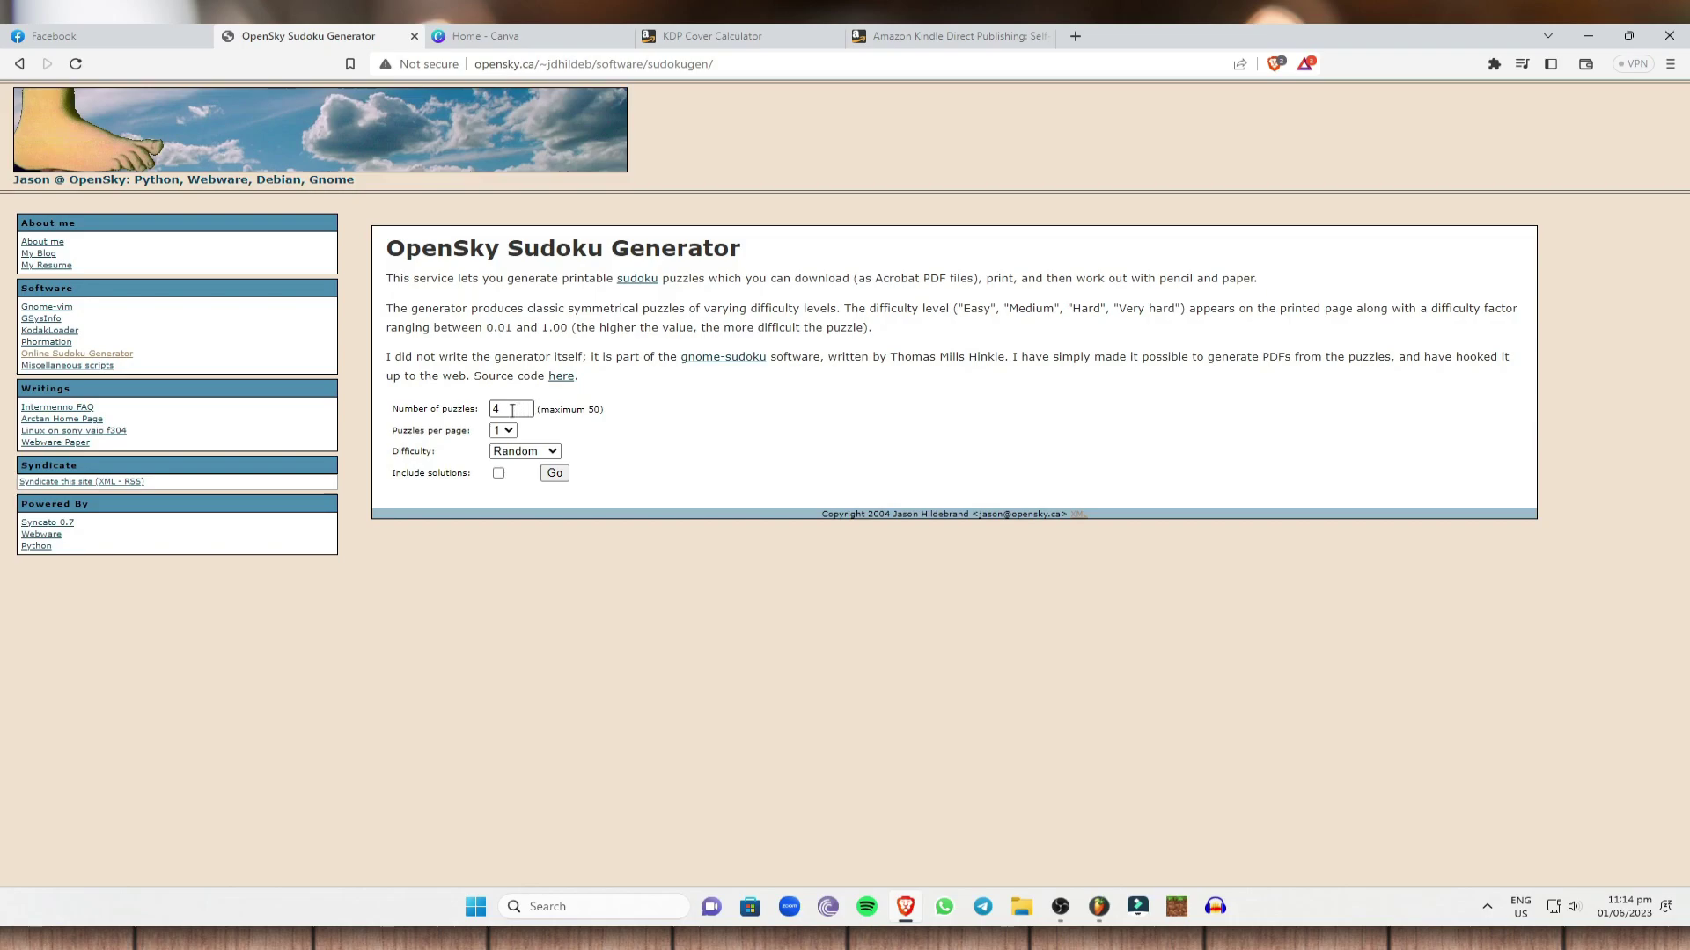
Step: Set the sudoku generator to 50 puzzles, 4 puzzles per page, and Easy difficulty
click(513, 411)
click(778, 417)
click(525, 447)
click(819, 442)
click(509, 430)
click(507, 480)
click(903, 402)
click(552, 451)
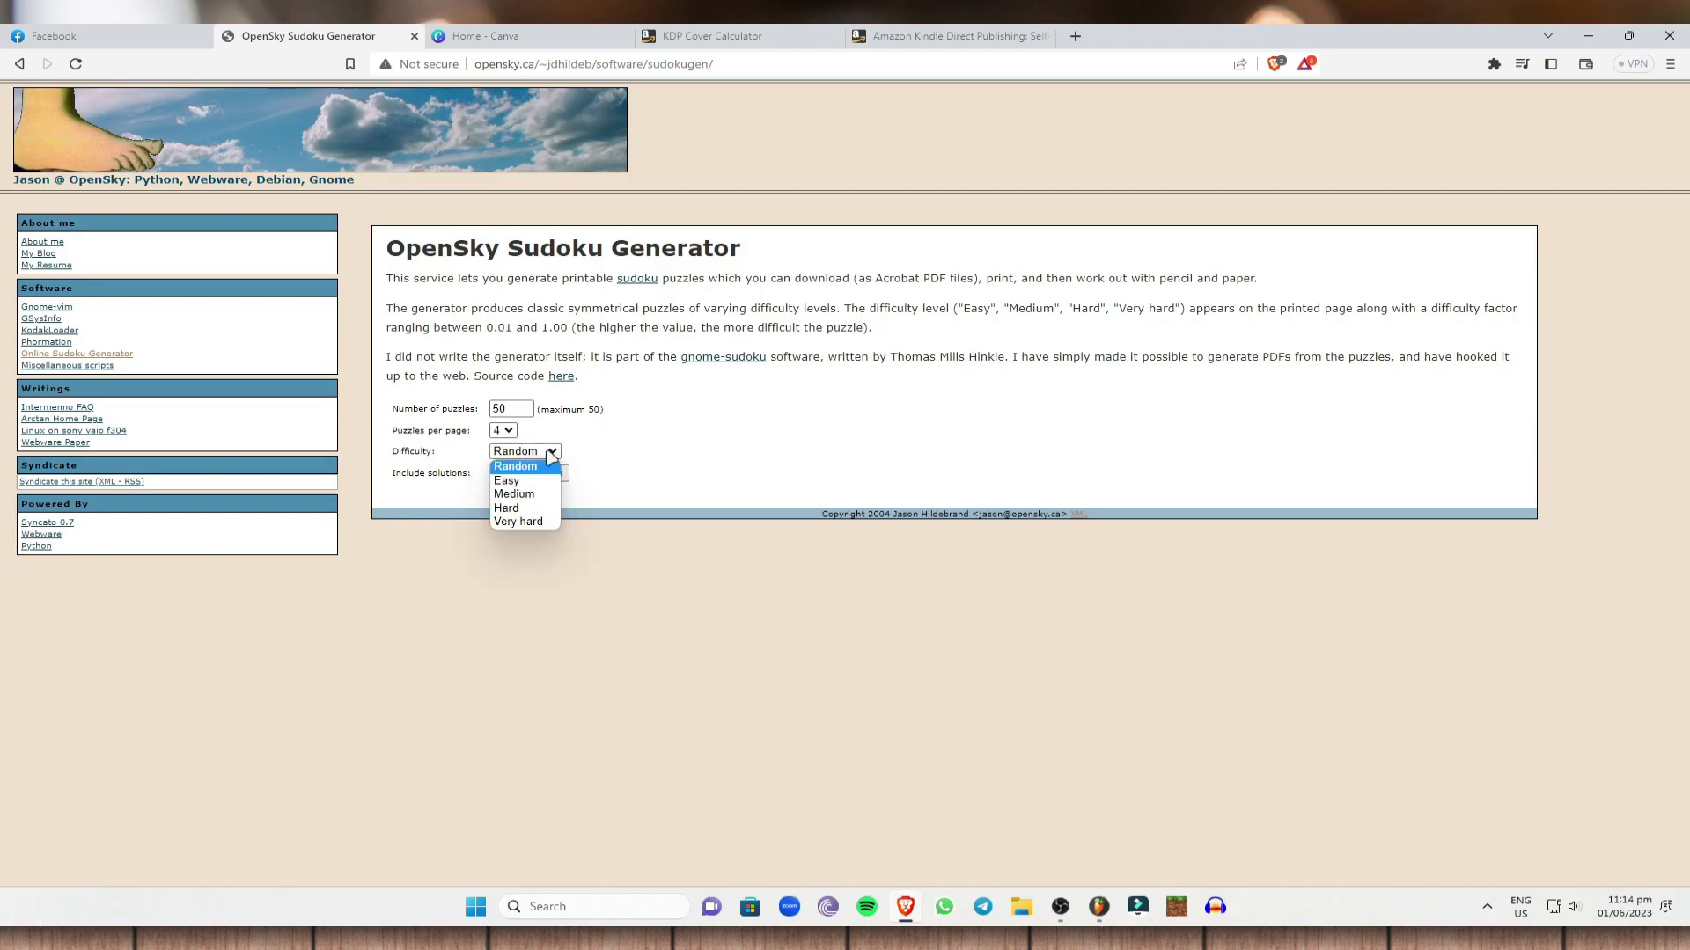
click(525, 480)
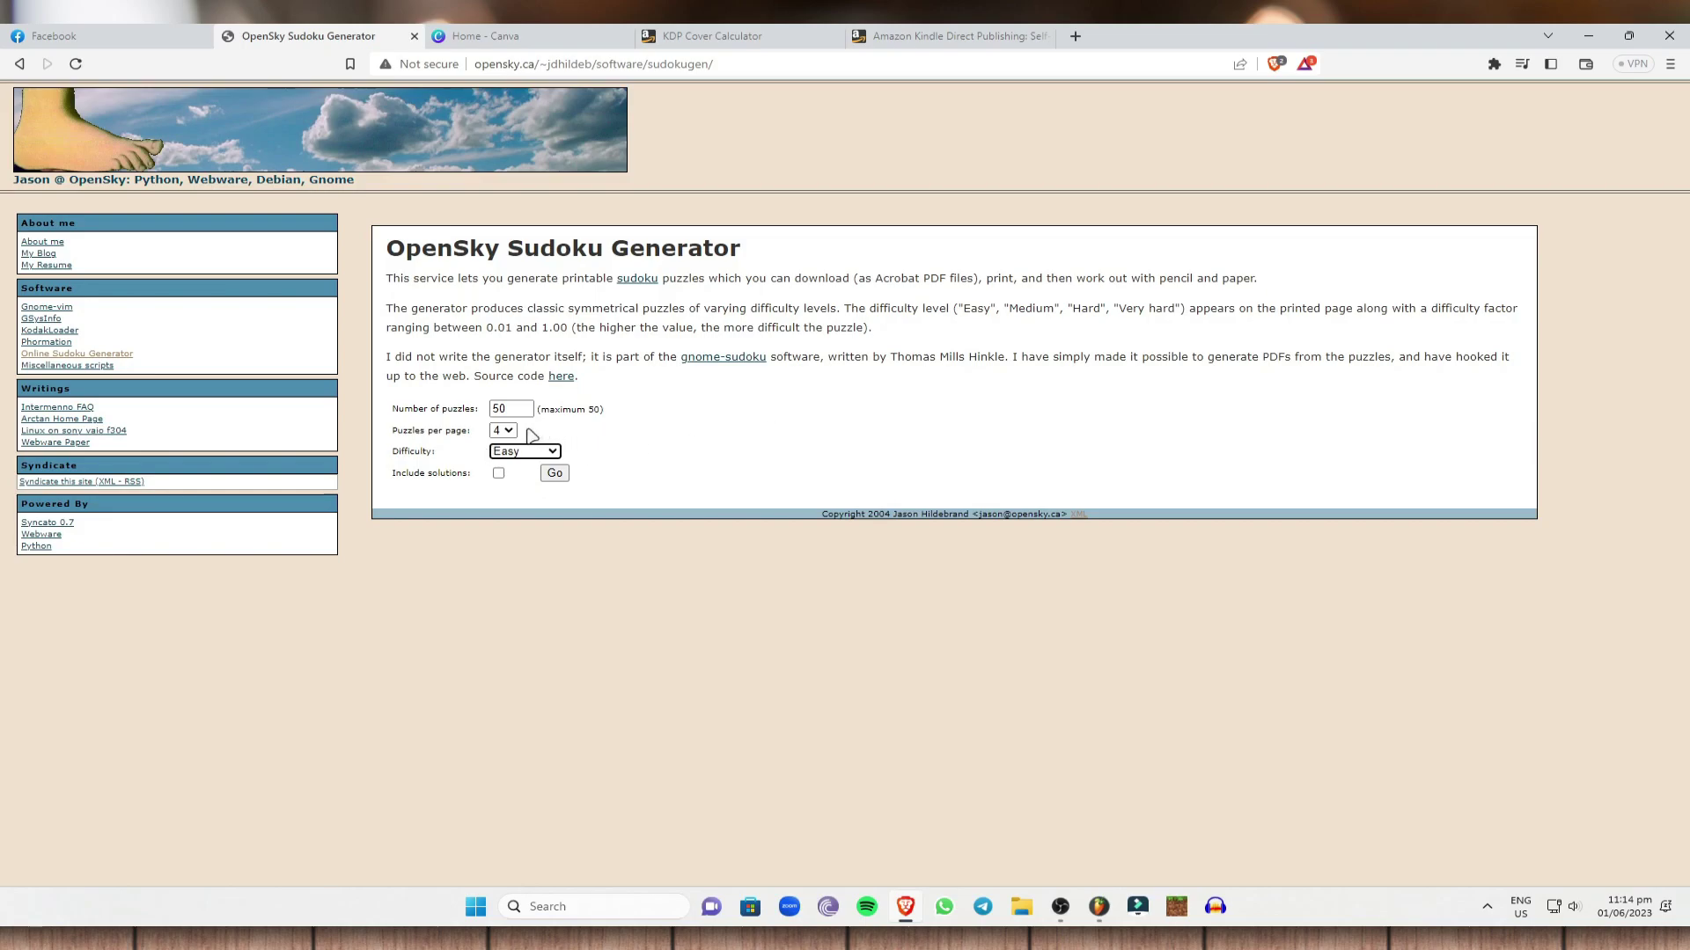
click(552, 451)
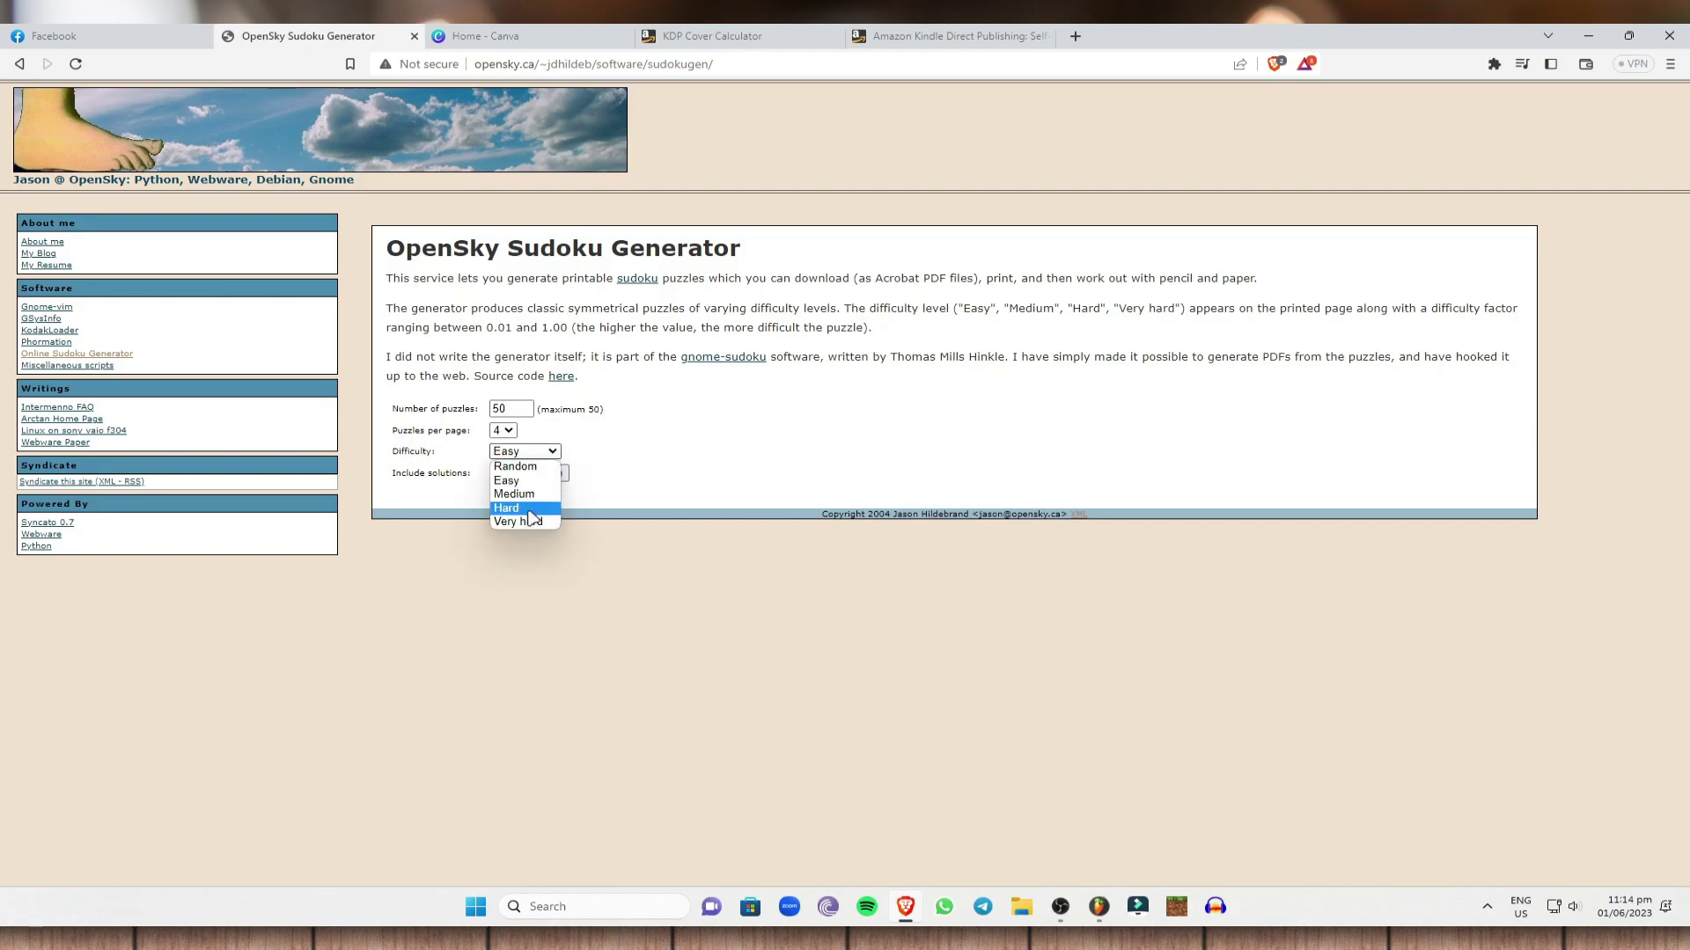
click(698, 464)
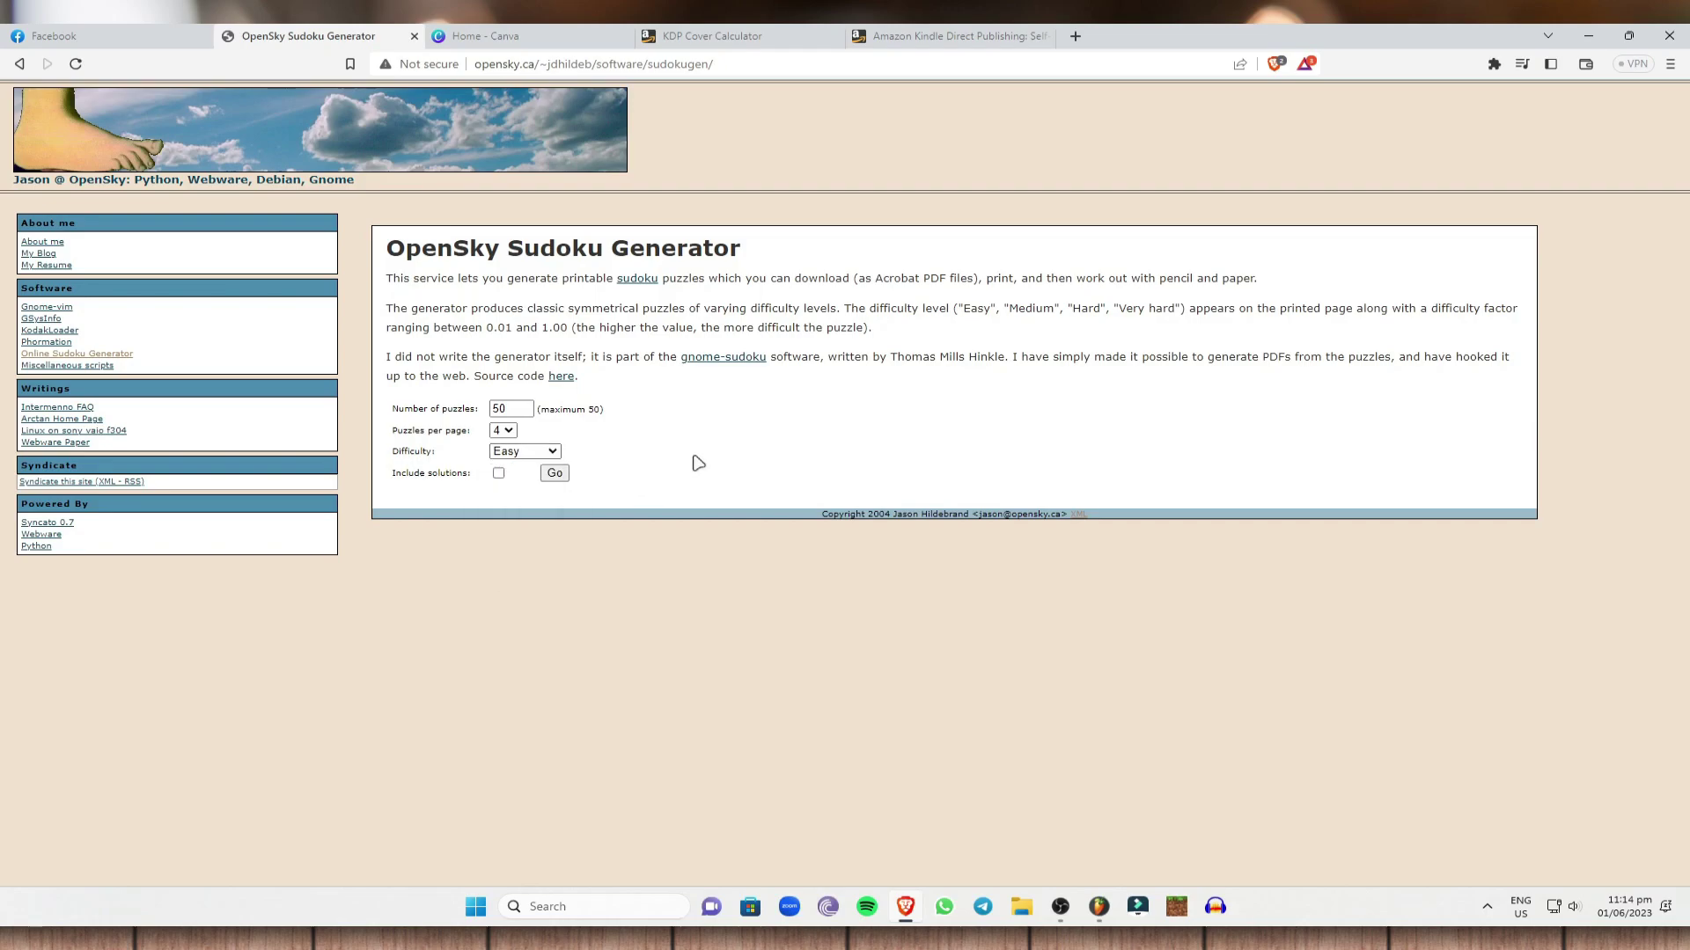
Step: Set one puzzle per page with solutions included, and generate the puzzle PDF
click(504, 431)
click(500, 439)
click(560, 479)
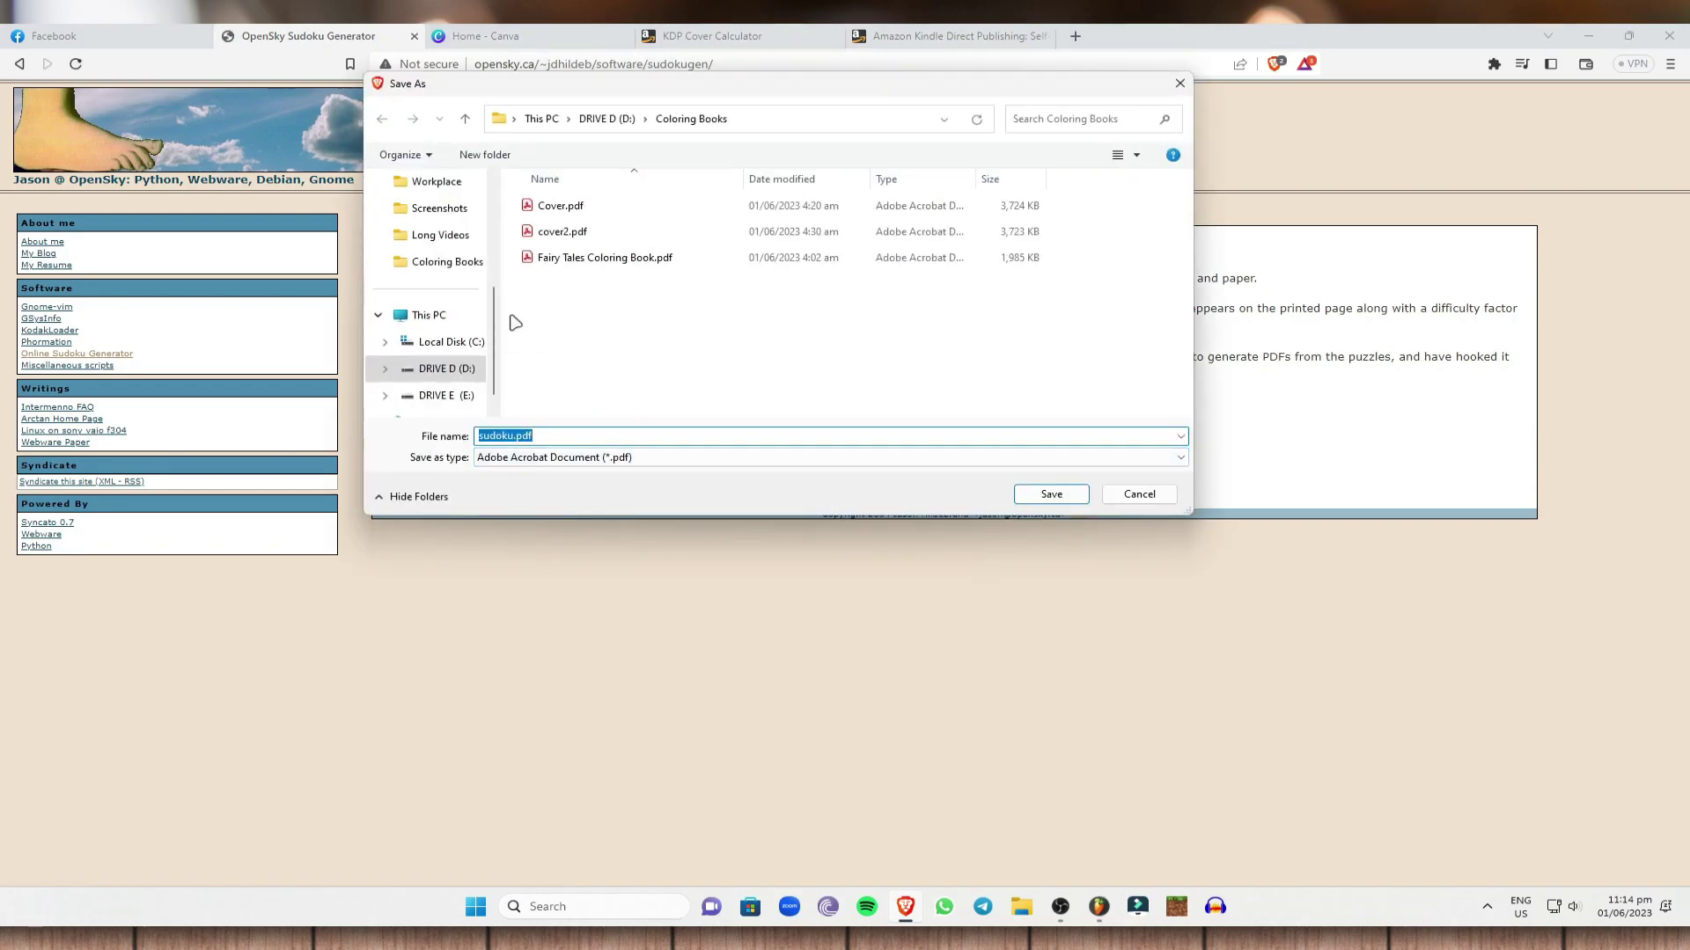
Step: Save the generated PDF to the Desktop folder under the name easy sudoku
scroll(480, 343, up, 5)
click(430, 261)
click(560, 436)
text(easy)
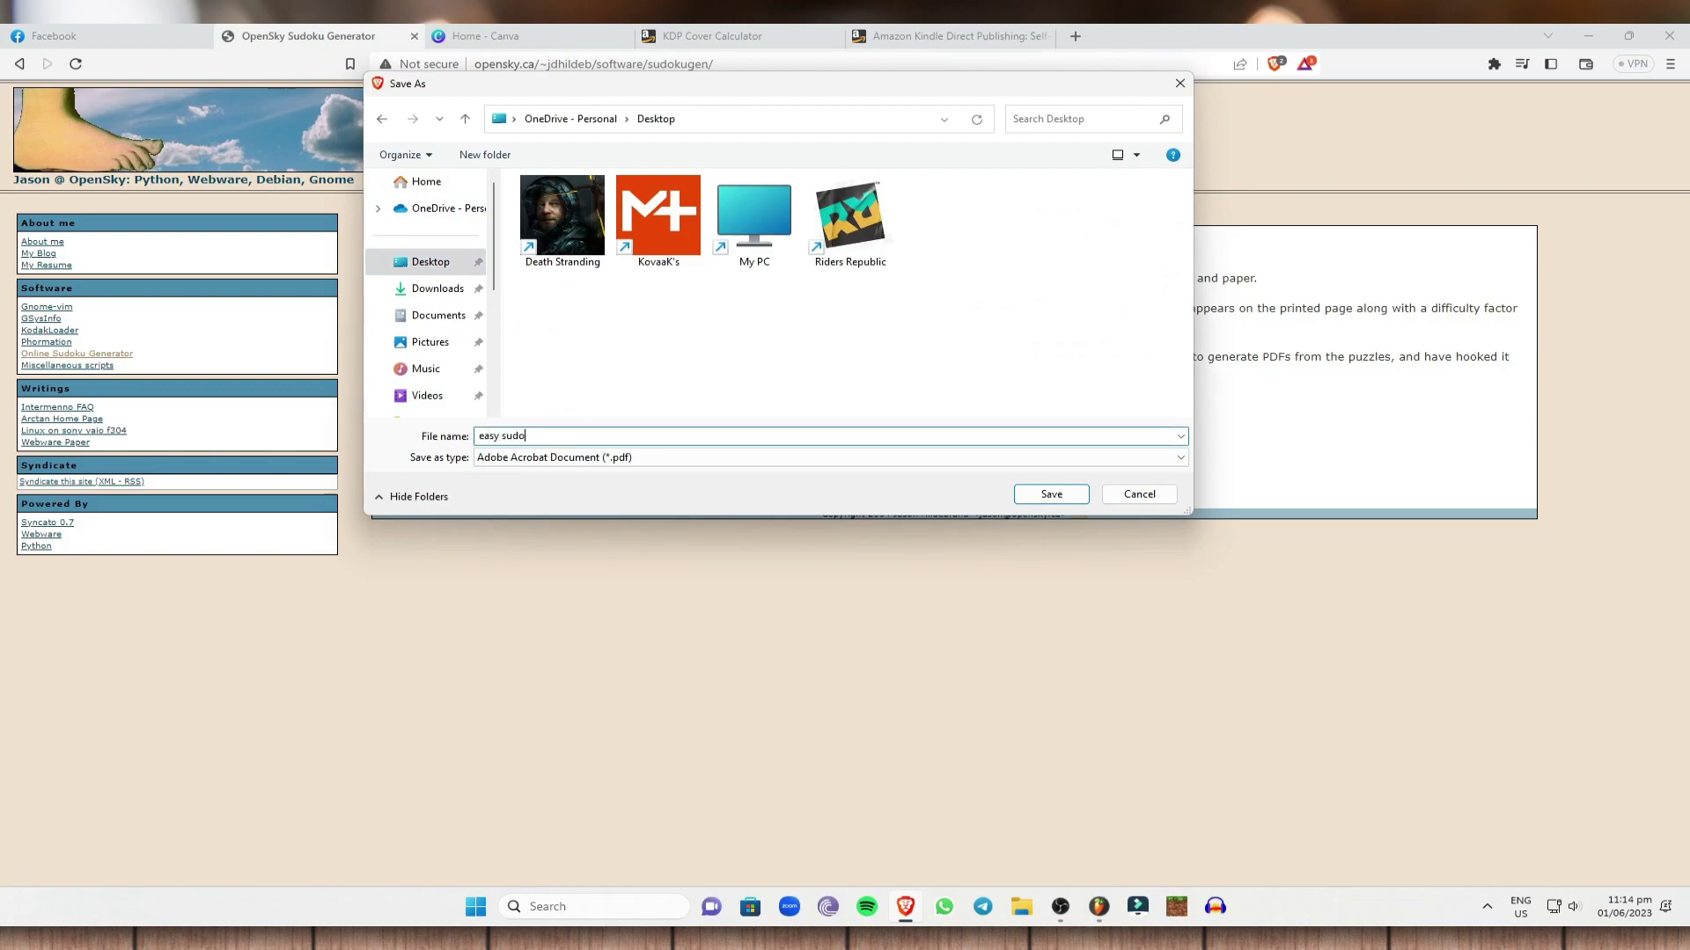
click(1076, 498)
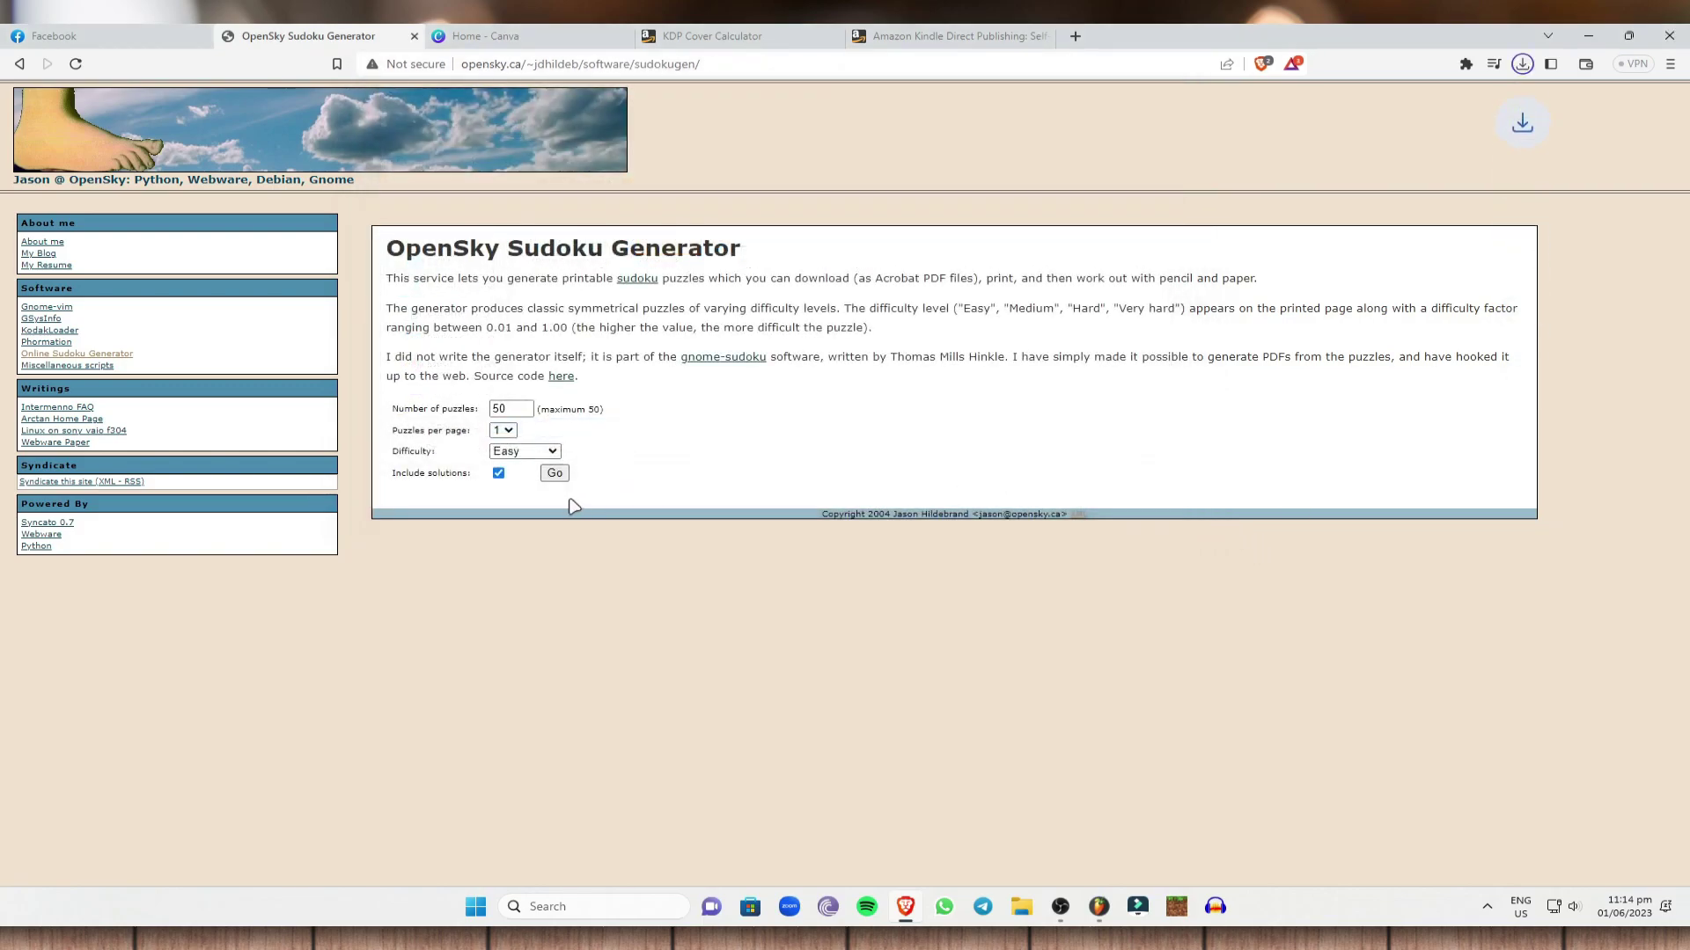
Step: Generate a puzzle set with Medium difficulty and save it to the Desktop as medium sudoku
click(546, 452)
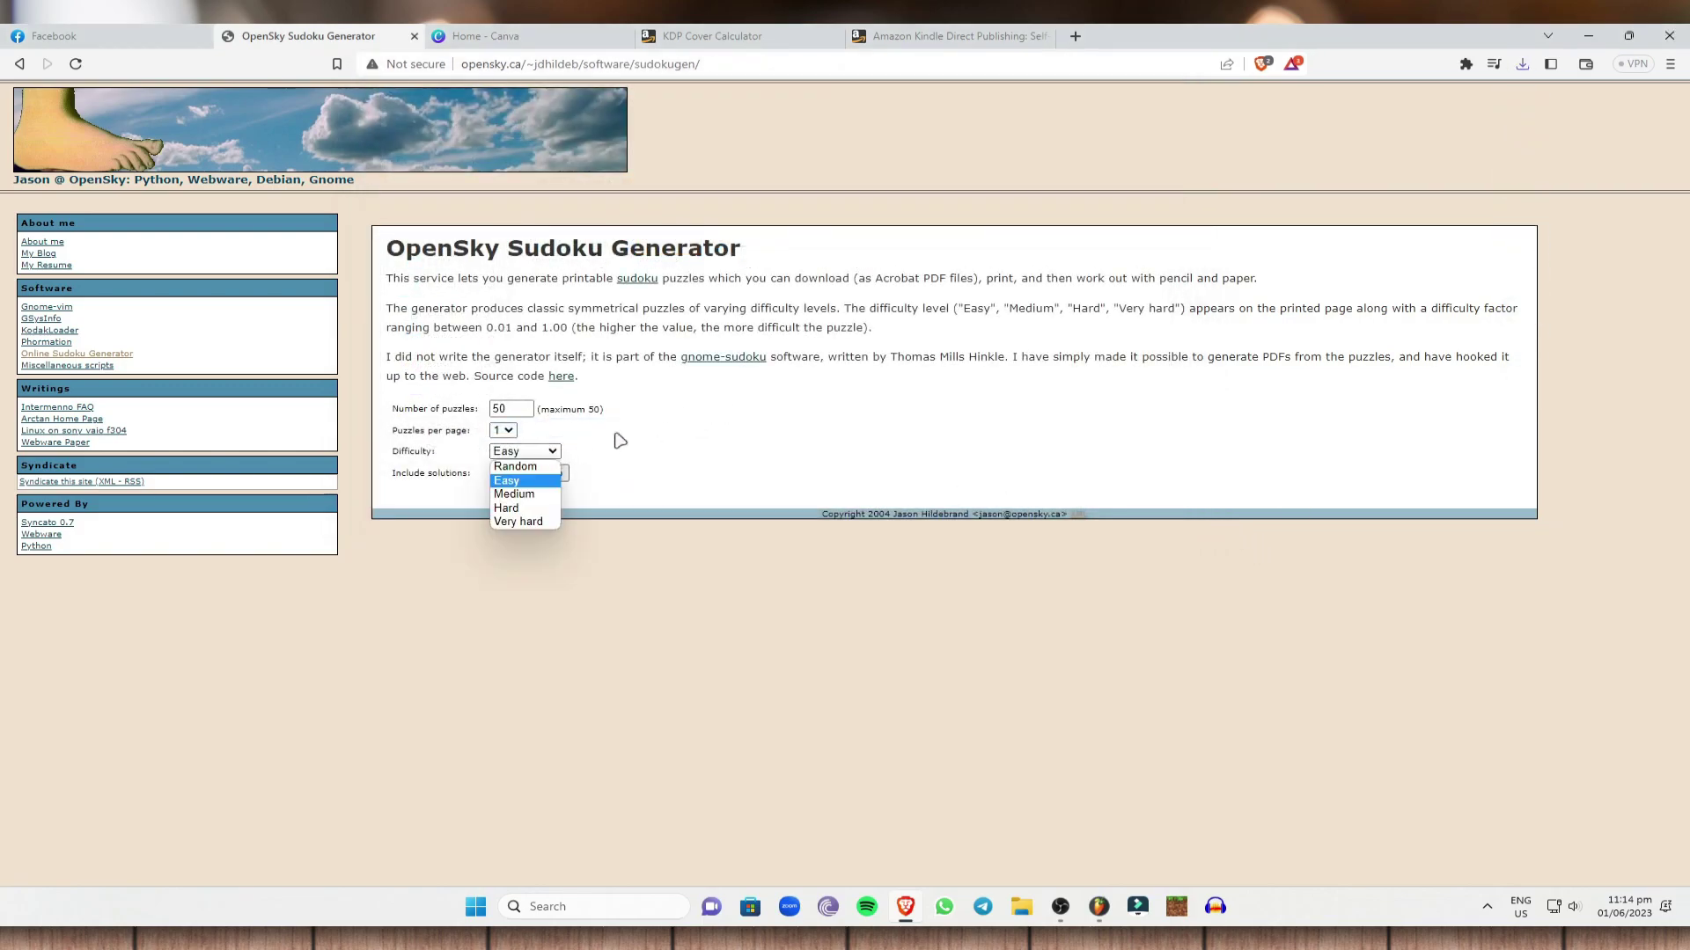
click(532, 494)
click(554, 473)
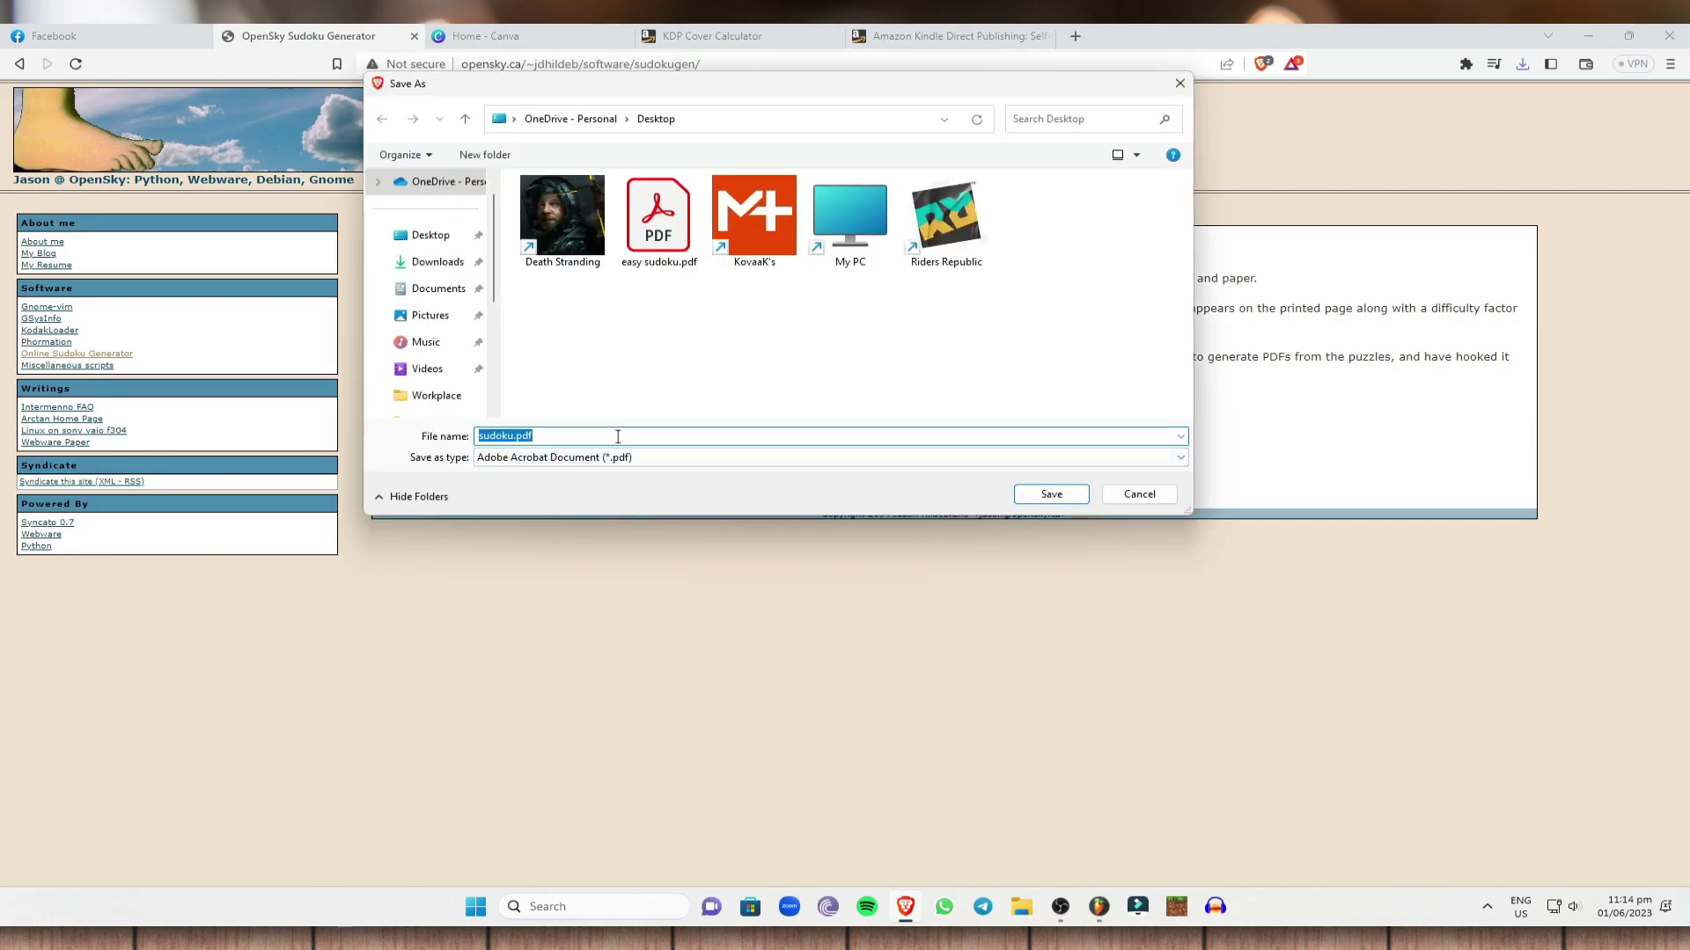
text(medium sudoku)
key(Return)
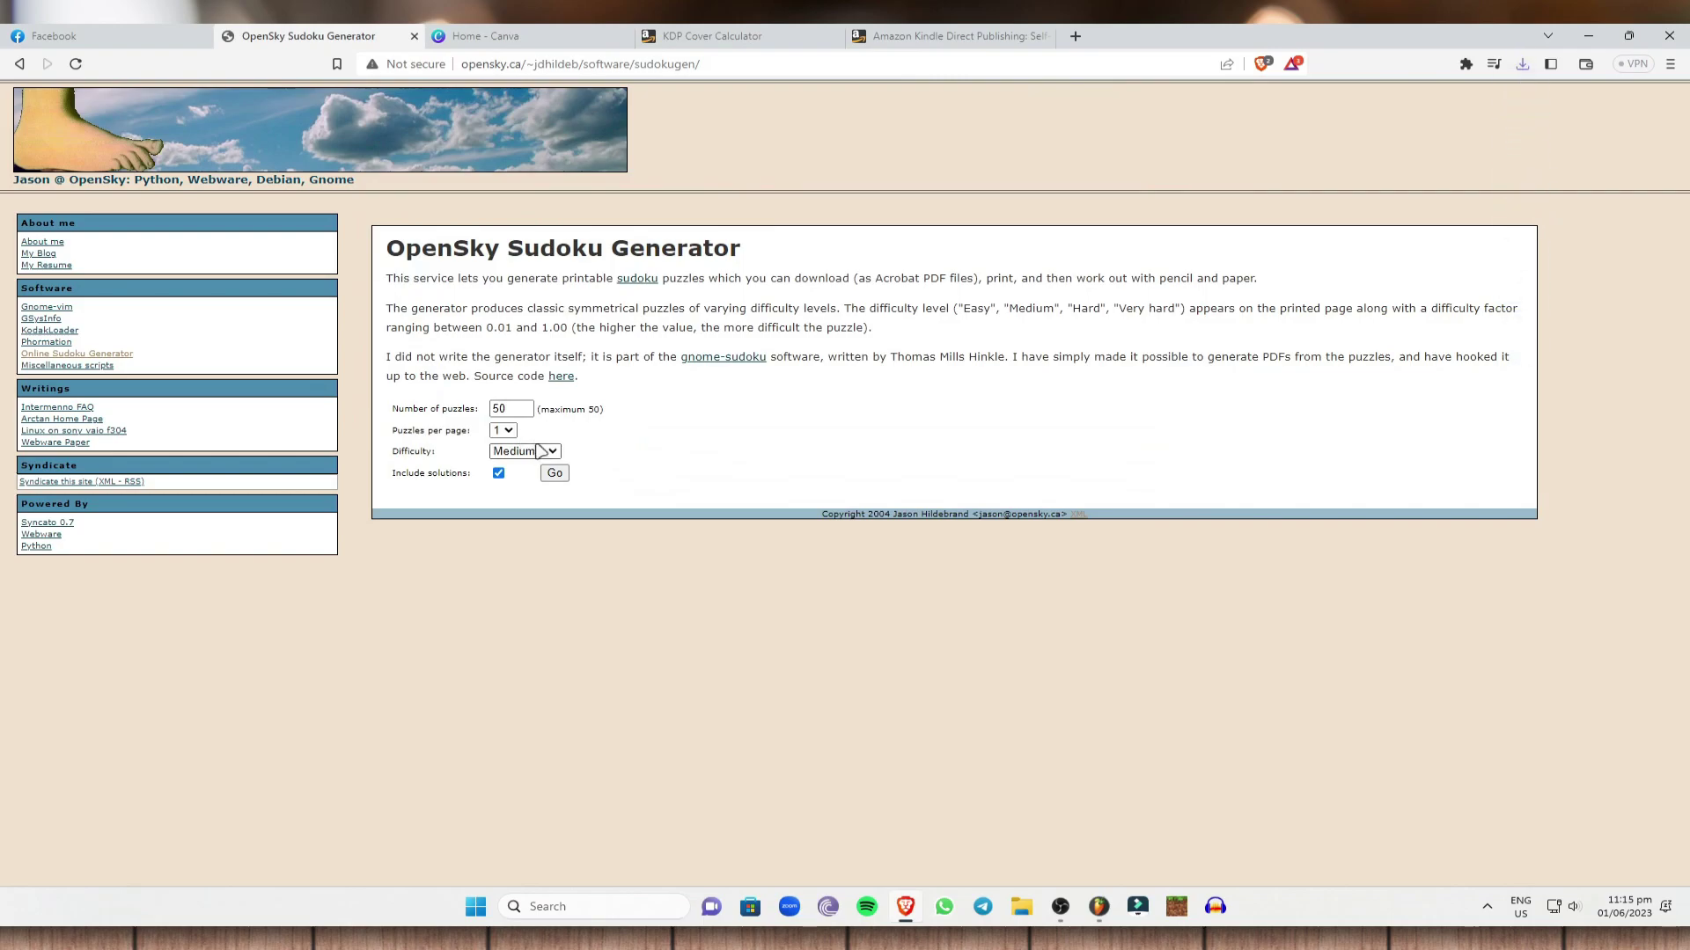
Step: Generate a puzzle set with Hard difficulty and save it to the Desktop as hard sudoku
click(541, 452)
click(544, 508)
click(555, 474)
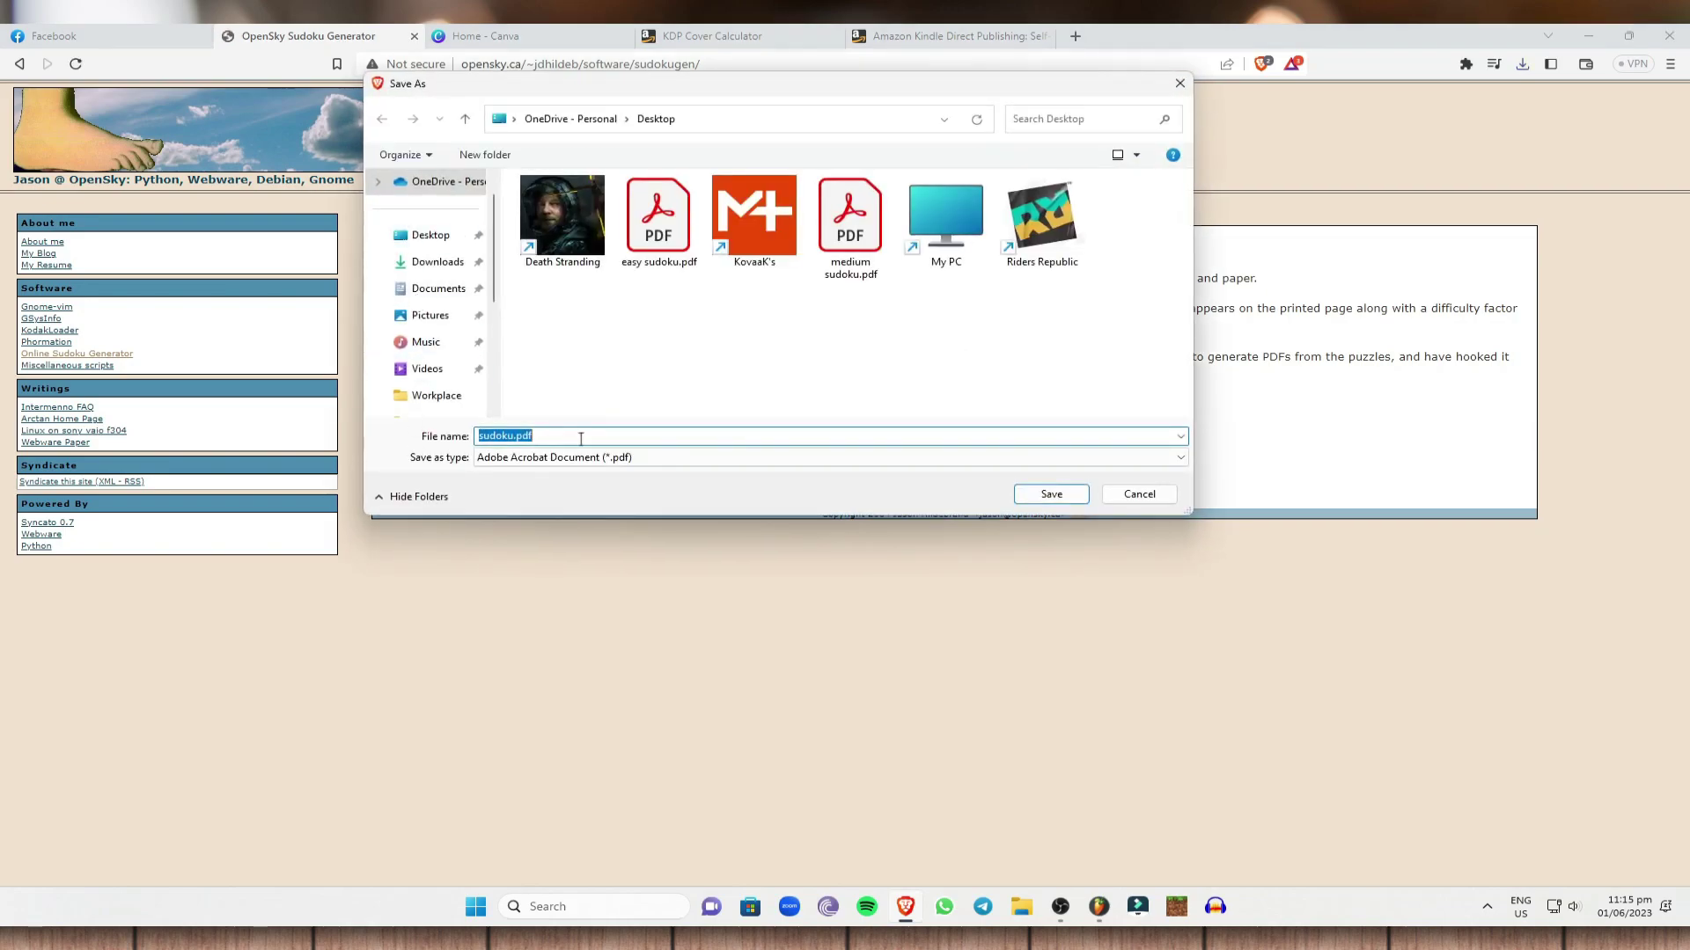
text(hard)
key(Return)
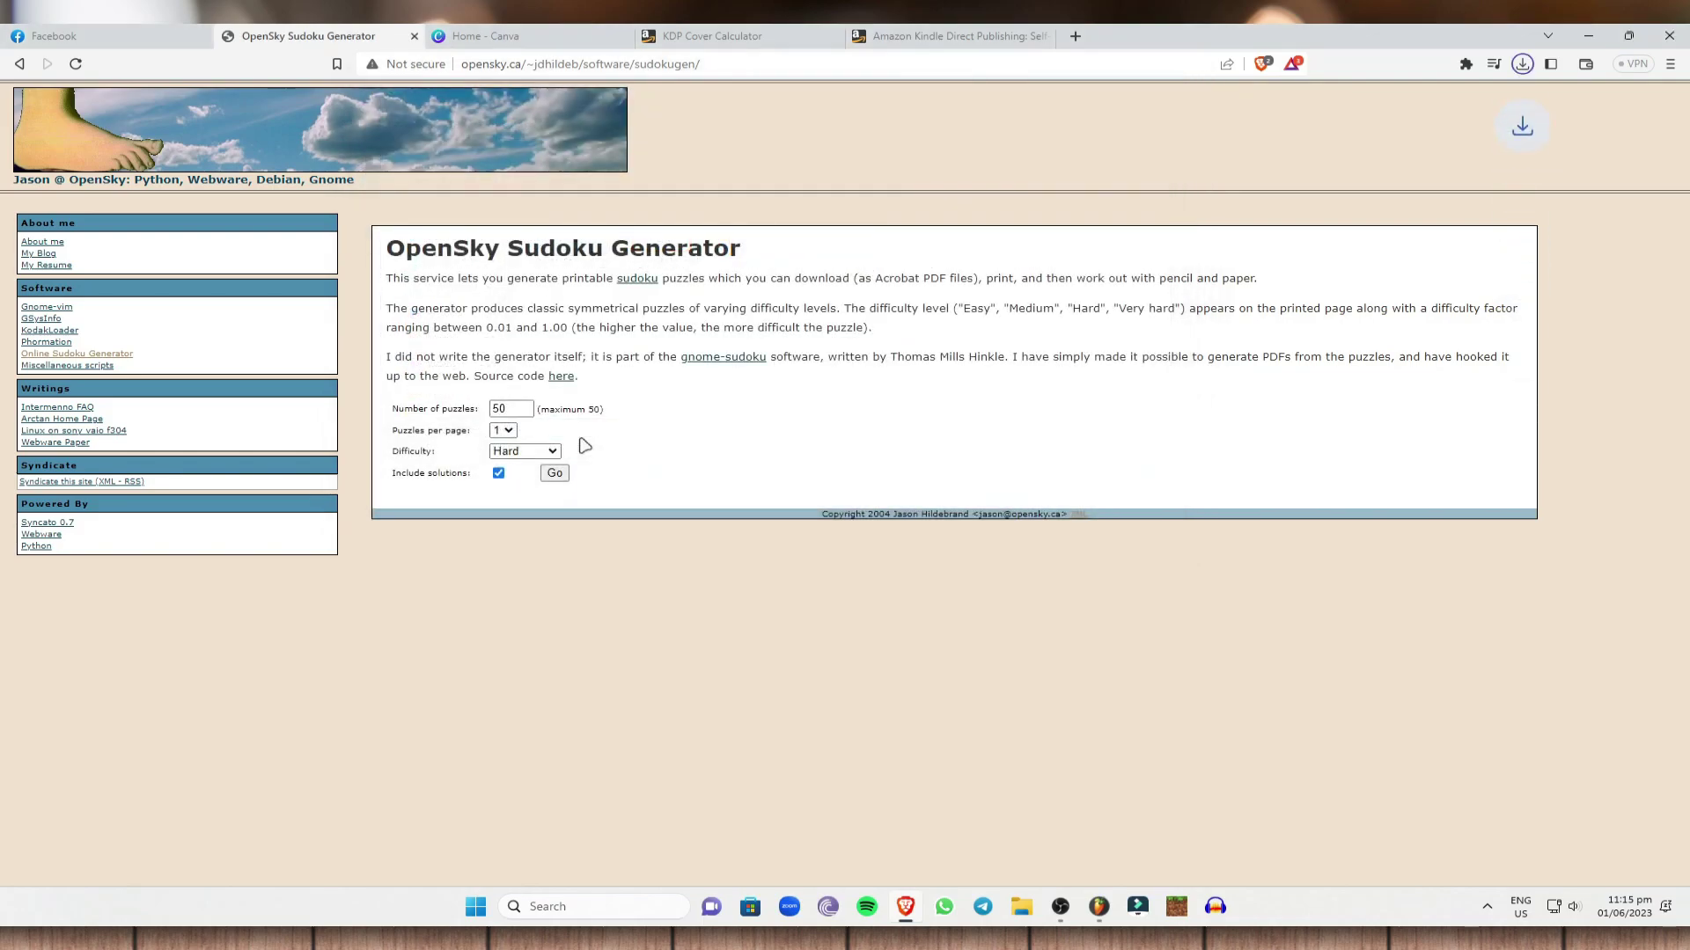
Step: Open easy sudoku.pdf from the desktop in Adobe Acrobat, look through its pages, and close it
click(1591, 35)
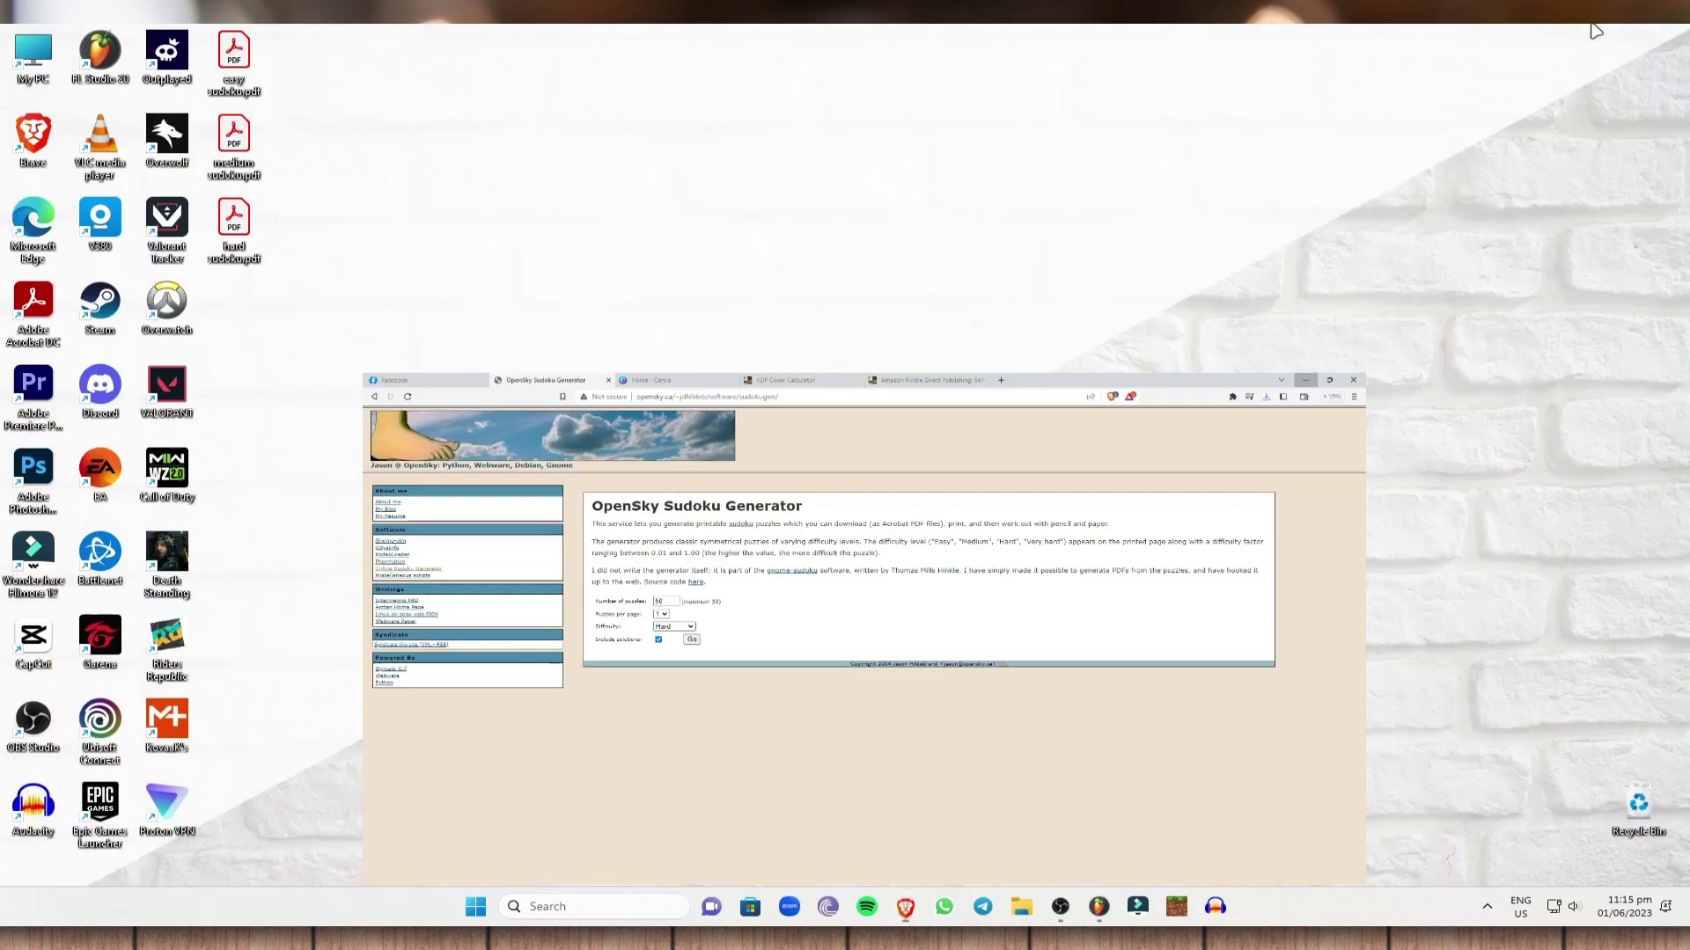
right_click(765, 113)
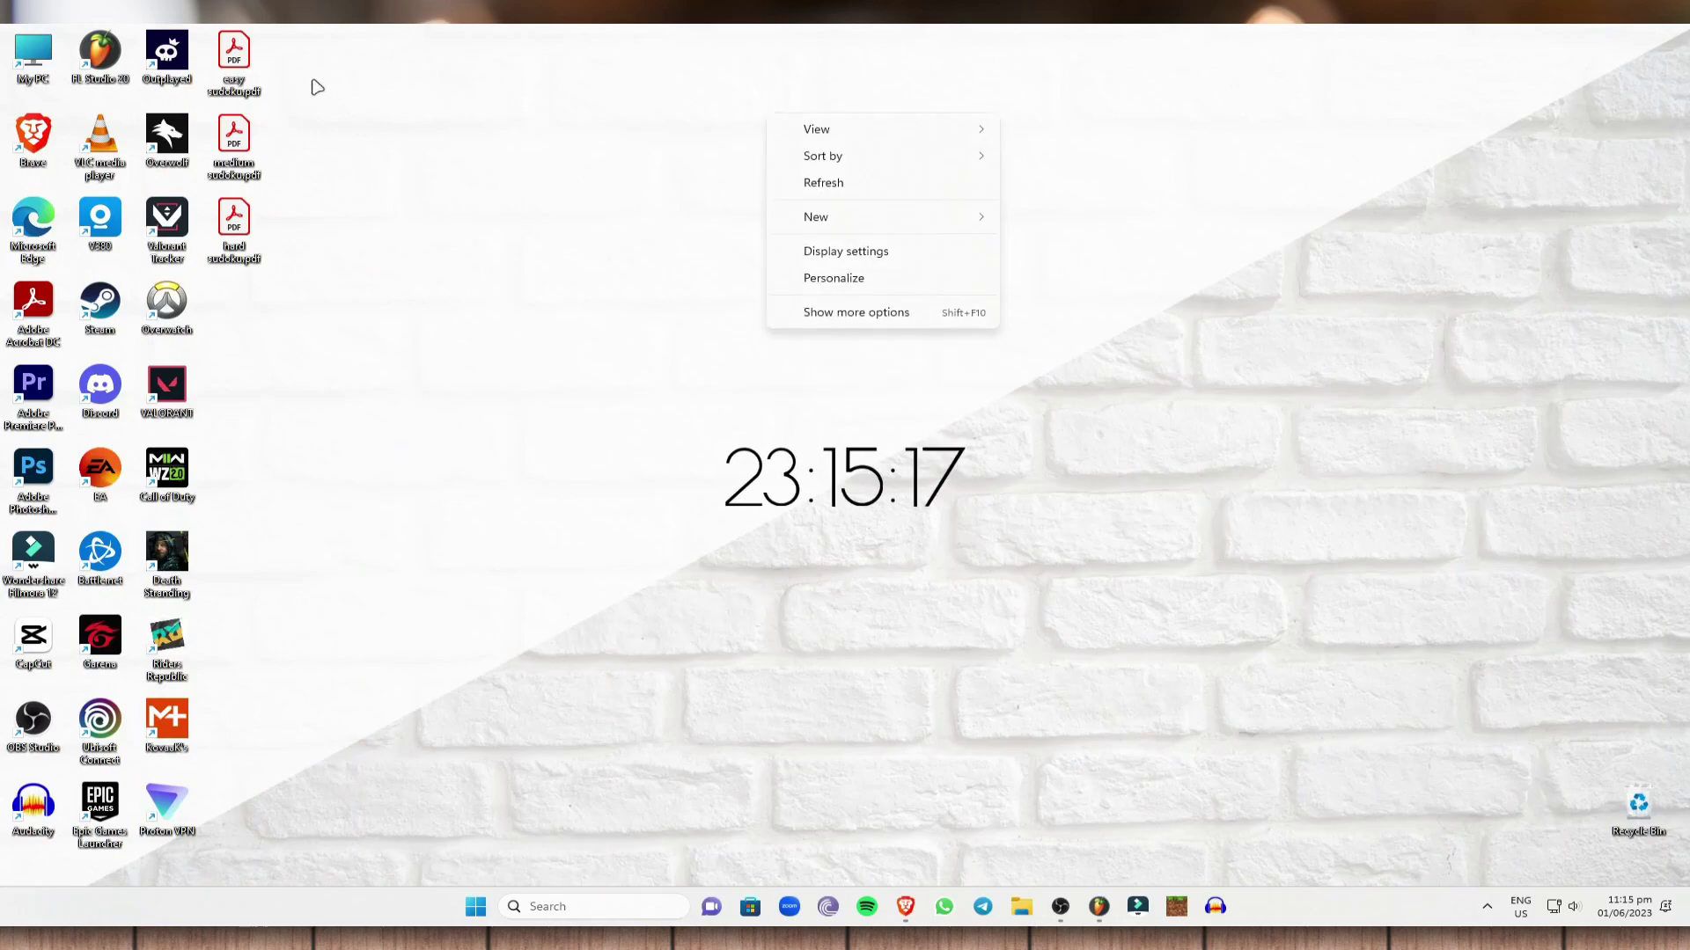
click(388, 66)
double_click(234, 55)
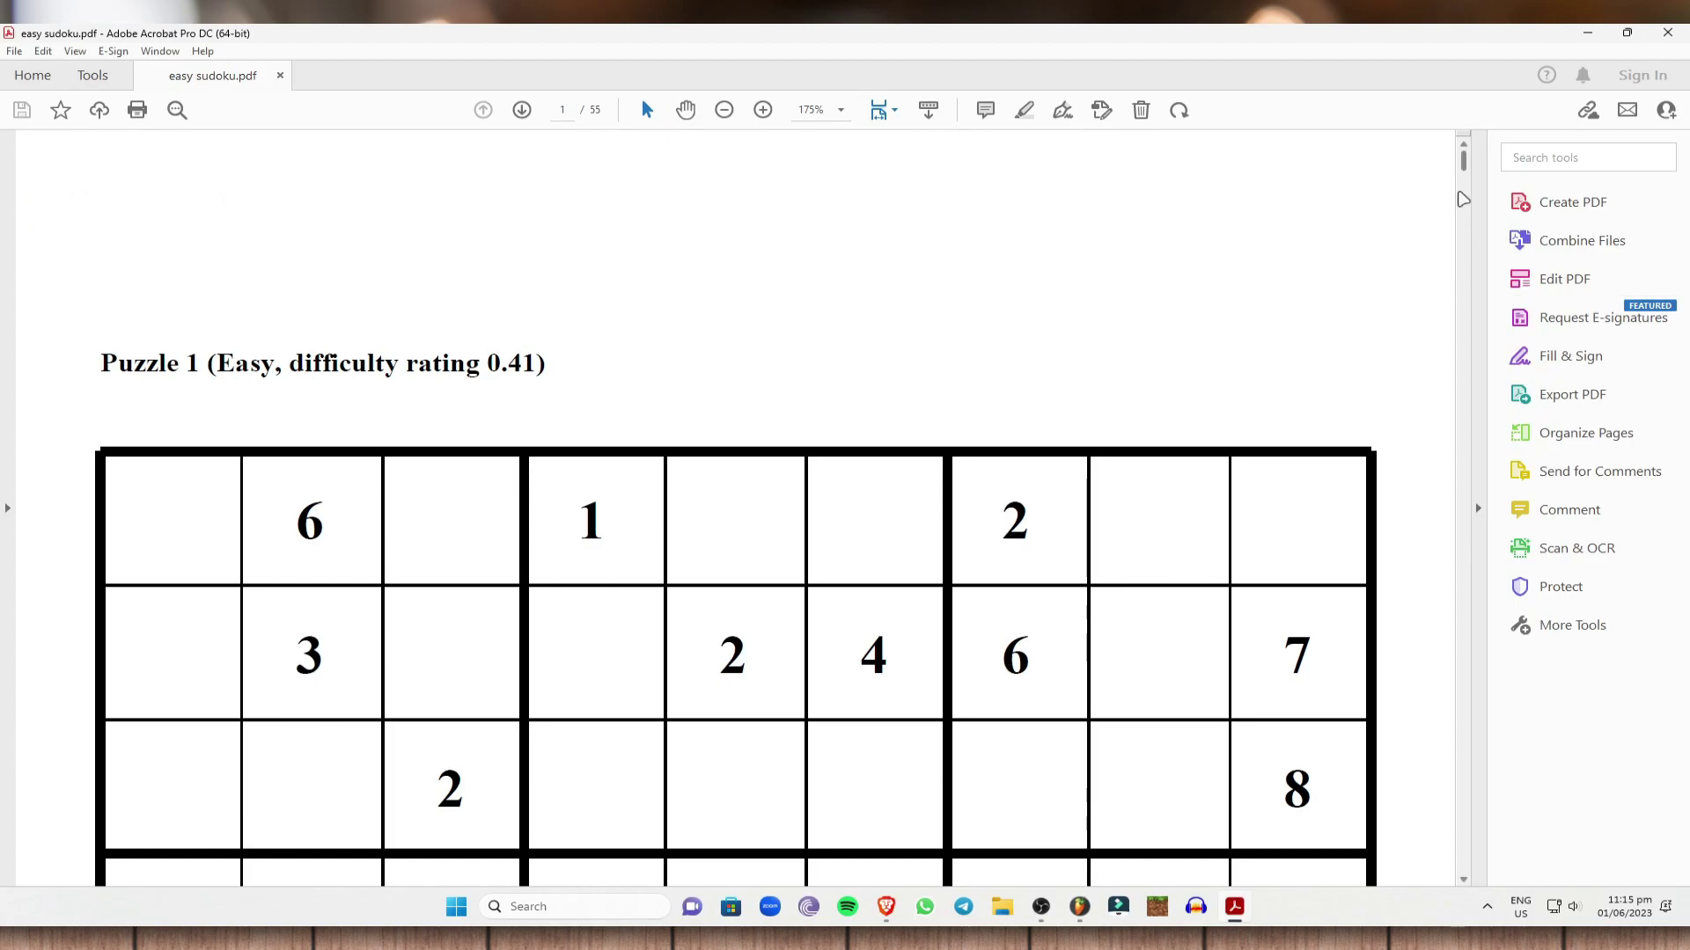
scroll(1246, 256, down, 5)
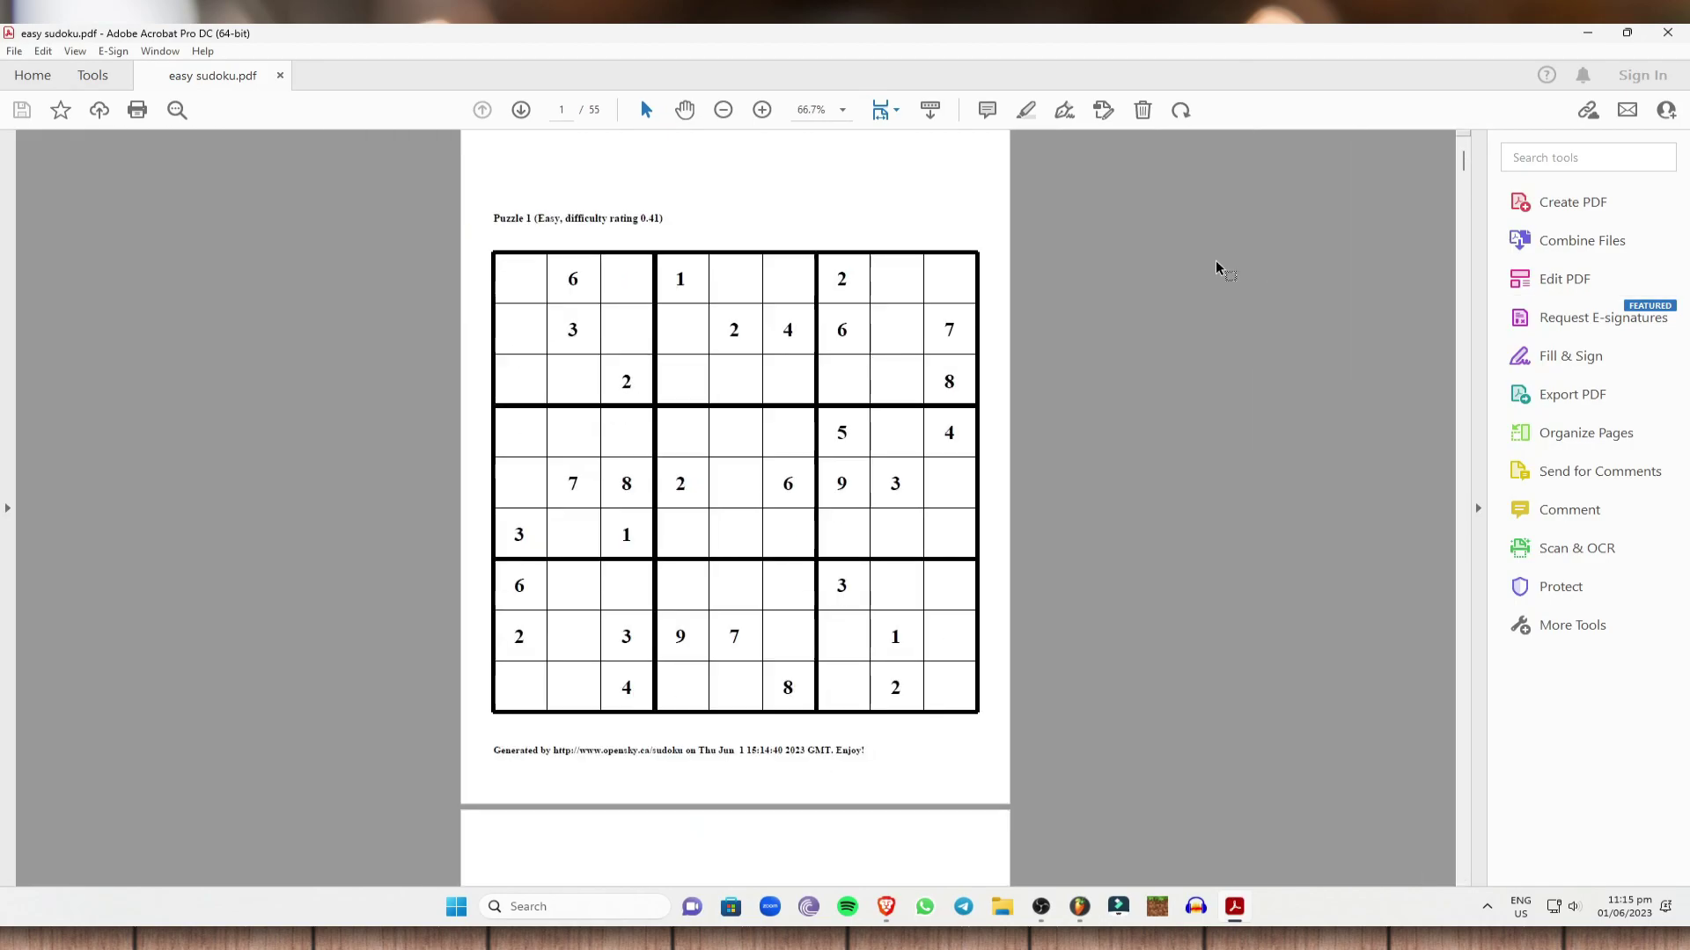
drag(1462, 171, 1362, 795)
click(1668, 33)
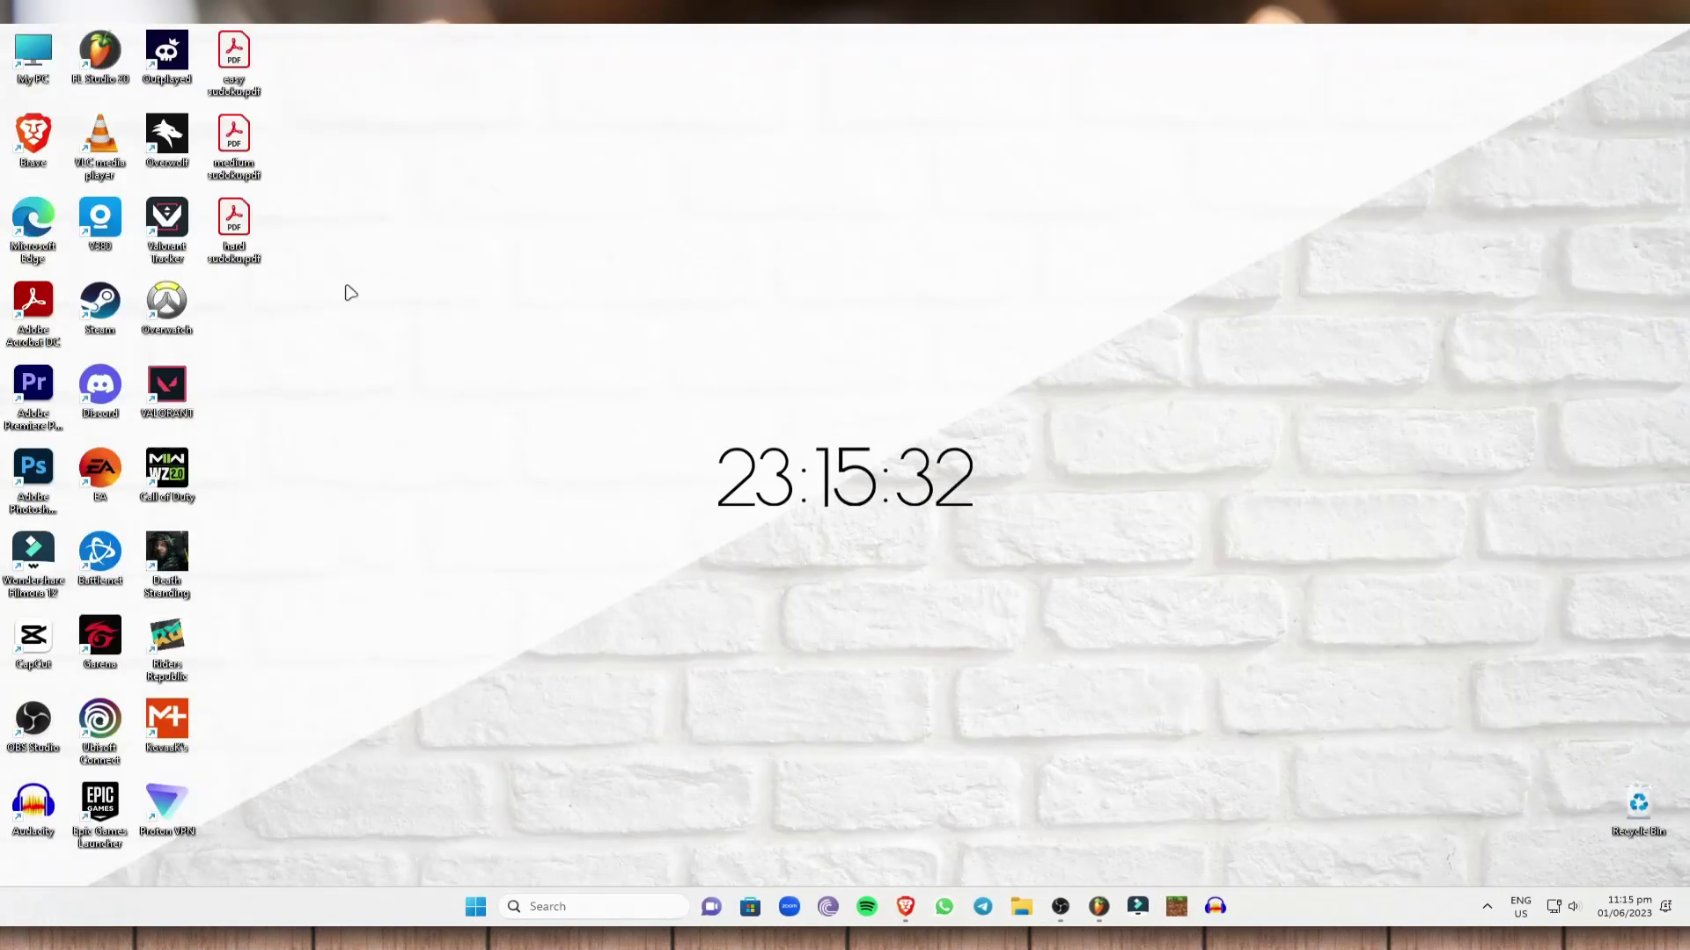
drag(334, 313, 255, 198)
Step: Switch back to the Brave browser and bring up the already open KDP Cover Calculator page
click(908, 906)
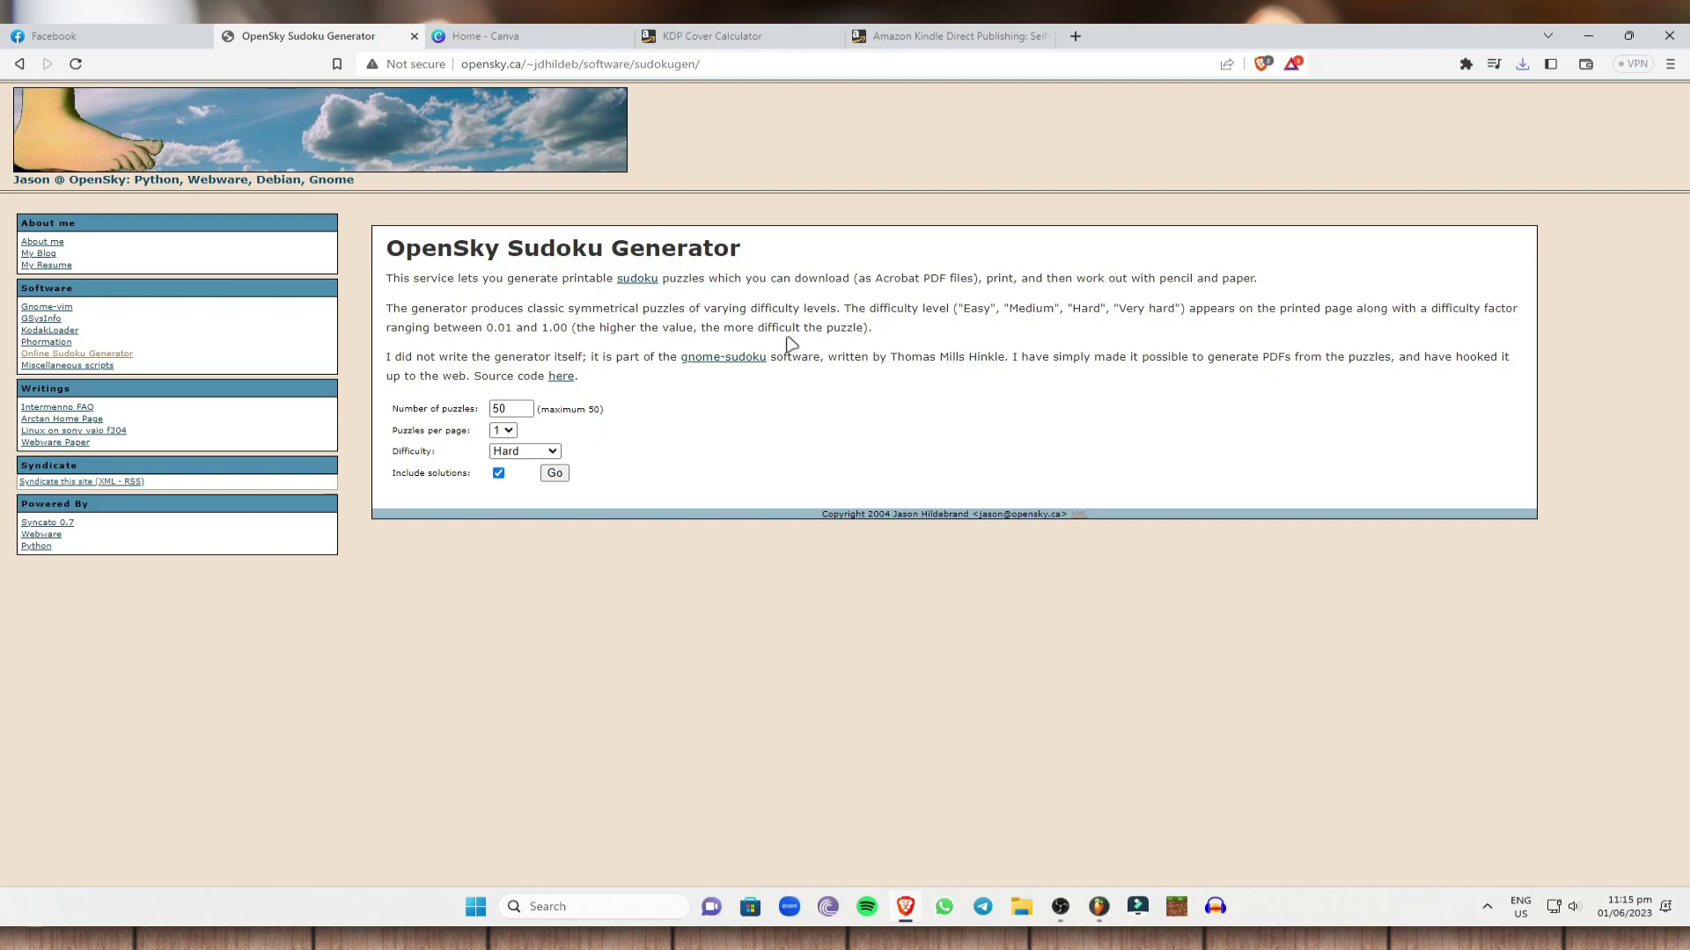
click(971, 34)
click(775, 35)
scroll(563, 188, up, 2)
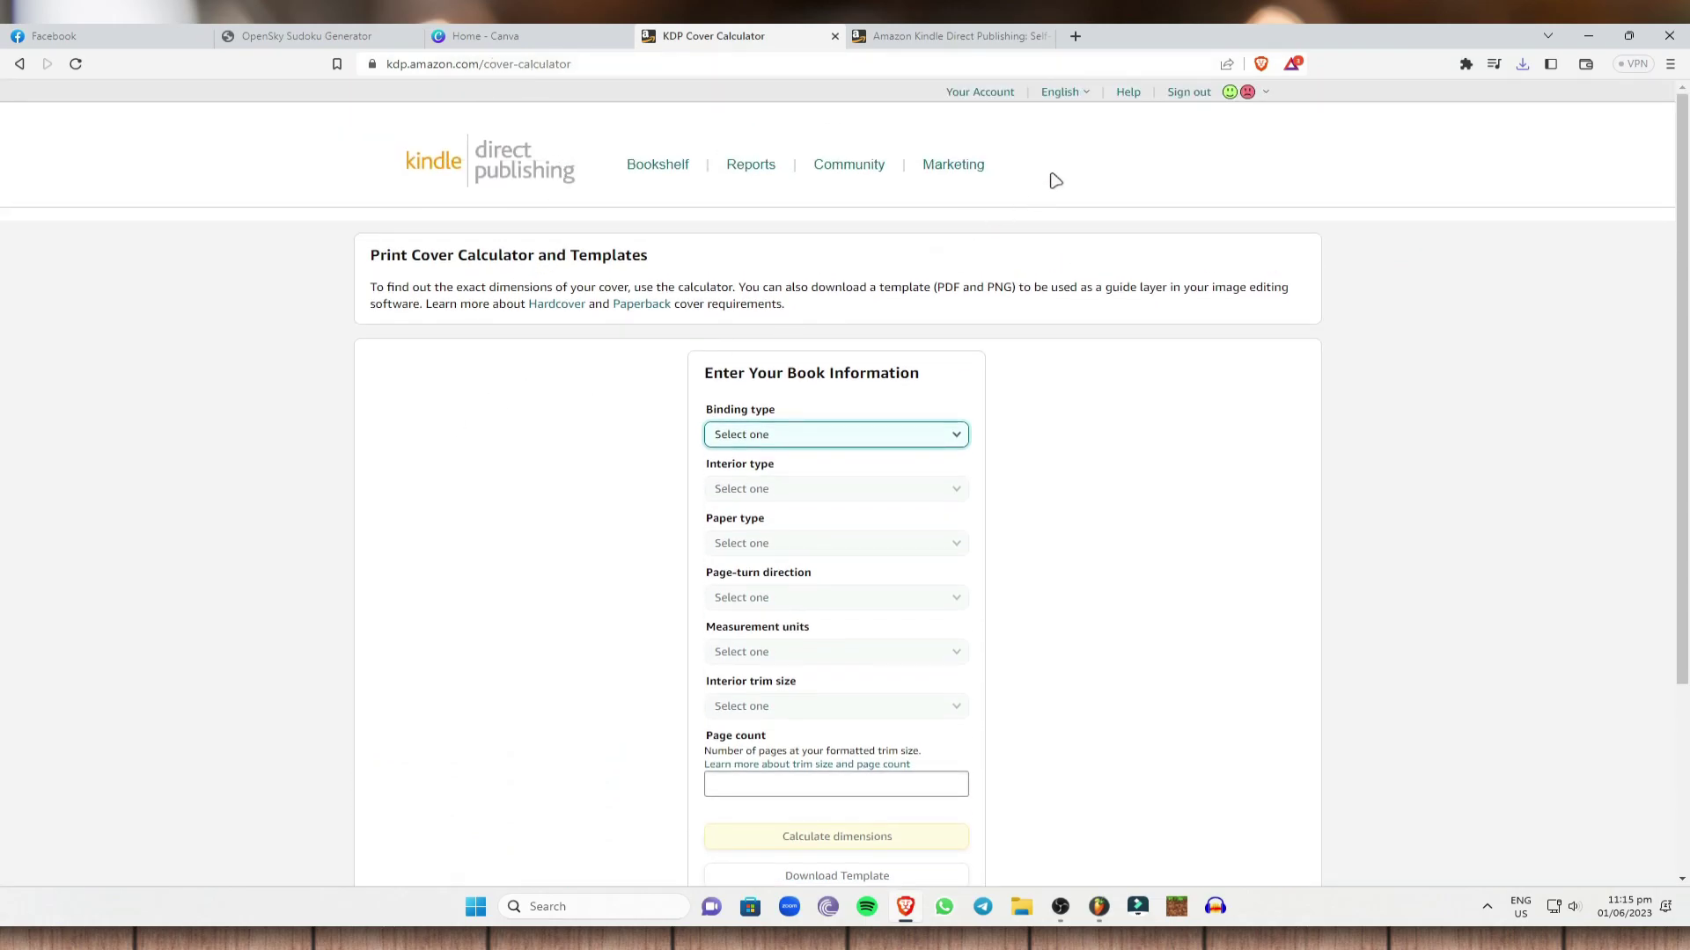
Step: Search the web for "amazon kdpt calculator" in a new tab, follow the KDP Cover Calculator result, and close that tab
click(1074, 36)
text(am)
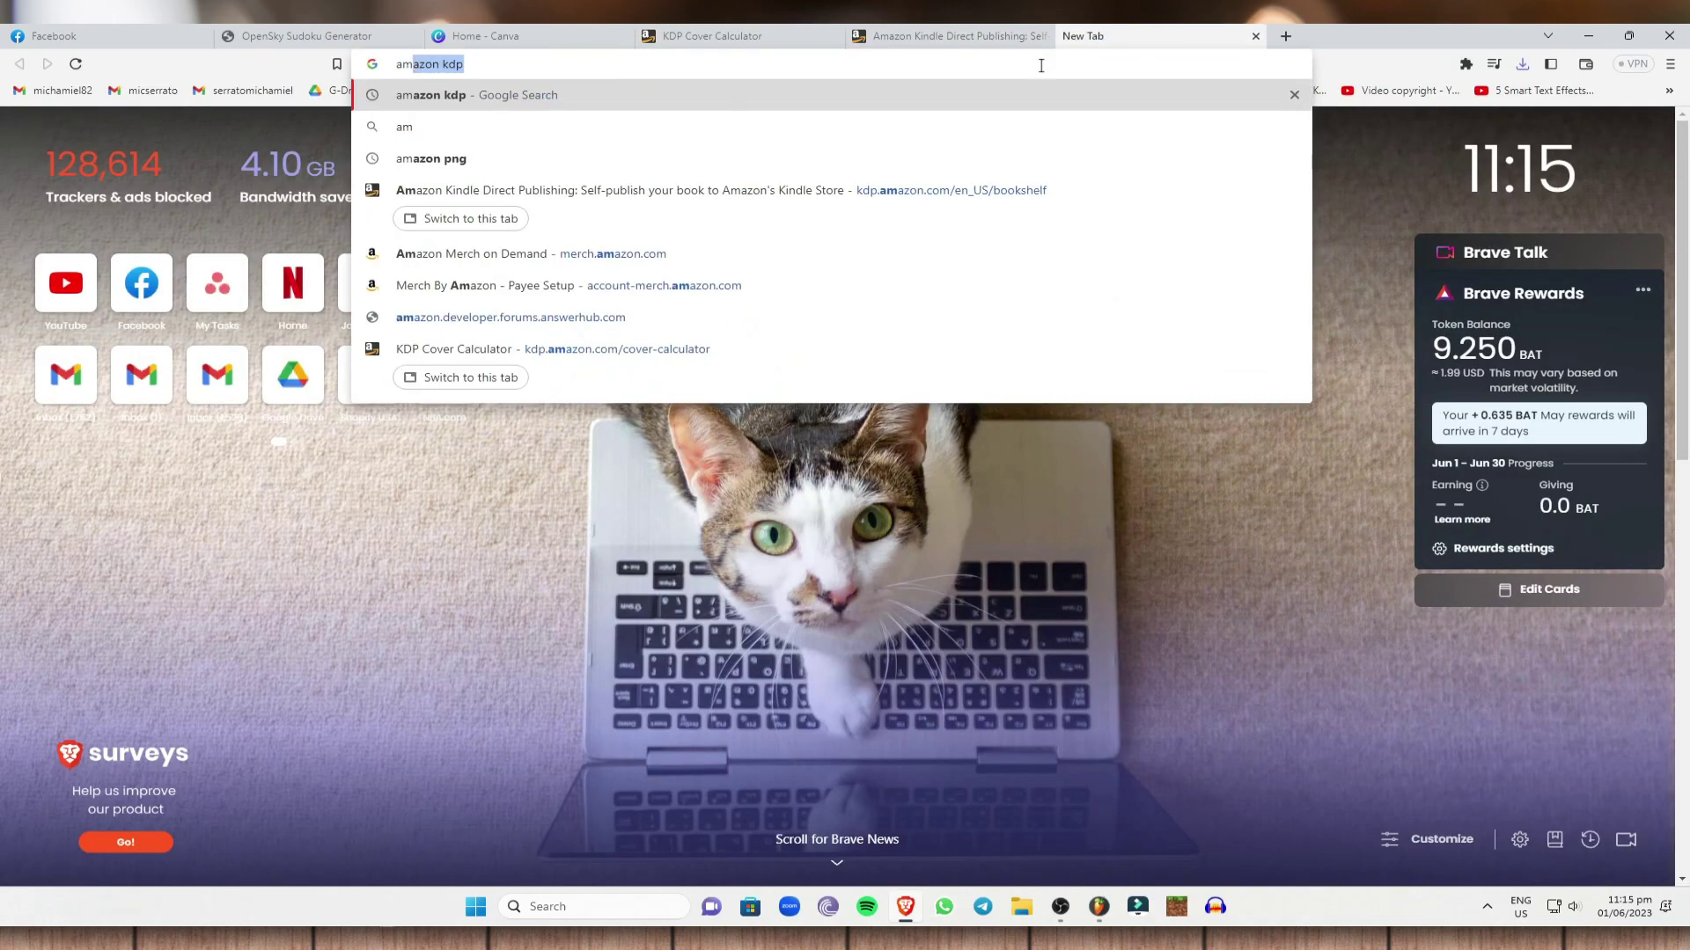
text(azon kdpt calcul)
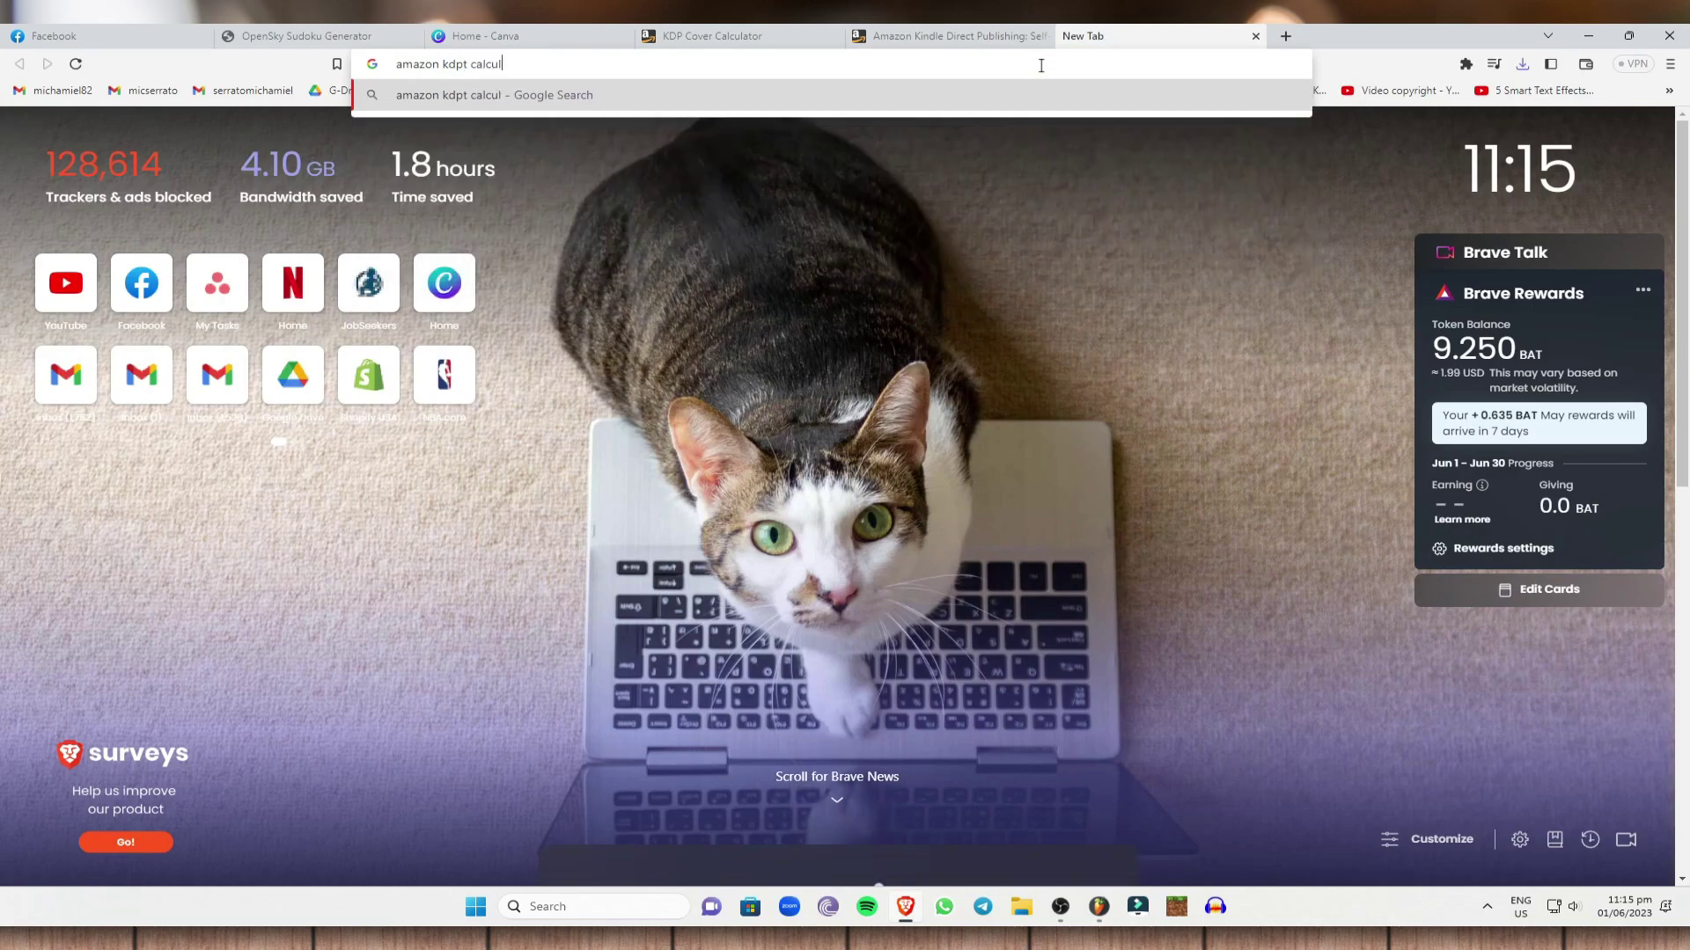
text(ator)
key(Return)
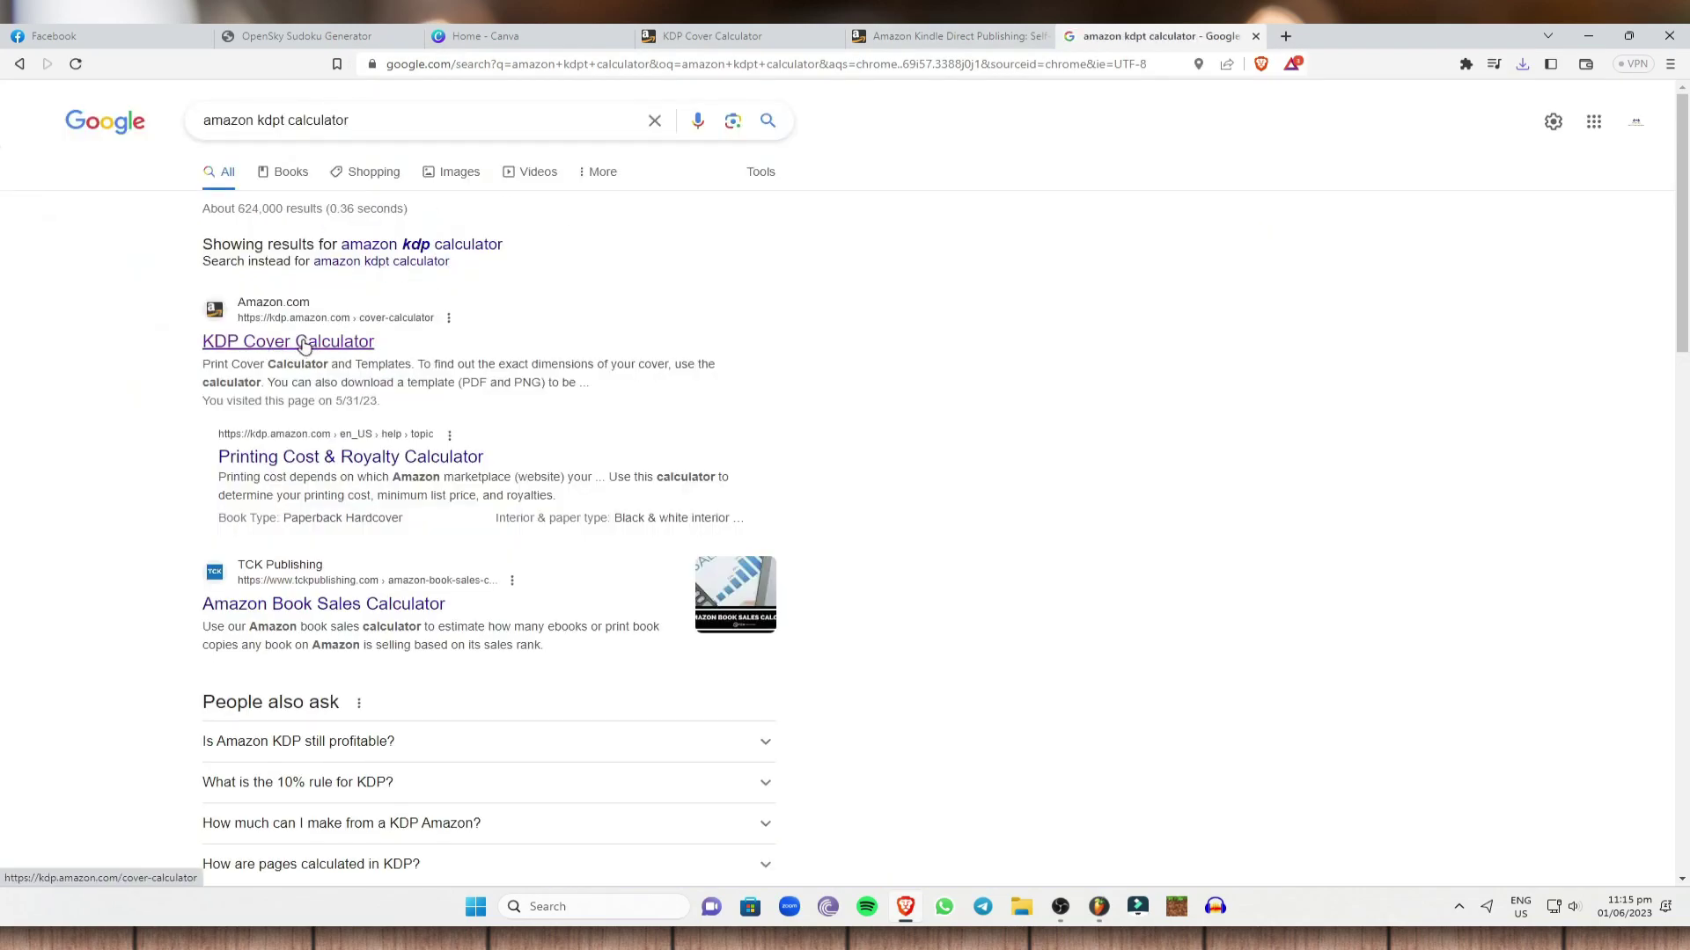
click(289, 345)
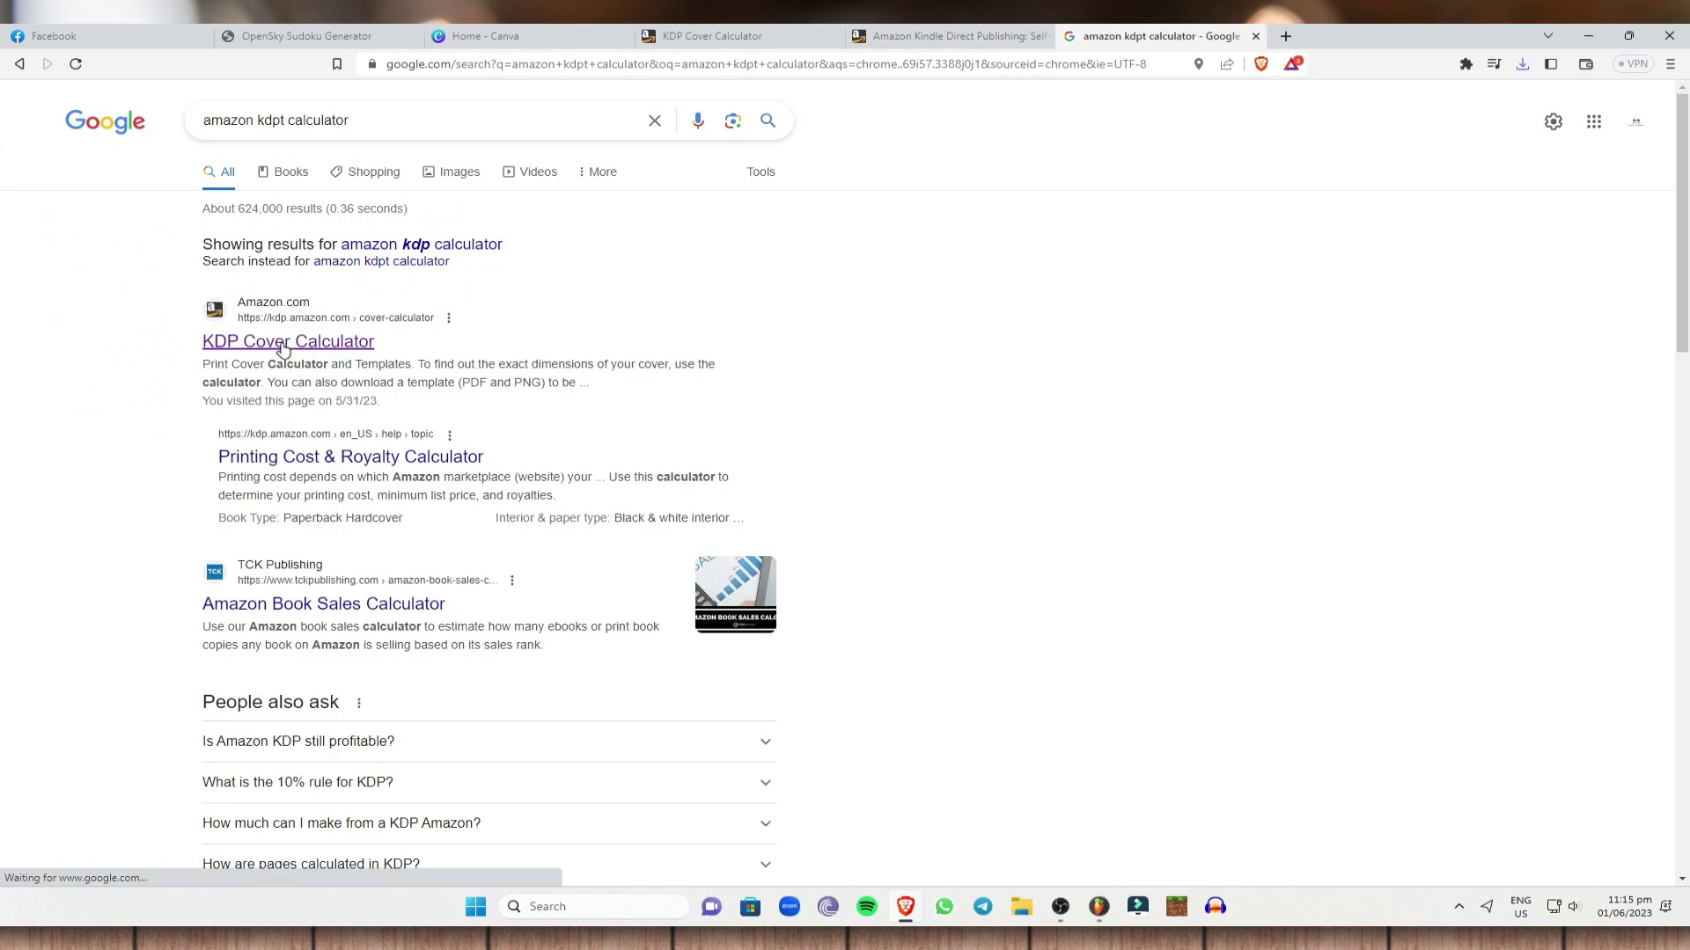
click(1256, 36)
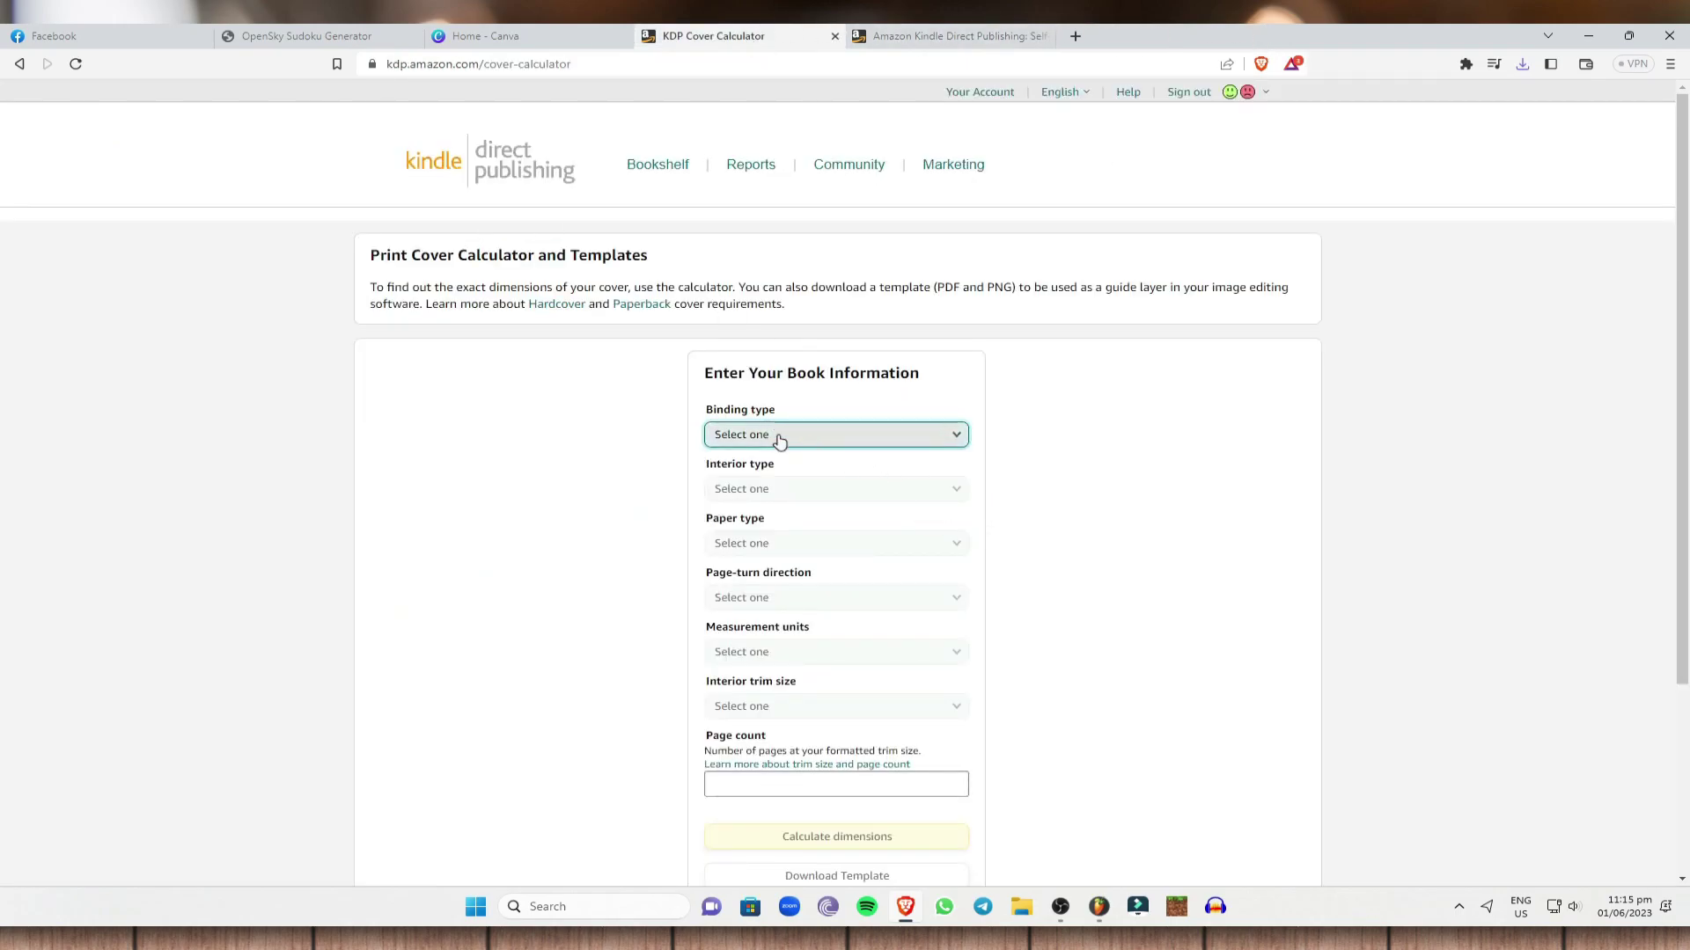
Step: Set the book's binding type to Paperback and its interior type to Standard color
scroll(780, 442, down, 1)
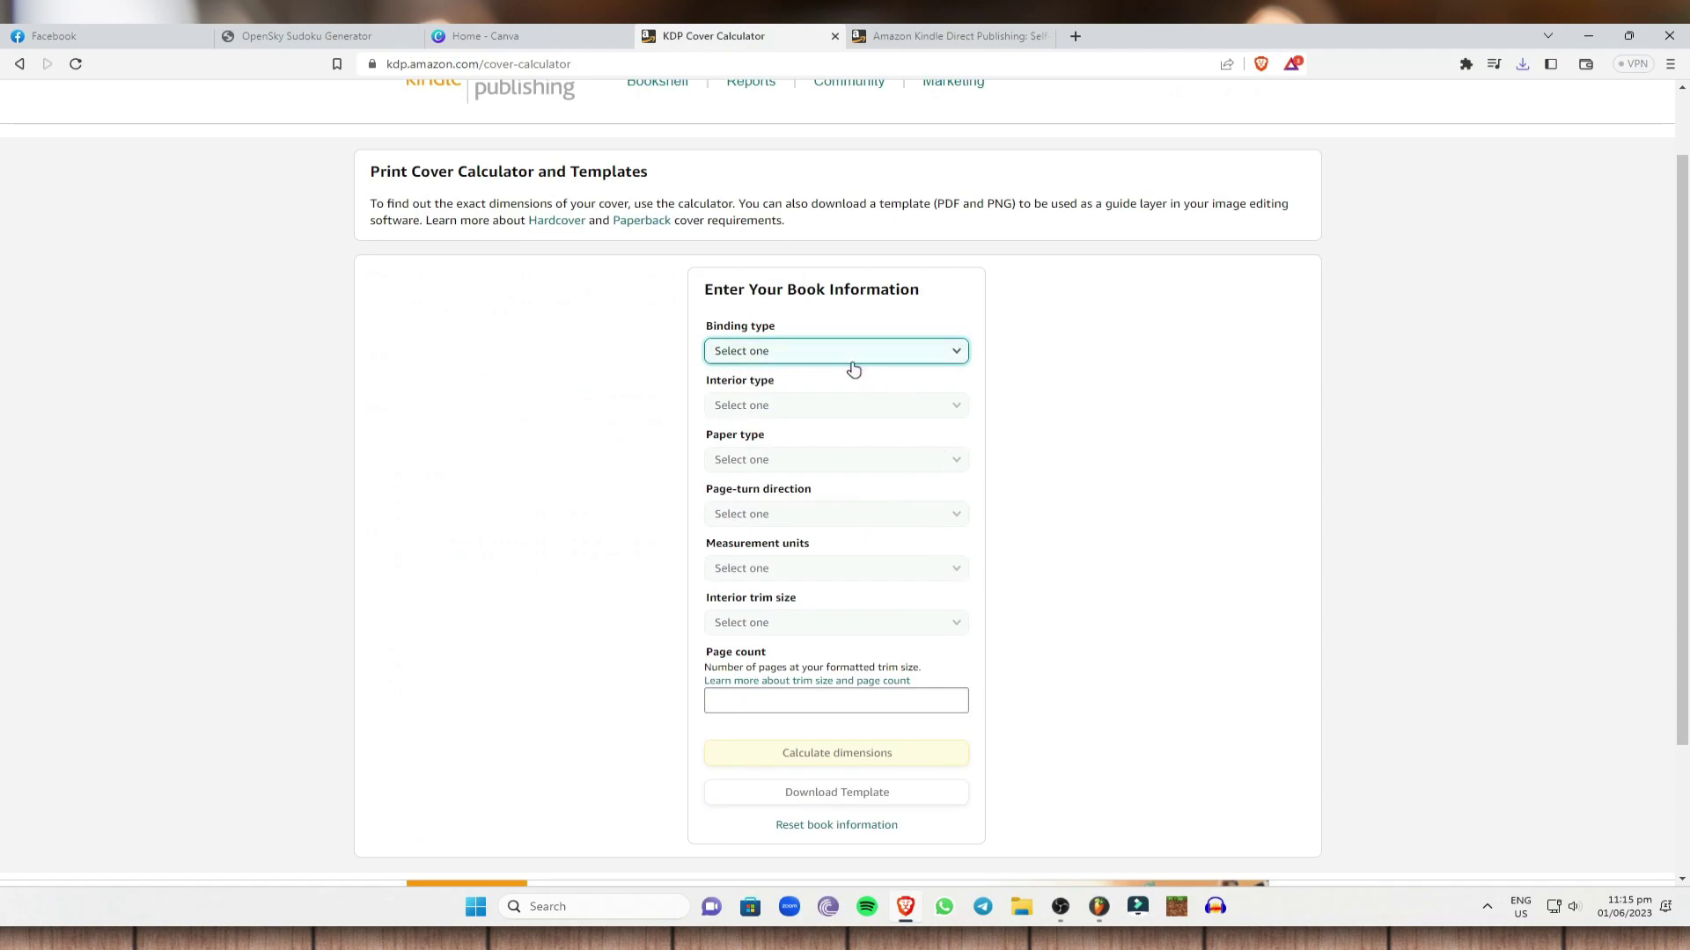
click(896, 354)
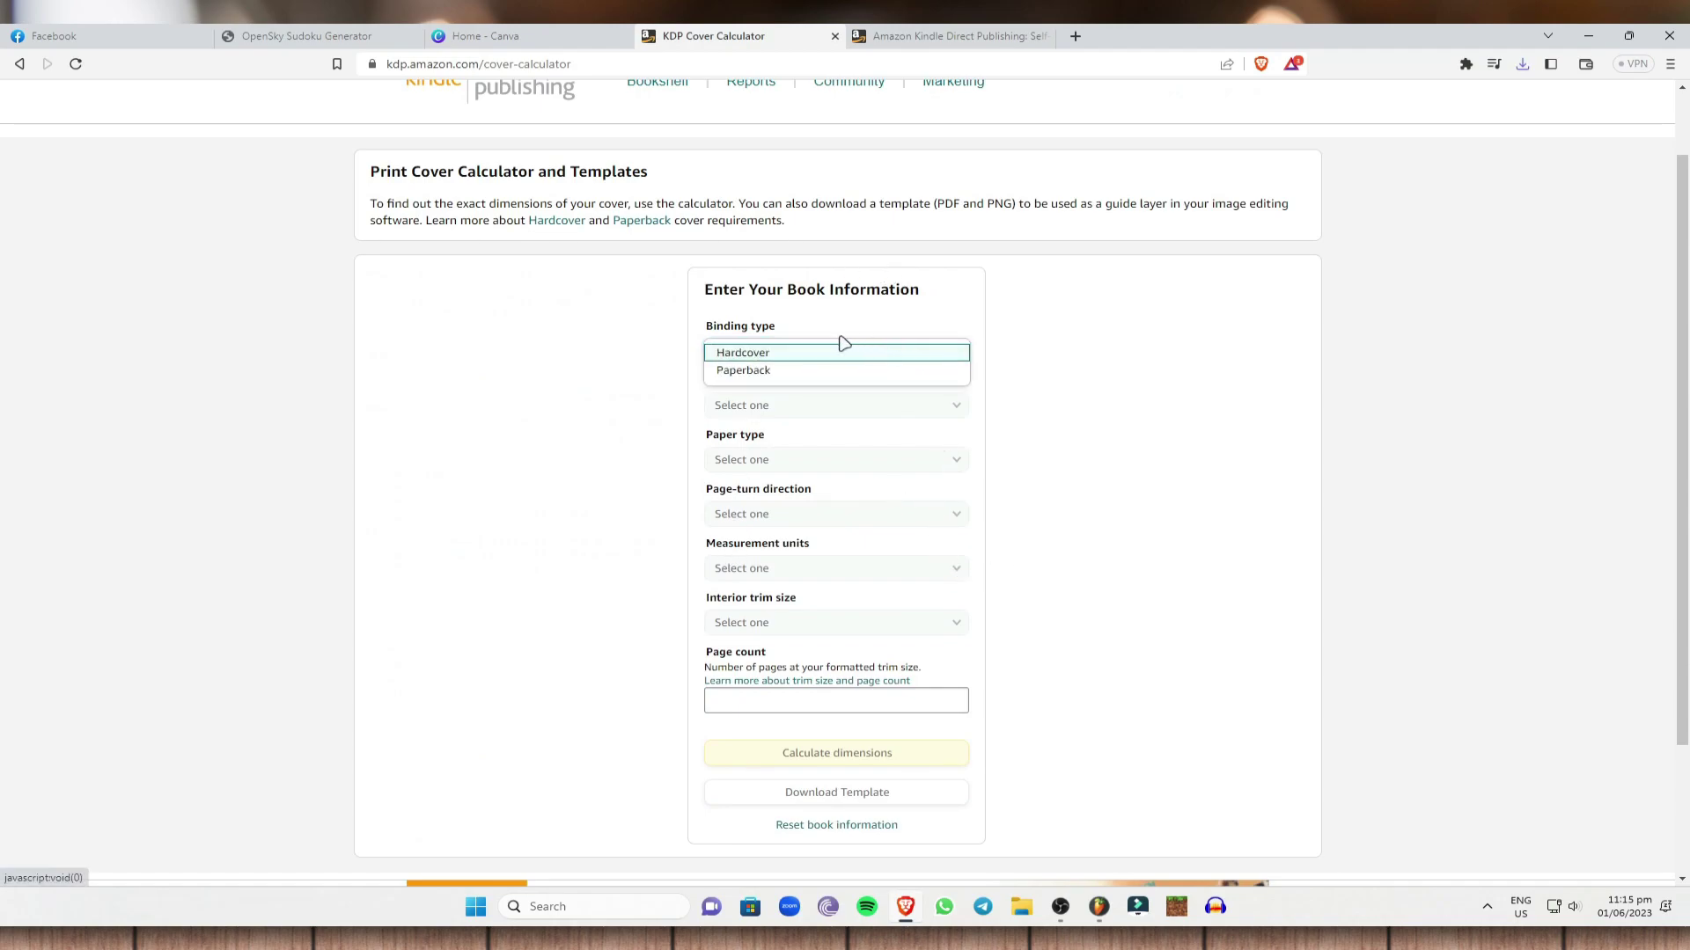
click(755, 378)
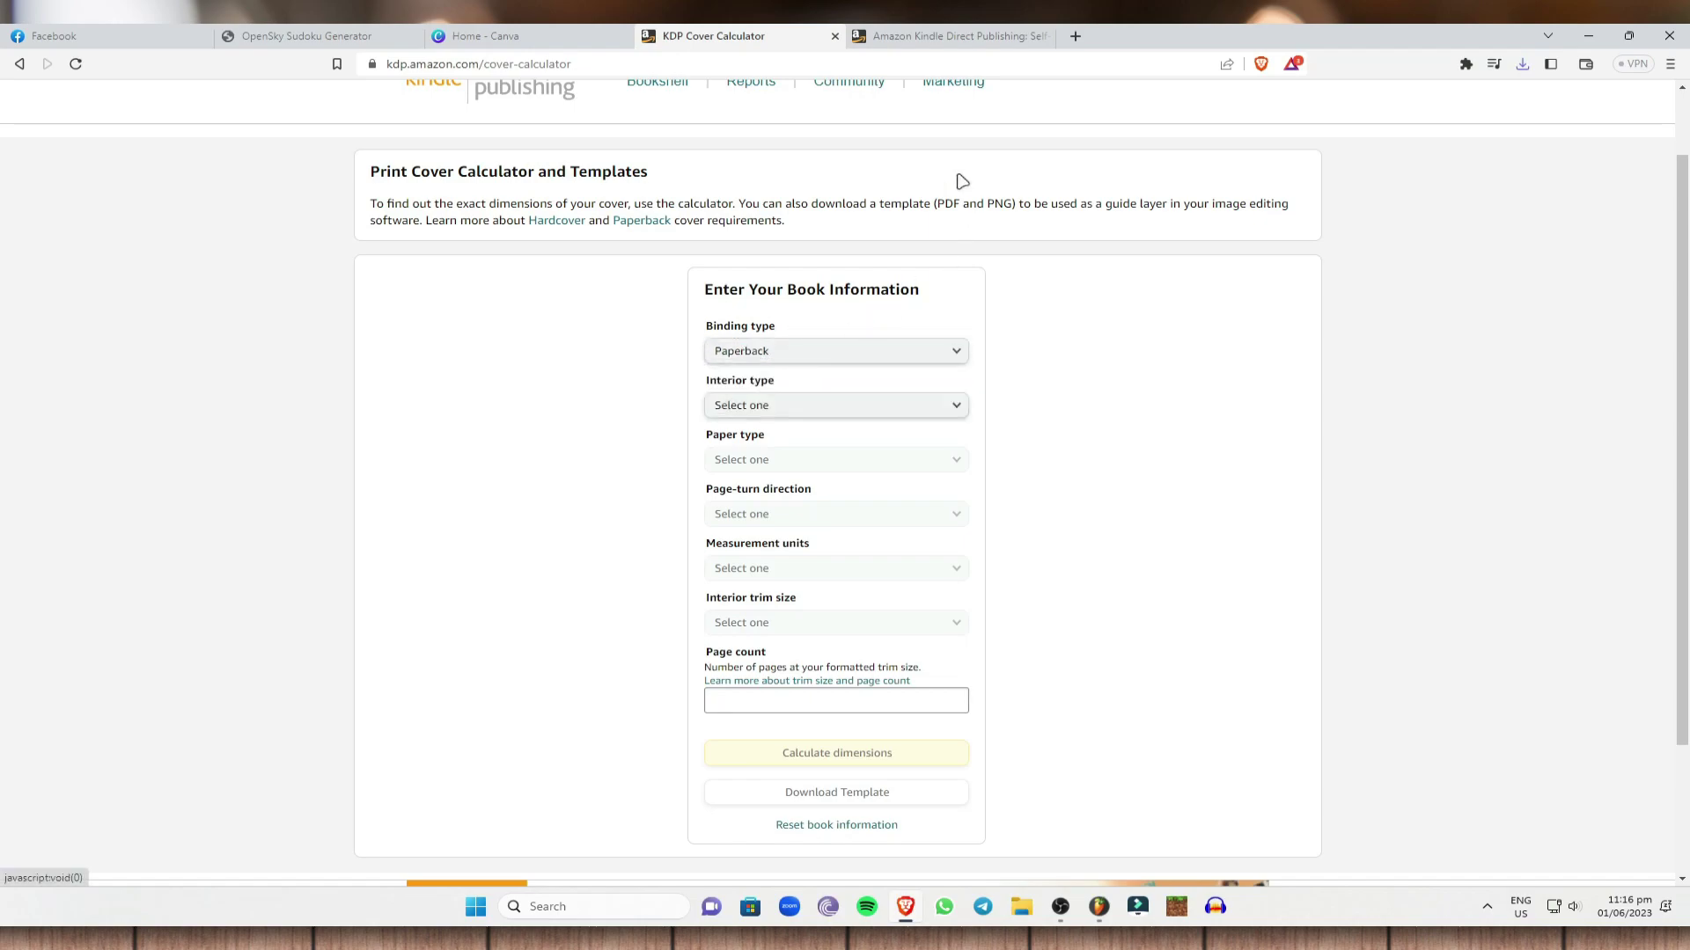
click(842, 419)
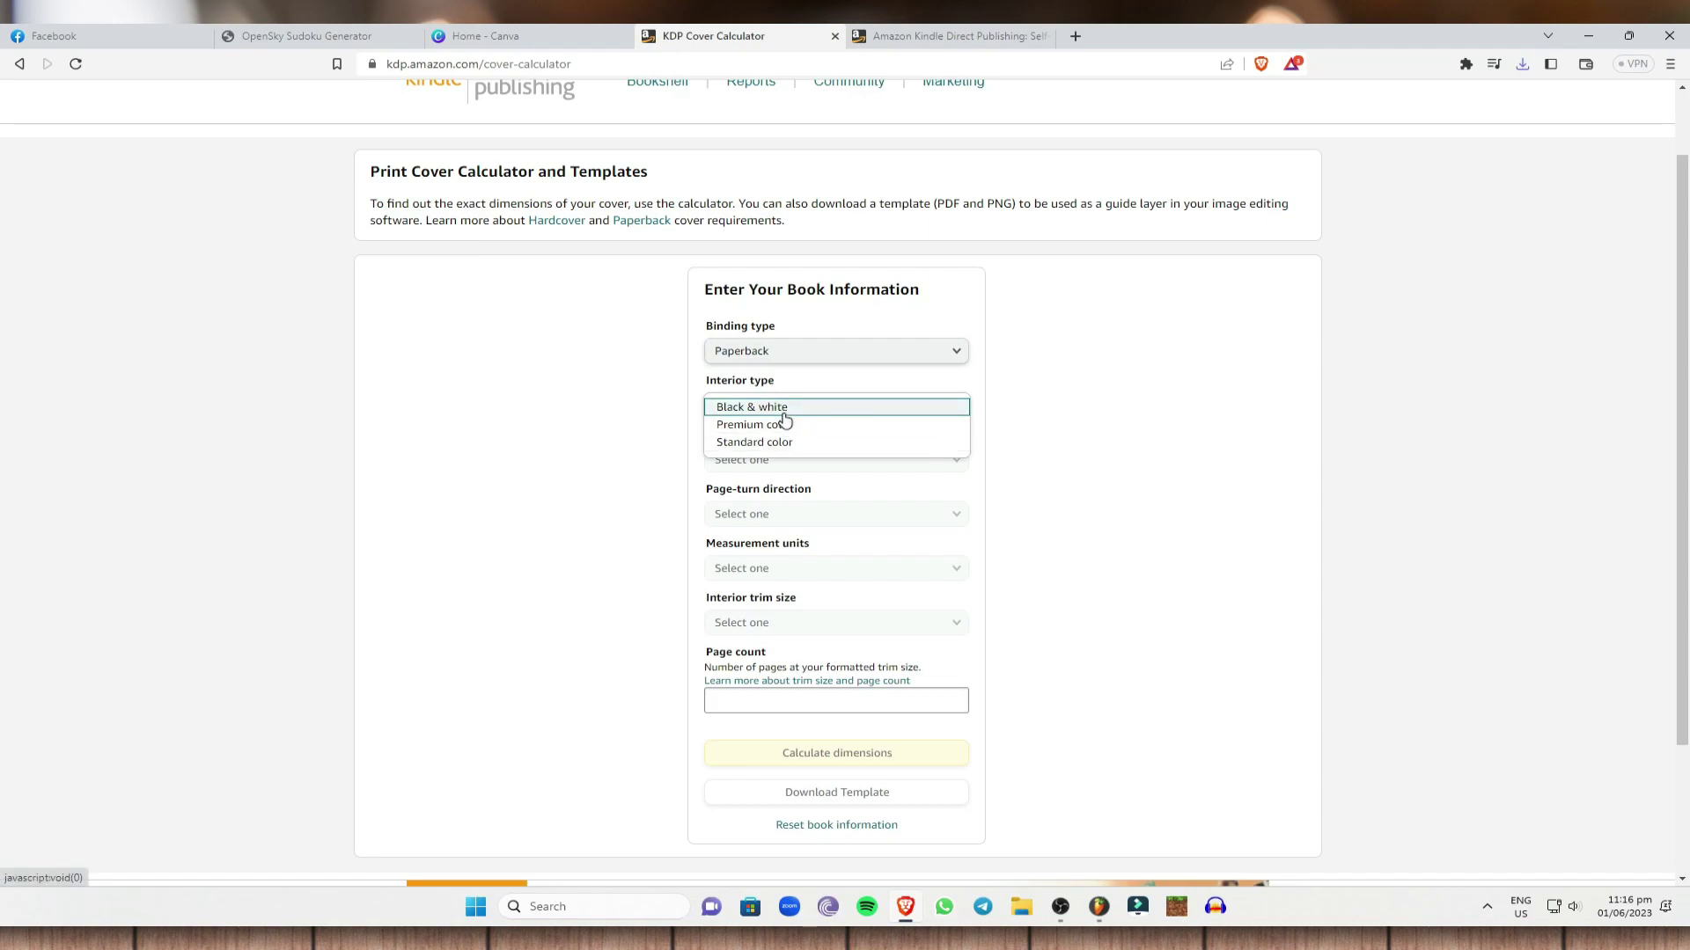
click(782, 410)
click(845, 406)
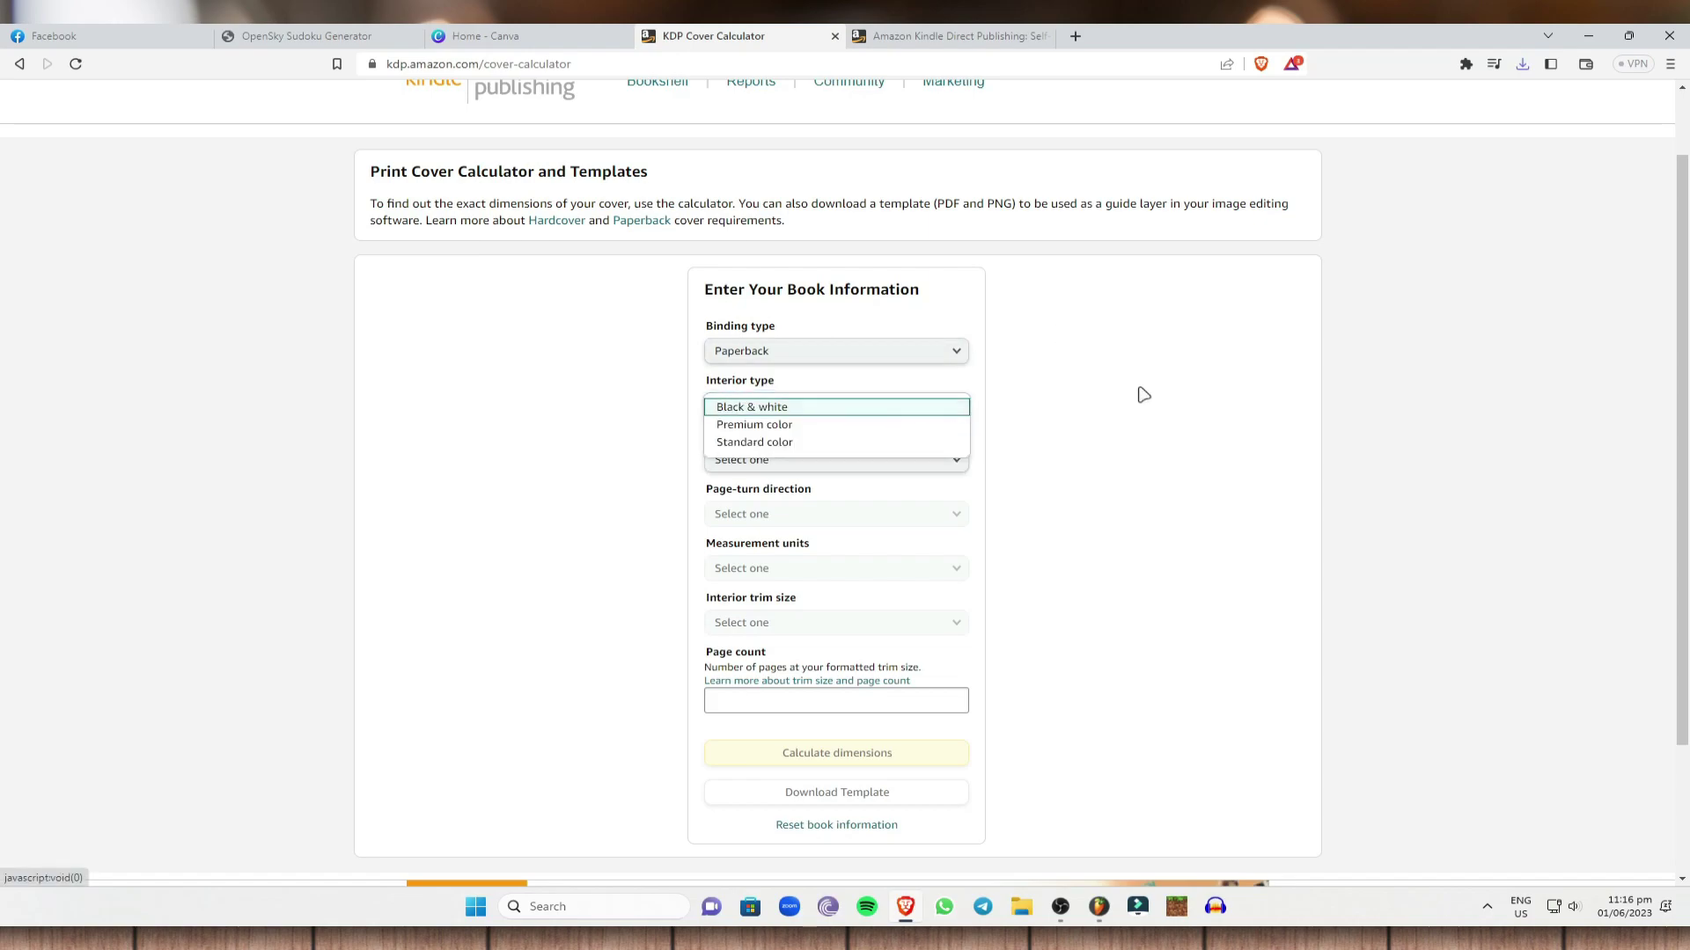
click(868, 408)
click(841, 407)
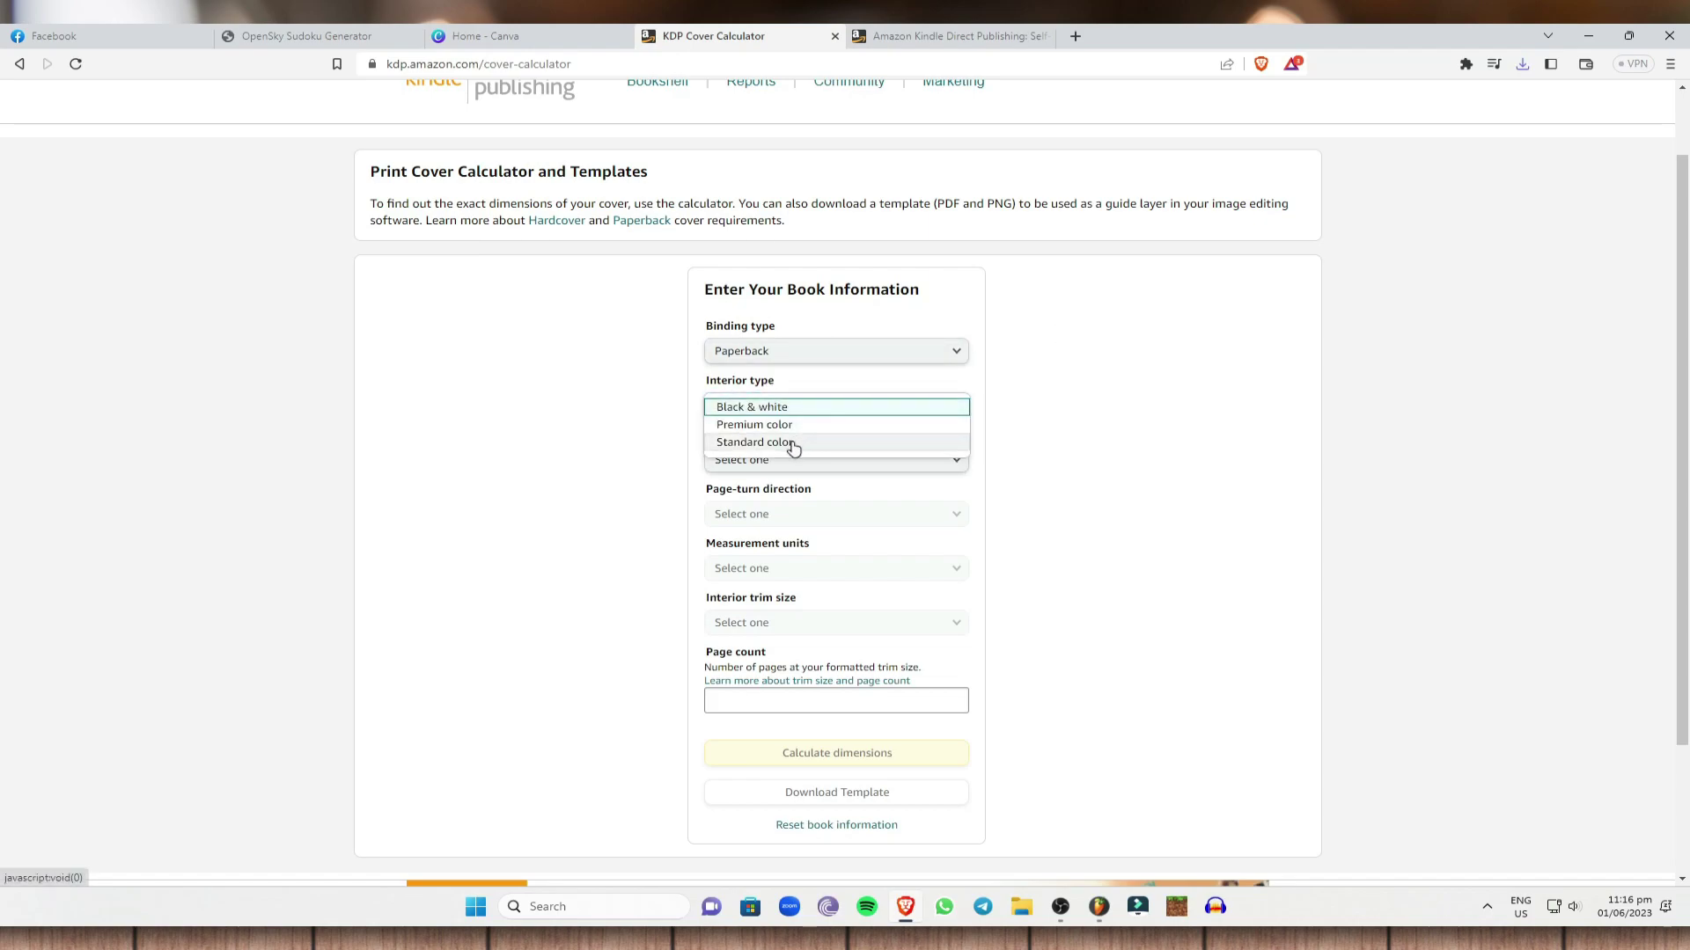
click(794, 442)
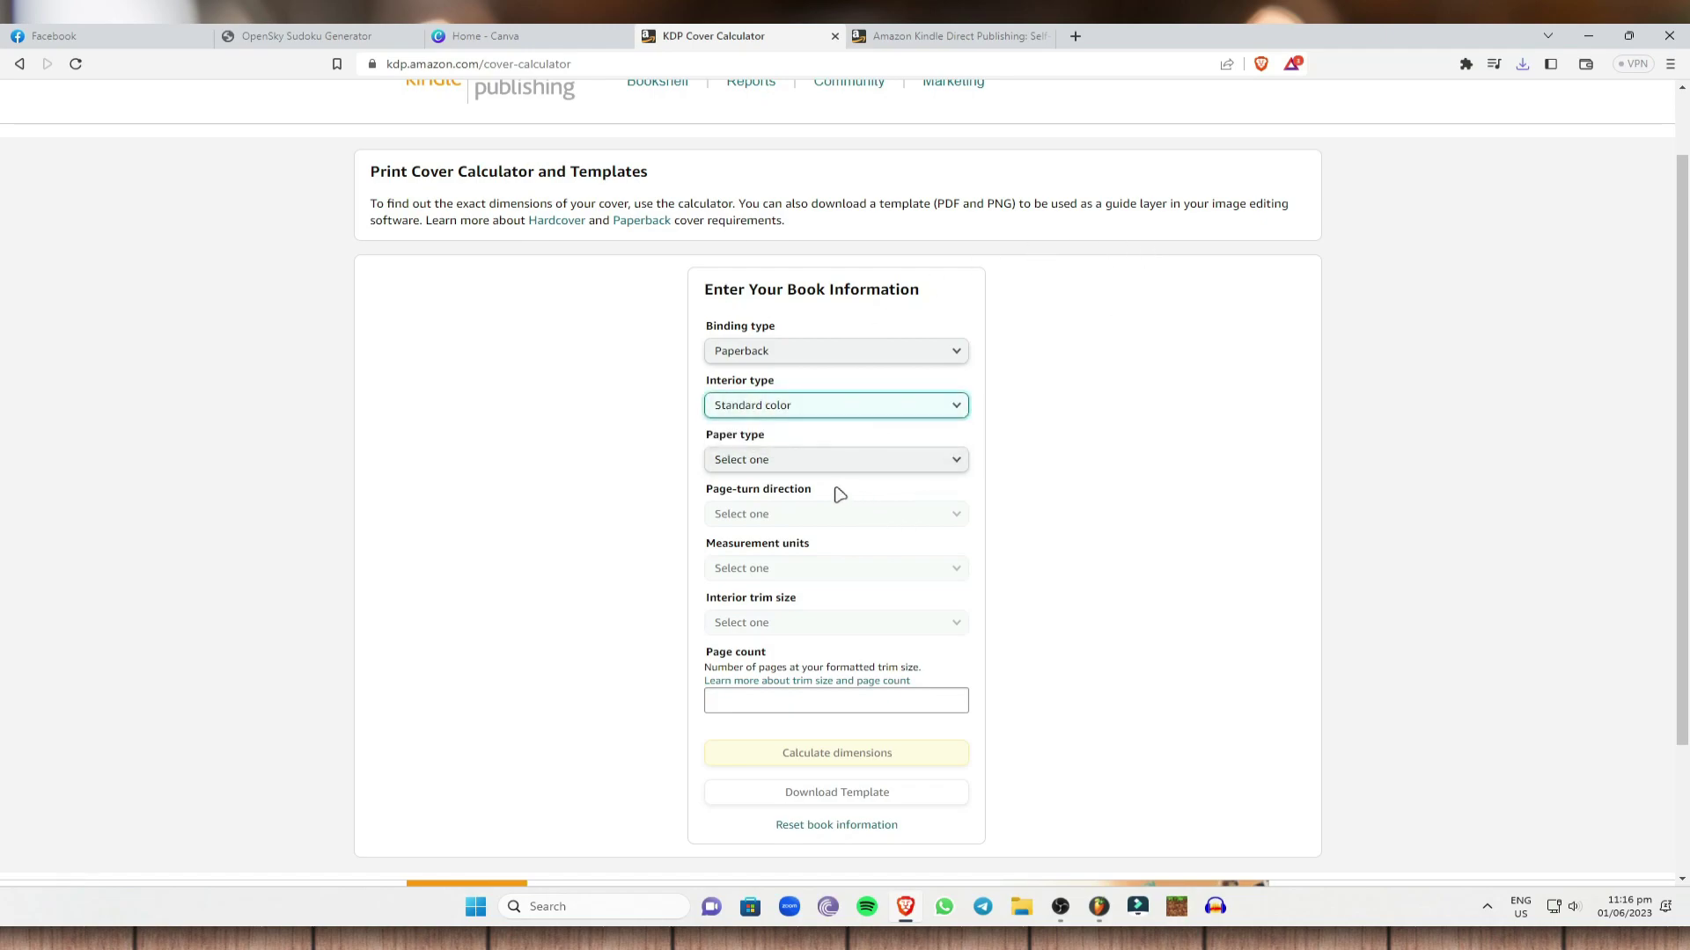
Step: Set the book's paper type to White paper and its page-turn direction to Left to Right
click(889, 464)
click(916, 467)
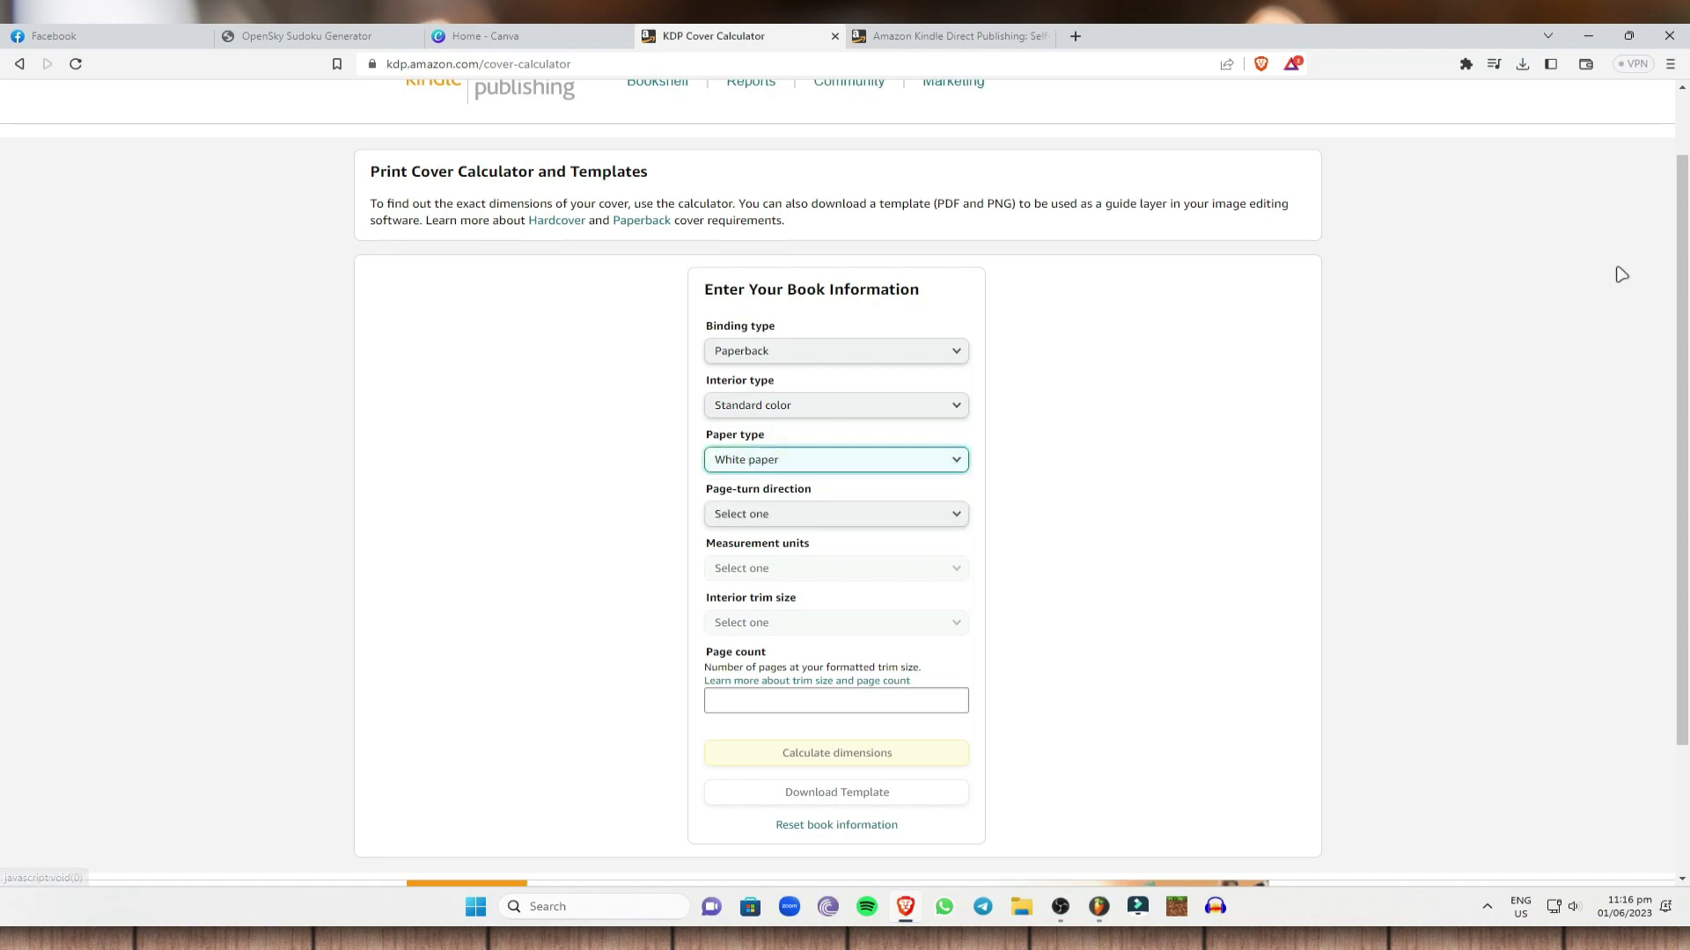
click(860, 517)
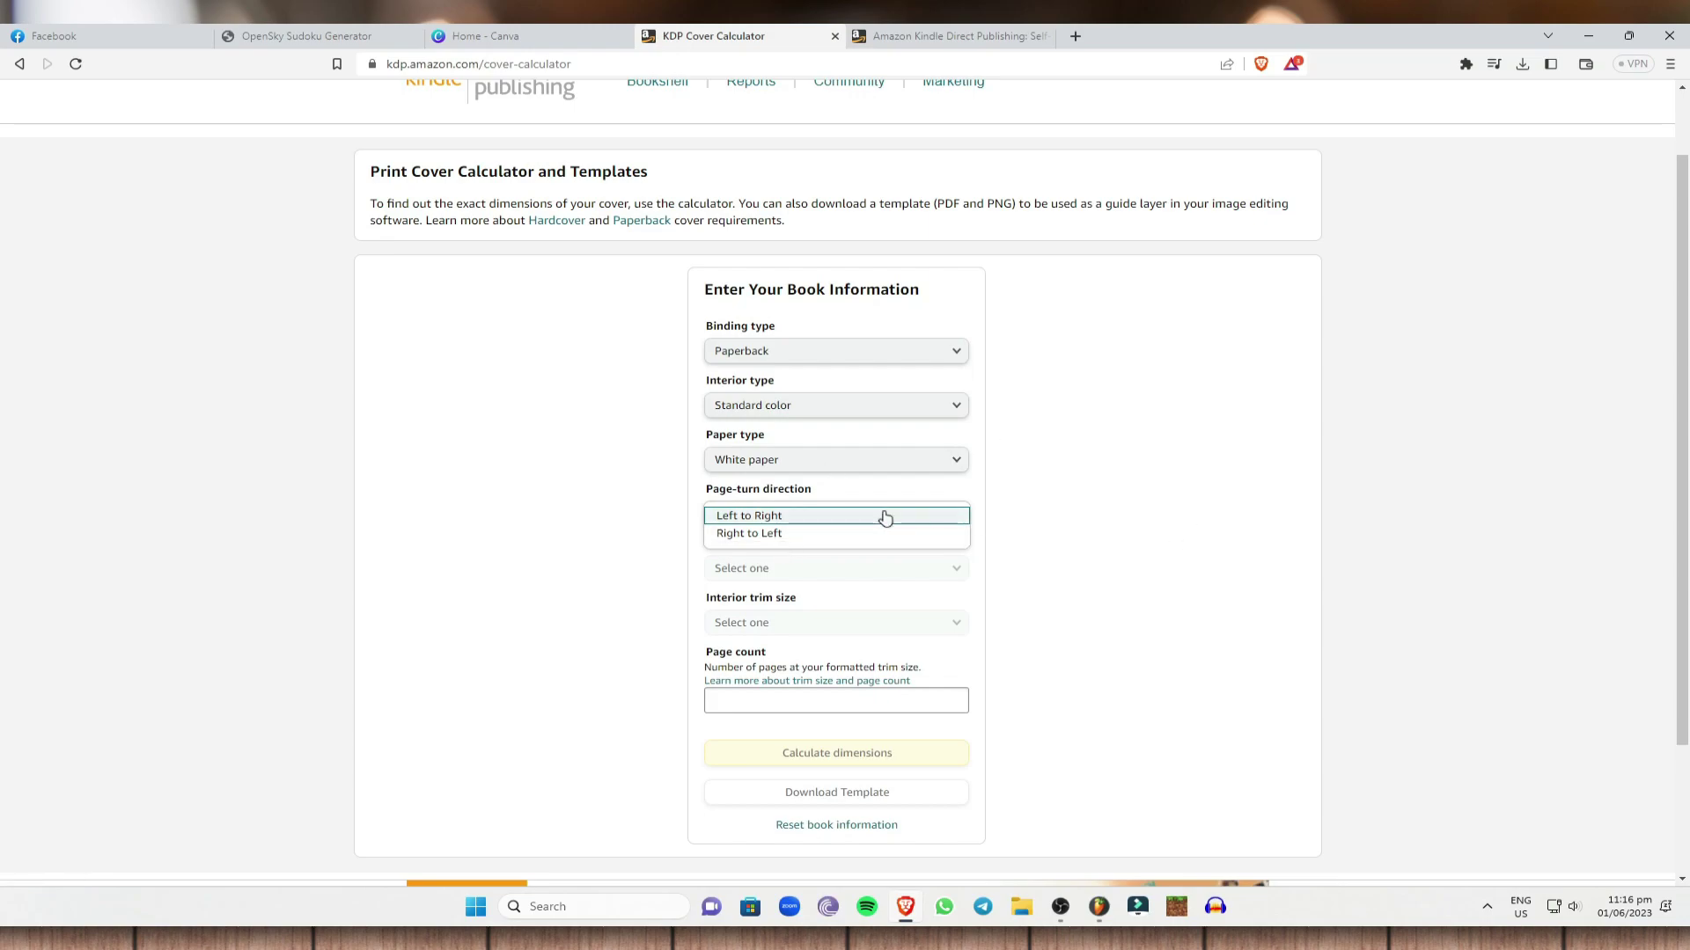
click(787, 519)
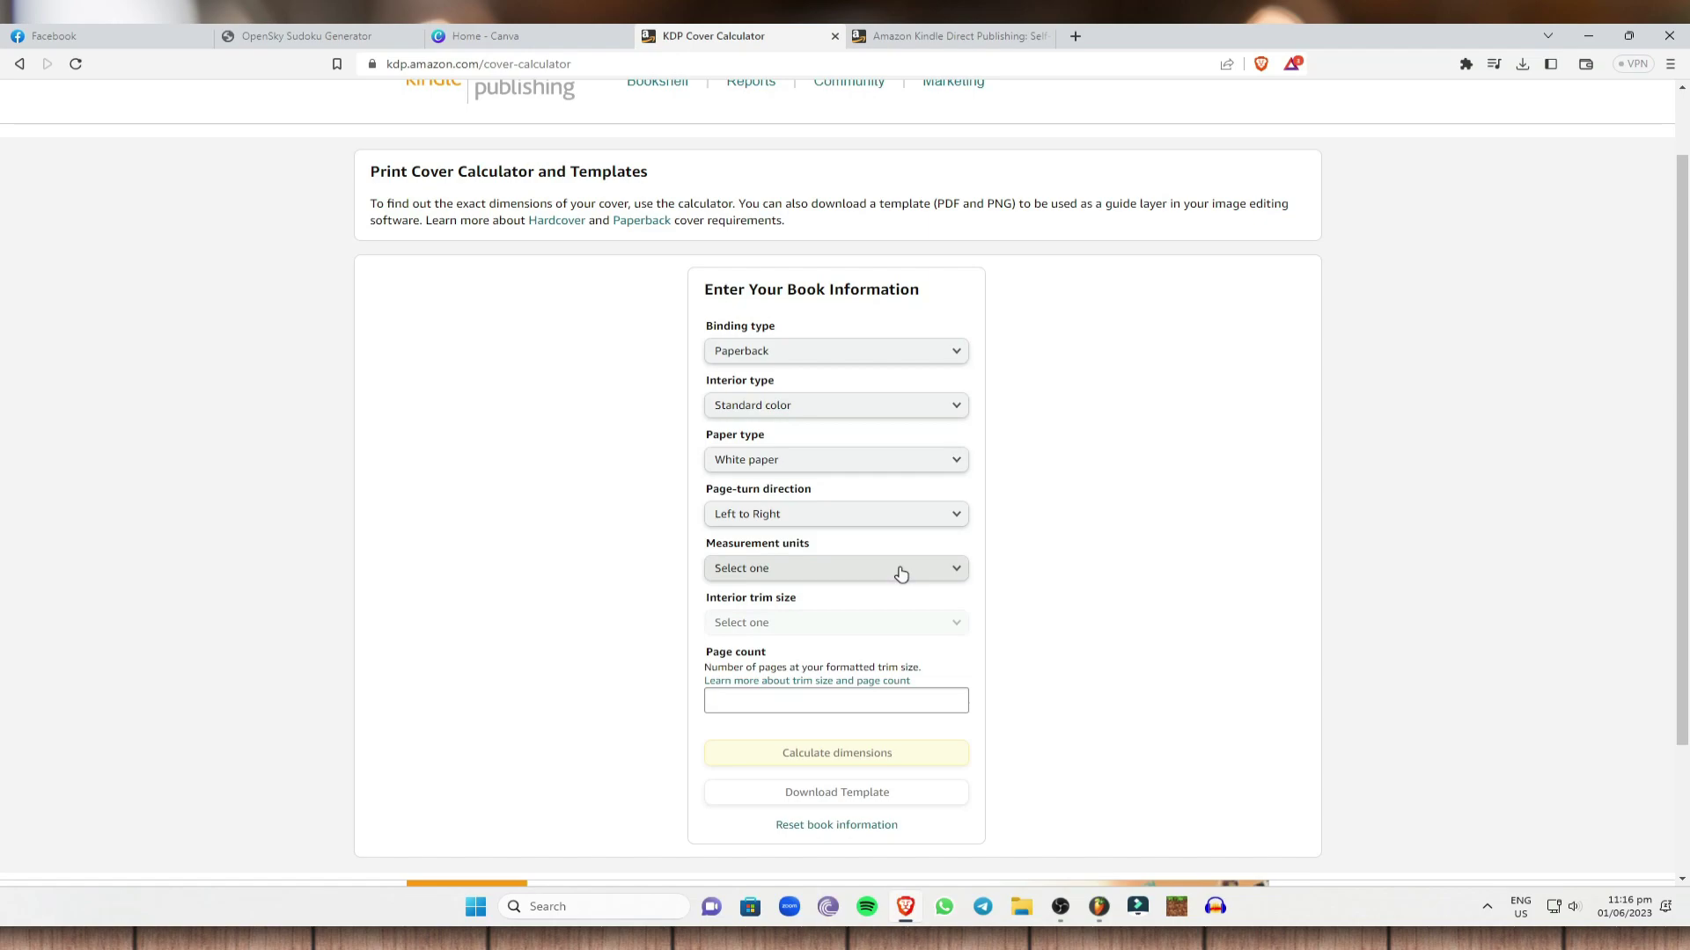
Step: Set the book's measurement units to Inches and its interior trim size to 6 x 9 in
click(901, 575)
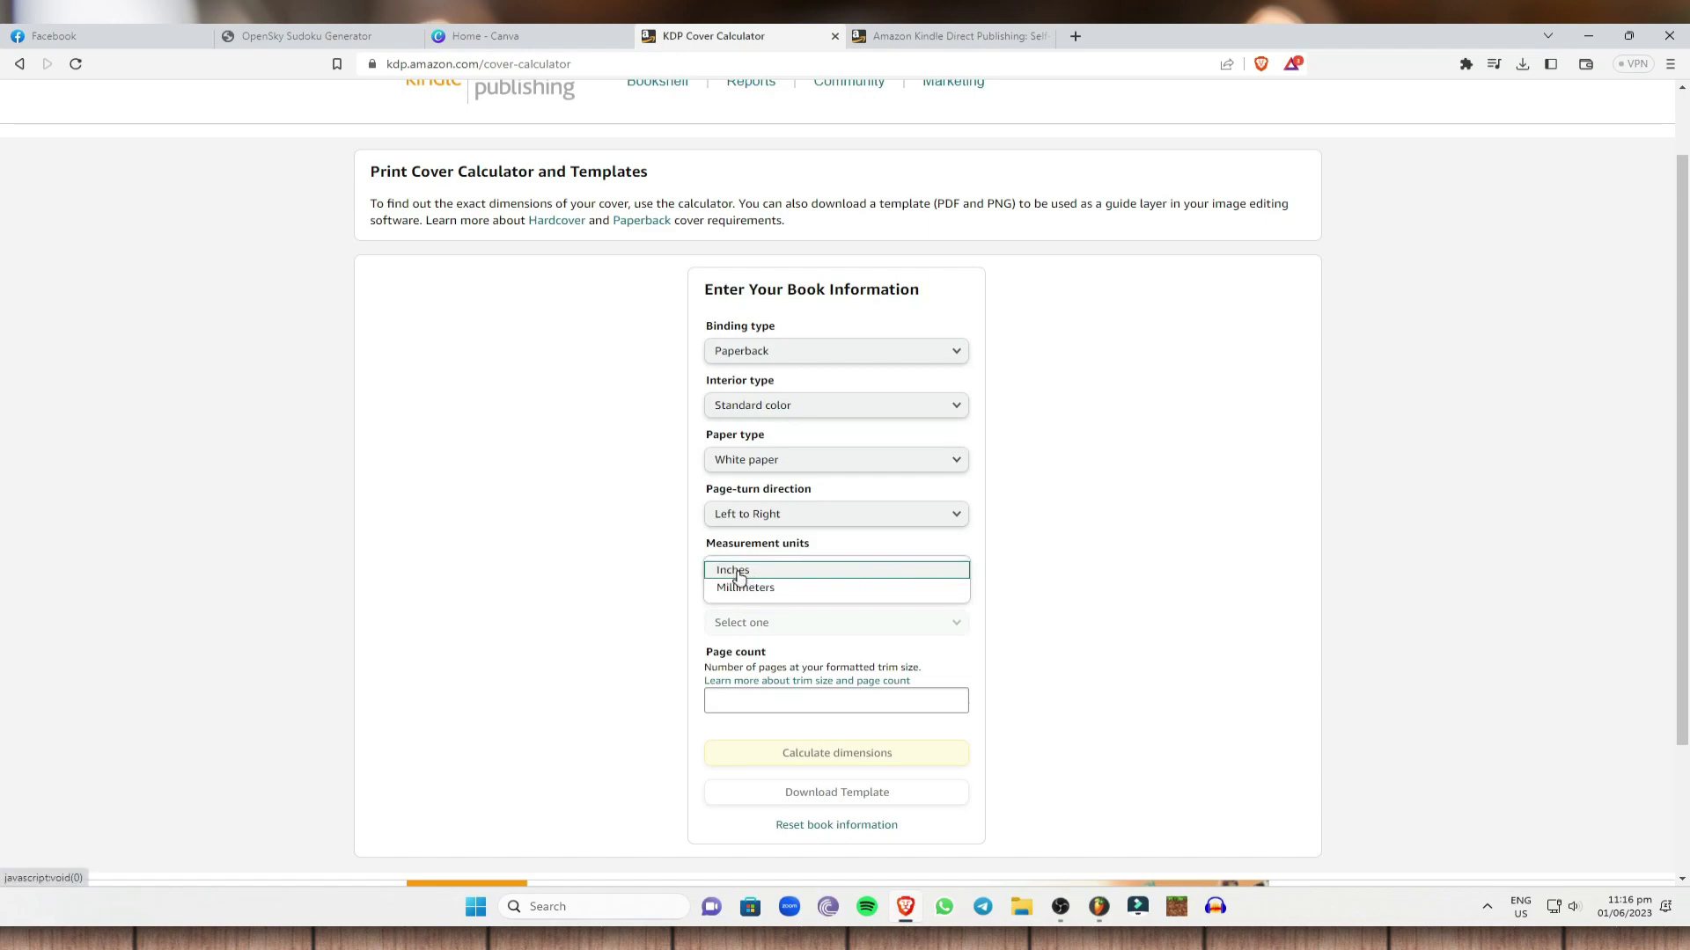
click(740, 576)
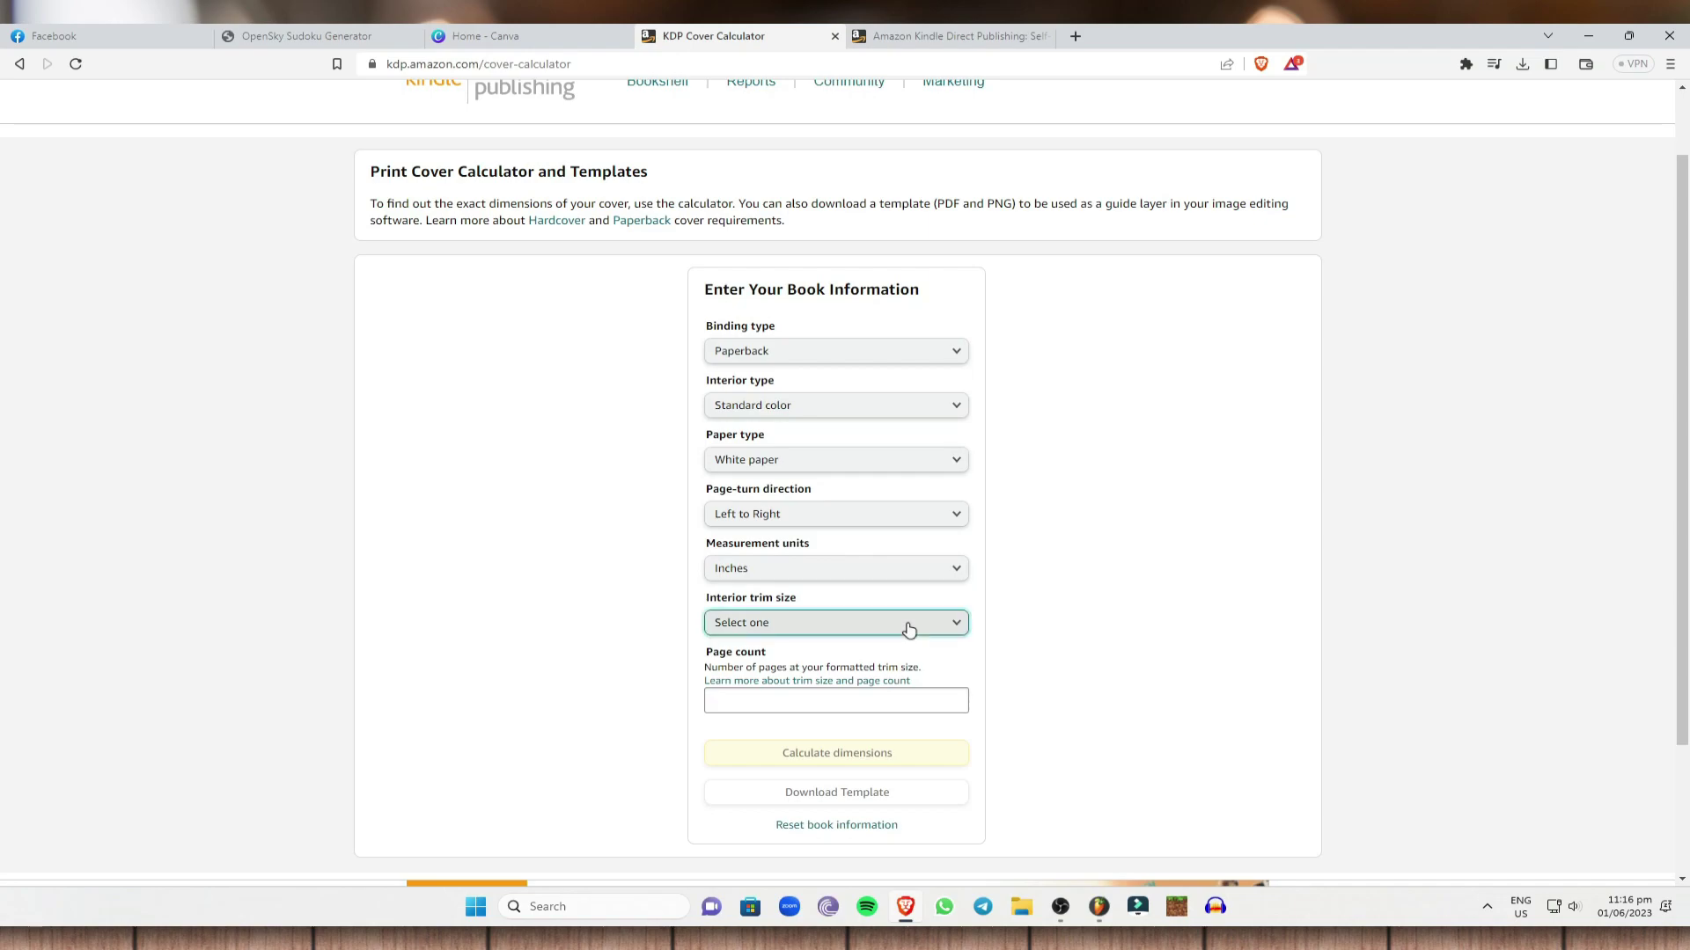
click(908, 628)
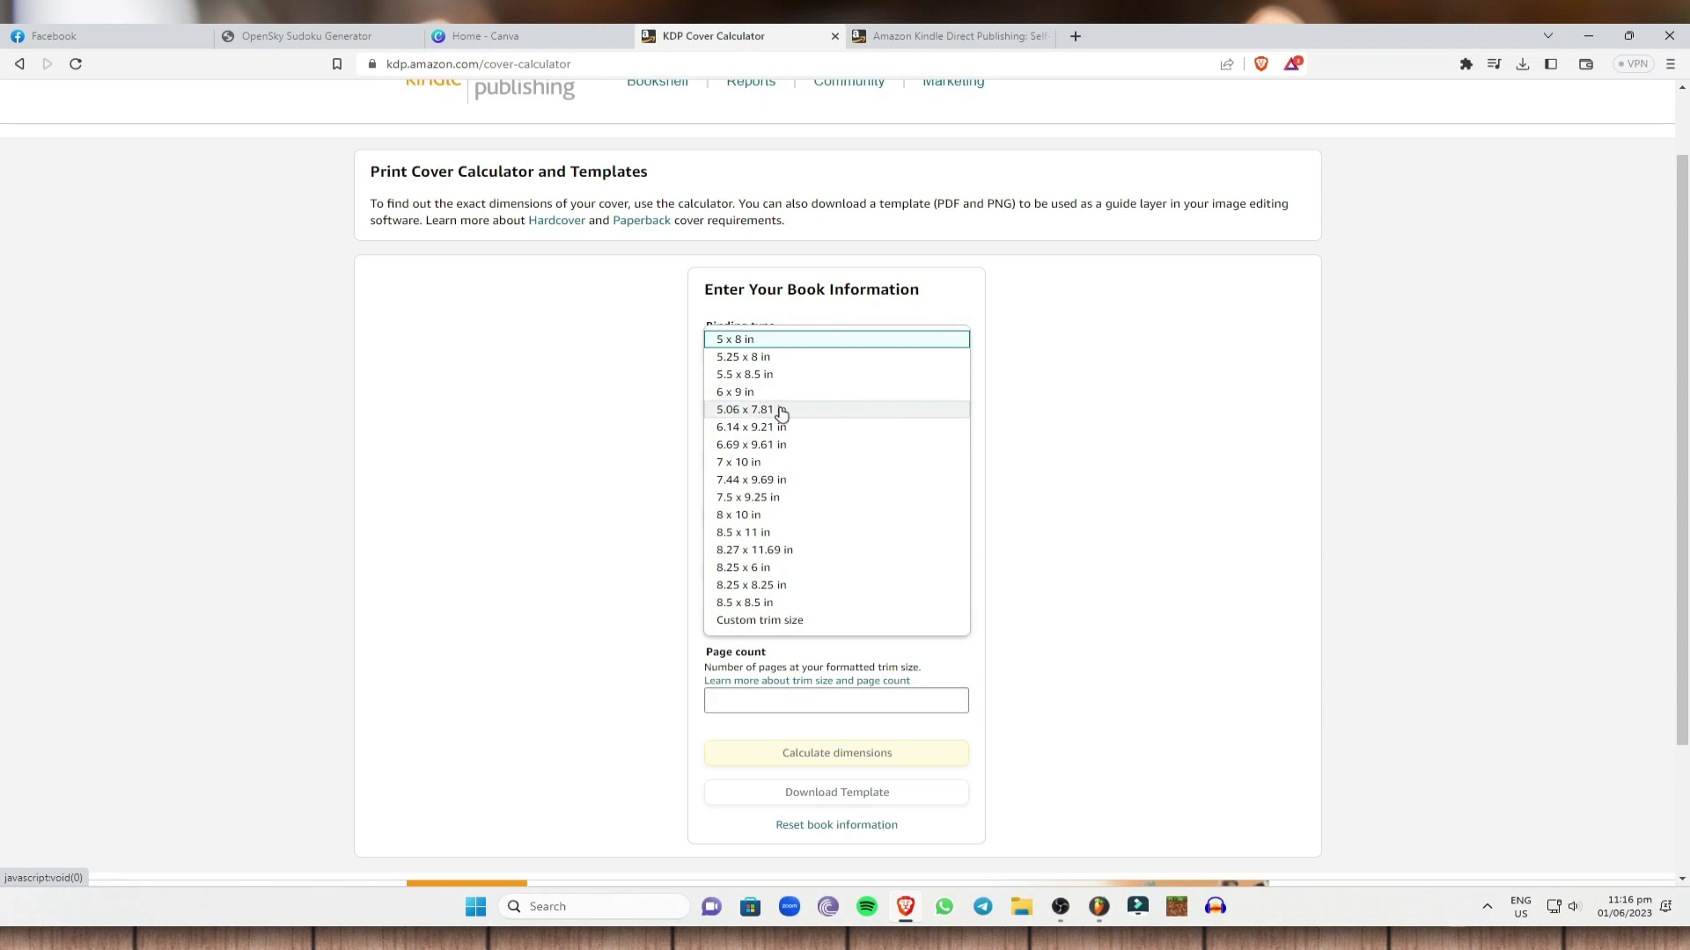
click(754, 394)
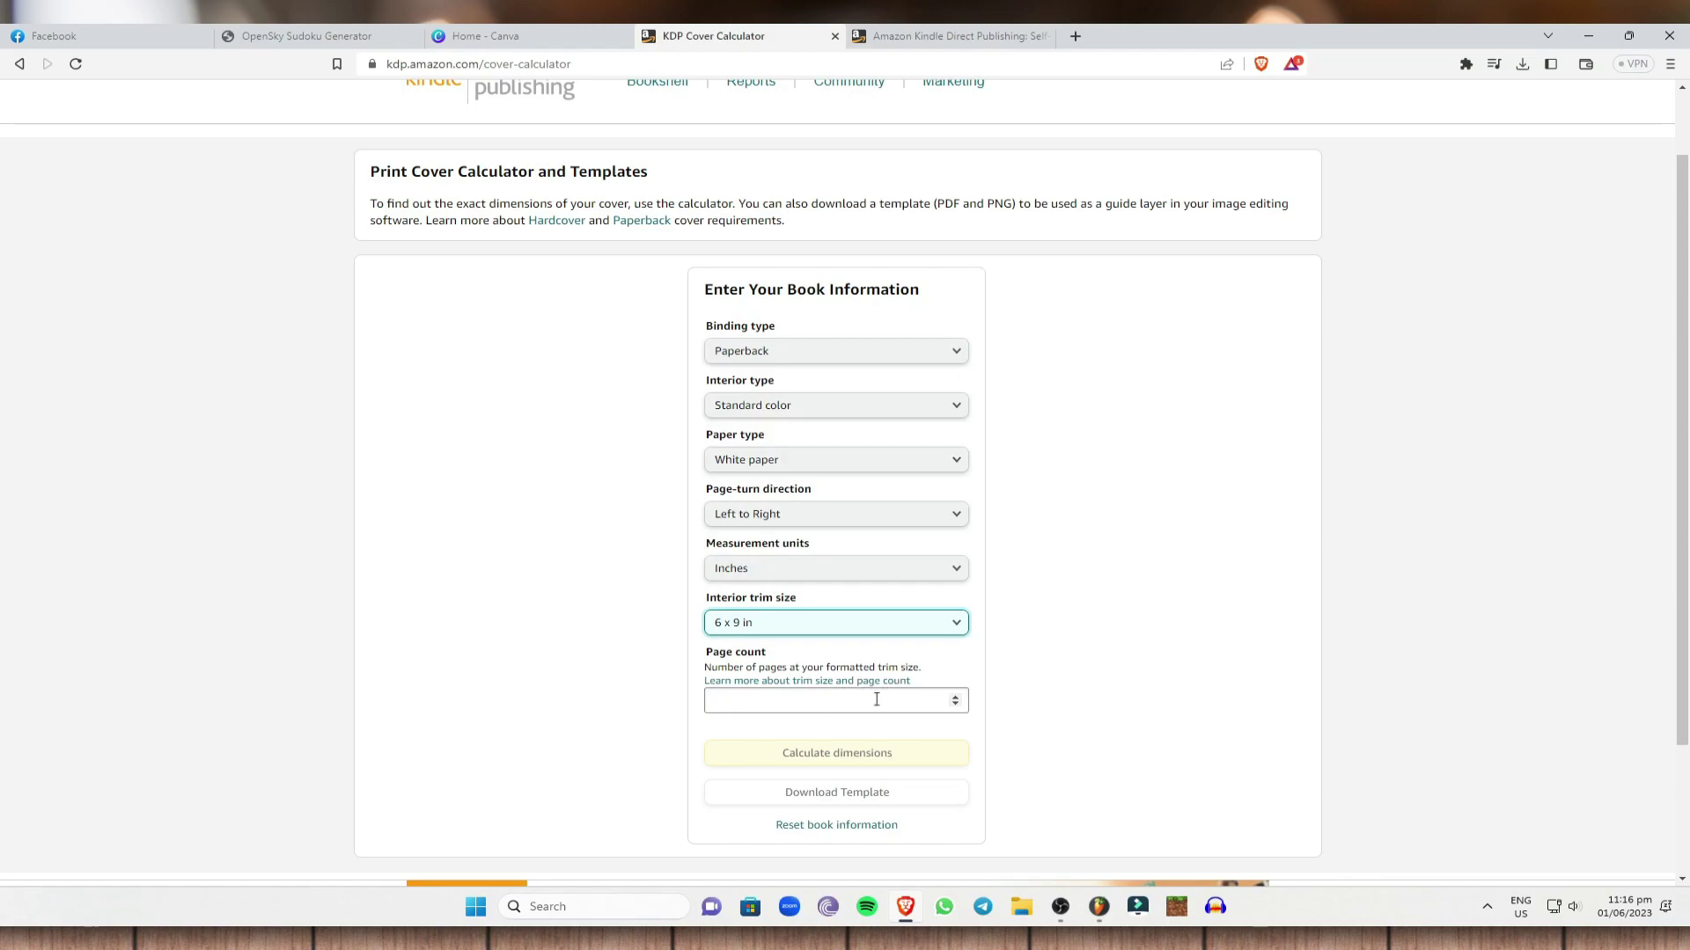
Step: Set the page count to 170 and calculate the cover dimensions
click(856, 706)
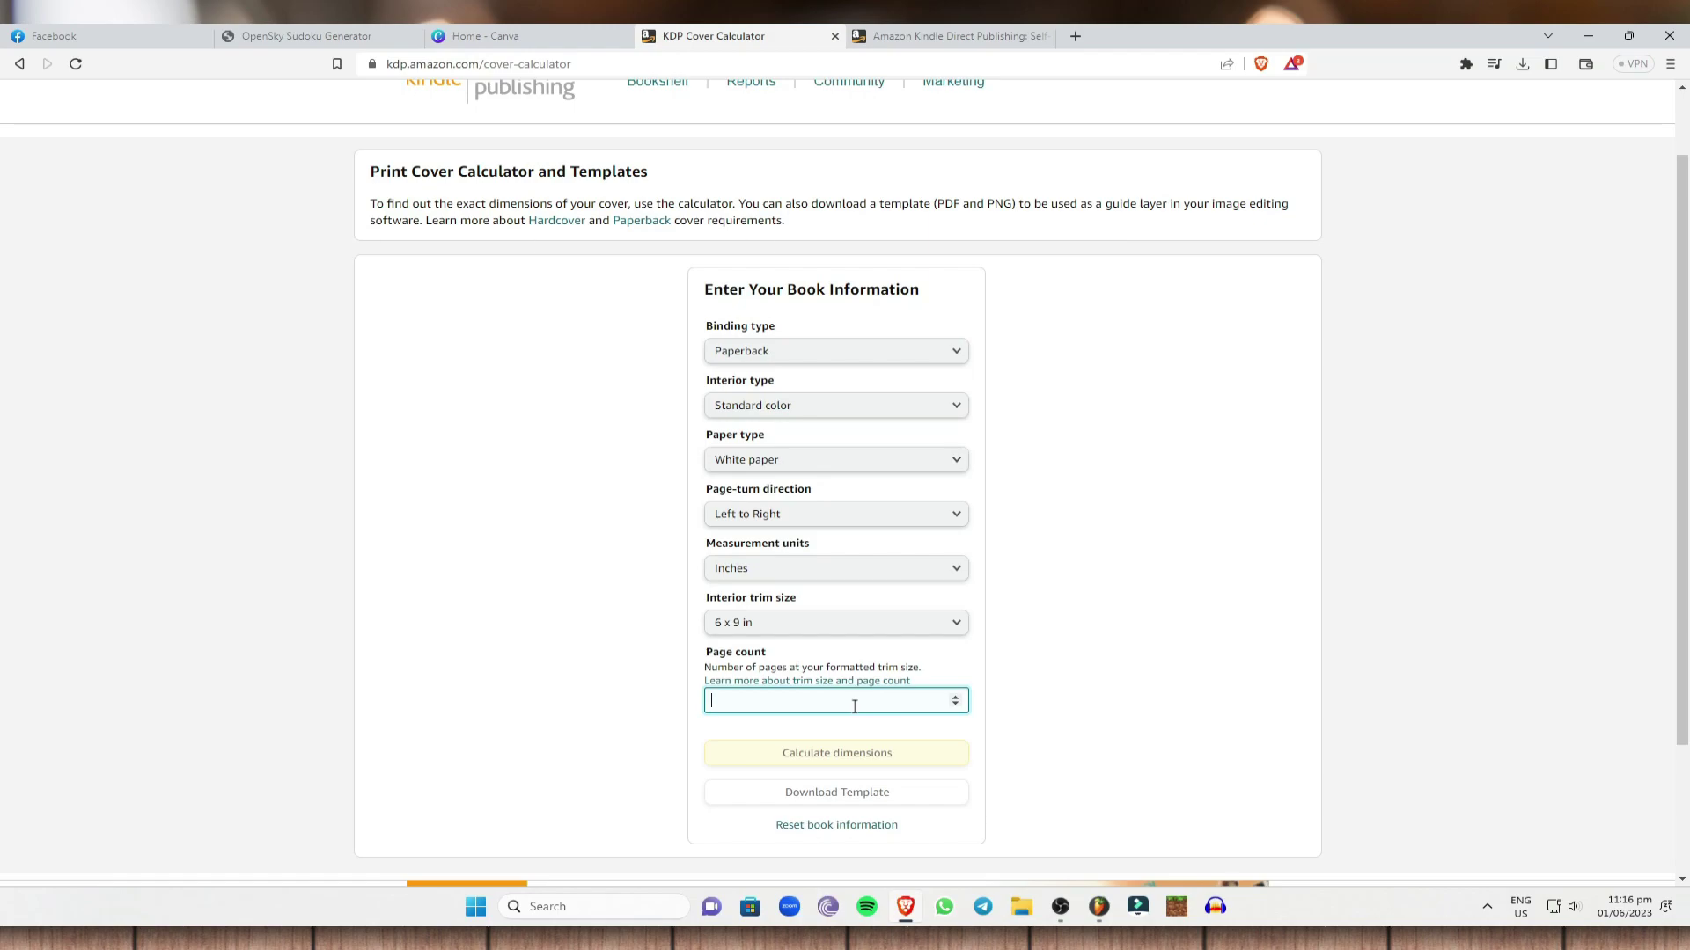
text(170)
click(1270, 618)
click(911, 753)
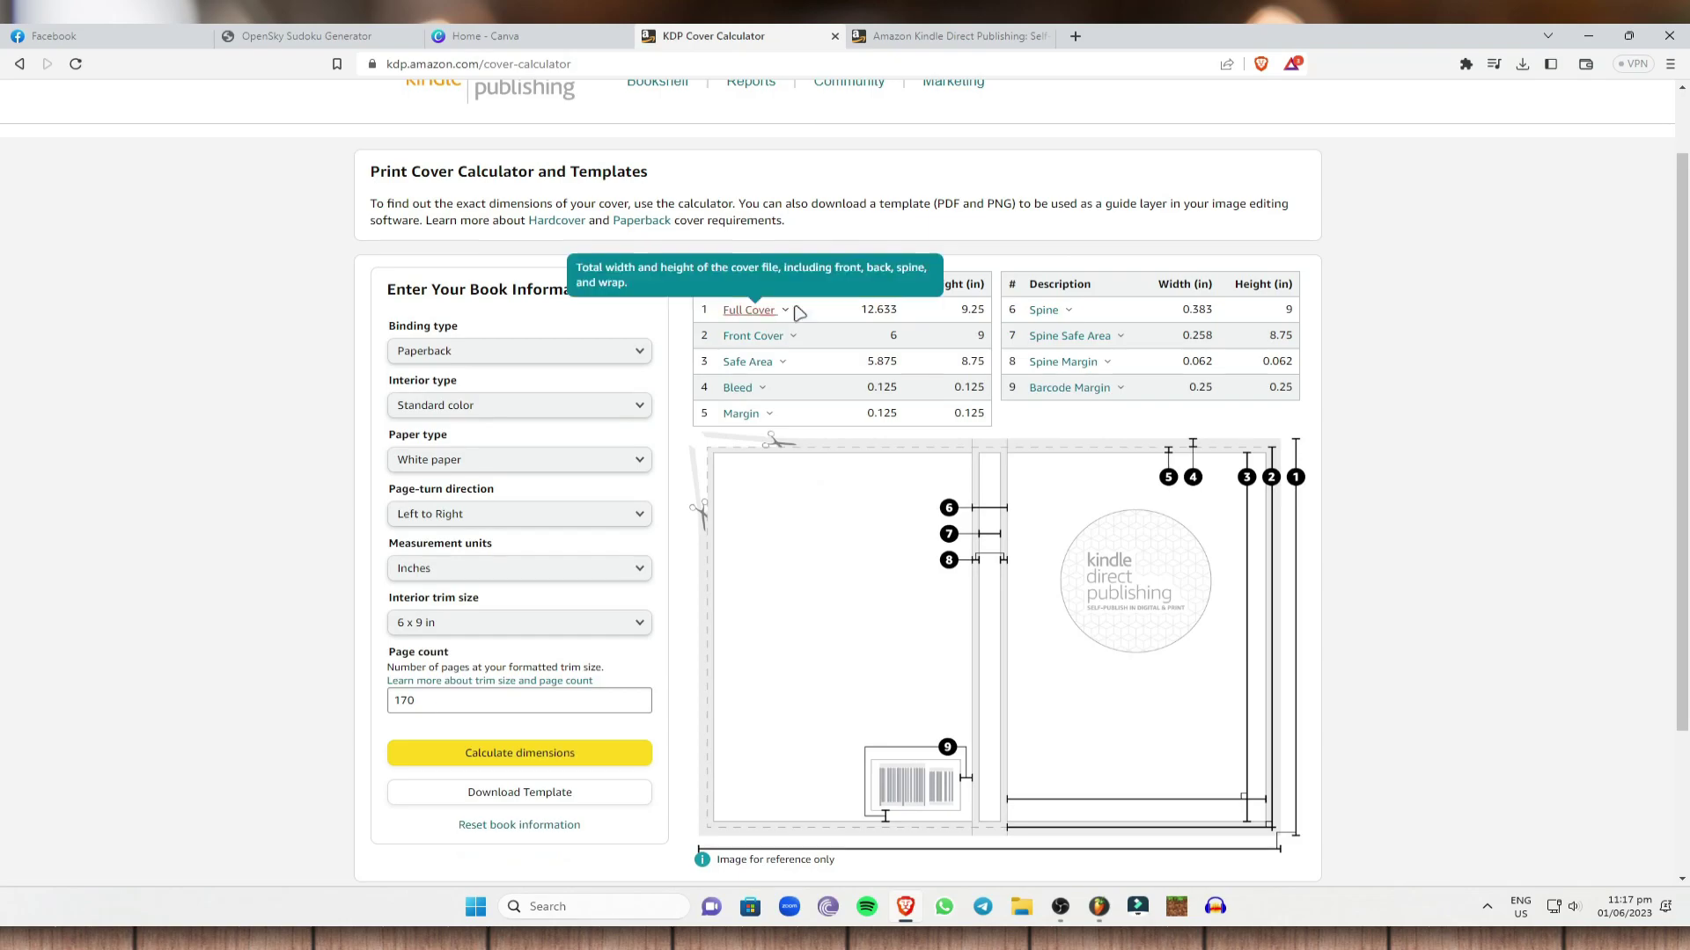
Step: Examine the calculated full cover width and height in the dimensions table
mouse_move(843, 281)
mouse_down()
mouse_move(985, 339)
mouse_move(993, 429)
mouse_move(977, 308)
mouse_move(814, 268)
mouse_up()
click(1369, 310)
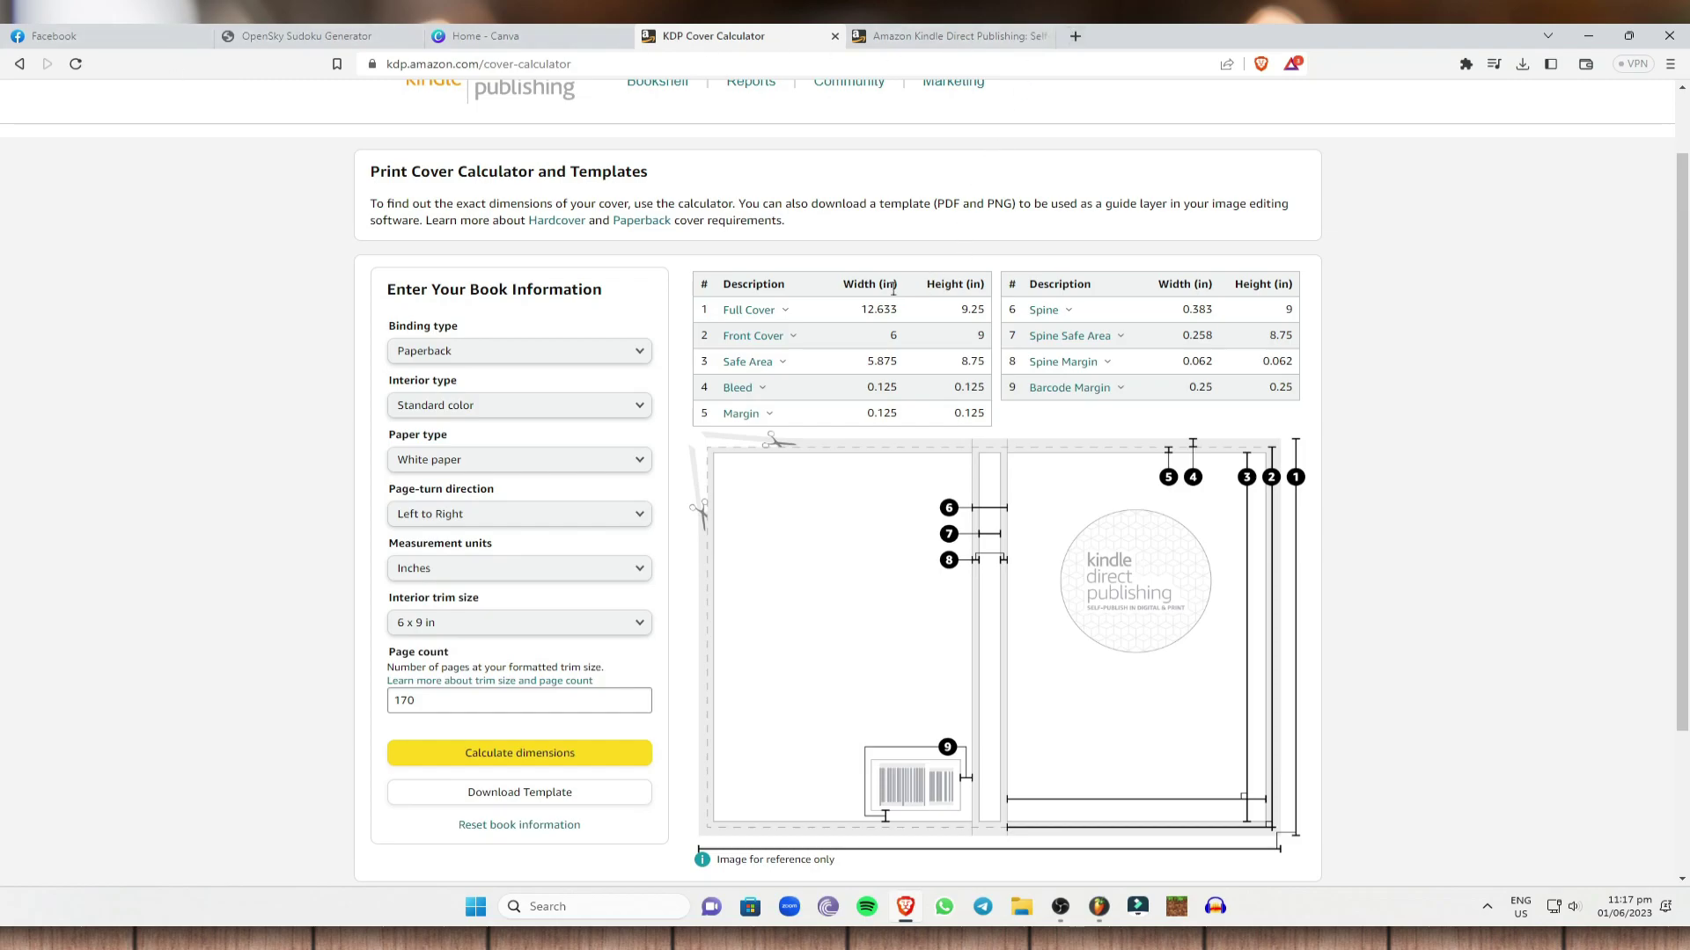
drag(867, 306, 1032, 300)
click(1430, 283)
key(ctrl+shift+Tab)
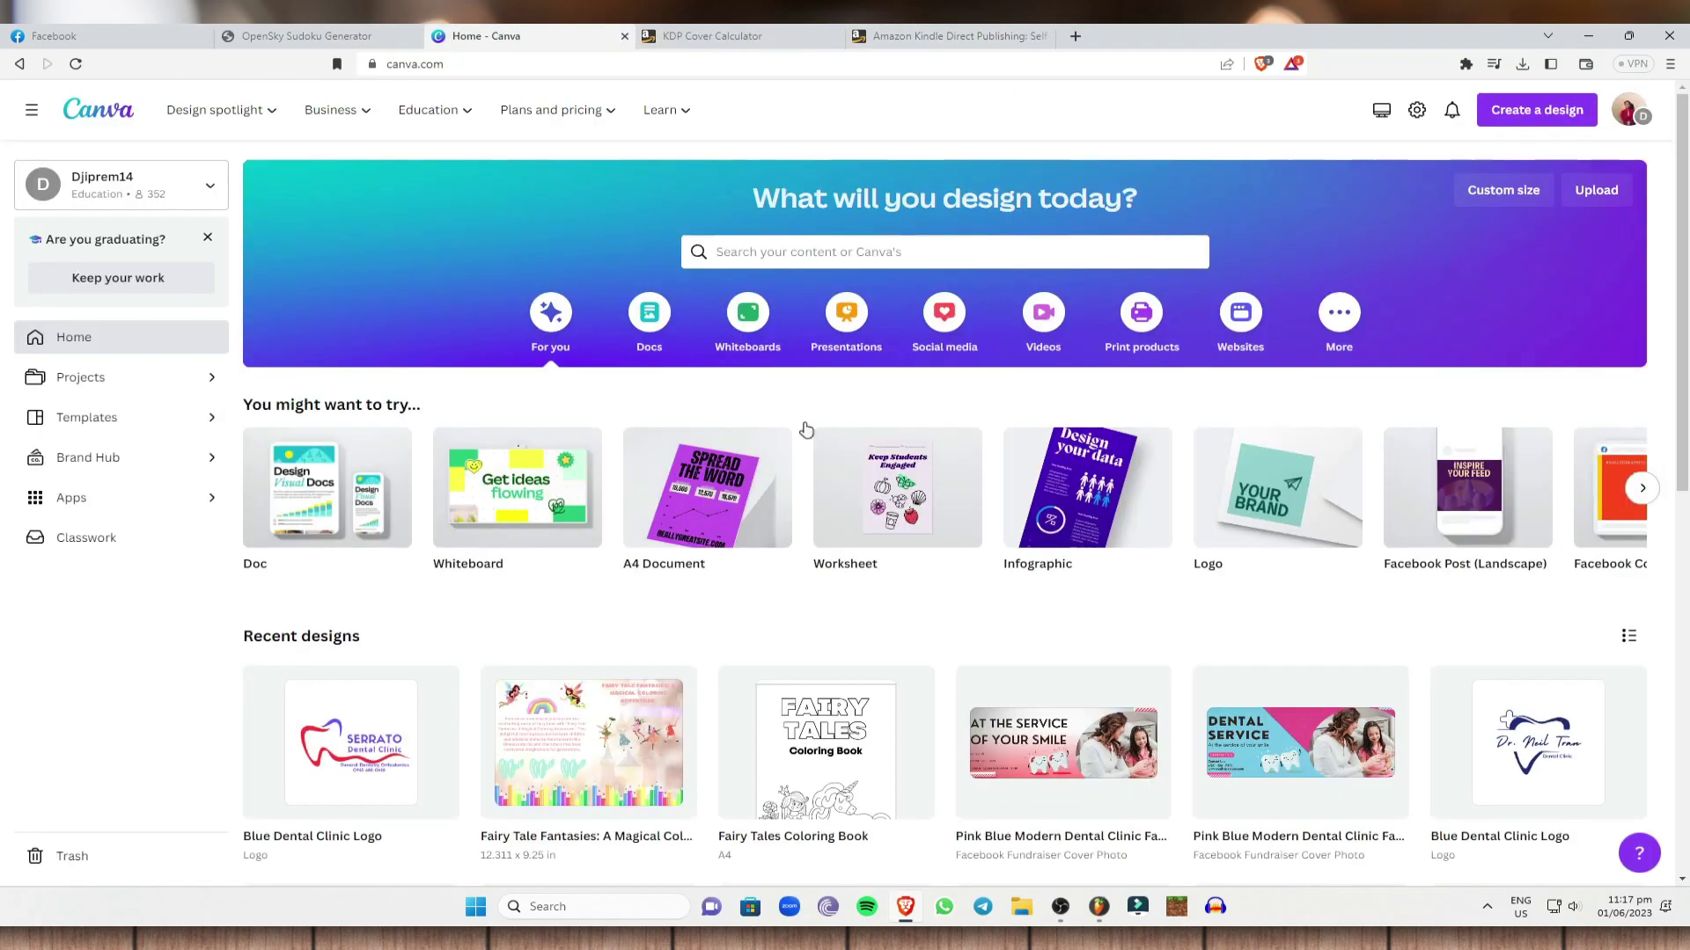
click(935, 40)
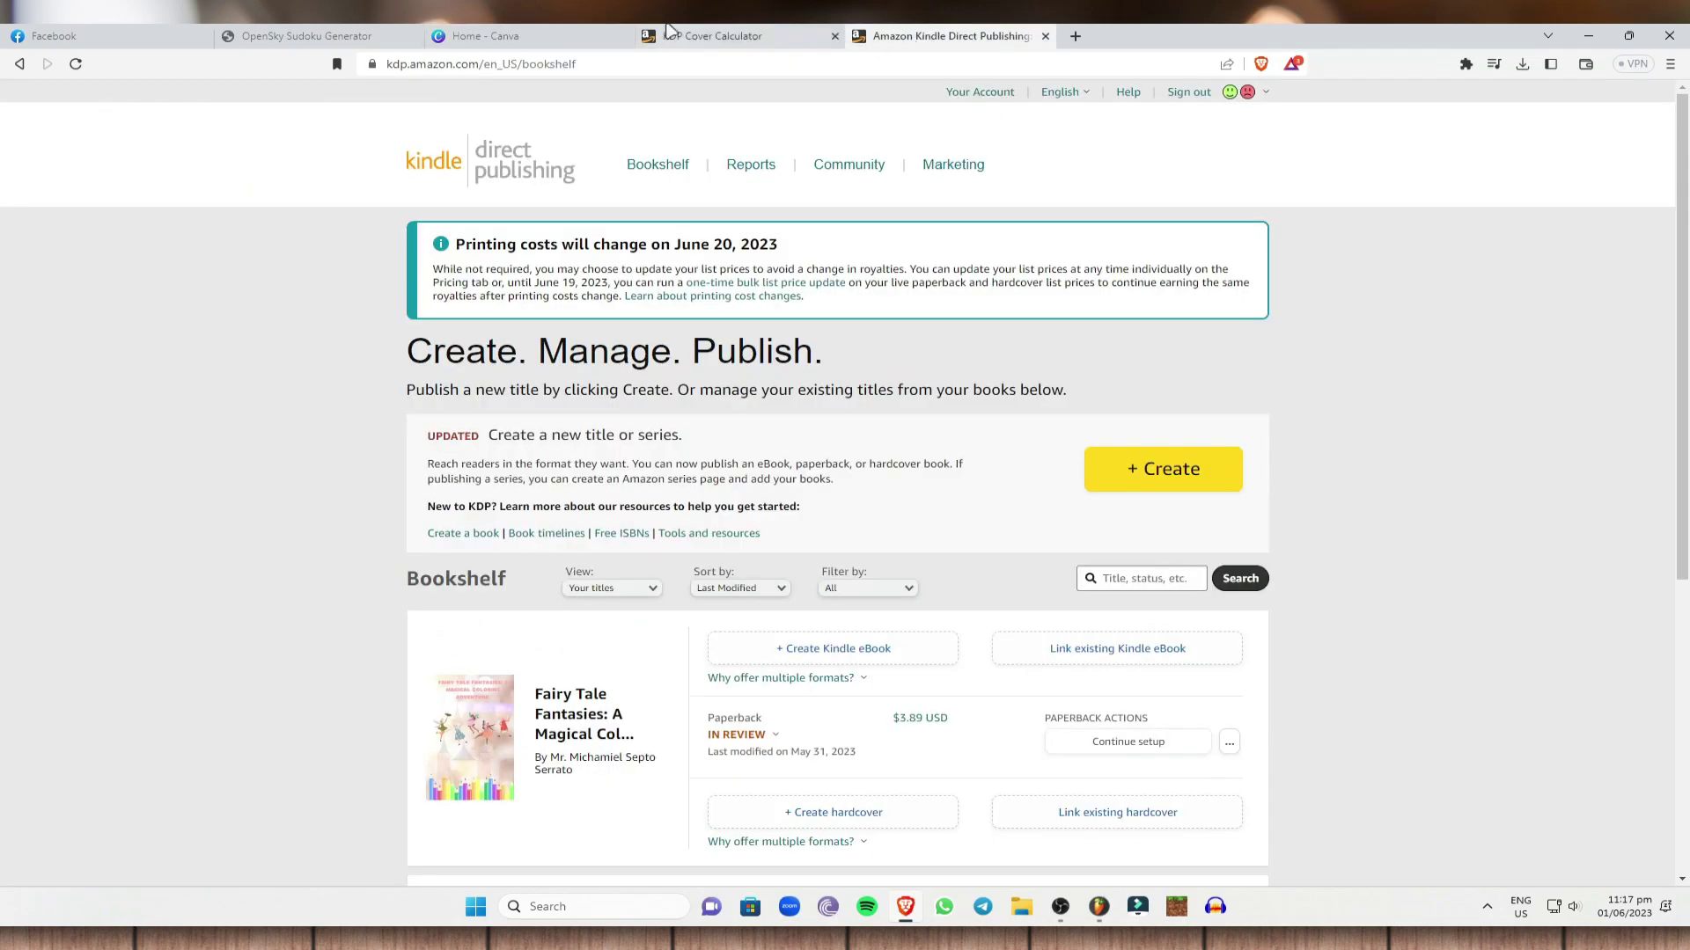
click(720, 34)
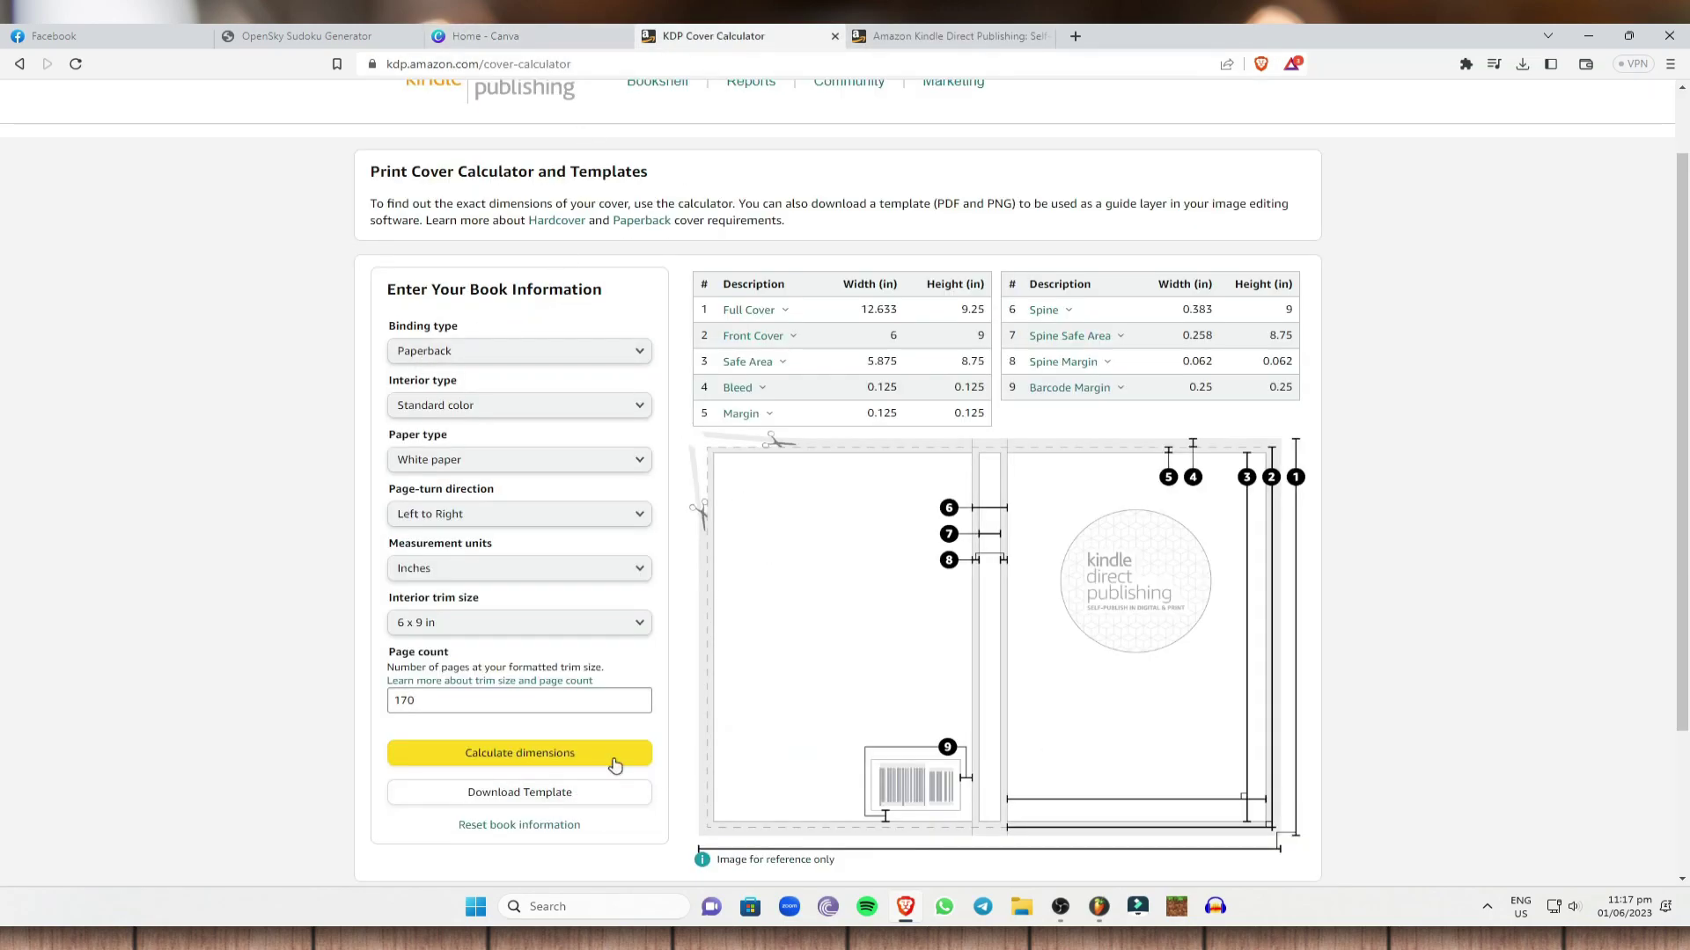
Step: Download the cover template and save the ZIP archive to the Desktop as "reference image"
click(573, 795)
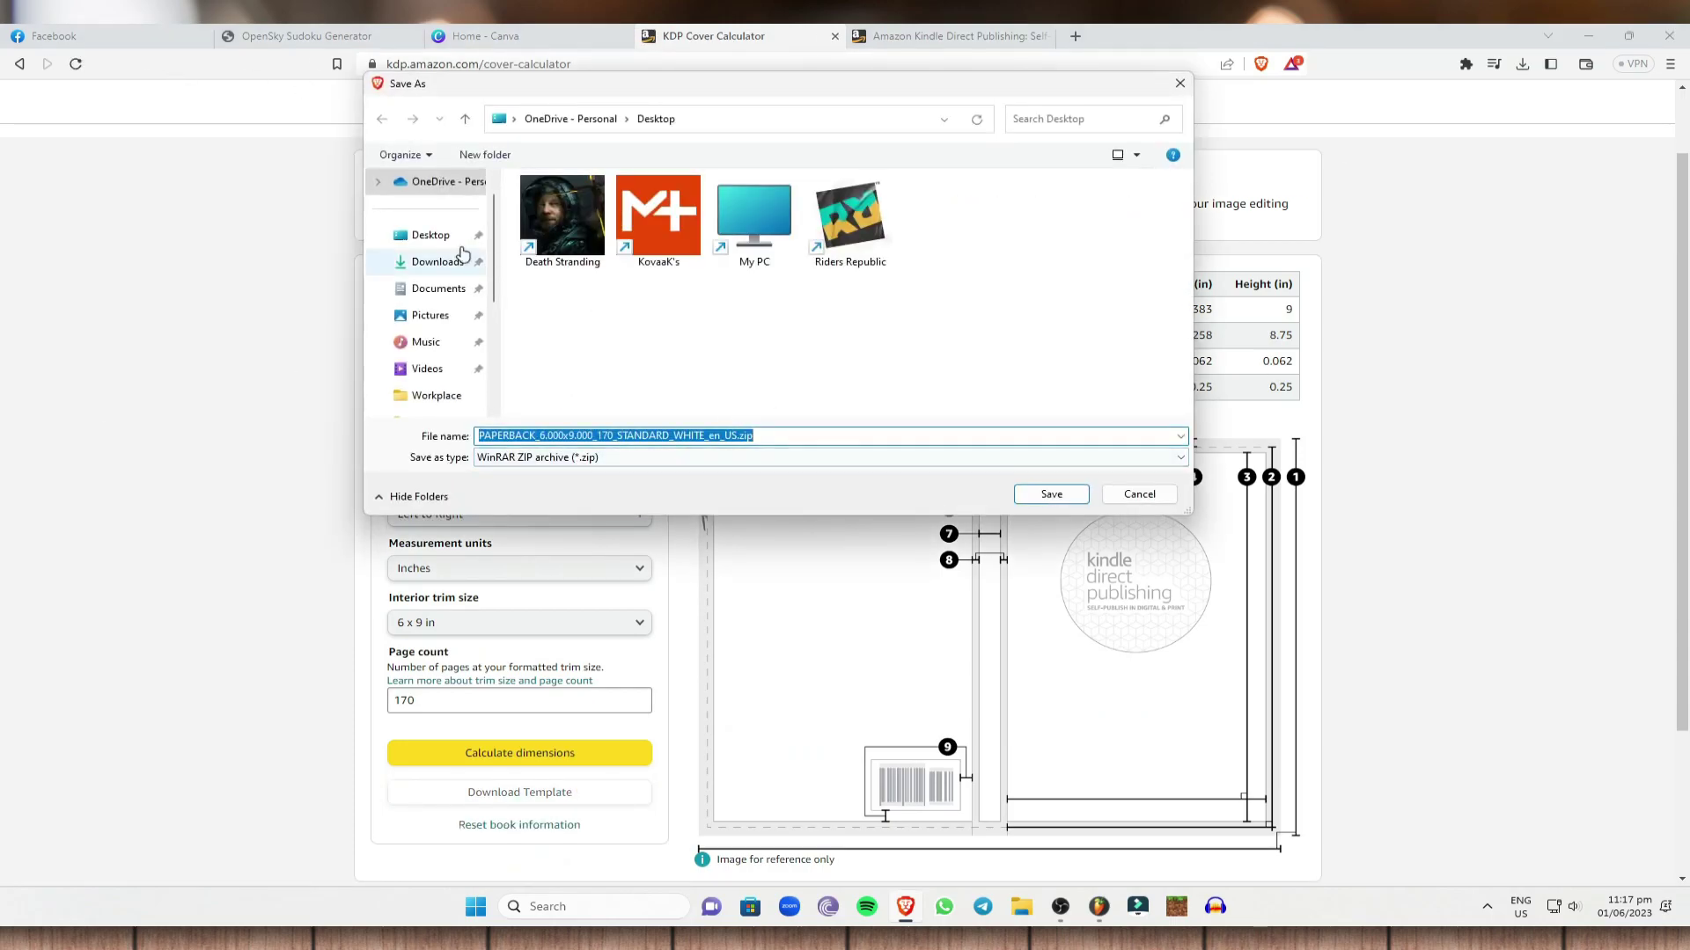
click(817, 437)
key(ctrl+a)
text(refere)
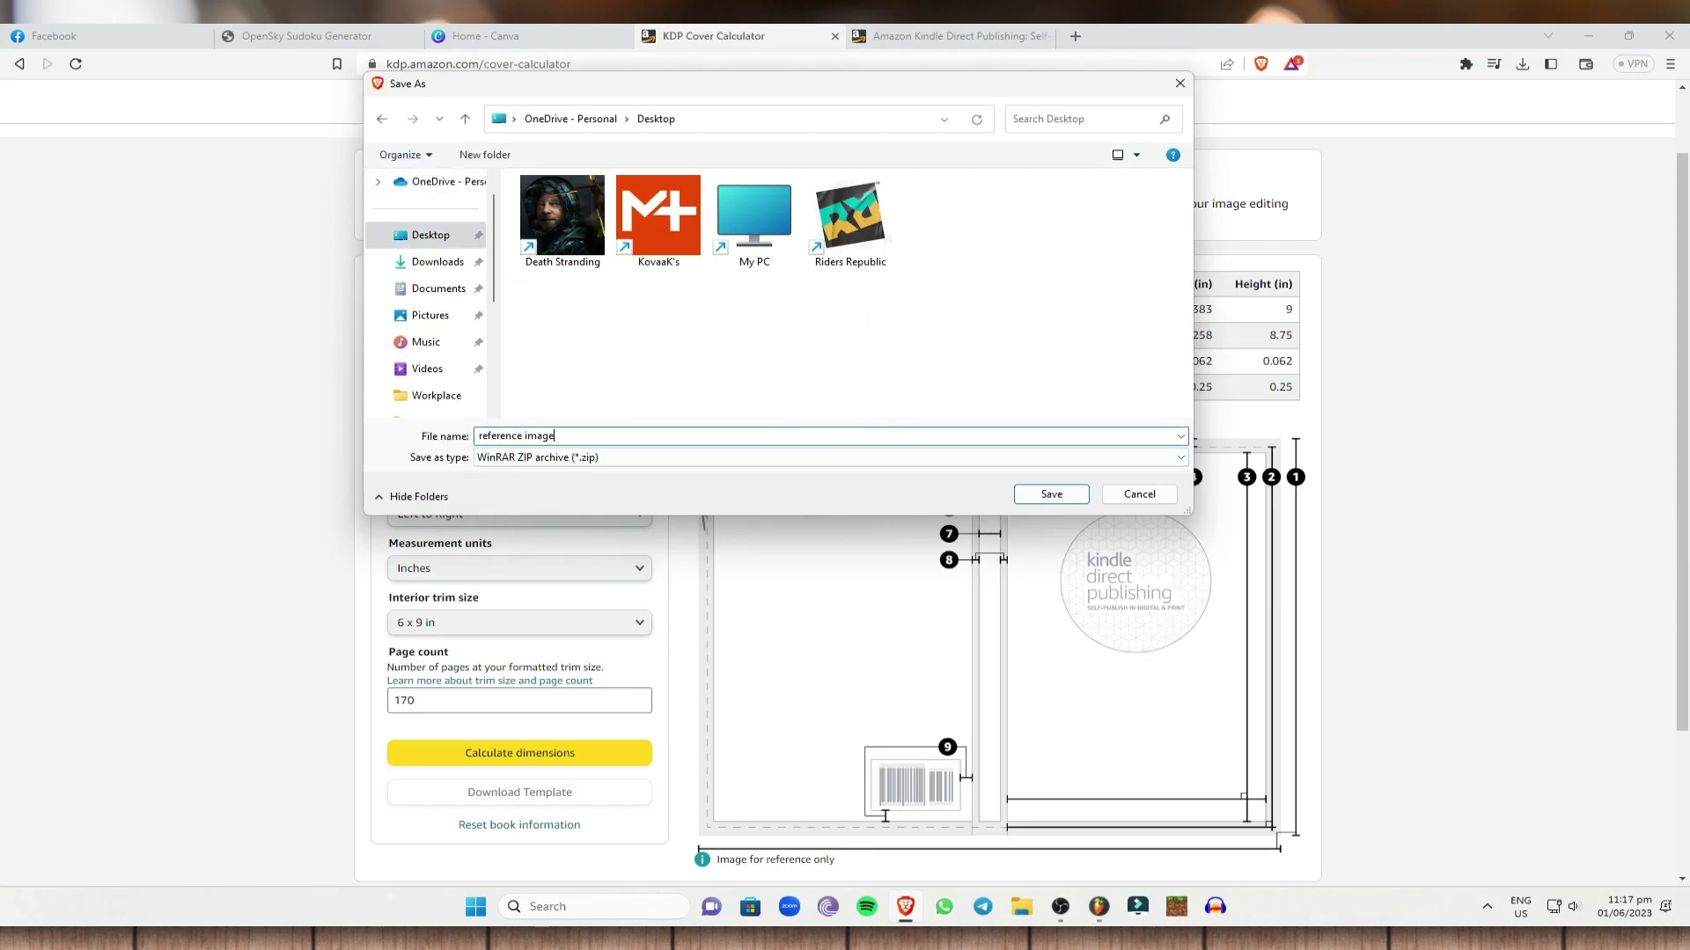
text(nce image)
key(Return)
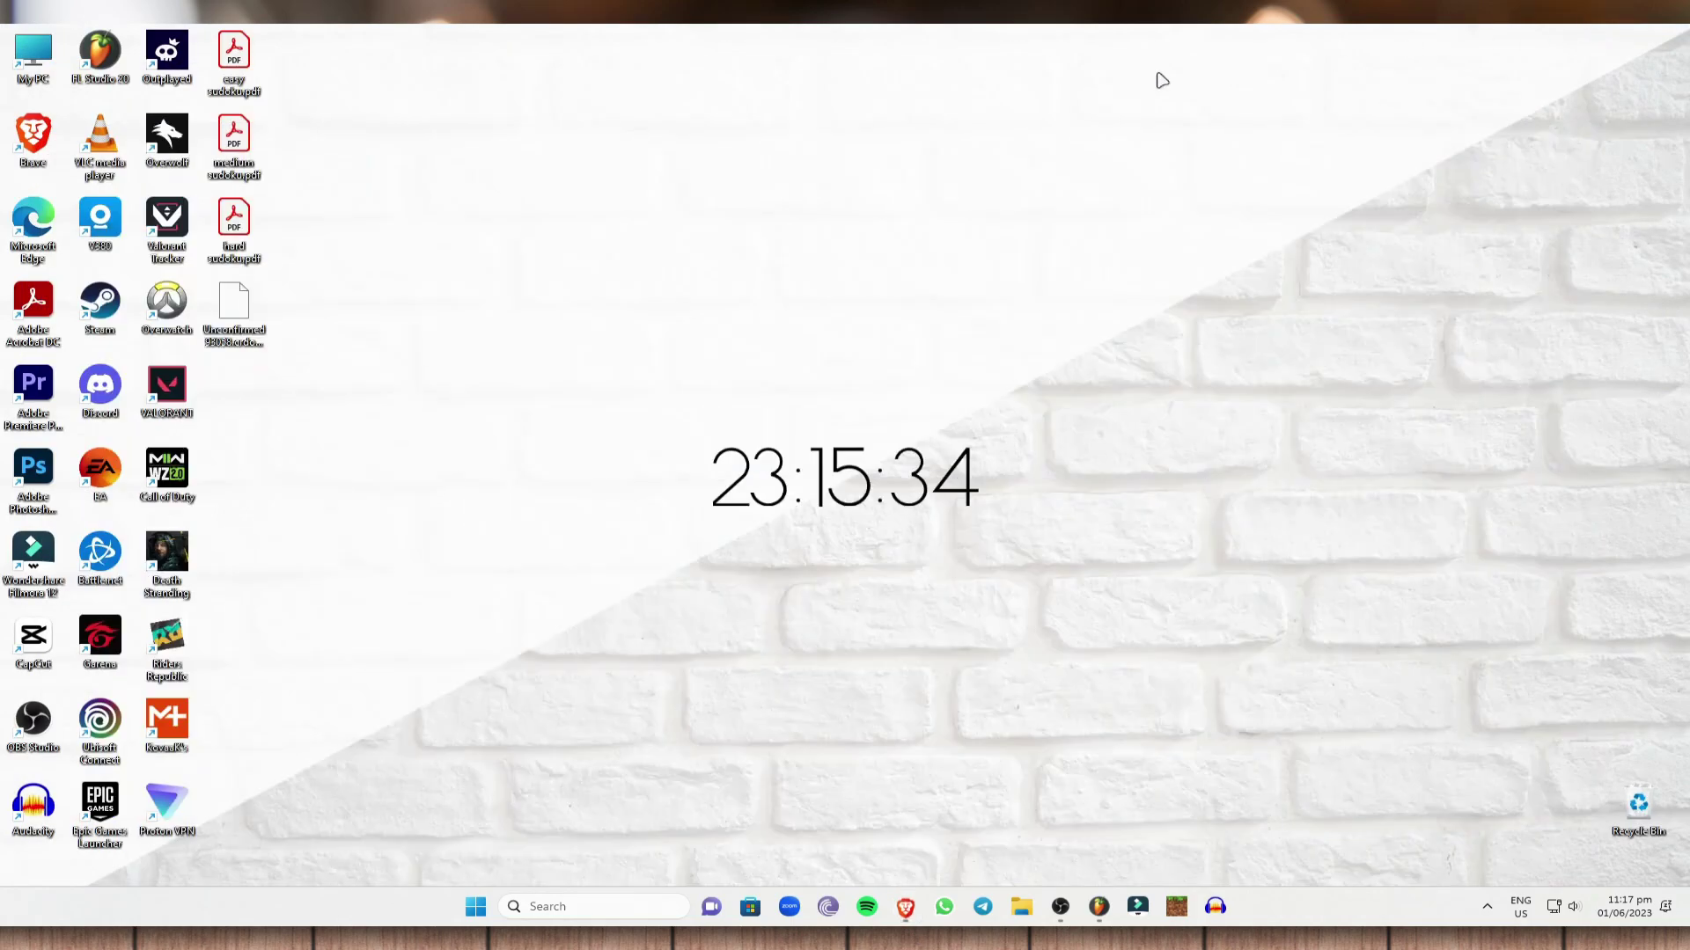
Step: Refresh the Windows desktop and extract reference image.zip directly onto it with WinRAR
right_click(464, 293)
click(568, 368)
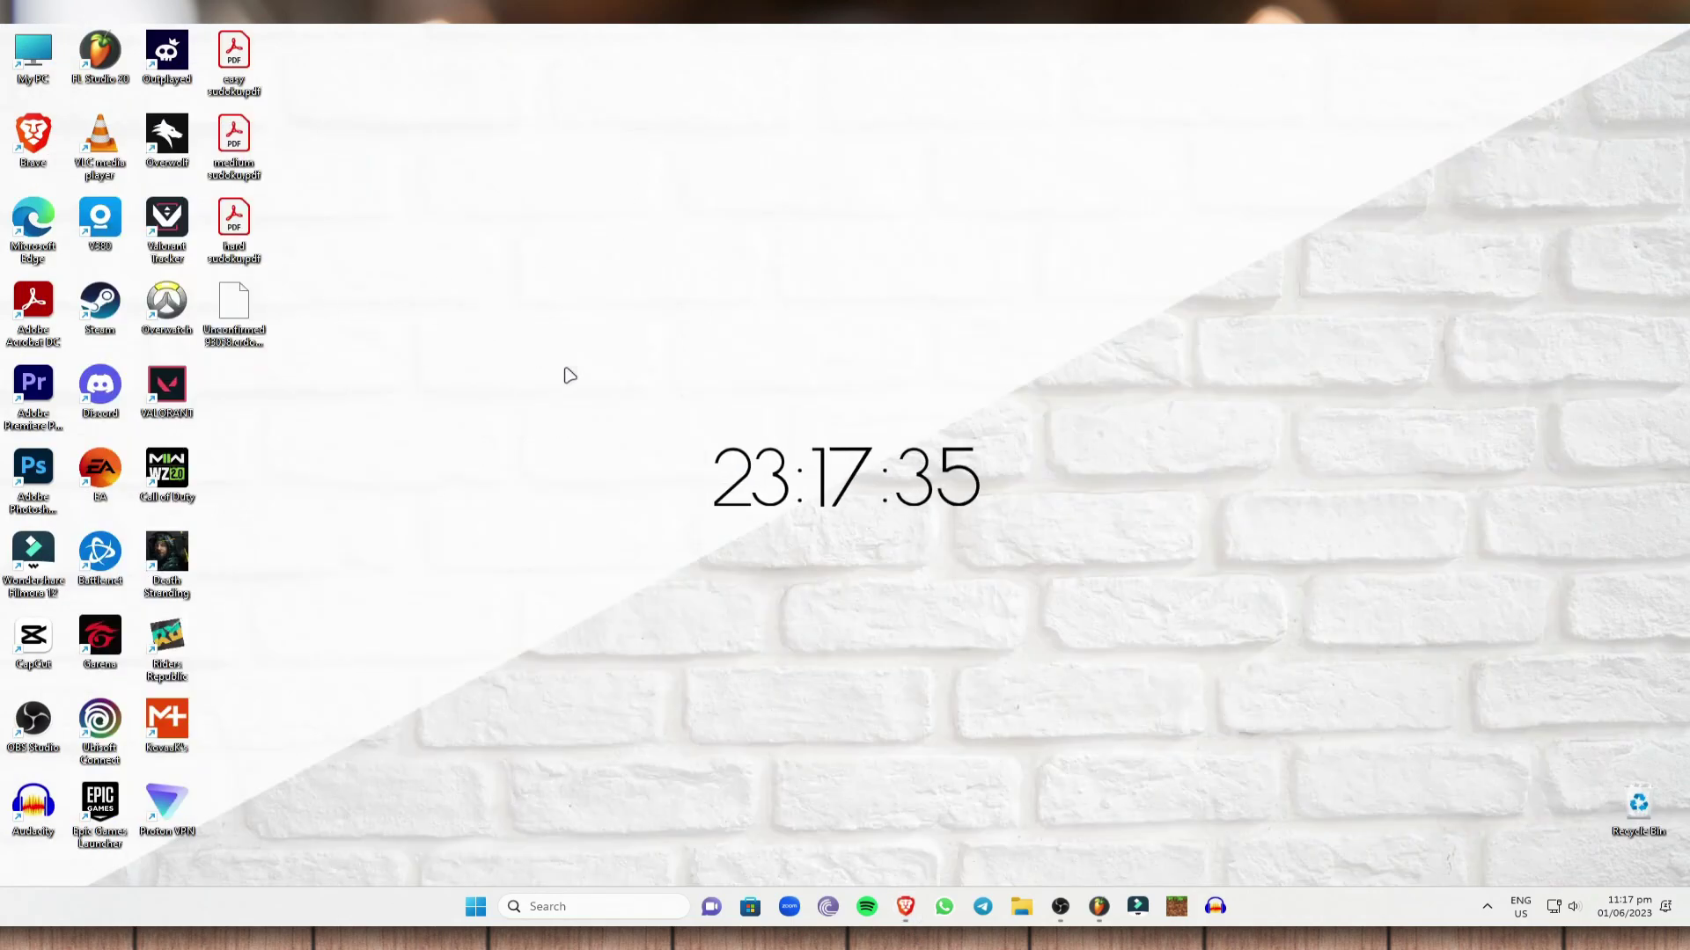
right_click(248, 314)
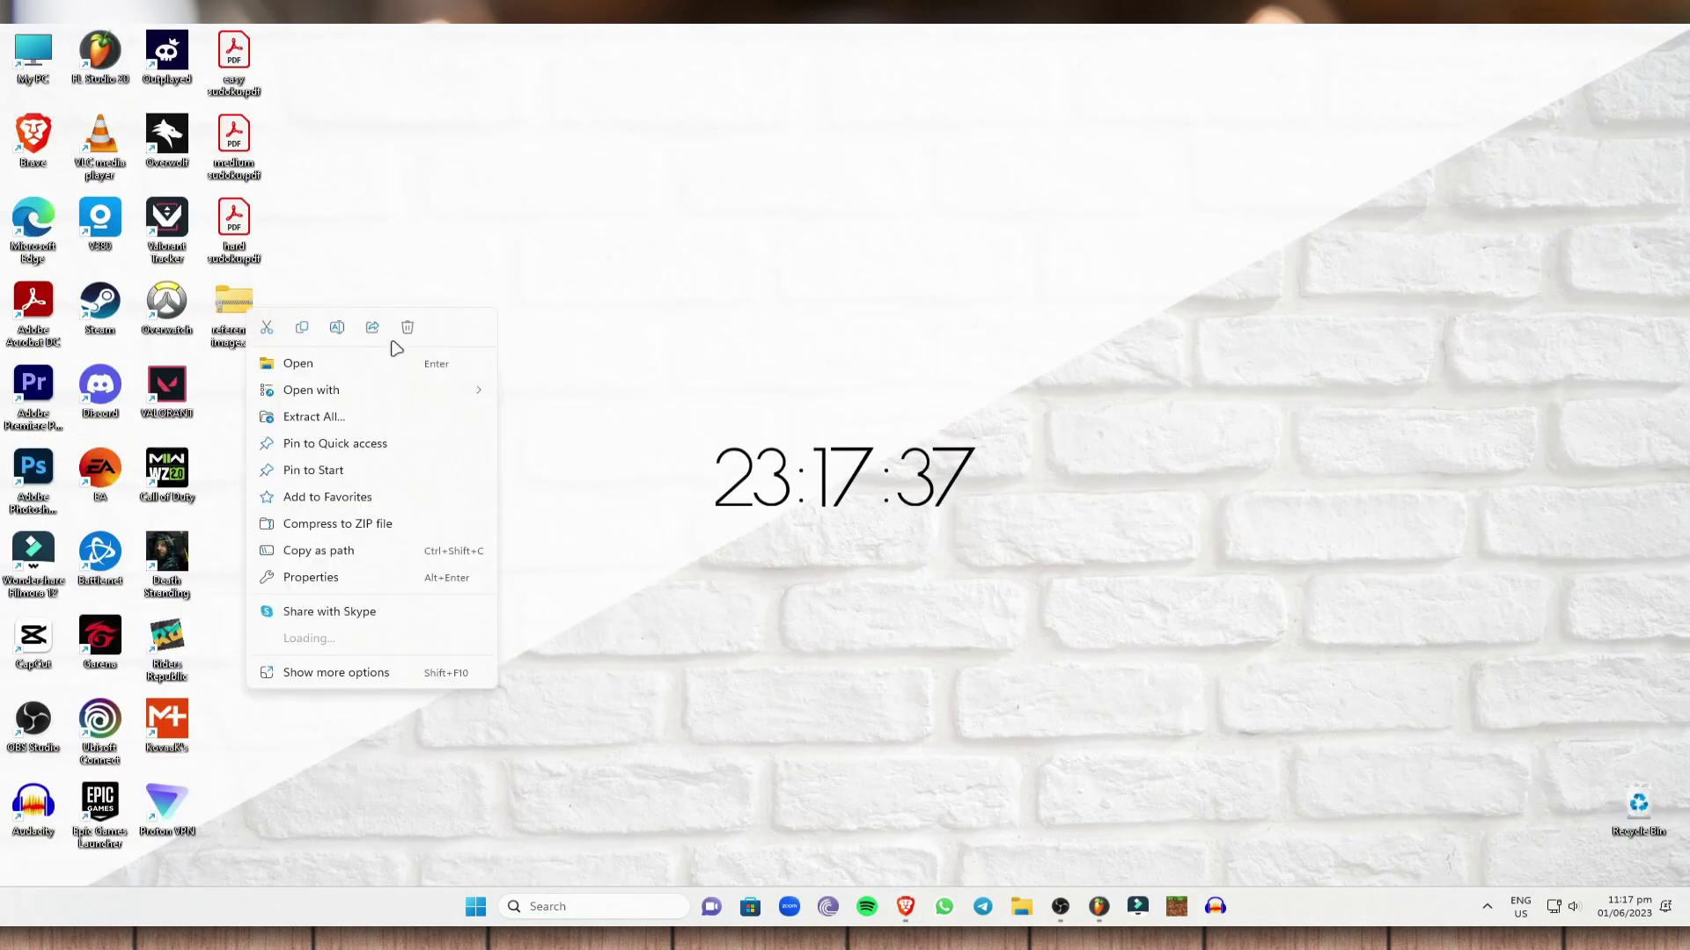
mouse_move(474, 644)
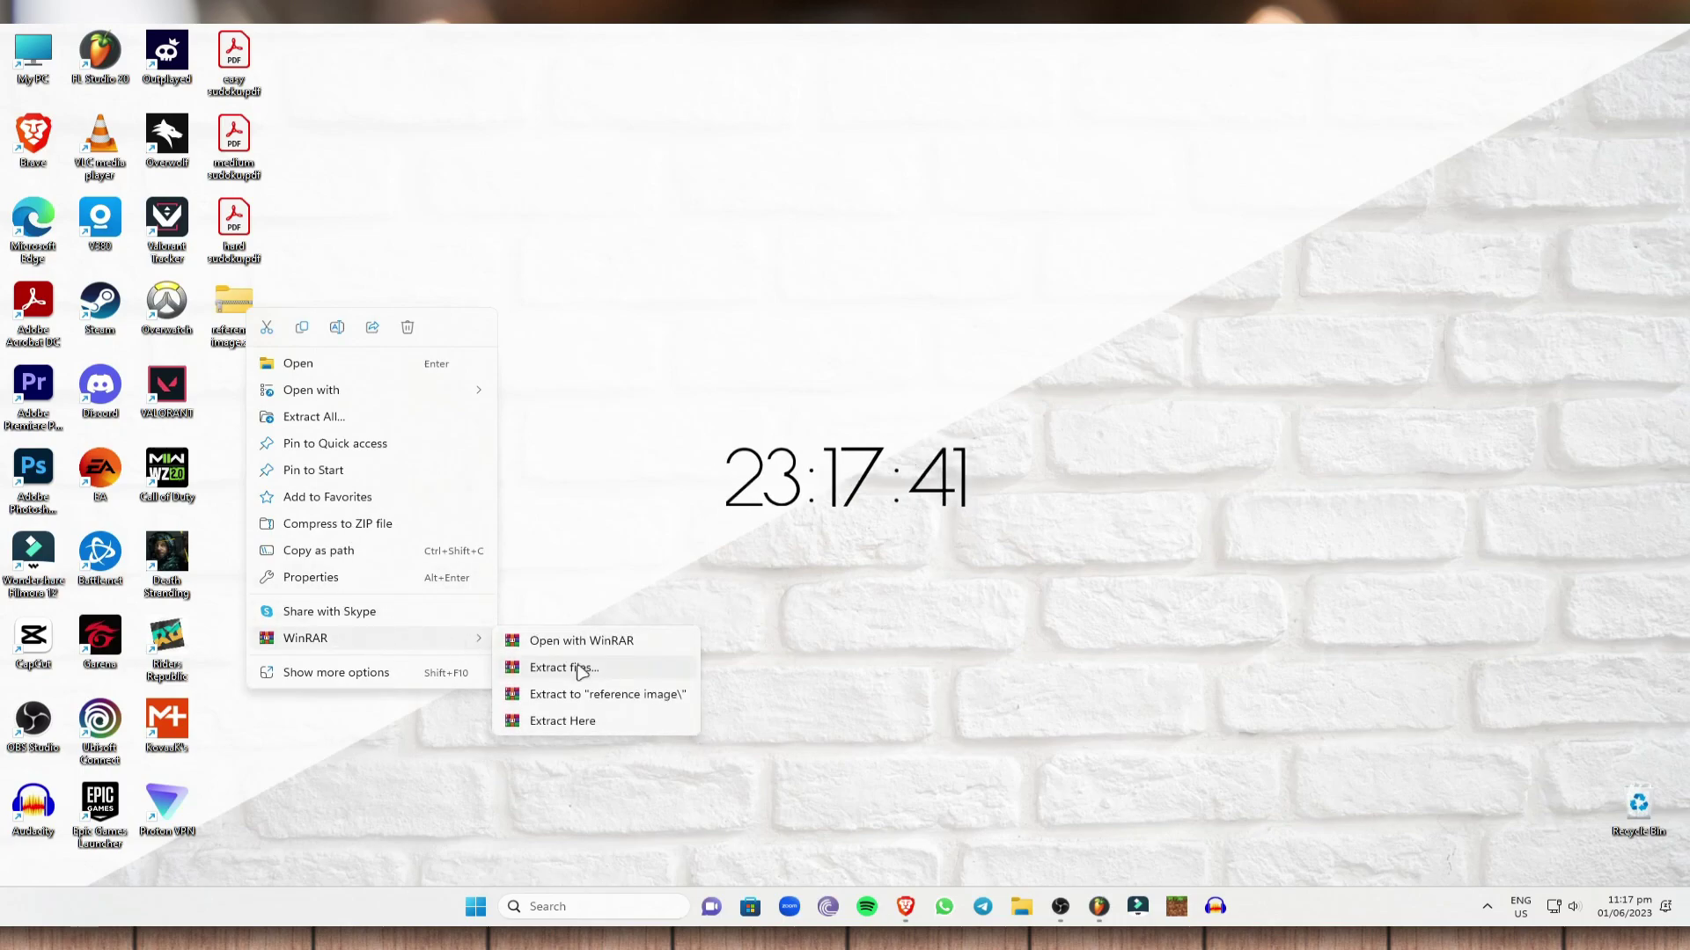
click(585, 722)
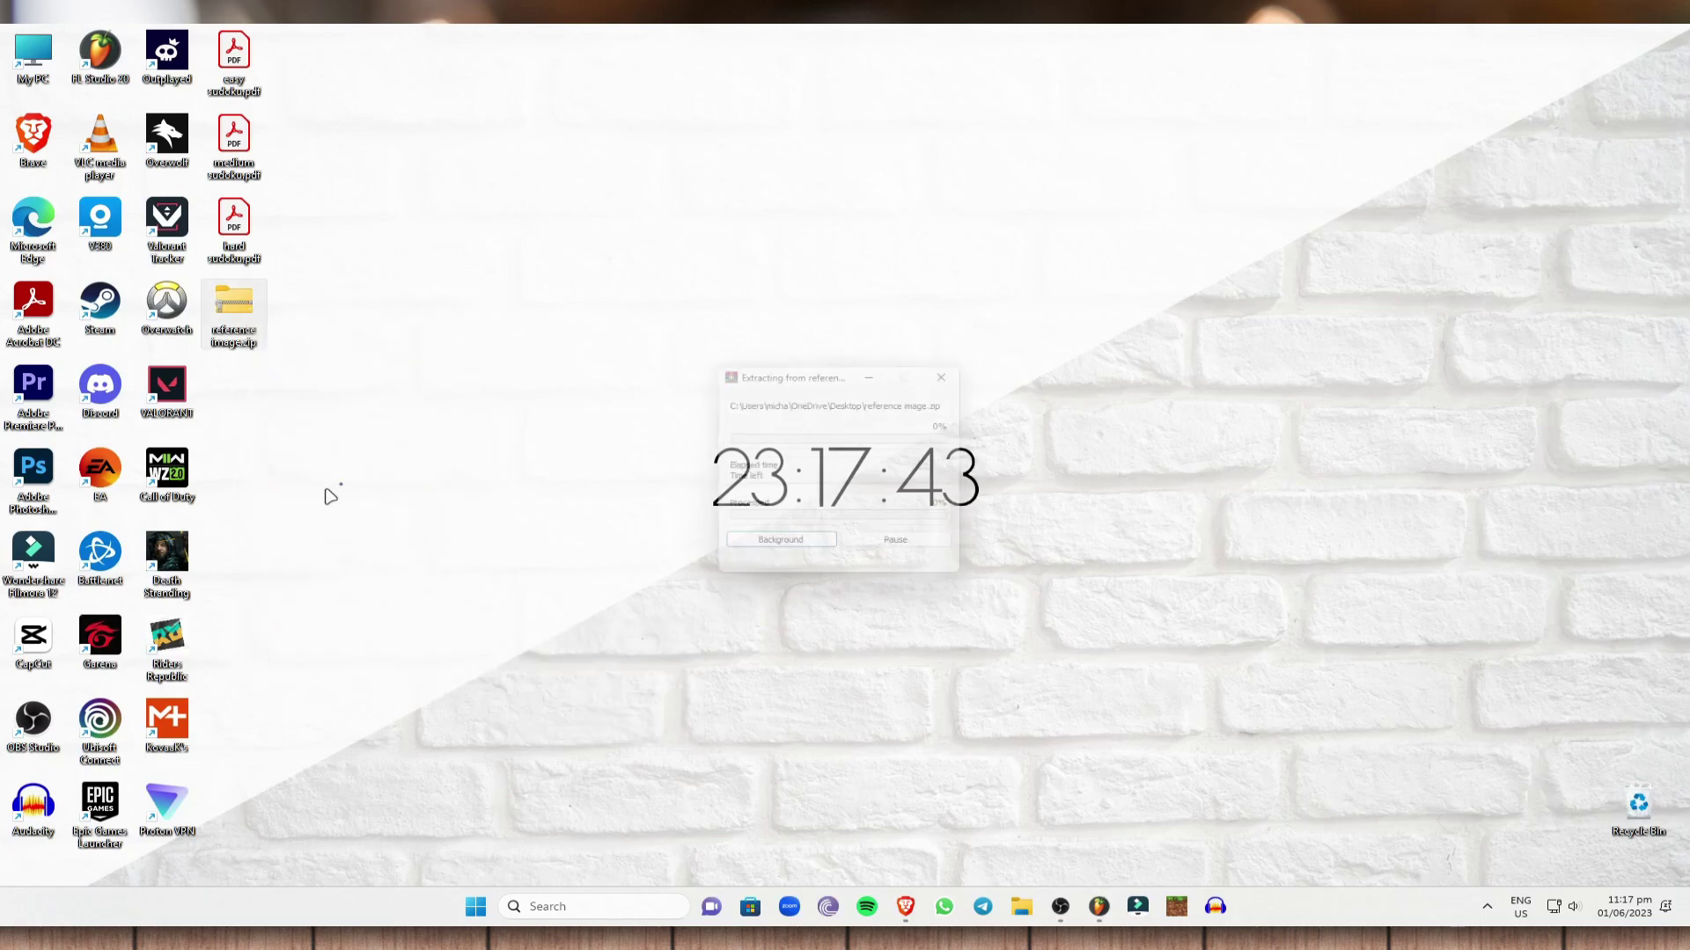
right_click(474, 430)
click(552, 490)
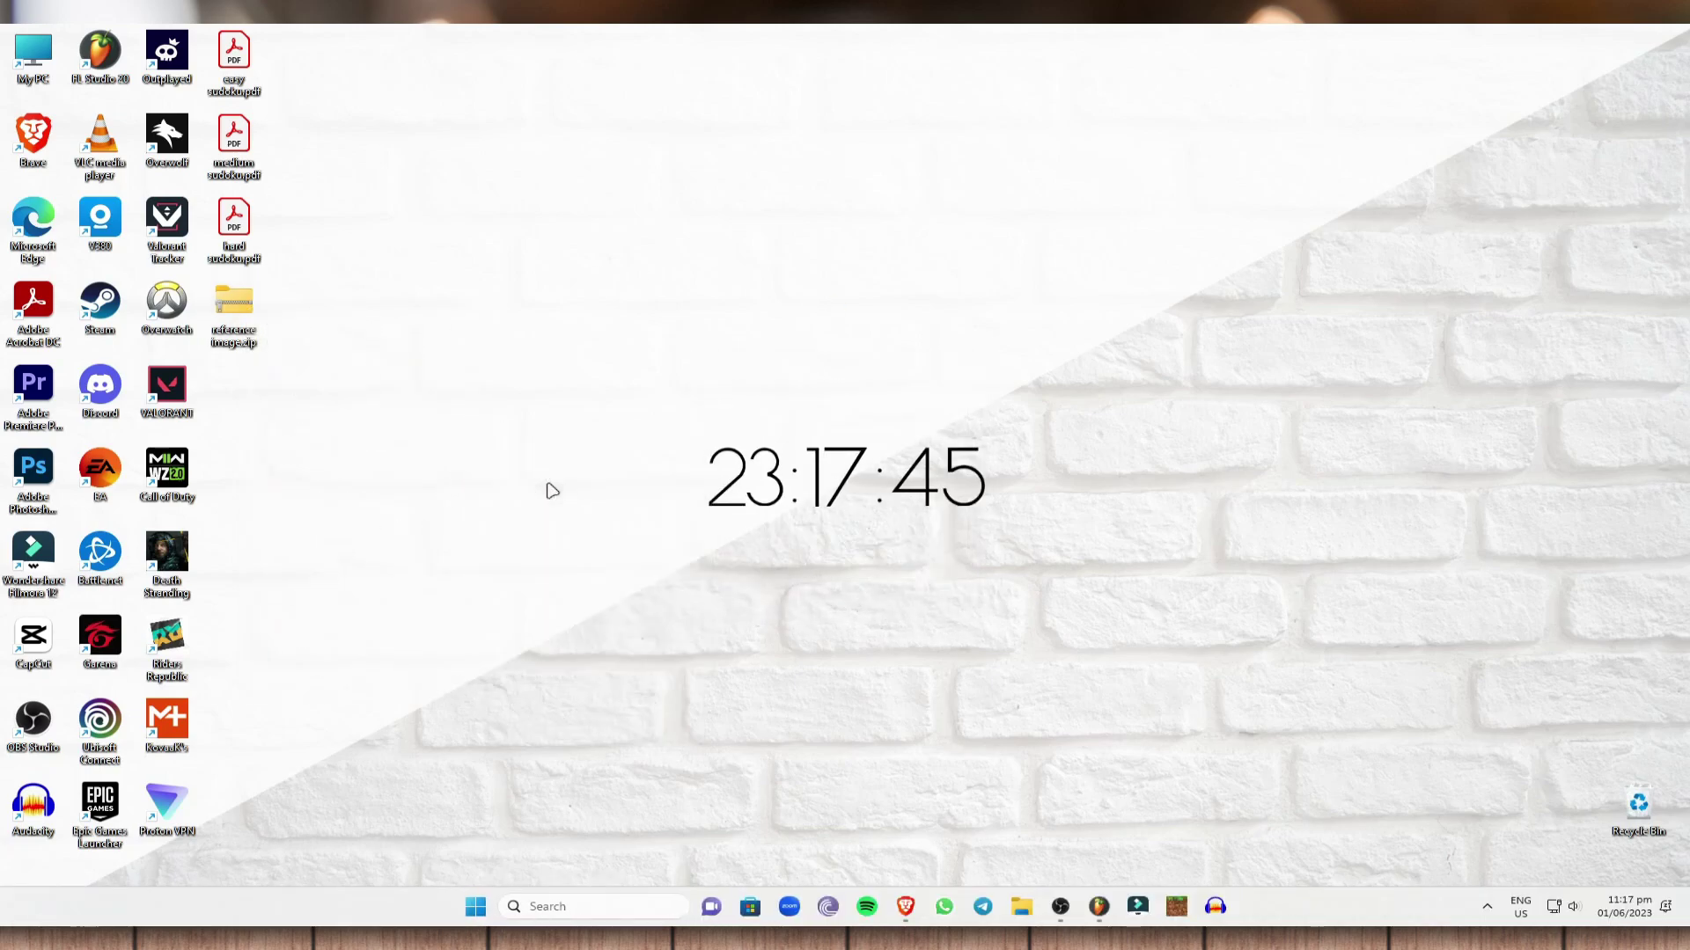
Step: Open the extracted cover template PNG from the desktop, examine its layout, and close it
drag(233, 480, 723, 338)
double_click(721, 333)
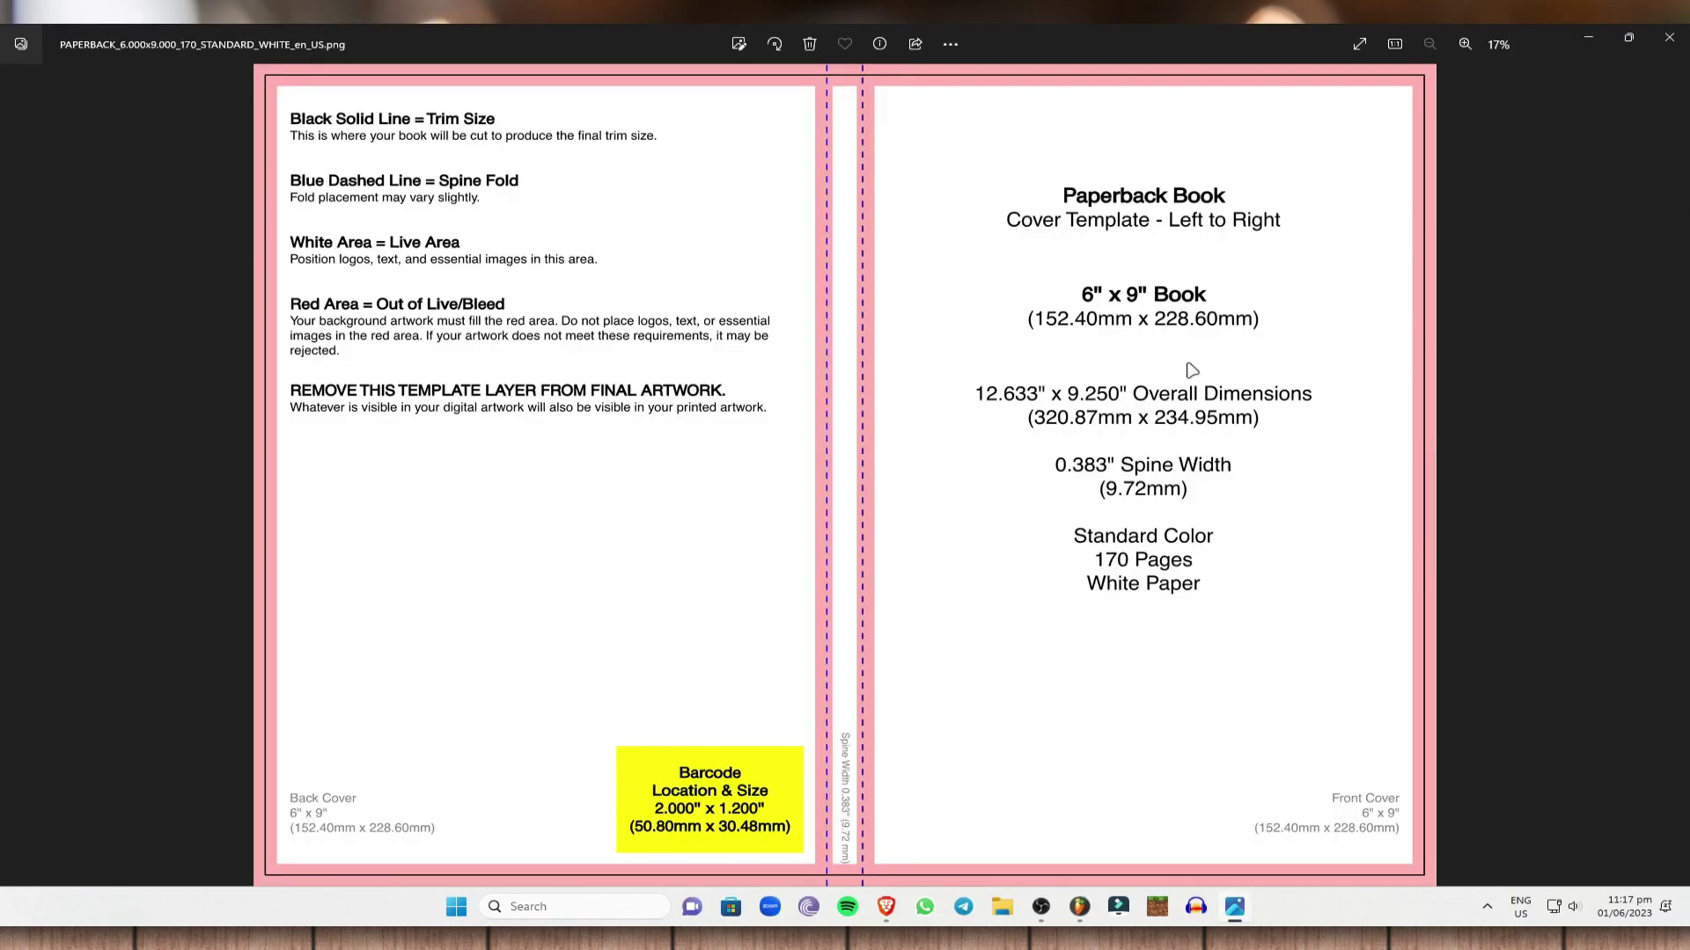
click(1670, 37)
Step: Switch back to the Brave browser, bring up Canva, and start a new custom-size design
click(905, 904)
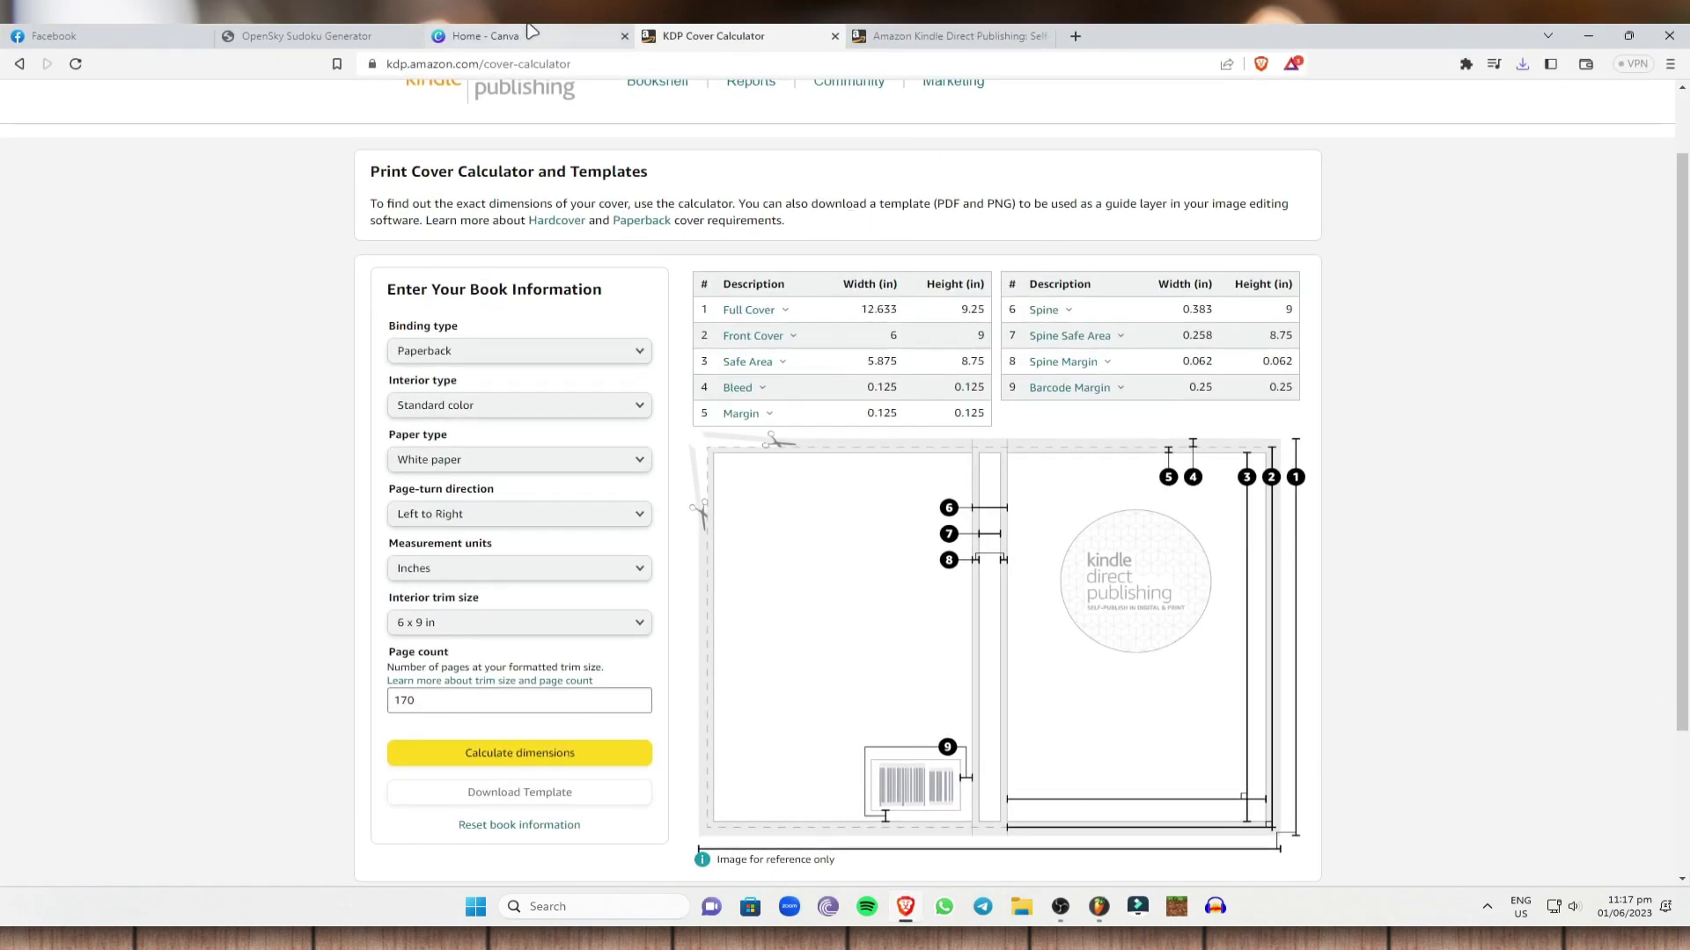
click(519, 34)
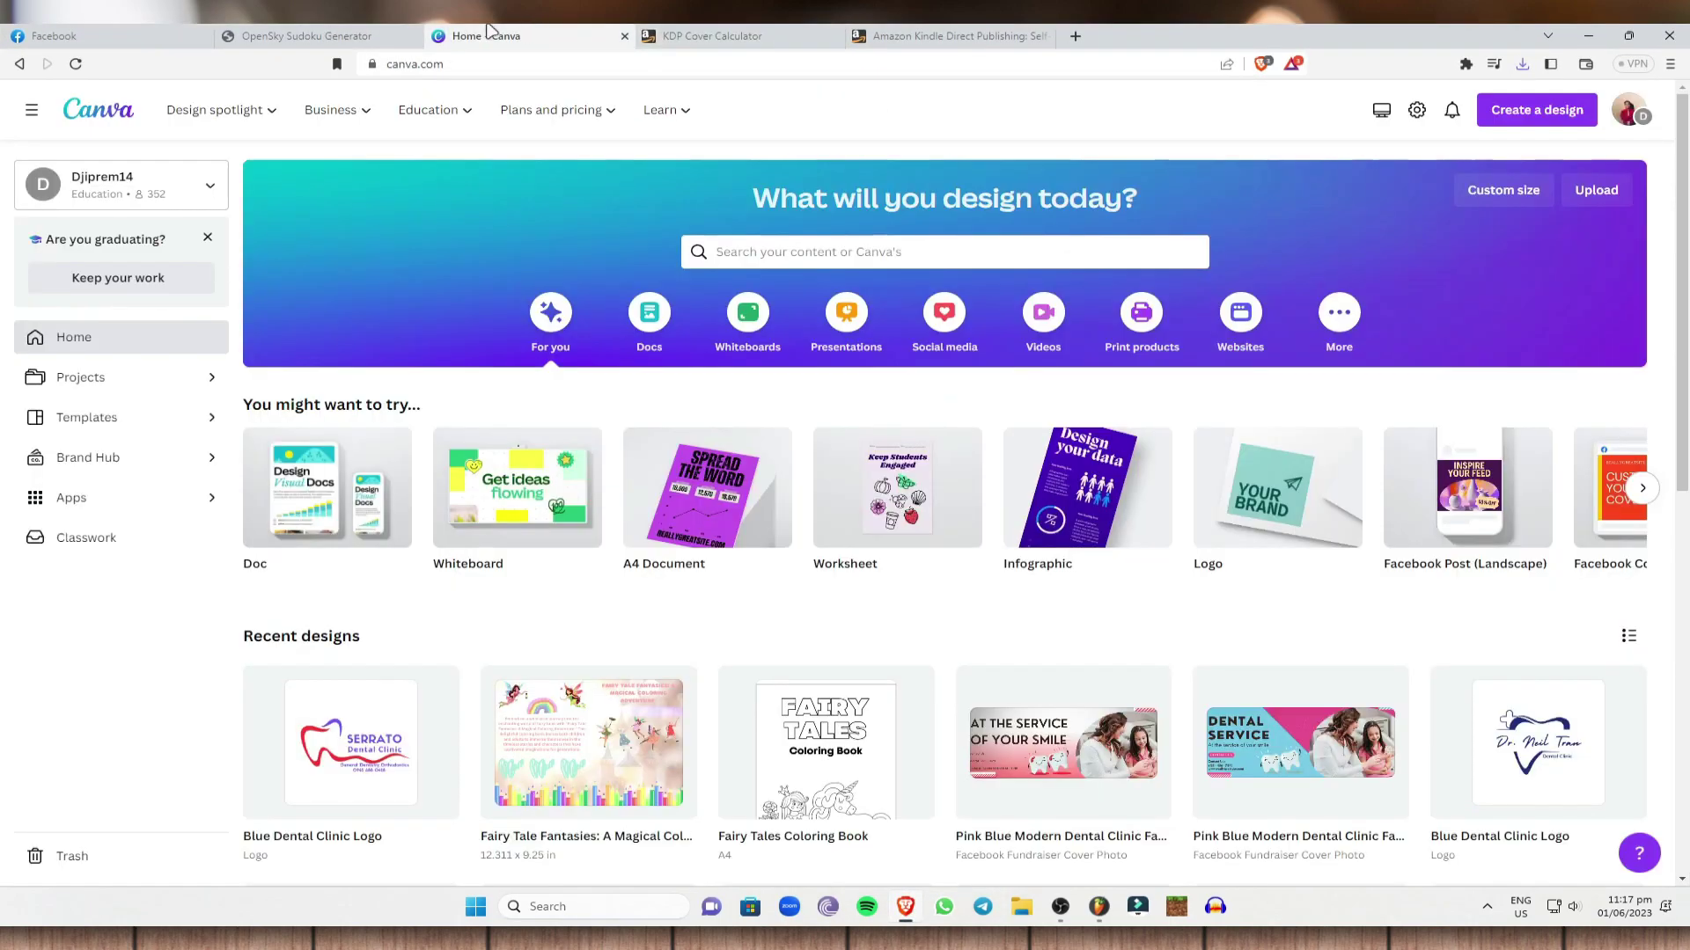
click(1556, 119)
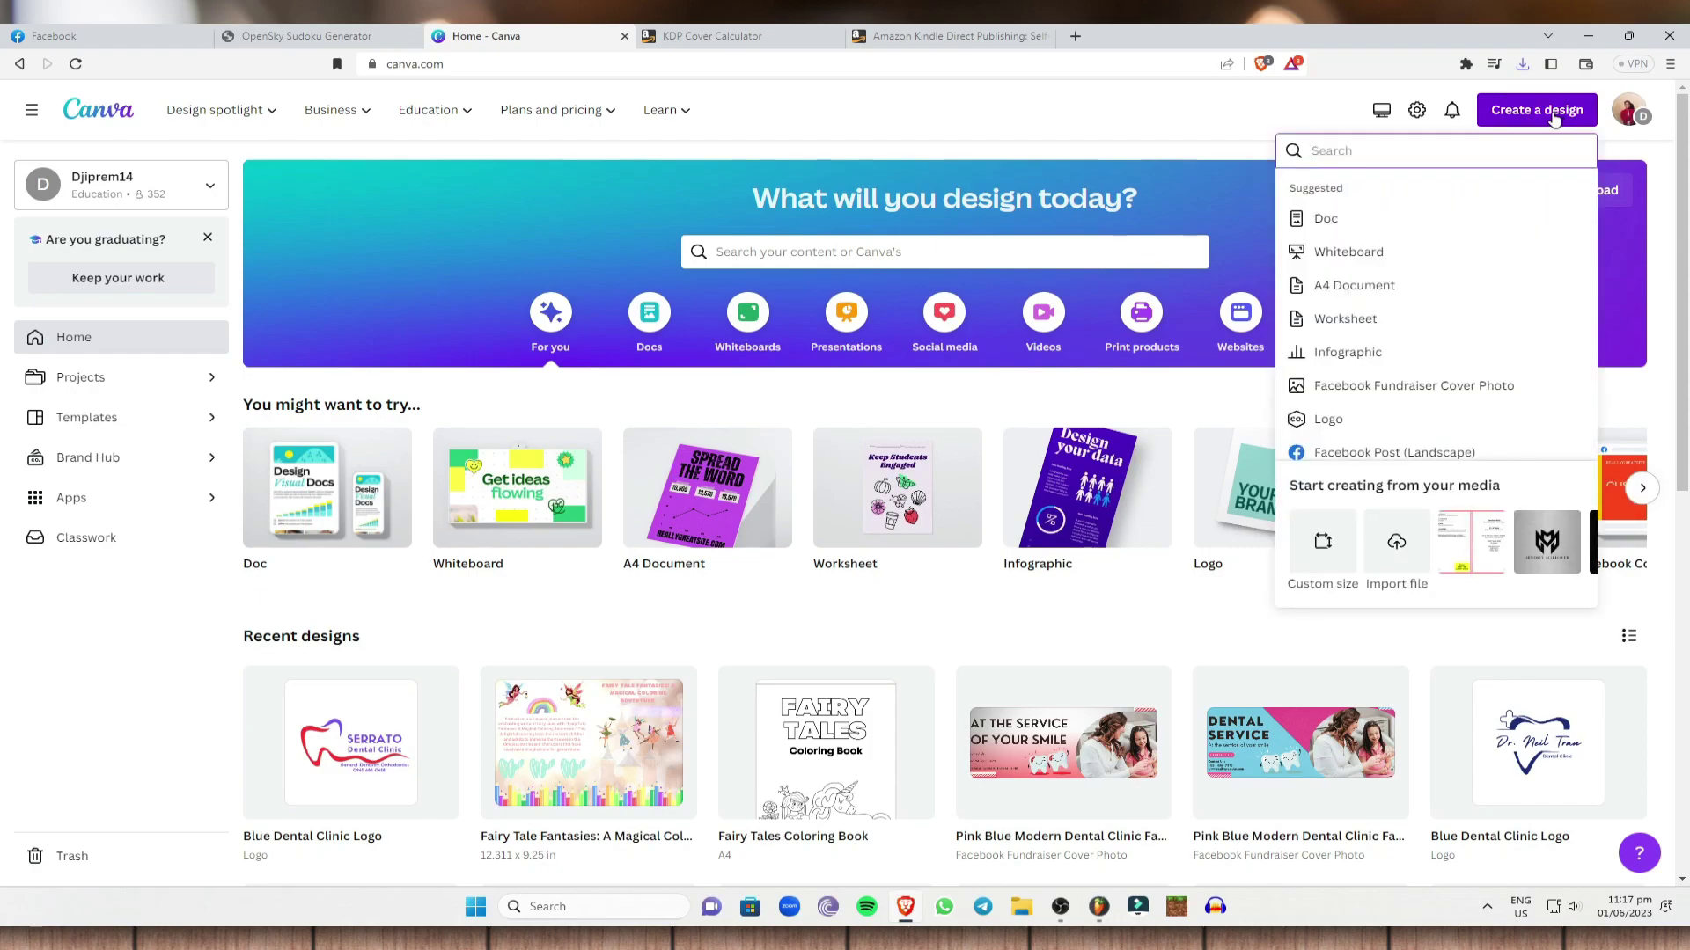
click(1339, 539)
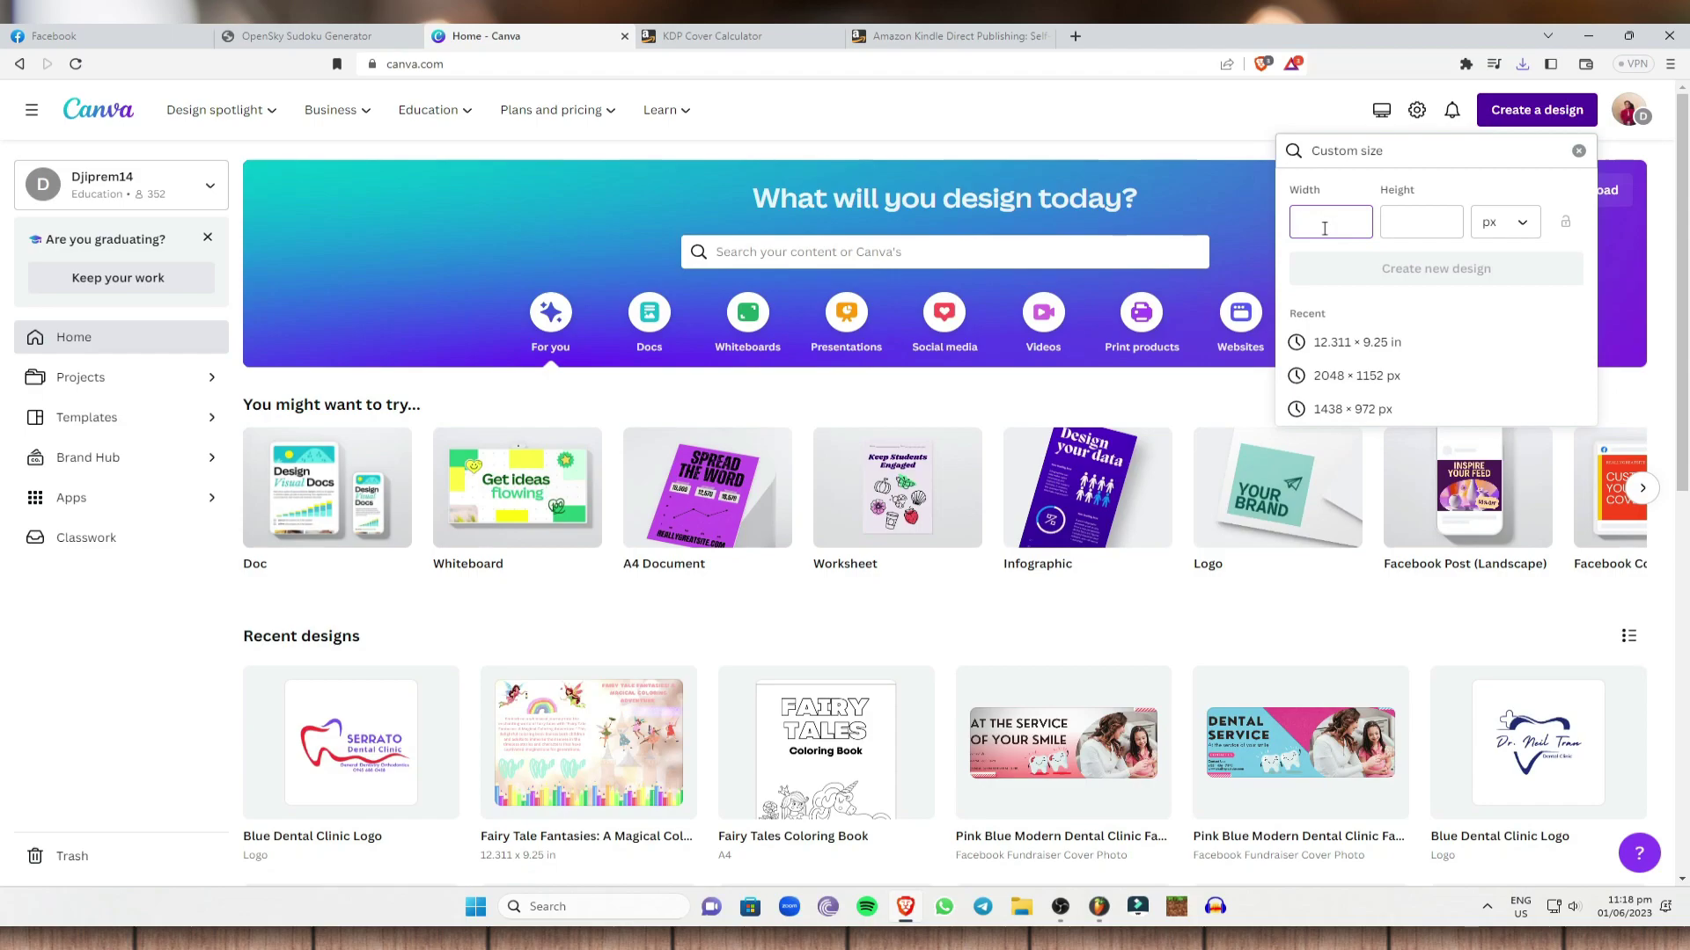
Step: Return to the KDP Cover Calculator page and copy the full cover width
key(ctrl+Tab)
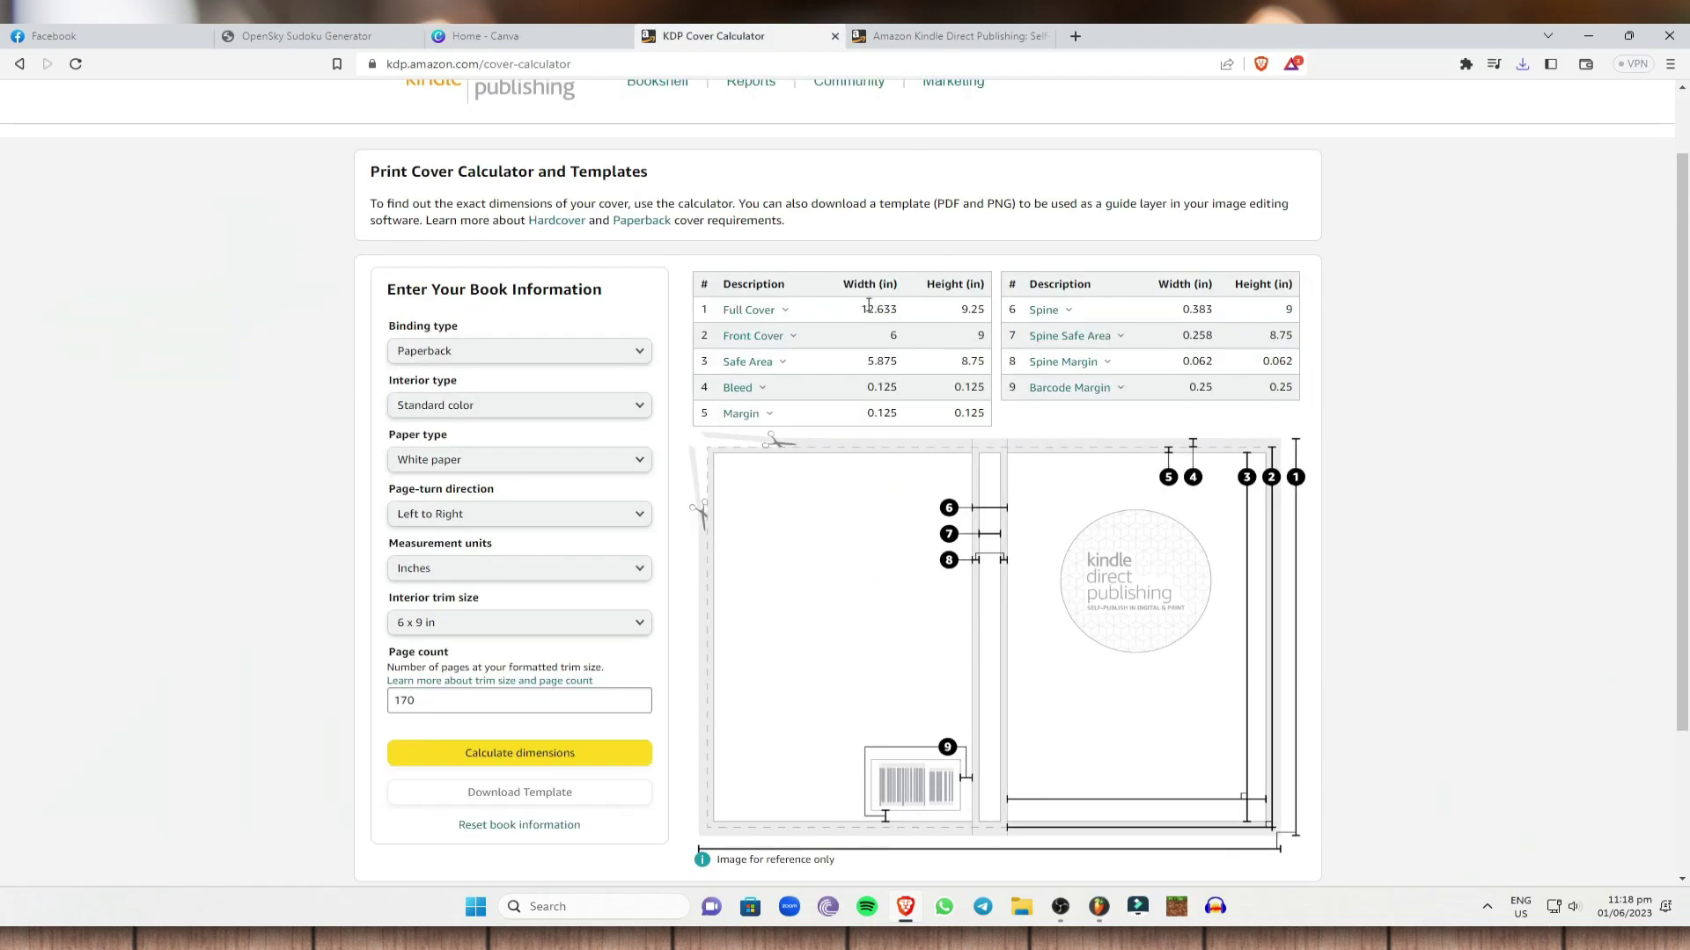
drag(862, 317, 911, 319)
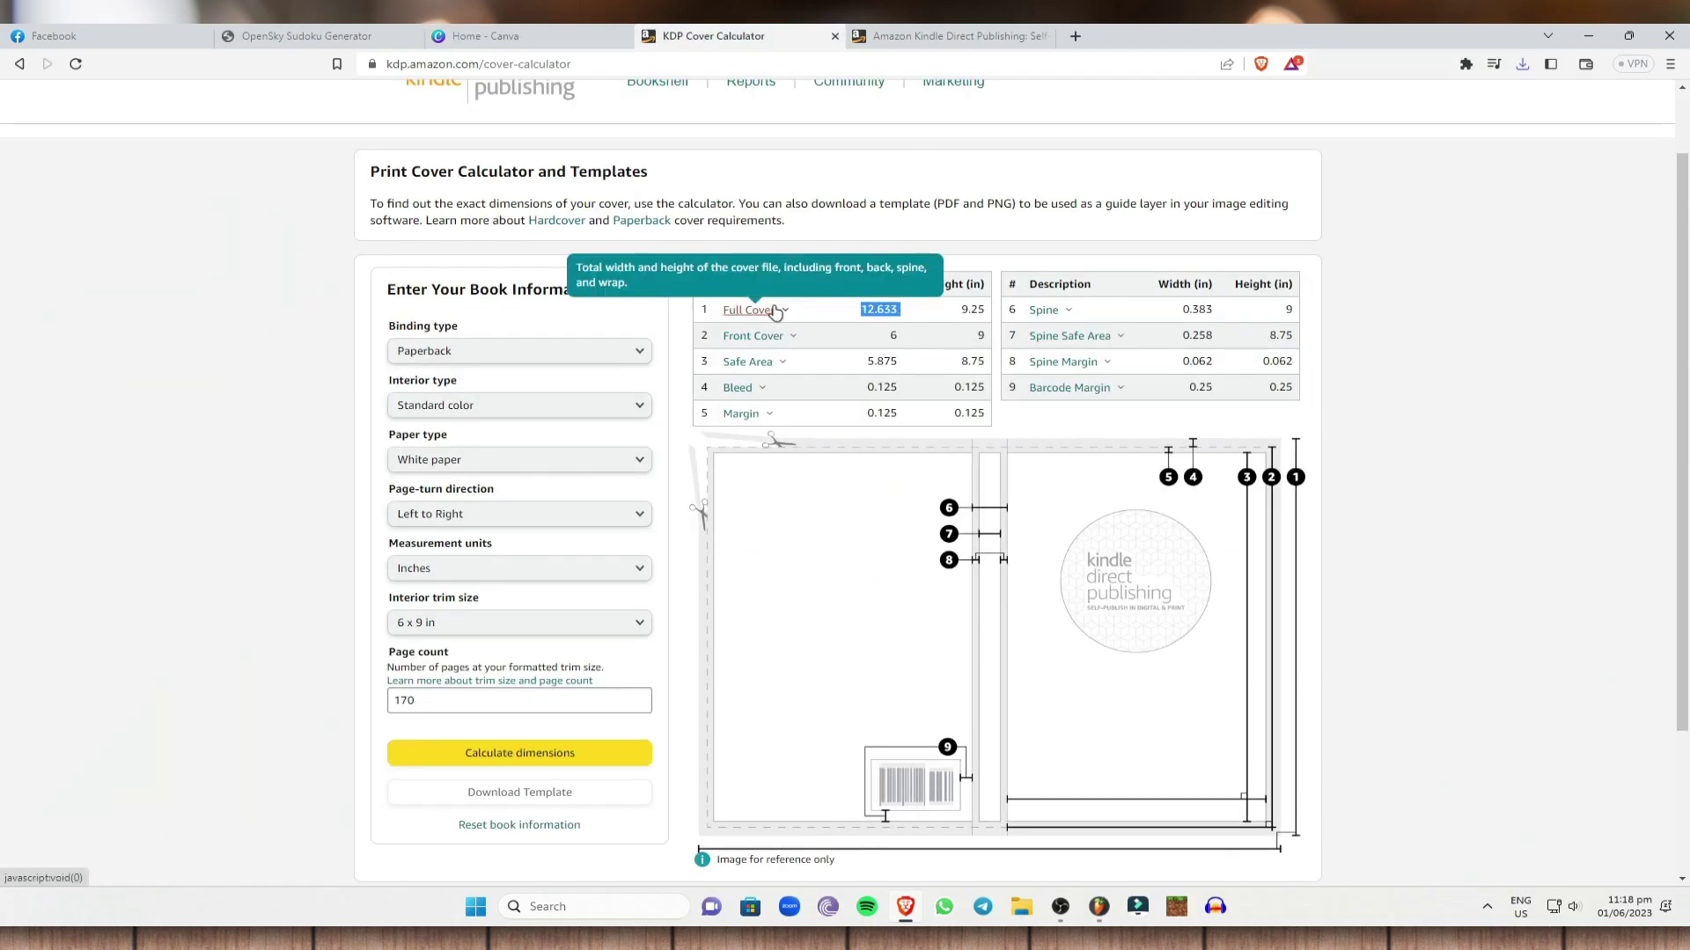
click(1317, 251)
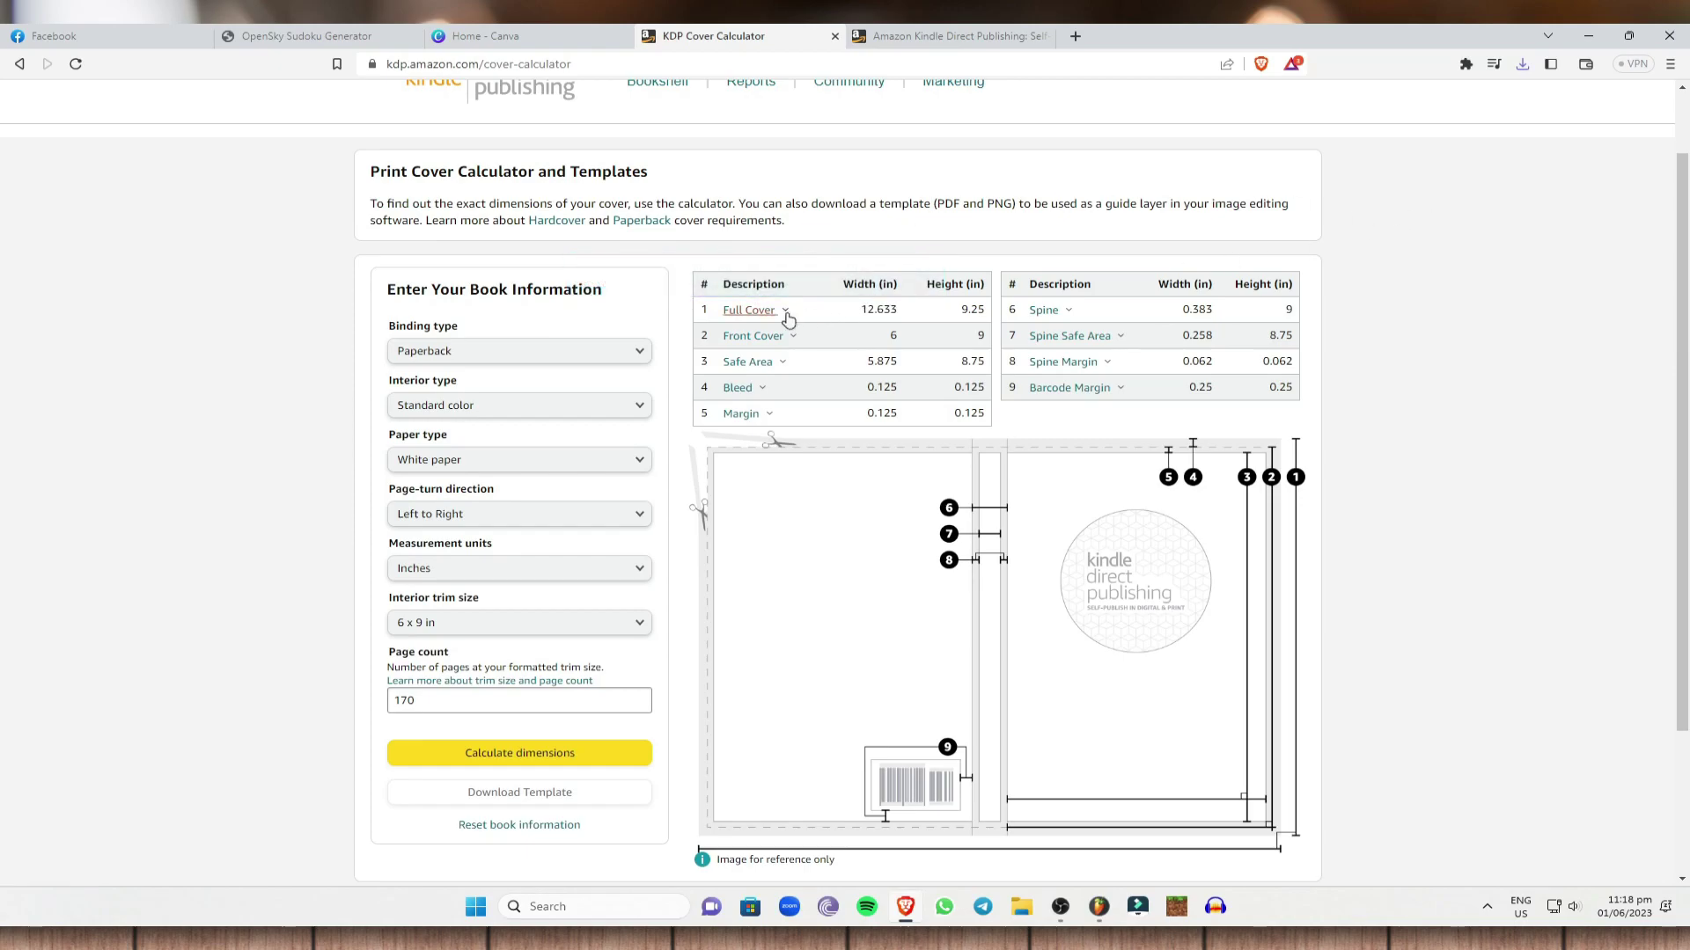
drag(863, 308, 916, 313)
key(ctrl+c)
Step: Move the Canva tab behind the two KDP tabs and set the custom design's units to inches
click(1031, 35)
click(511, 36)
drag(511, 35, 932, 35)
click(1505, 222)
click(1496, 300)
Step: Copy the full cover width of 12.633 from the KDP Cover Calculator and paste it as the Canva design's width
click(545, 35)
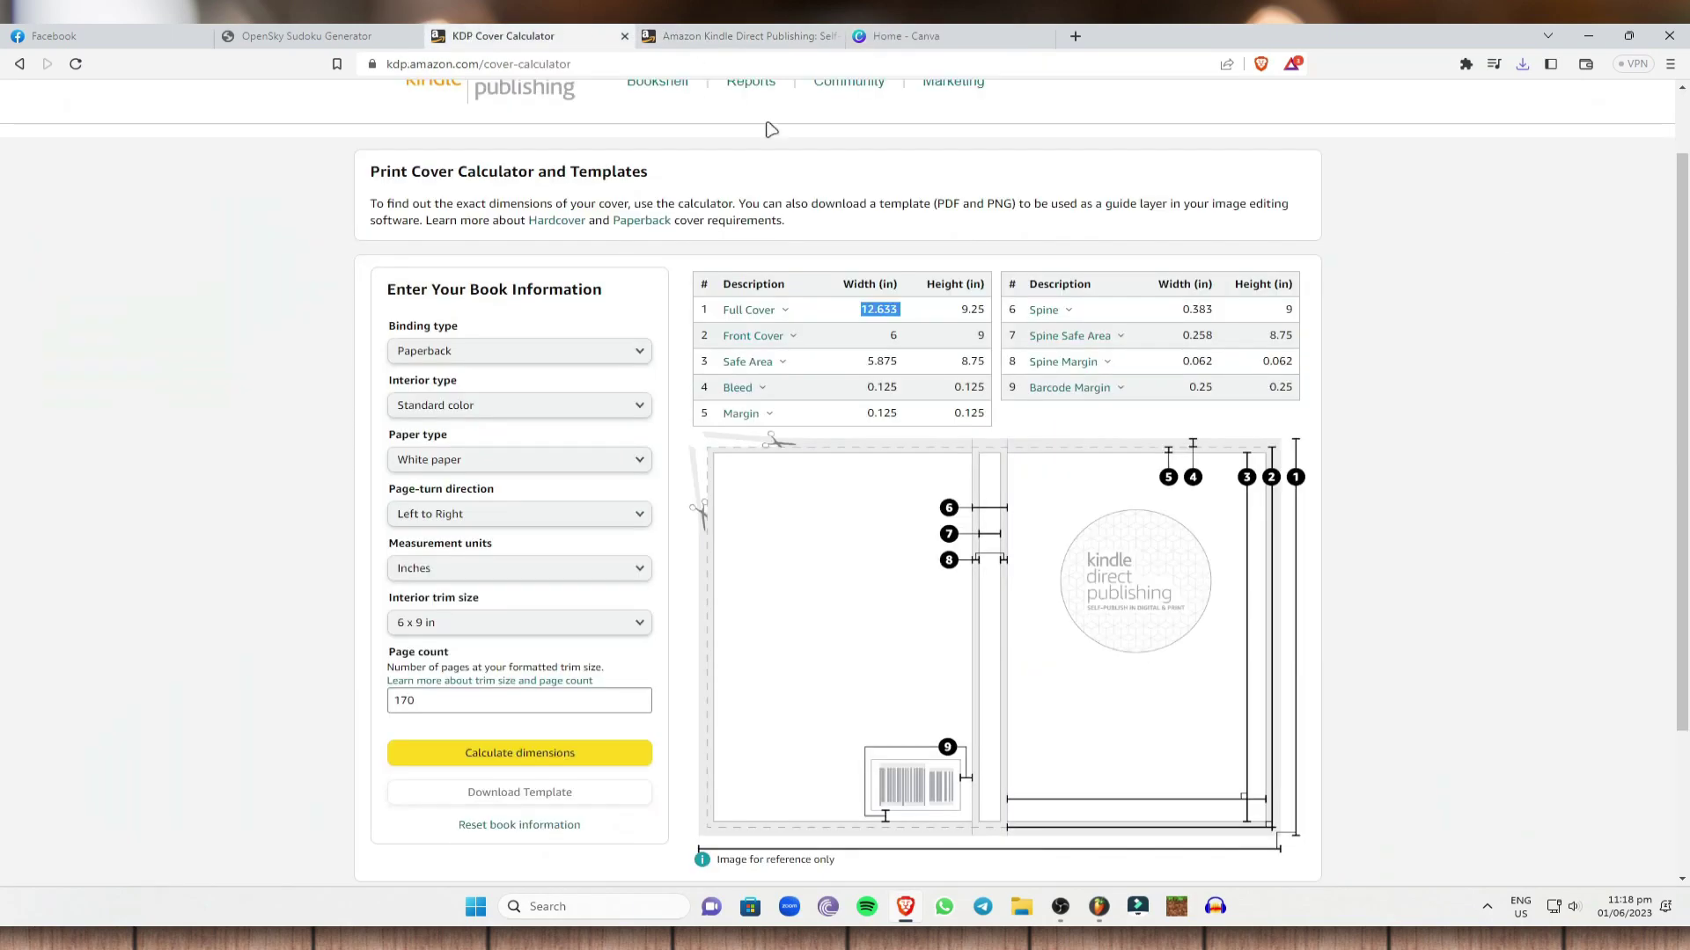
right_click(877, 310)
click(902, 325)
click(915, 35)
click(1320, 222)
right_click(1320, 221)
click(1374, 324)
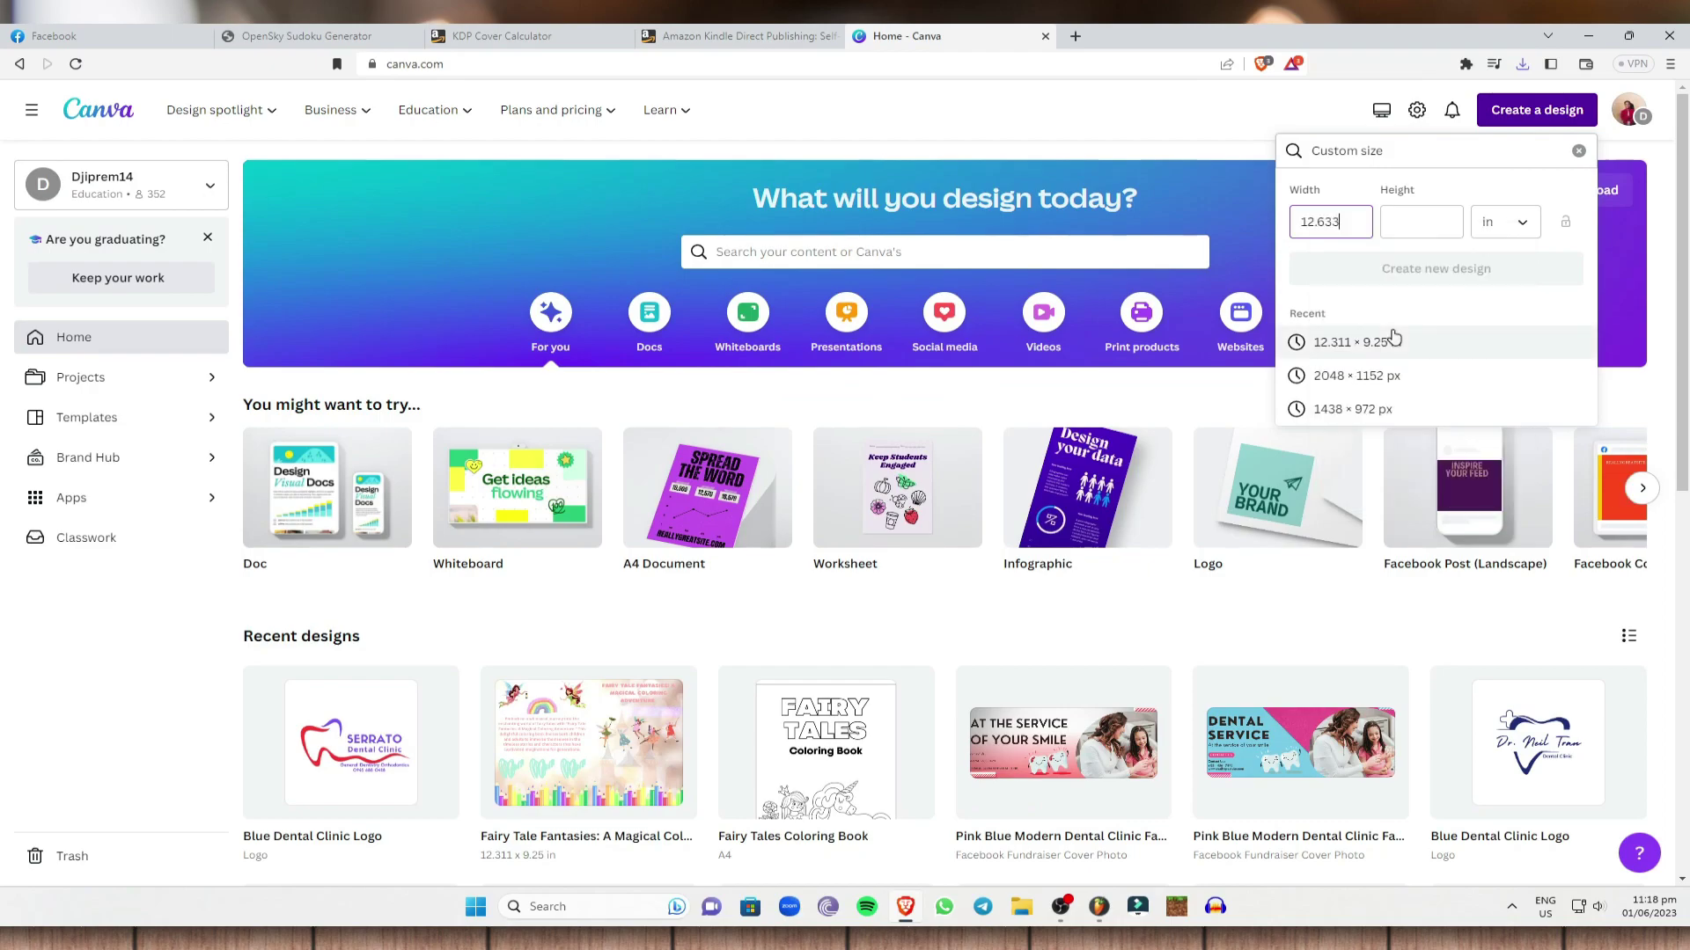
Step: Copy the full cover height of 9.25 from the calculator into the Canva design's height and create the new design
click(545, 35)
click(982, 309)
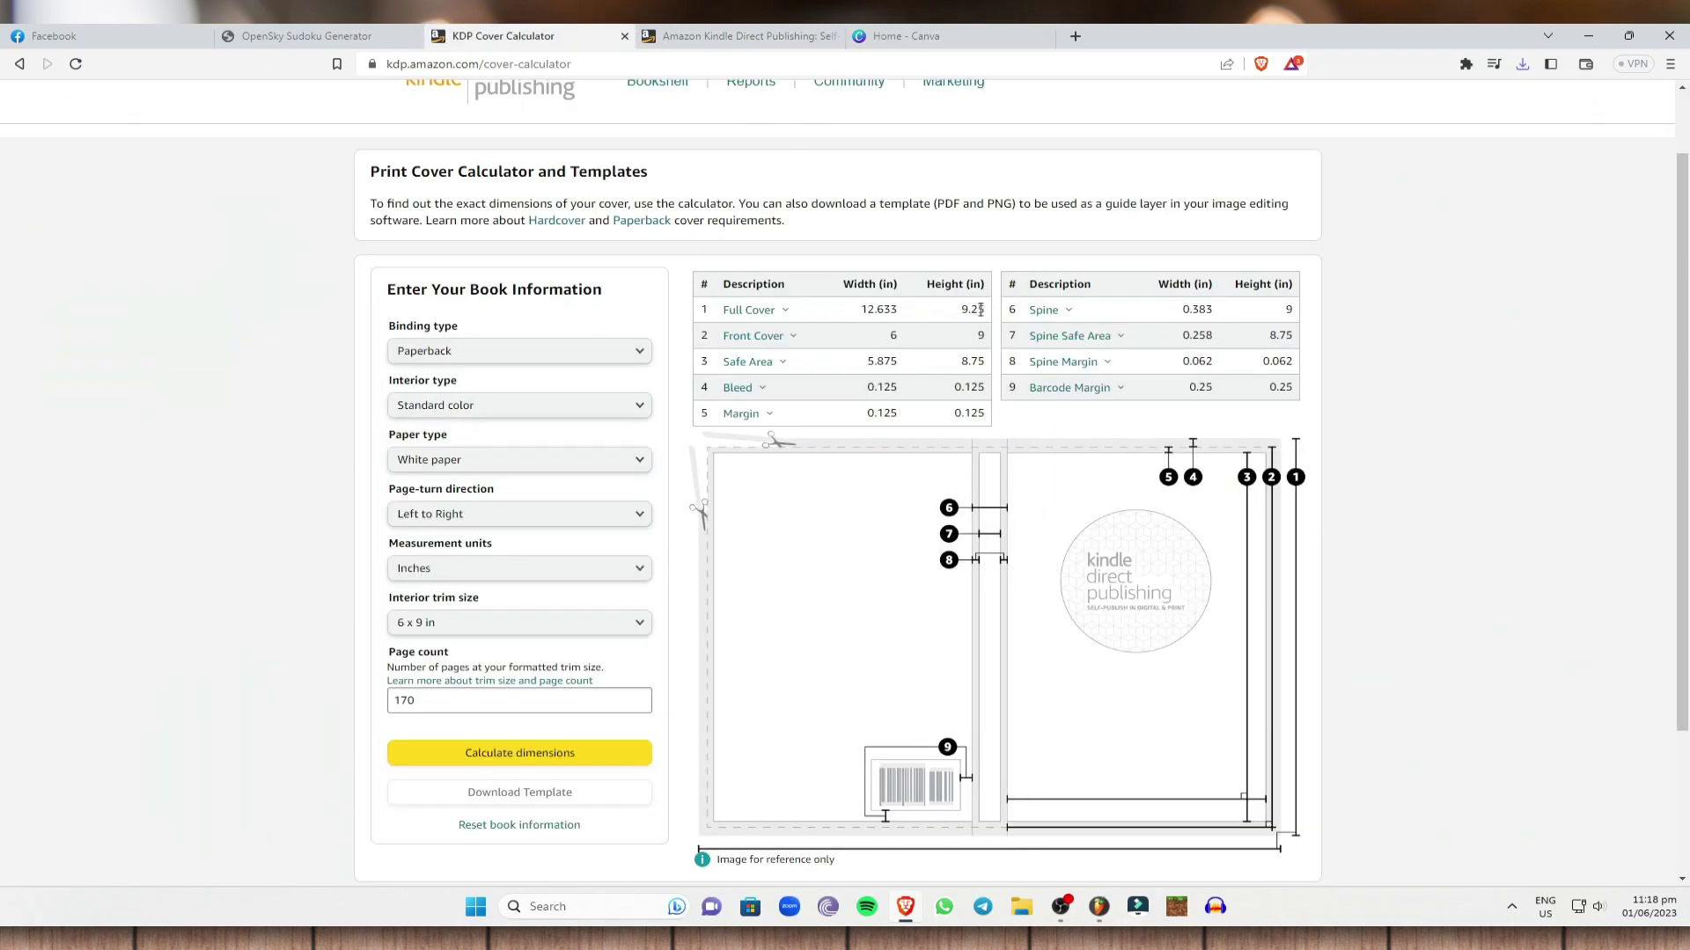
drag(976, 307, 987, 313)
right_click(984, 310)
click(1031, 363)
click(907, 36)
click(1421, 222)
right_click(1426, 231)
click(1466, 328)
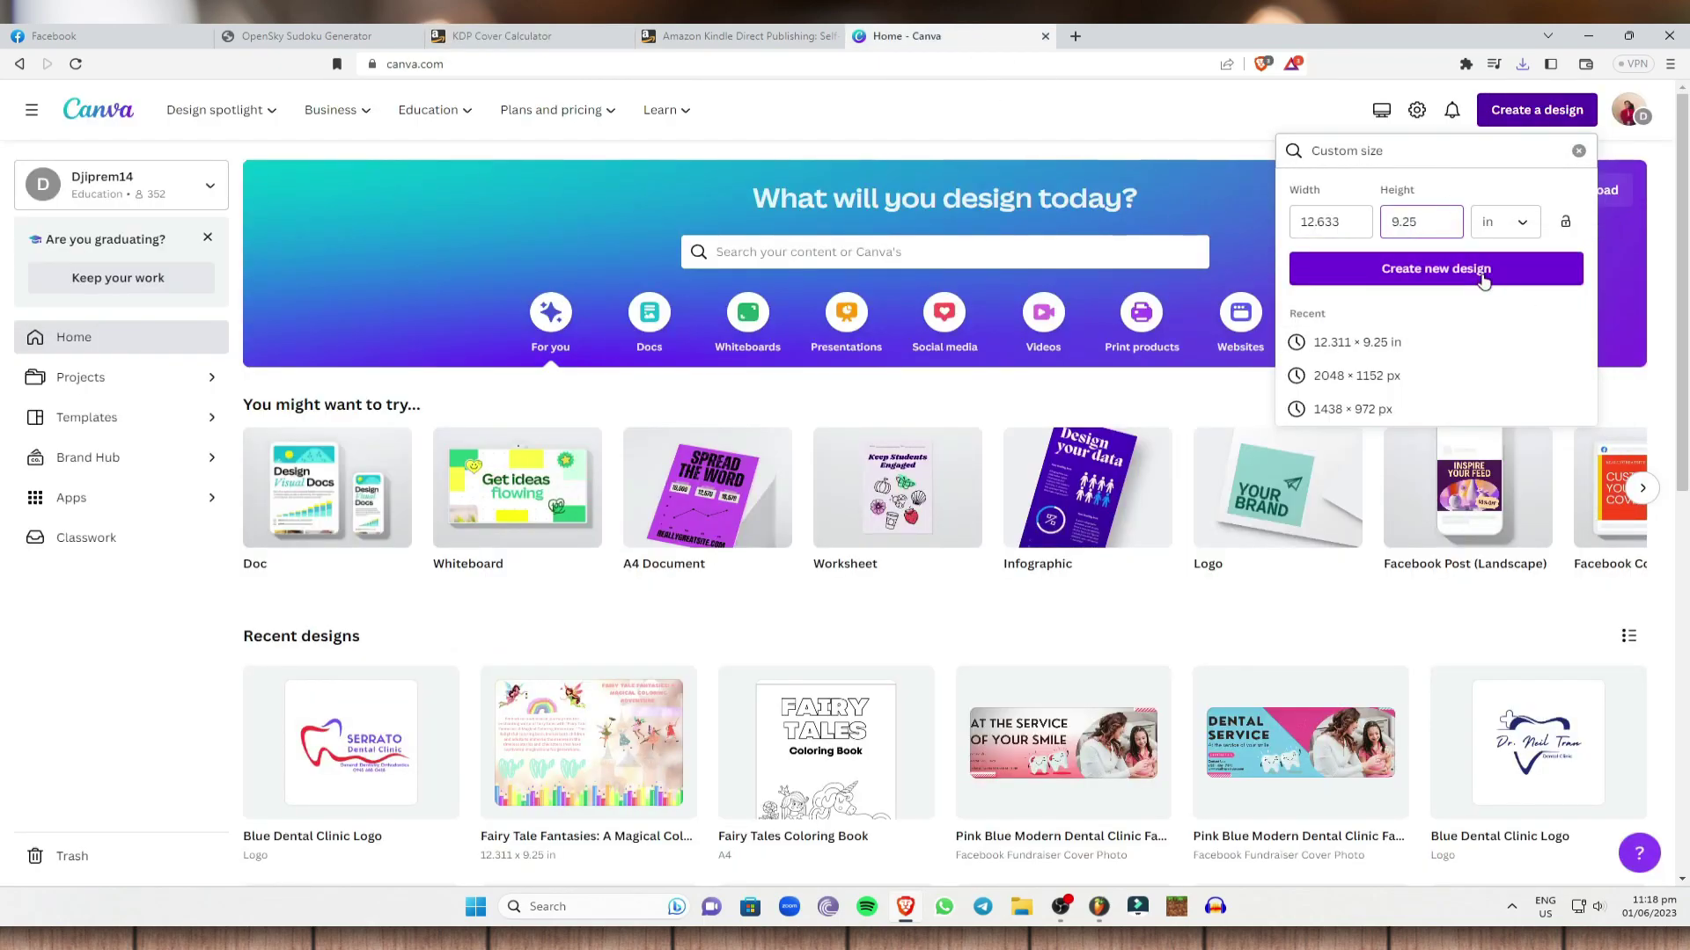
click(1484, 273)
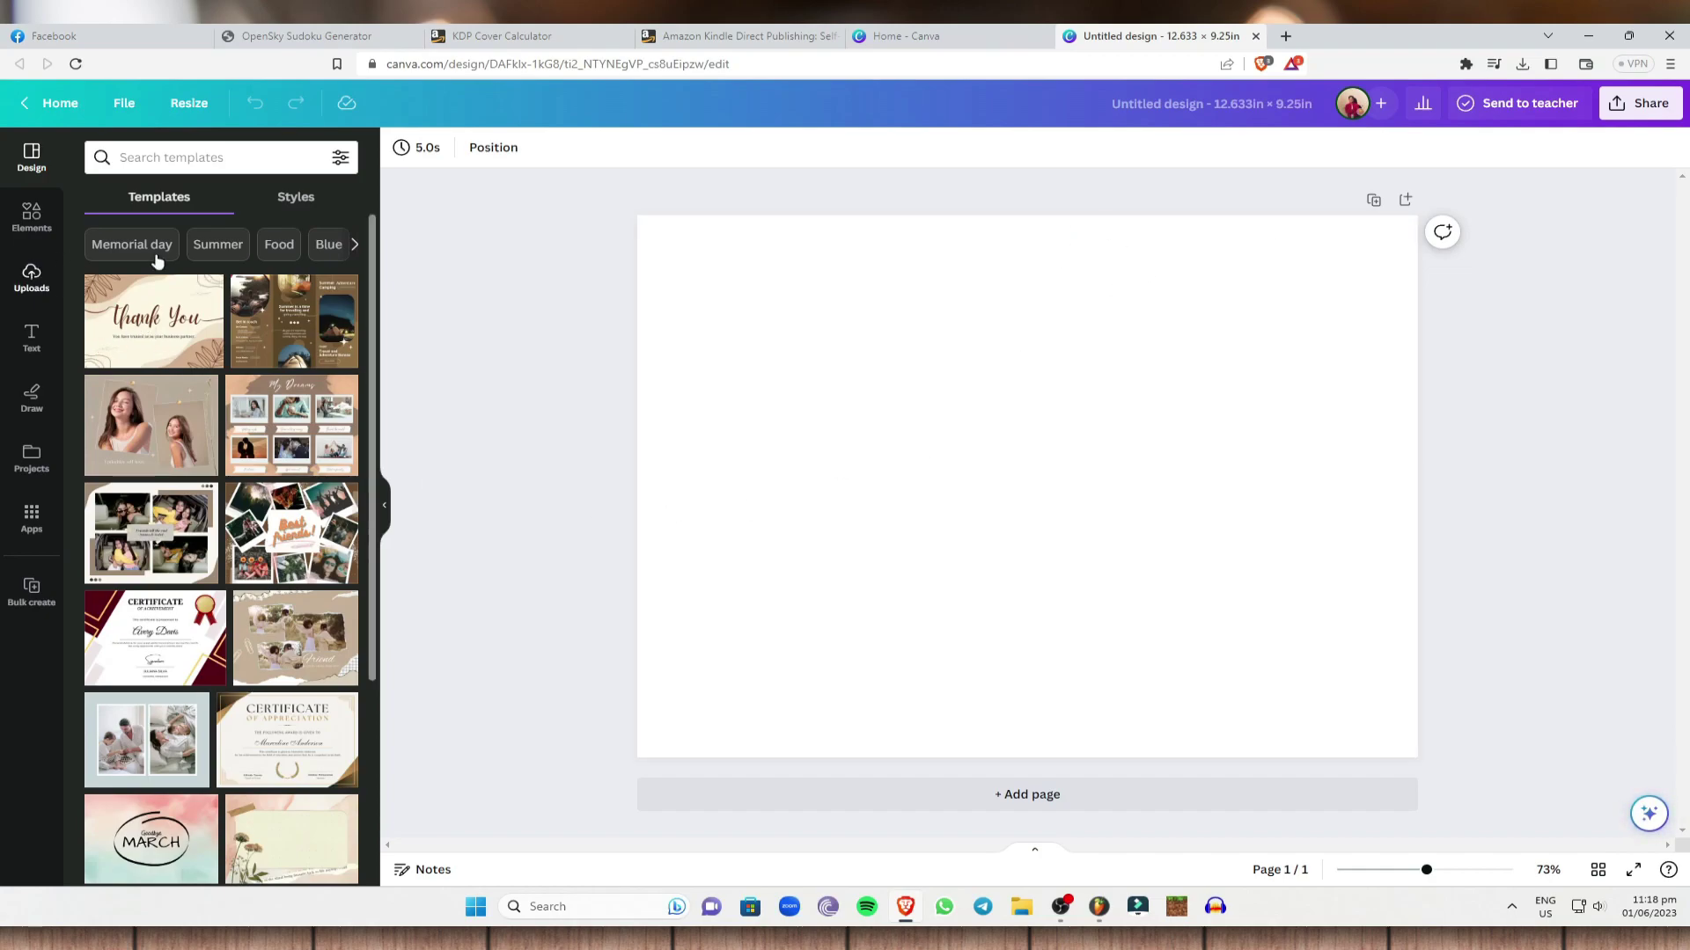
Step: Upload the cover template image PAPERBACK_6.000x9.000_170_STANDARD_WHITE_en_US.png from the Desktop to the Canva uploads
click(44, 296)
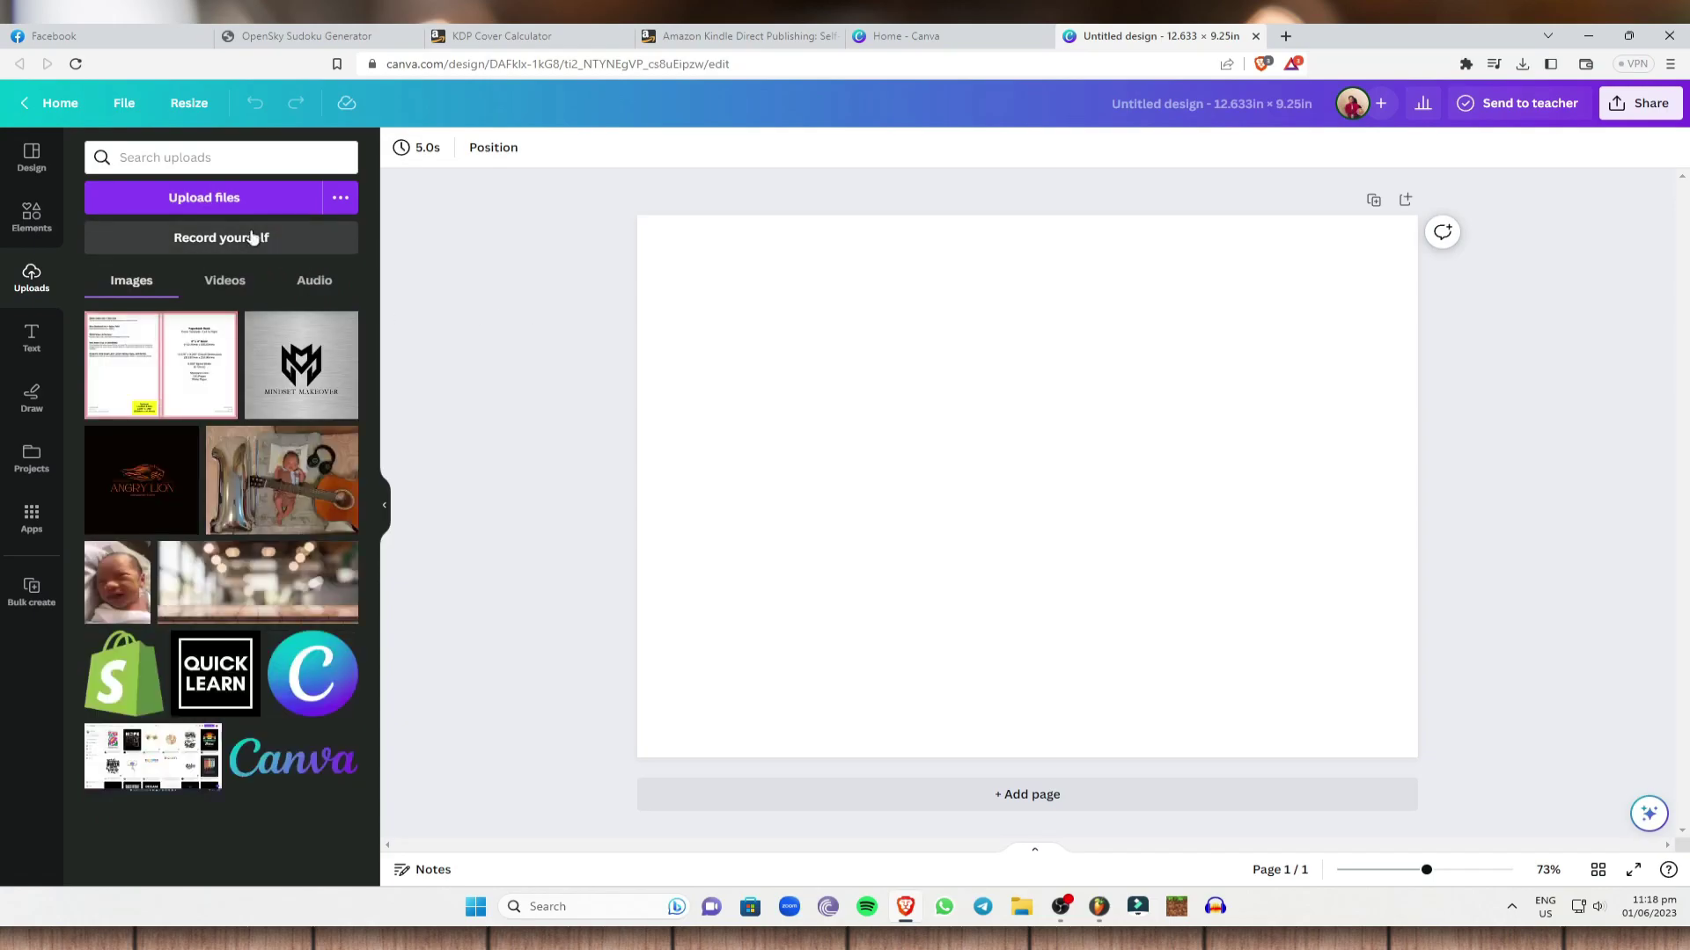
click(220, 198)
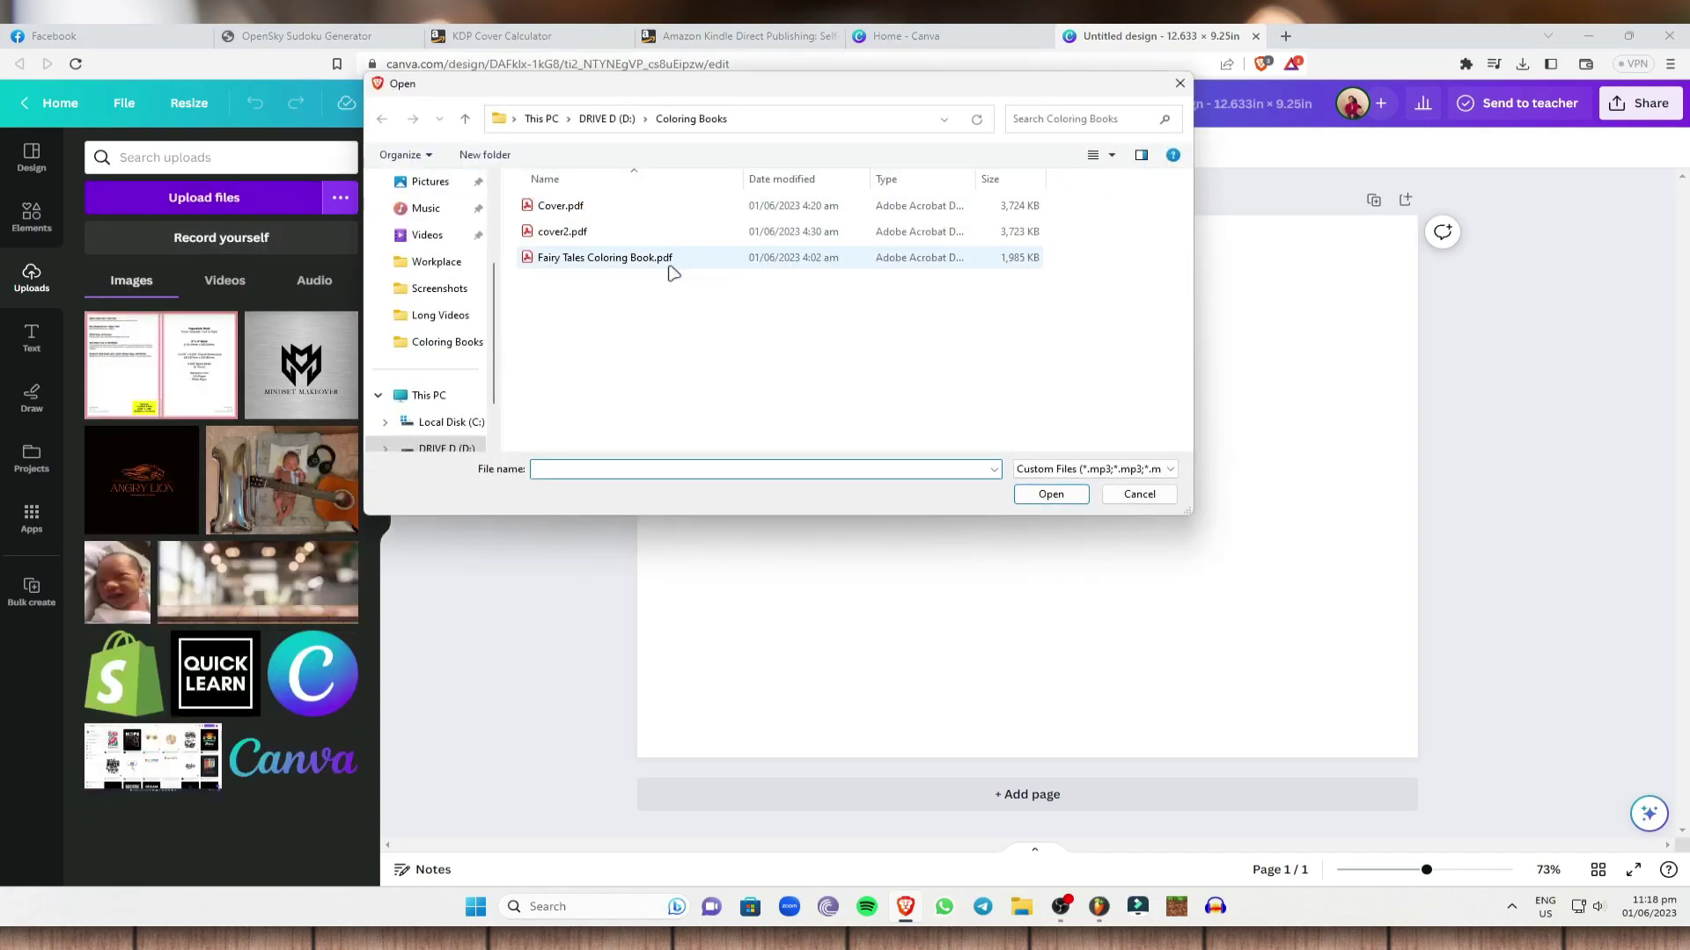
scroll(456, 277, up, 3)
click(429, 211)
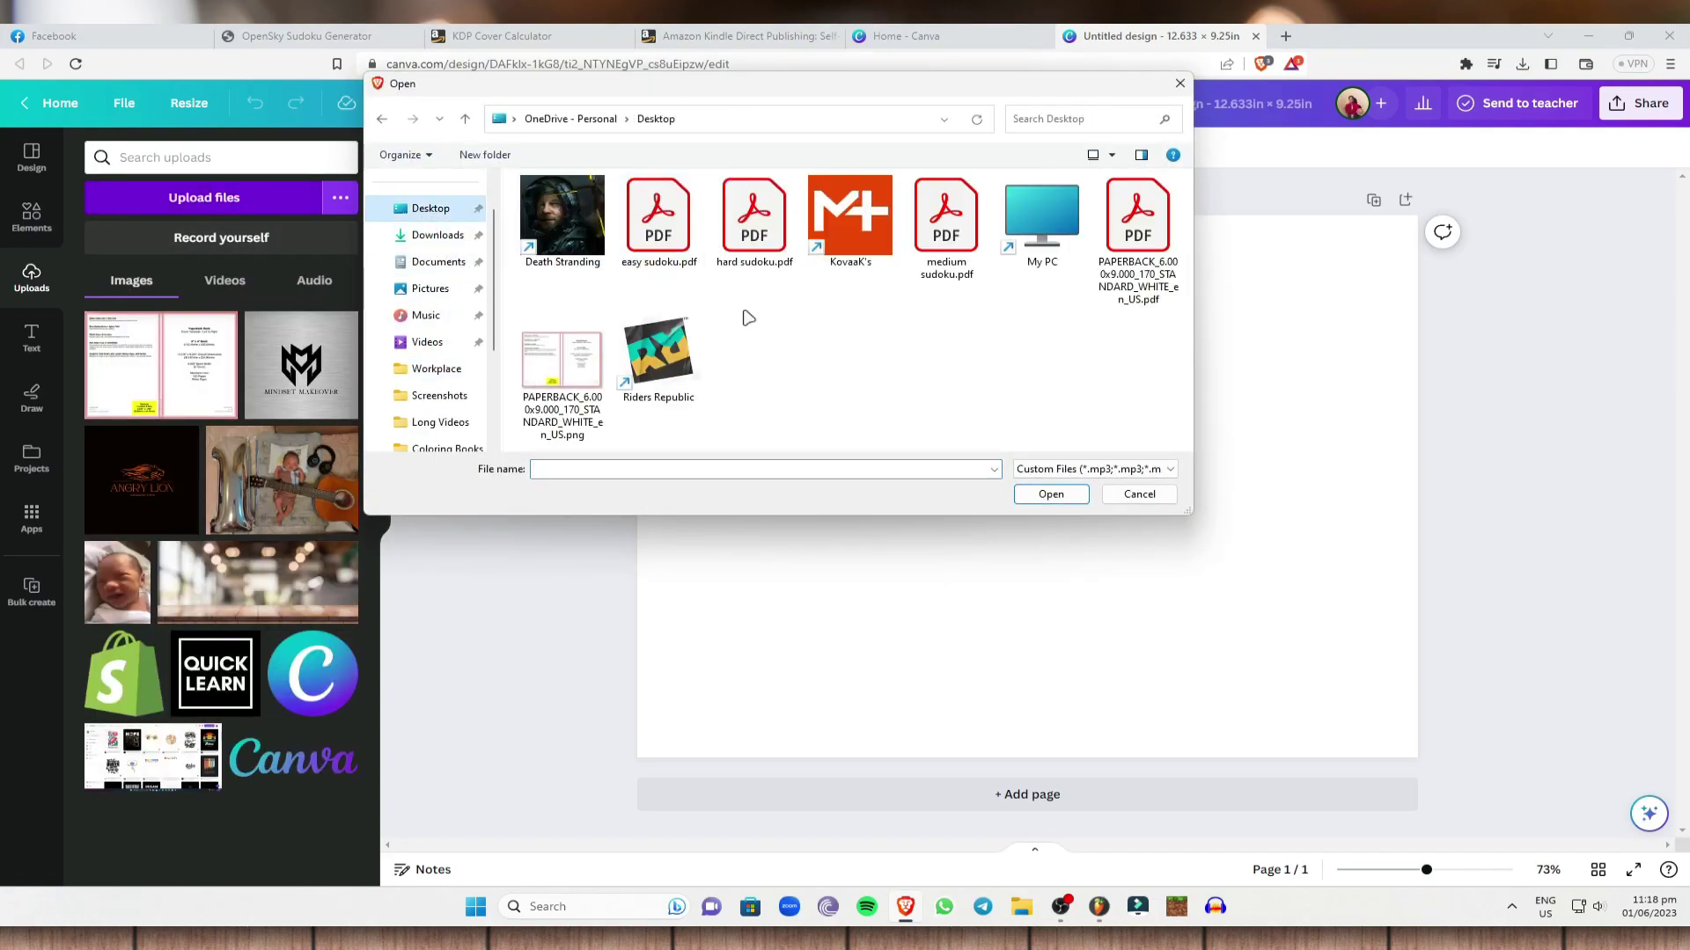
click(528, 339)
click(1067, 492)
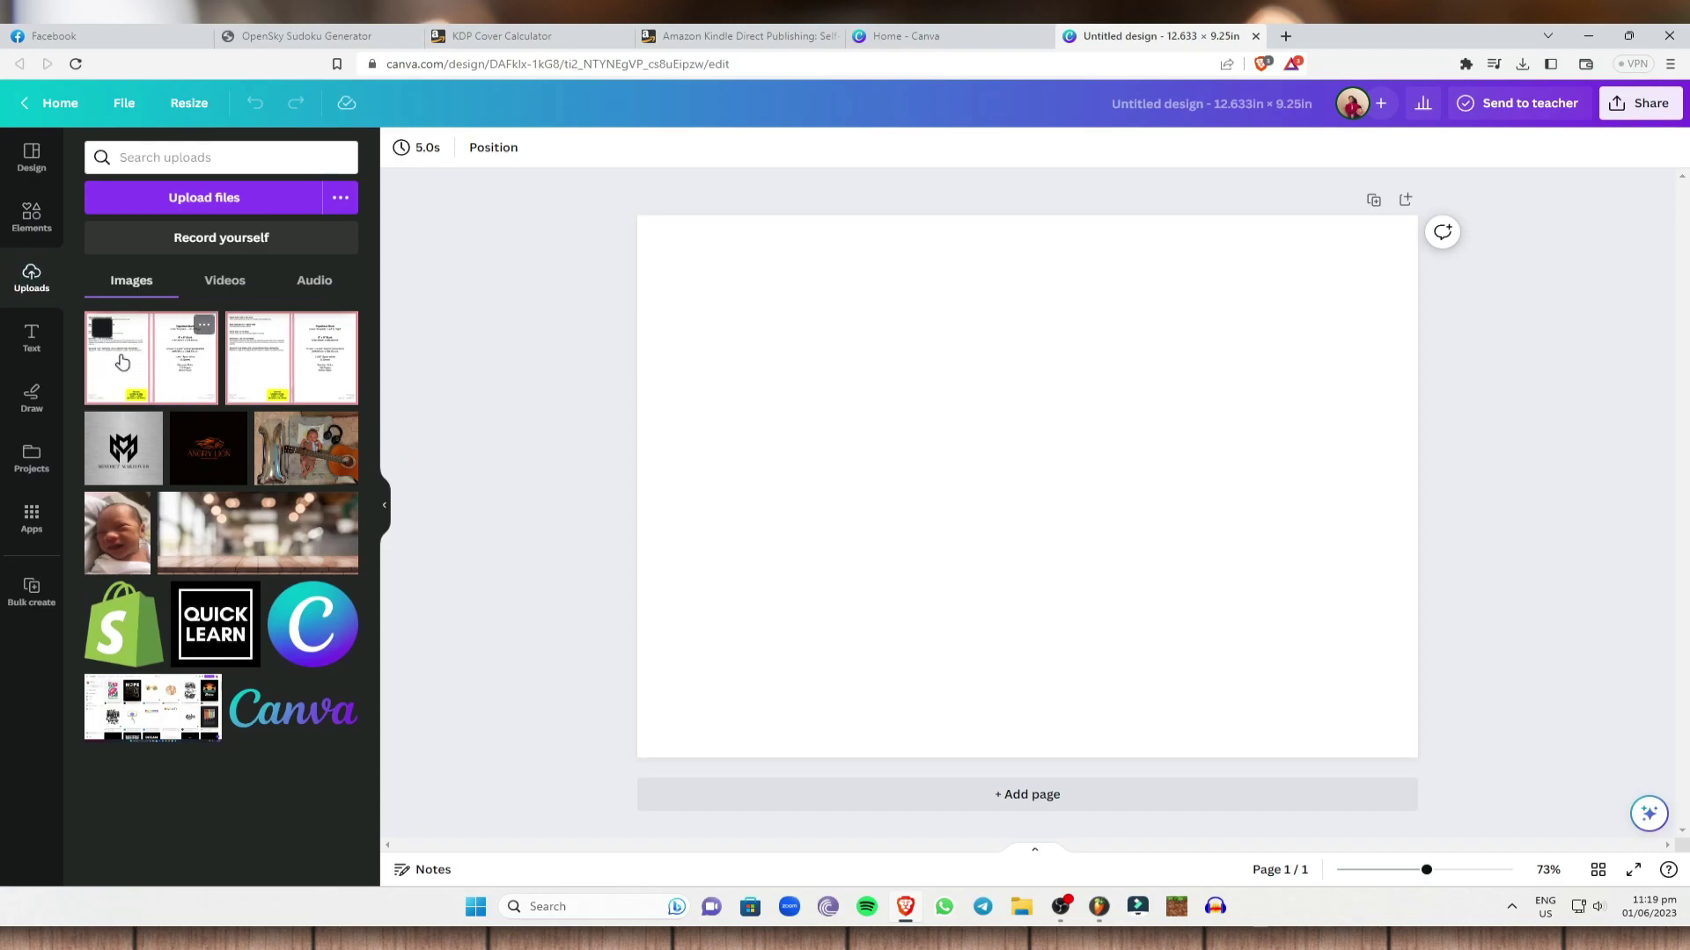
Step: Place the uploaded KDP cover template on the page and set it as the page background
click(143, 364)
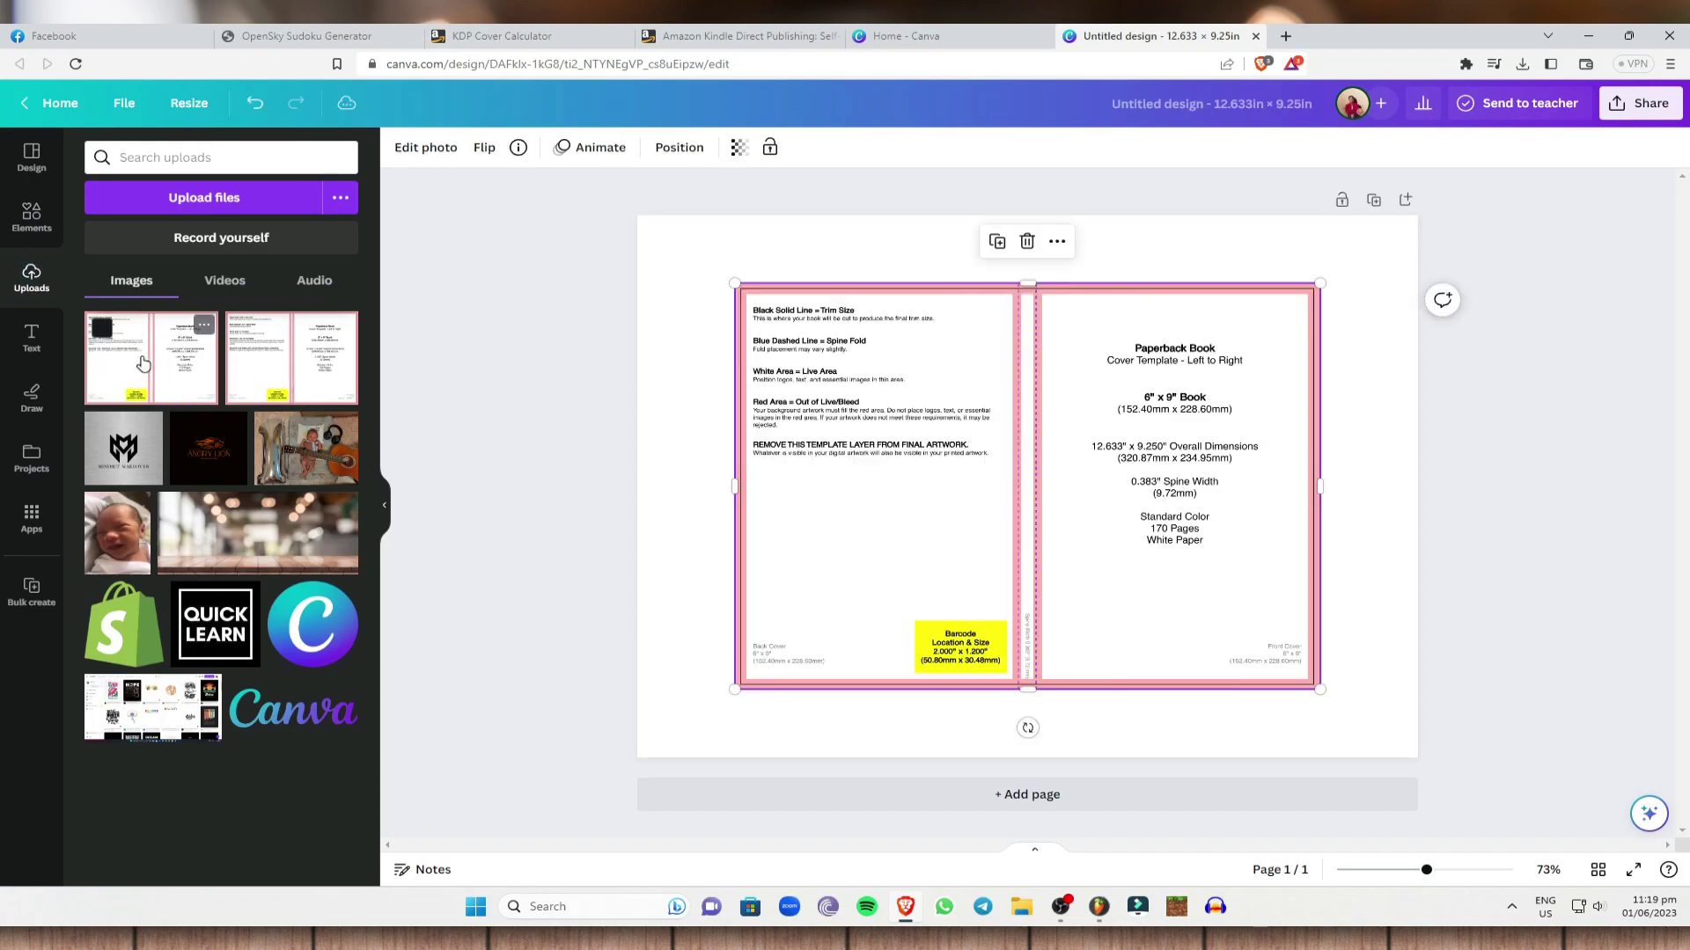
right_click(1043, 368)
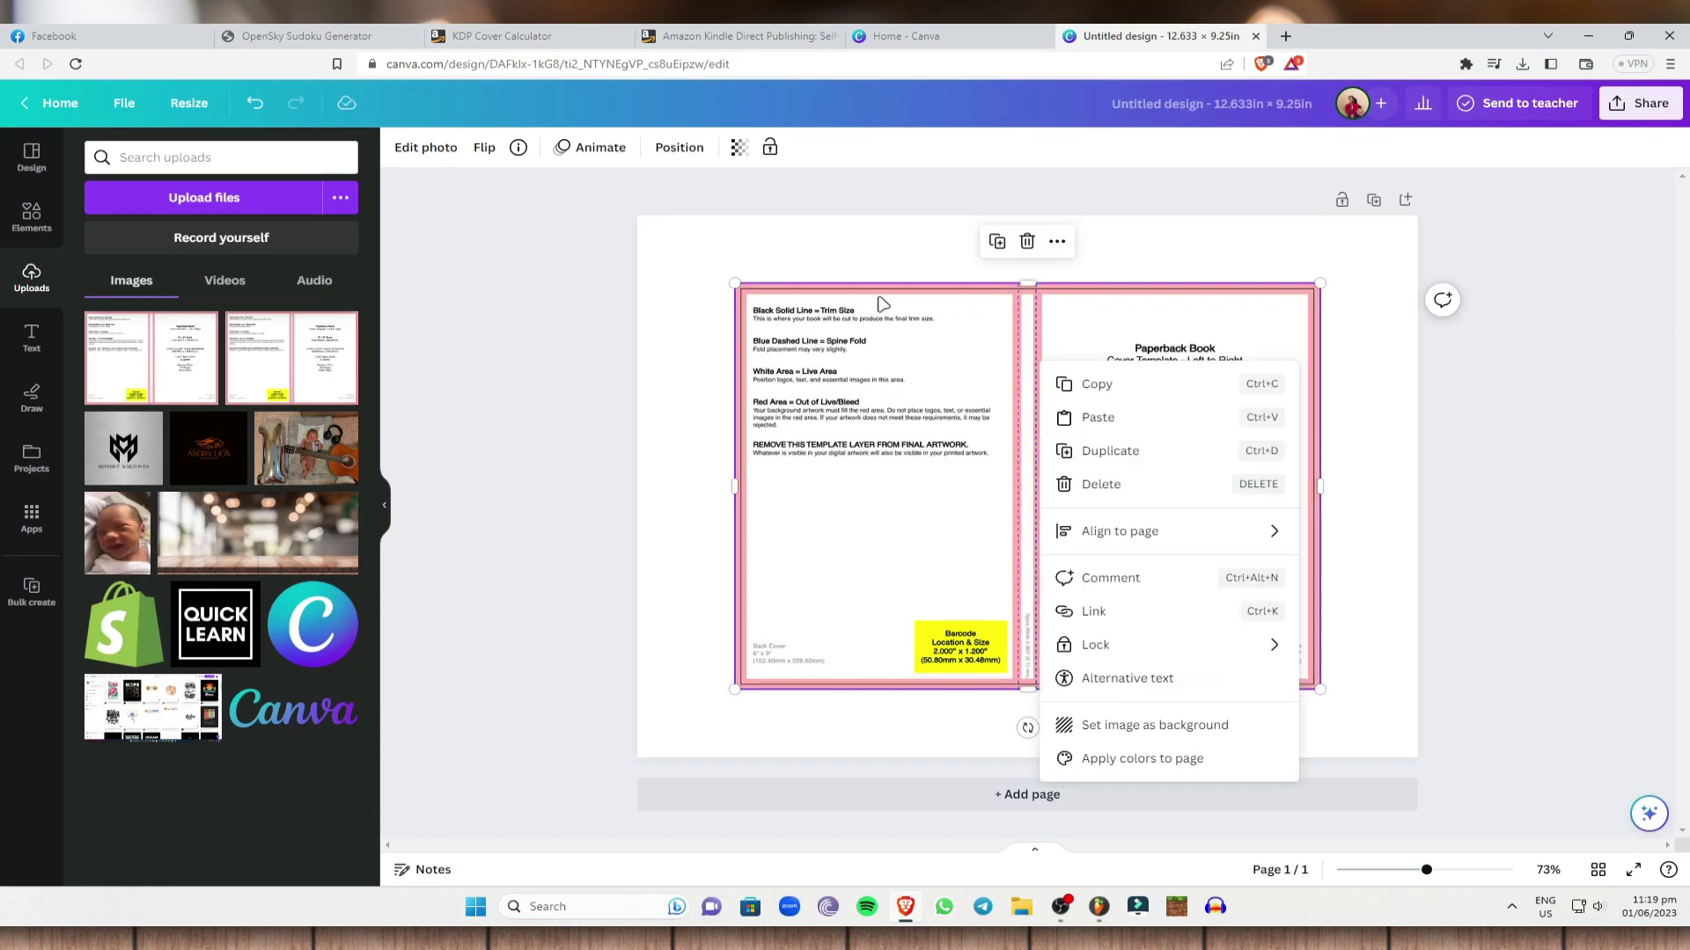
click(1187, 727)
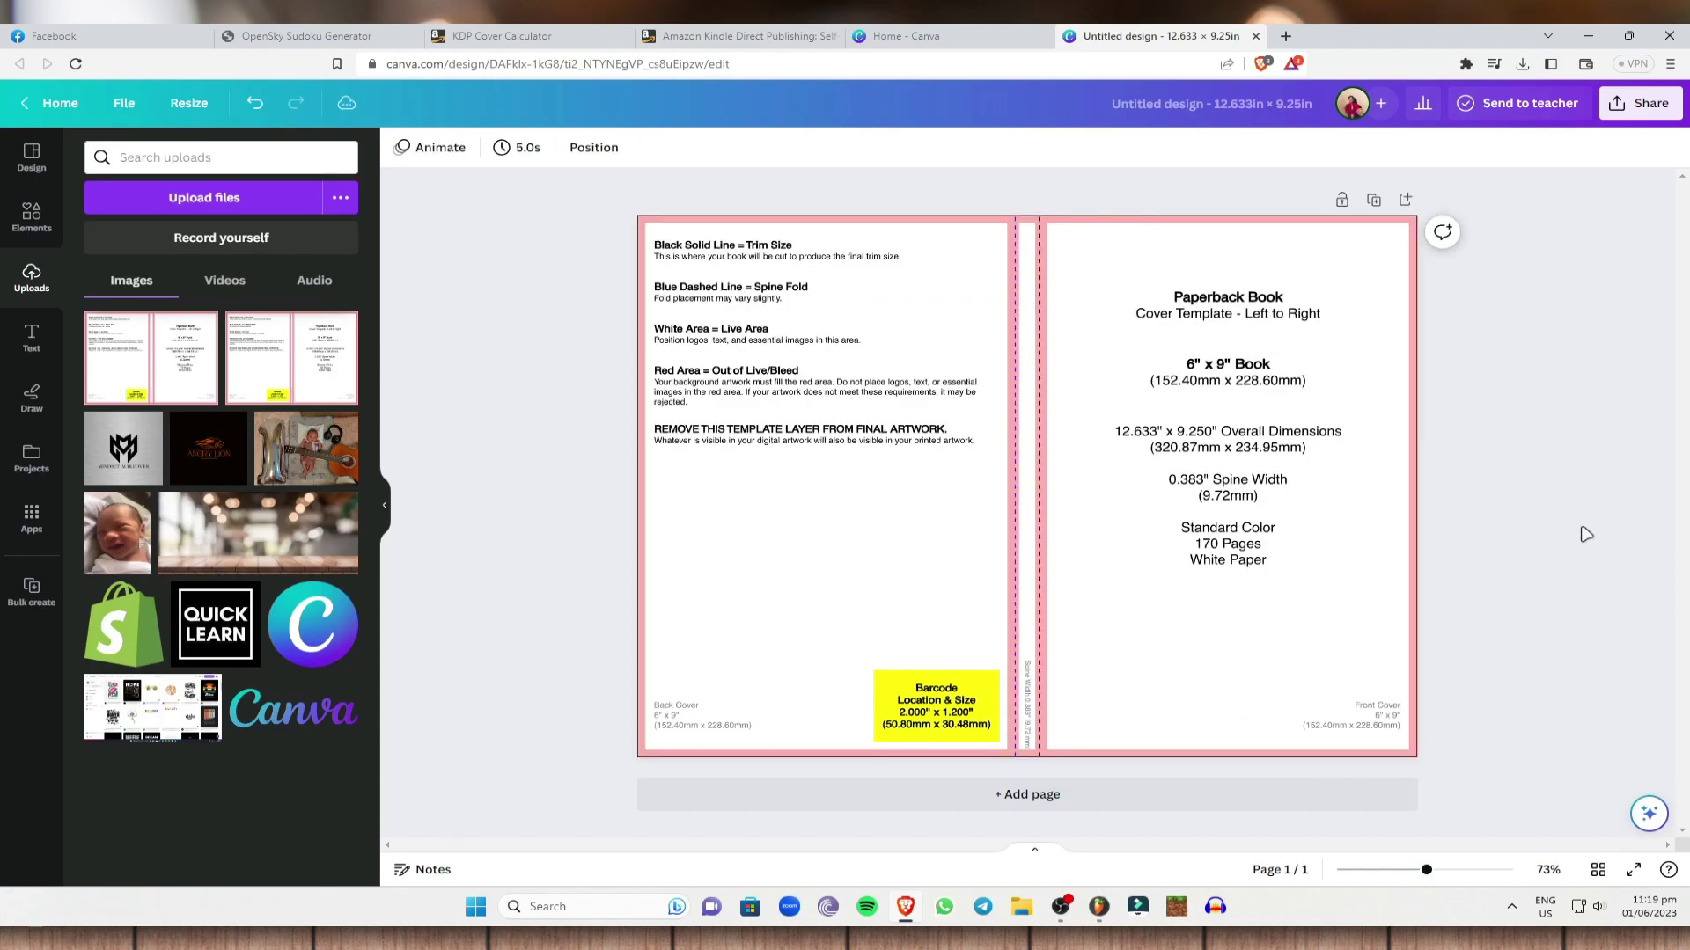
Step: Reduce the background cover template's transparency value to 40
click(889, 339)
click(857, 147)
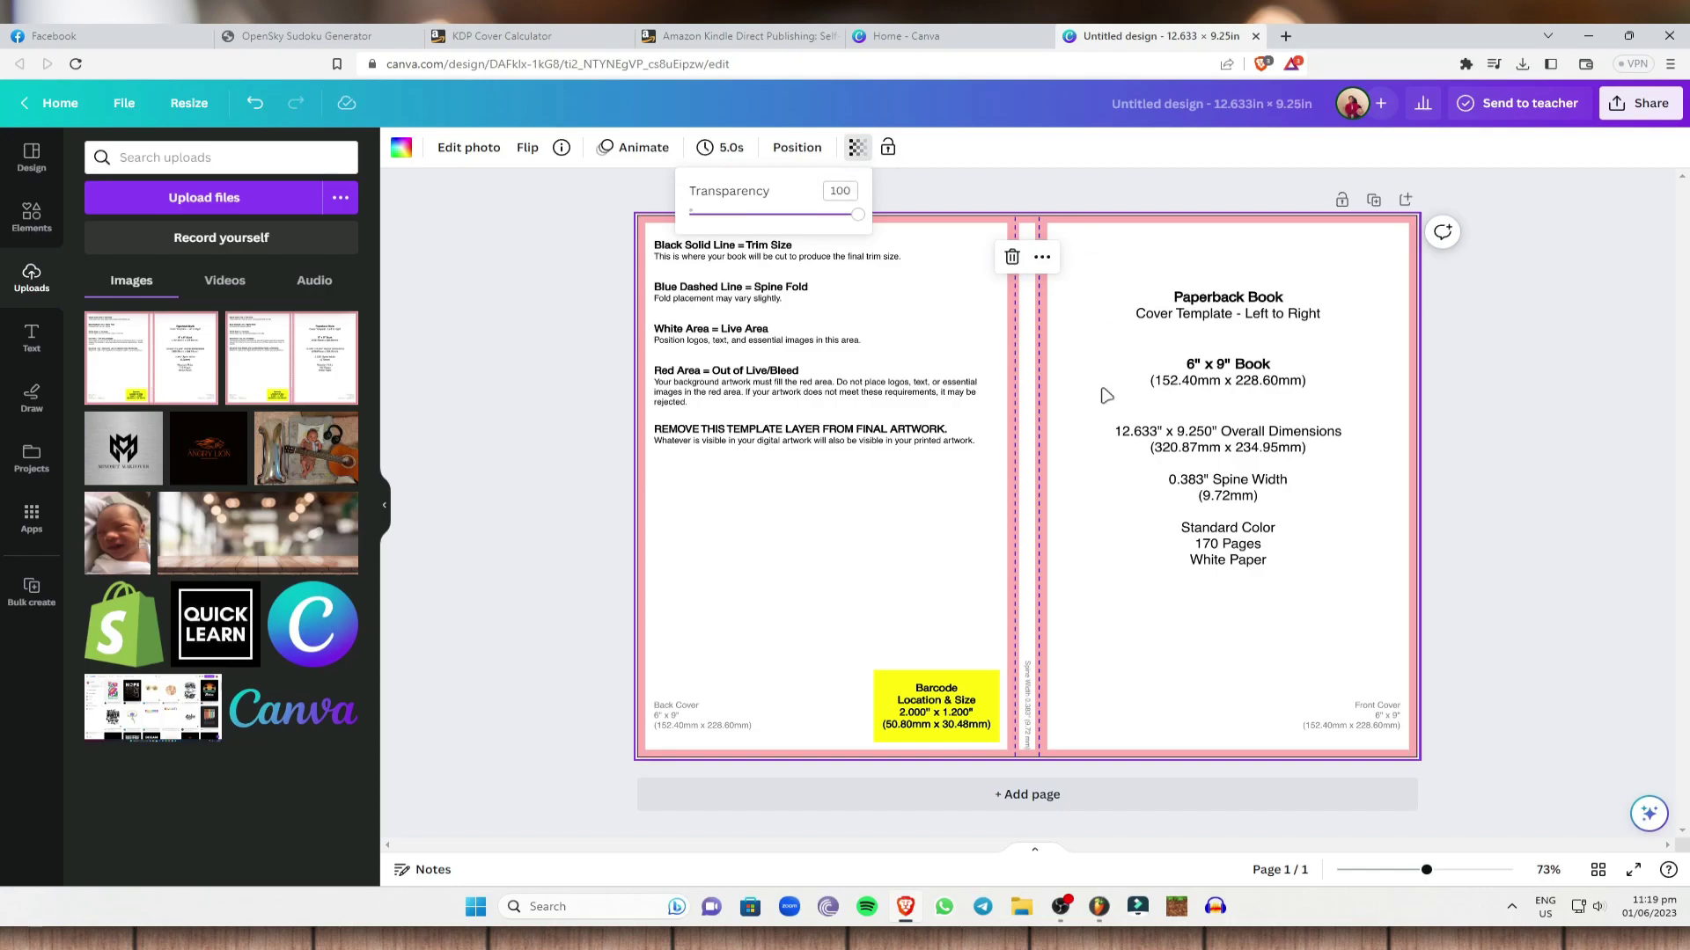
drag(860, 218, 757, 218)
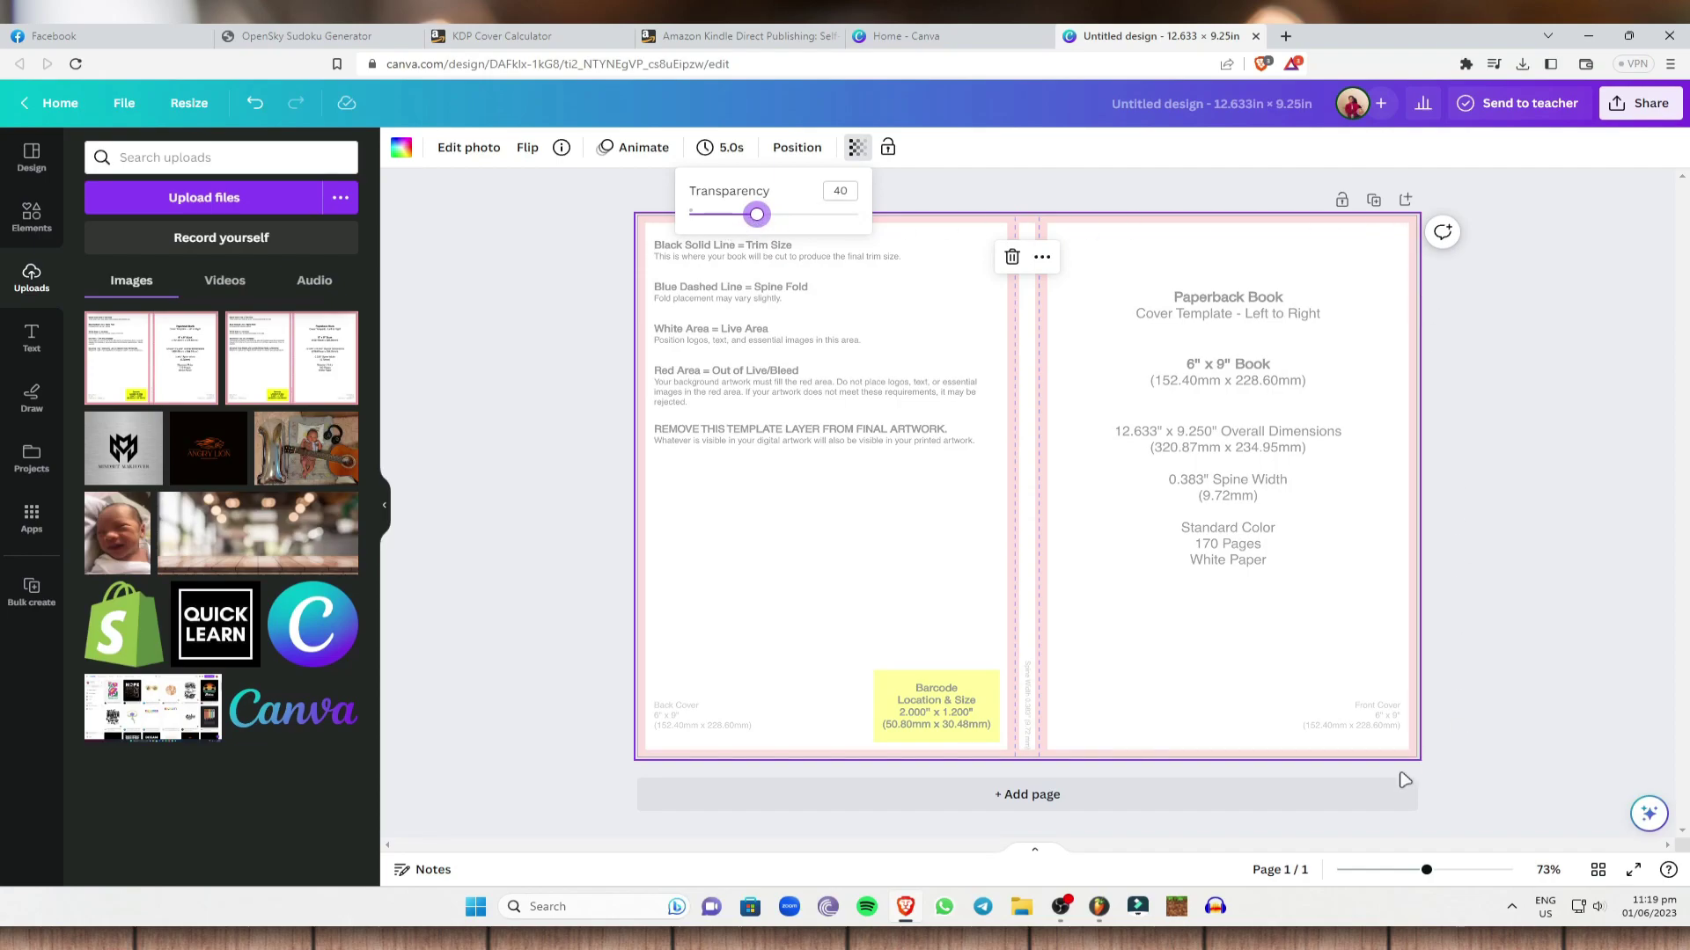
click(1604, 413)
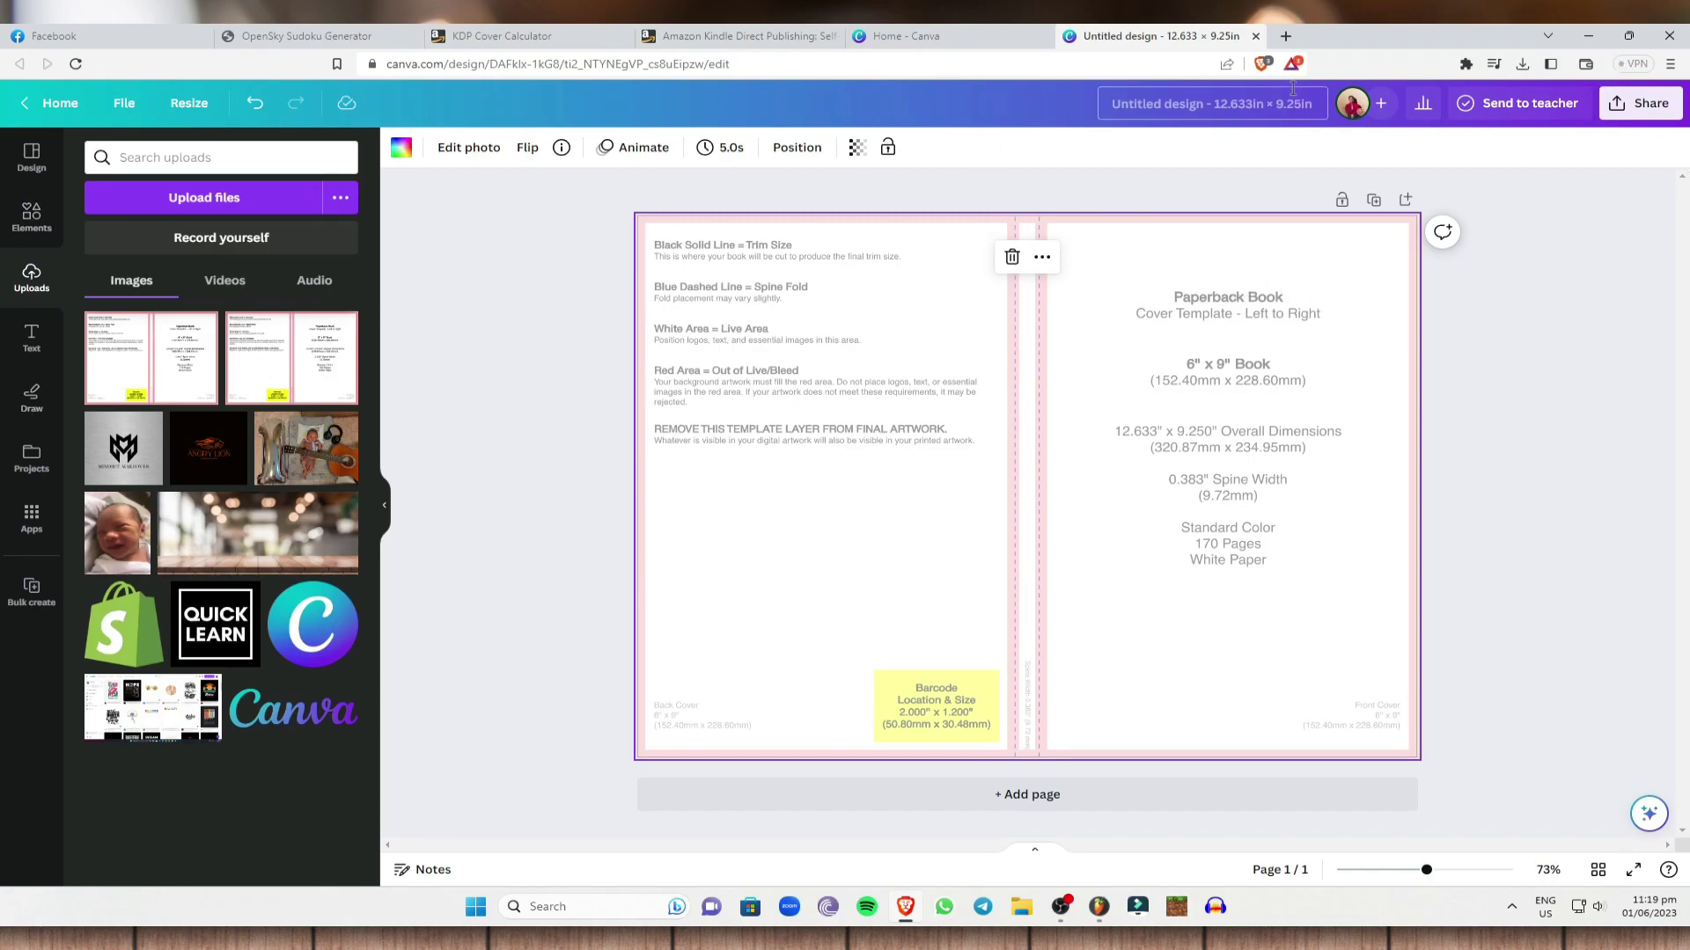
Step: Search the web for "chat gpt" in a new browser tab and open ChatGPT from OpenAI's introduction page
click(1286, 35)
text(chat gpt)
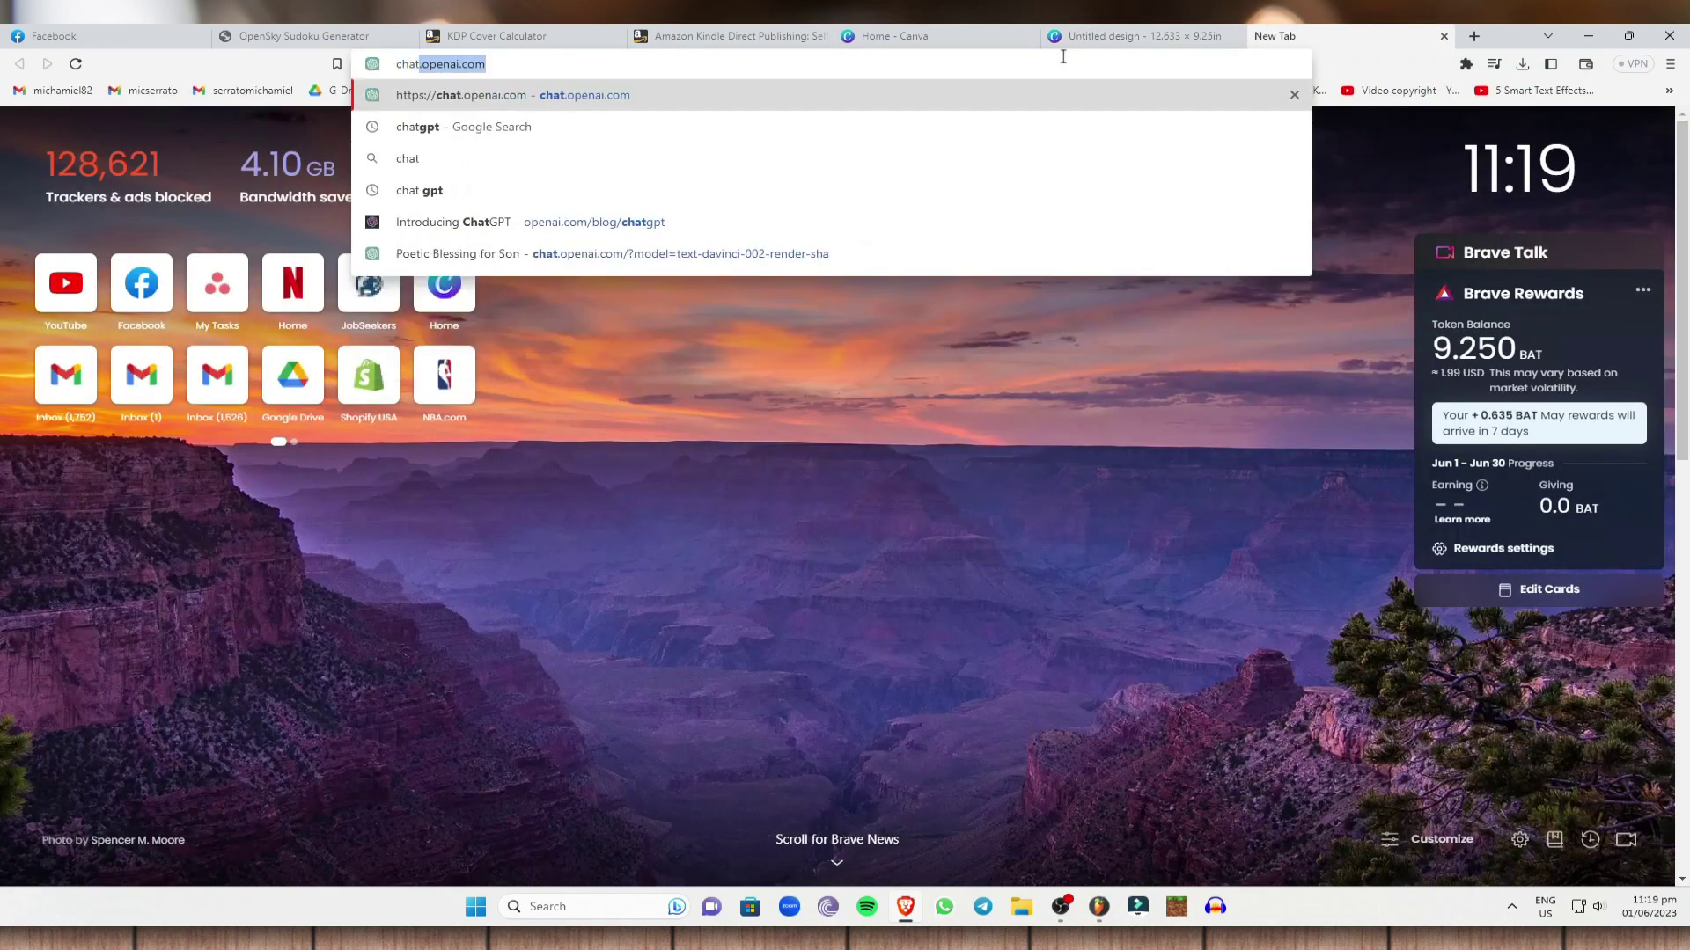
key(Return)
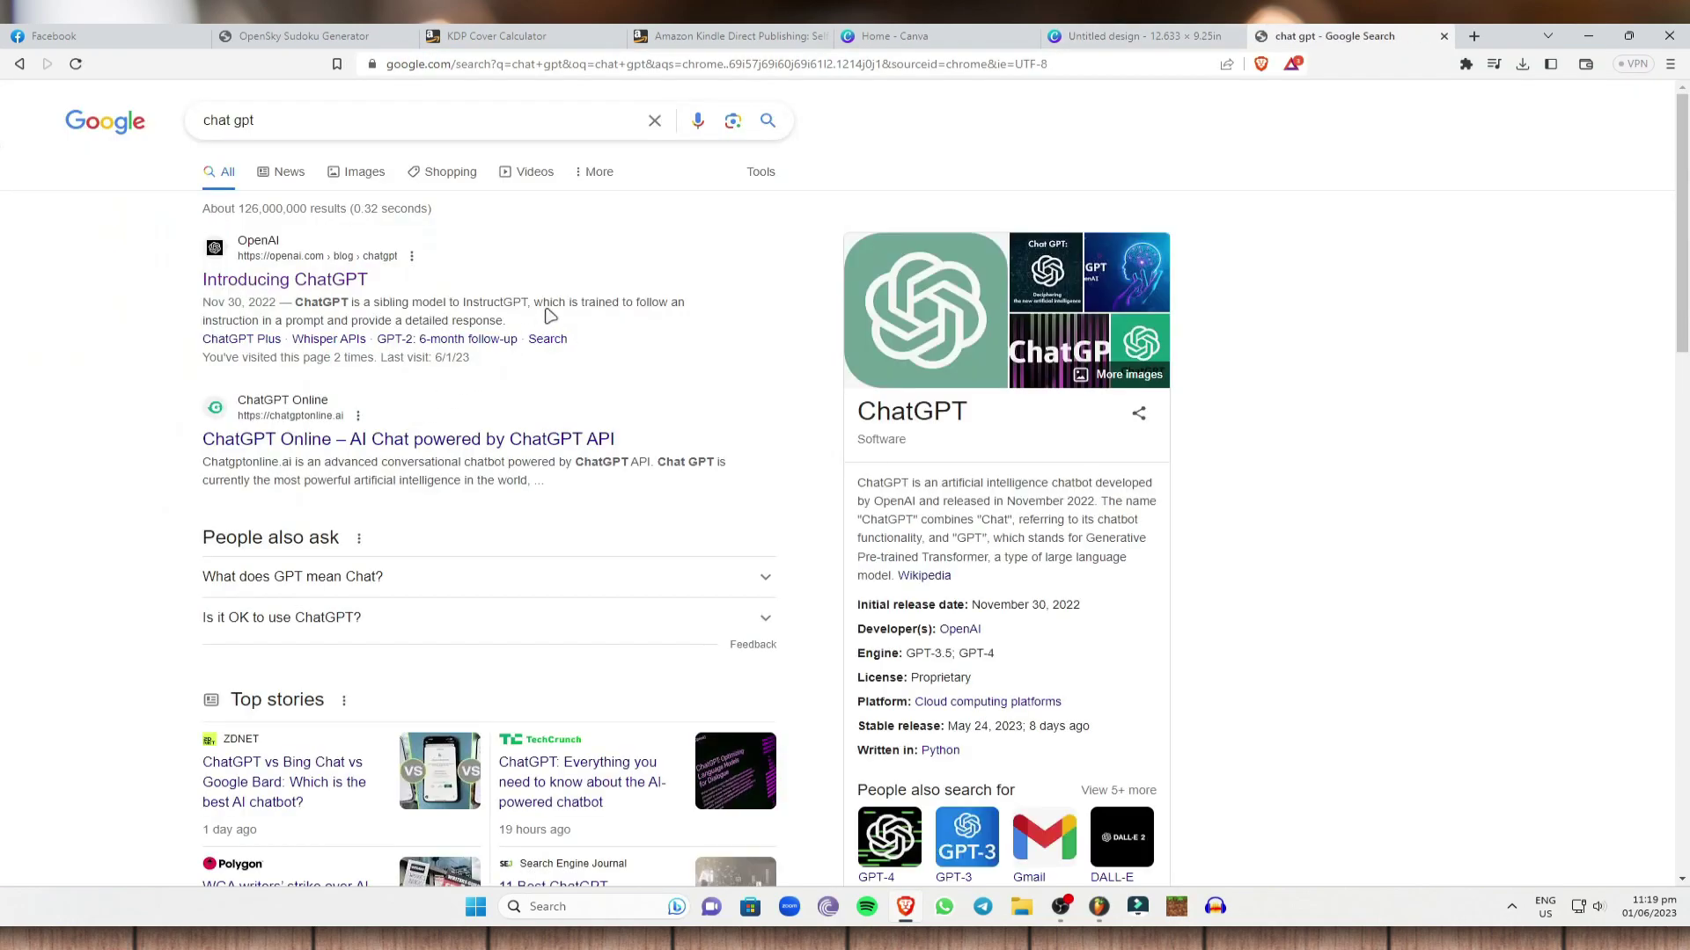
click(352, 281)
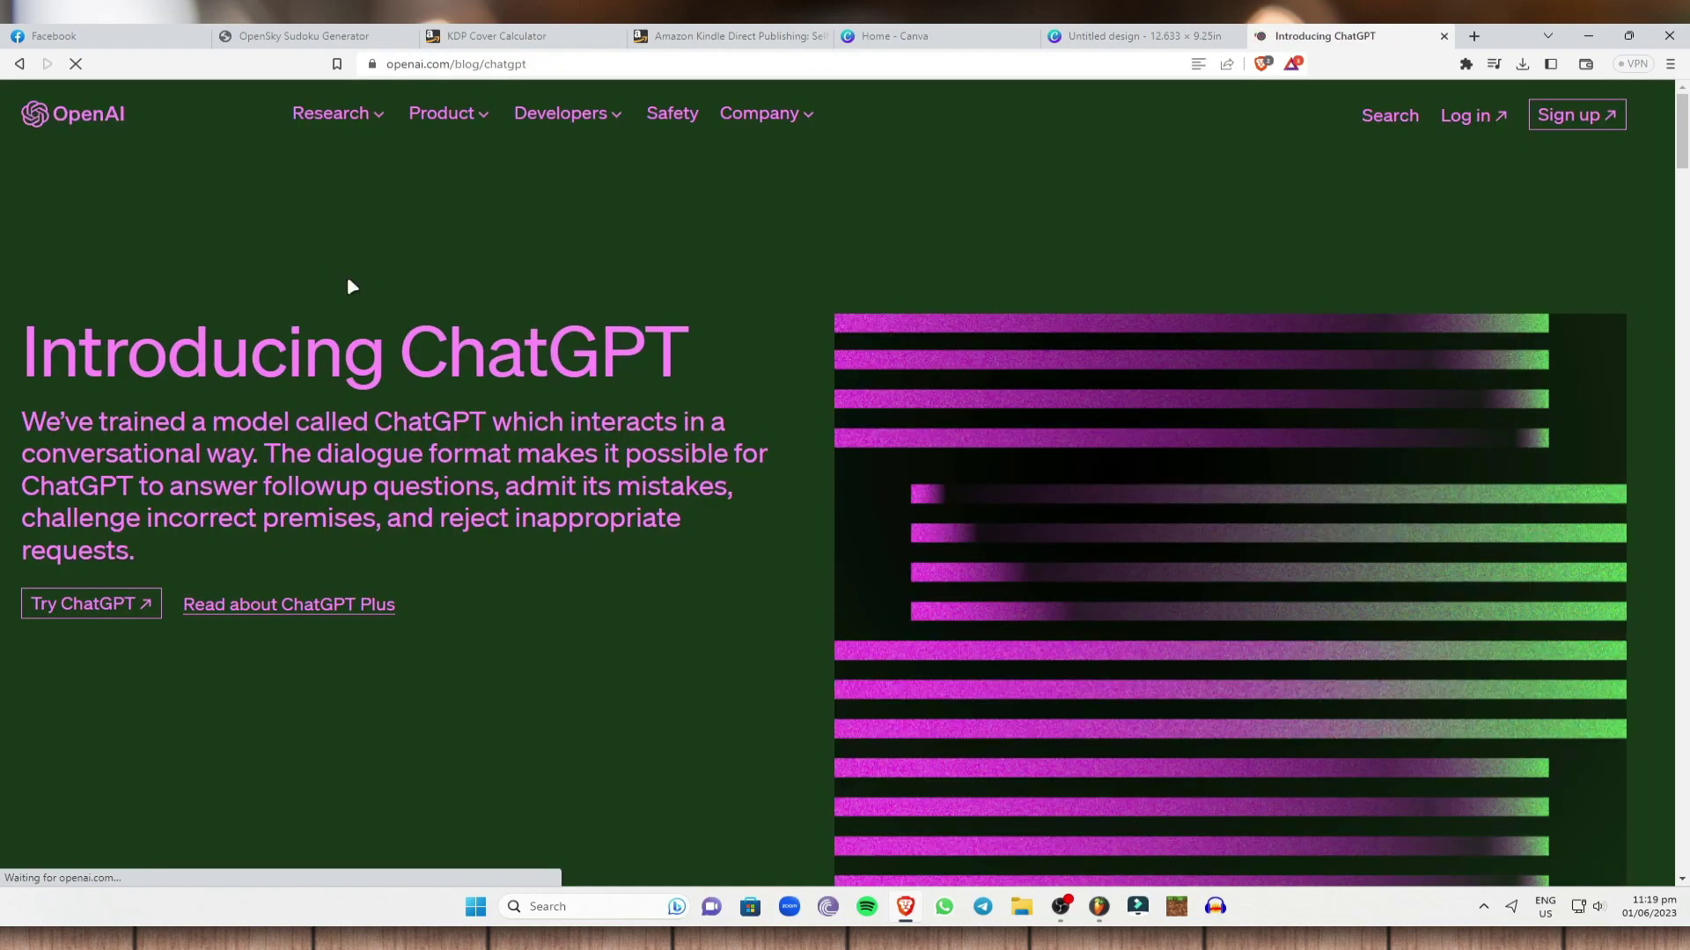
click(63, 609)
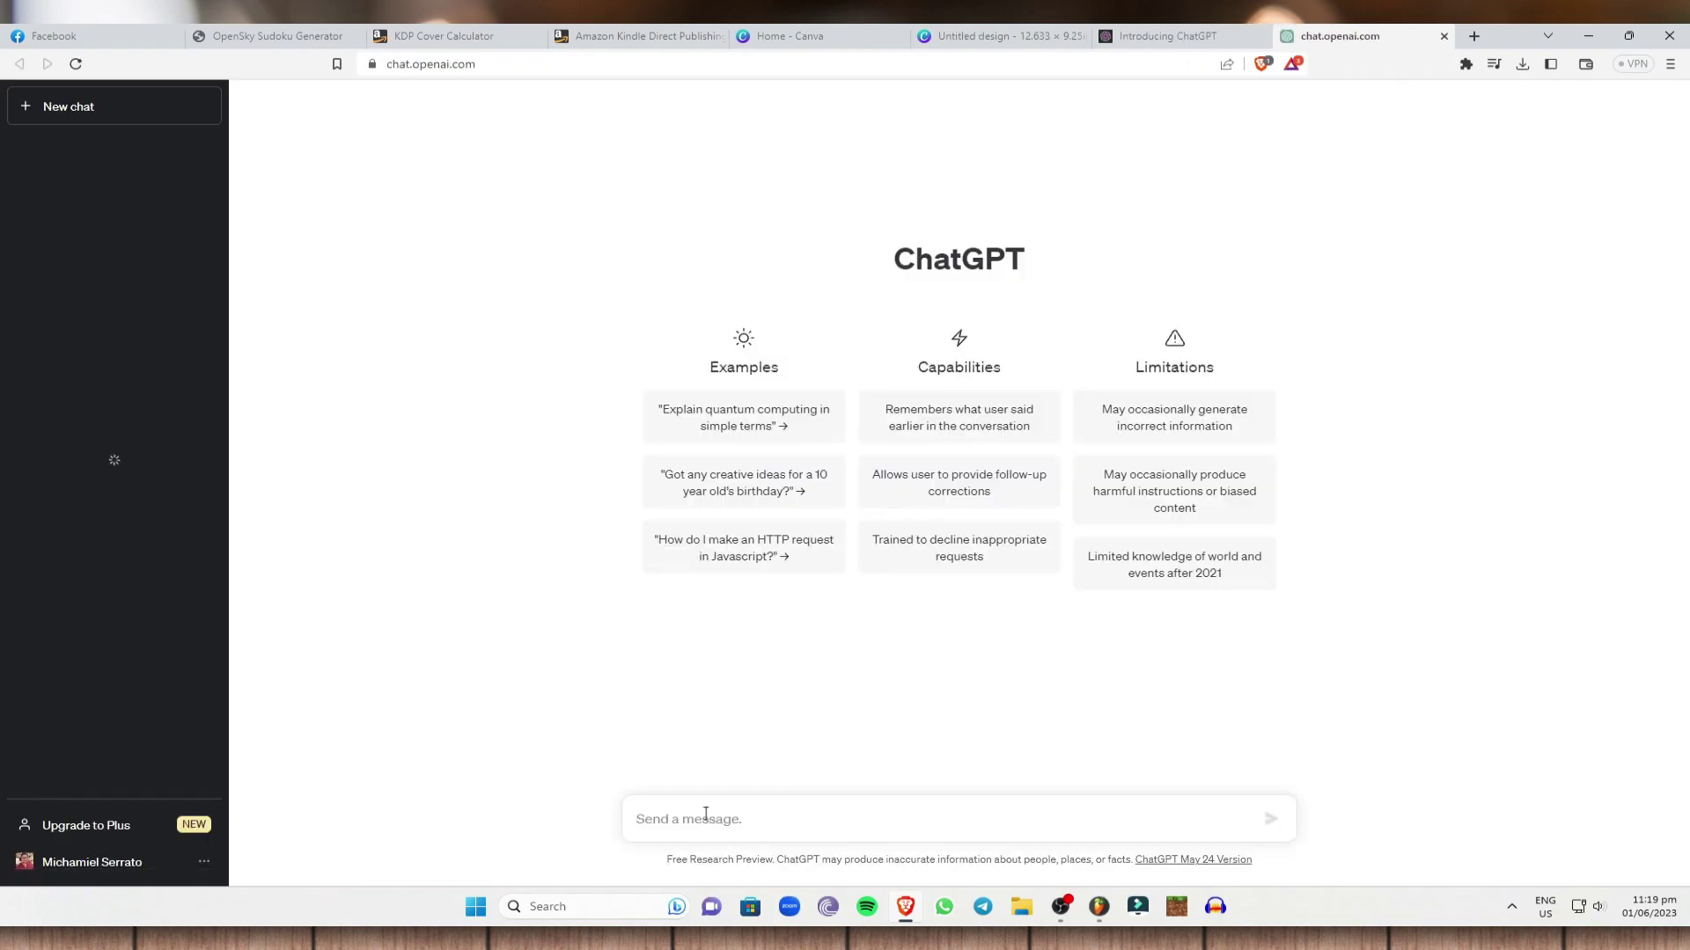
Step: Ask ChatGPT for a sudoku puzzle book title and copy the suggestion "Sudoku Mastermind: A Collection of Mind-Bending Puzzles"
text(can you give me a title about a sudoku puzzle book)
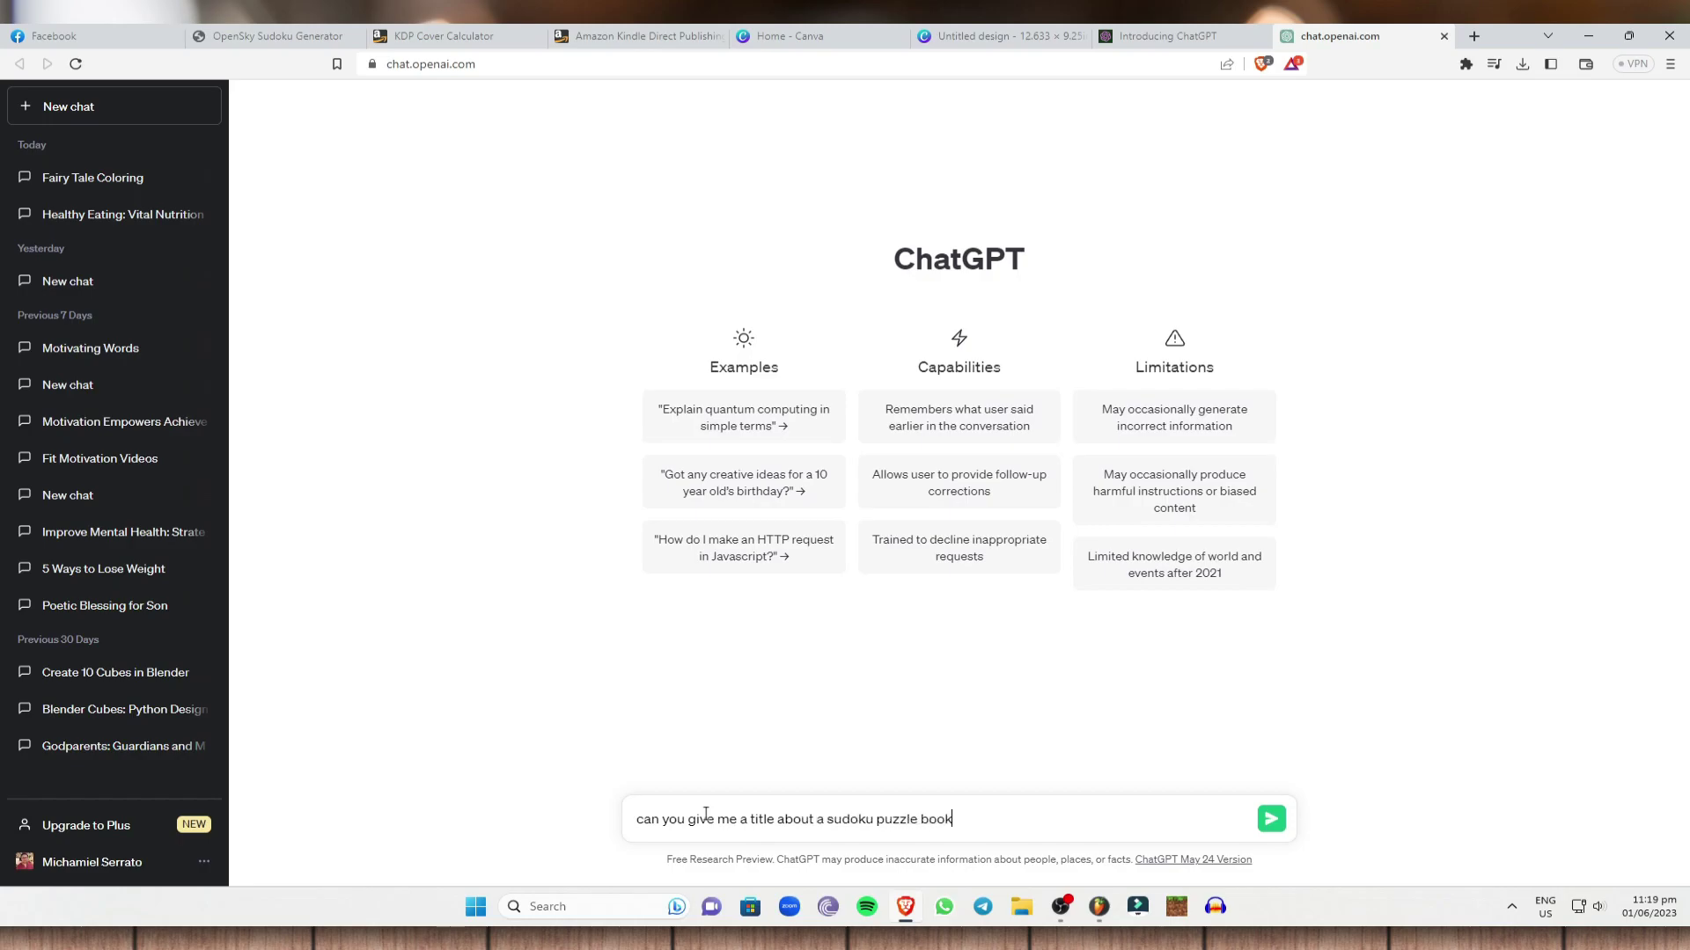
key(Return)
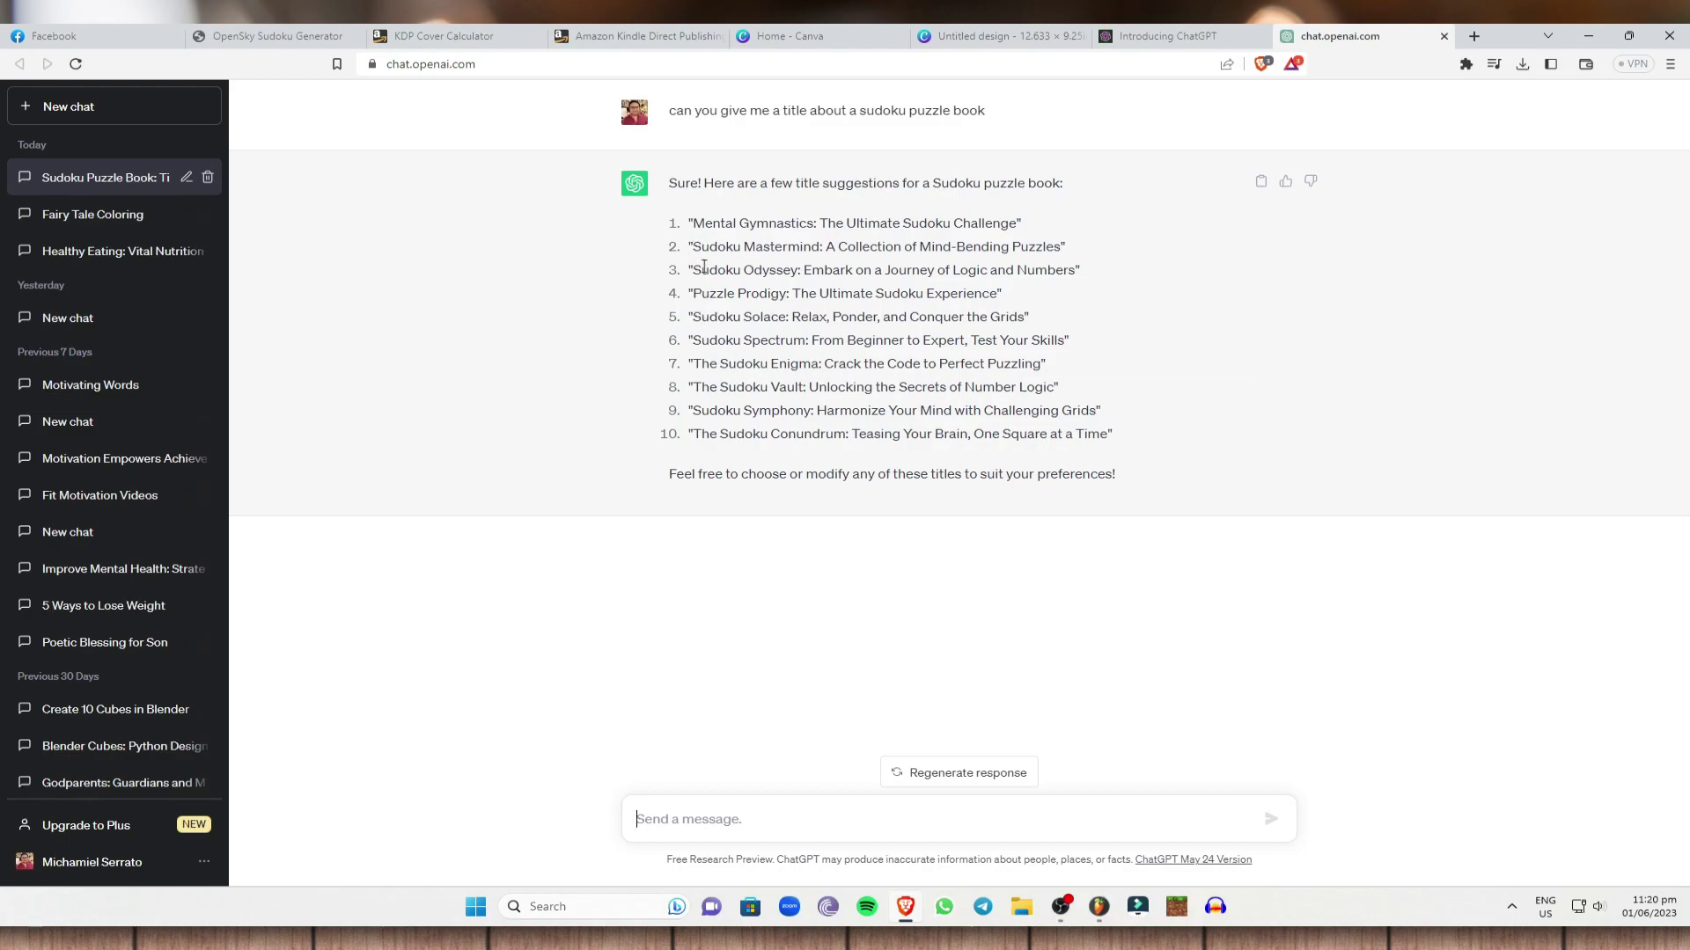
drag(692, 246, 1062, 246)
right_click(1016, 247)
click(1078, 264)
Step: Add a heading to the Canva cover design and replace its placeholder with the copied title "Sudoku Mastermind: A Collection of Mind-Bending Puzzles"
click(995, 36)
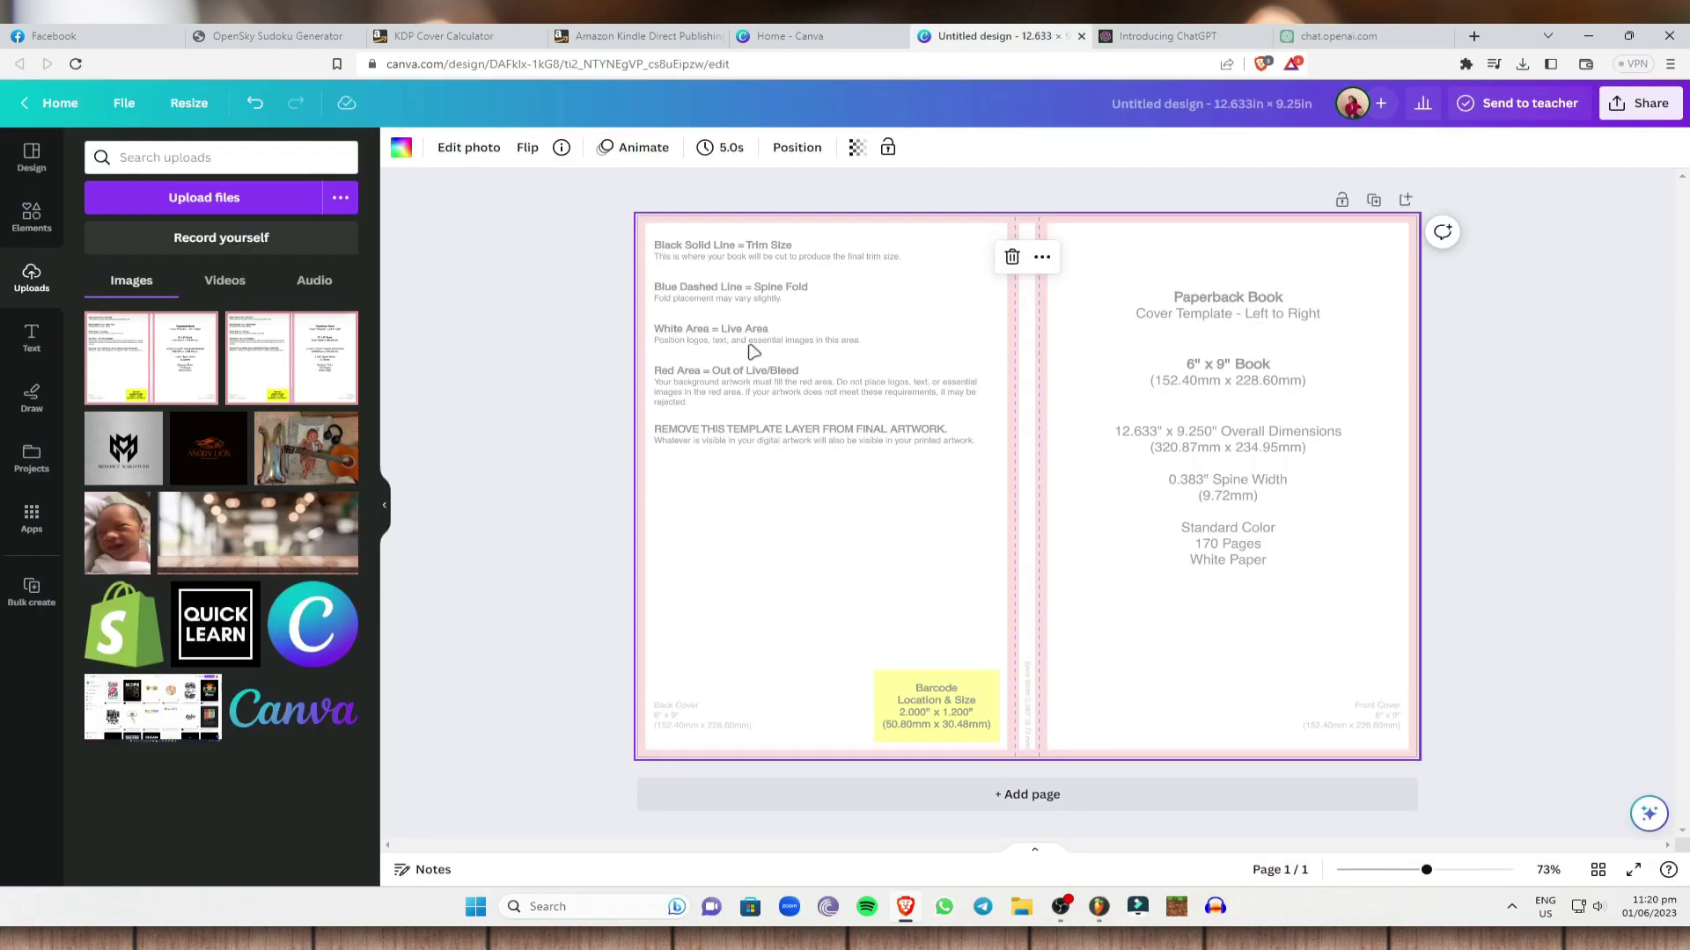
click(32, 337)
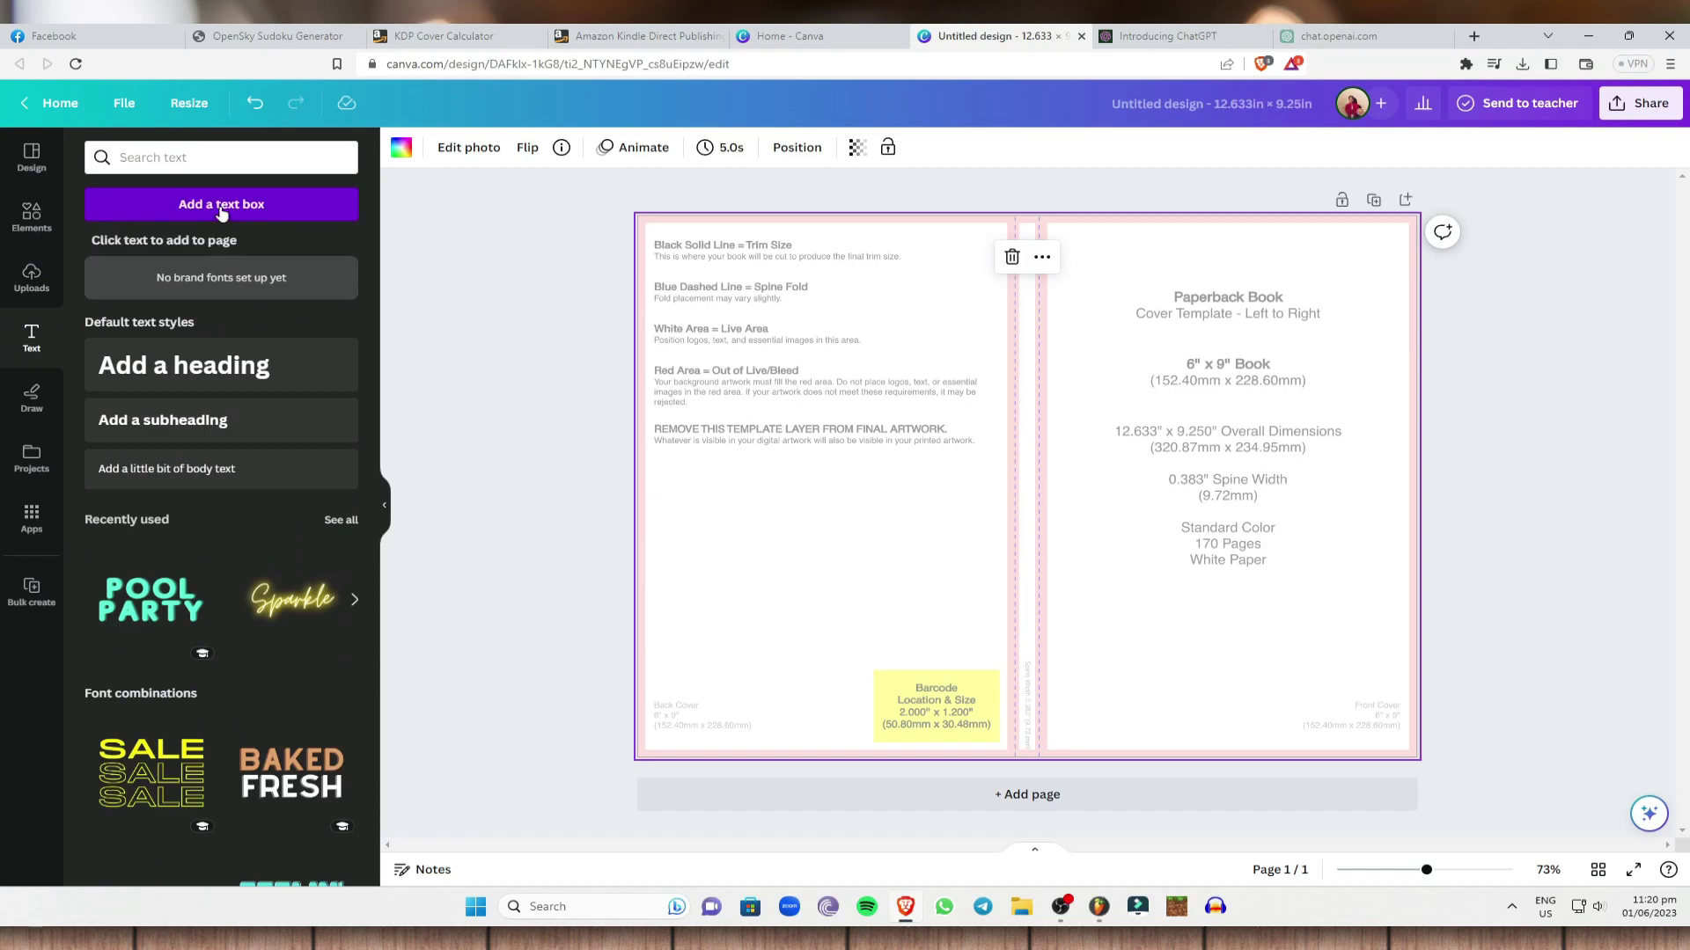
click(180, 368)
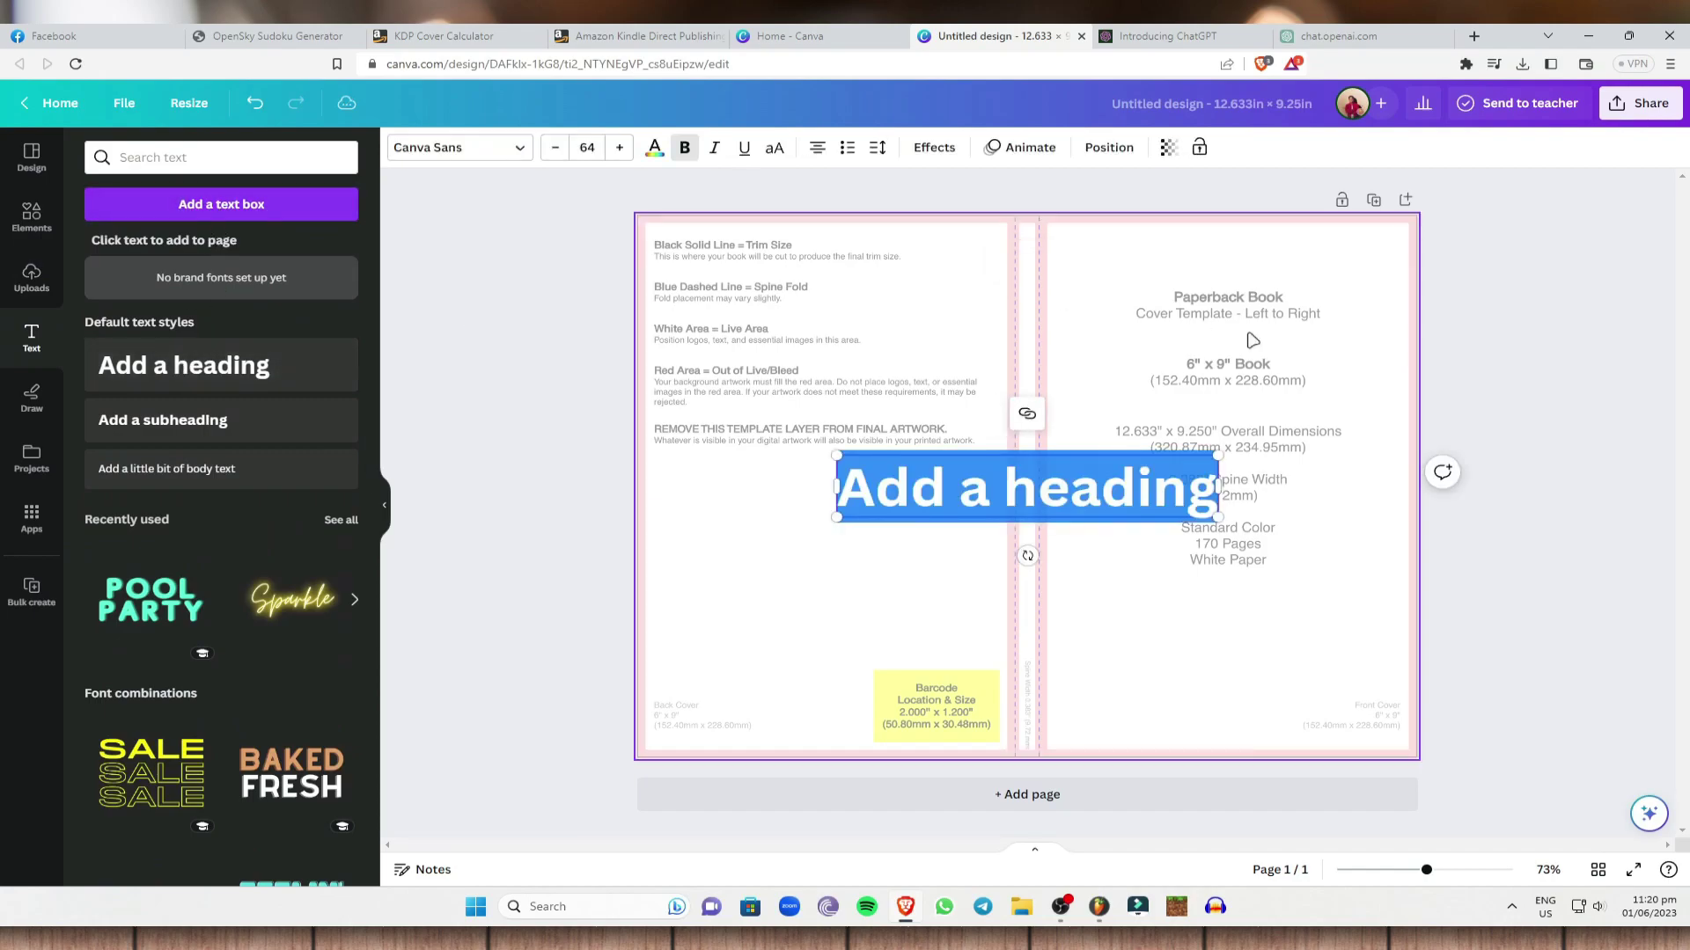
click(1064, 473)
right_click(1065, 472)
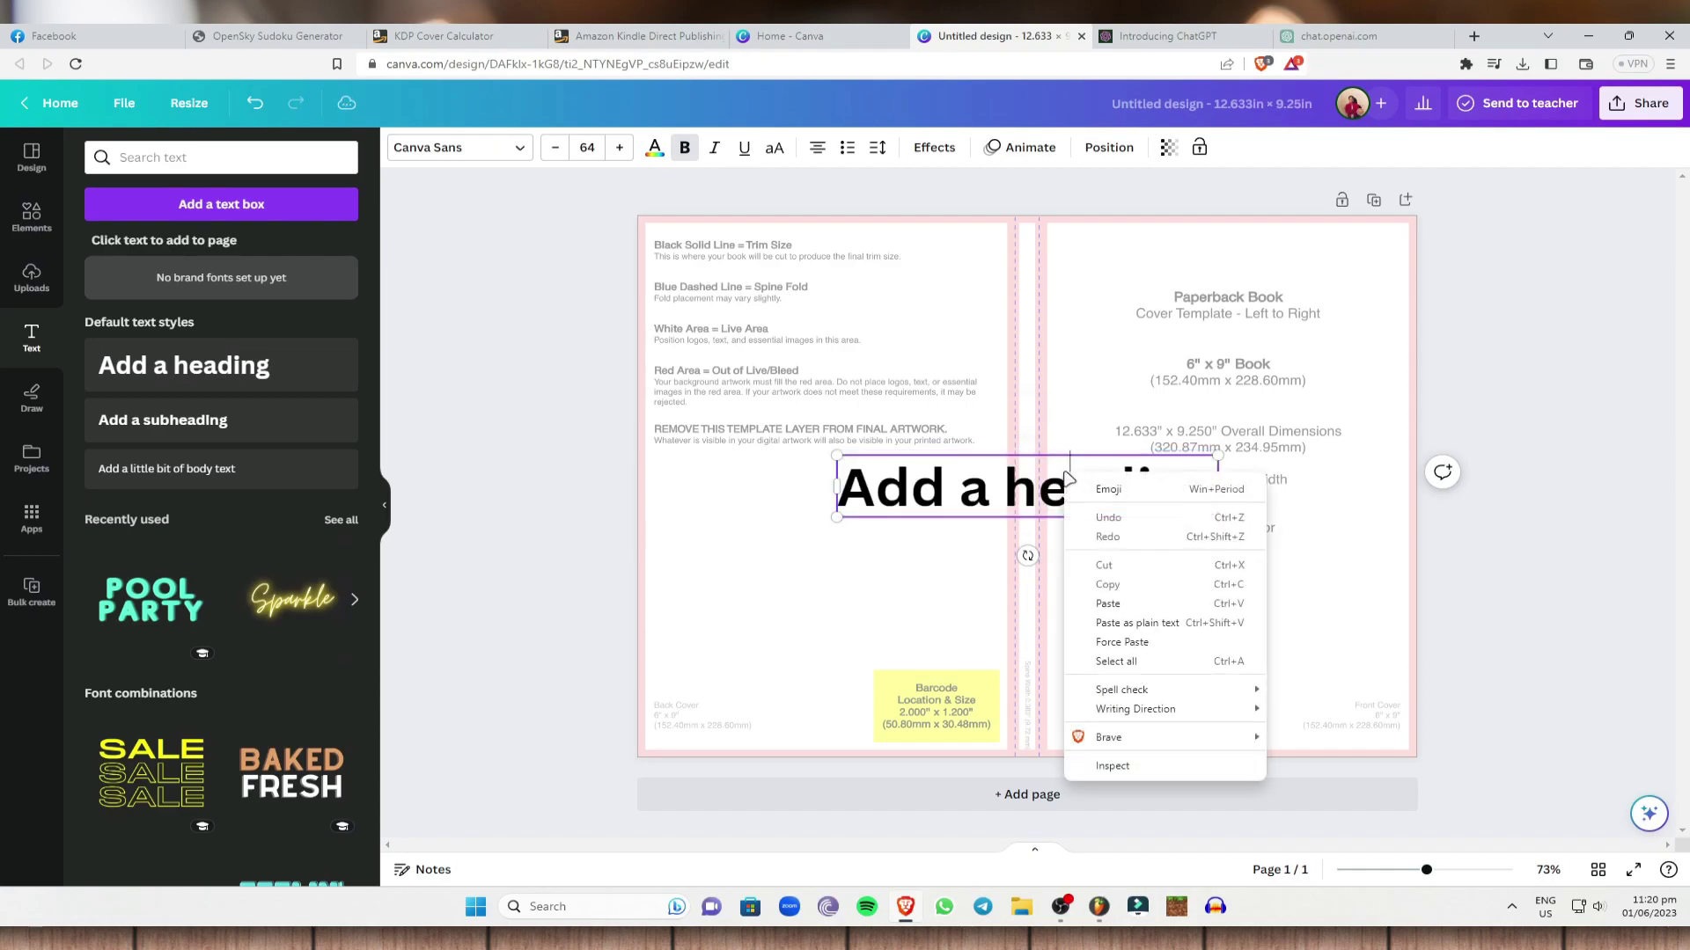
click(1091, 484)
drag(843, 485, 1223, 502)
key(BackSpace)
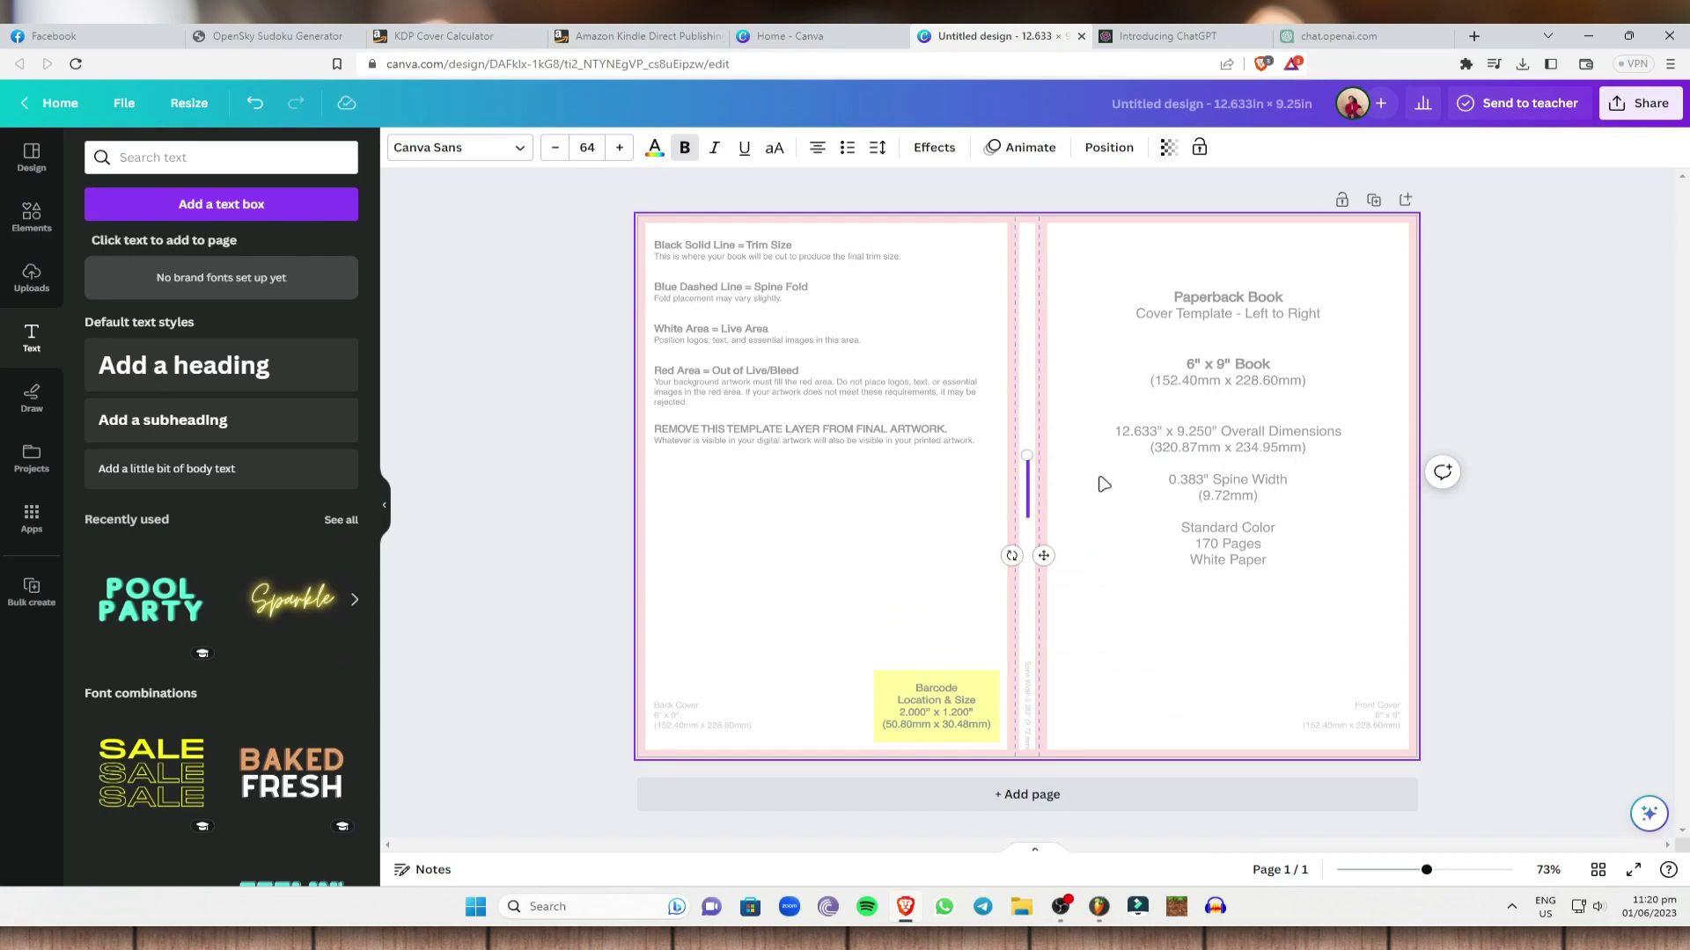
drag(1032, 480, 1043, 484)
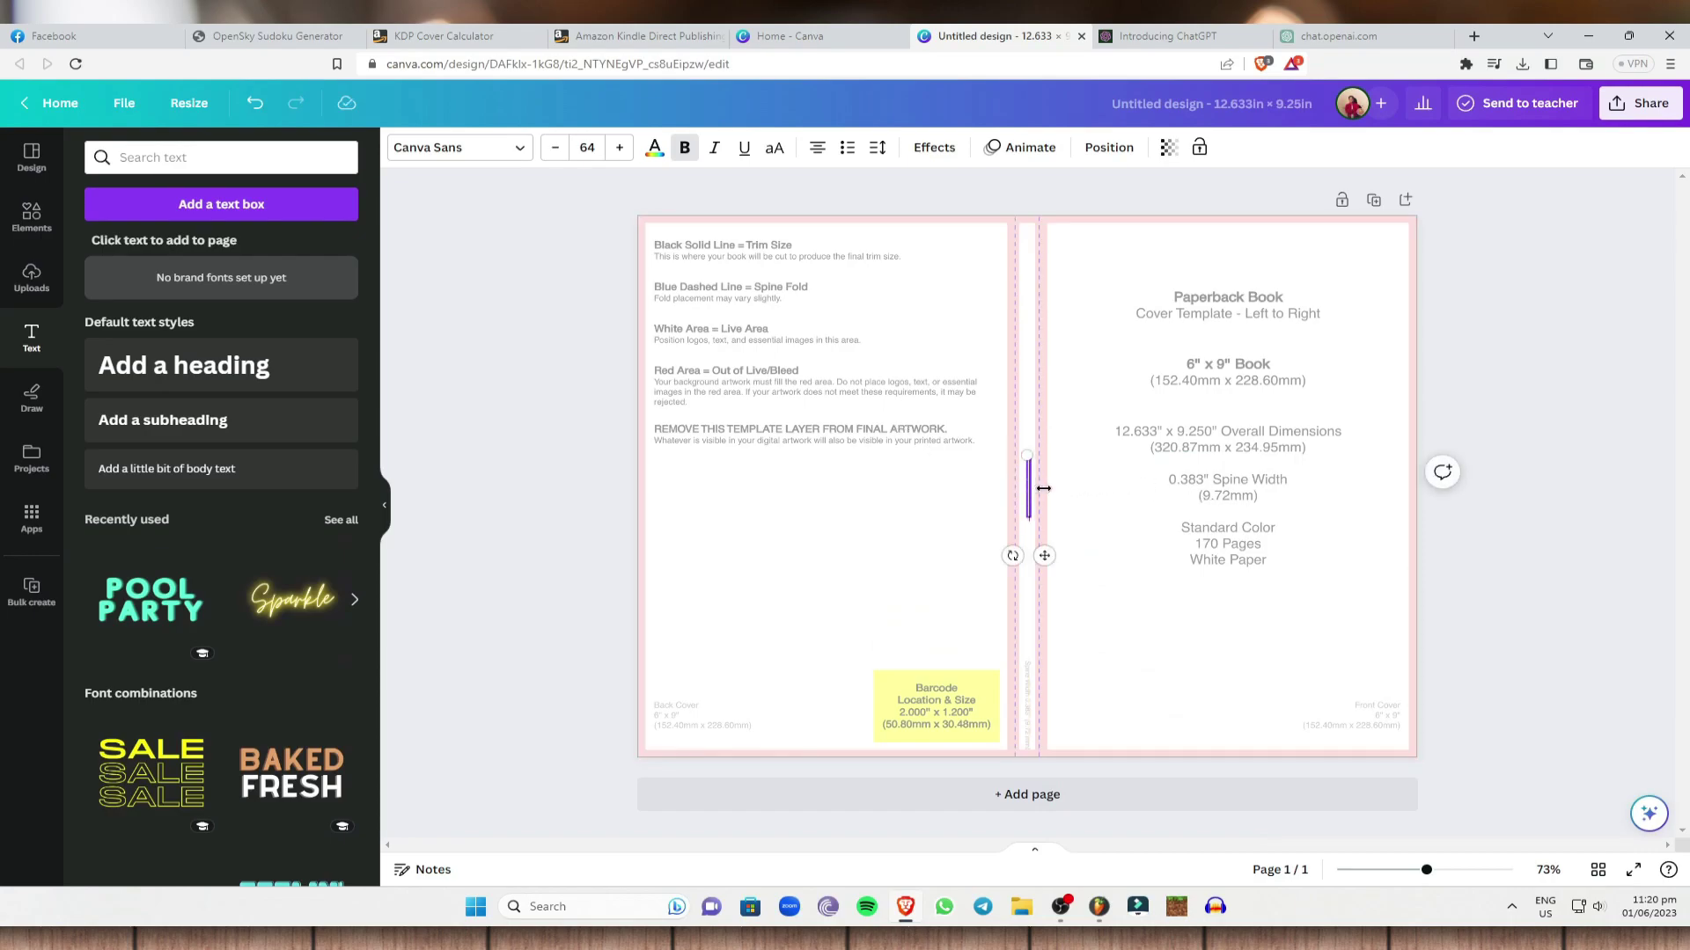
right_click(1033, 484)
click(1117, 618)
Step: Widen the title's text box, scale the text down to about size 22, and place it near the top of the front cover
drag(1060, 533, 1673, 499)
drag(1568, 629, 1201, 515)
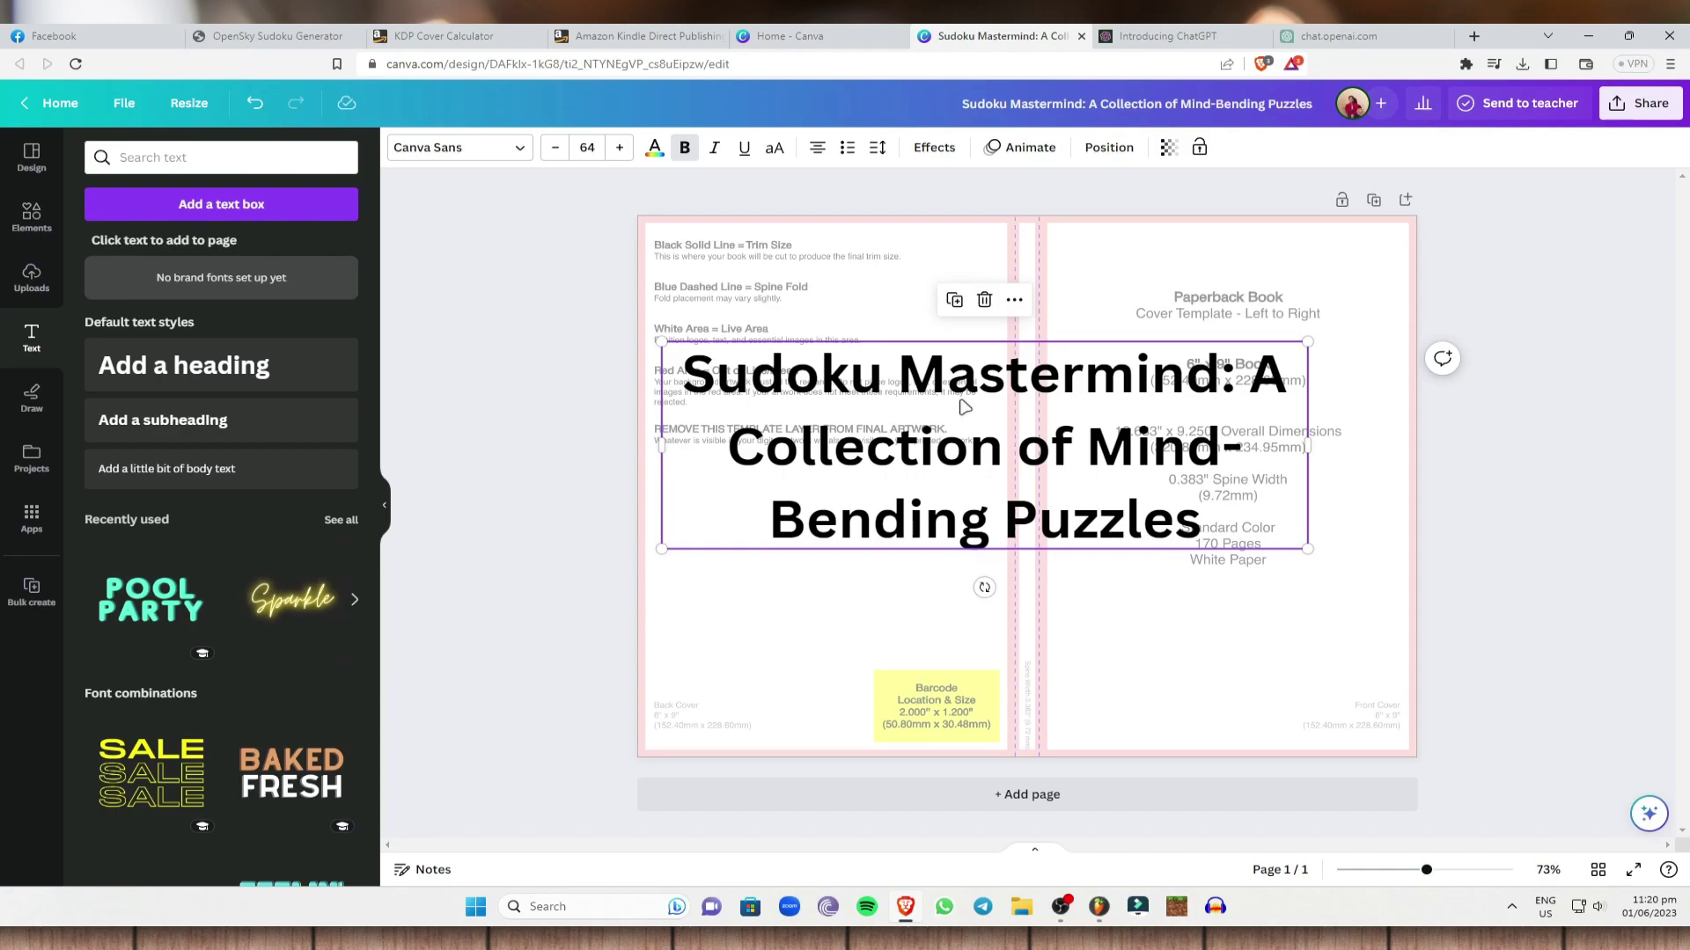
drag(1308, 548, 1004, 373)
click(769, 367)
drag(769, 368, 1156, 305)
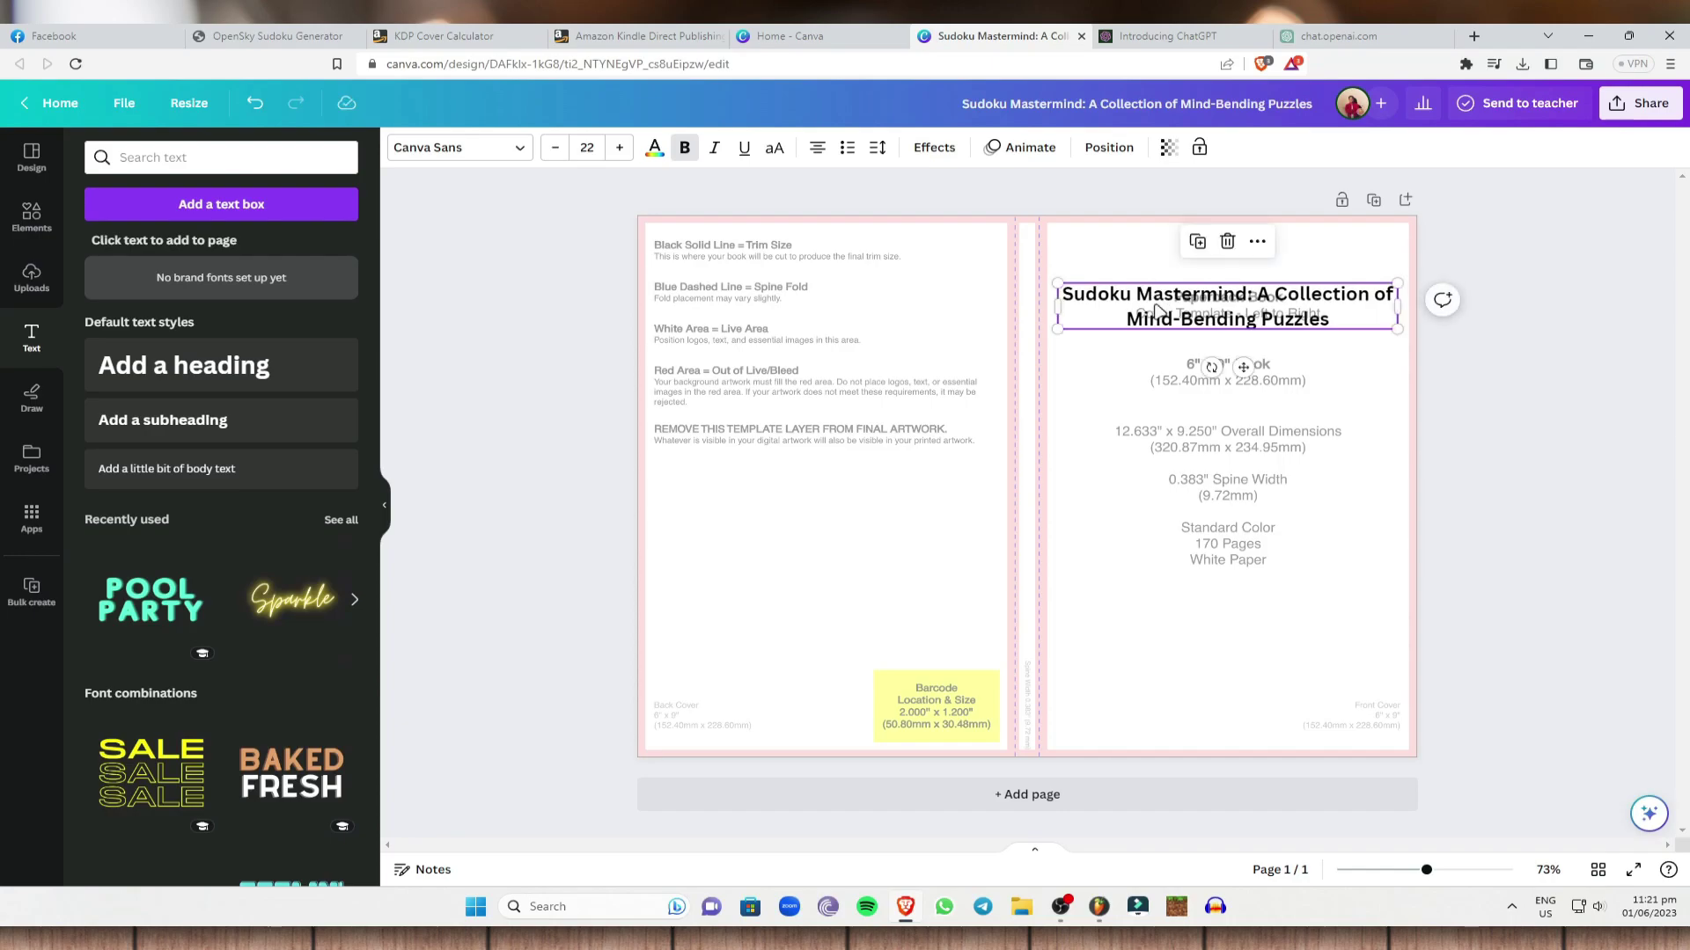
Step: Recolor the title from the default solid colors to dark blue #004aad, applying the change to all matching elements
click(653, 149)
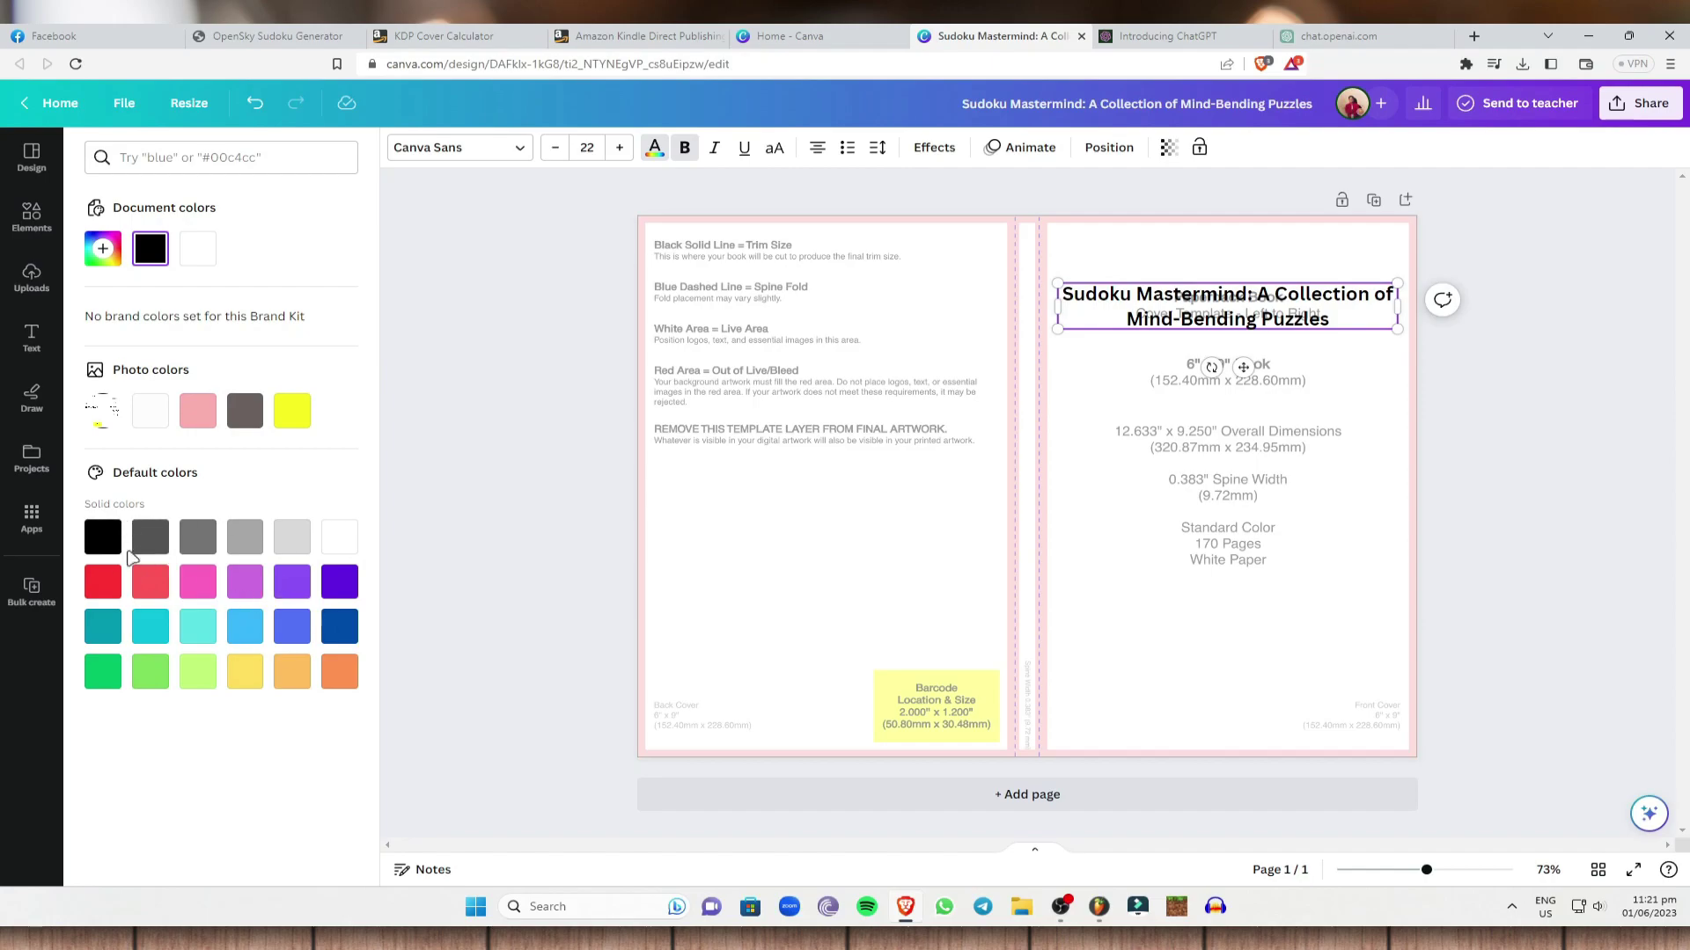
click(340, 625)
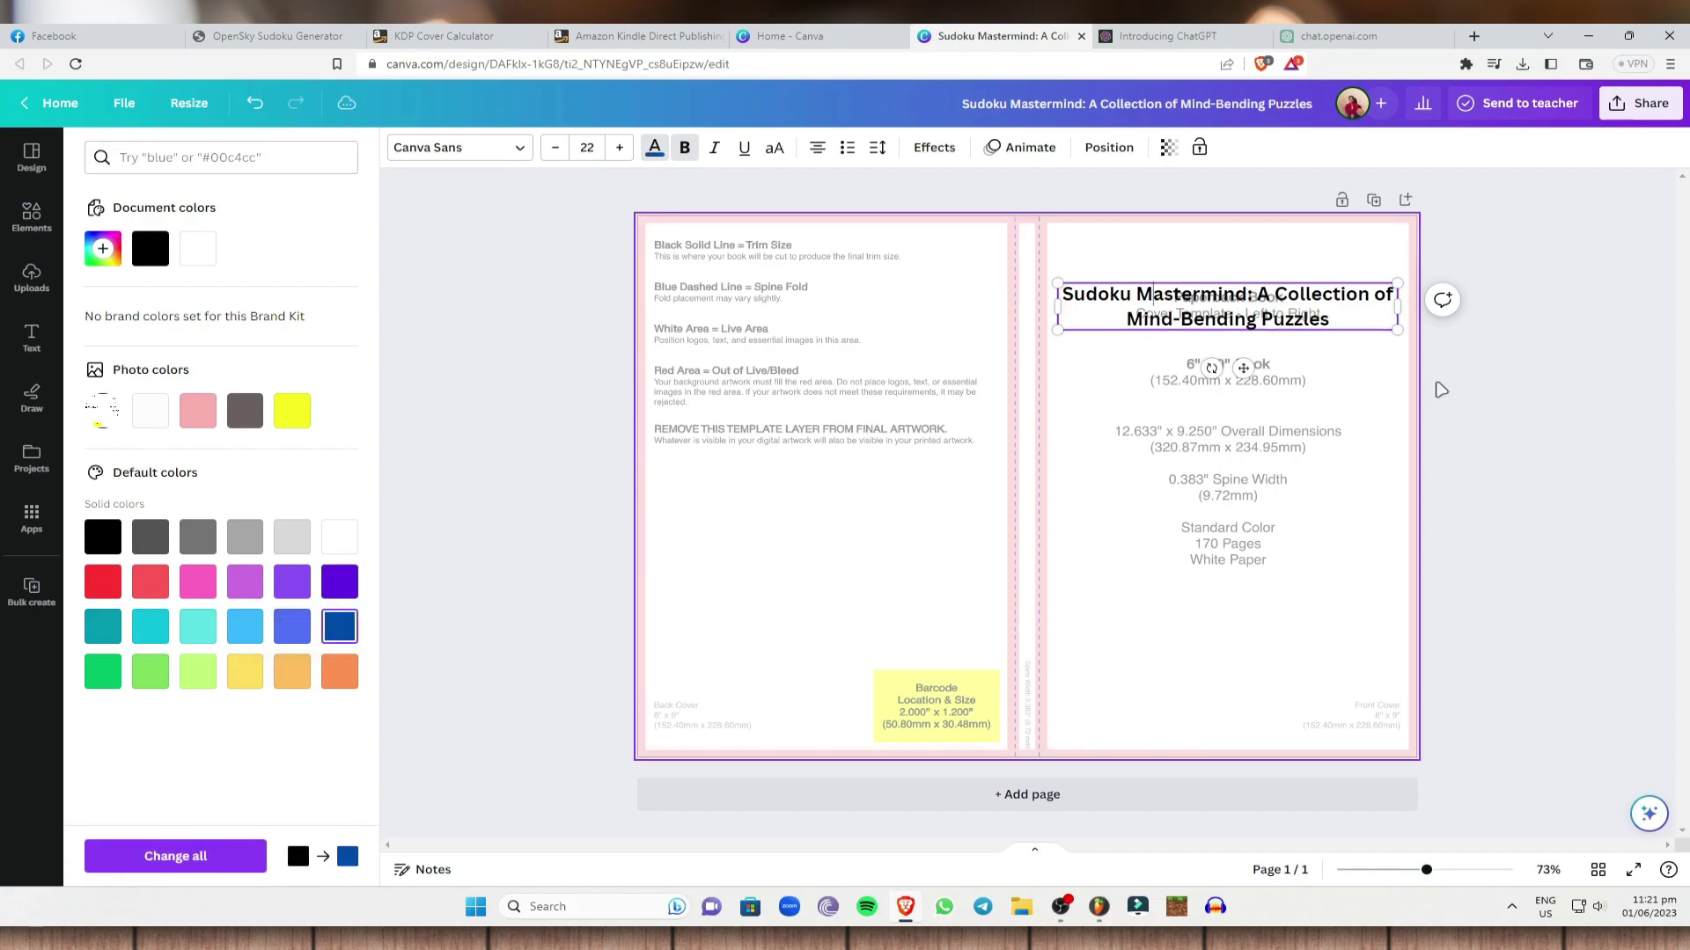
click(216, 858)
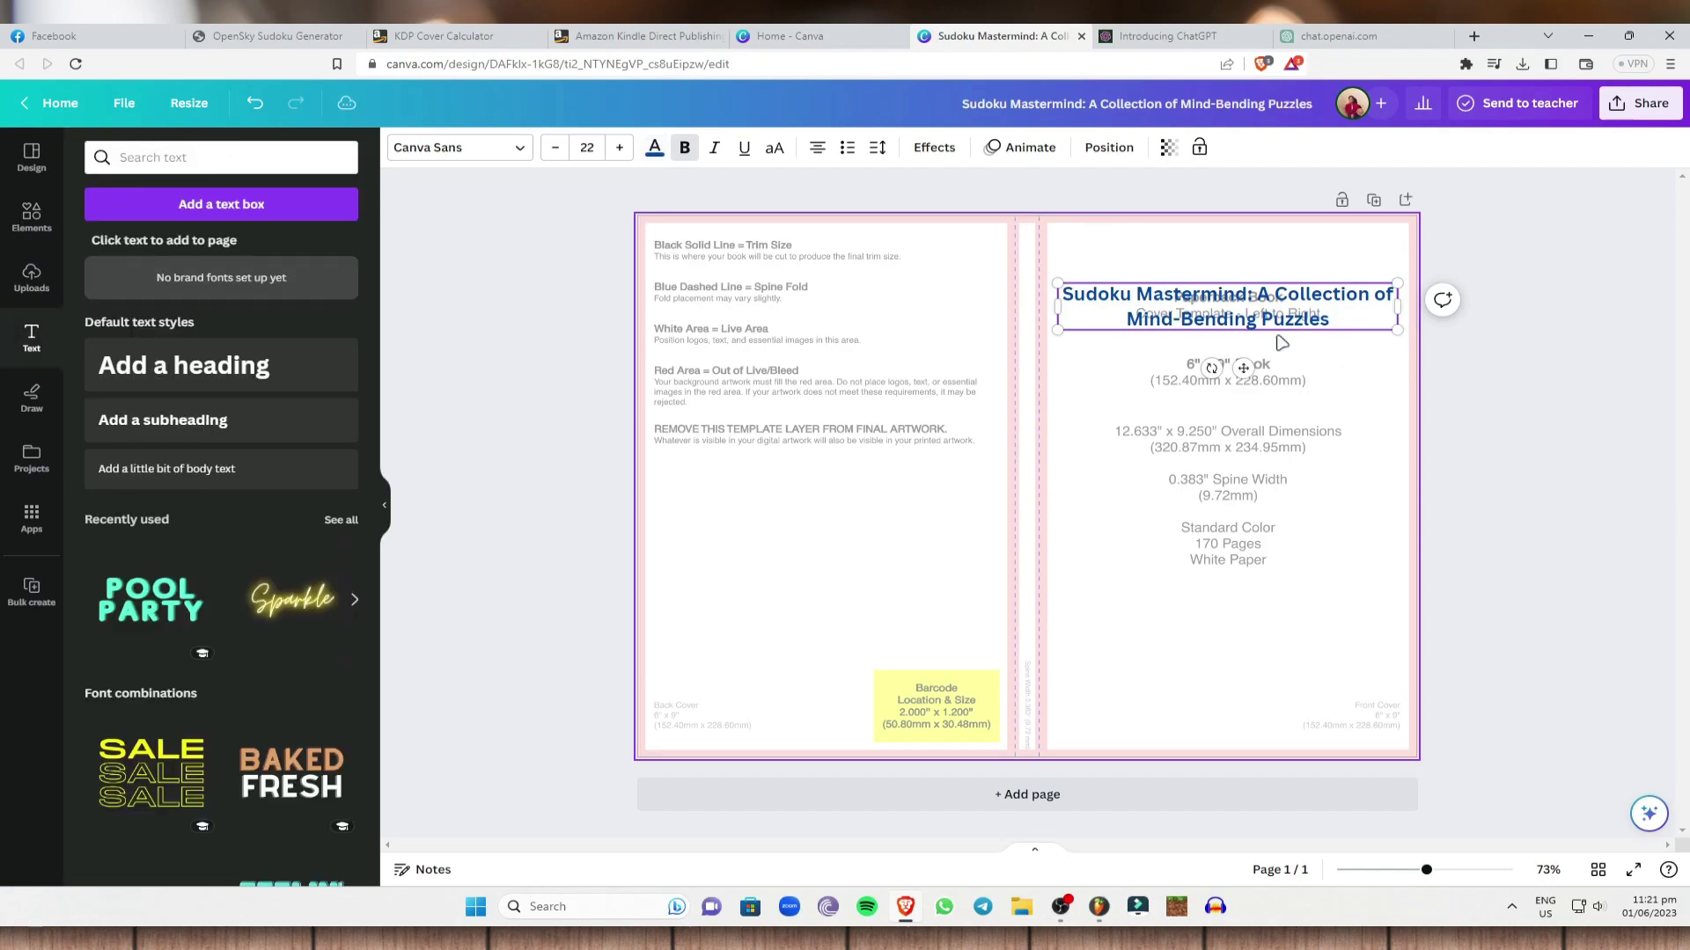
click(1546, 307)
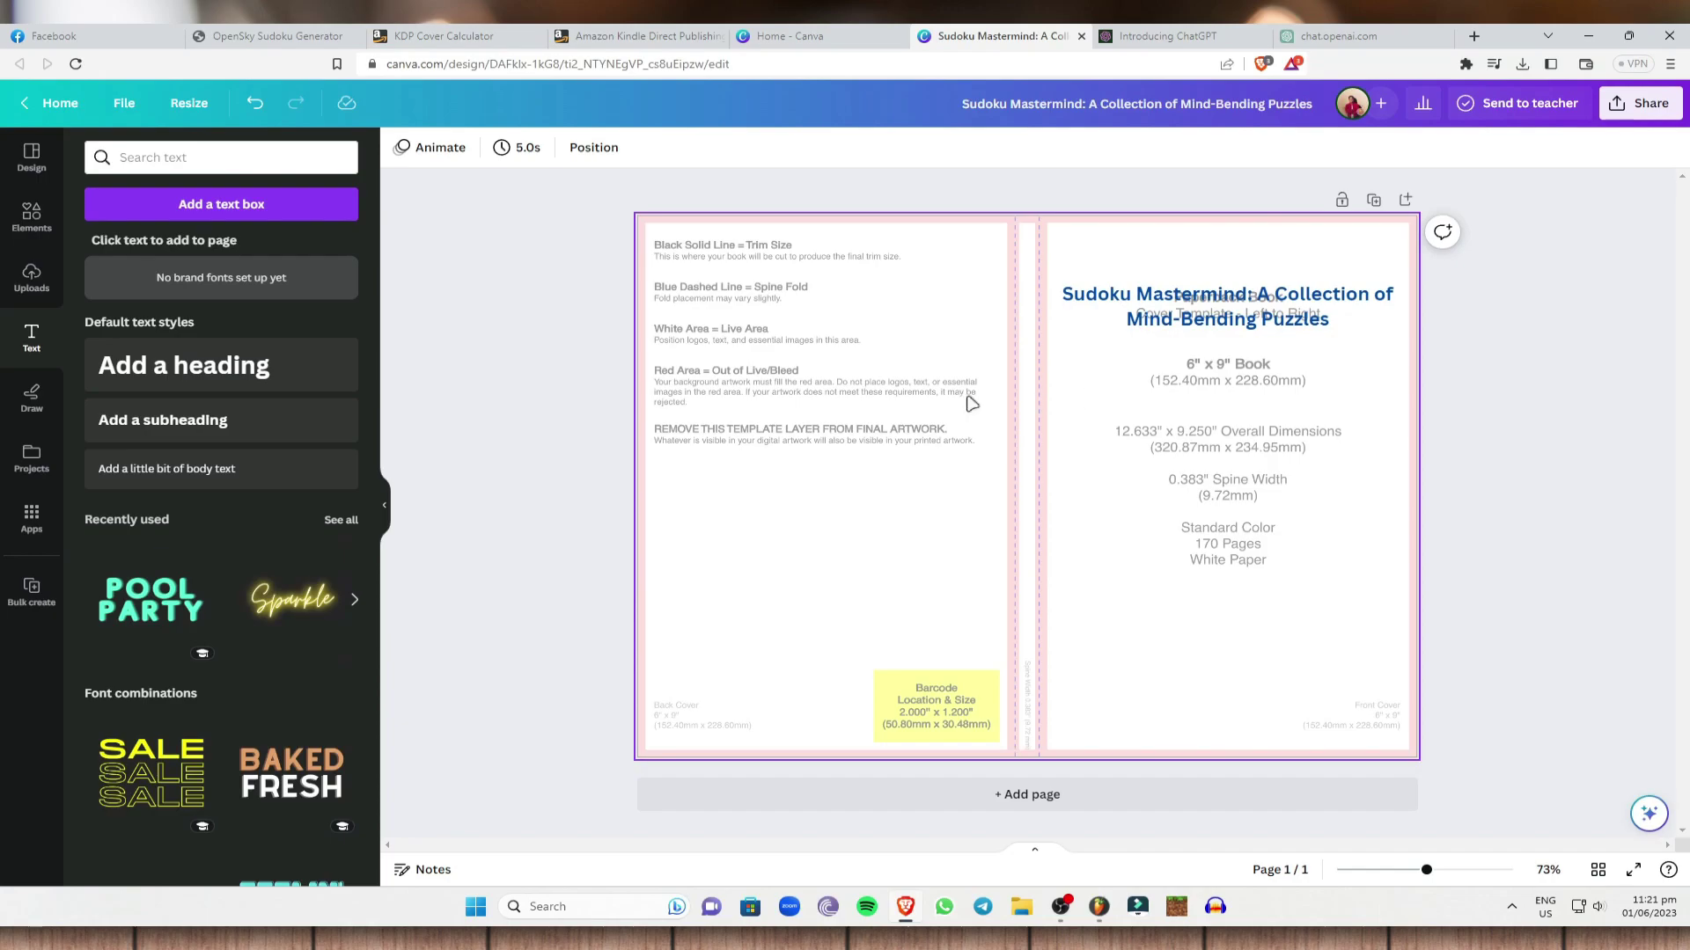
Step: Search the Canva elements for "sudoku" and limit the results to graphics
click(31, 215)
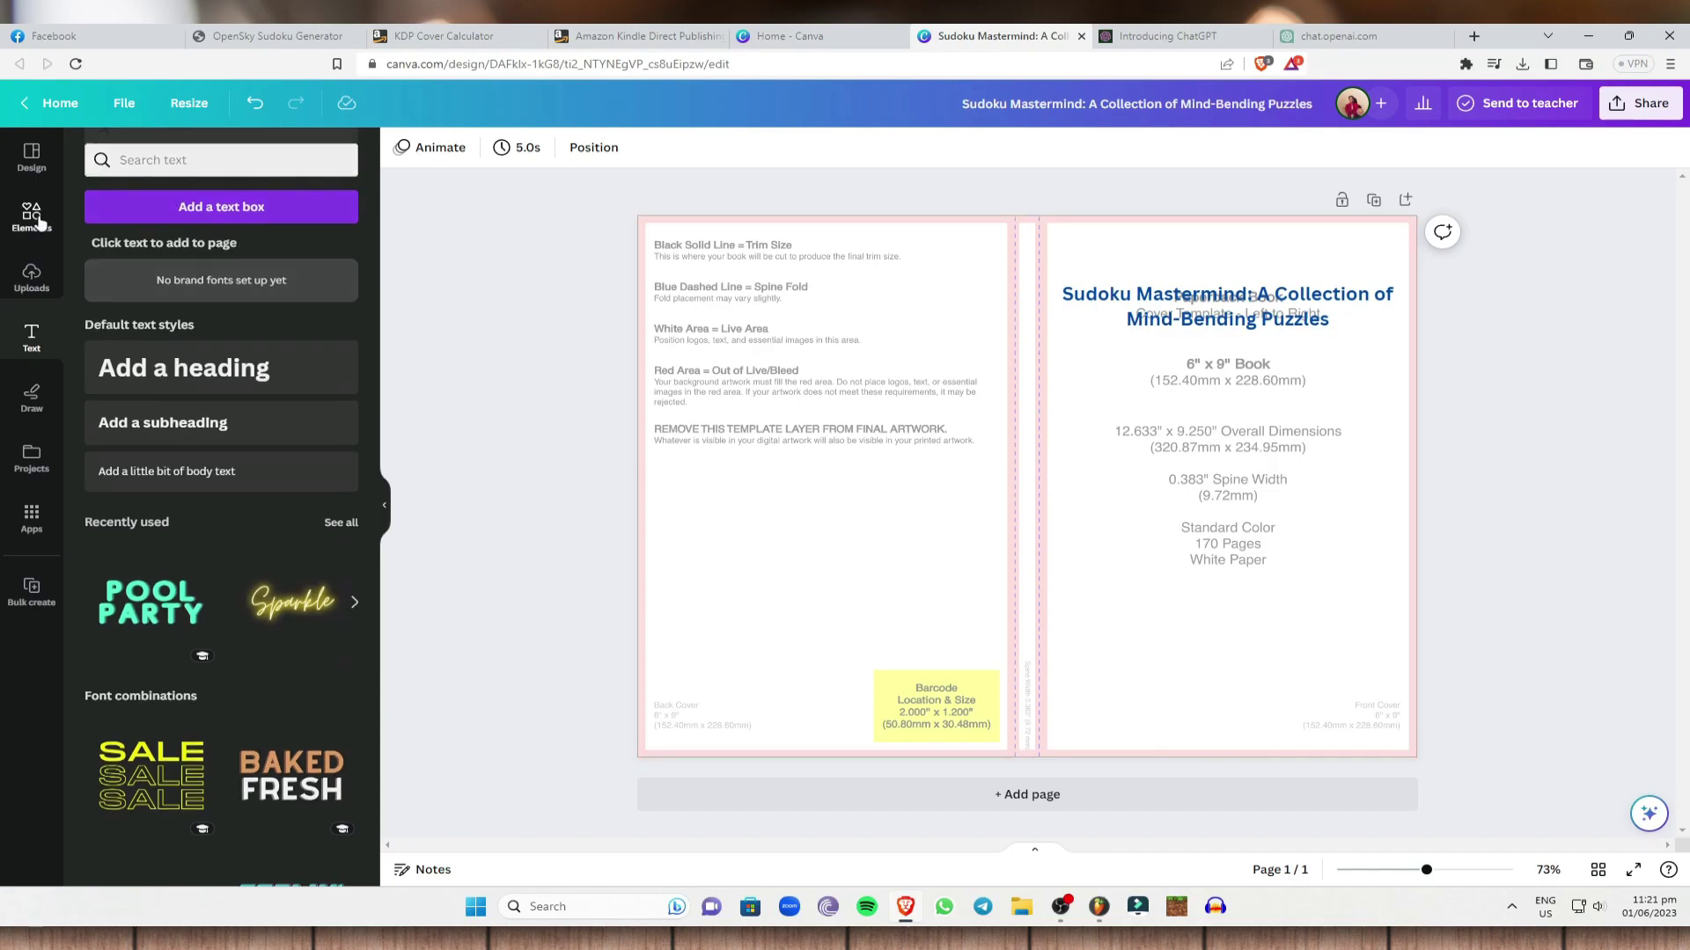
click(175, 156)
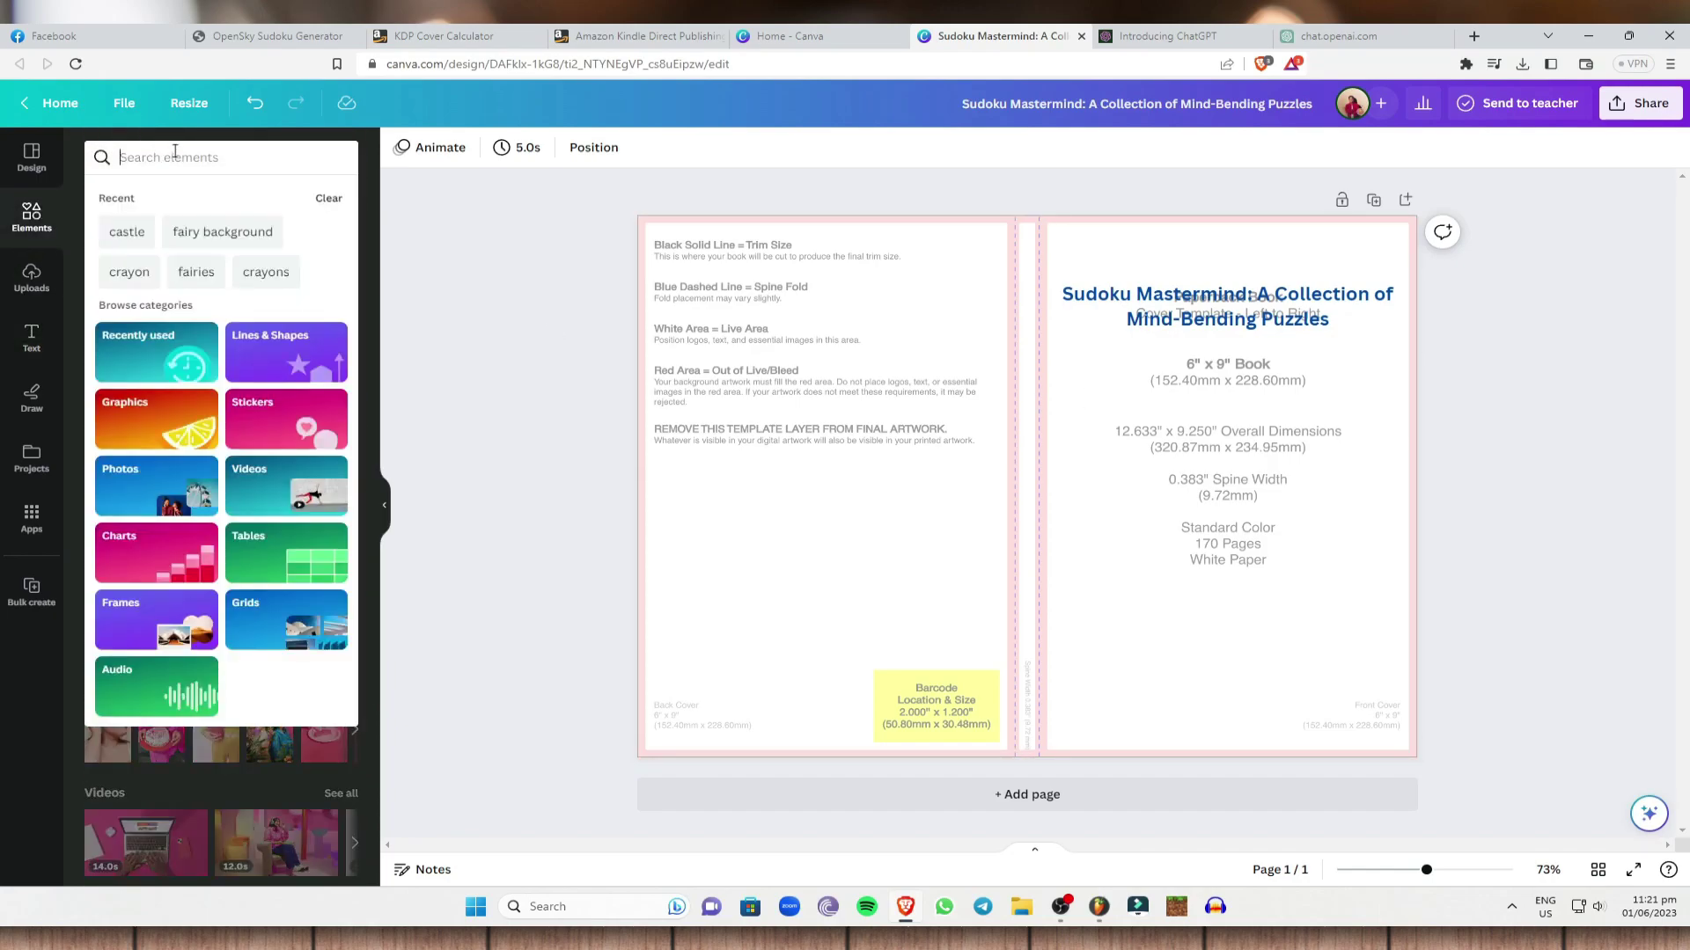
text(sudoku)
key(Return)
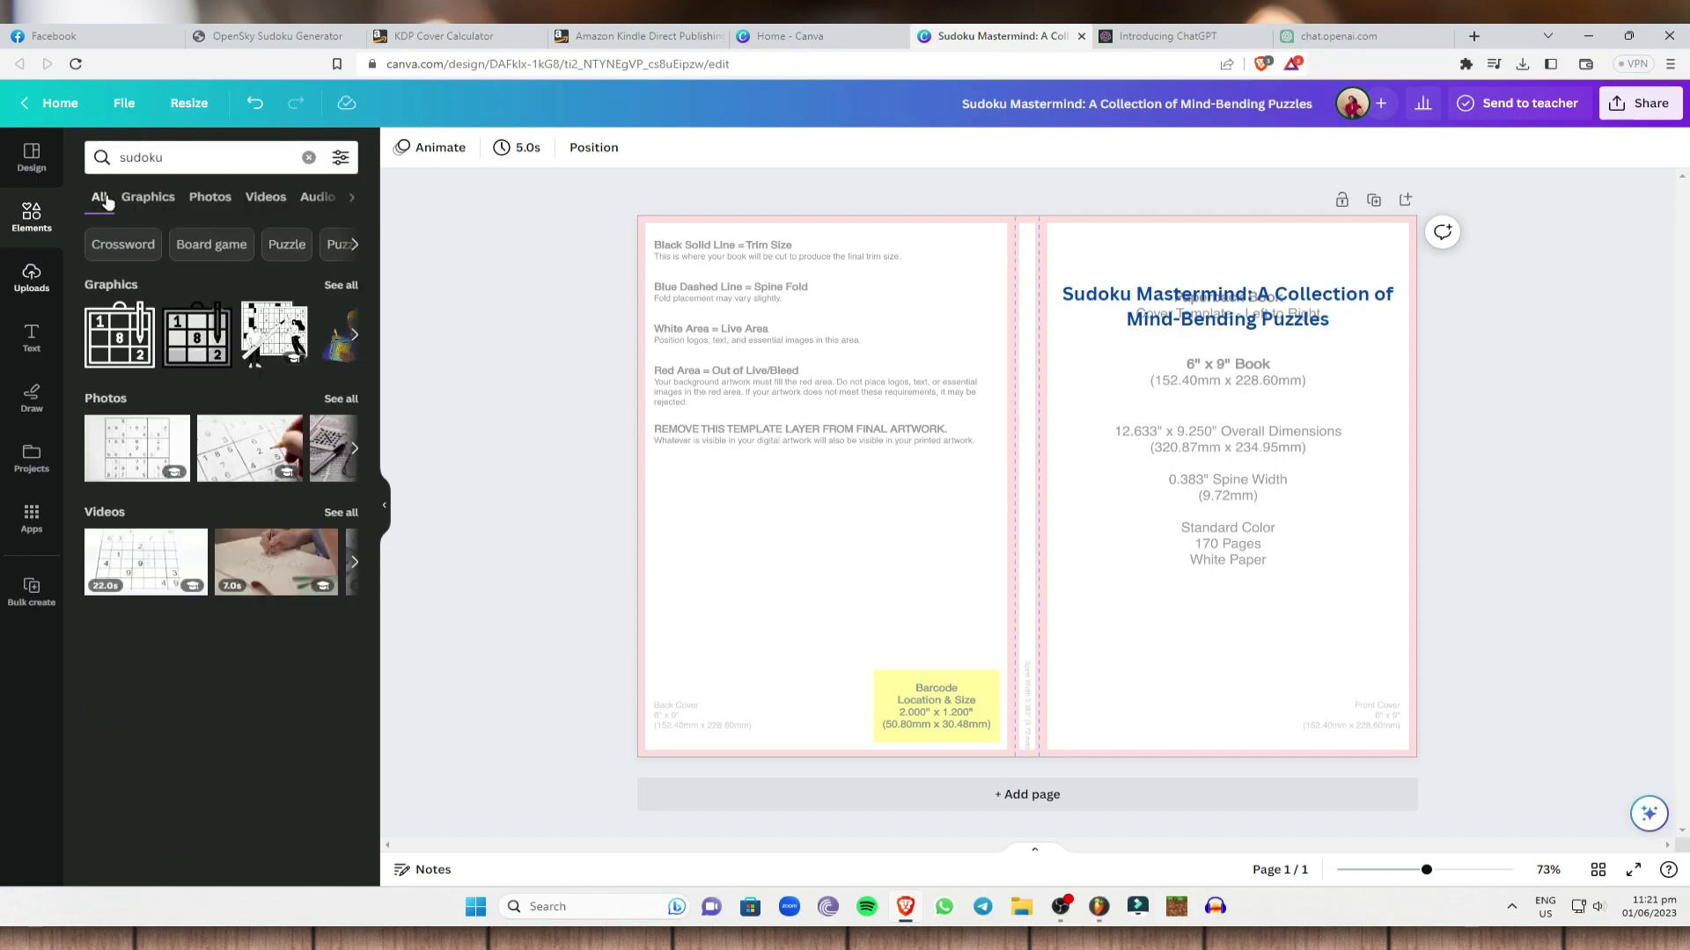
click(156, 203)
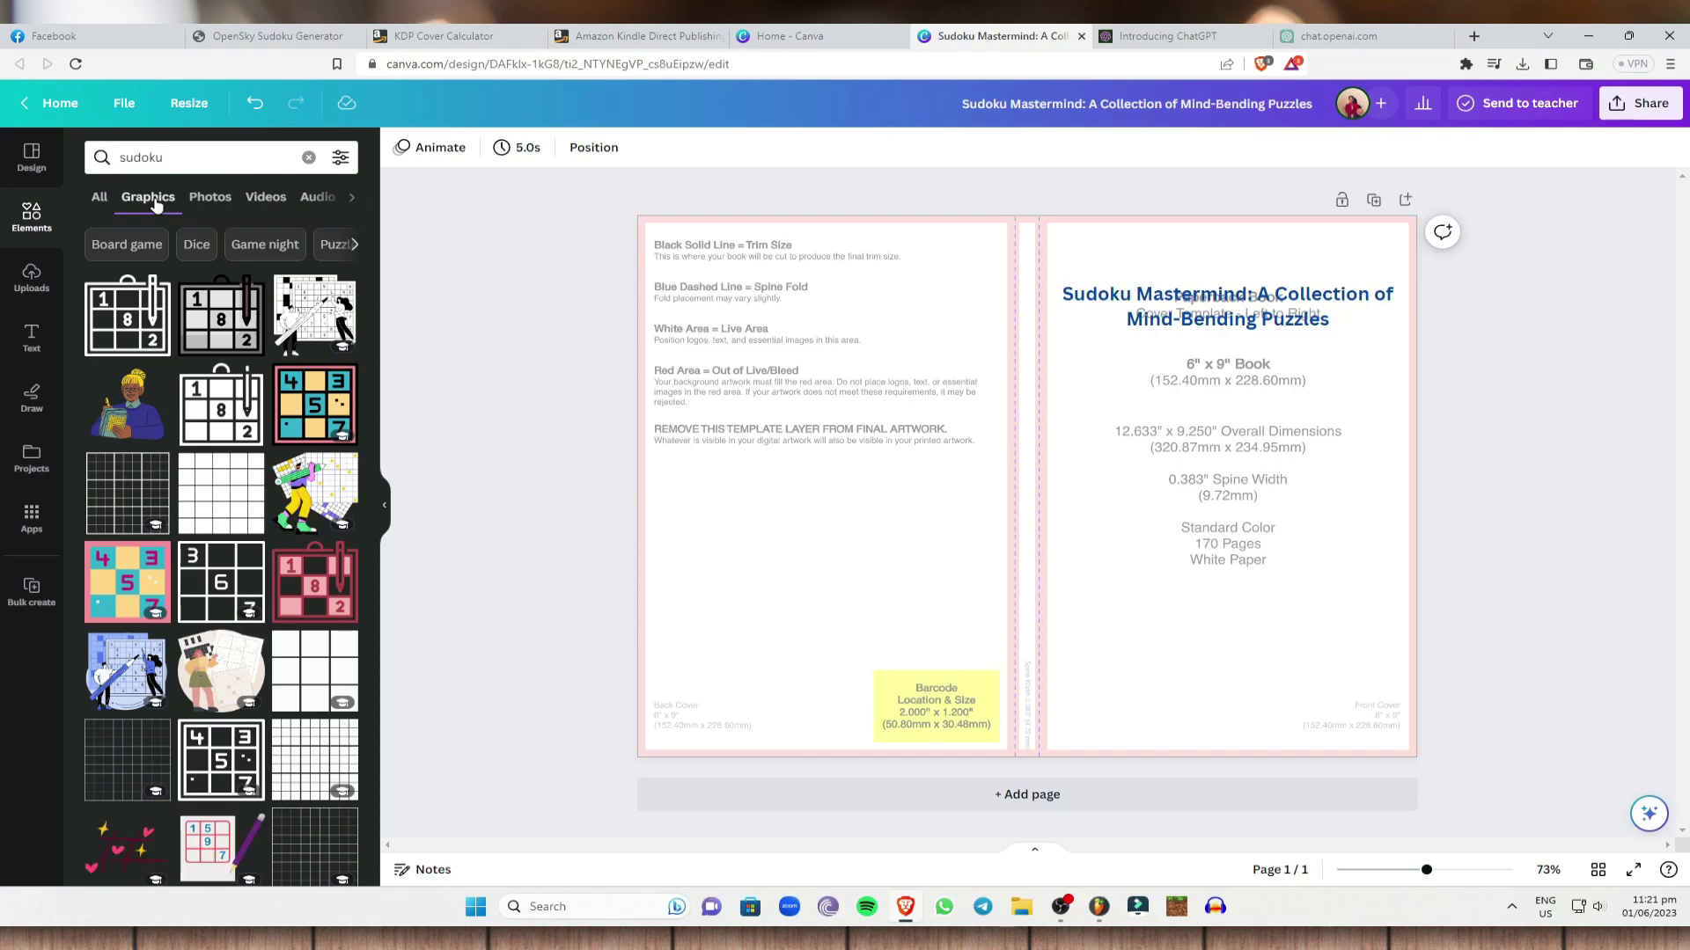
Step: Add the black-and-white graphic of two people with a giant pencil, then enlarge and center it below the front cover title
click(306, 313)
drag(1018, 489, 1163, 488)
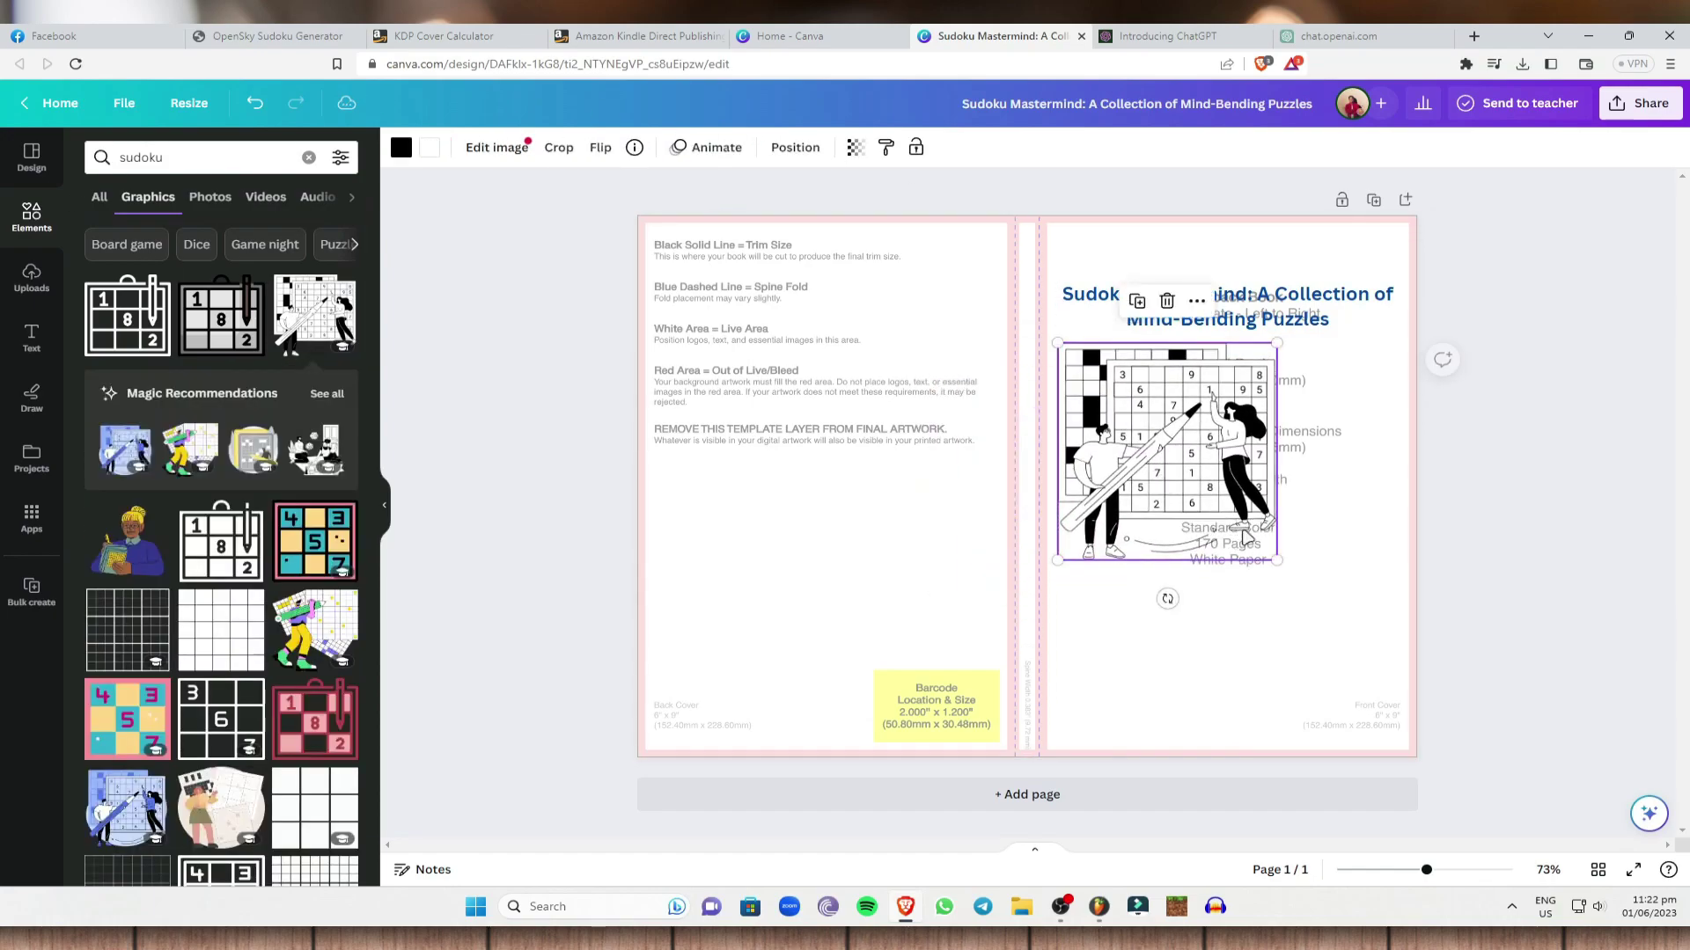
drag(1282, 580, 1361, 643)
drag(1228, 499, 1245, 499)
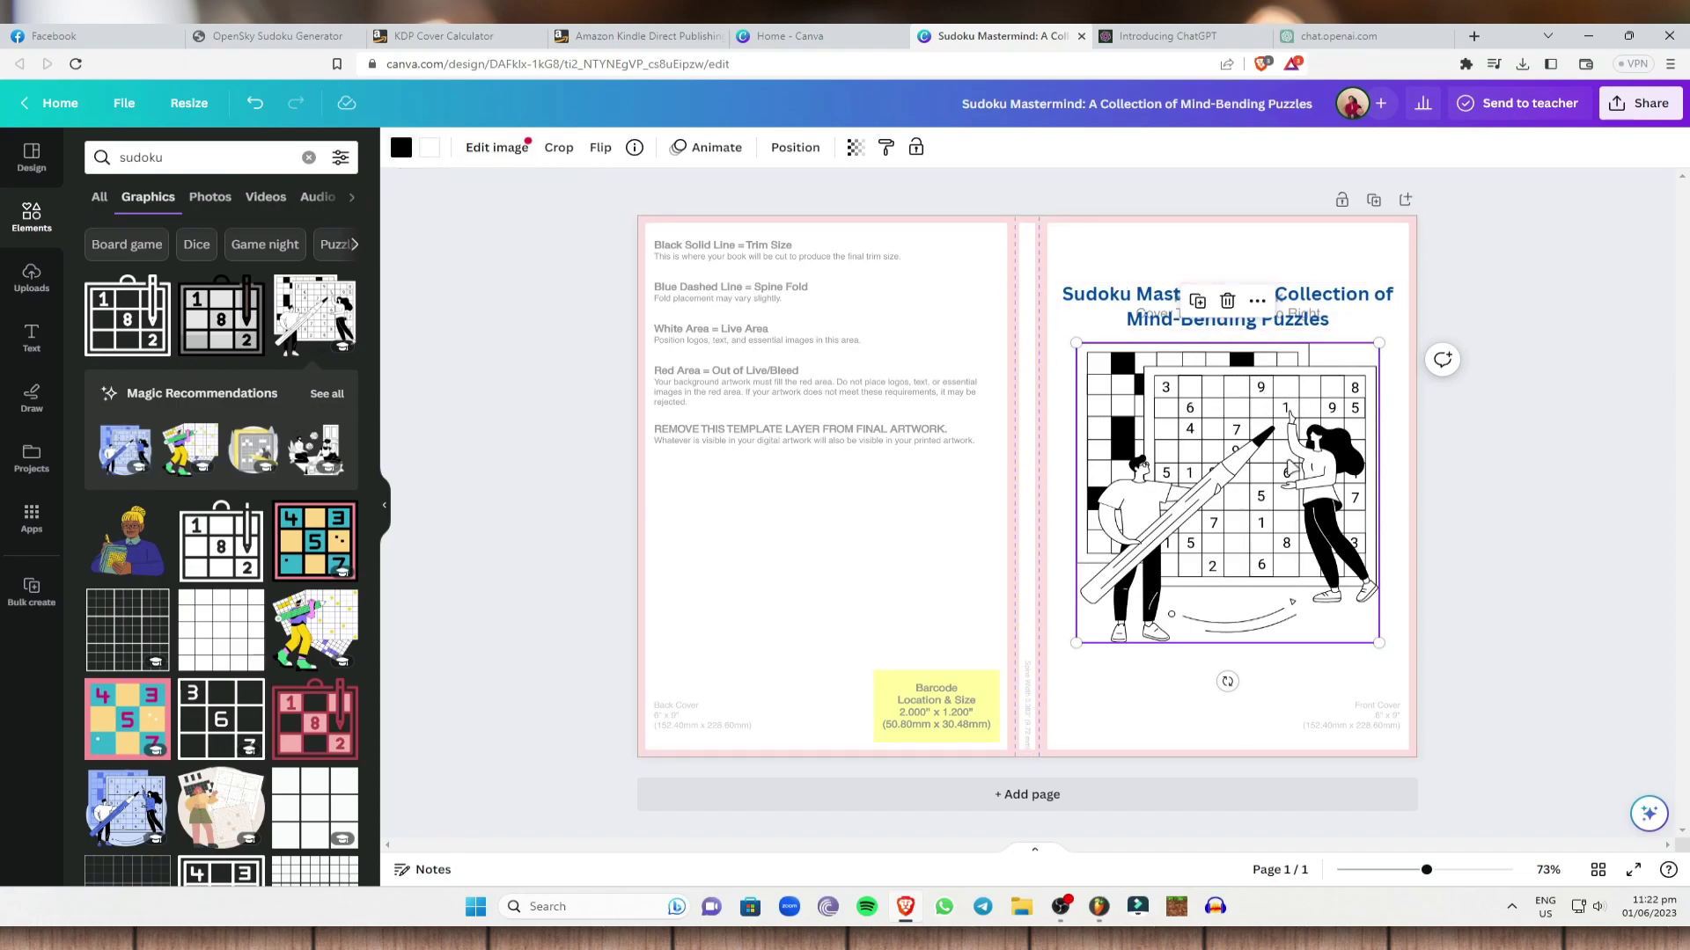
Step: Recolor the sudoku illustration's black parts to dark blue #004aad and its white parts to black
click(400, 147)
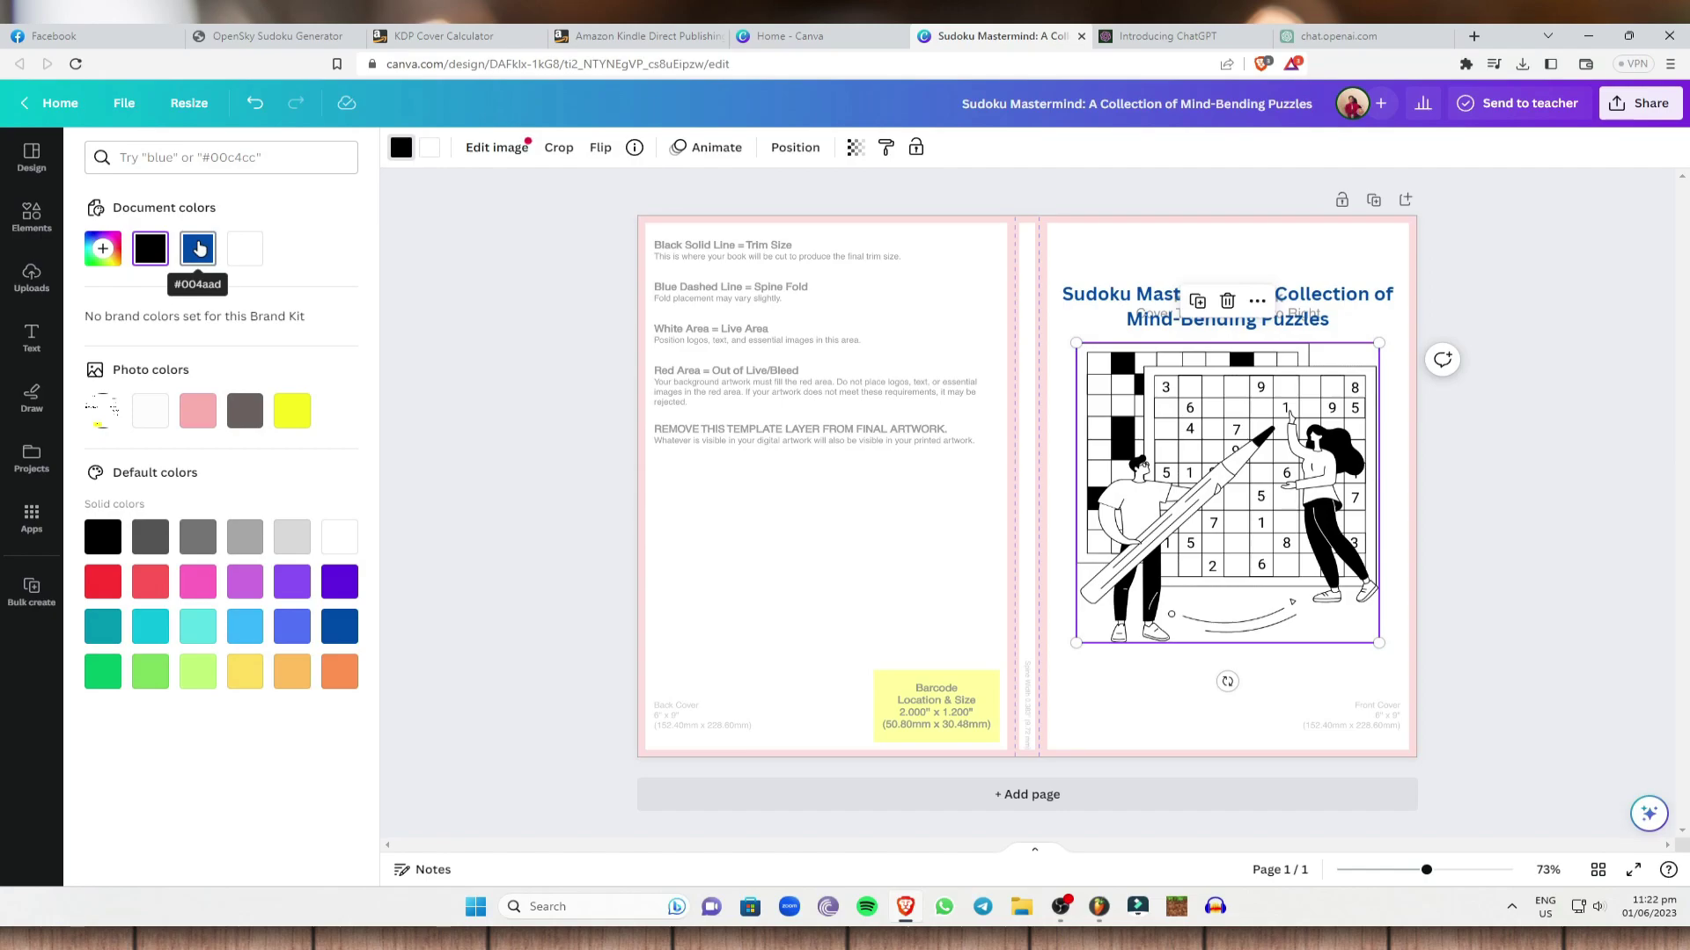
click(199, 249)
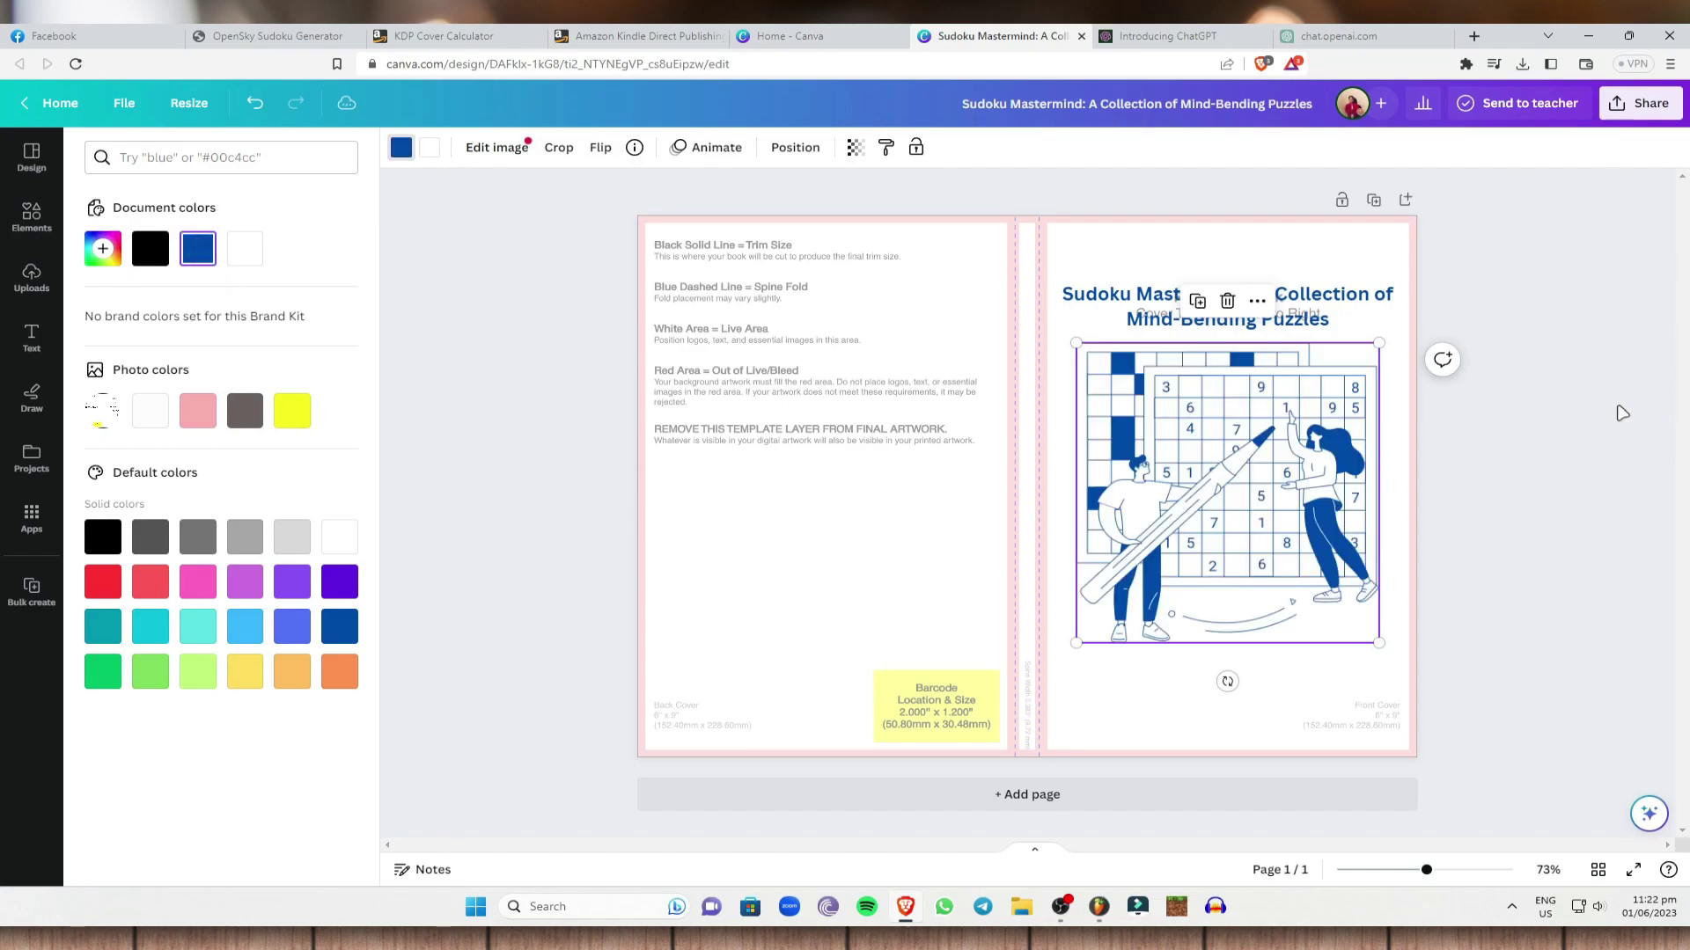
click(1595, 366)
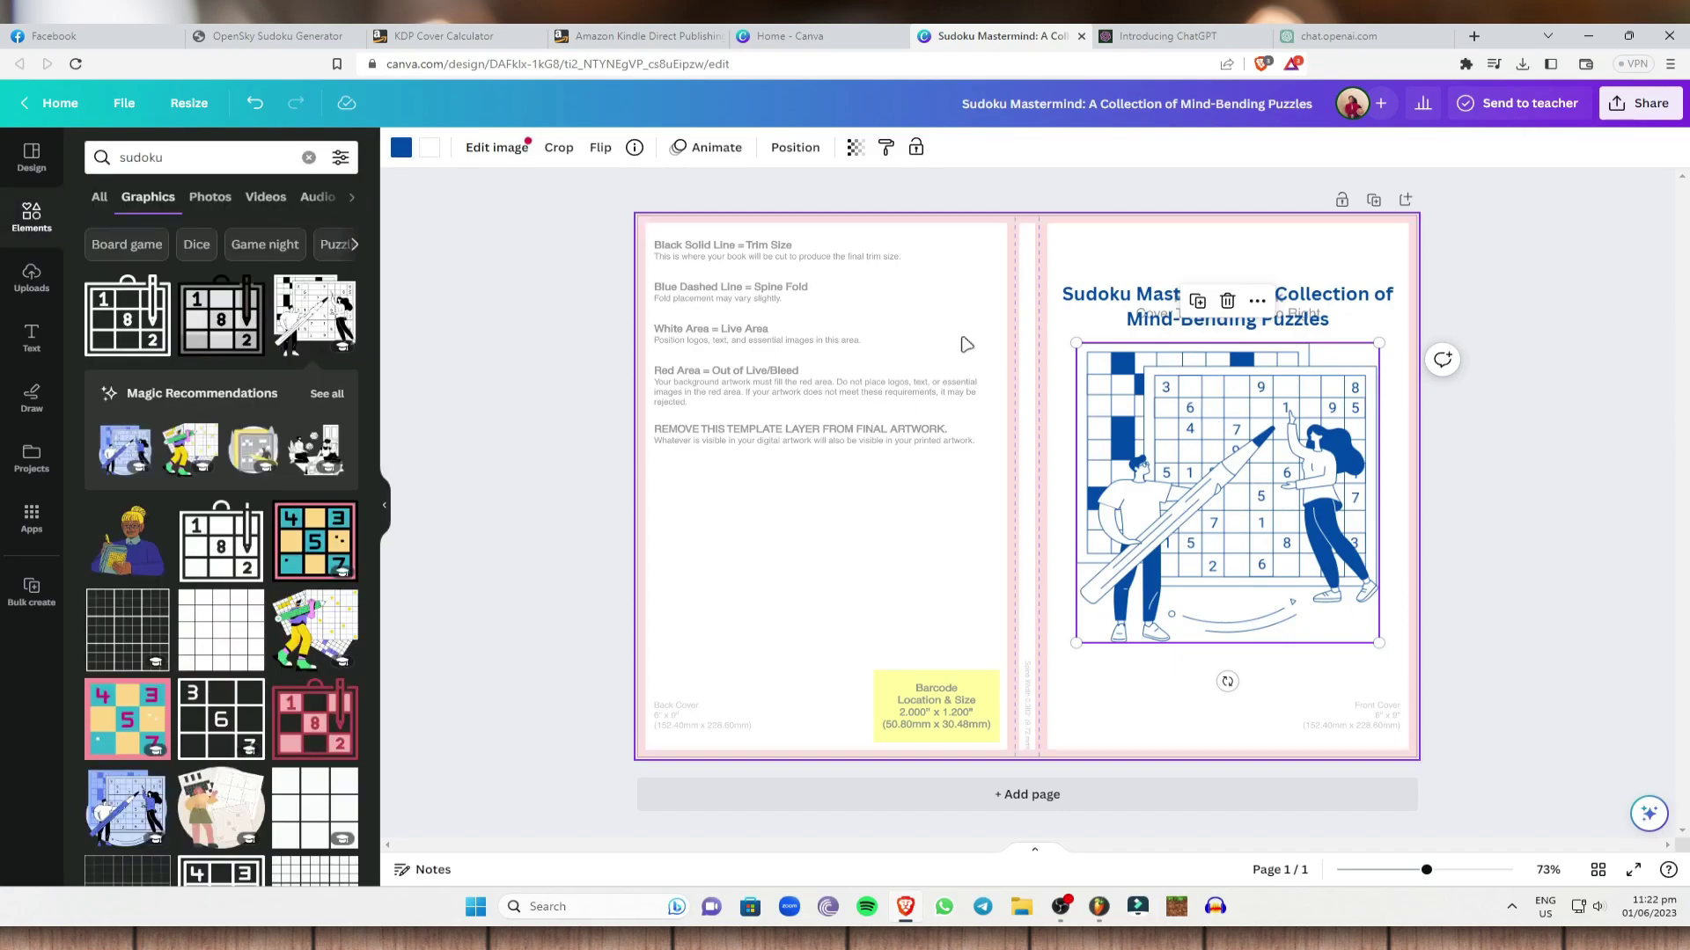
click(437, 154)
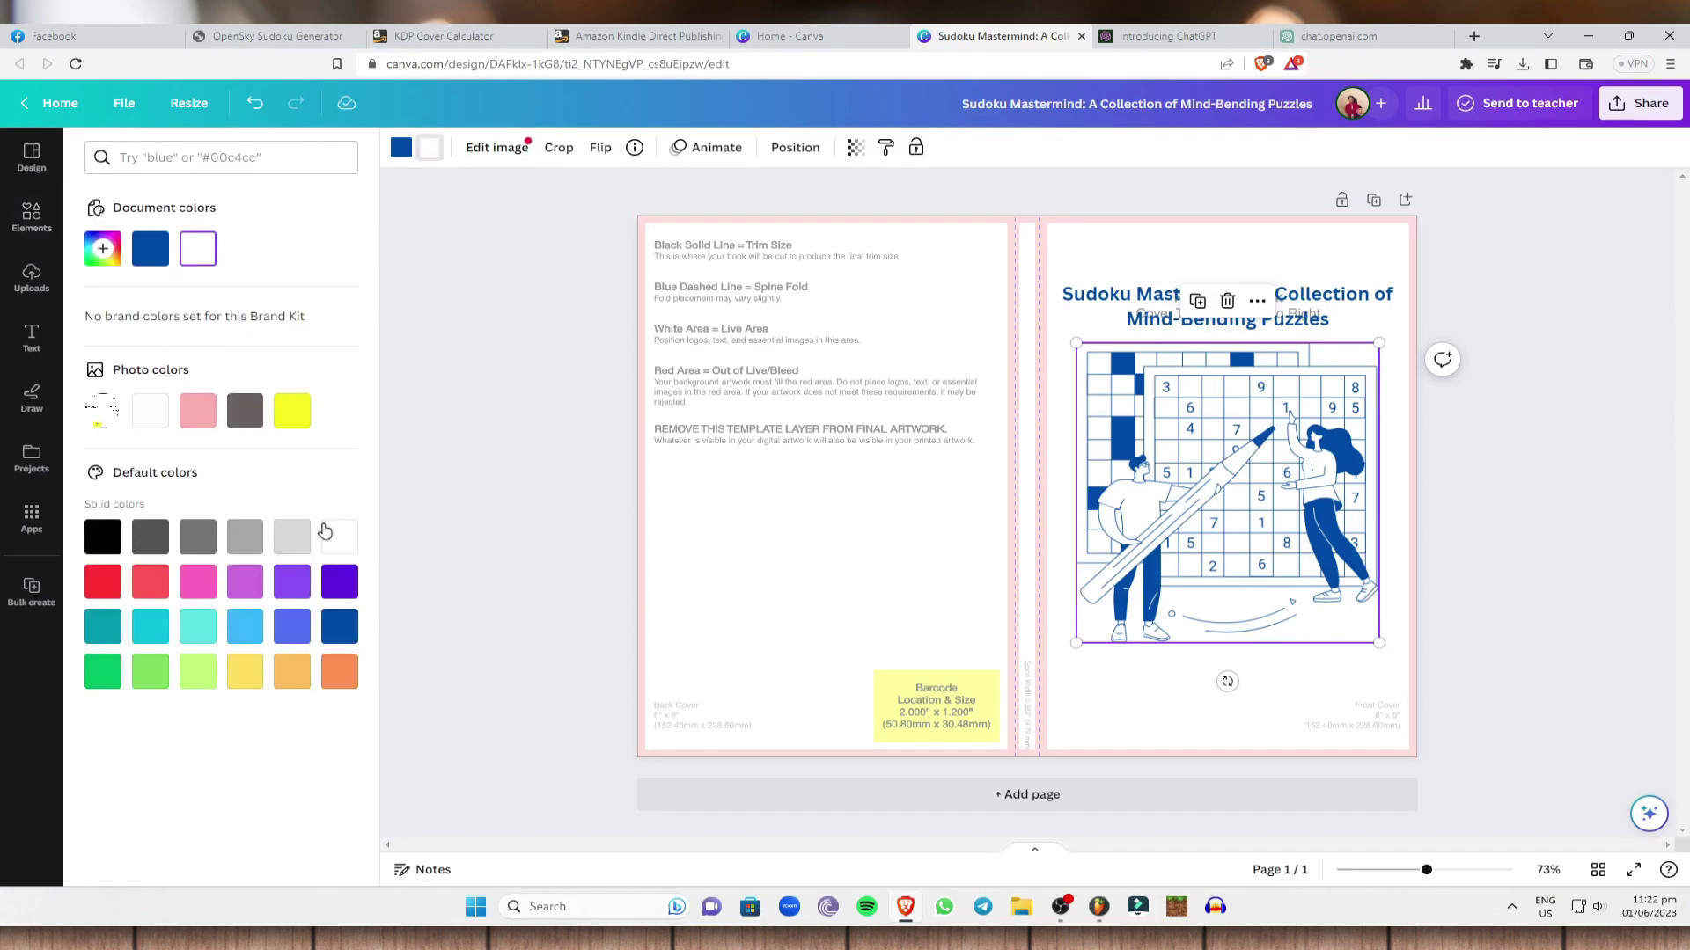
click(104, 539)
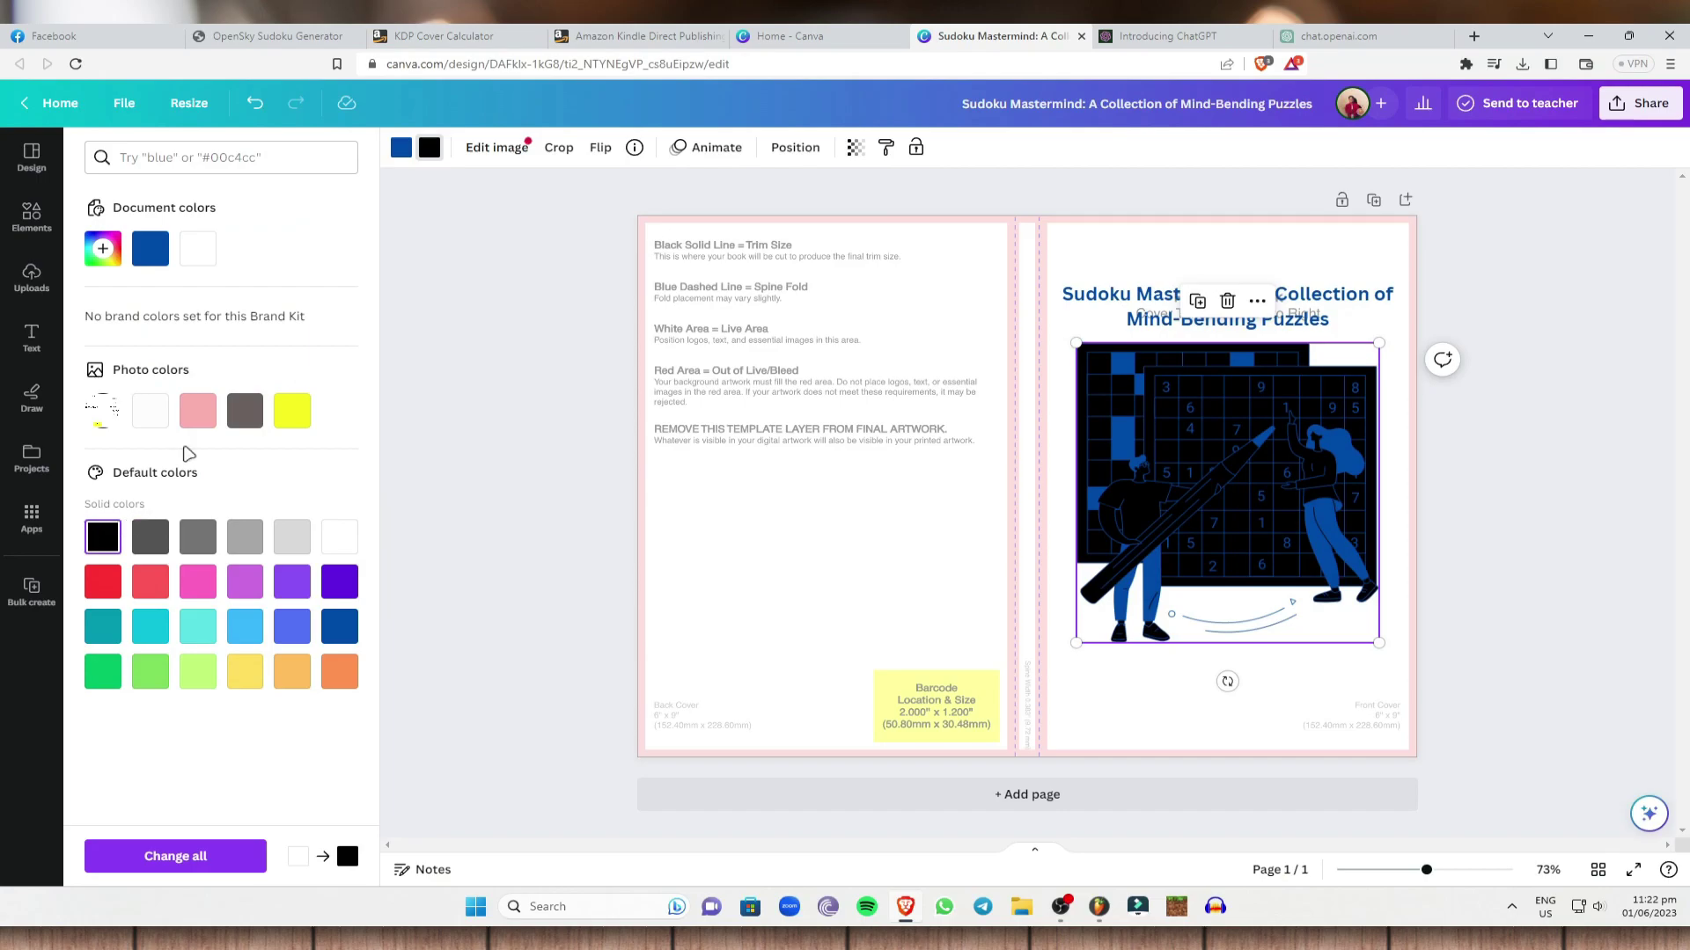
Step: Recolor the black fill areas of the sudoku illustration to white, keeping its dark blue parts
click(212, 246)
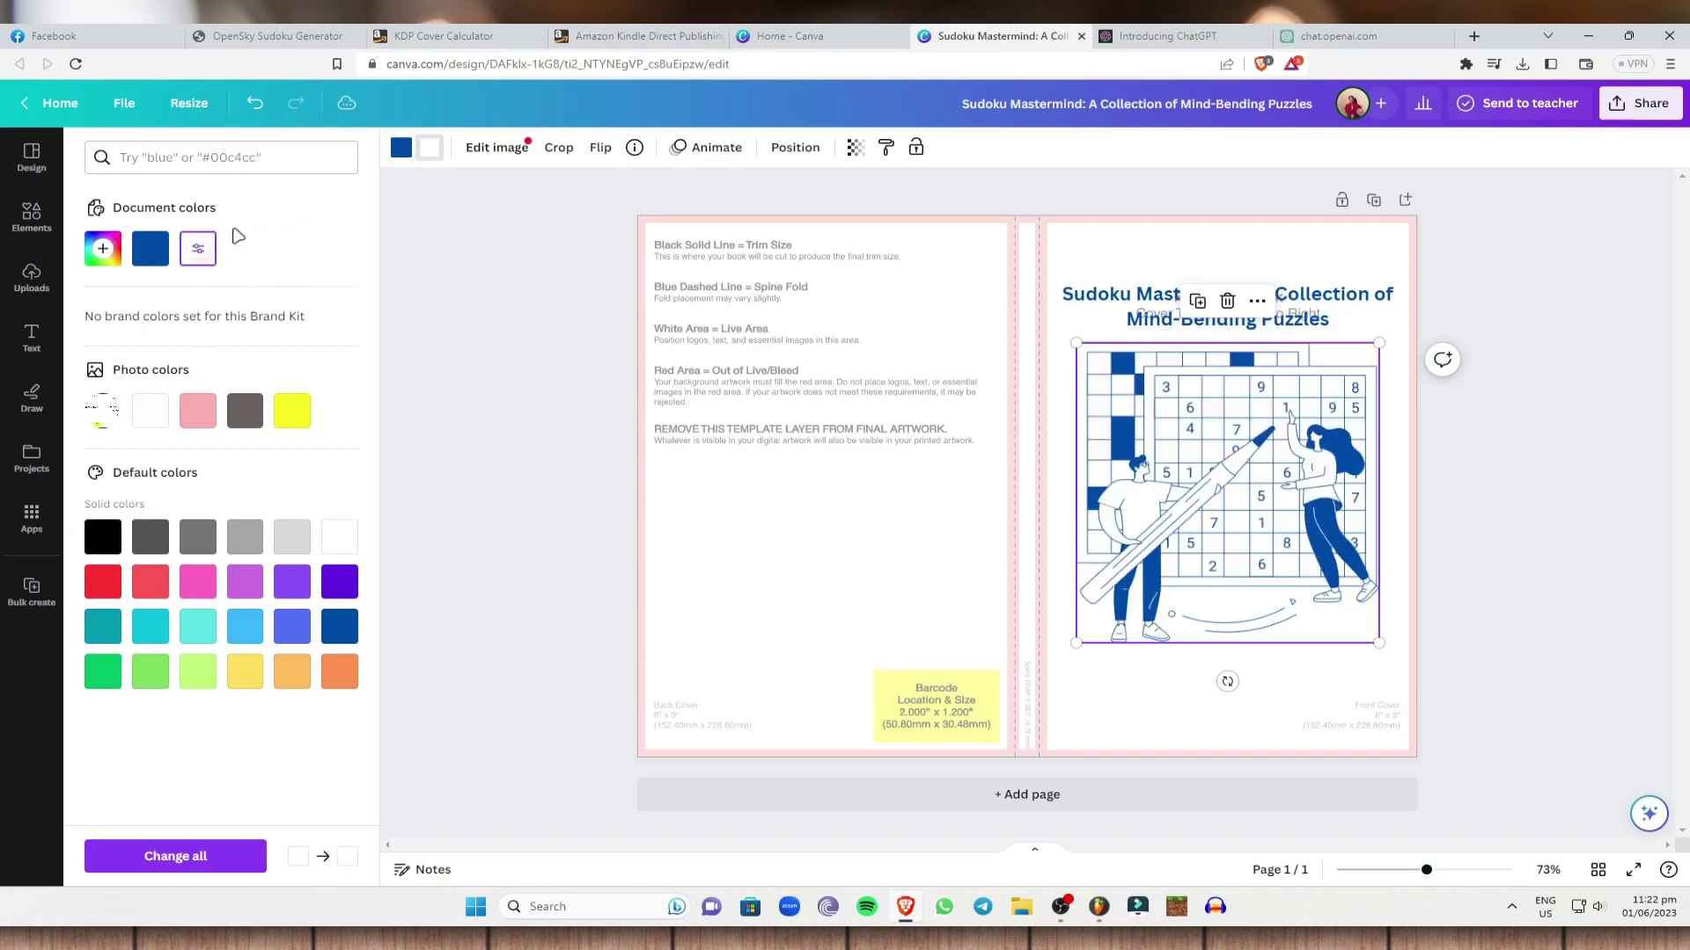
click(429, 146)
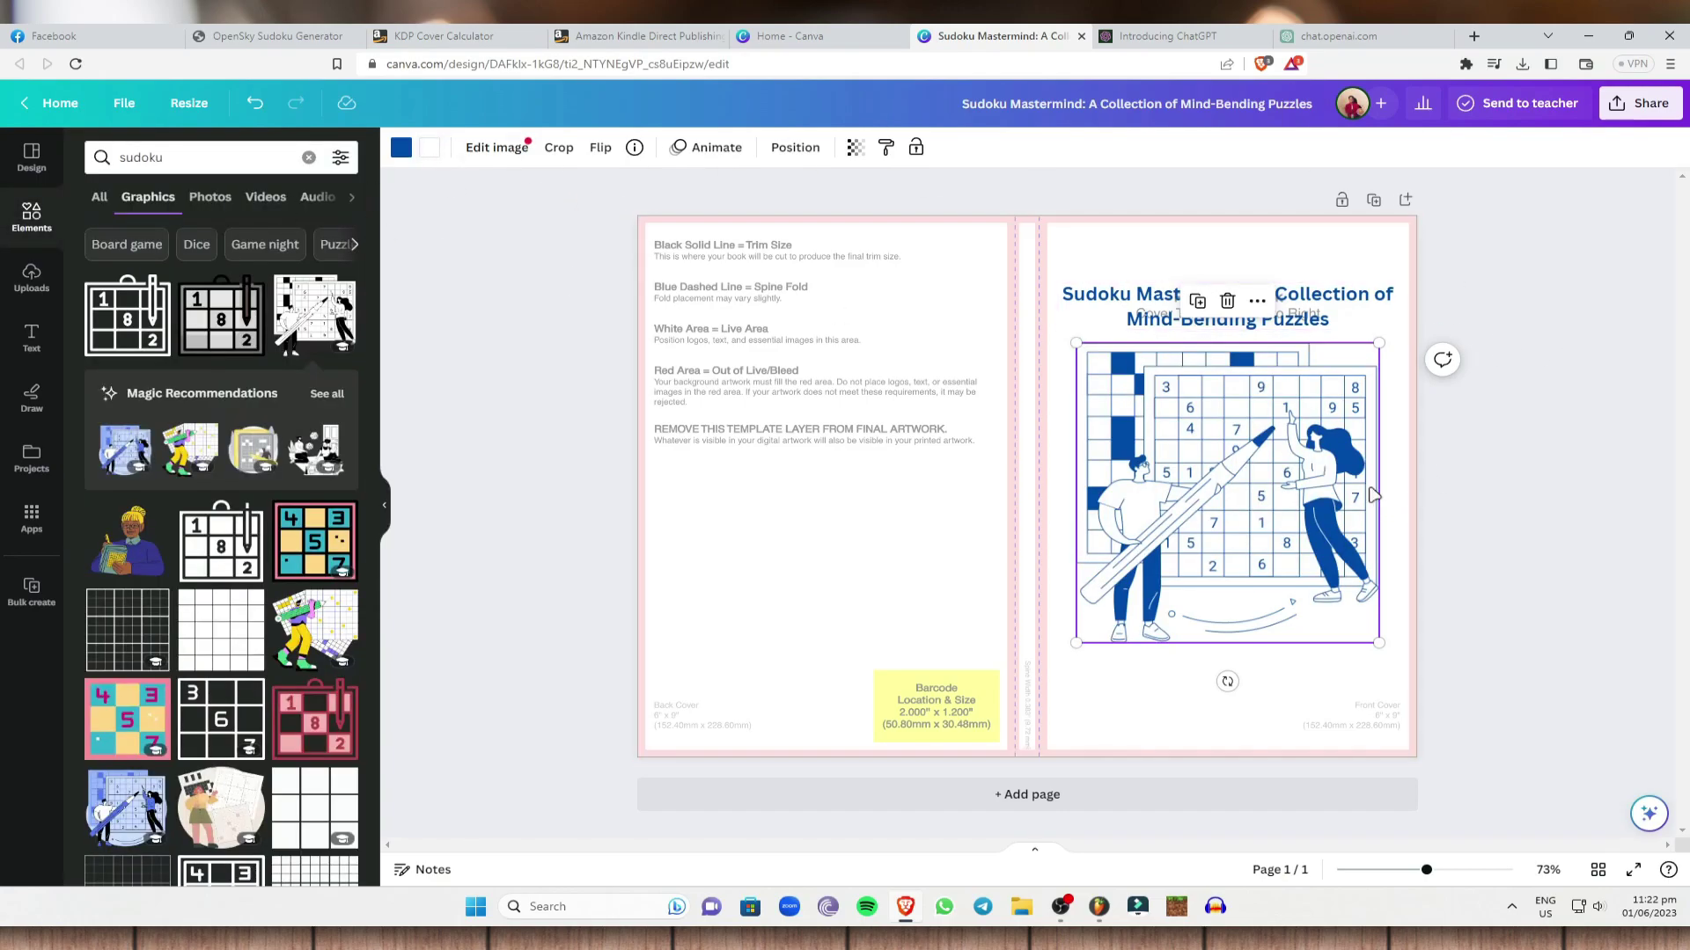
click(1534, 414)
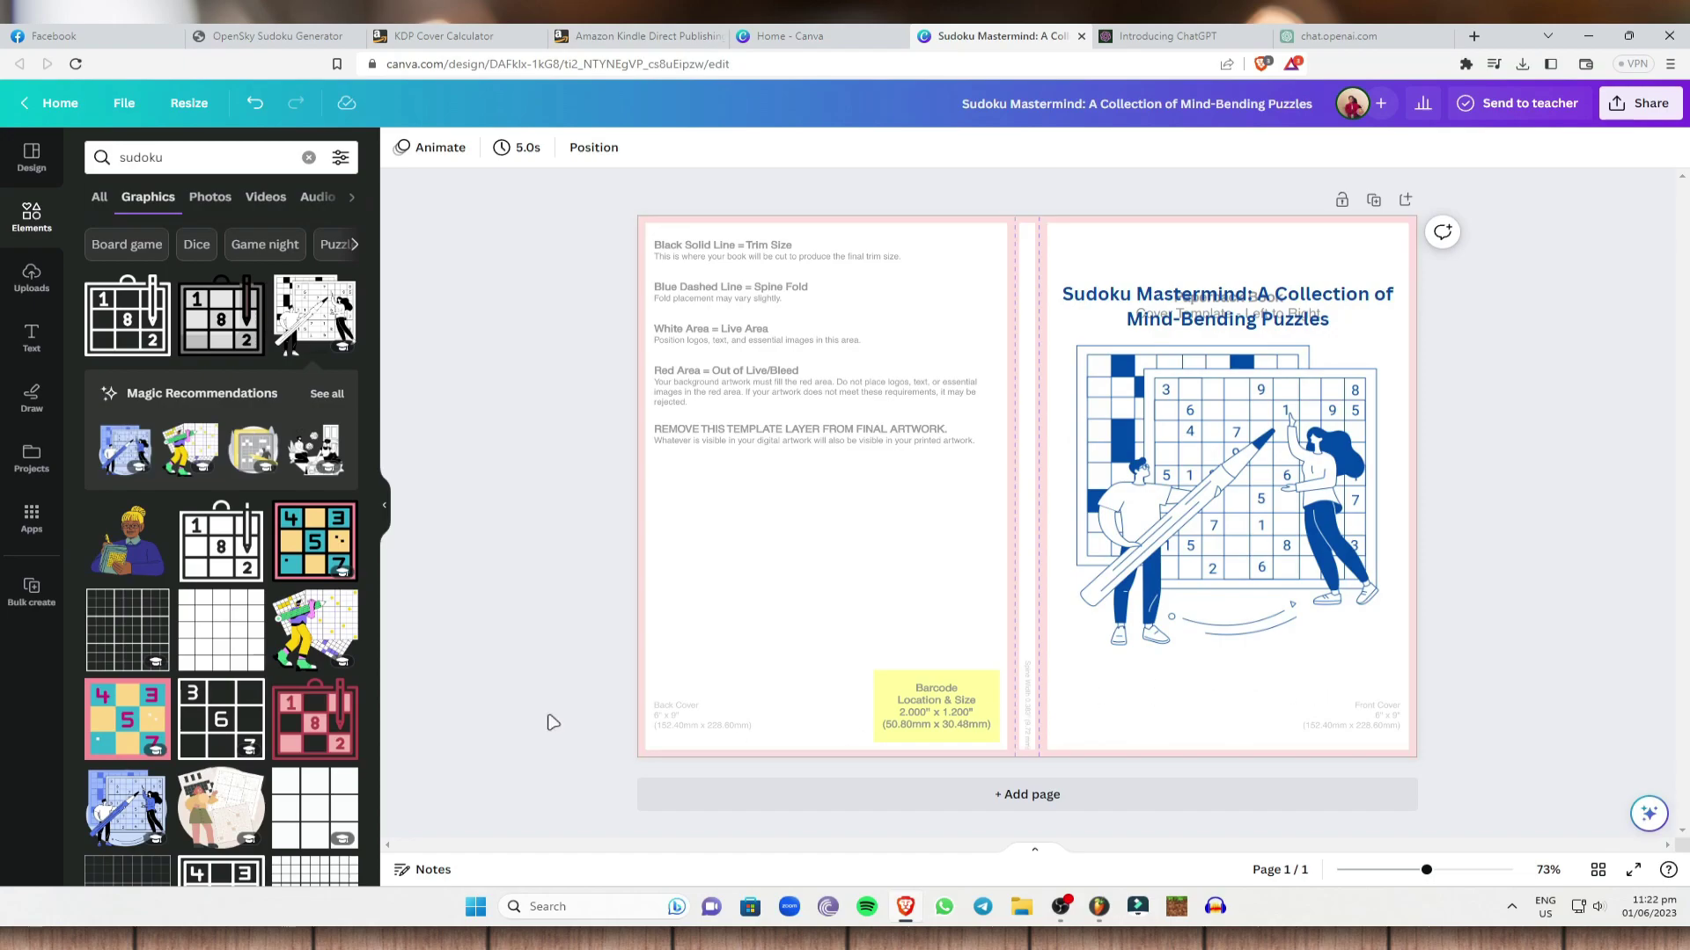
Step: Replace the graphics search with "lines"
click(124, 157)
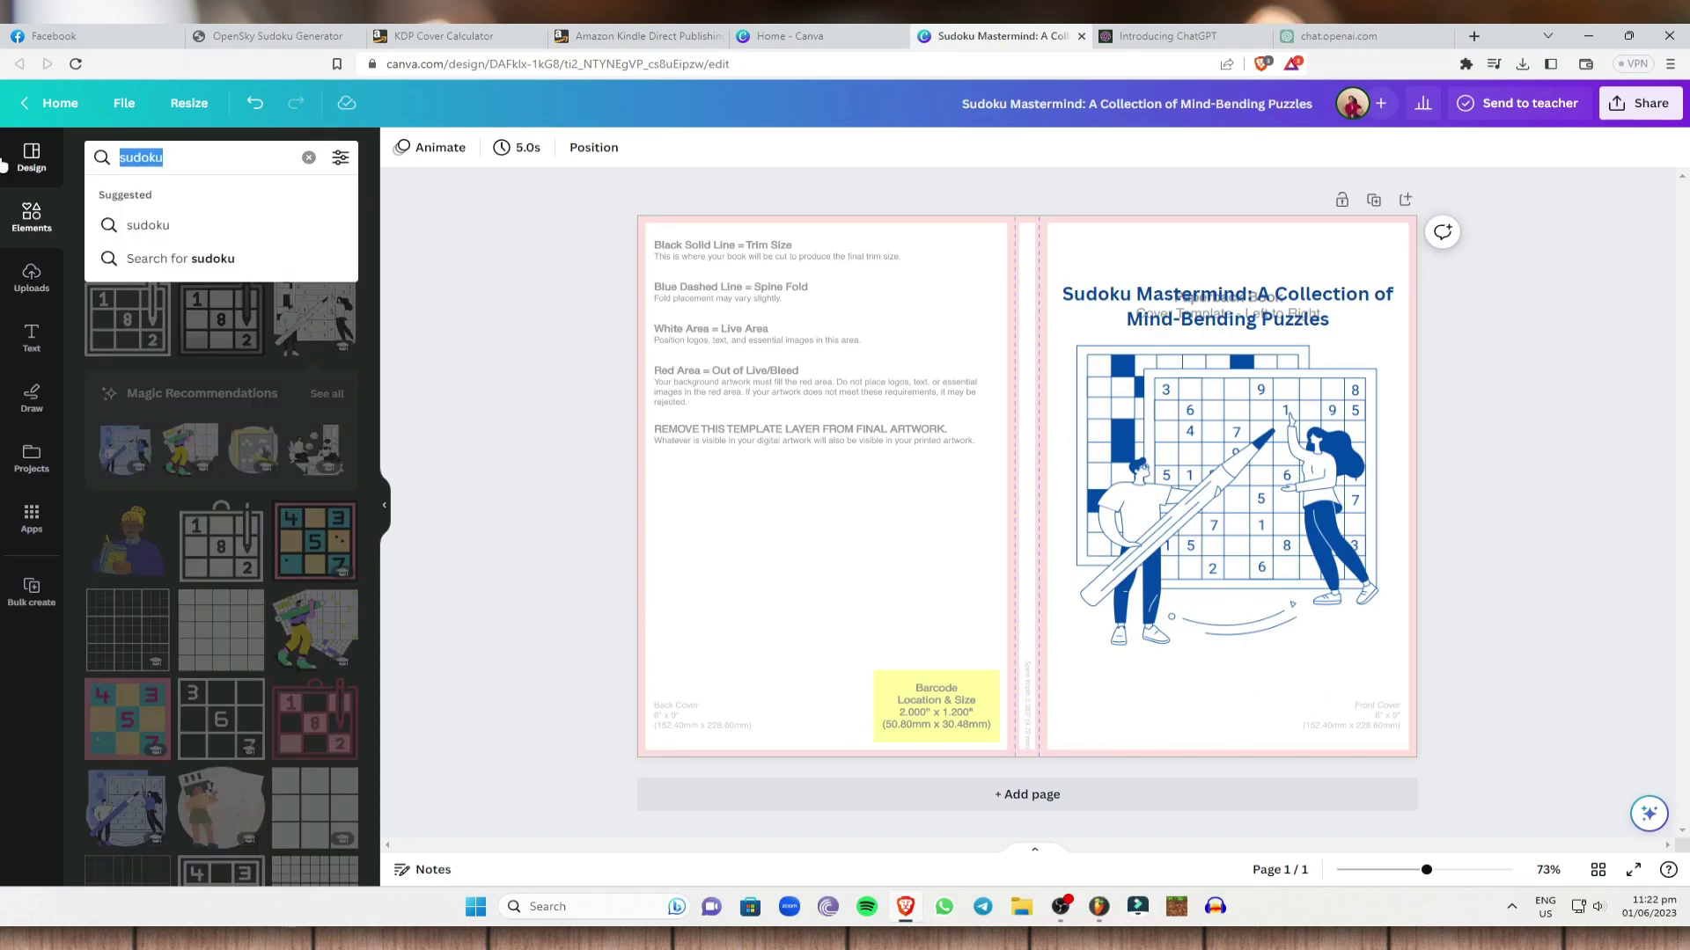
key(BackSpace)
text(lin)
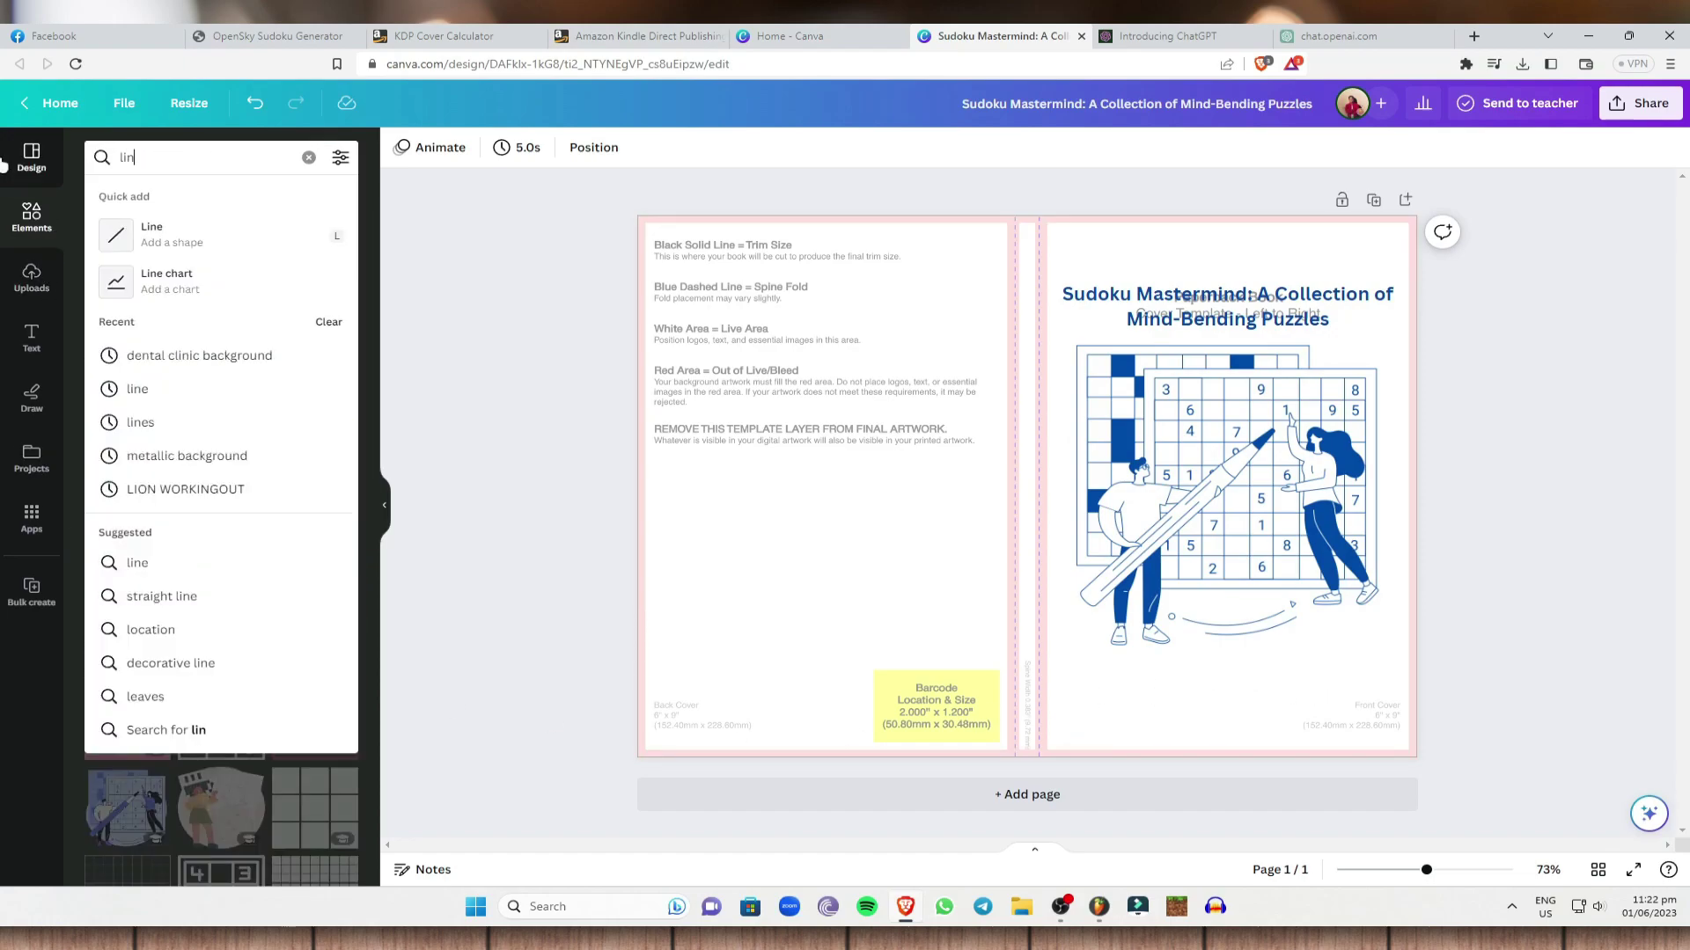
text(es)
key(Return)
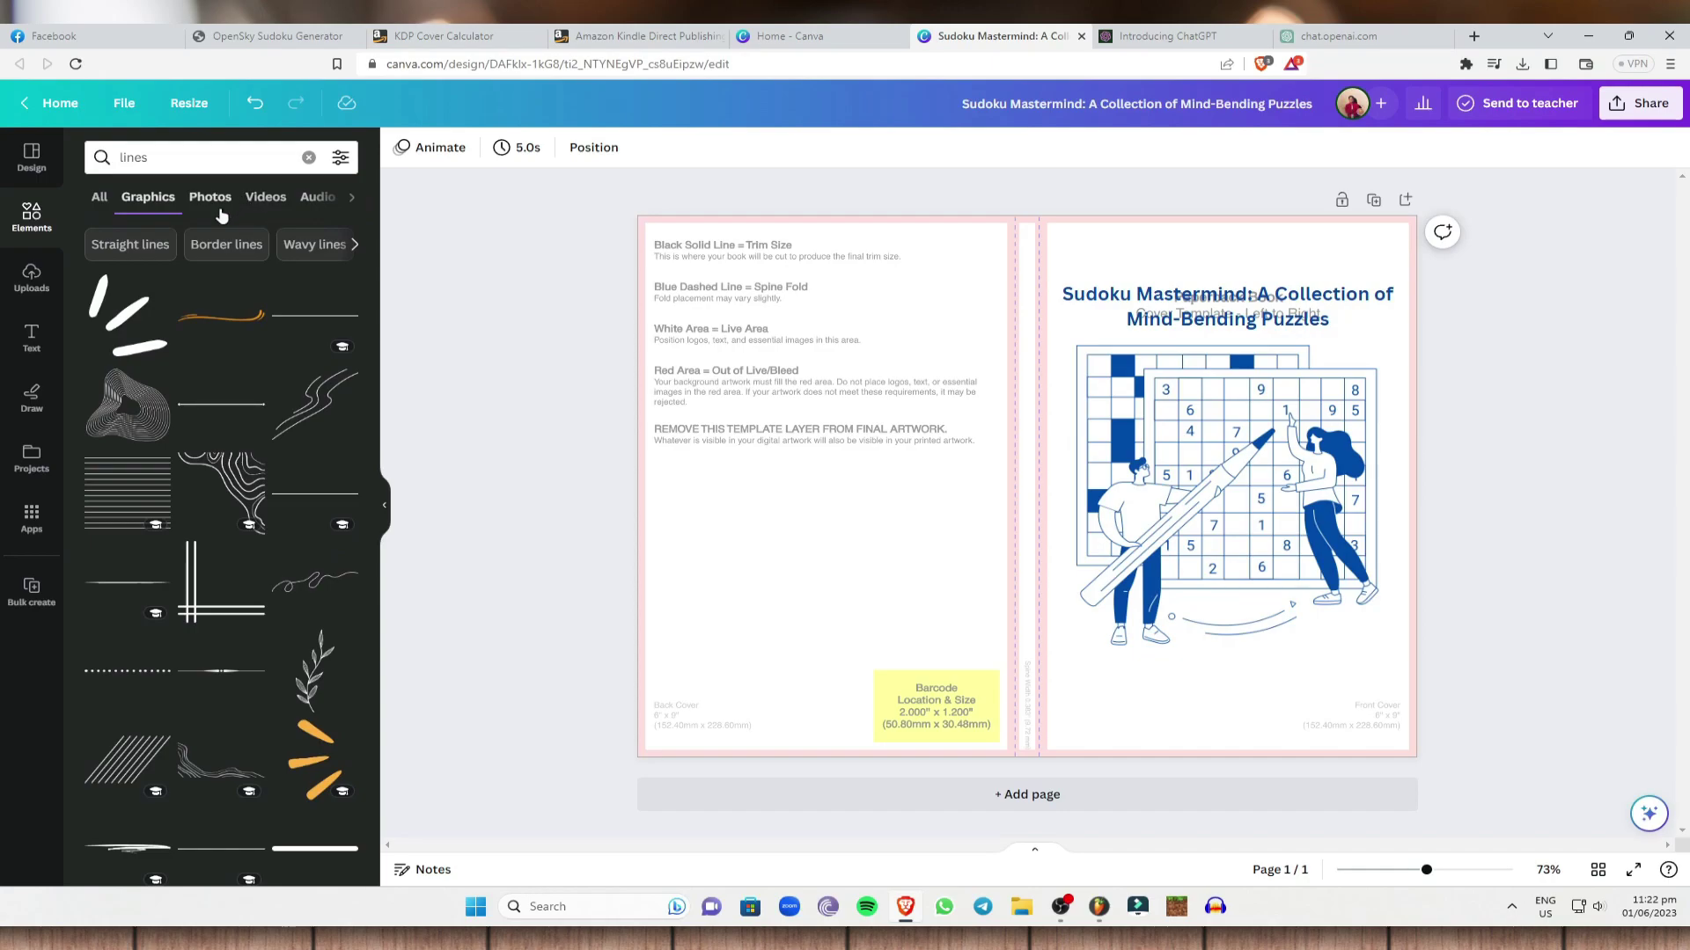
Step: Add the rough brush-stroke line graphic and place it below the sudoku illustration on the front cover
scroll(204, 496, down, 4)
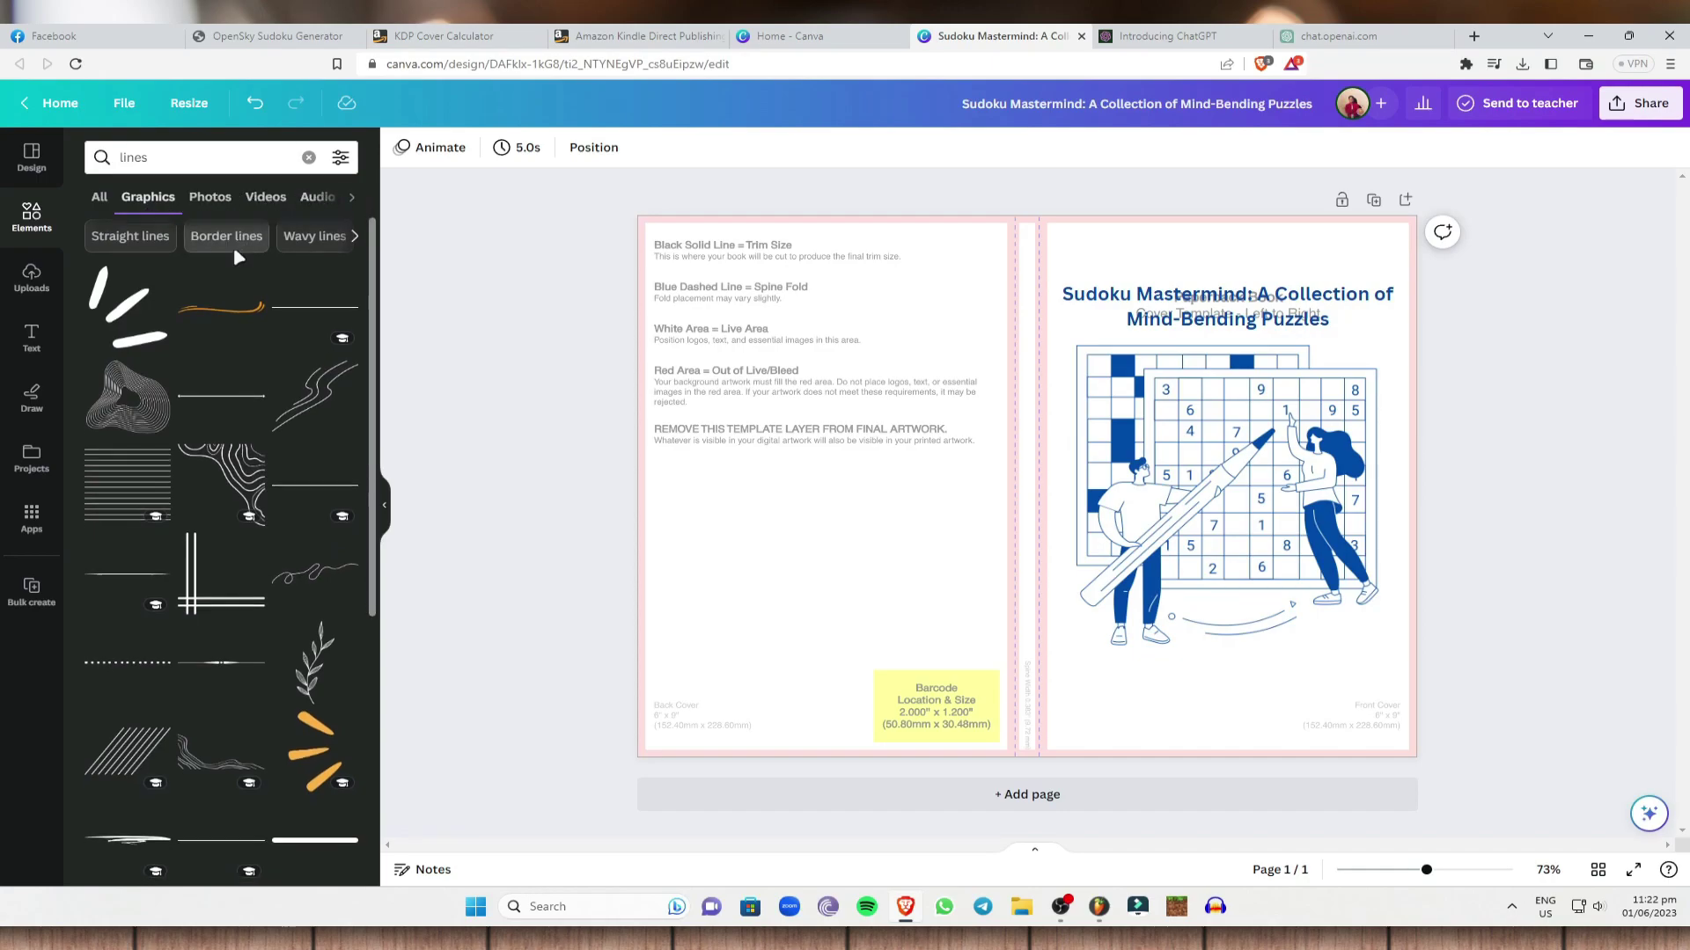
scroll(203, 488, down, 2)
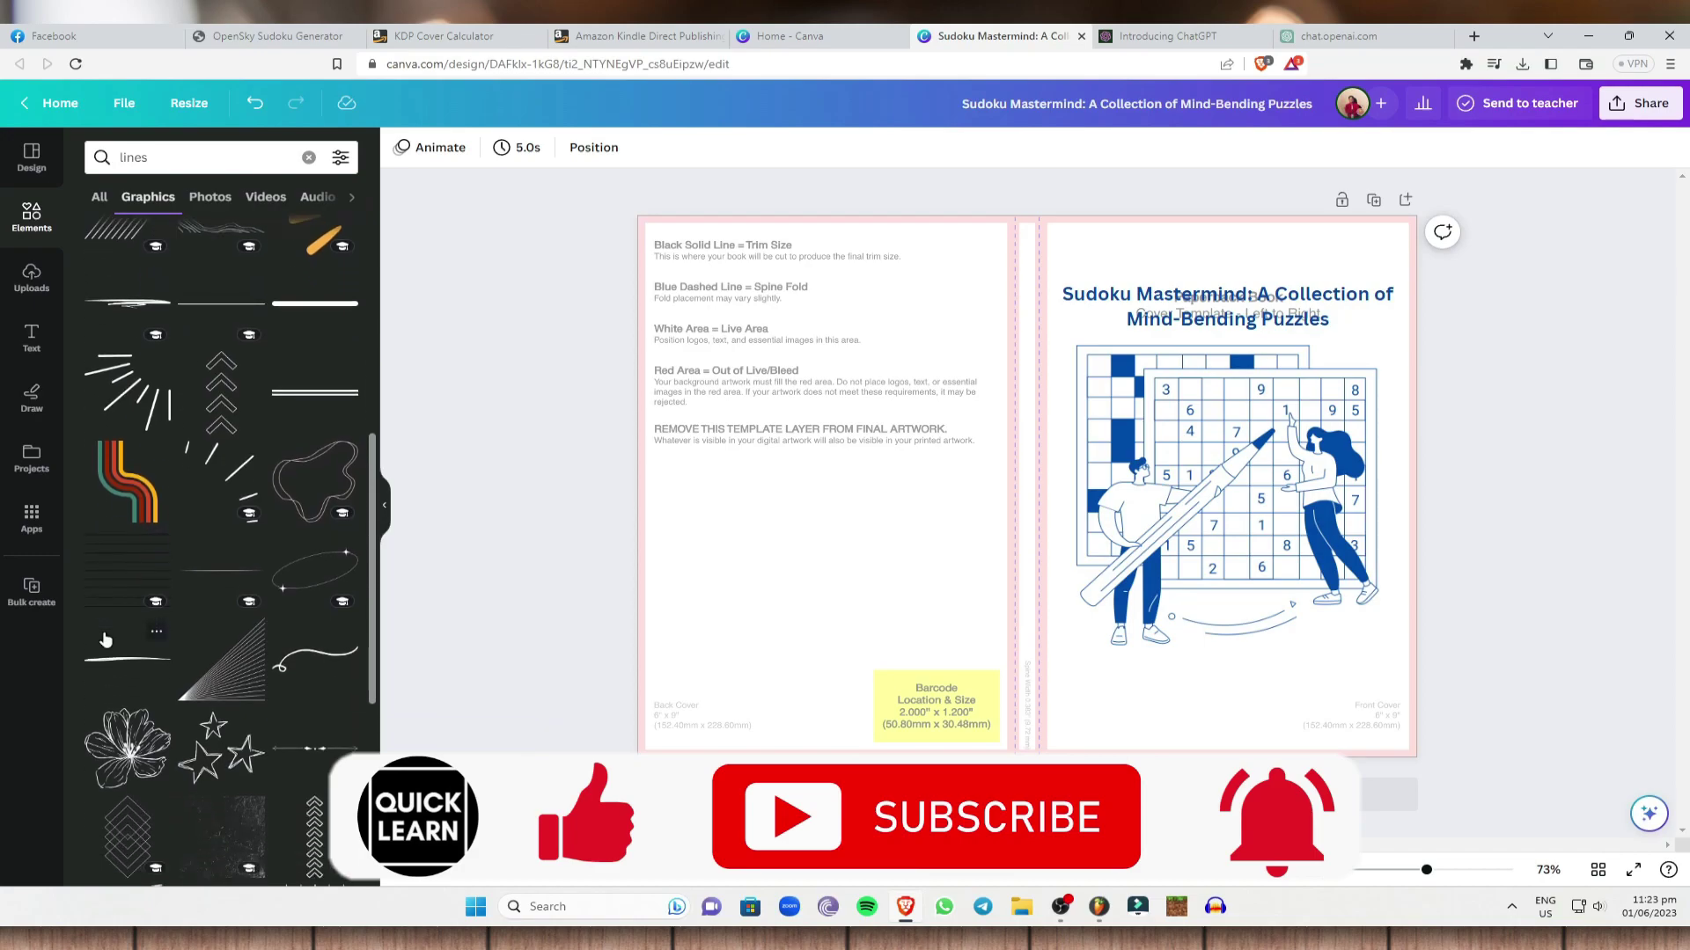
click(122, 392)
drag(928, 484, 1177, 697)
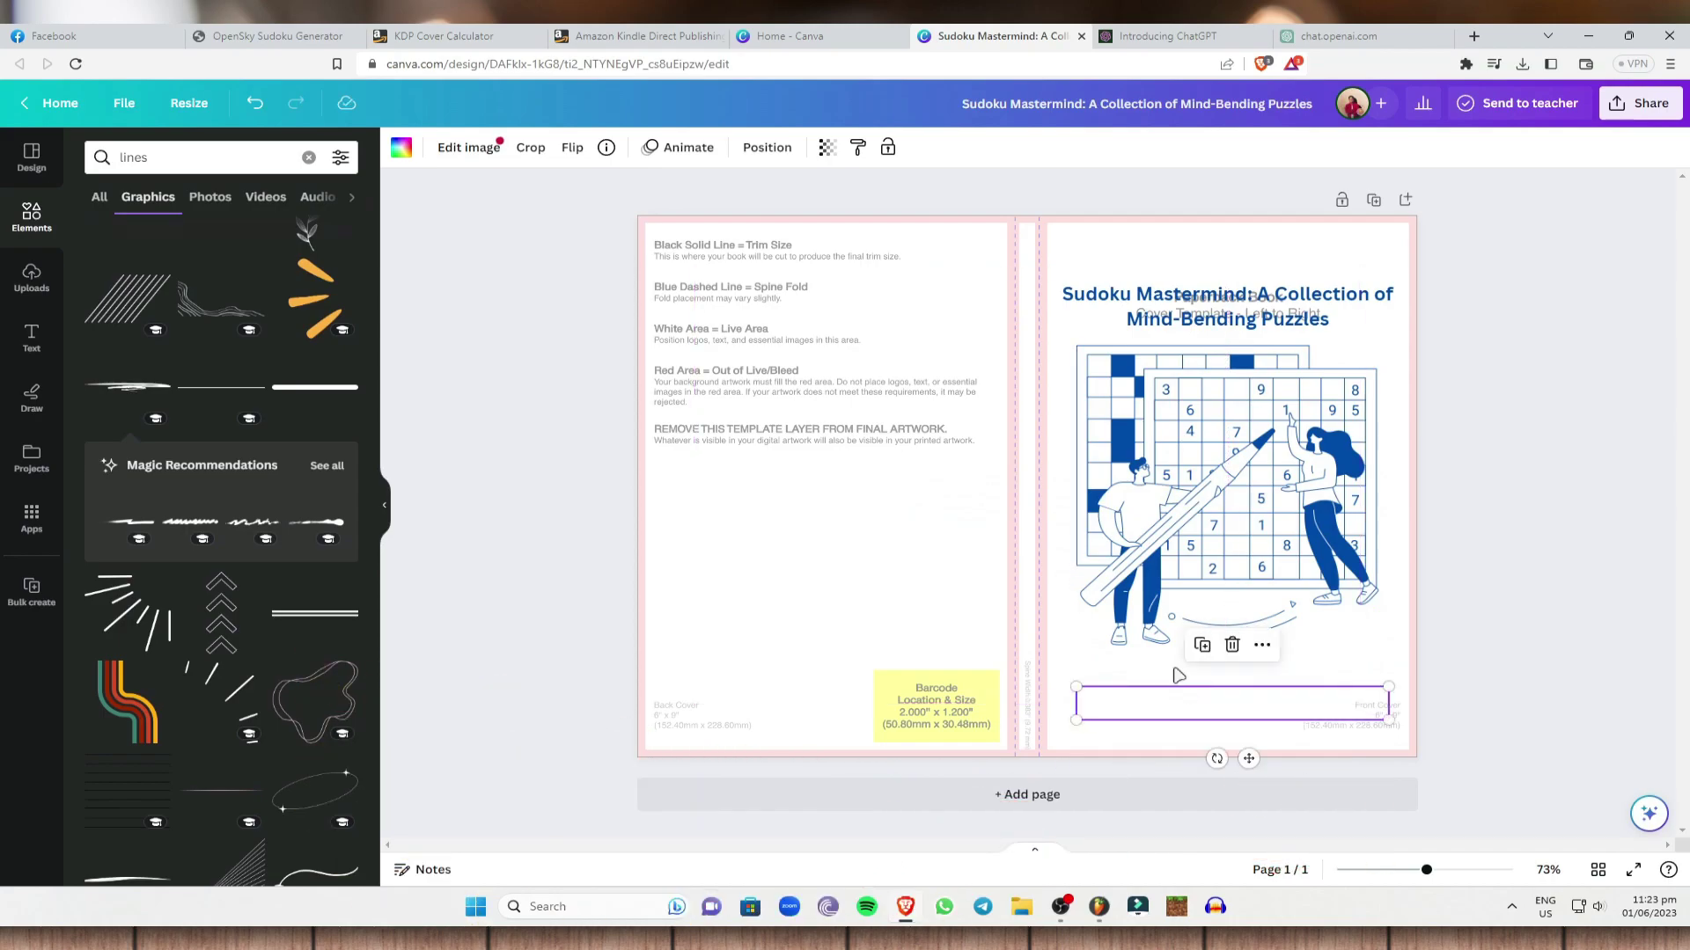
Step: Move the front cover title and the sudoku illustration up slightly
click(1264, 299)
drag(1264, 299, 1264, 280)
click(1255, 502)
drag(1255, 502, 1255, 492)
Step: Recolor the brush-stroke line to the document's dark blue and nudge it up slightly
click(1232, 702)
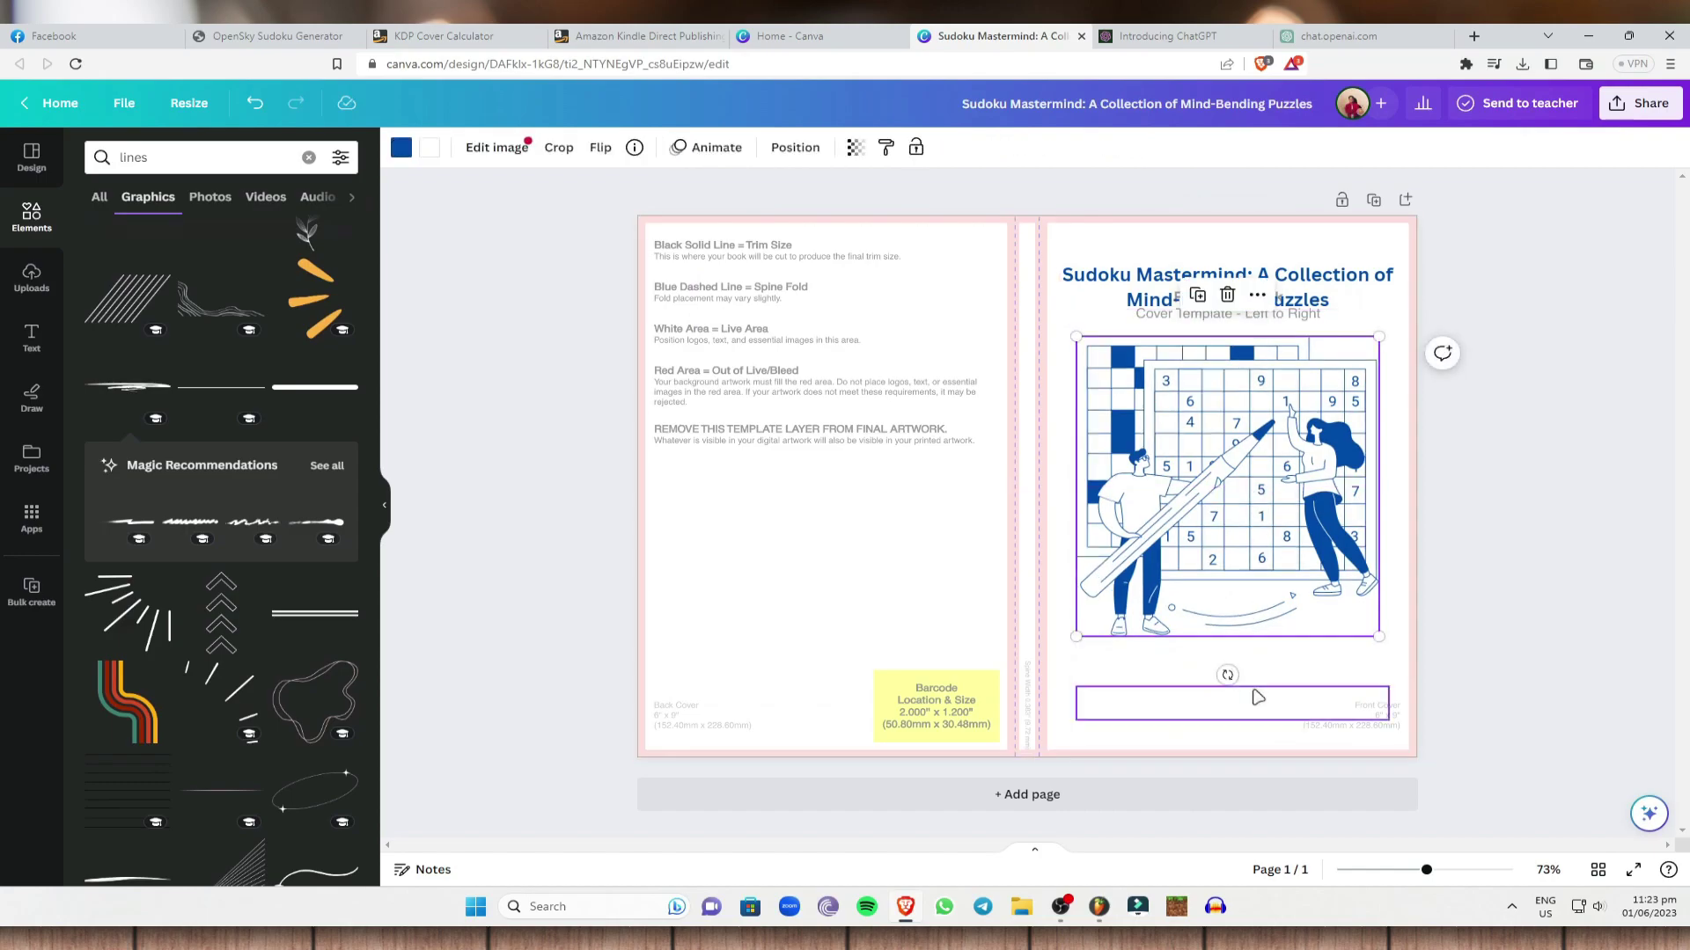
click(401, 148)
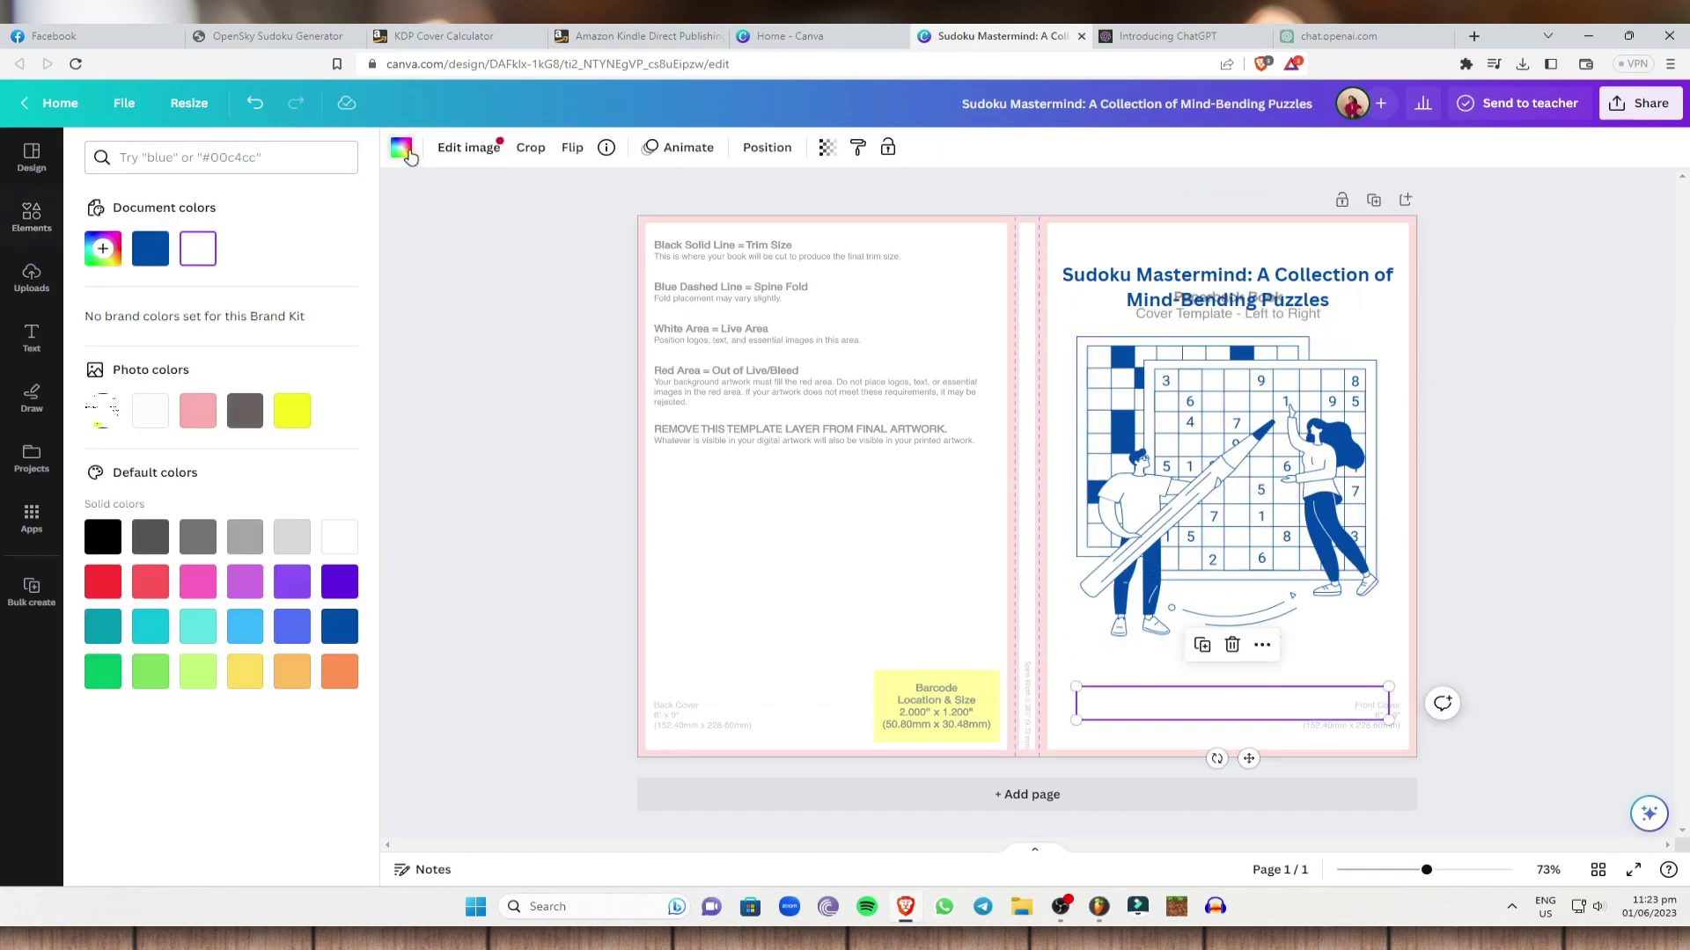
click(143, 243)
key(Escape)
drag(1262, 711, 1262, 700)
click(1562, 600)
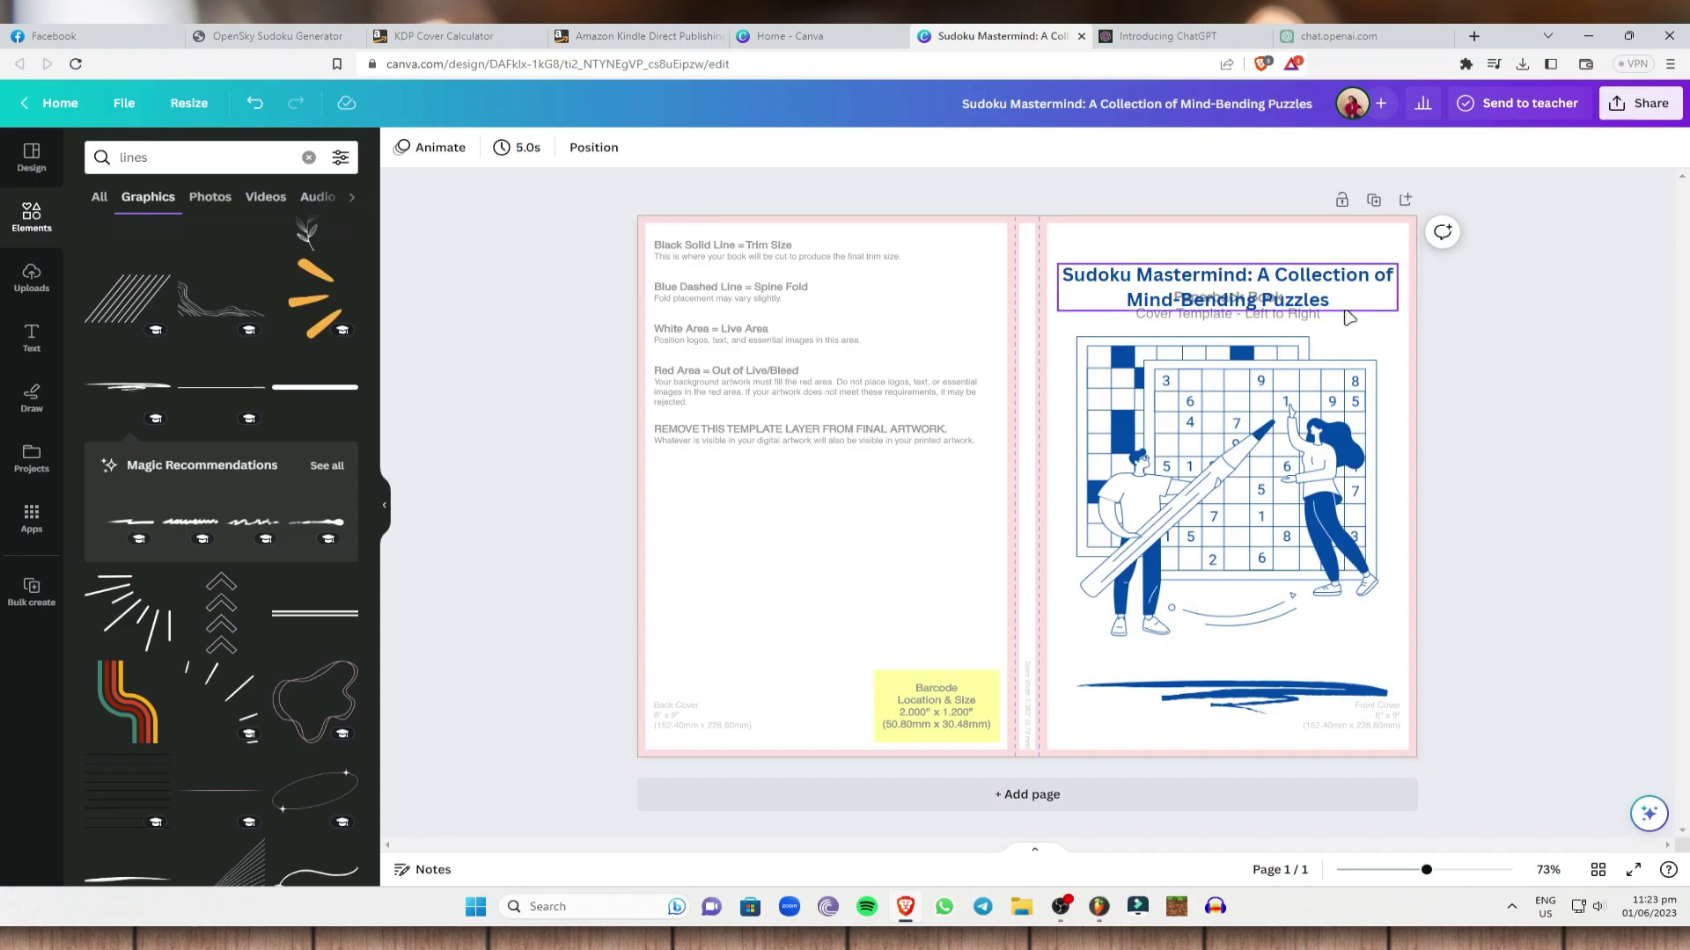
Step: Switch to ChatGPT and ask "can you give me a brief description about a sudoku puzzle book"
click(1370, 33)
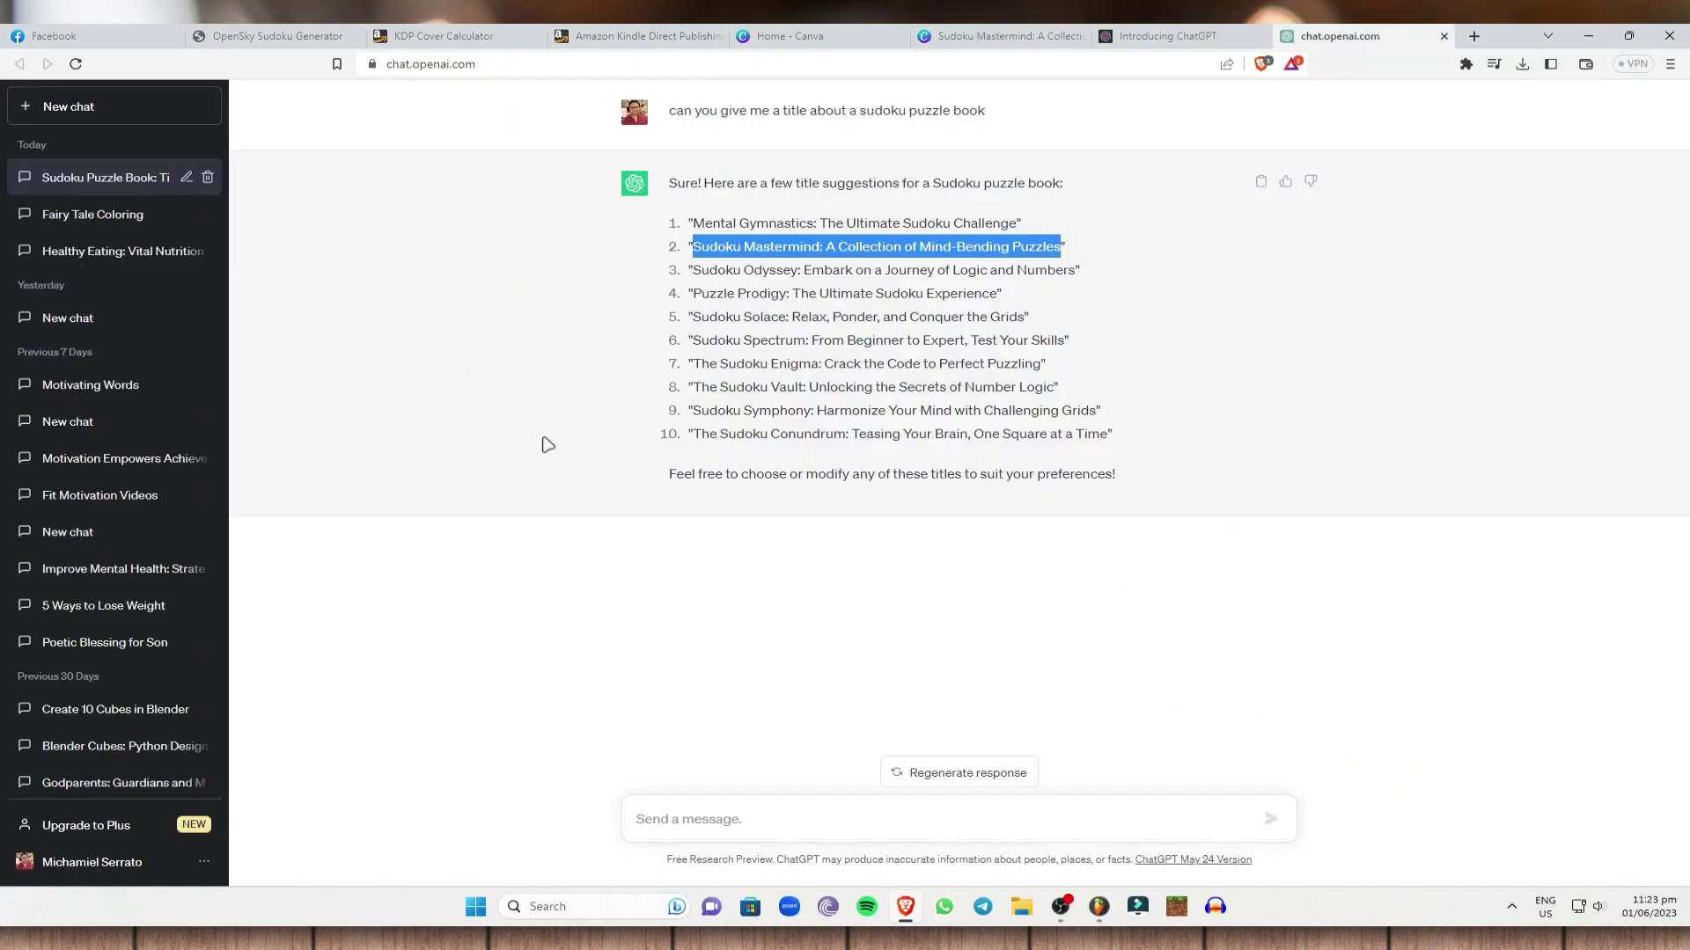
click(767, 822)
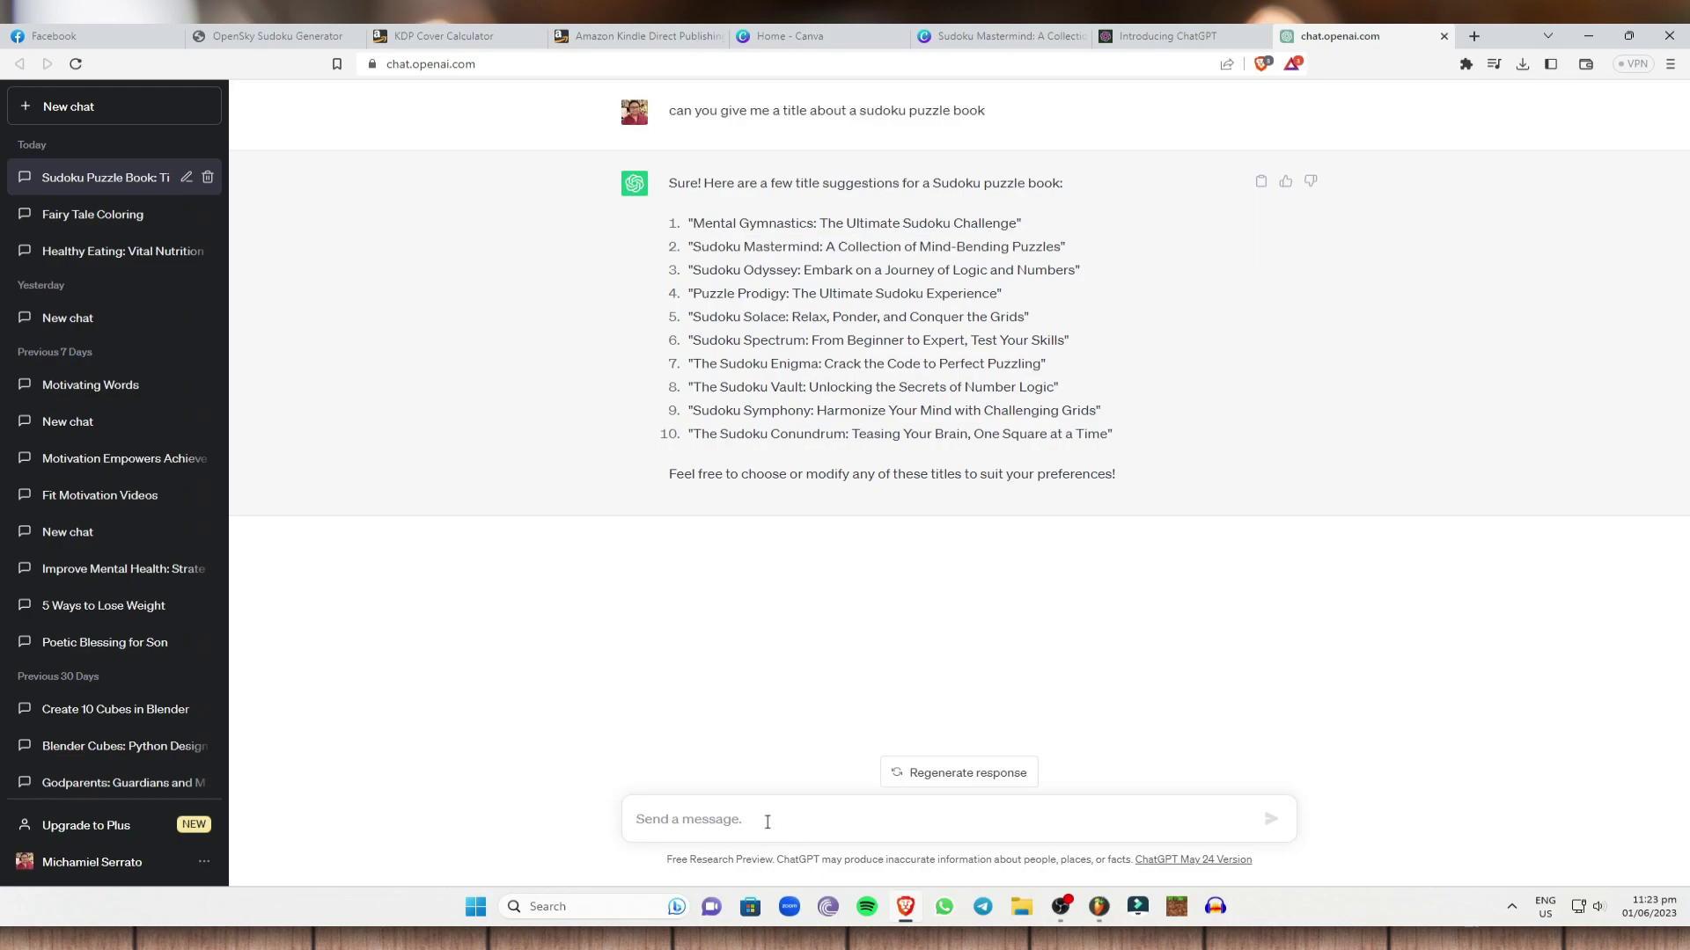
text(can you give me a brief description about a sudoku puzzle book)
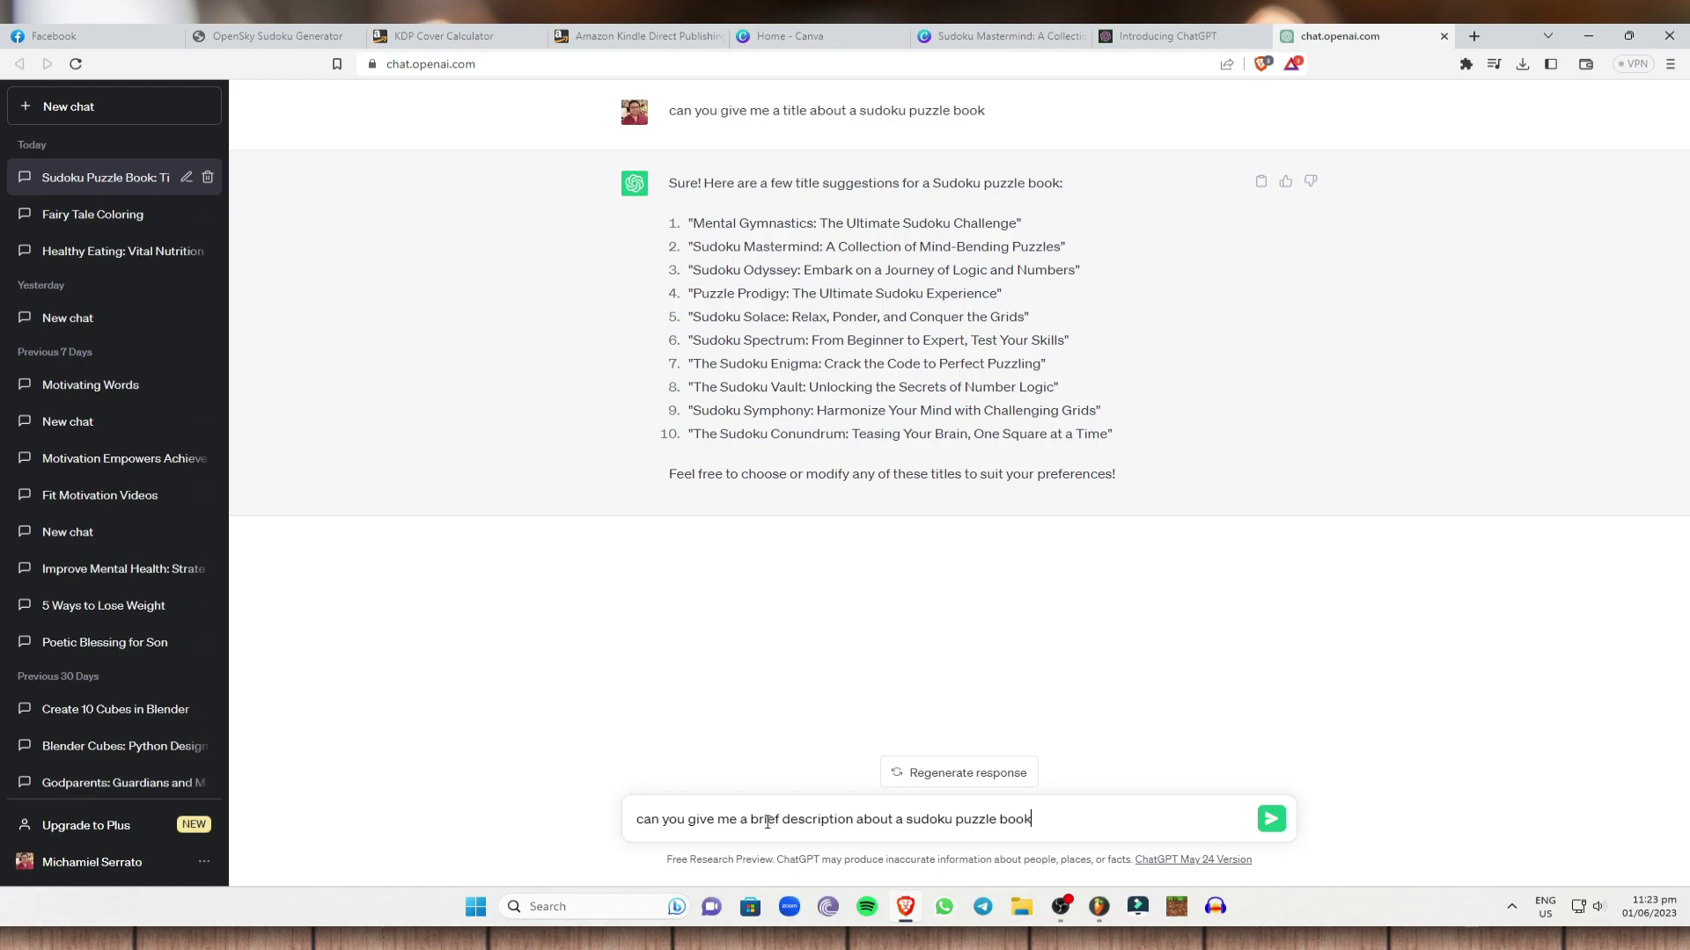
key(Return)
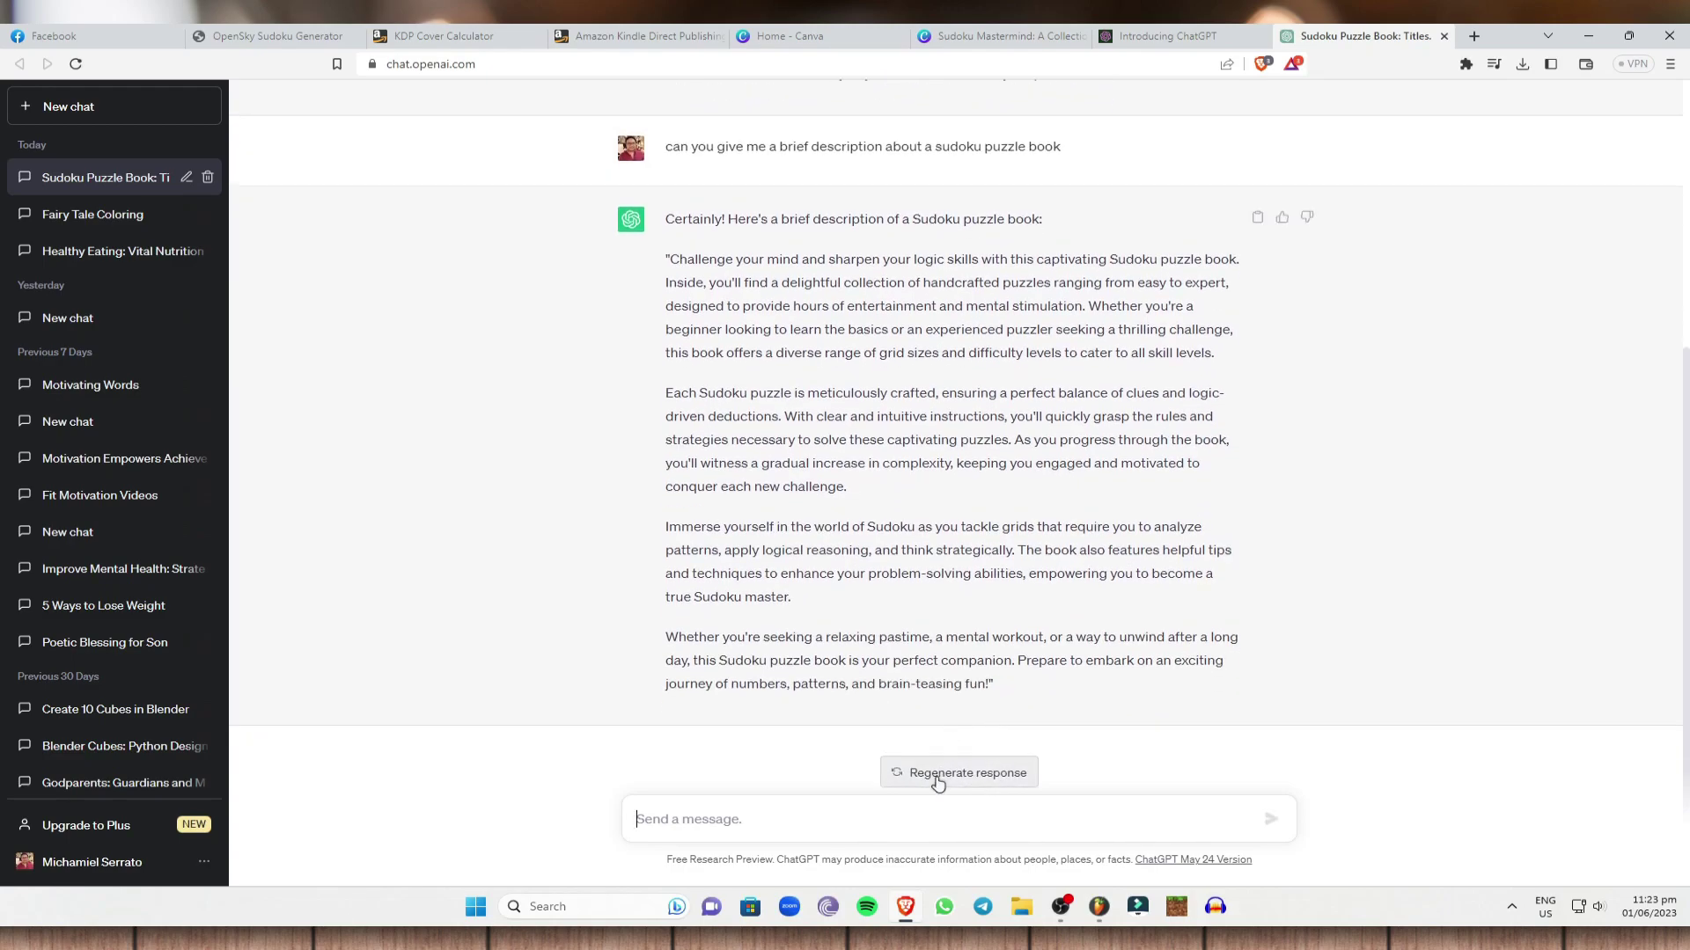
Step: Copy the full generated book description, from "Challenge your mind" to "brain-teasing fun", without the quotation marks
scroll(679, 416, up, 1)
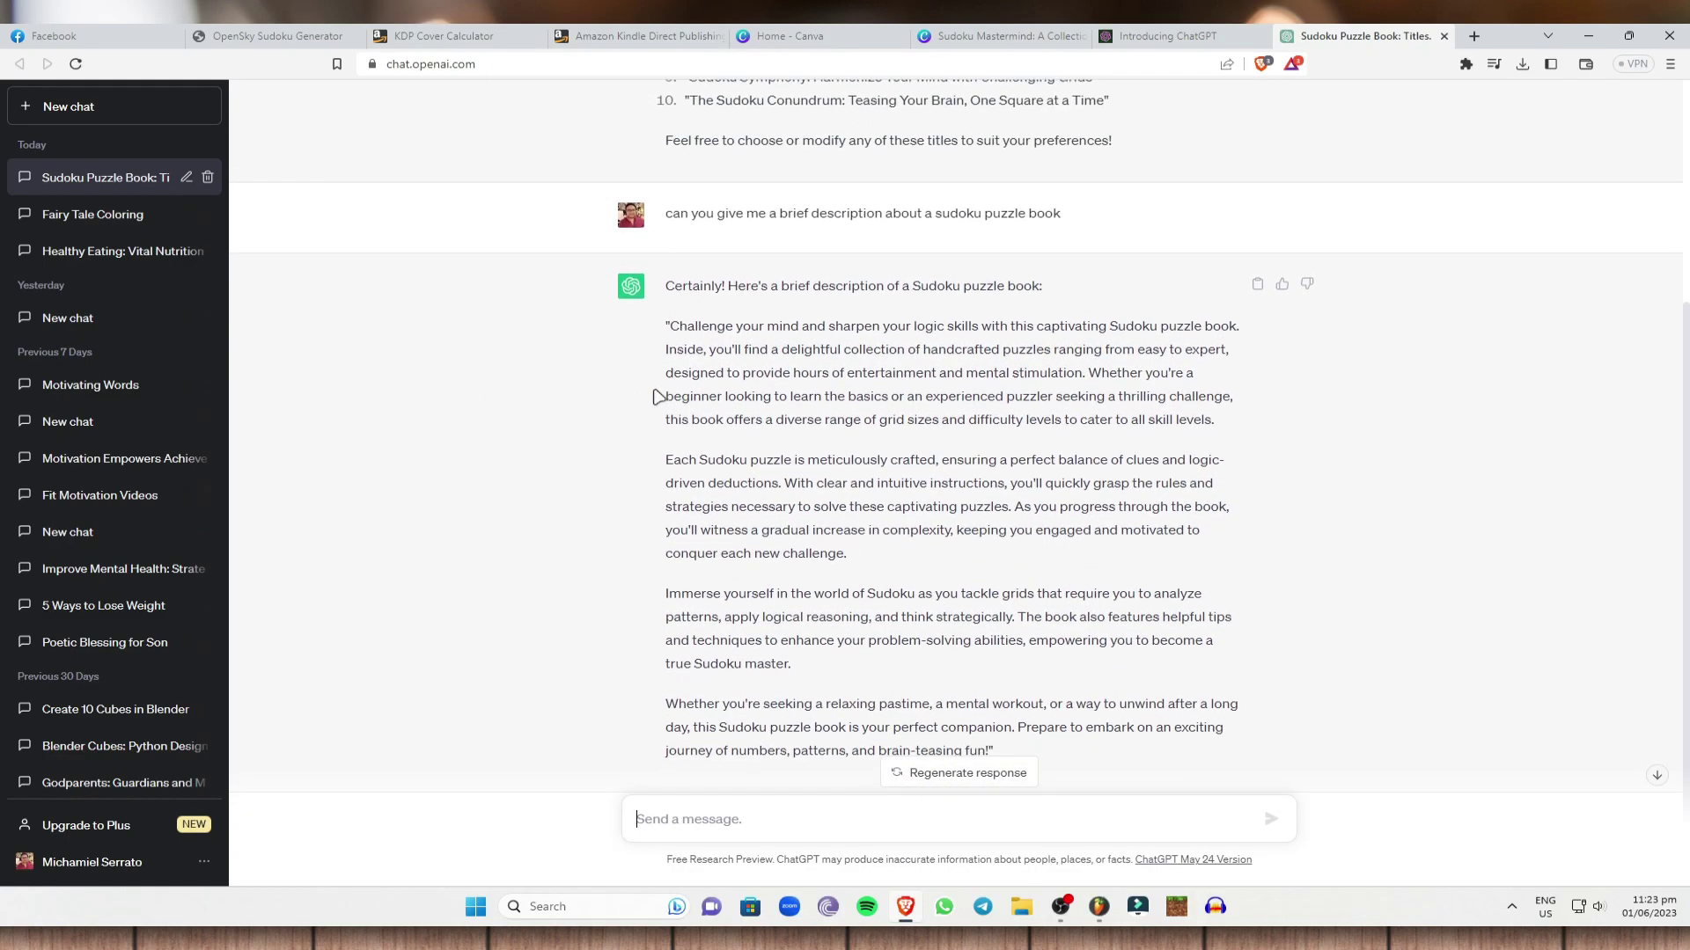
scroll(704, 352, down, 1)
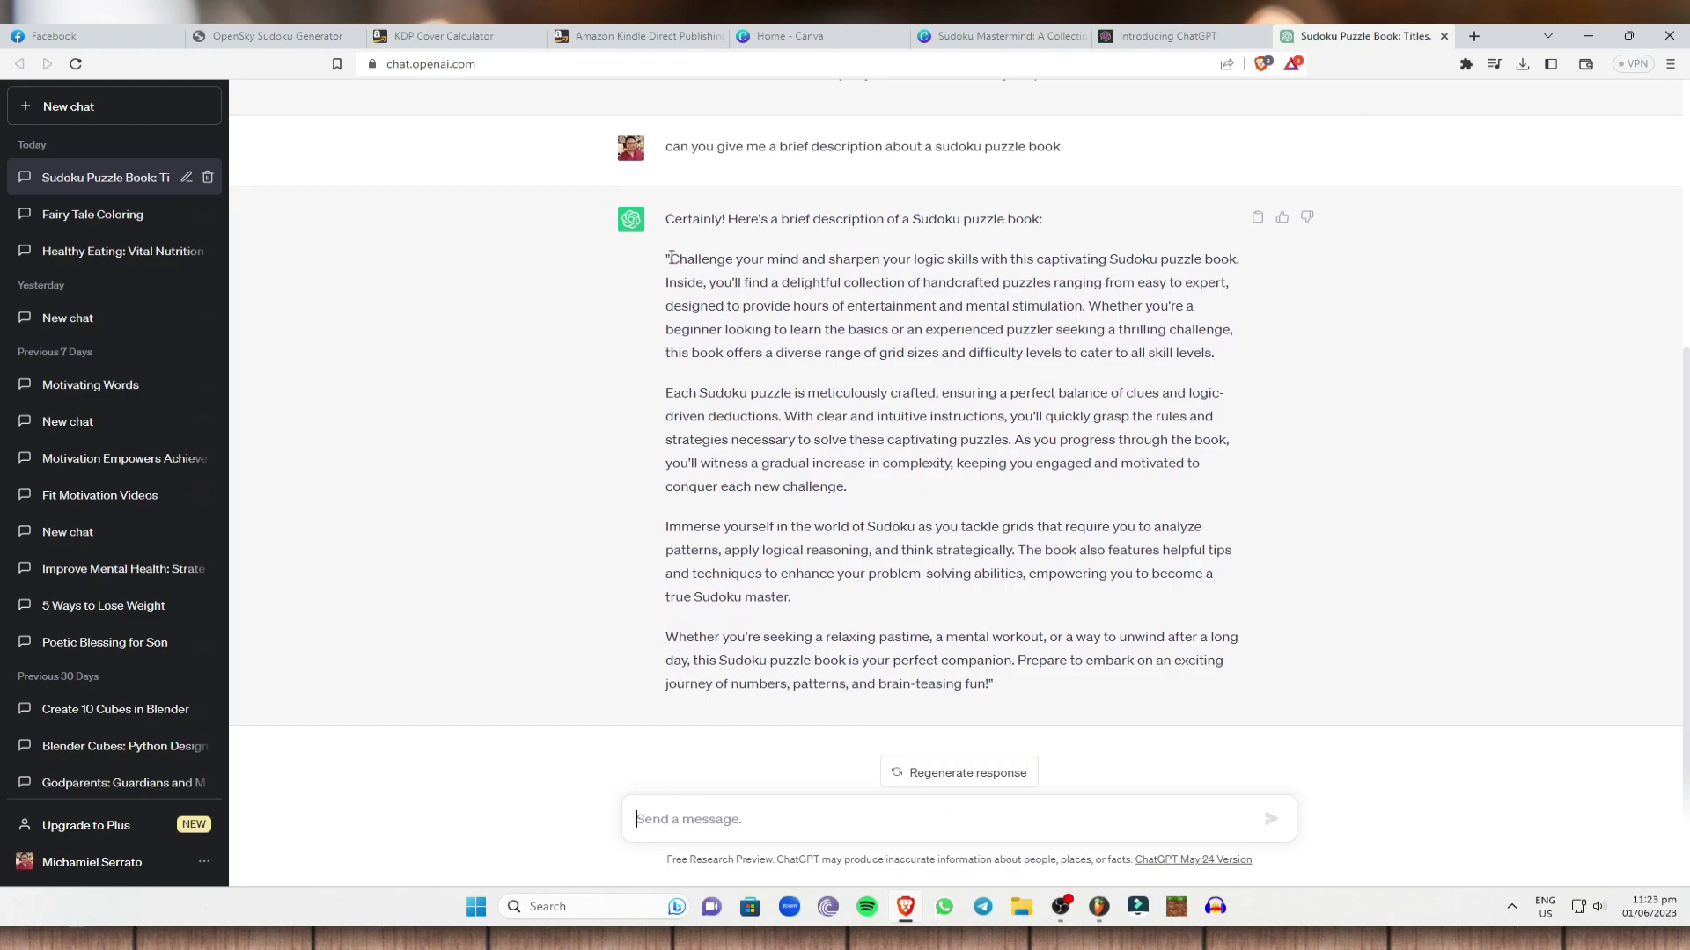
drag(670, 257, 991, 683)
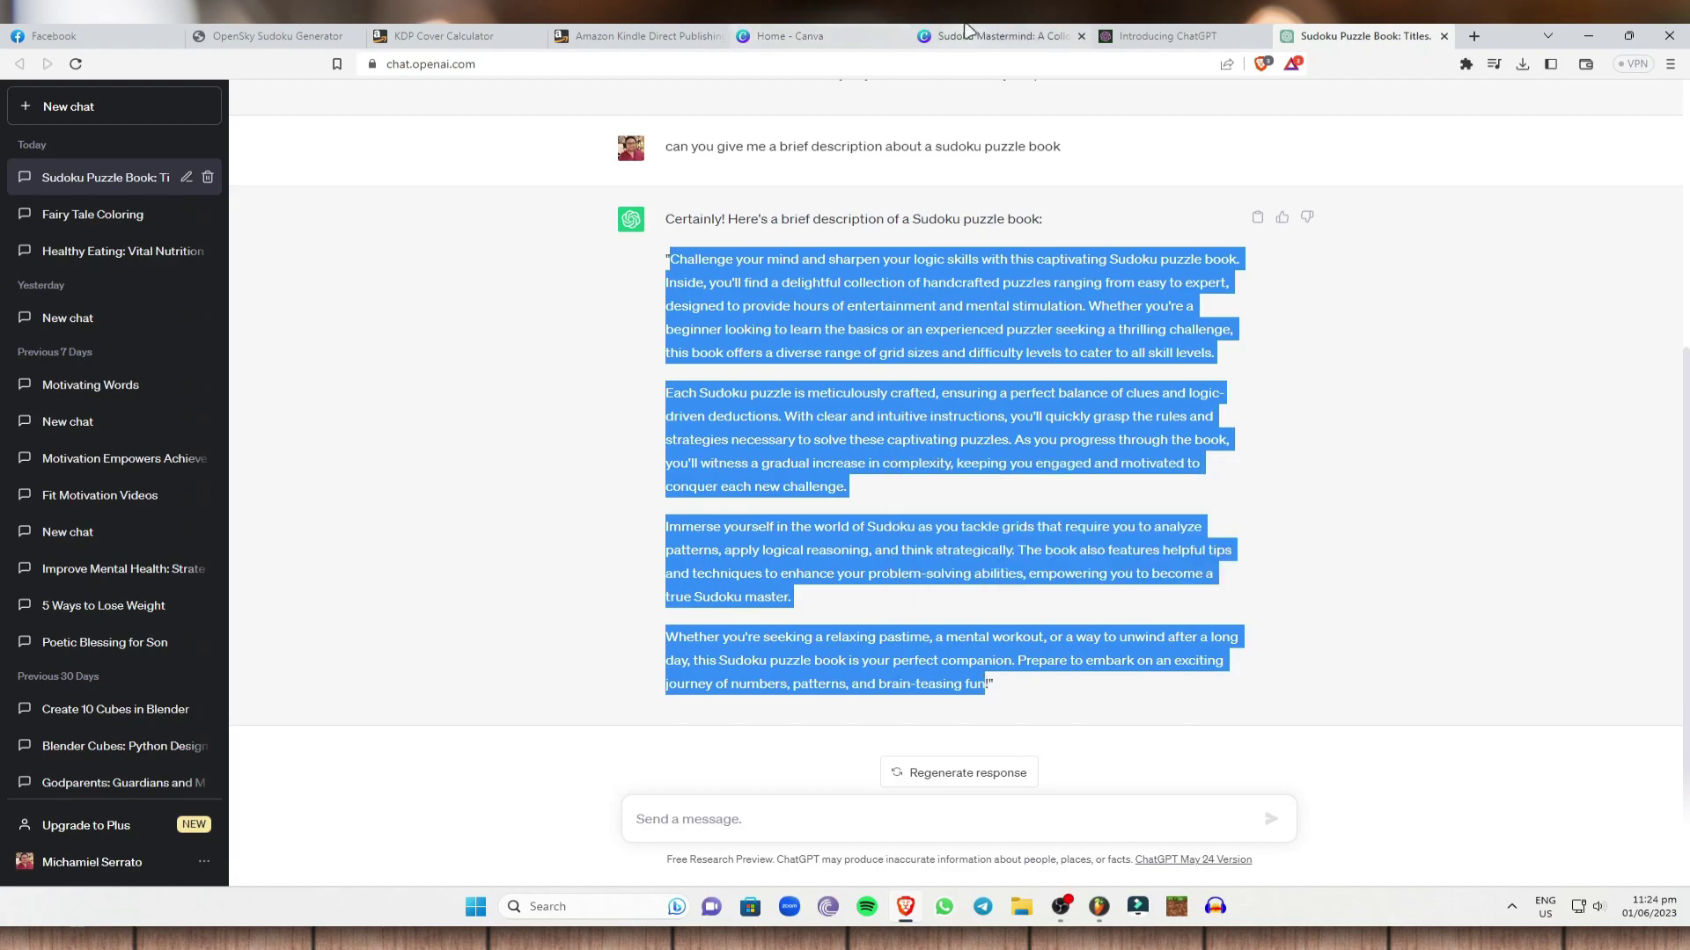
Step: Switch back to the Canva cover, add a body text box on the back cover and replace its text with the copied description
click(928, 31)
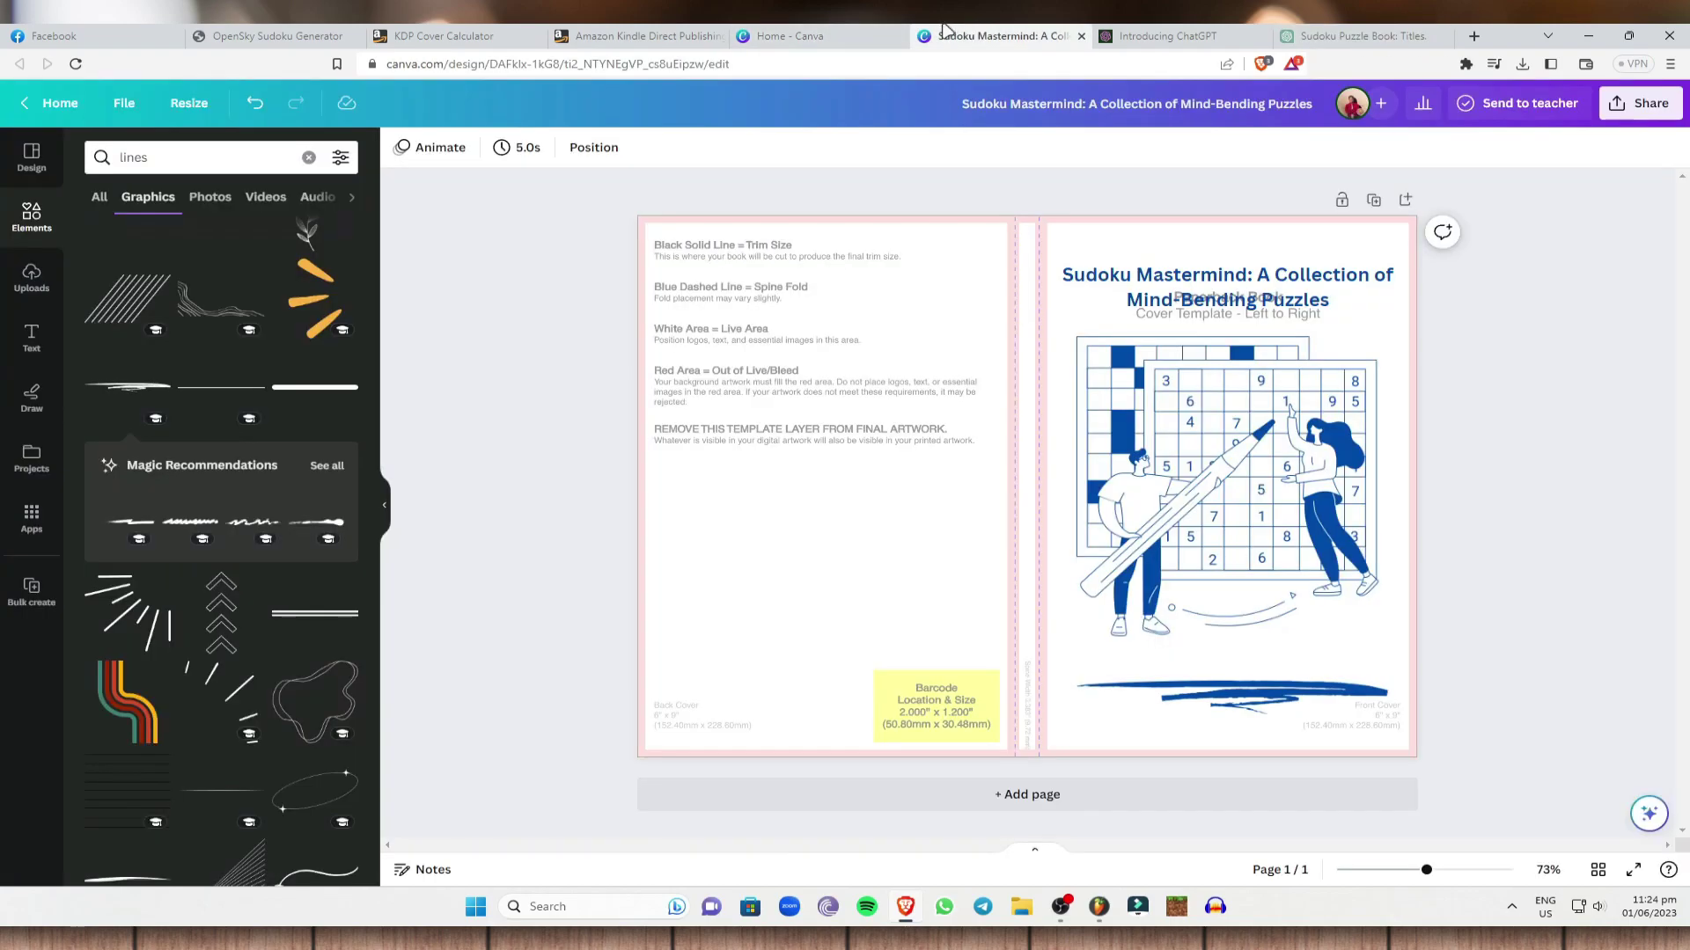
click(31, 333)
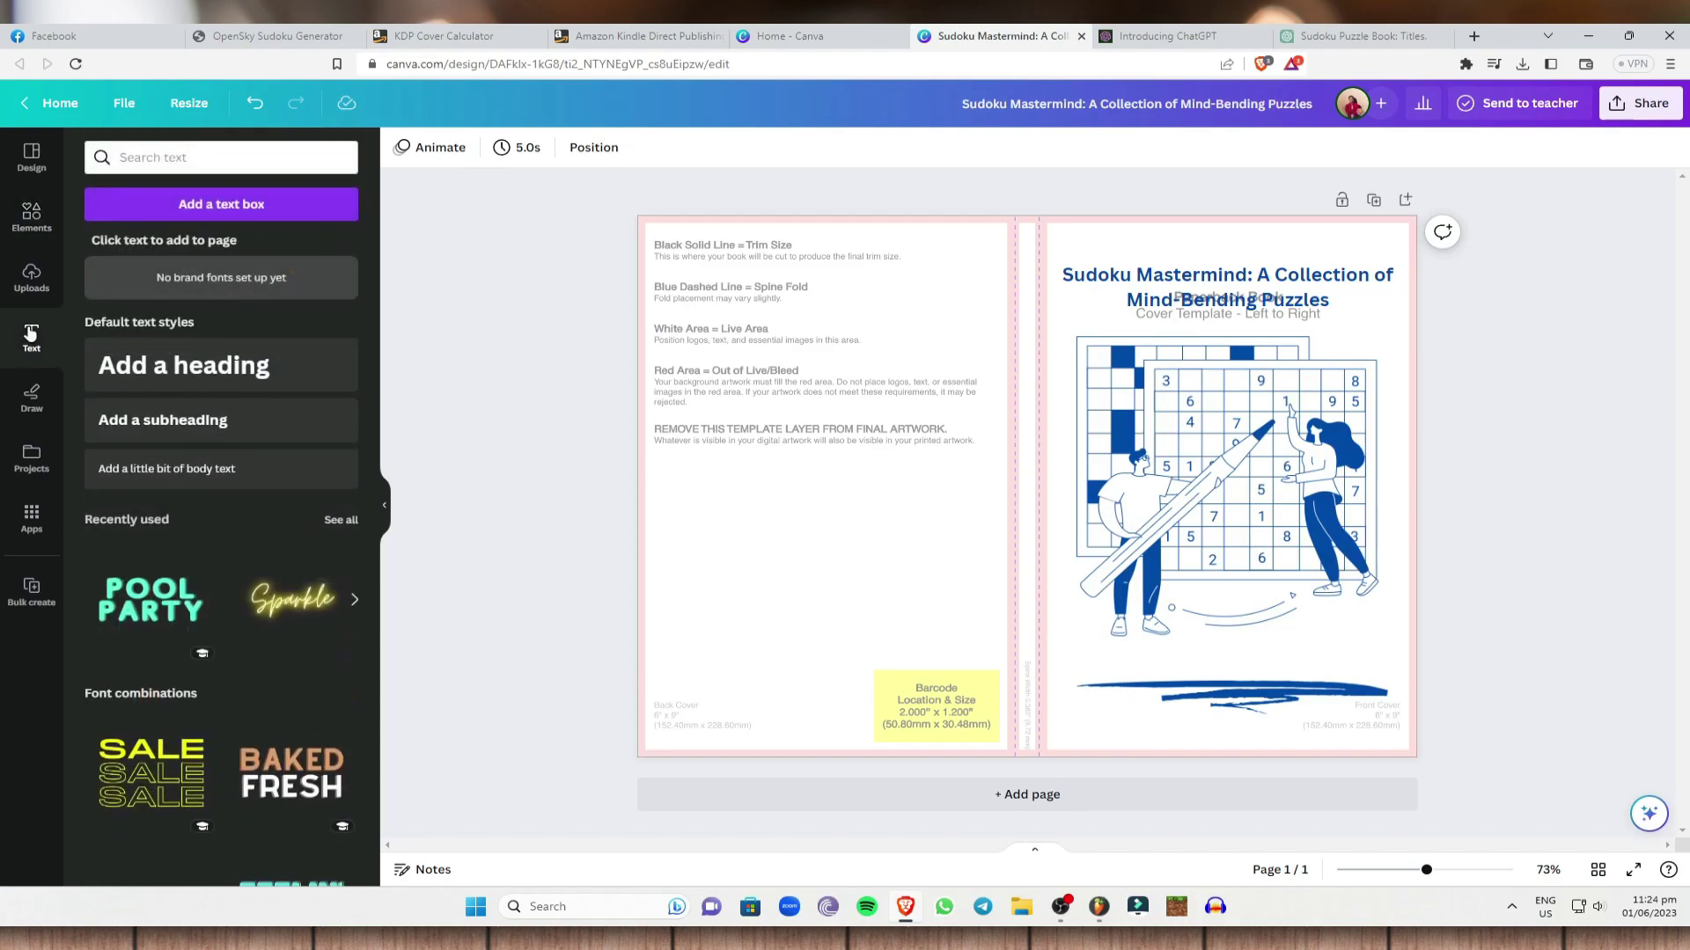
click(195, 487)
drag(985, 474, 992, 371)
click(750, 361)
key(BackSpace)
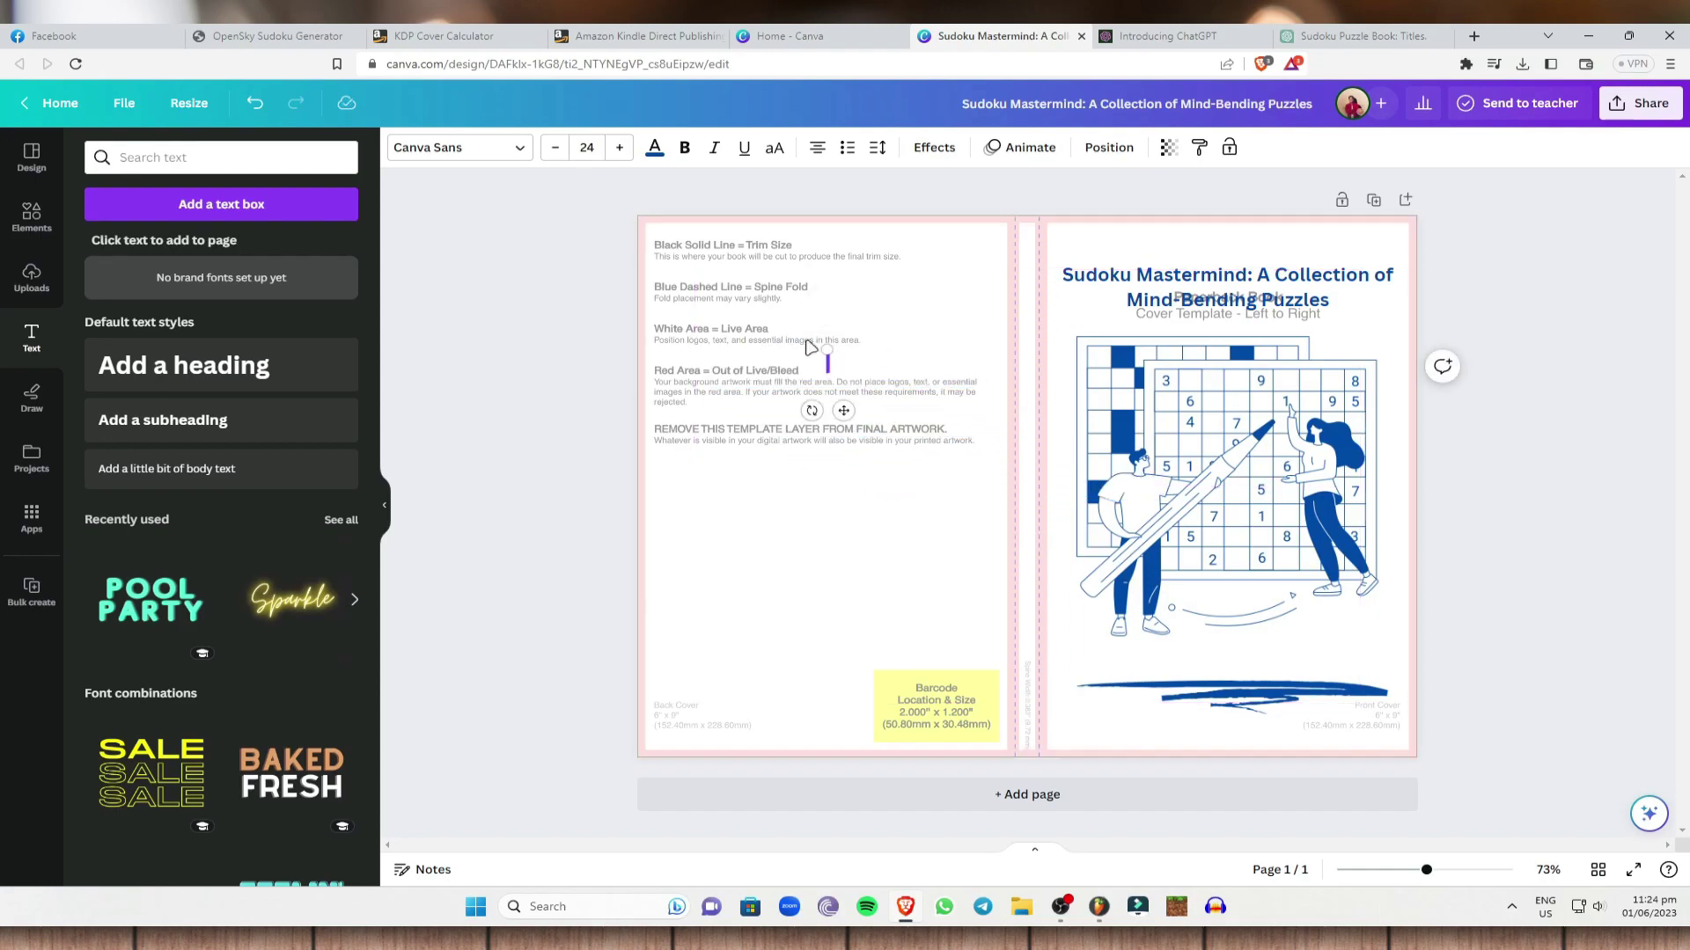
right_click(855, 358)
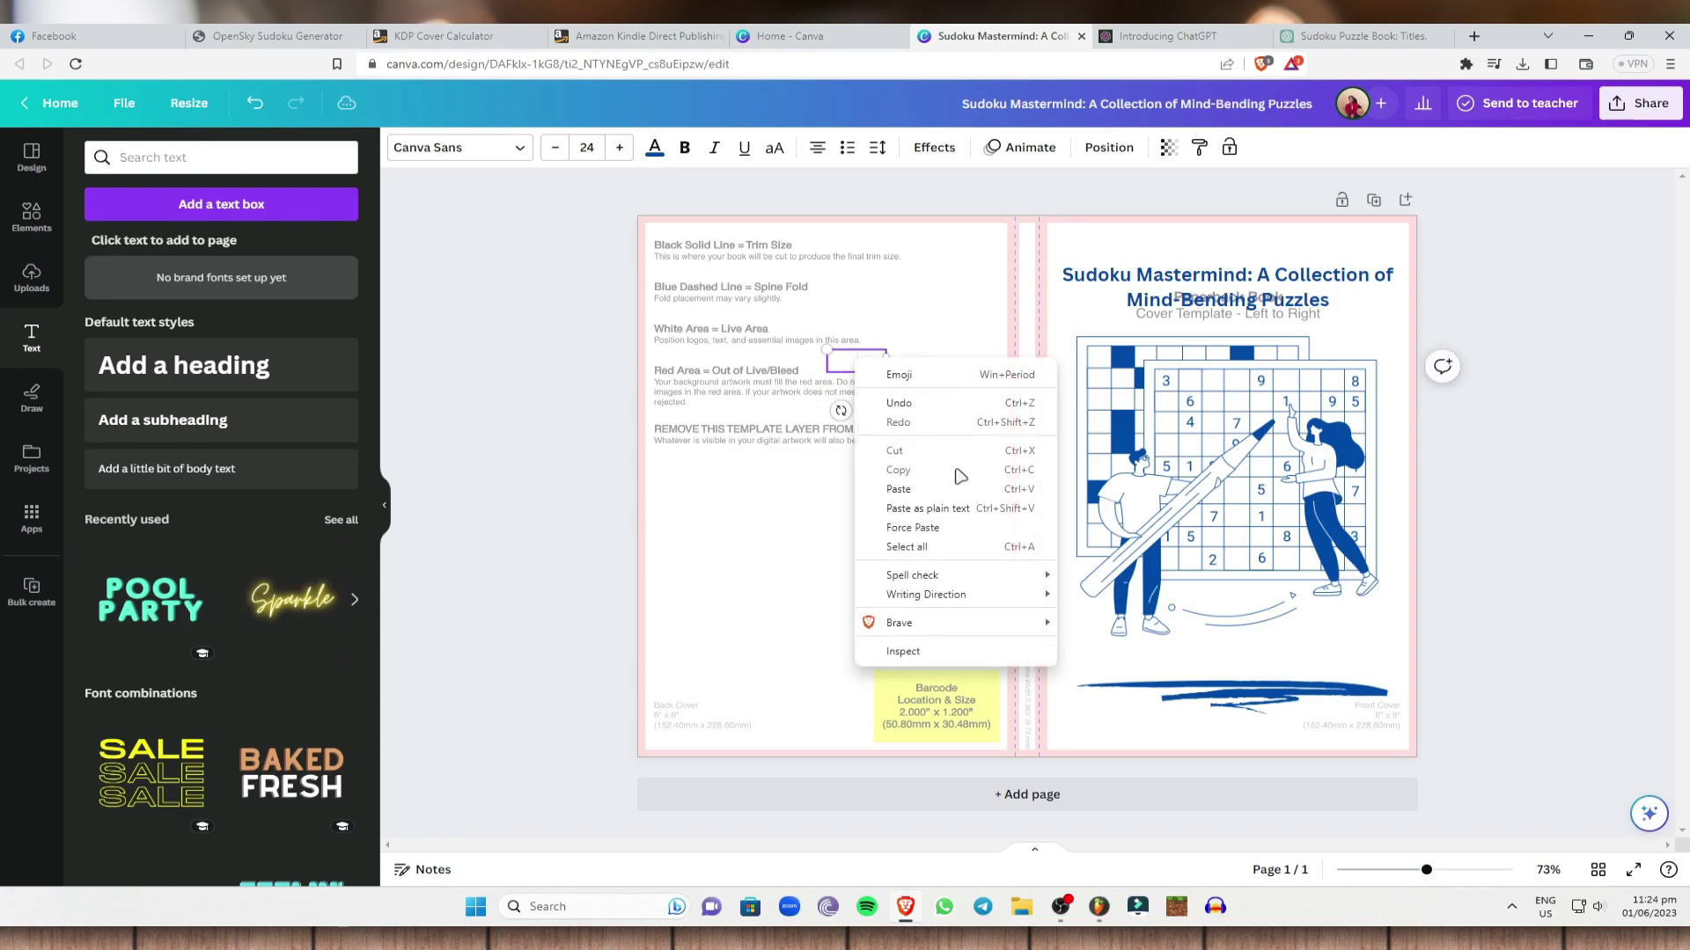
click(898, 489)
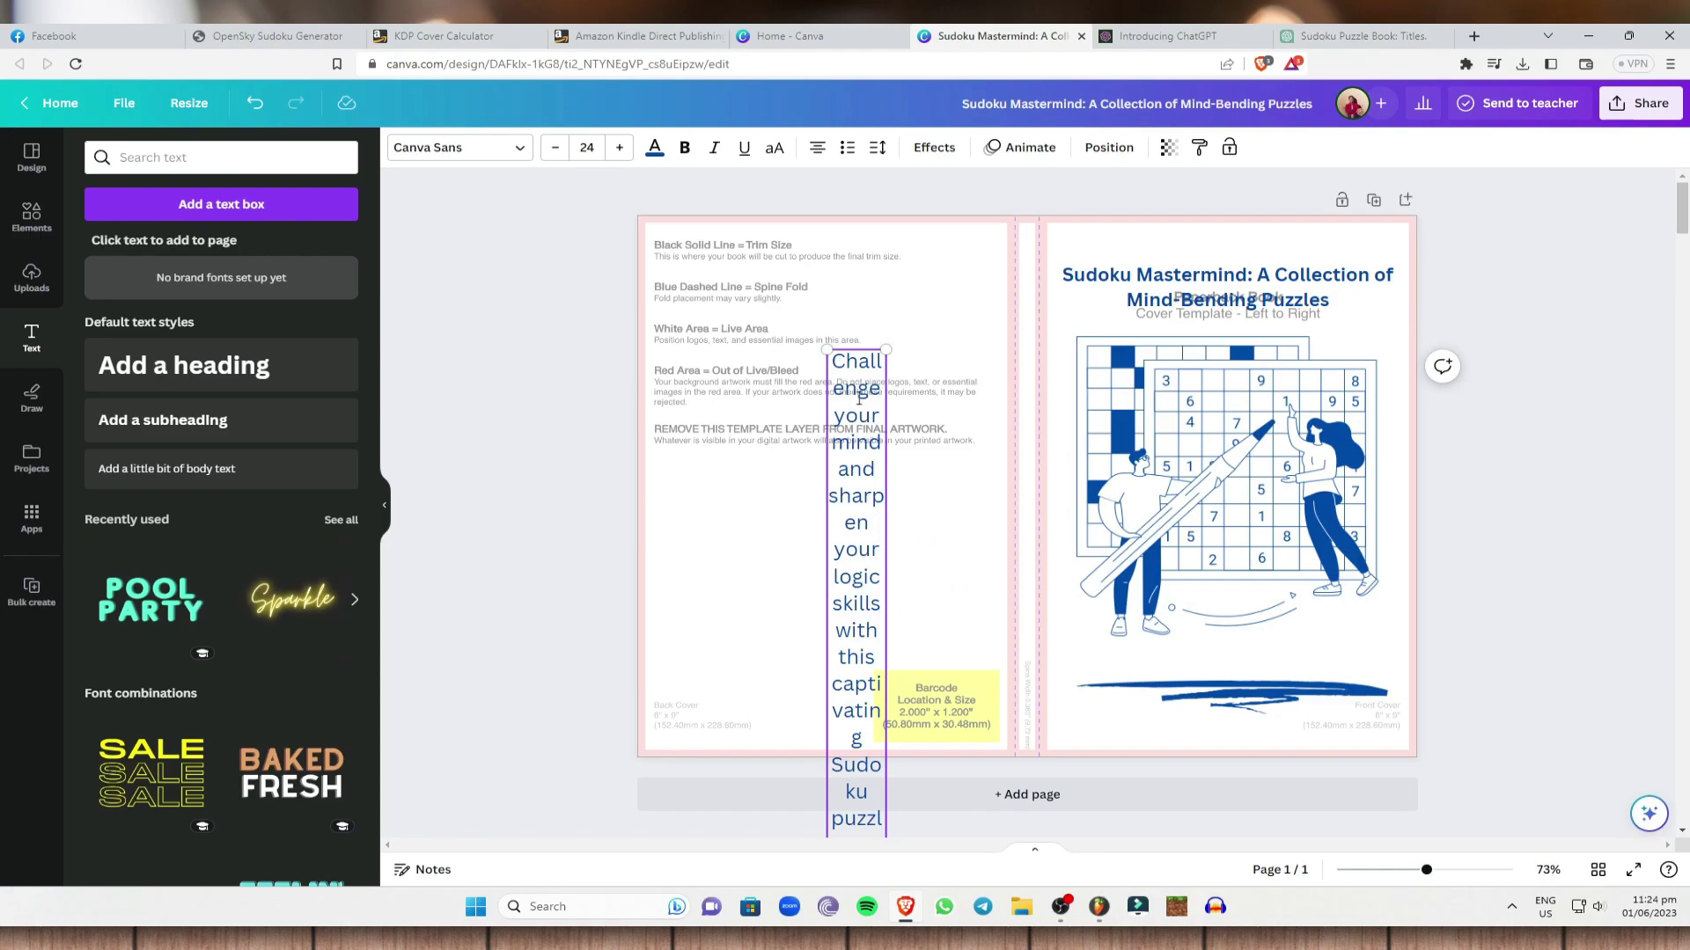
Step: Widen the description text box, scale its text down to 8.7, and place it on the back cover just above the barcode area
drag(850, 350, 734, 256)
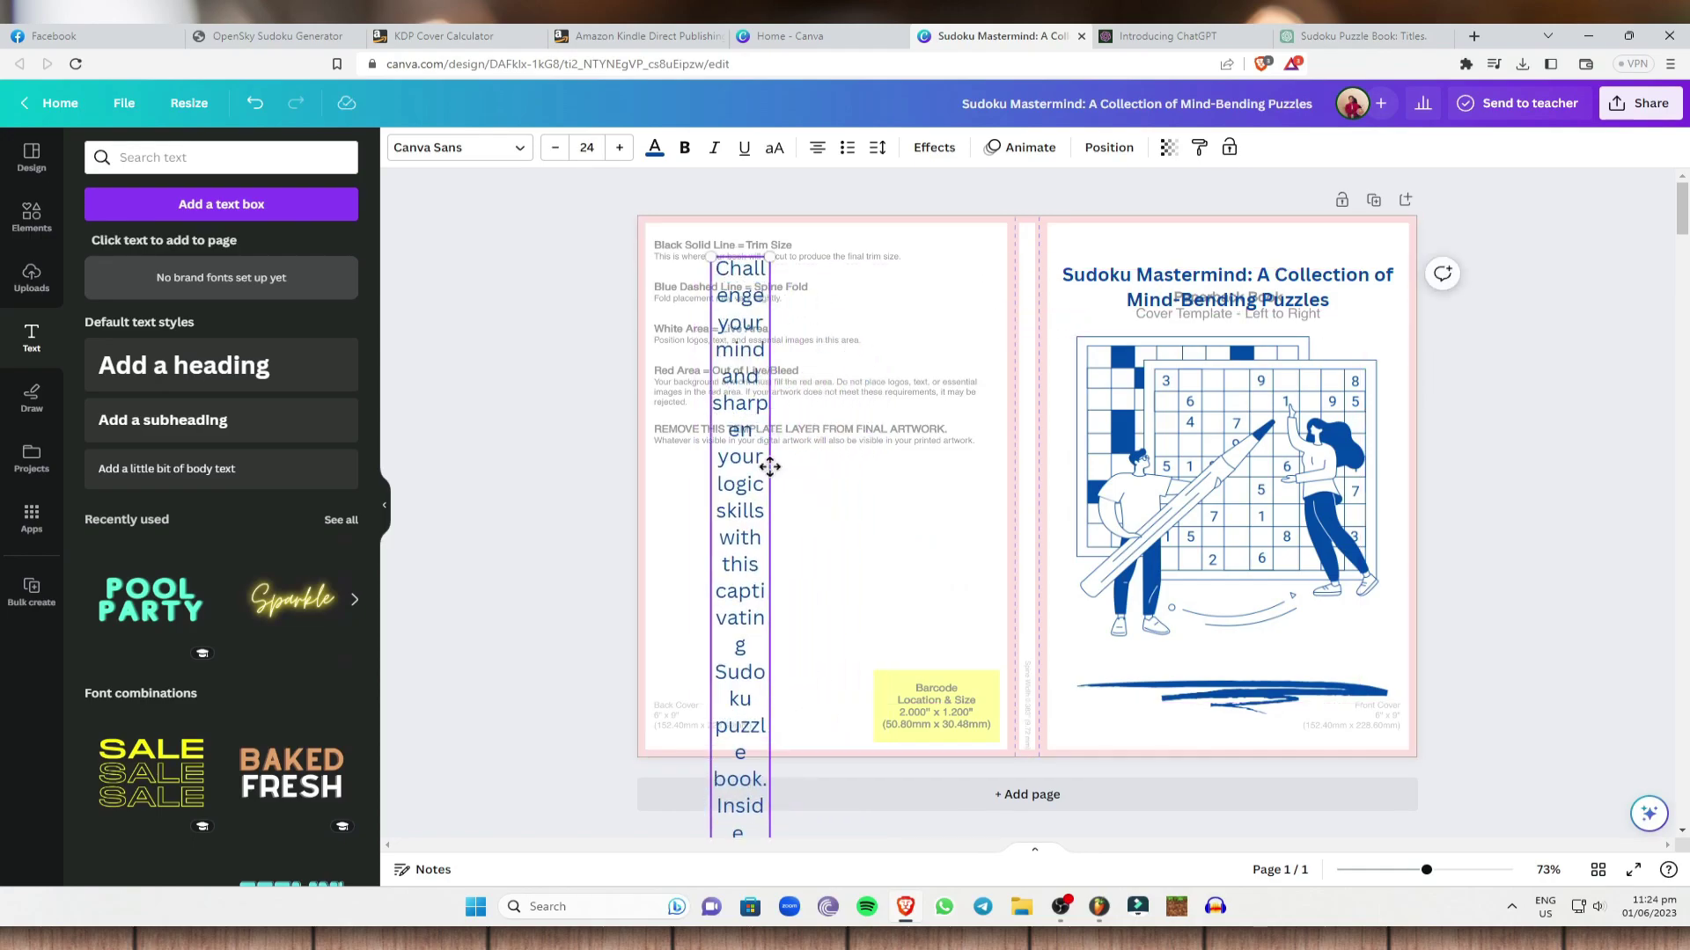
drag(773, 465, 1556, 410)
drag(1552, 763, 1025, 427)
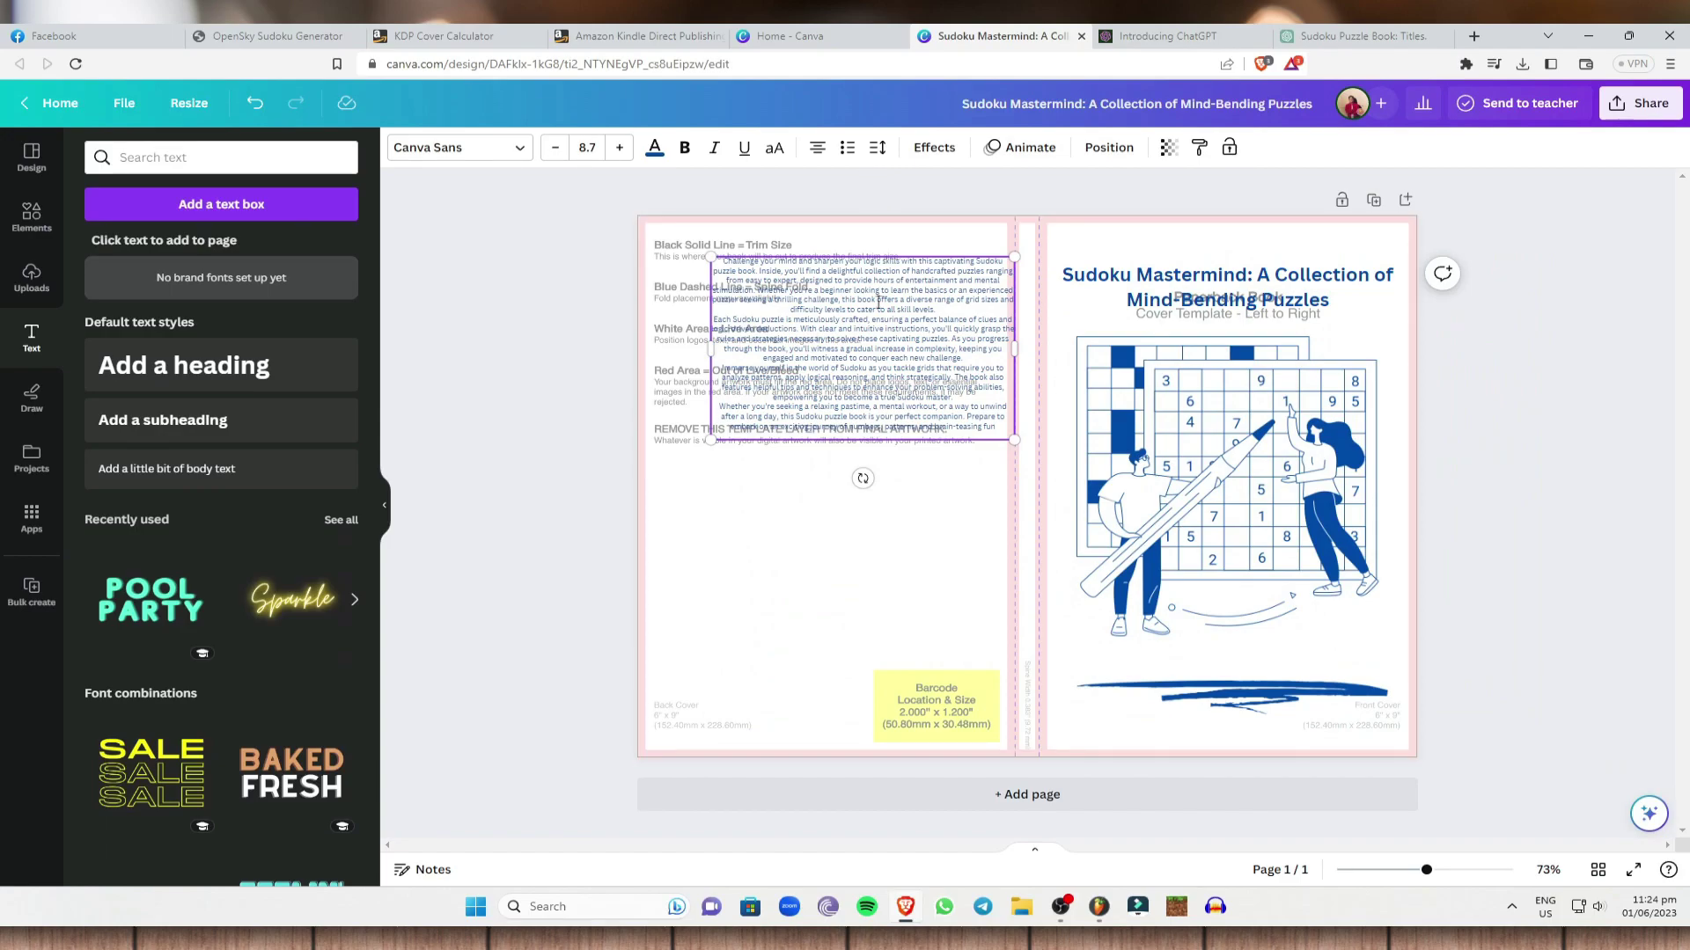
drag(838, 320, 816, 397)
drag(821, 256, 790, 491)
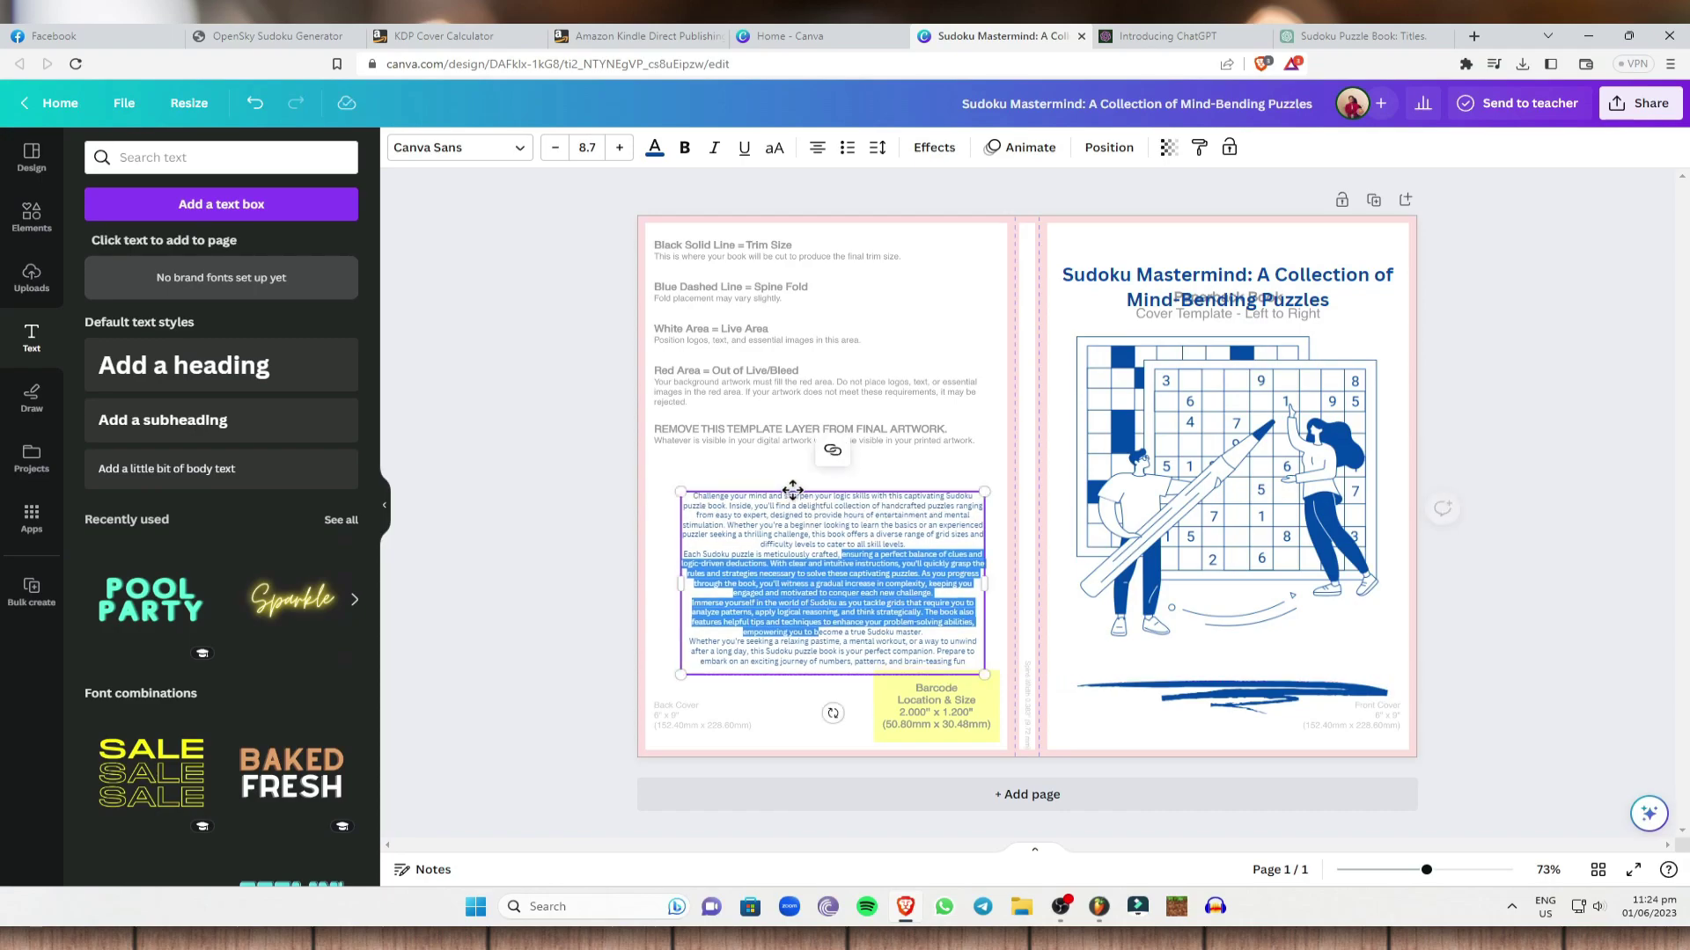
click(939, 696)
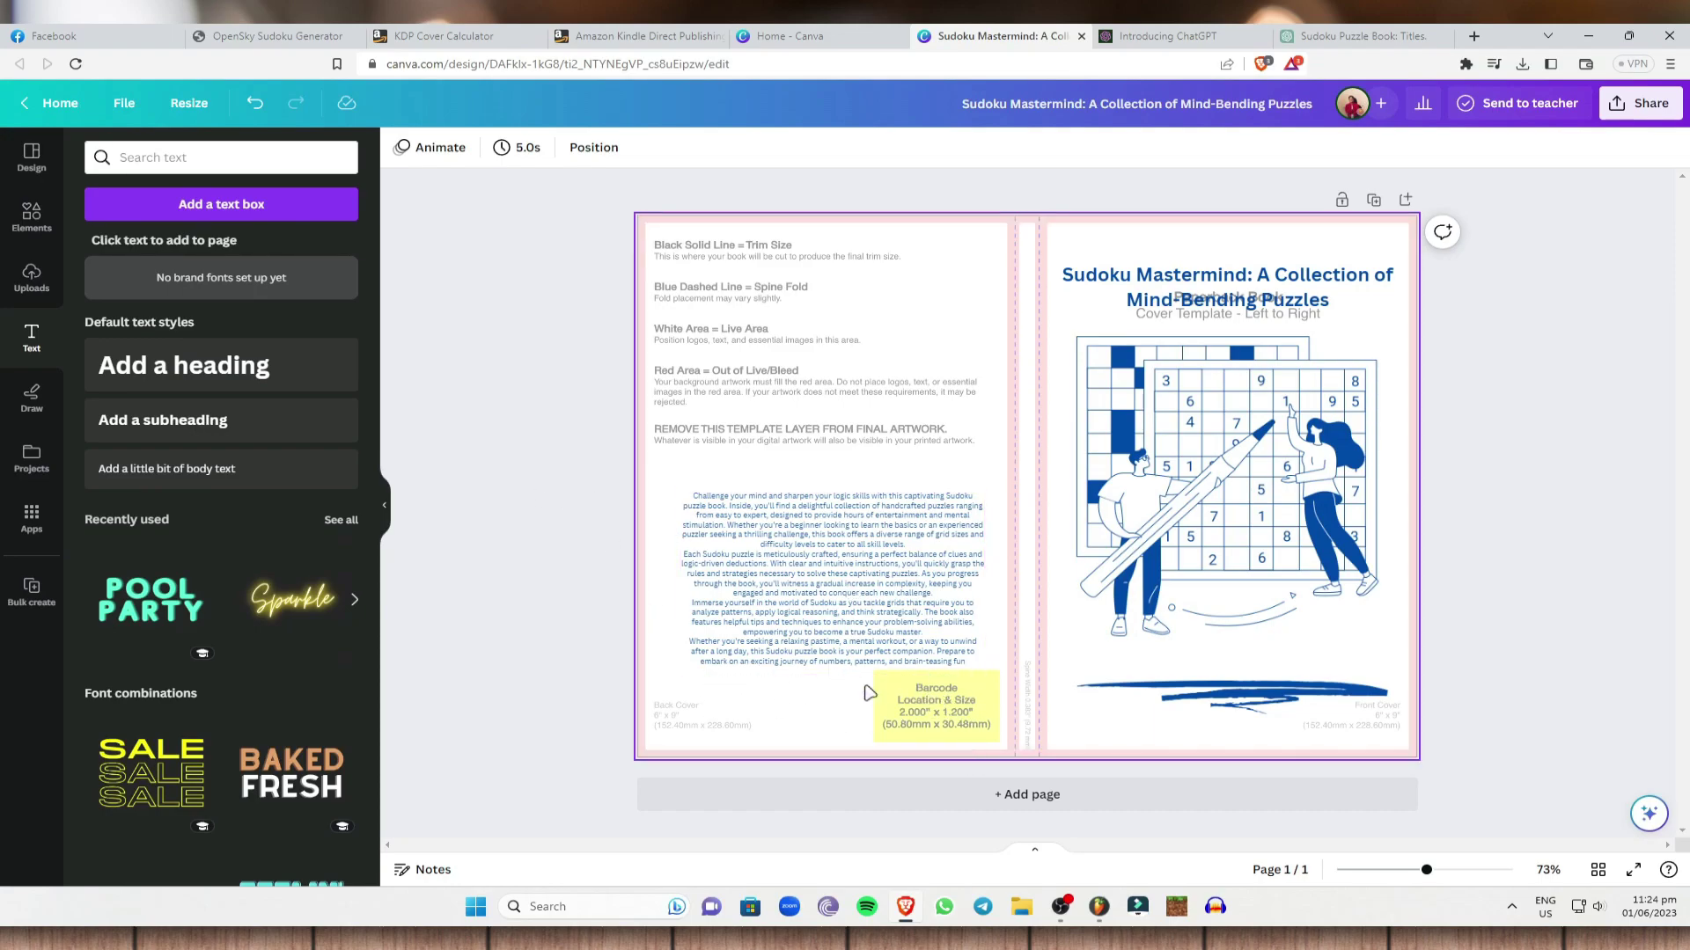
Step: Search the element graphics for "example barcode"
click(32, 236)
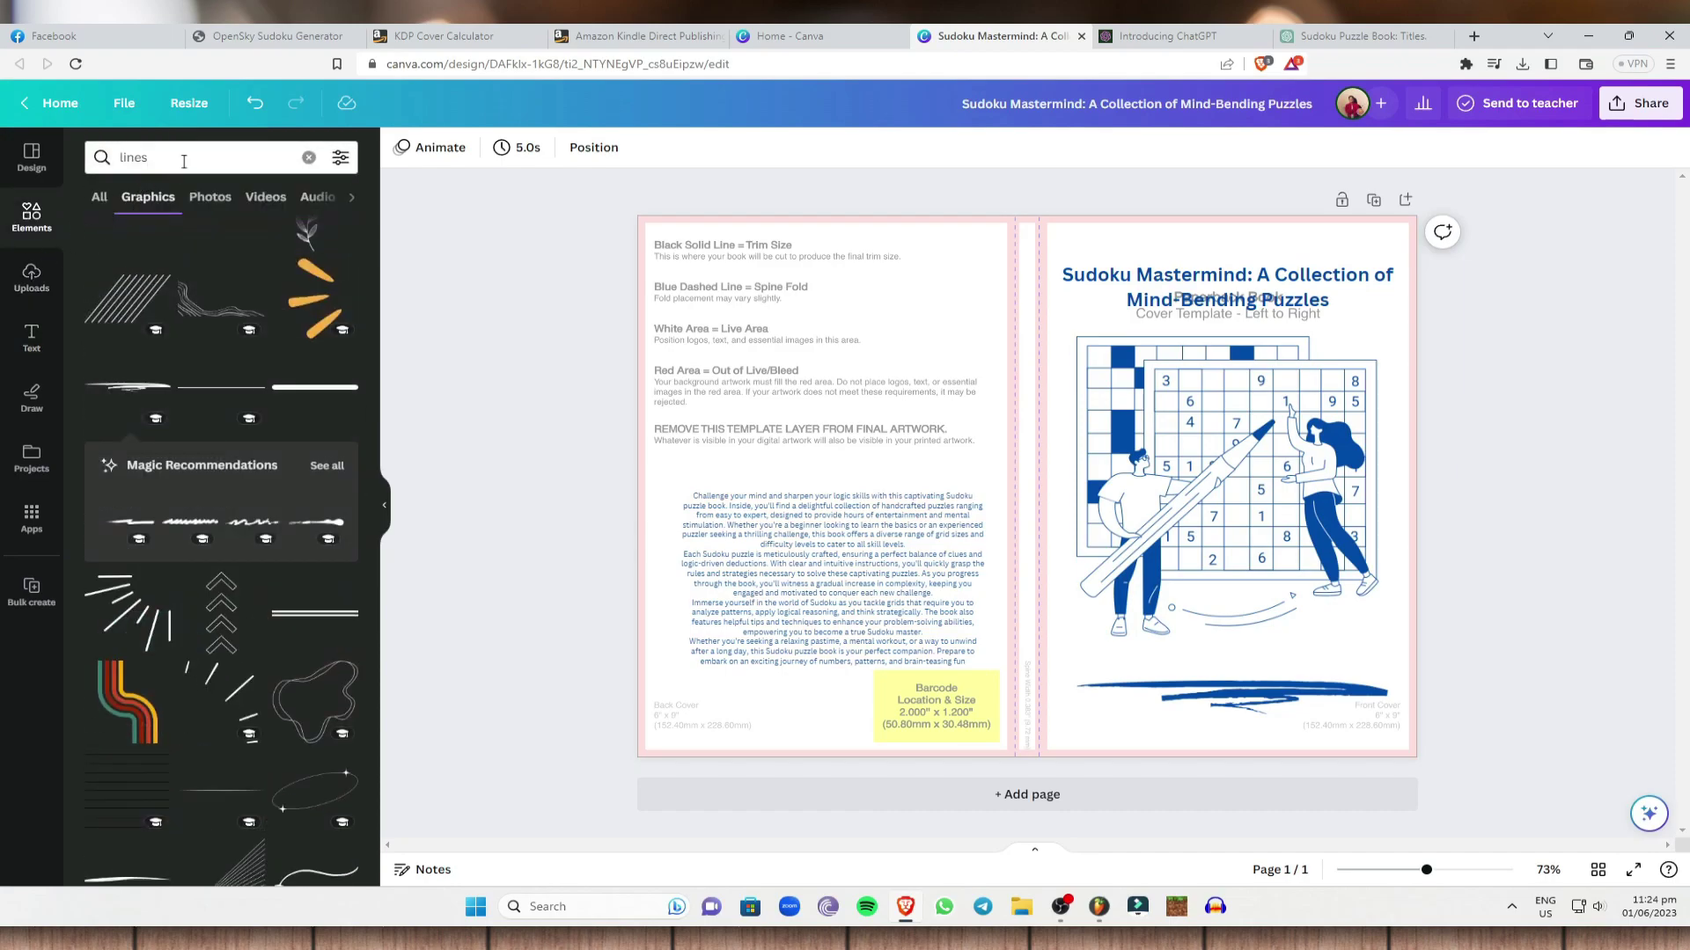
click(182, 163)
text(example barcode)
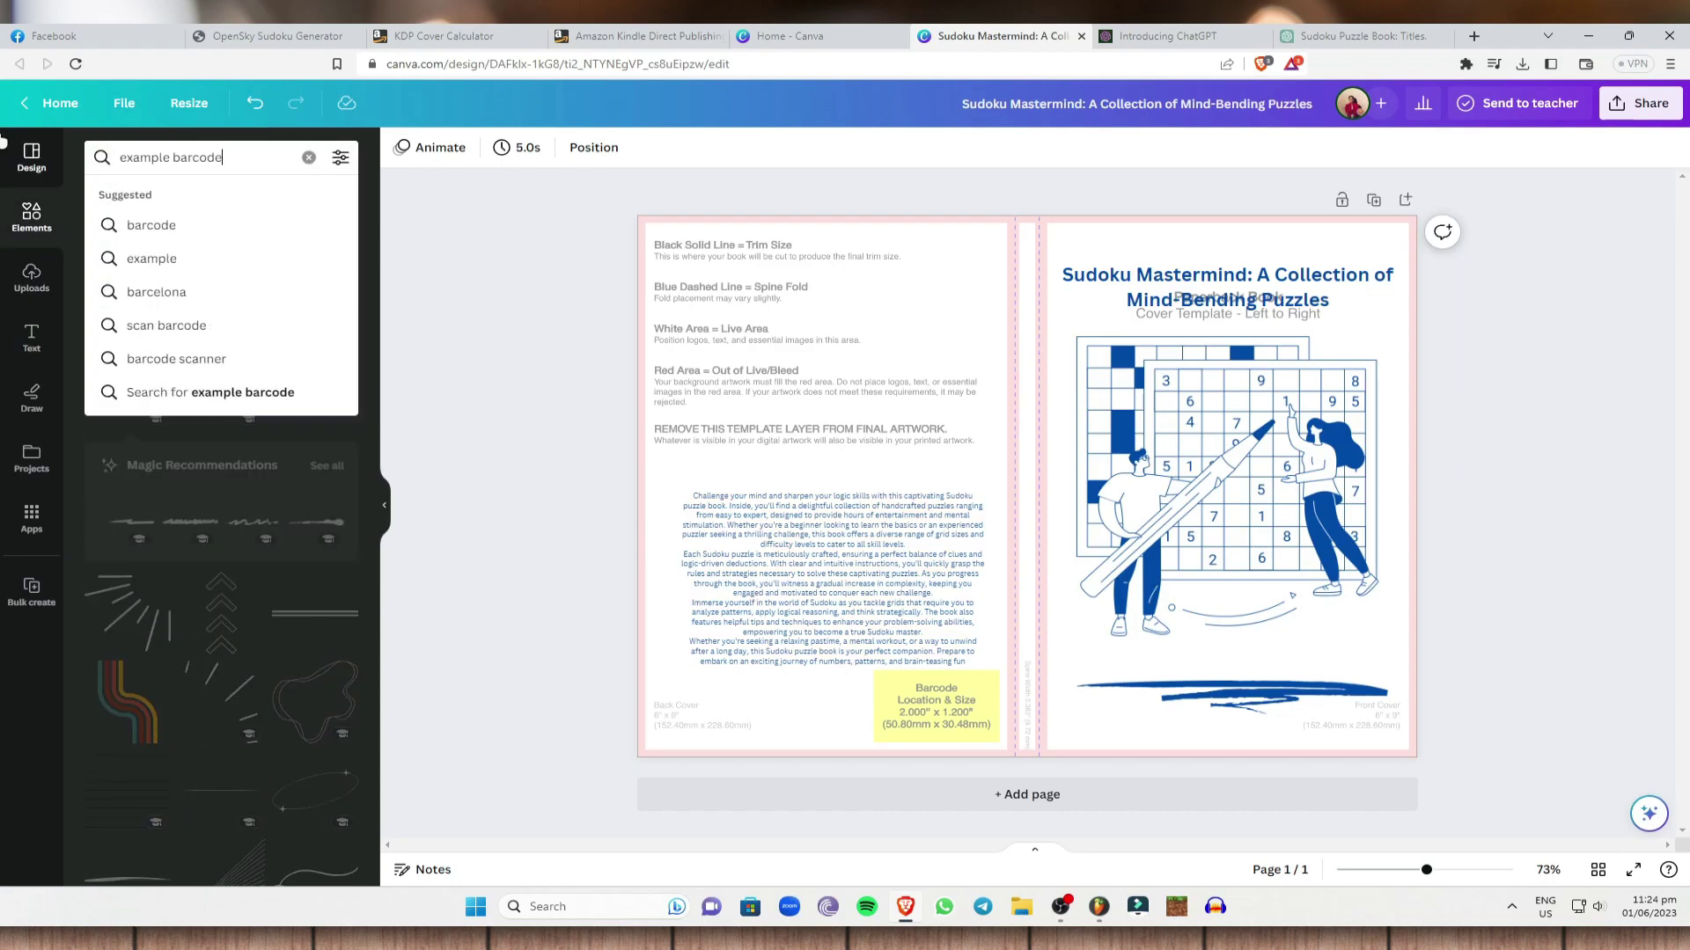
key(Return)
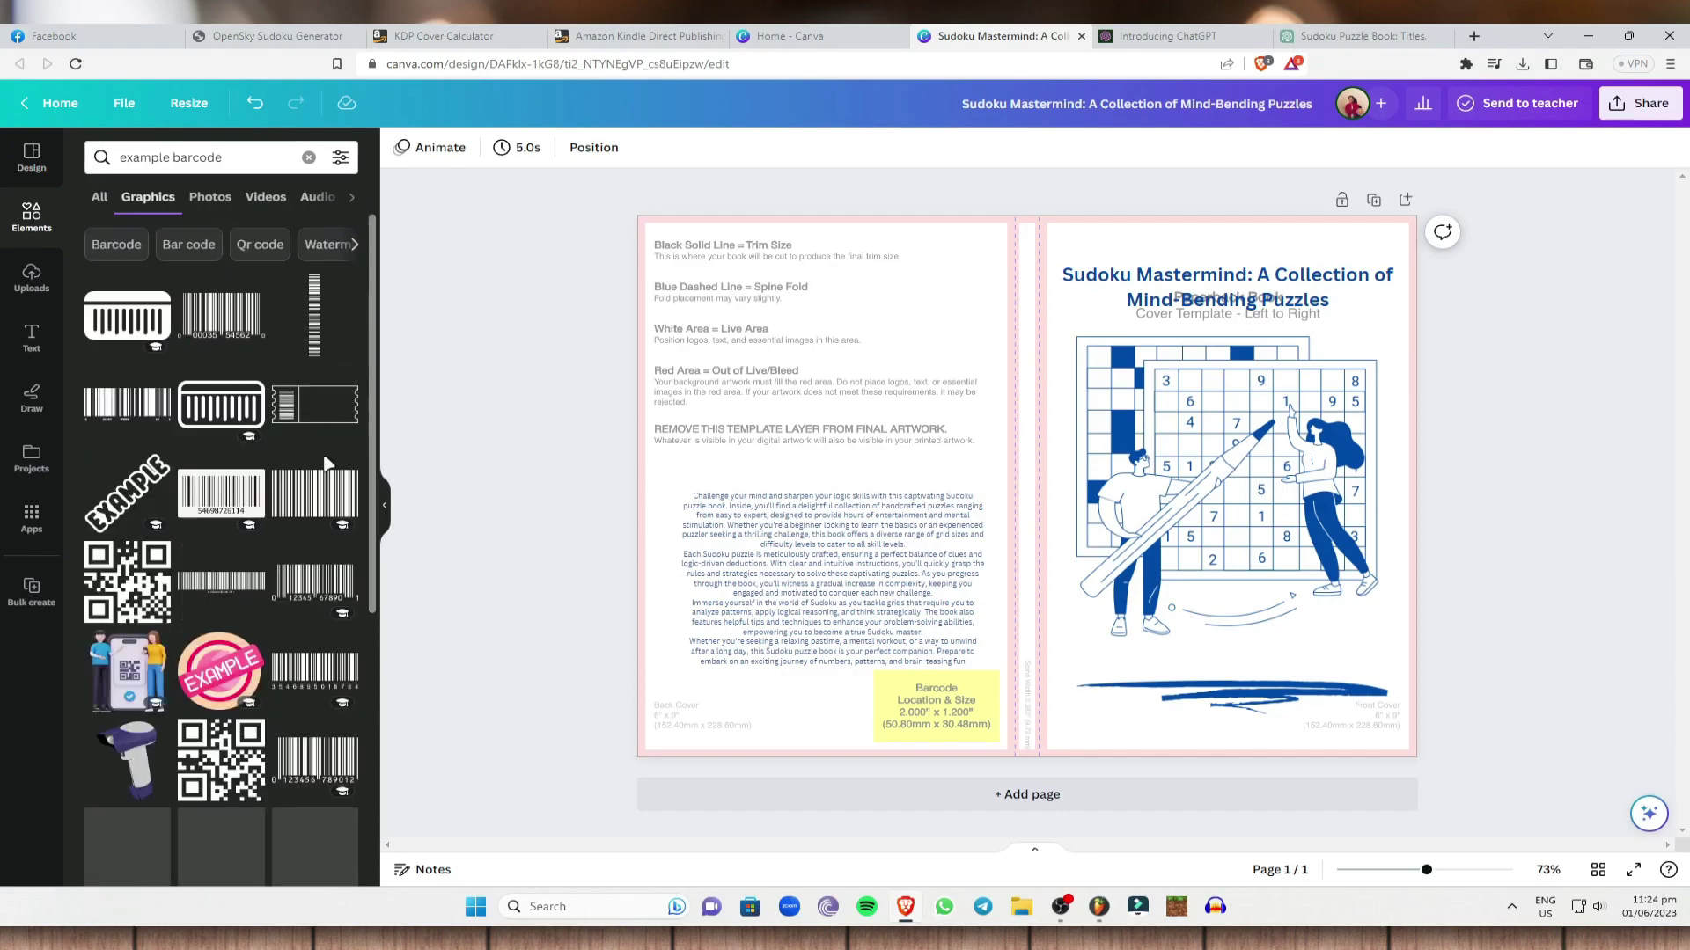
Step: Add the white-background barcode graphic, shrink it over the yellow barcode area, and nudge the back cover description up slightly
click(230, 504)
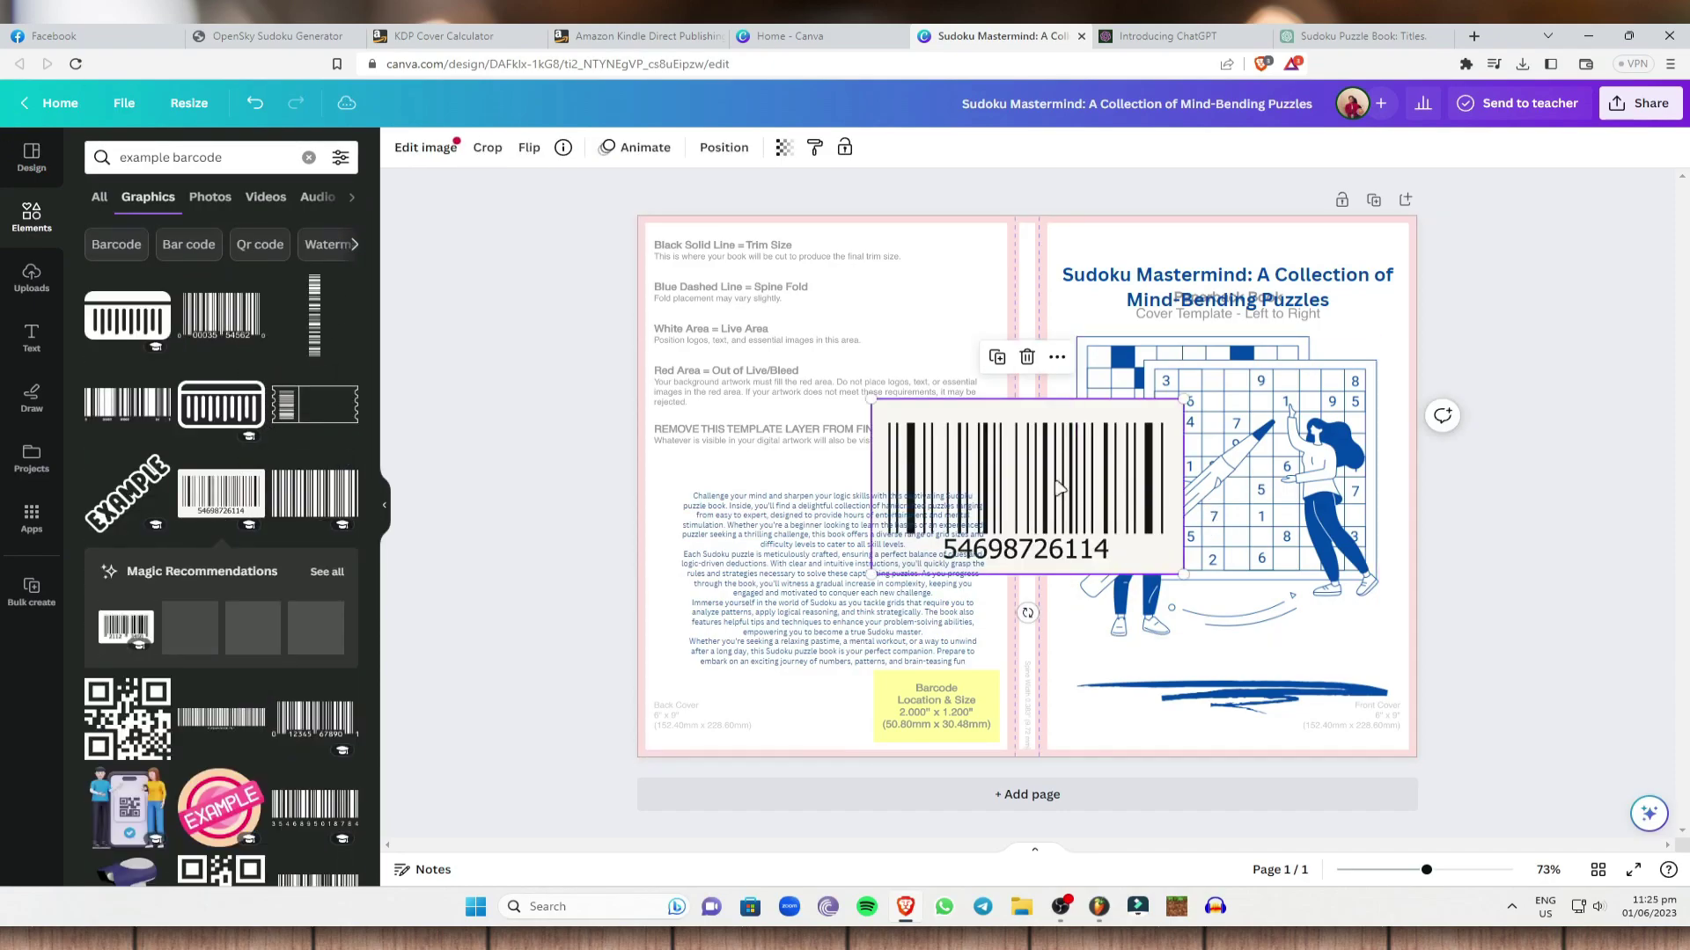
drag(1180, 572, 959, 714)
click(1527, 625)
click(1660, 582)
click(1530, 591)
drag(853, 569, 847, 555)
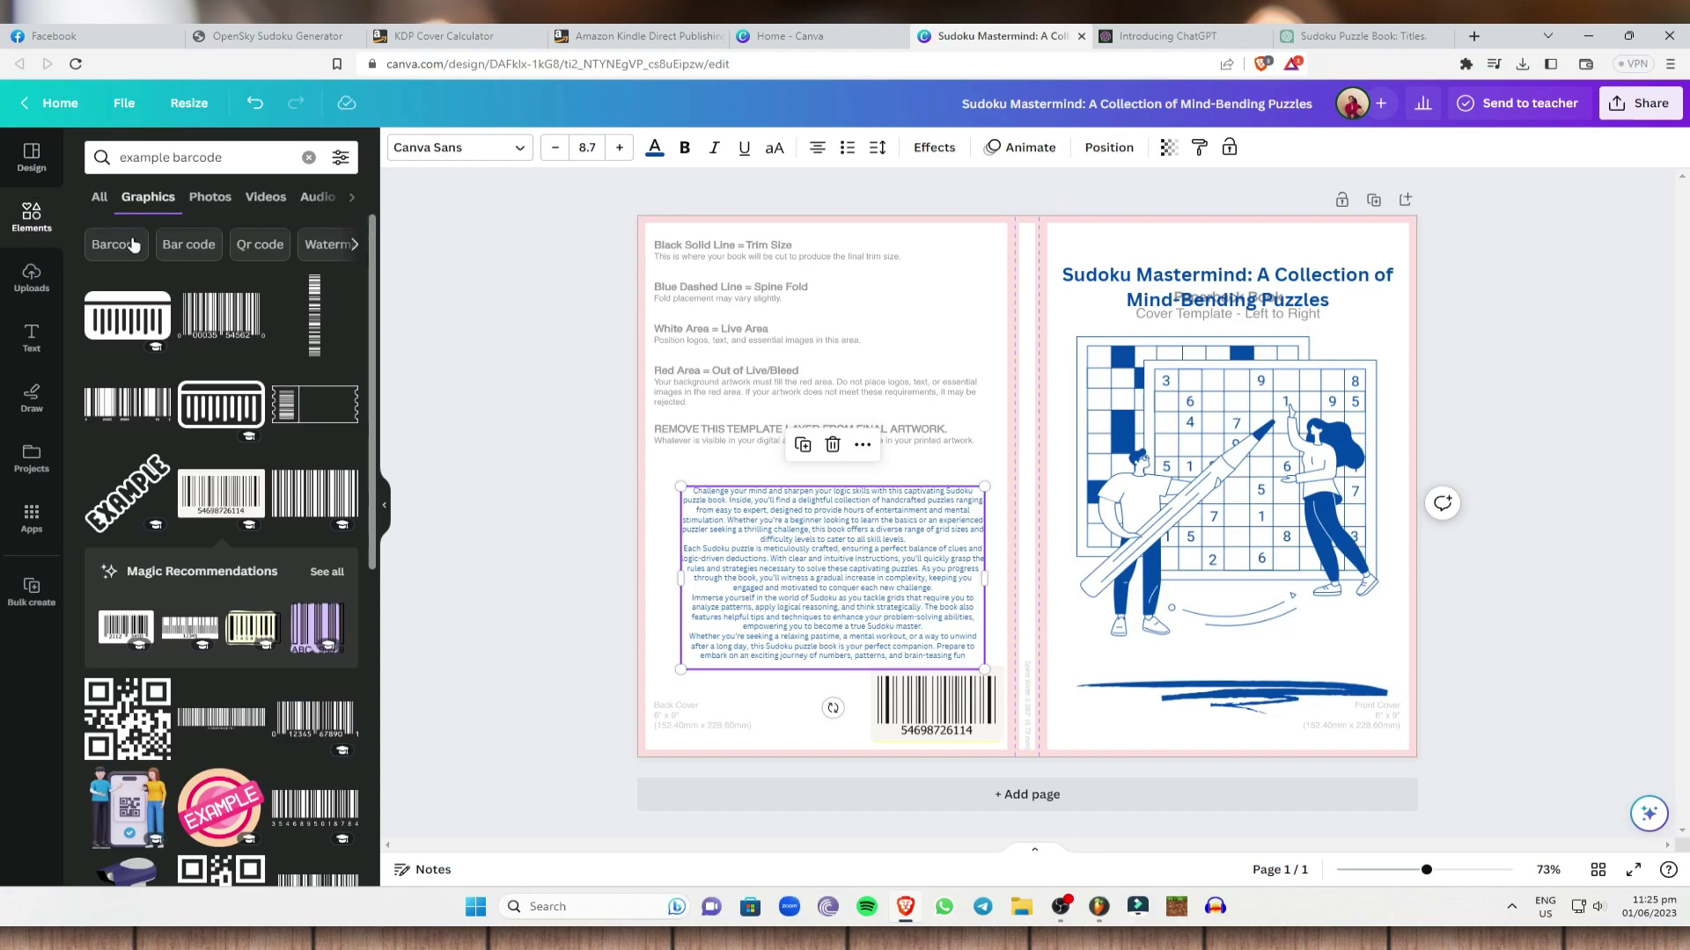
Step: Search the elements for "brain" and limit the results to graphics
click(100, 197)
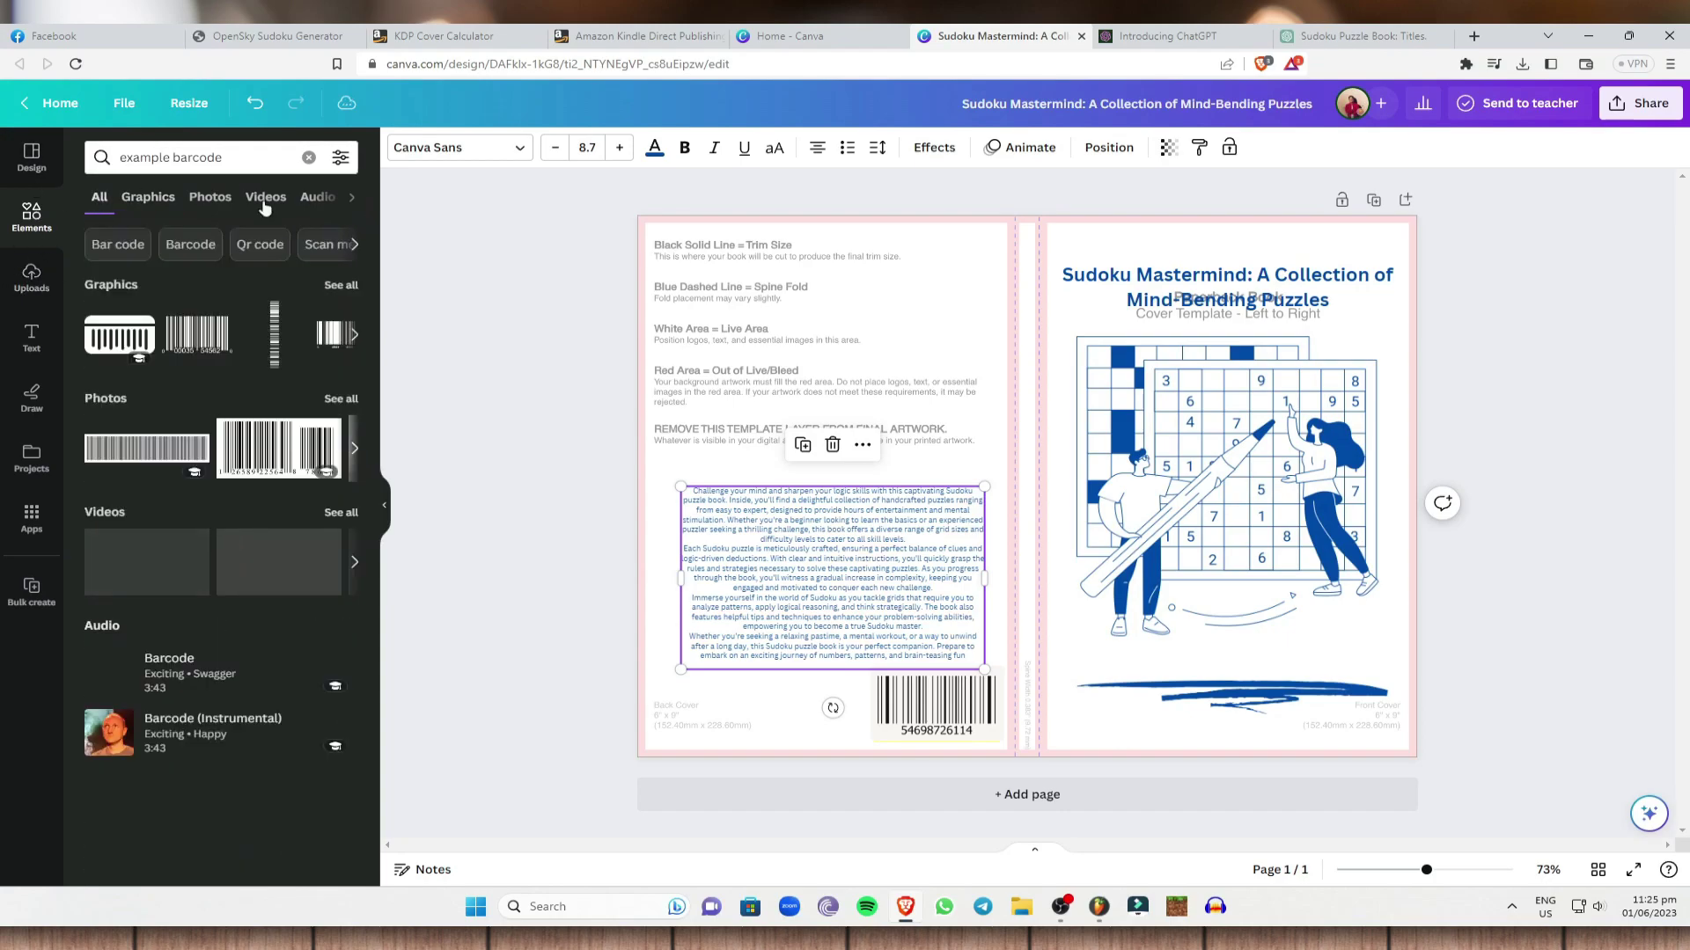
click(110, 156)
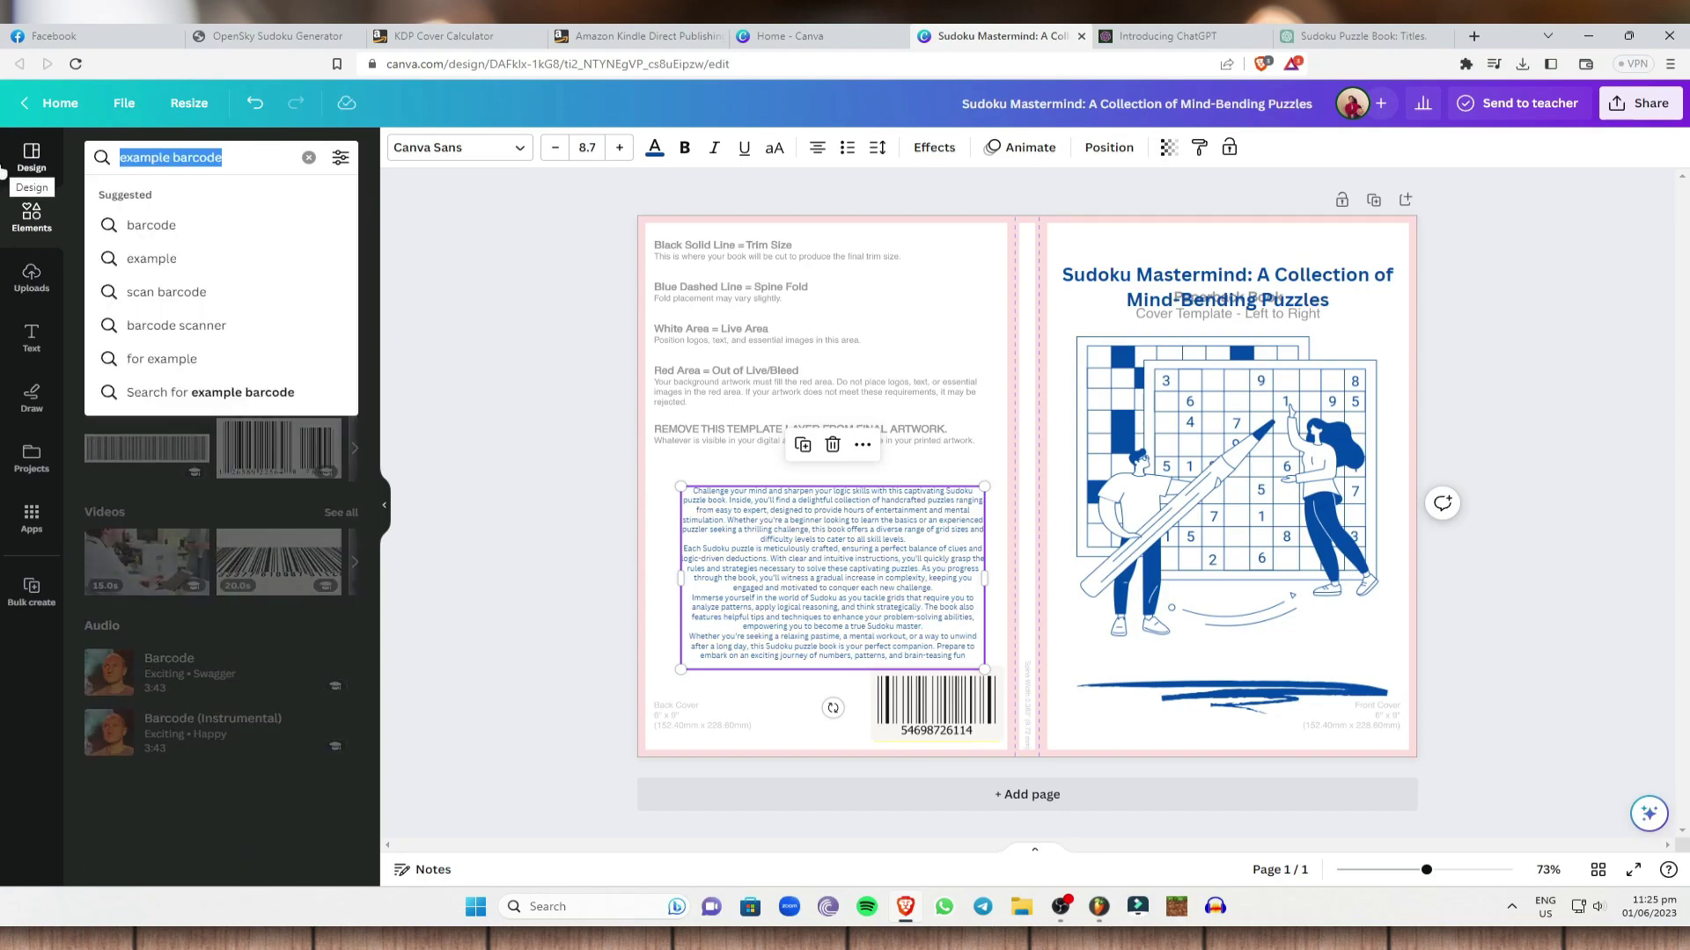
text(brain)
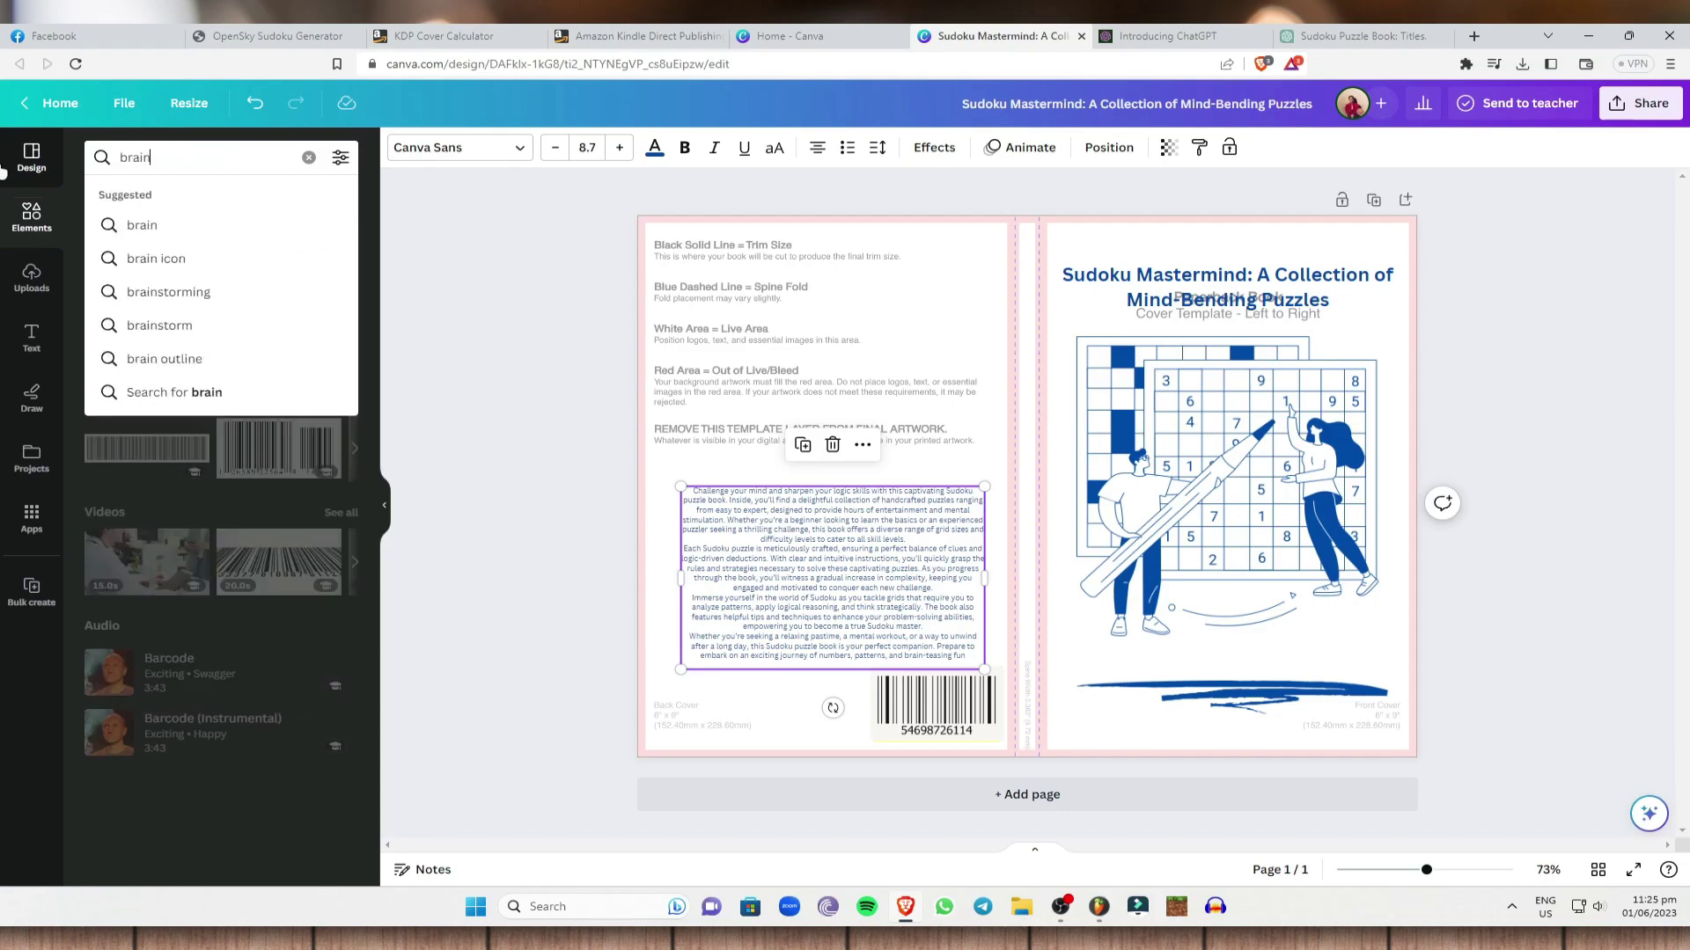
key(Return)
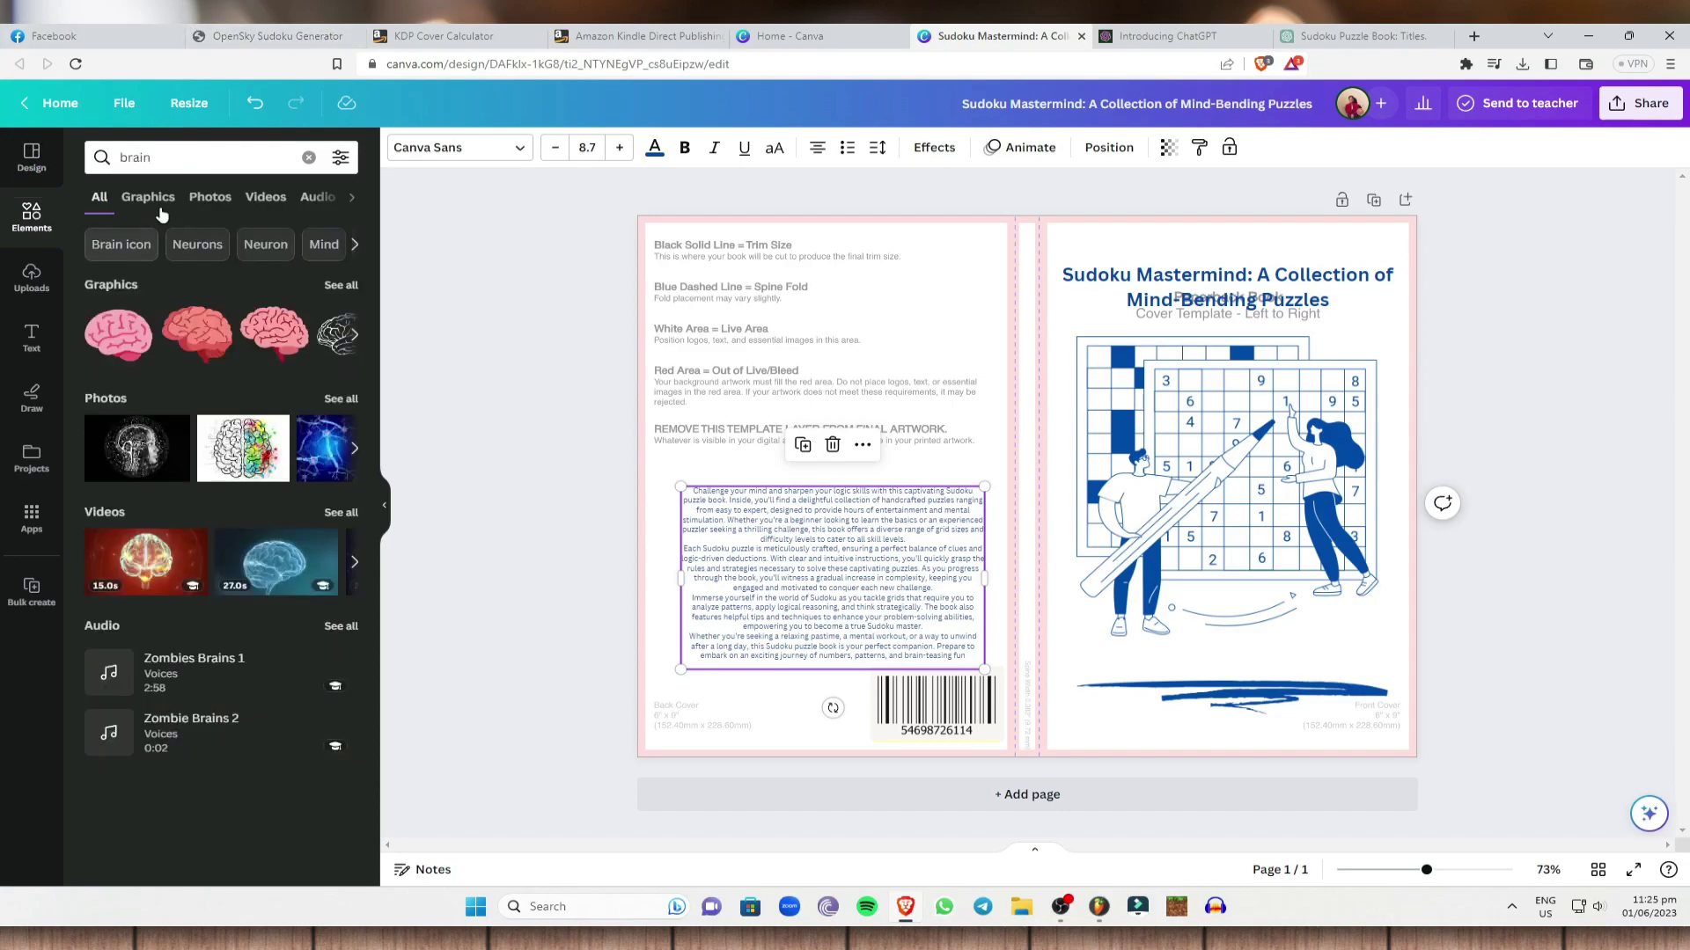
click(167, 198)
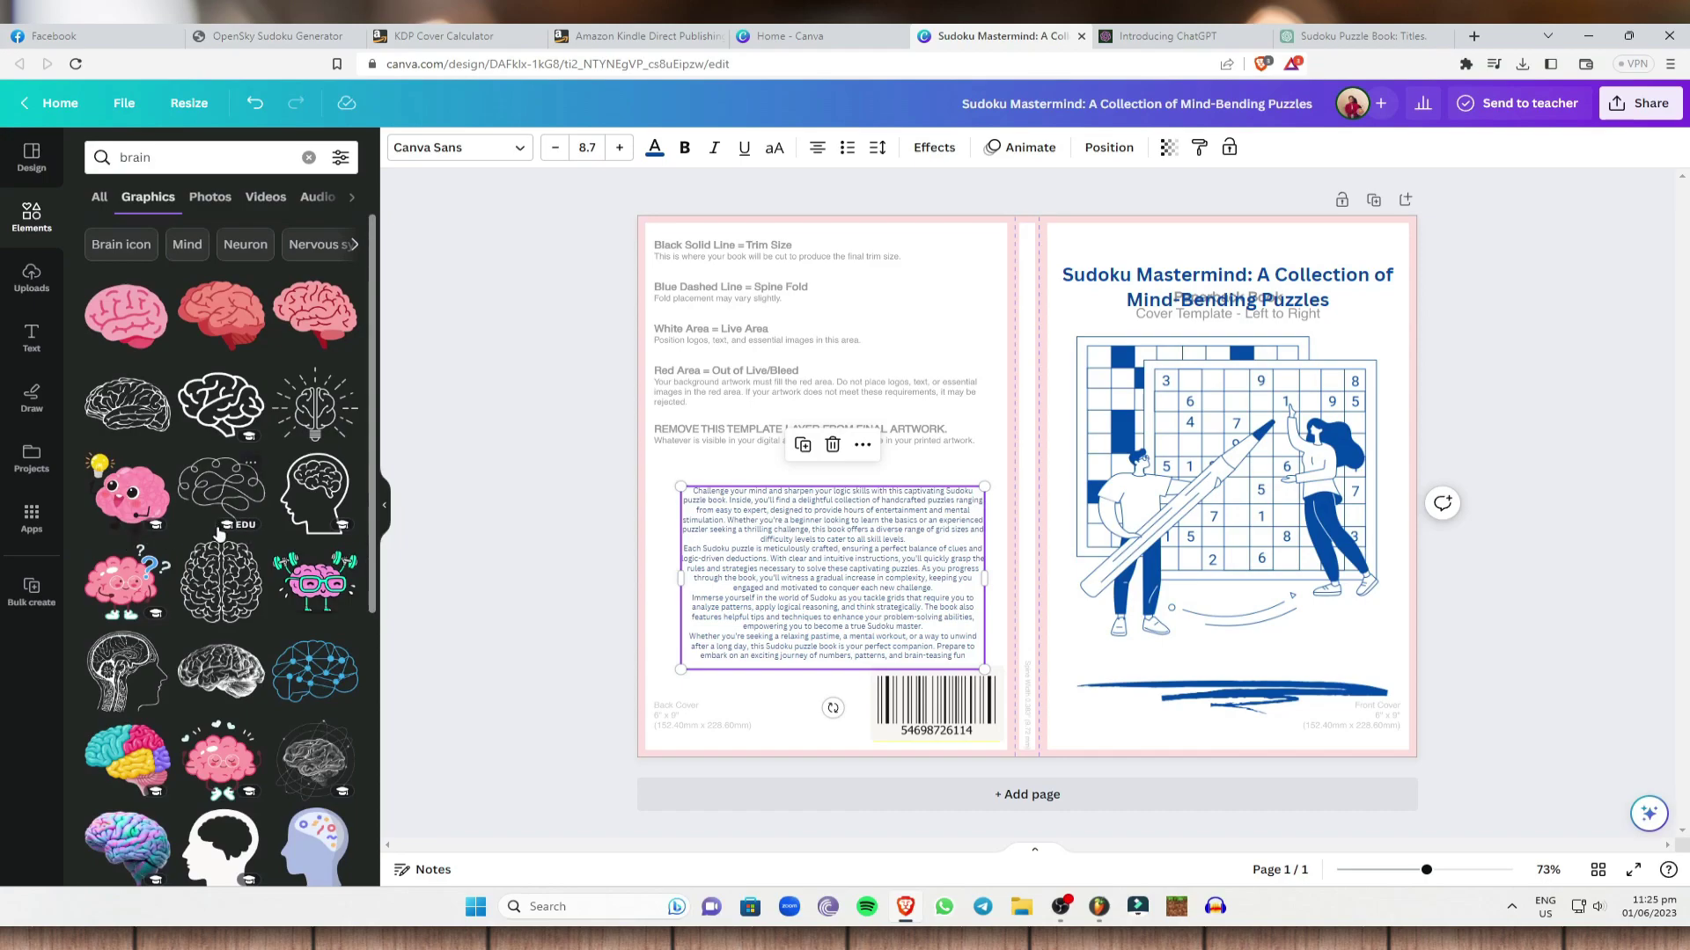
Step: Add the pink cartoon brain with a light bulb, shrink it above the back cover description, and nudge the barcode slightly
scroll(288, 621, down, 5)
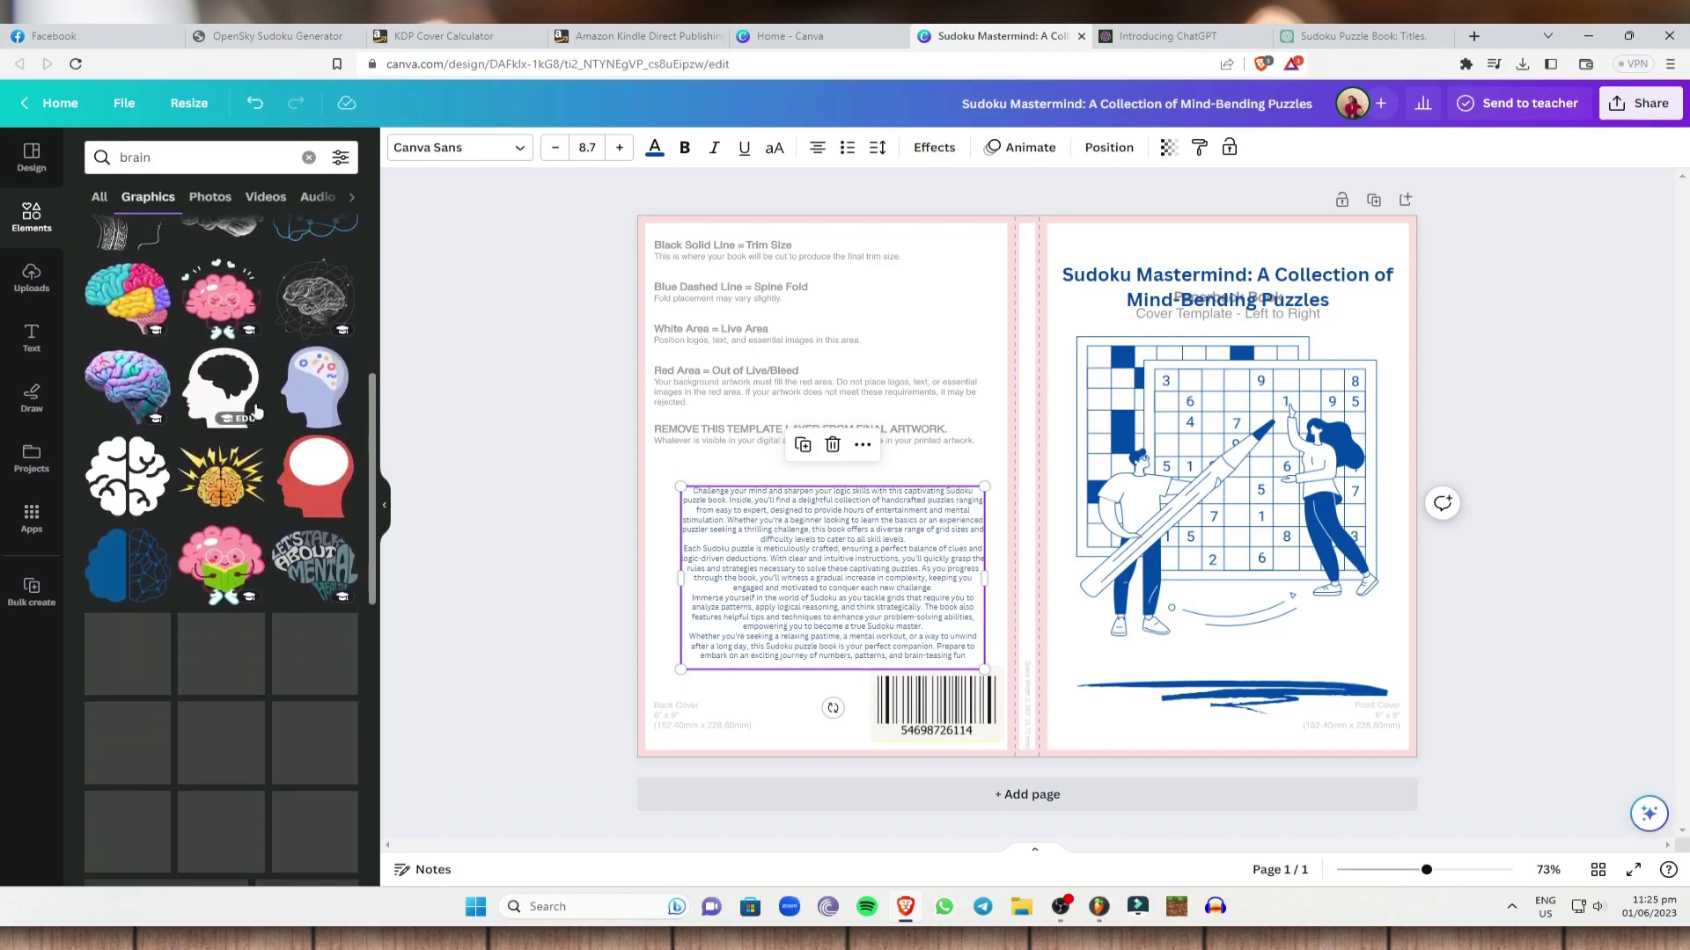
scroll(167, 306, up, 6)
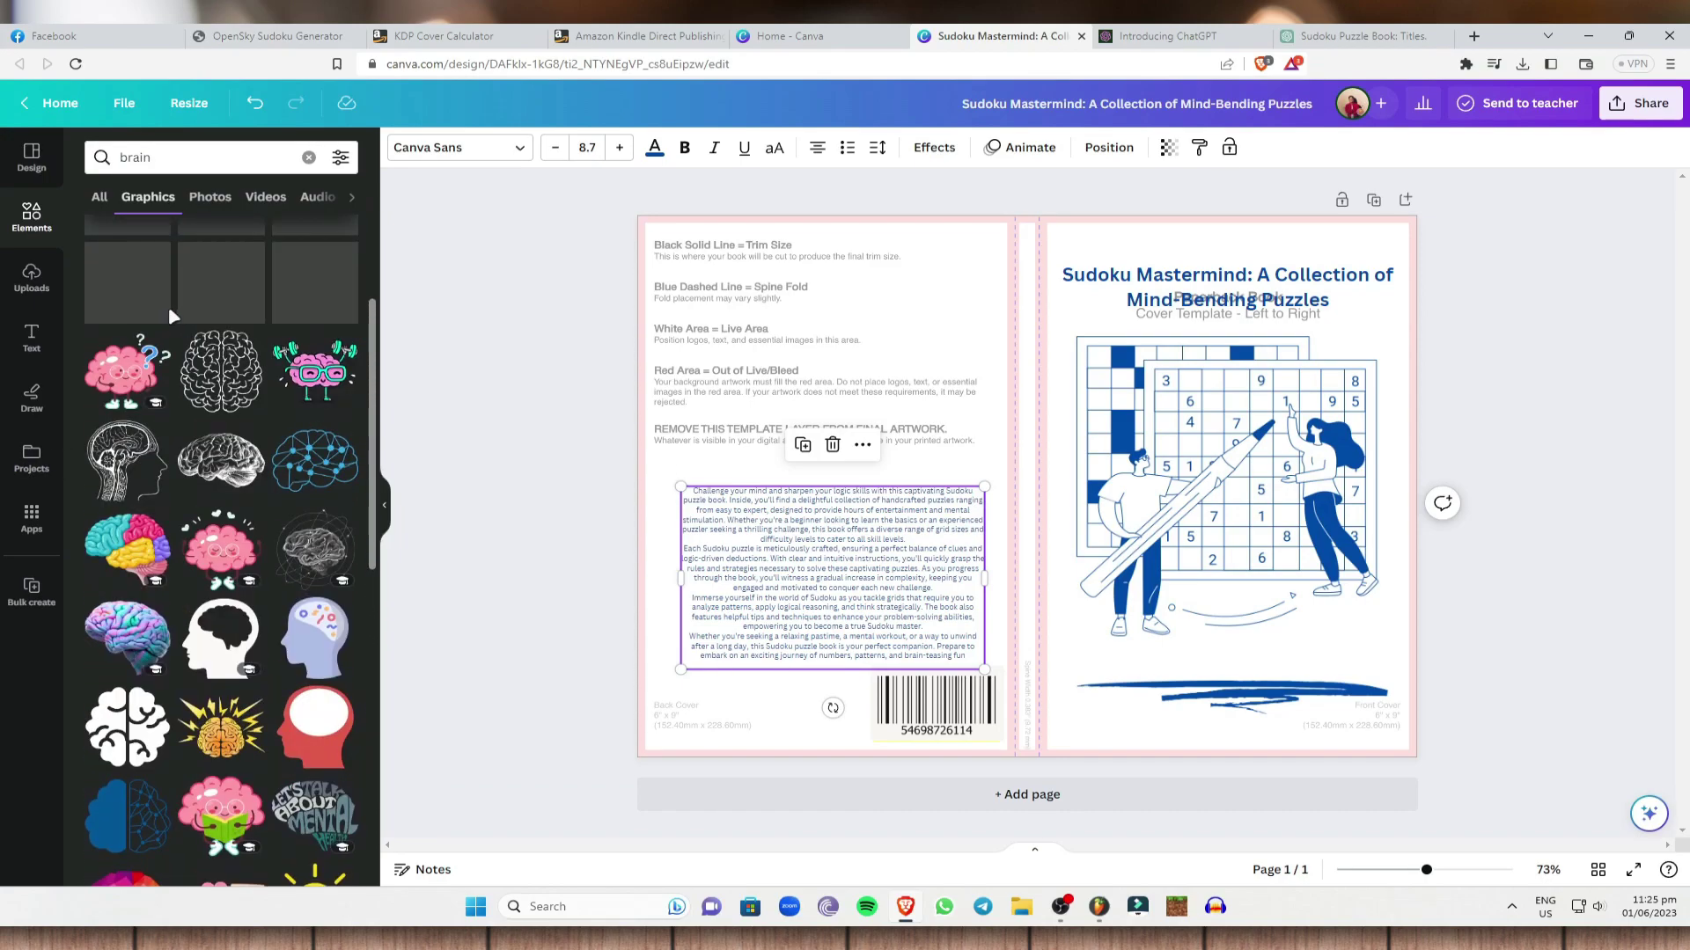
click(128, 489)
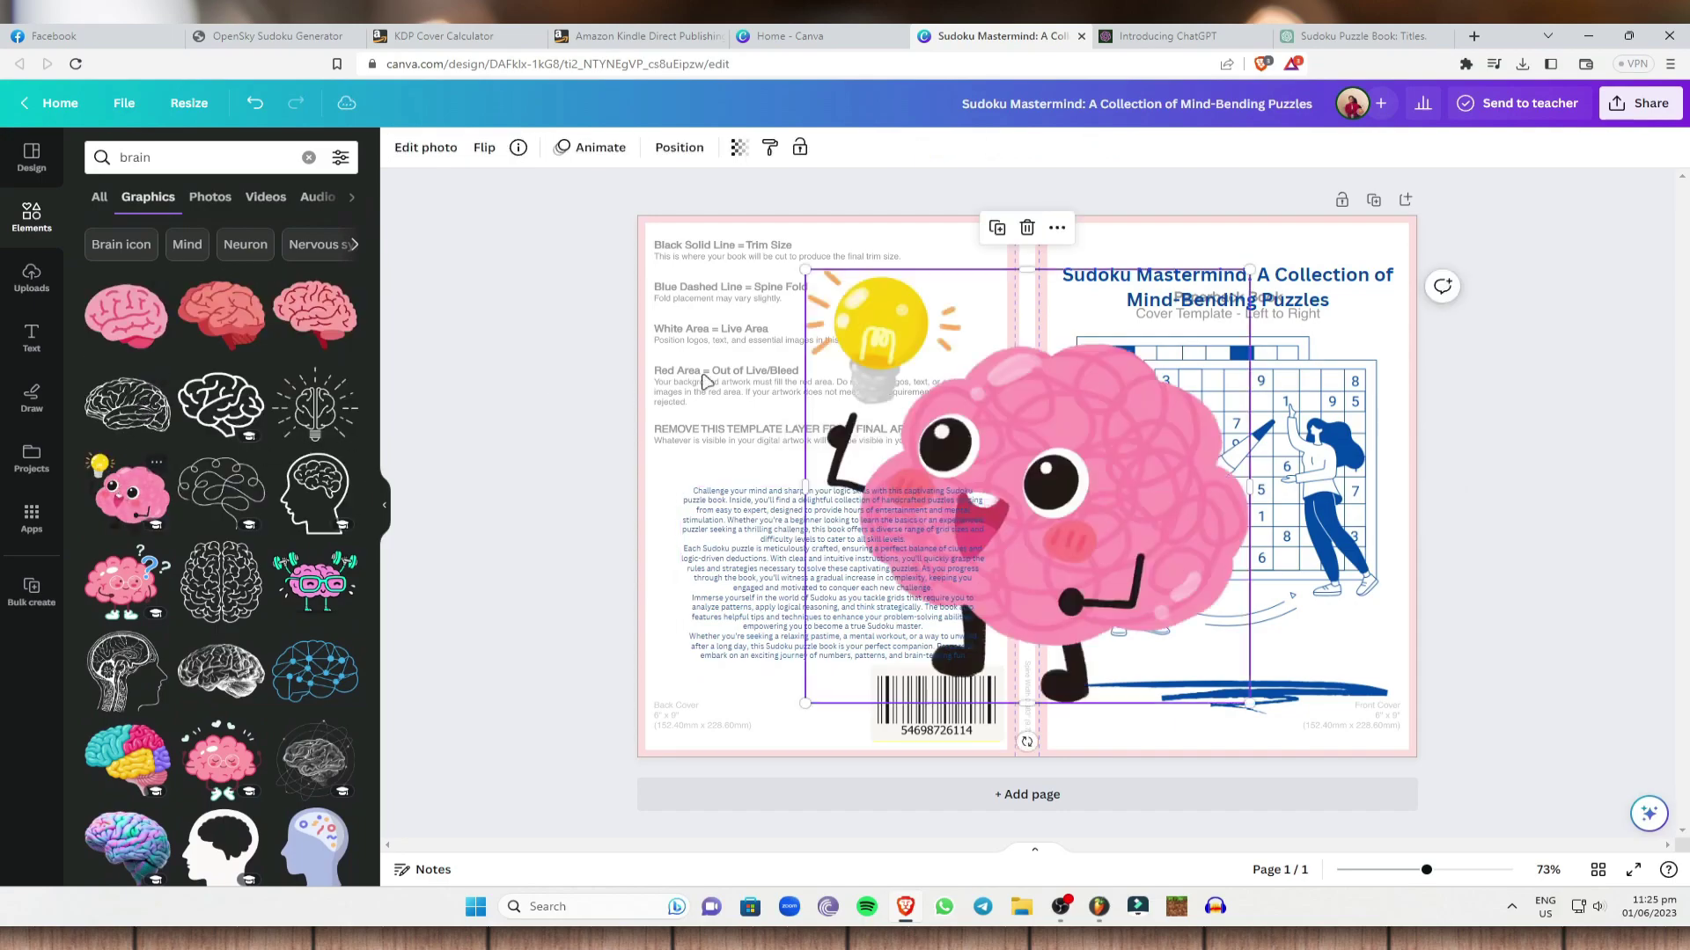
drag(1036, 553, 830, 348)
drag(718, 285, 831, 401)
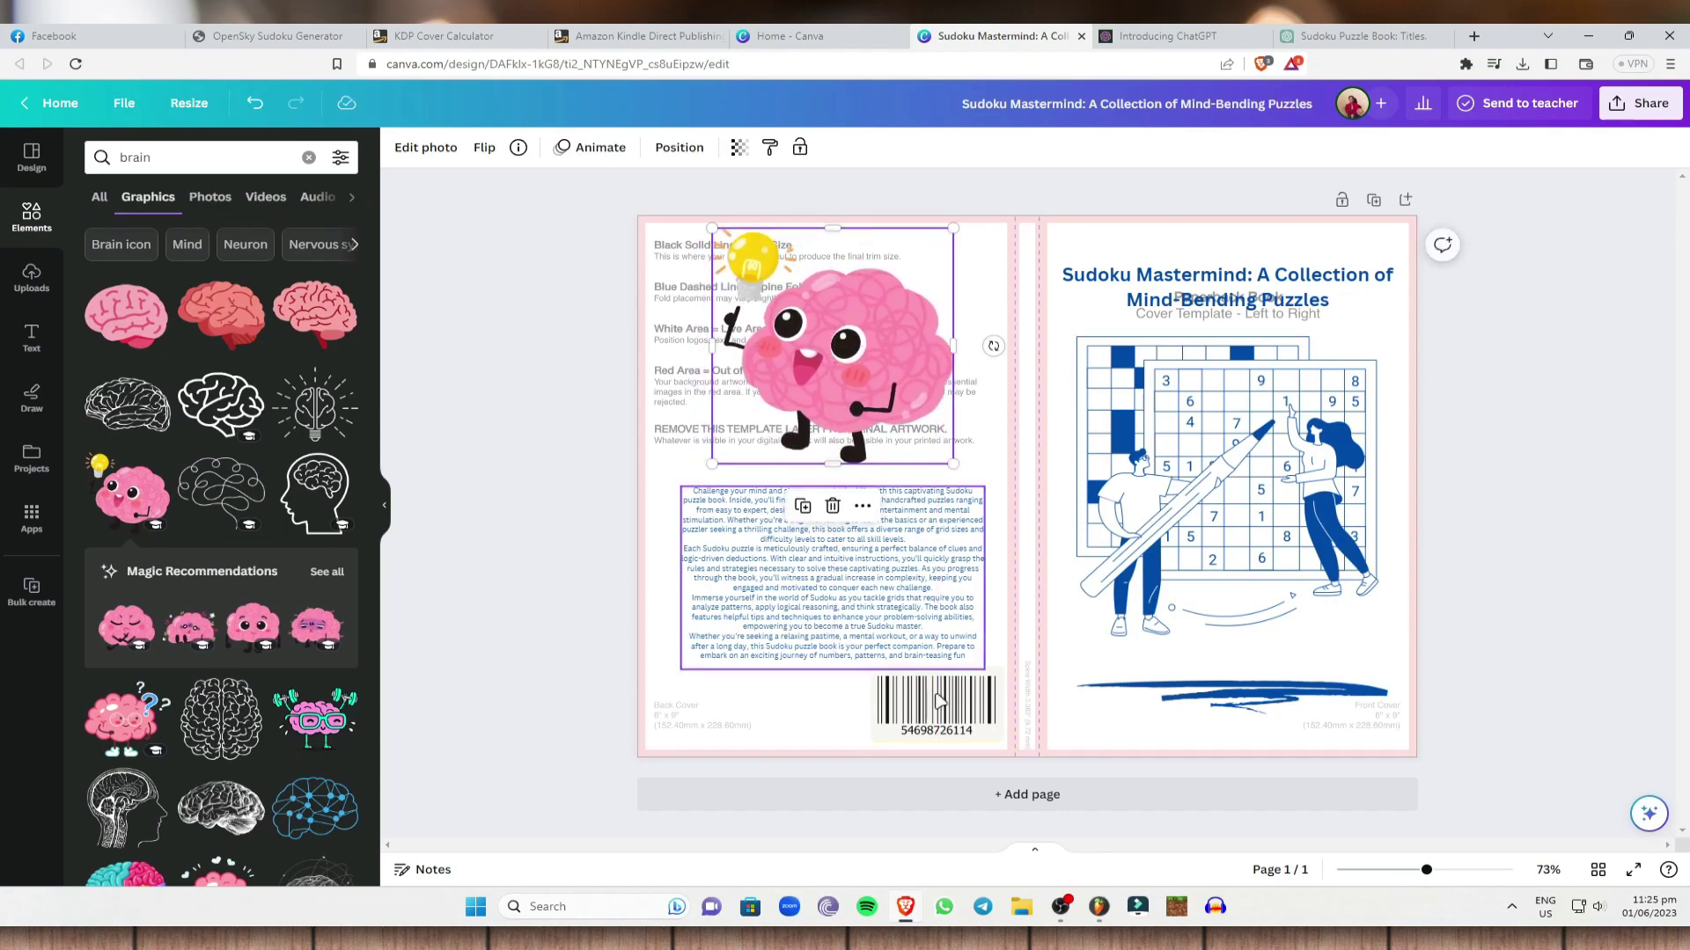
drag(935, 704, 936, 707)
click(1633, 583)
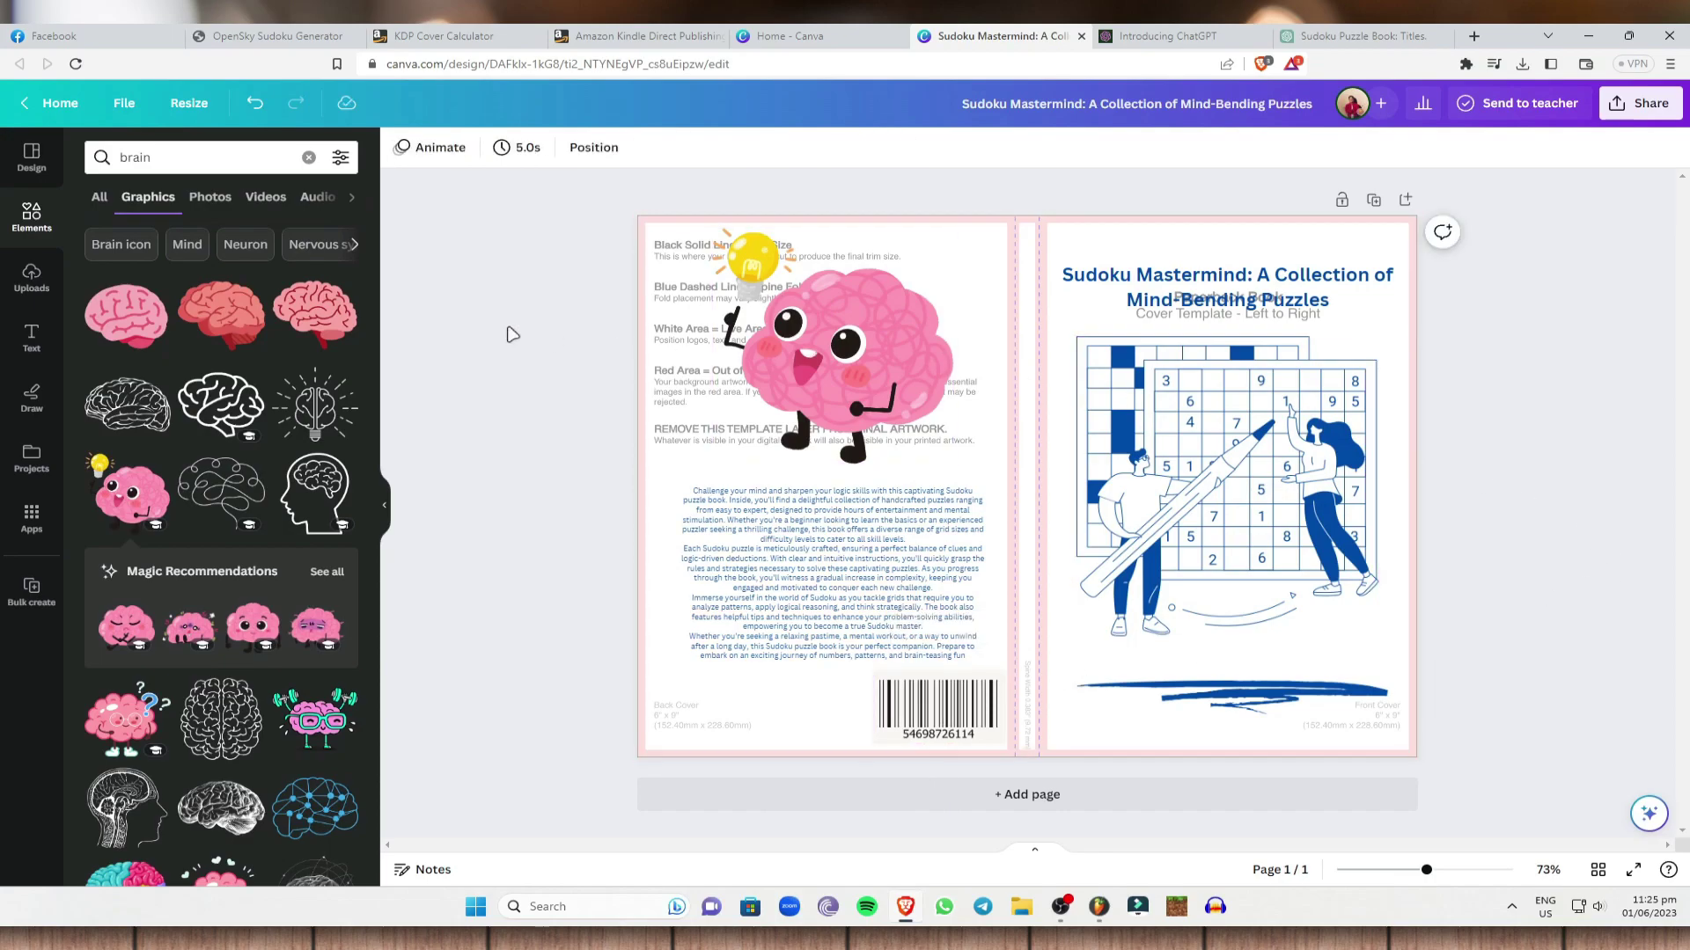
click(839, 347)
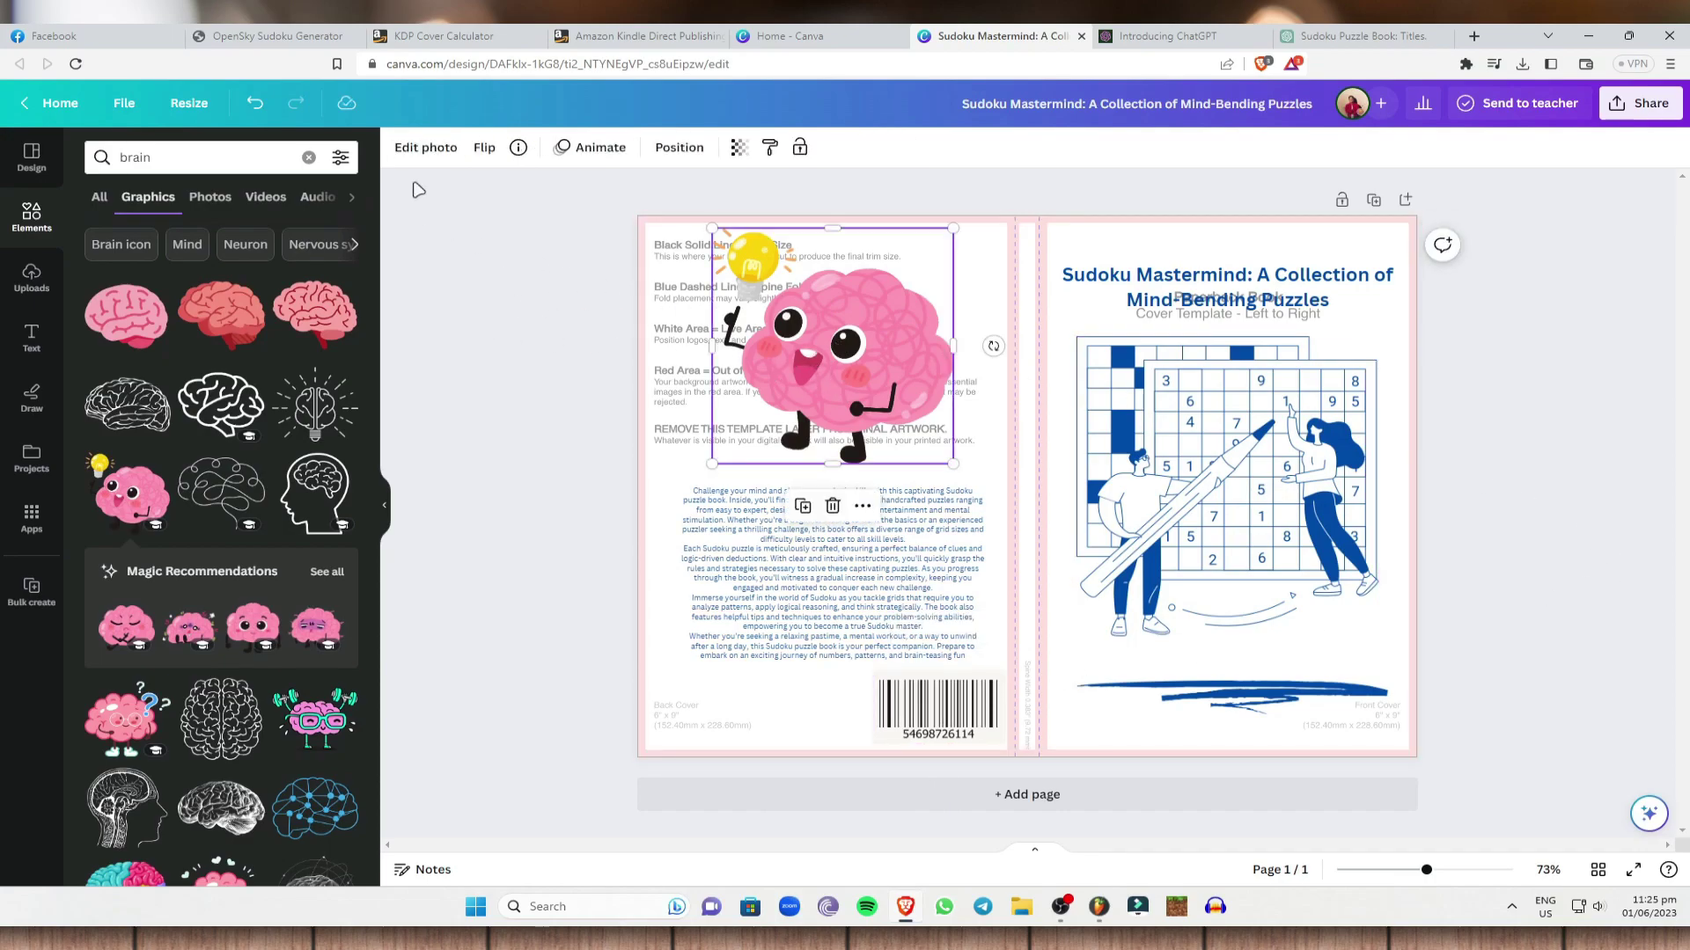
click(442, 157)
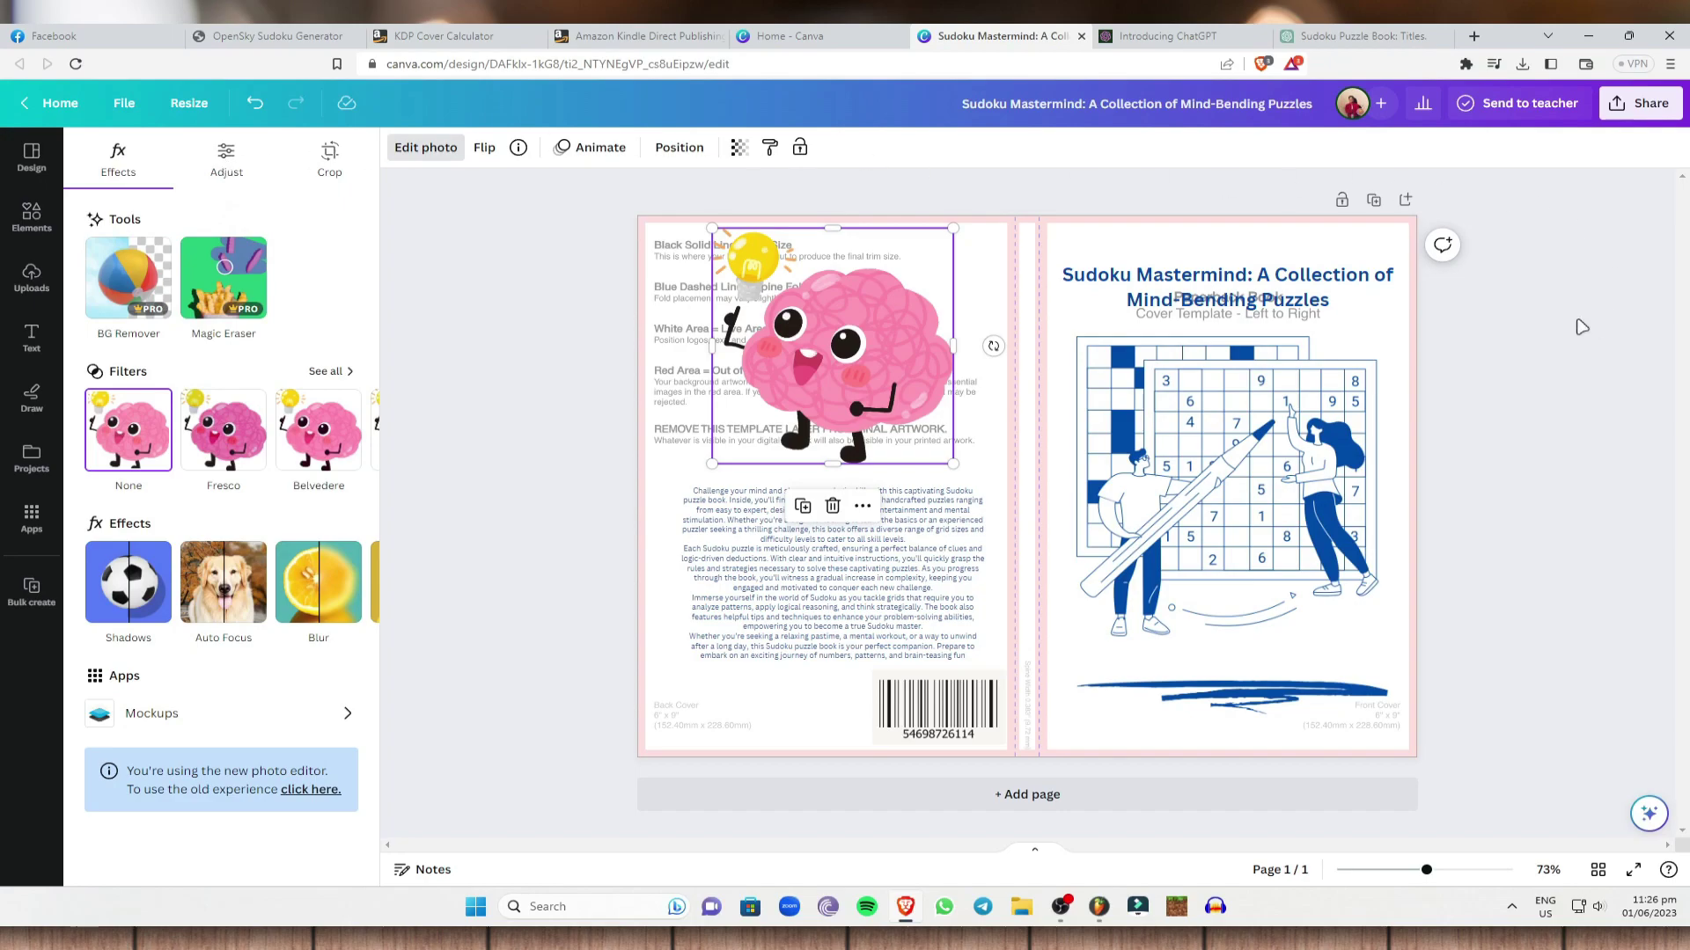
key(Escape)
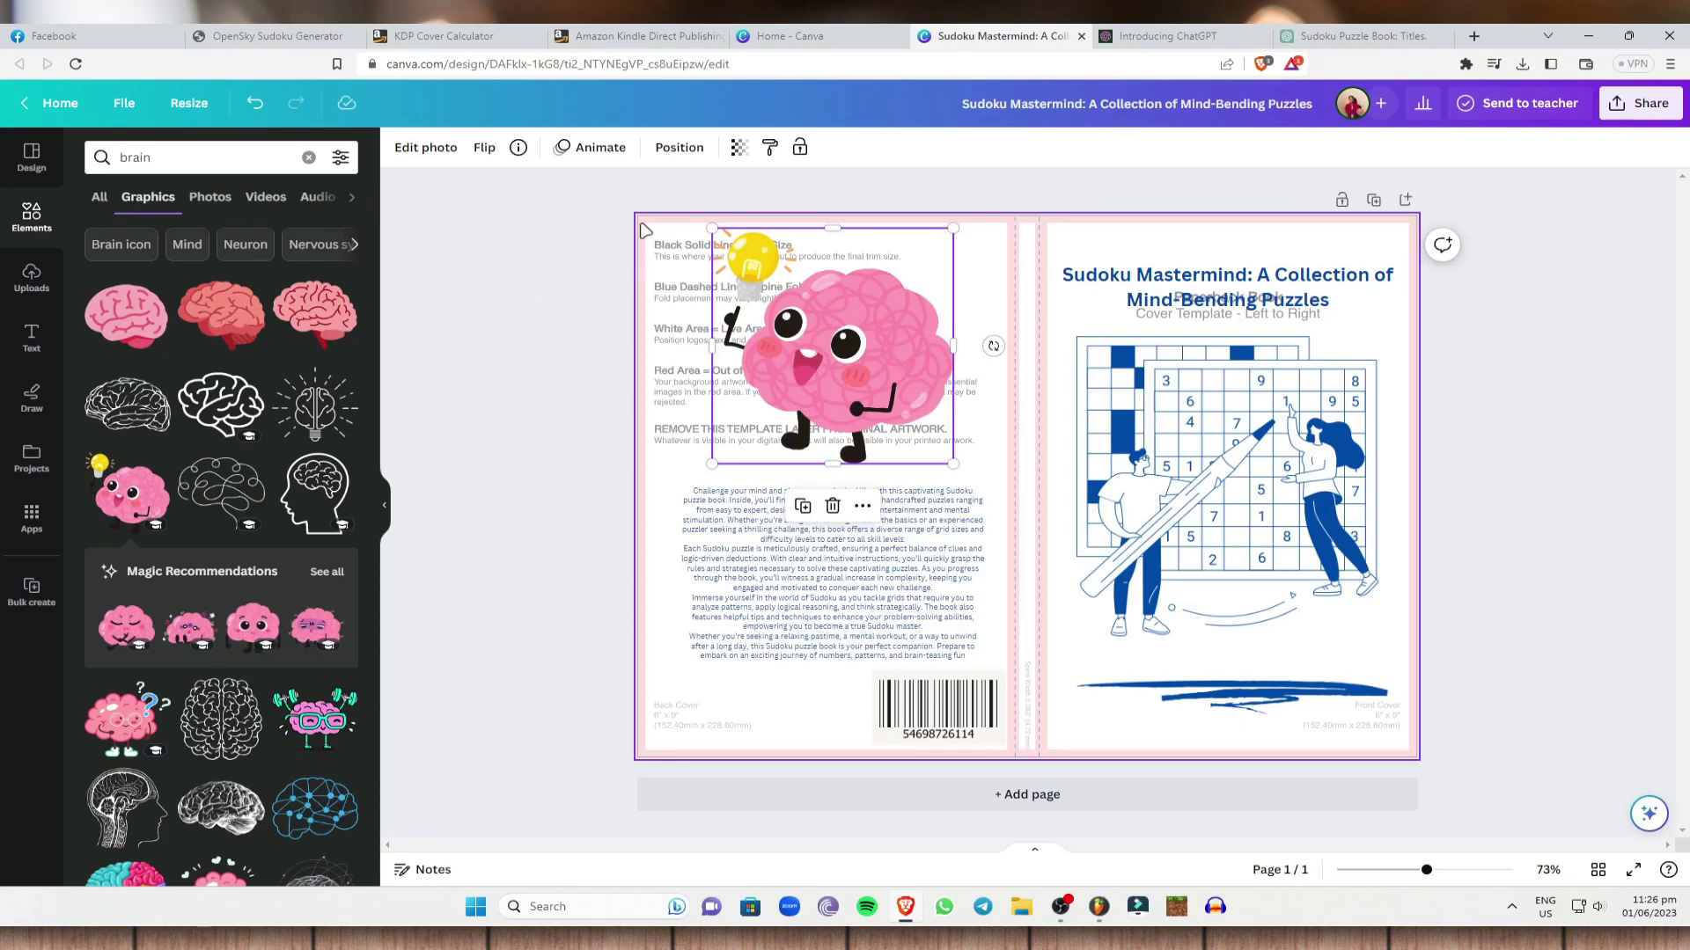
Step: Delete the KDP template guide image from the cover background
click(1630, 536)
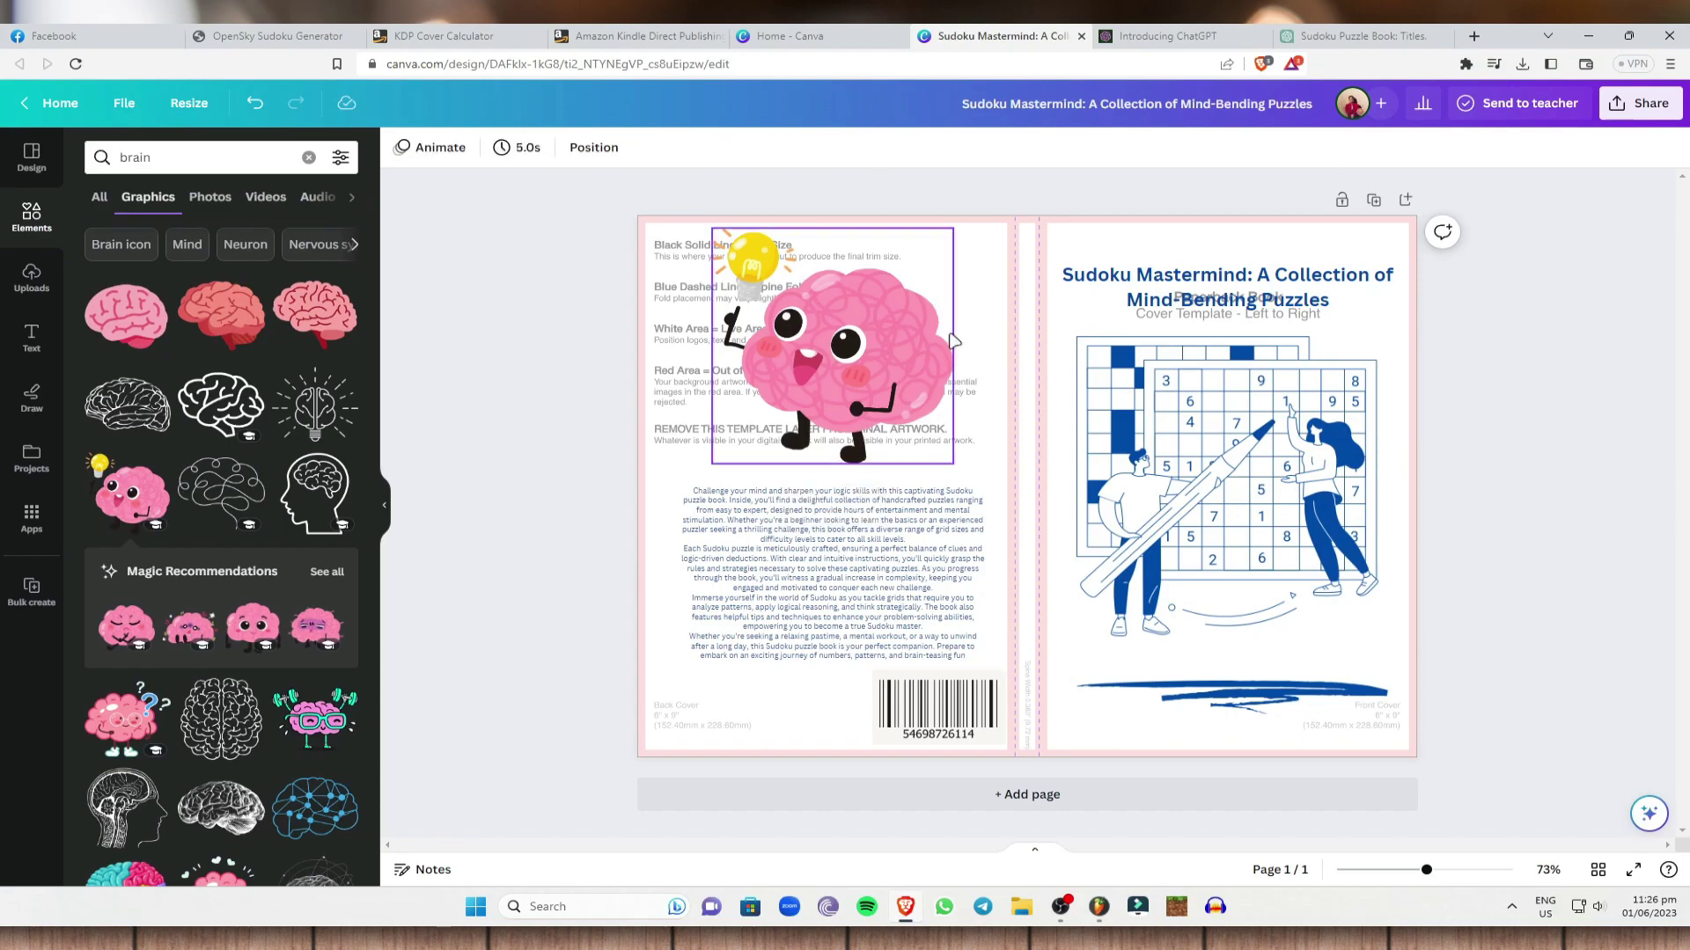
click(668, 251)
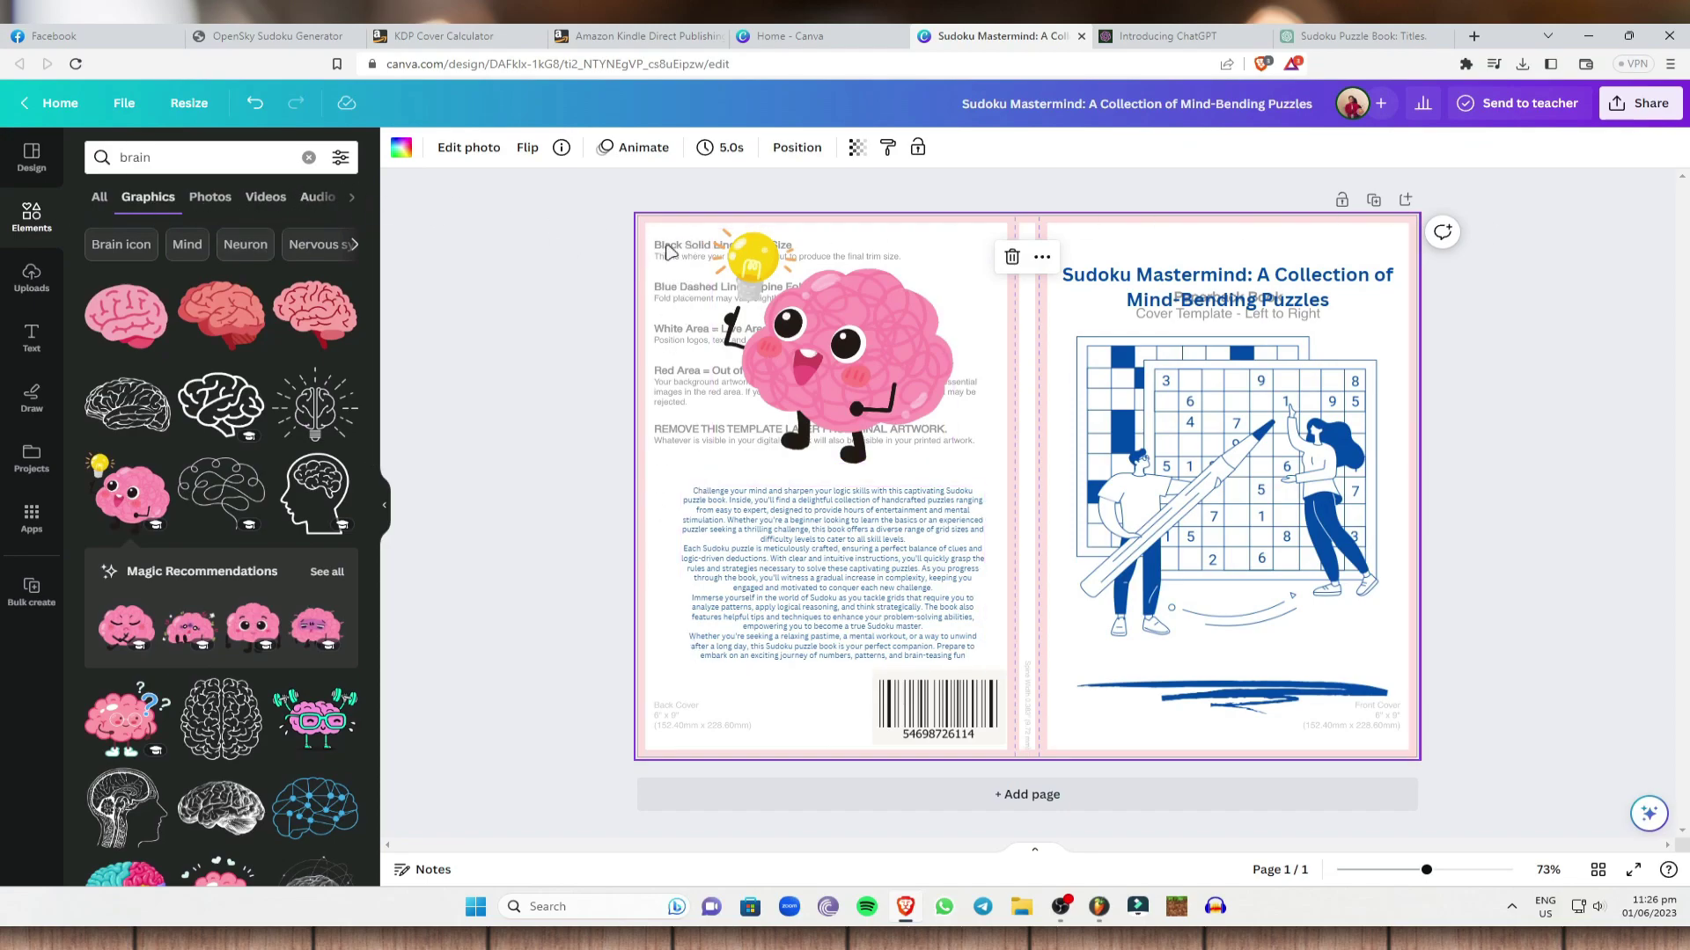
key(Delete)
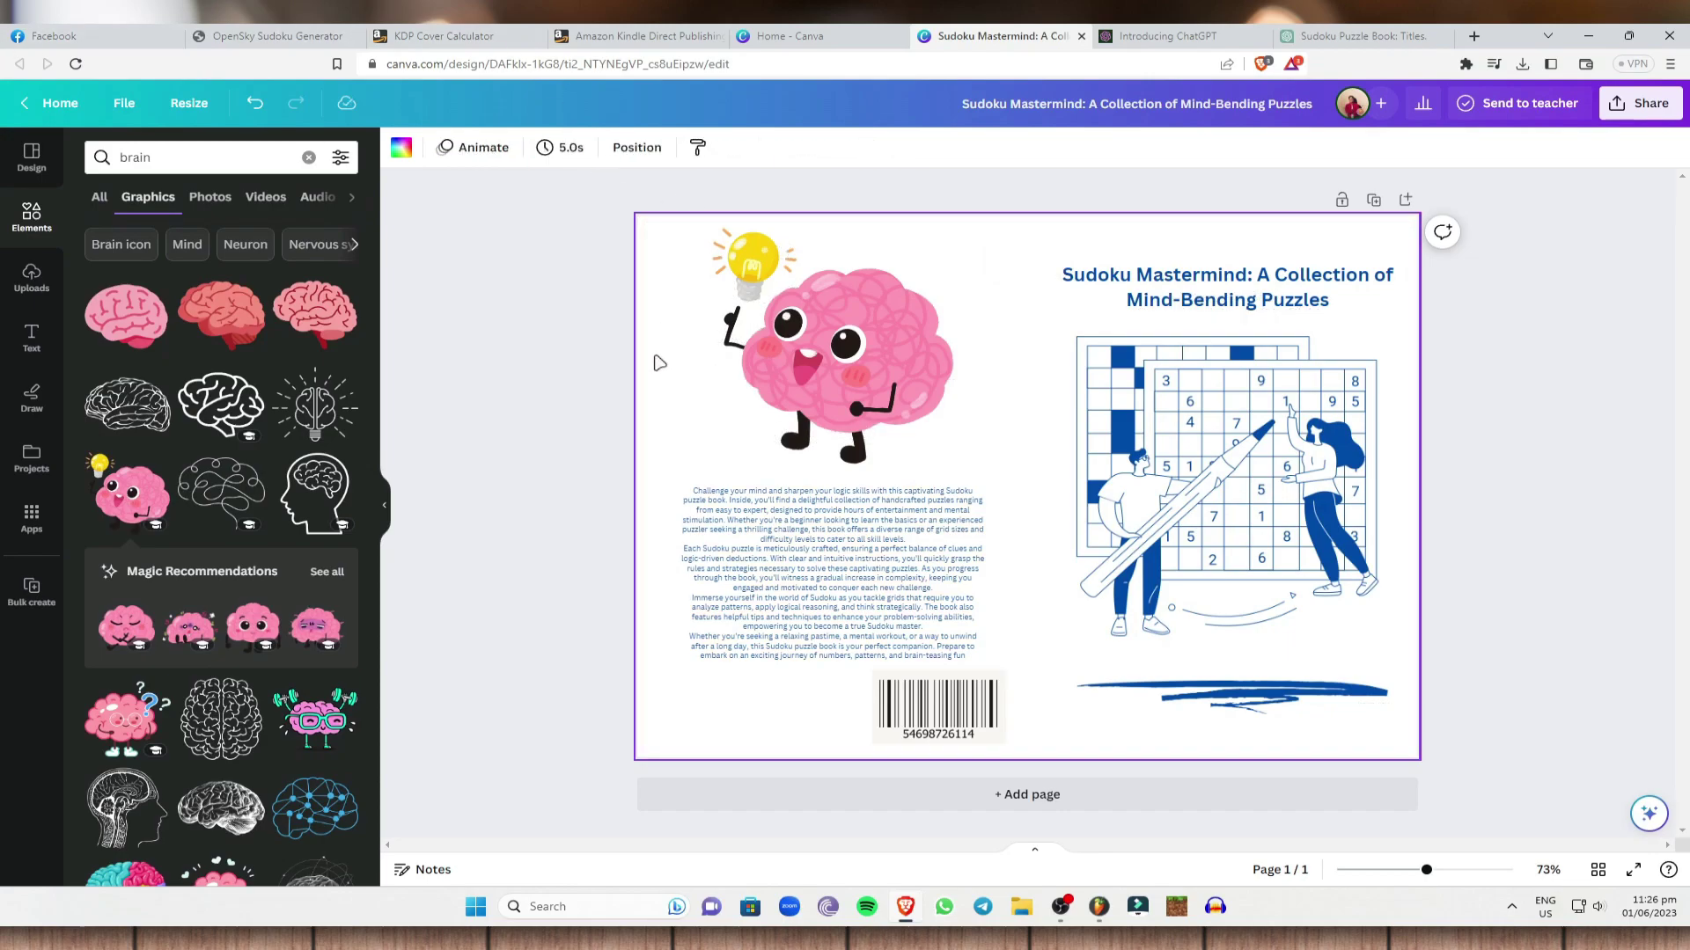
Step: Try teal-to-blue, blue-to-purple and blue-to-pink gradients as the cover background and undo all three
click(402, 148)
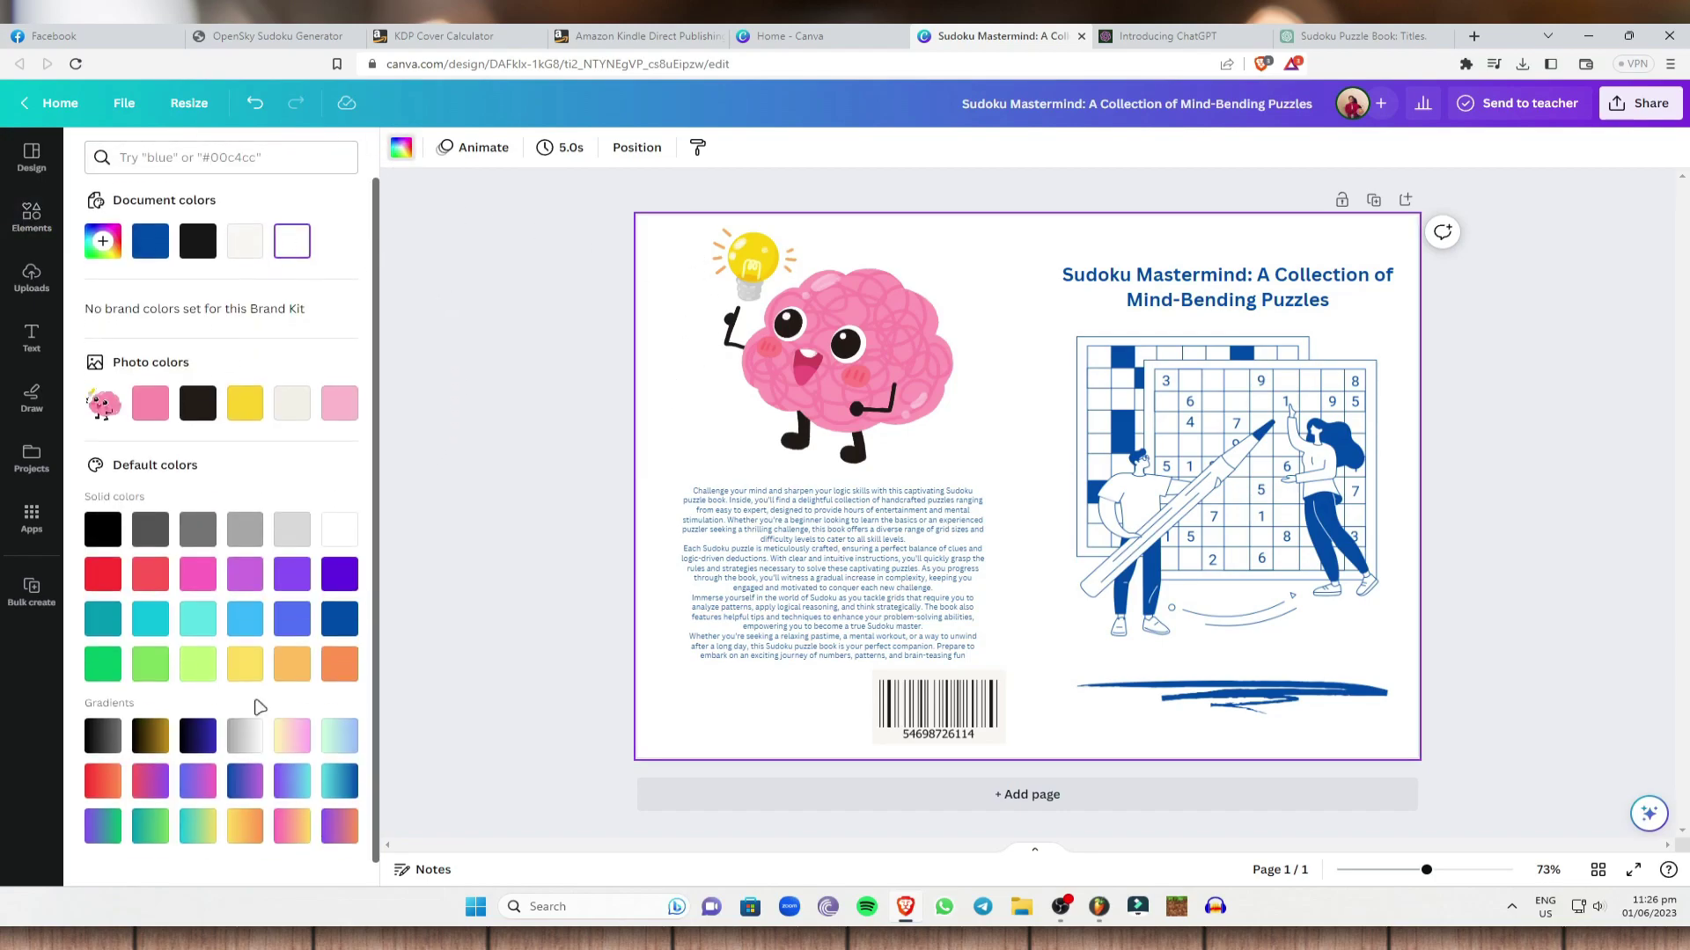
scroll(228, 774, down, 1)
click(348, 760)
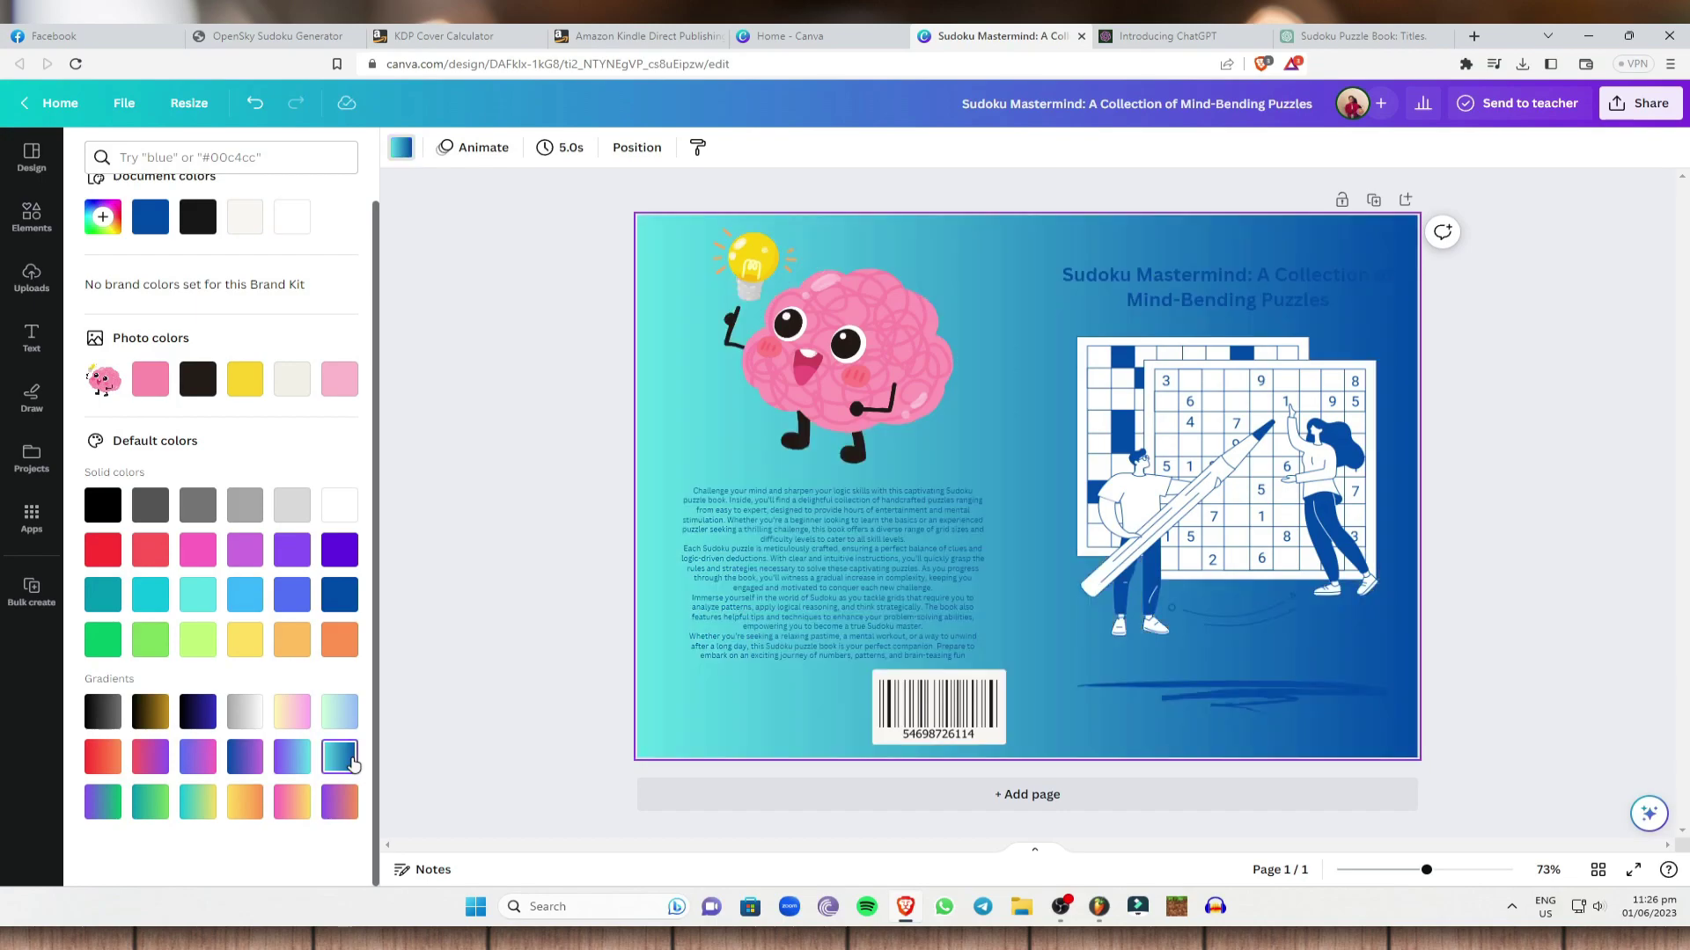
click(245, 764)
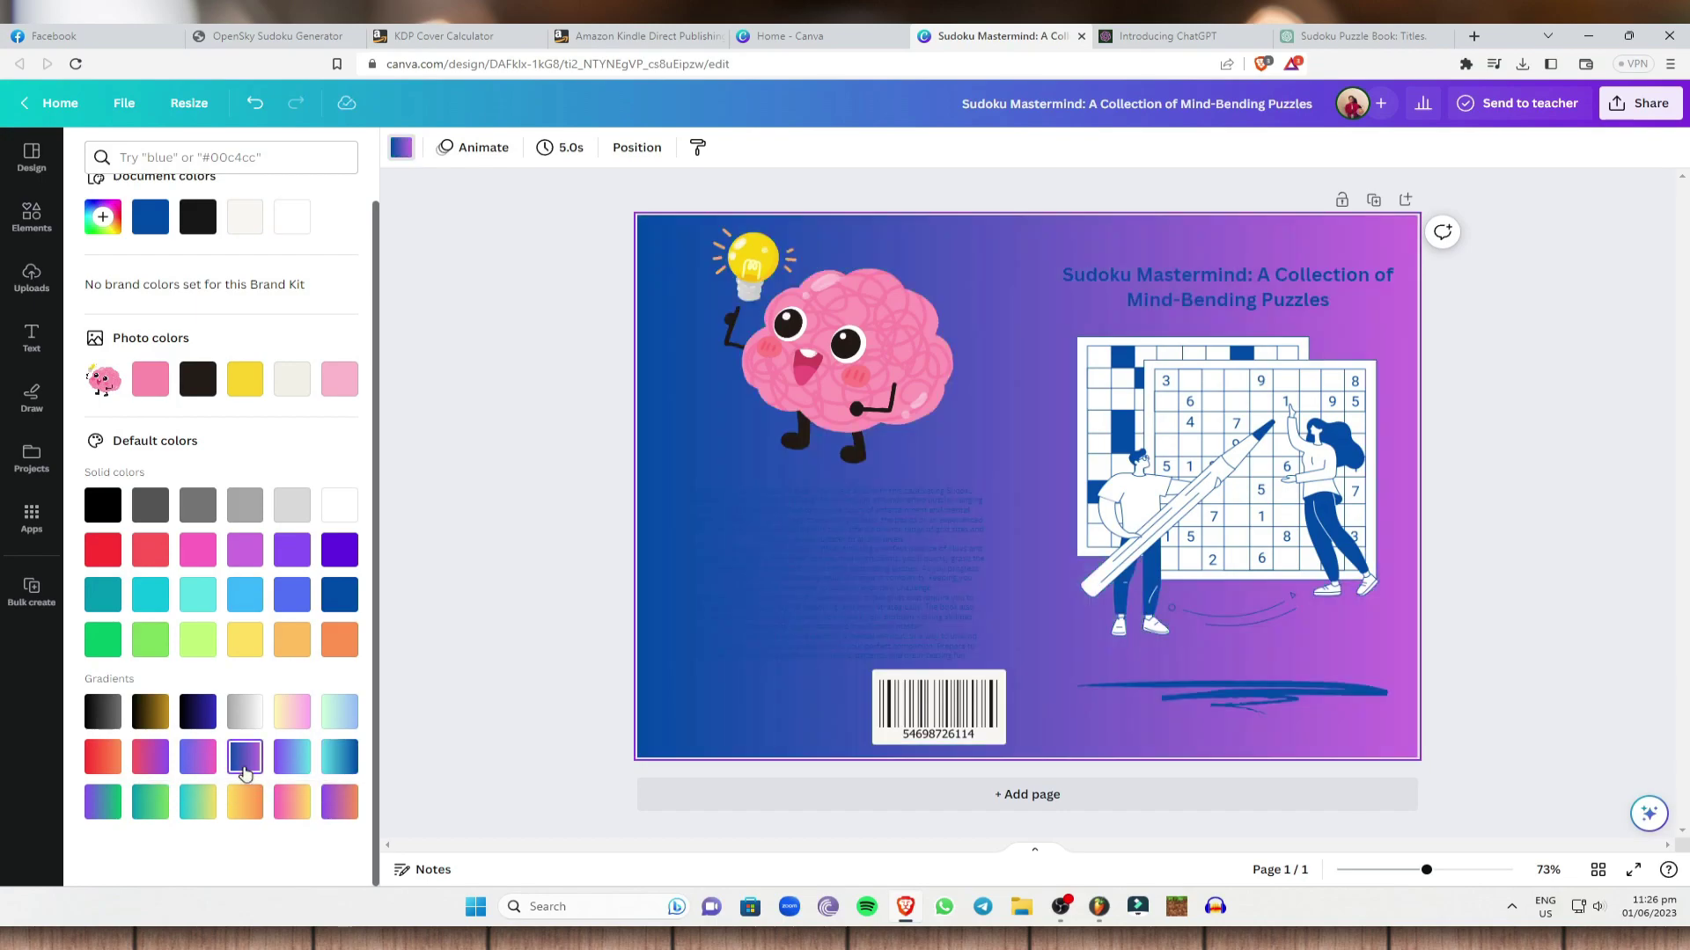
click(198, 759)
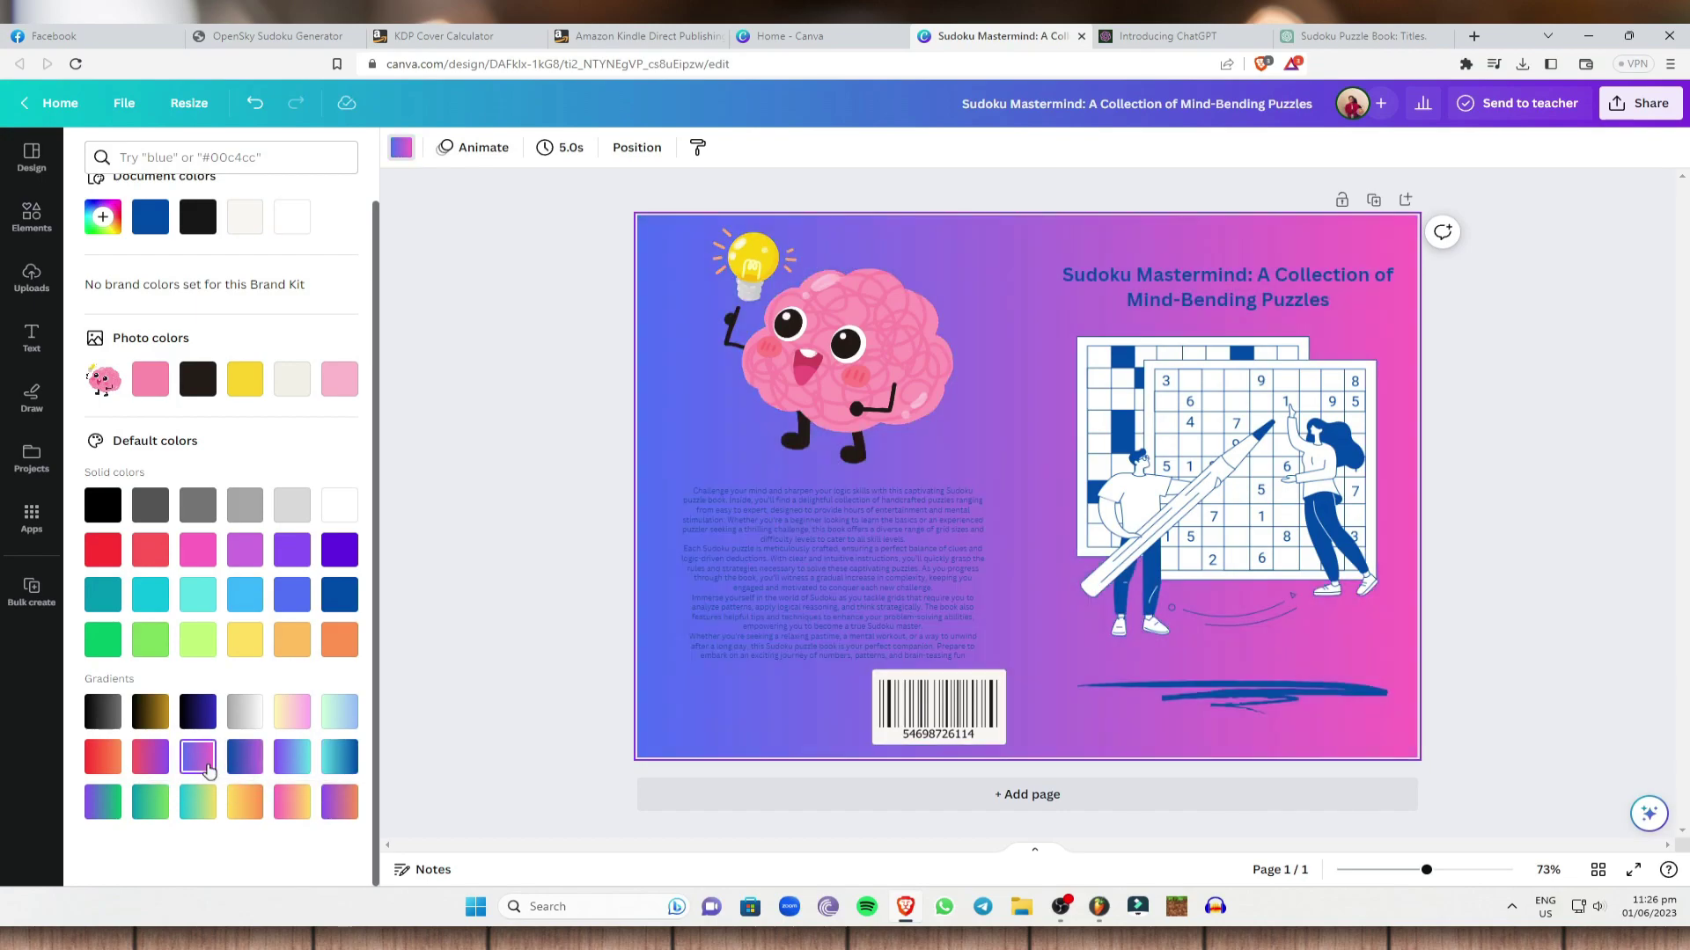
click(263, 107)
click(263, 107)
click(263, 107)
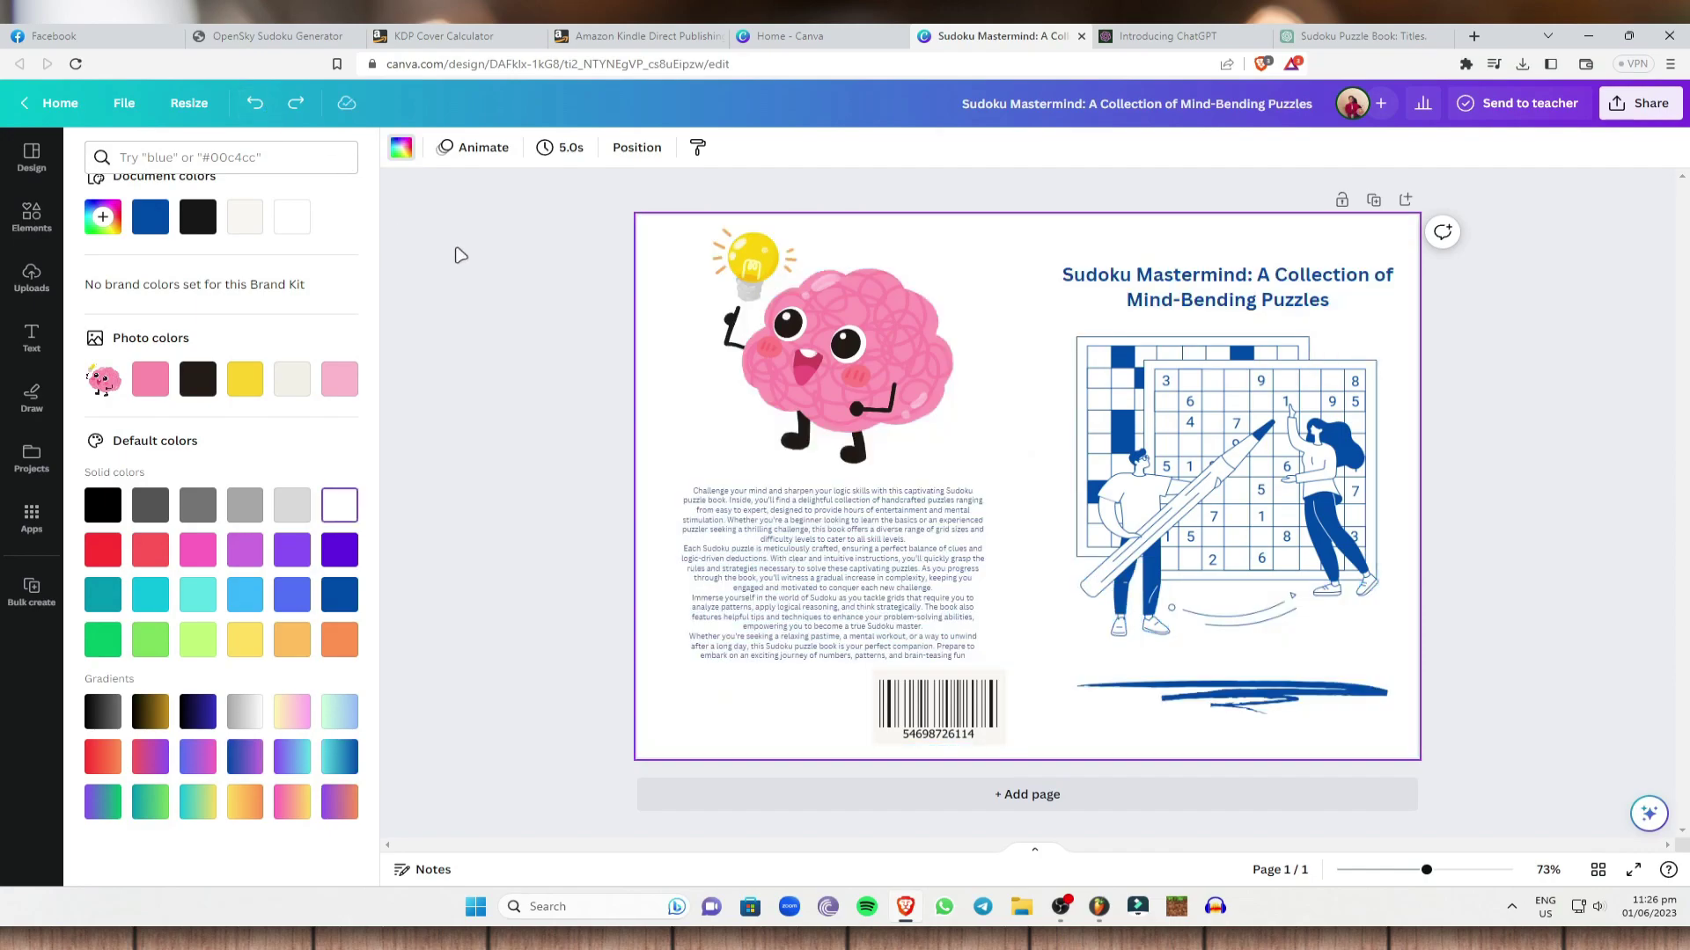
Step: Search the elements for "background photos" and limit the results to photos
click(32, 217)
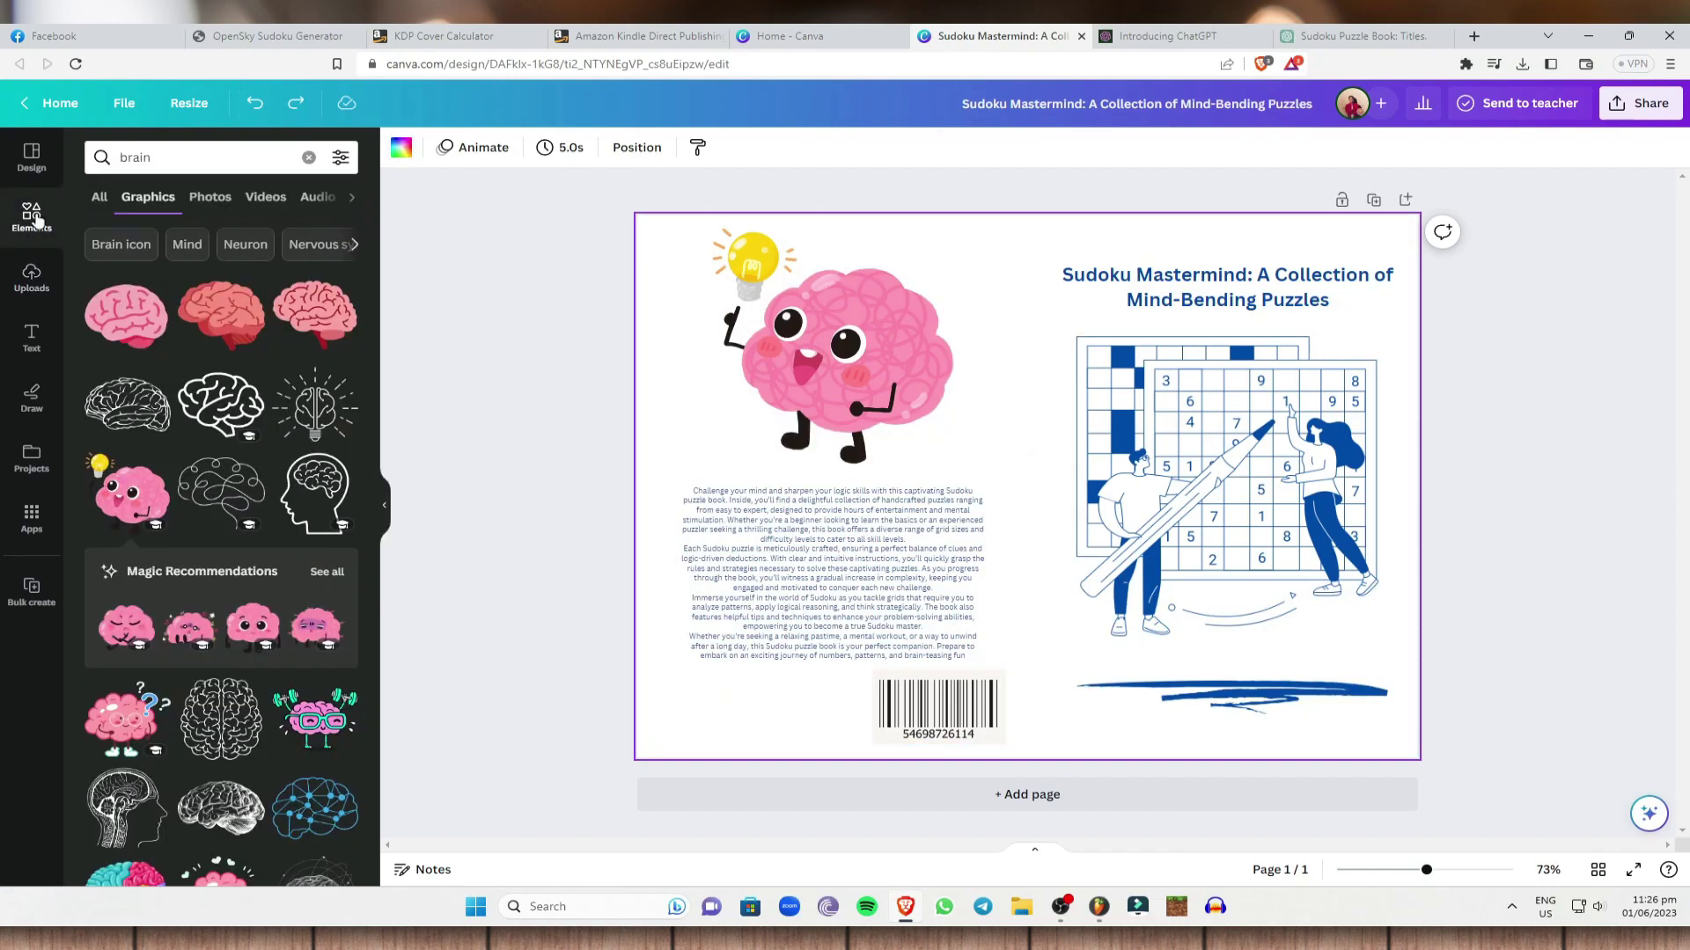
click(38, 220)
click(192, 158)
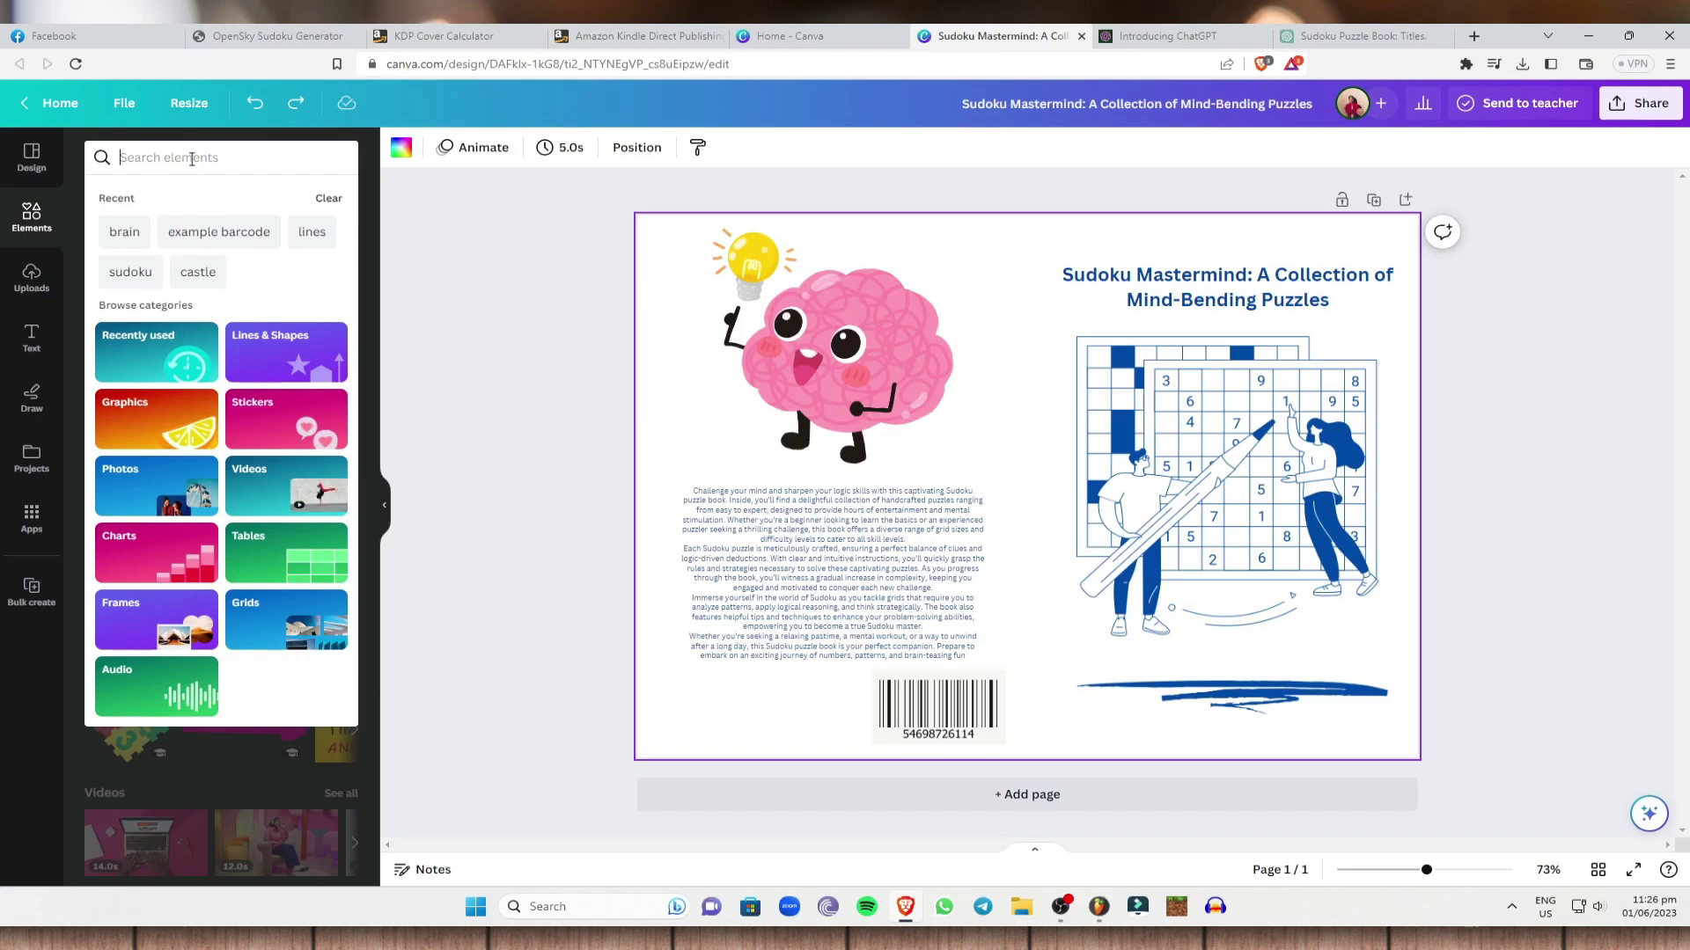
text(background pht)
key(BackSpace)
text(otos)
key(Return)
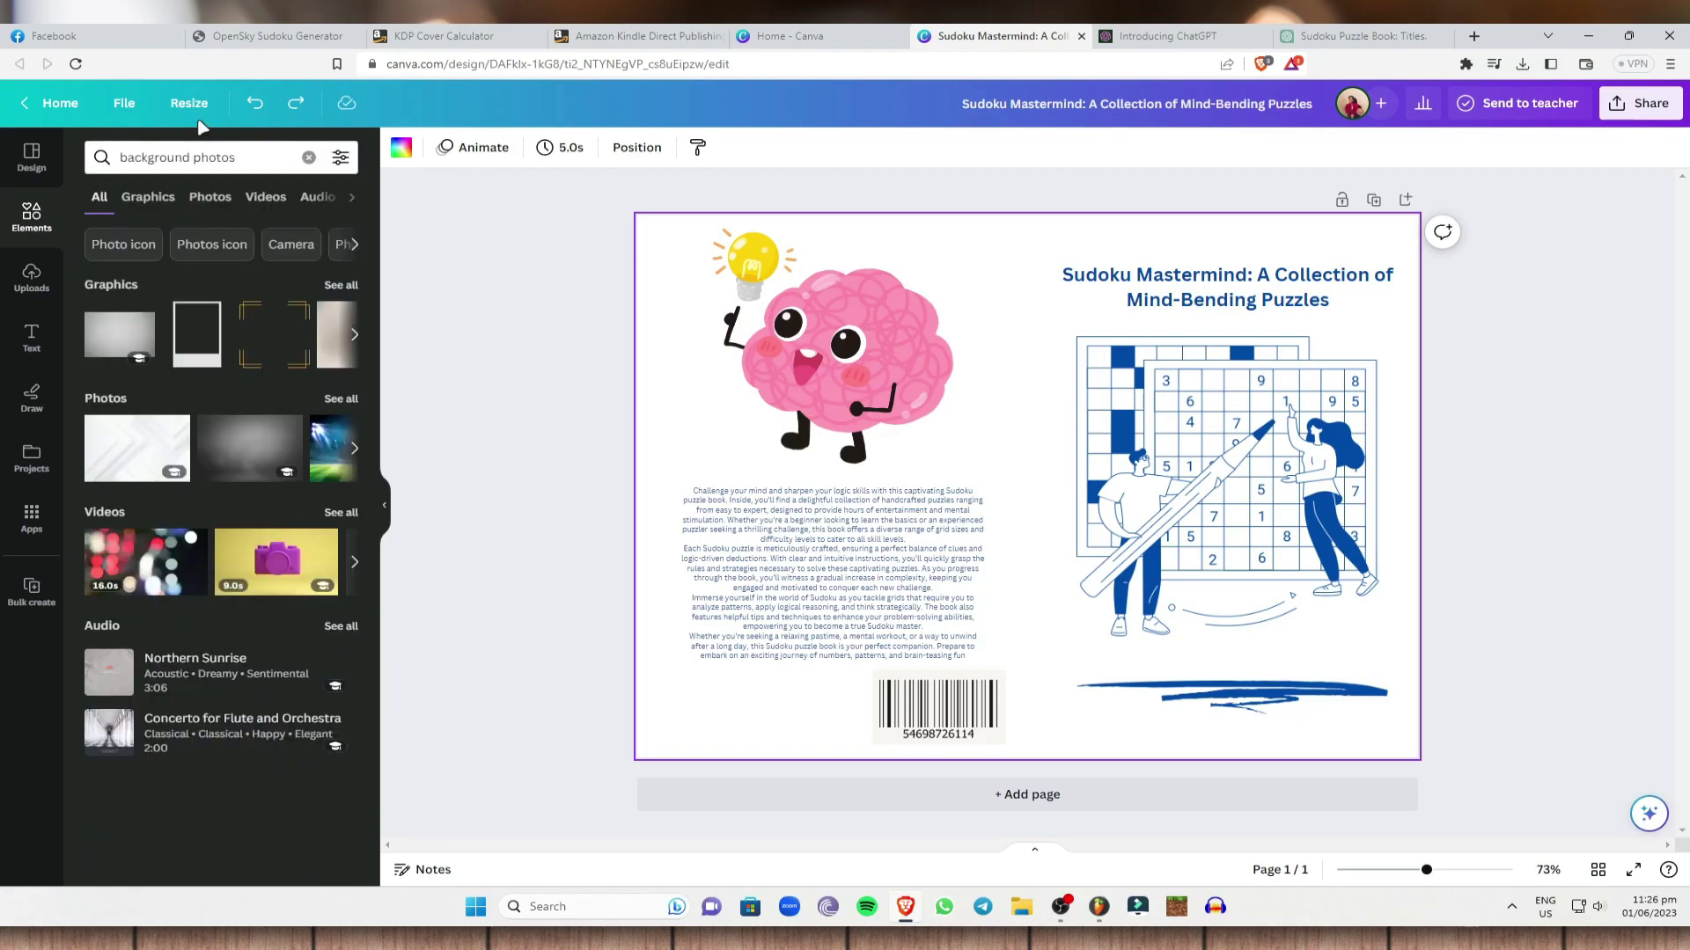
click(210, 196)
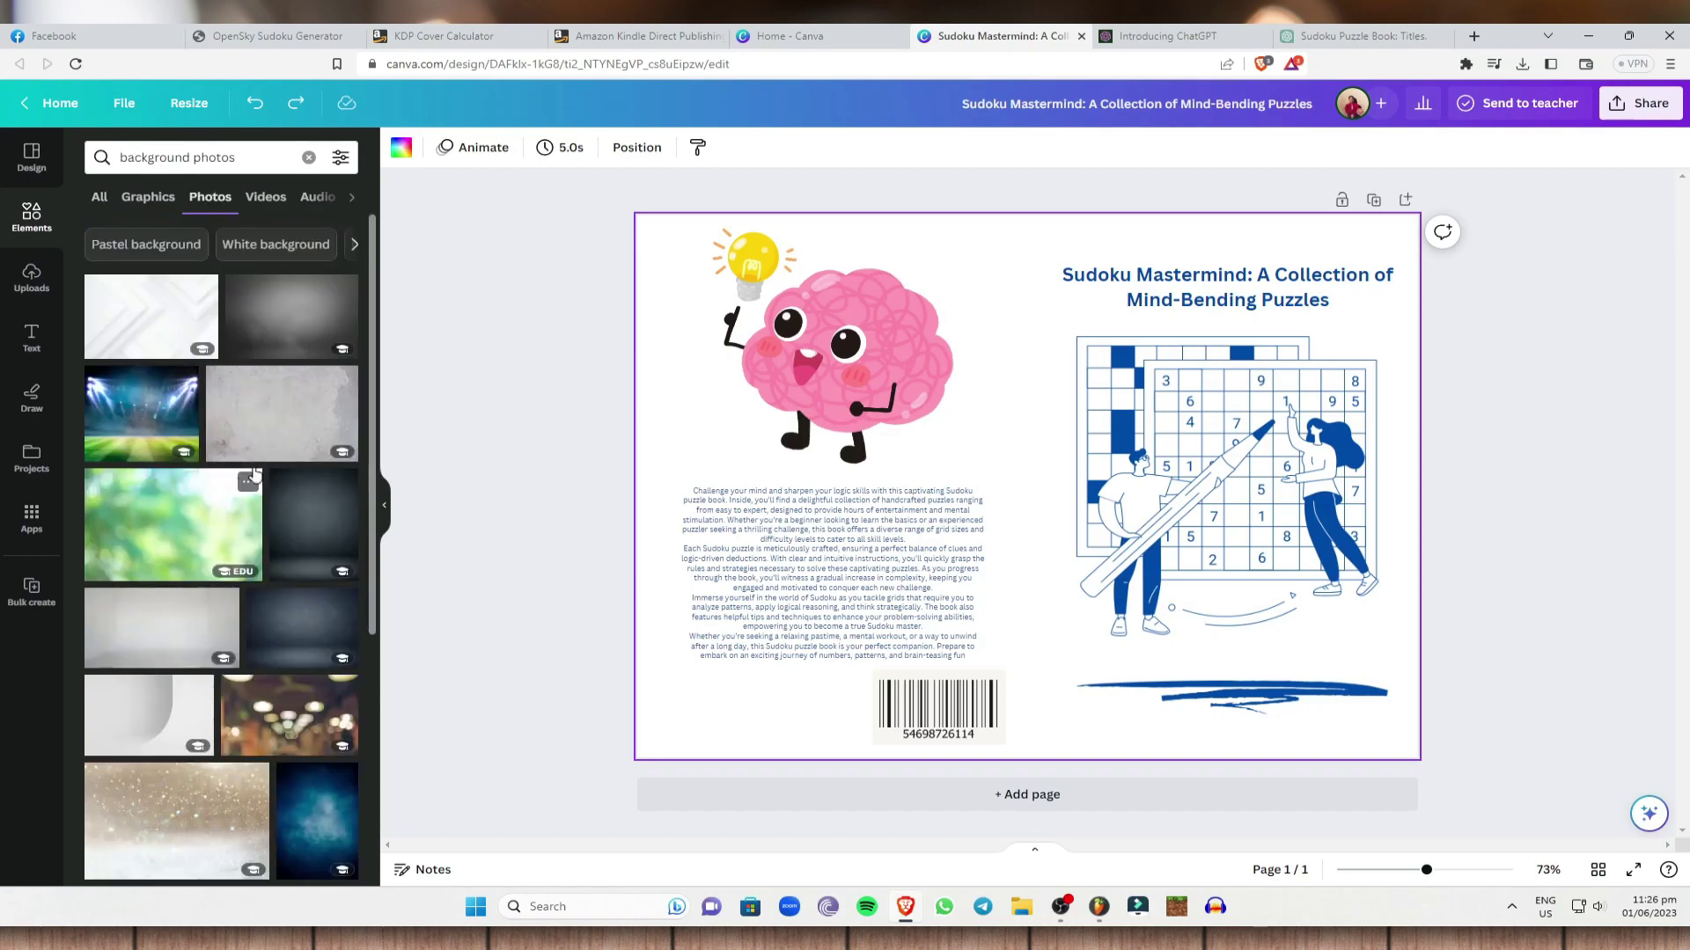
Step: Add the creased off-white fabric photo from the results and set it as the cover background
scroll(282, 545, down, 3)
scroll(307, 537, down, 5)
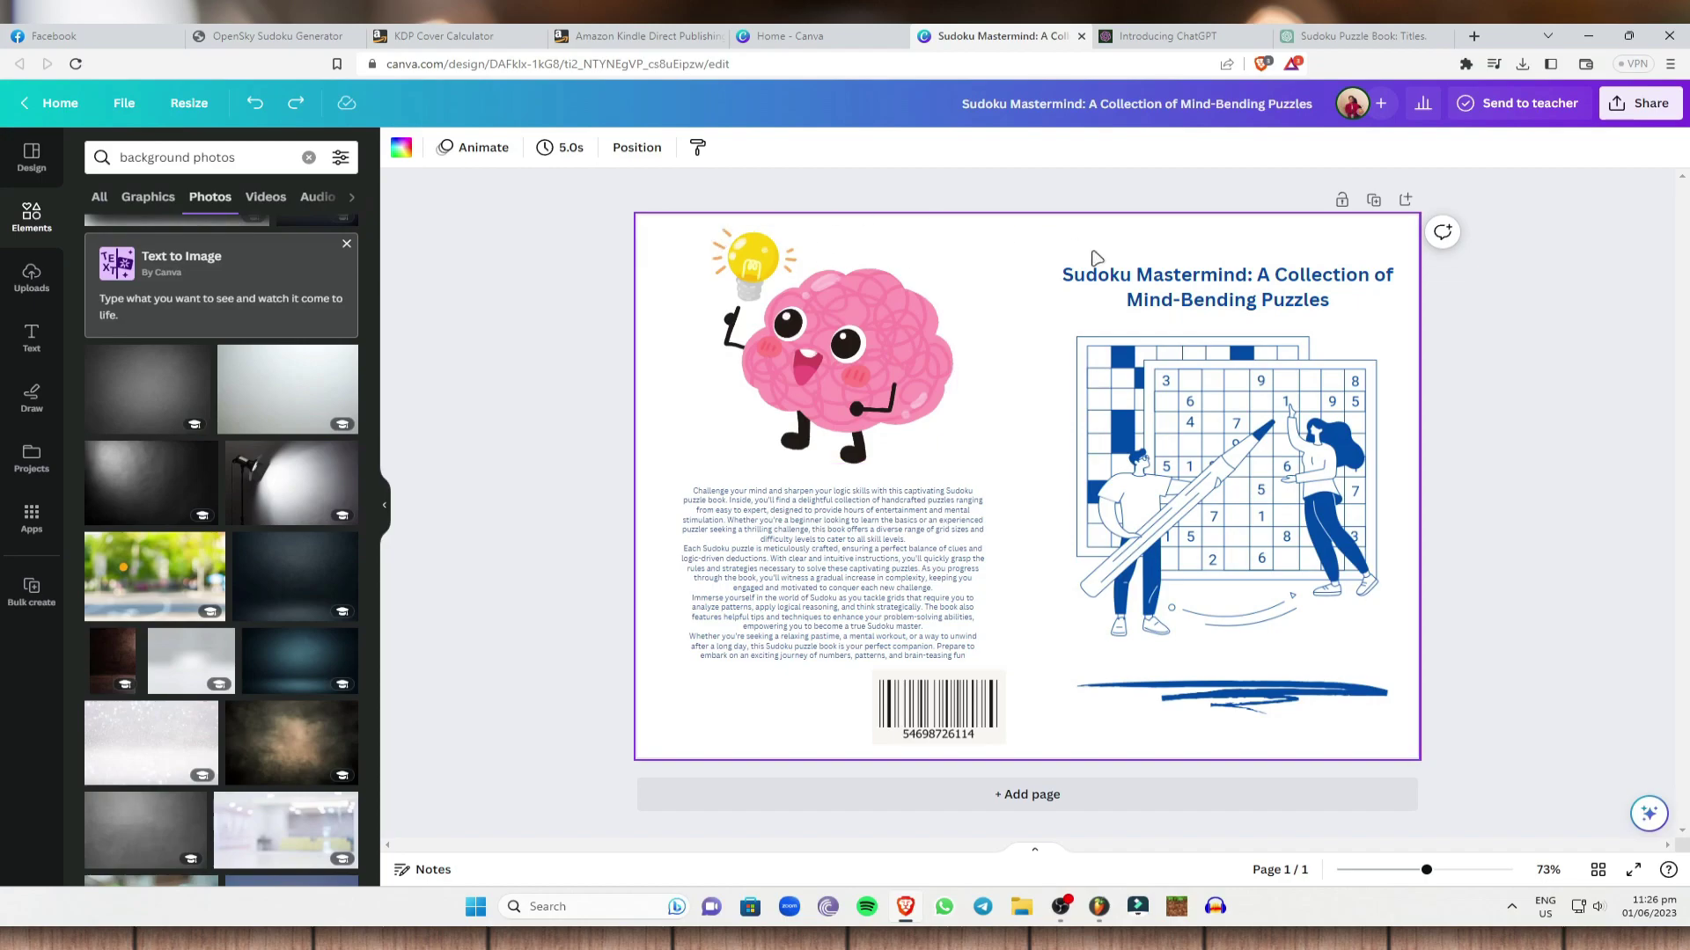
scroll(256, 576, down, 6)
scroll(269, 594, down, 4)
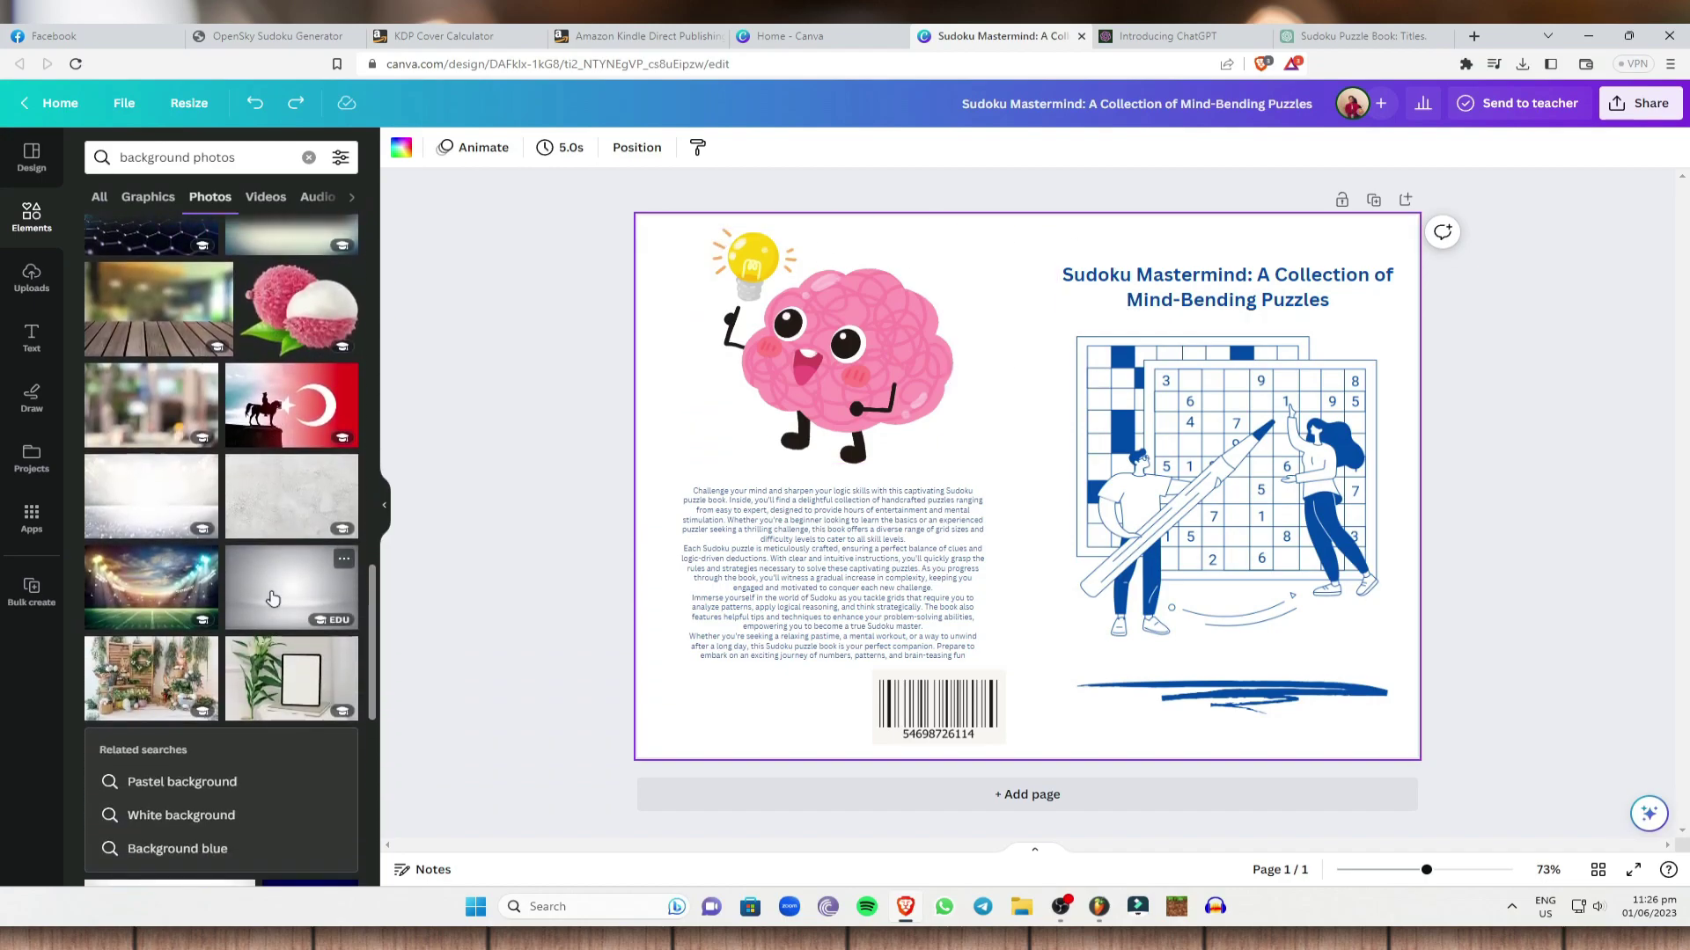
scroll(272, 599, down, 6)
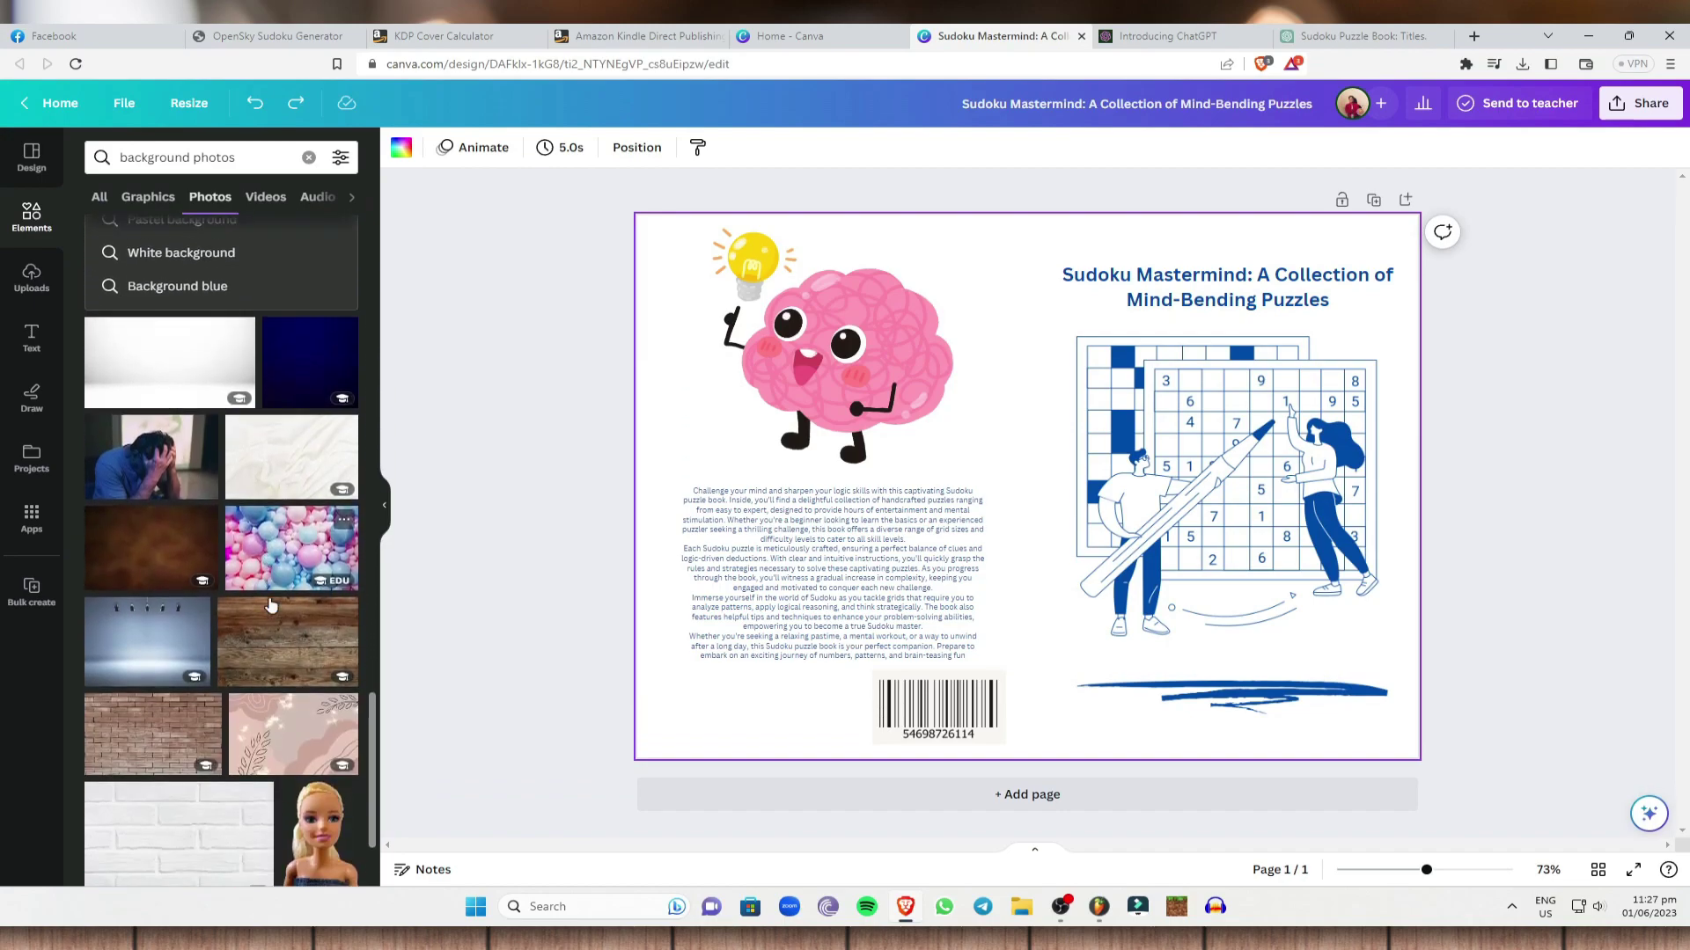
click(276, 439)
right_click(983, 359)
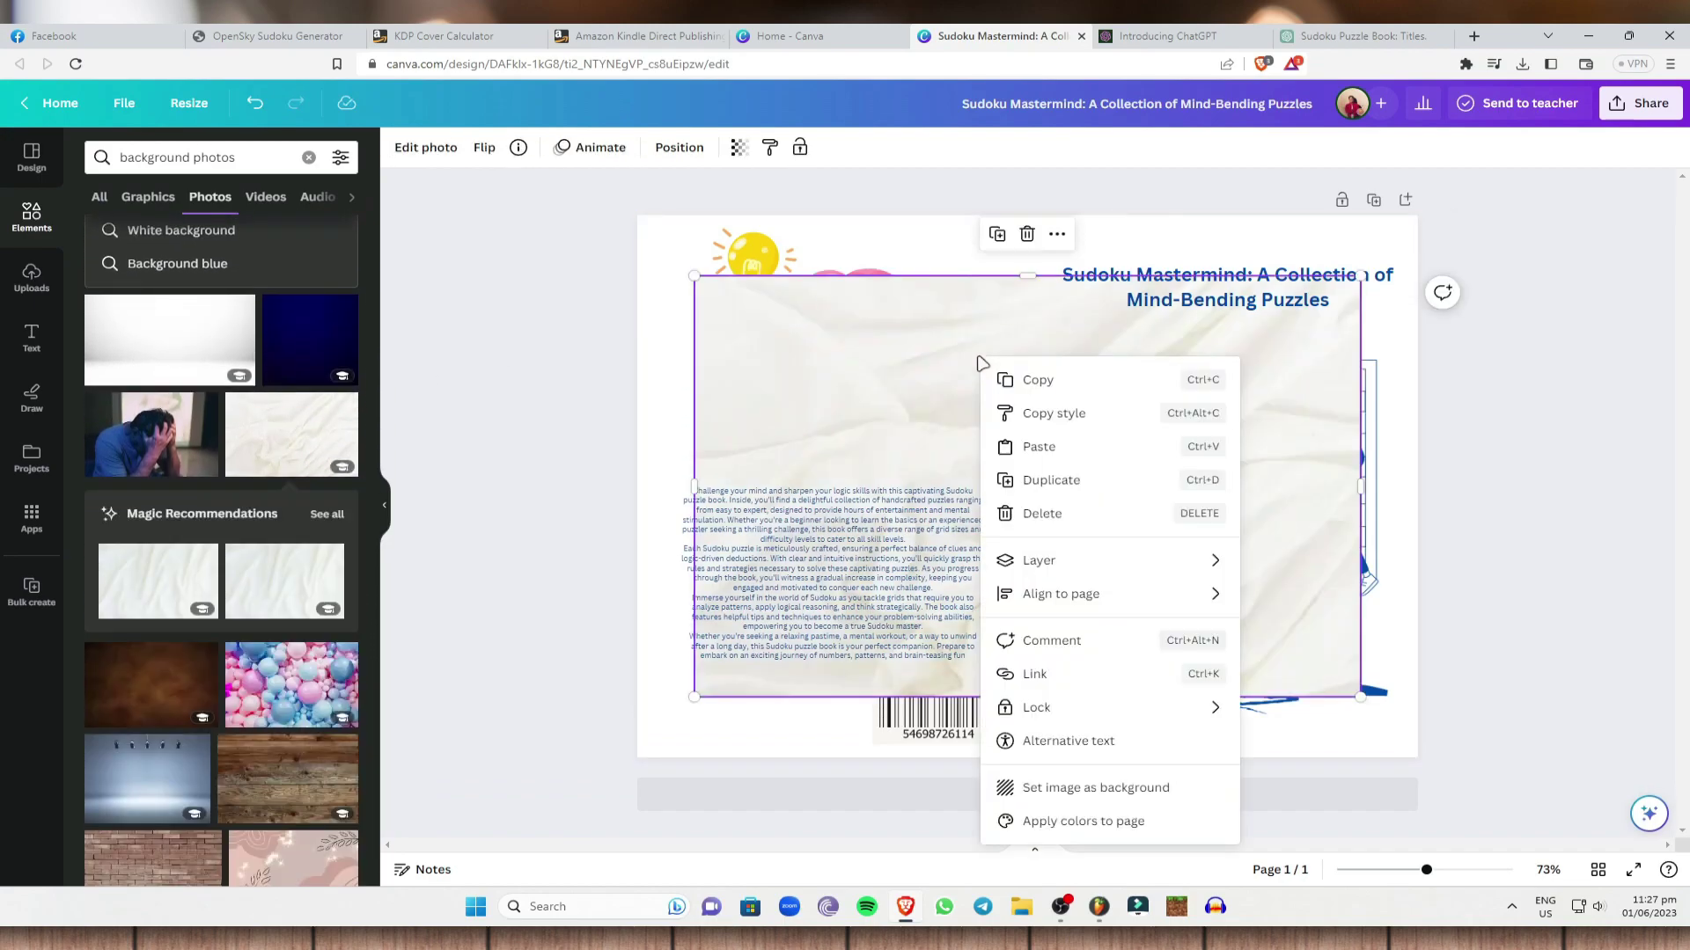
click(1151, 790)
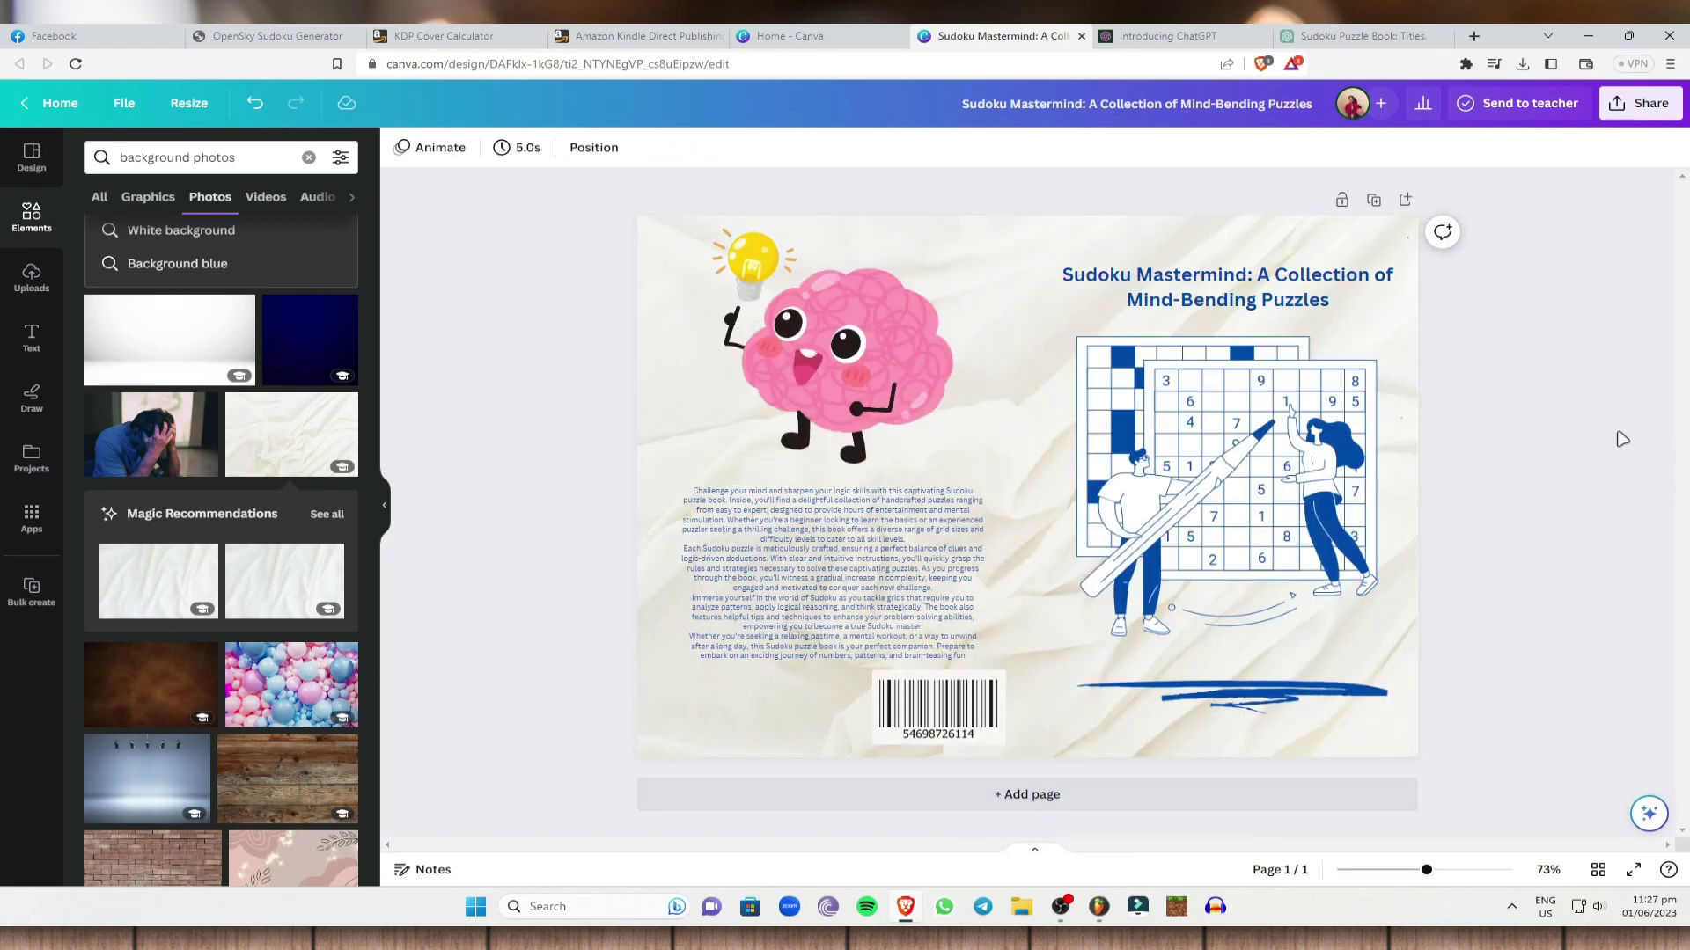
Step: Enlarge the back cover description slightly and reposition it between the brain graphic and the barcode
click(860, 558)
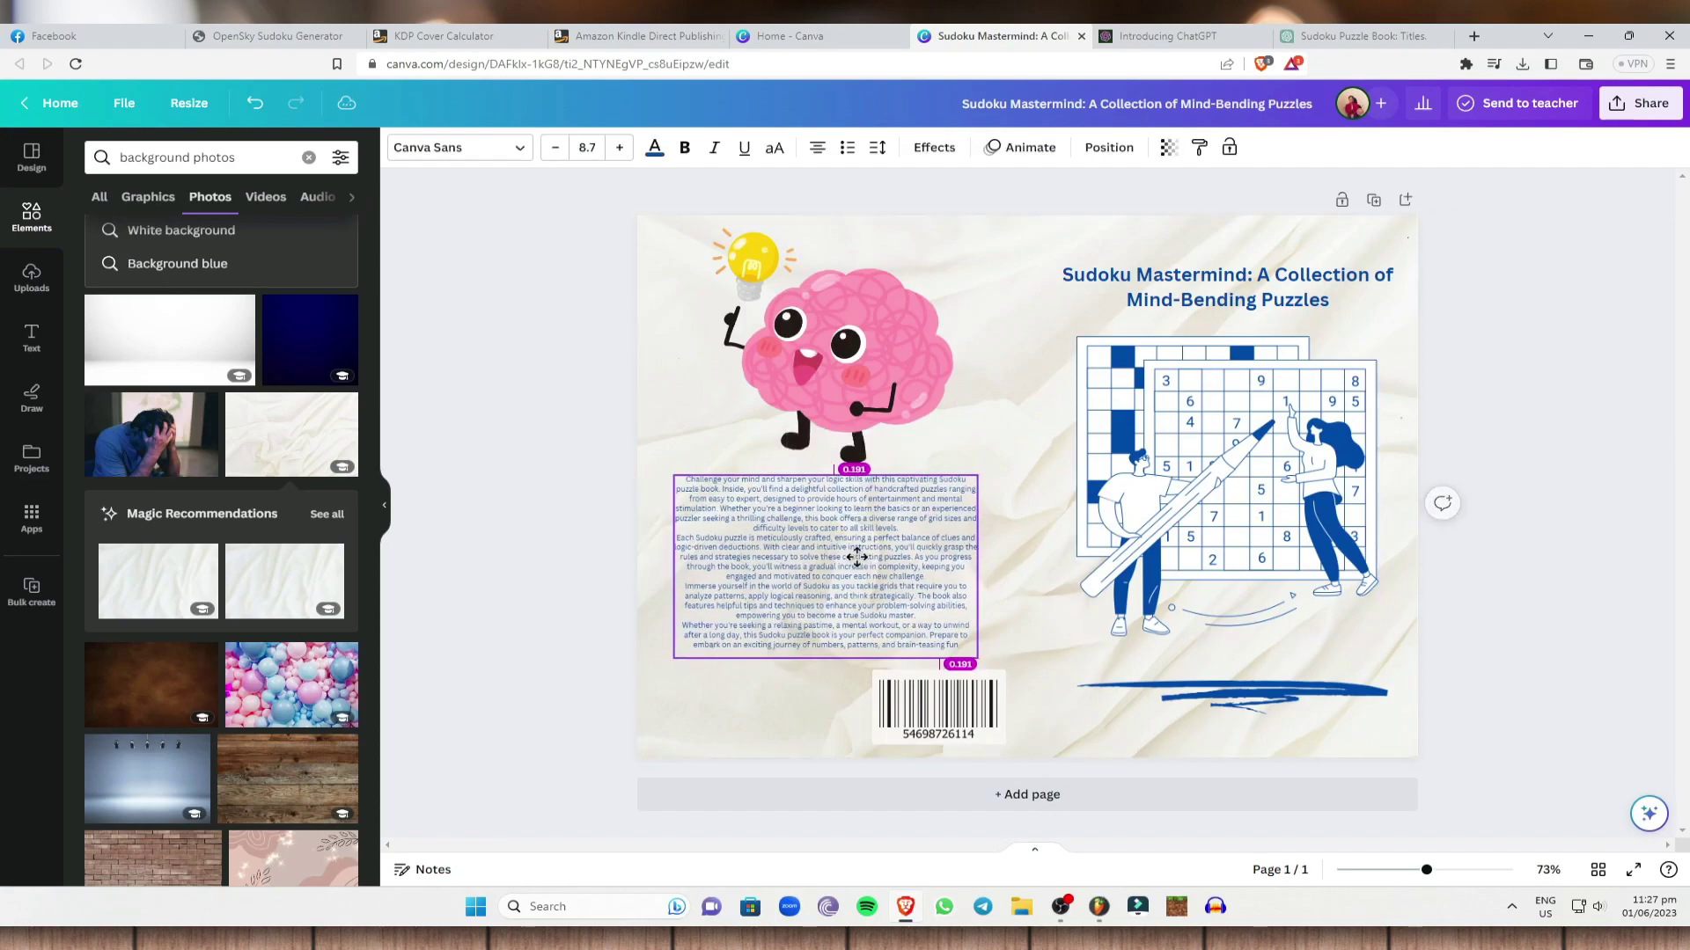
drag(978, 663, 989, 668)
drag(871, 576, 874, 573)
click(1601, 410)
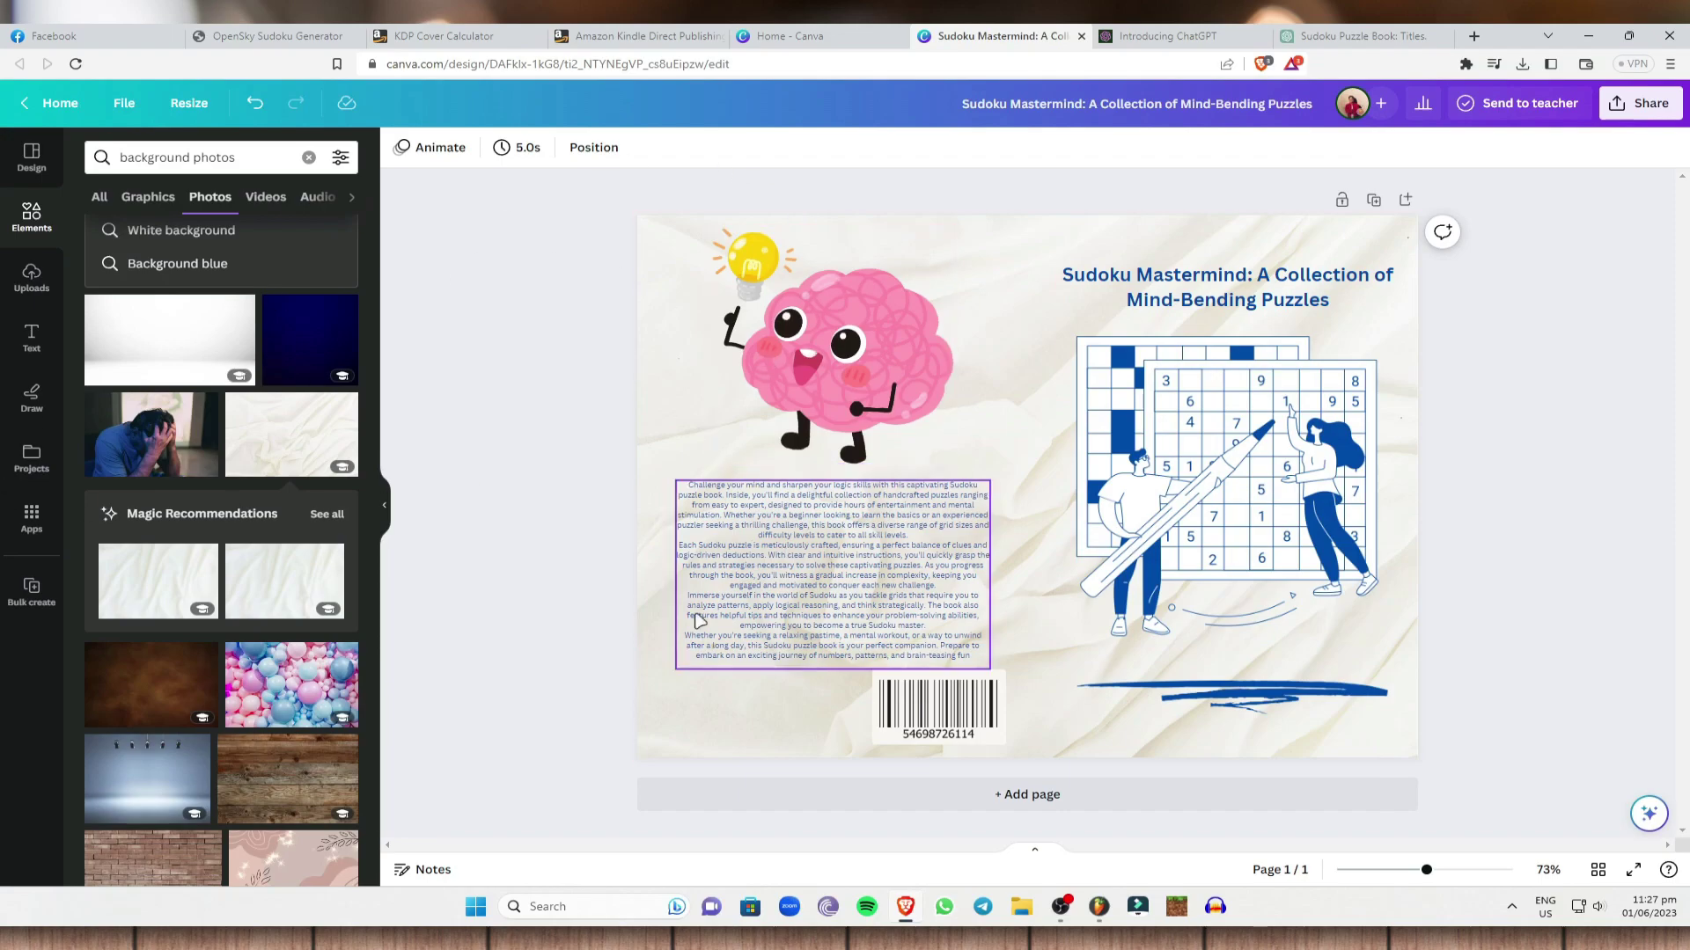
Step: Look over the titles on the KDP bookshelf and switch to the OpenSky Sudoku Generator page
click(438, 36)
click(629, 36)
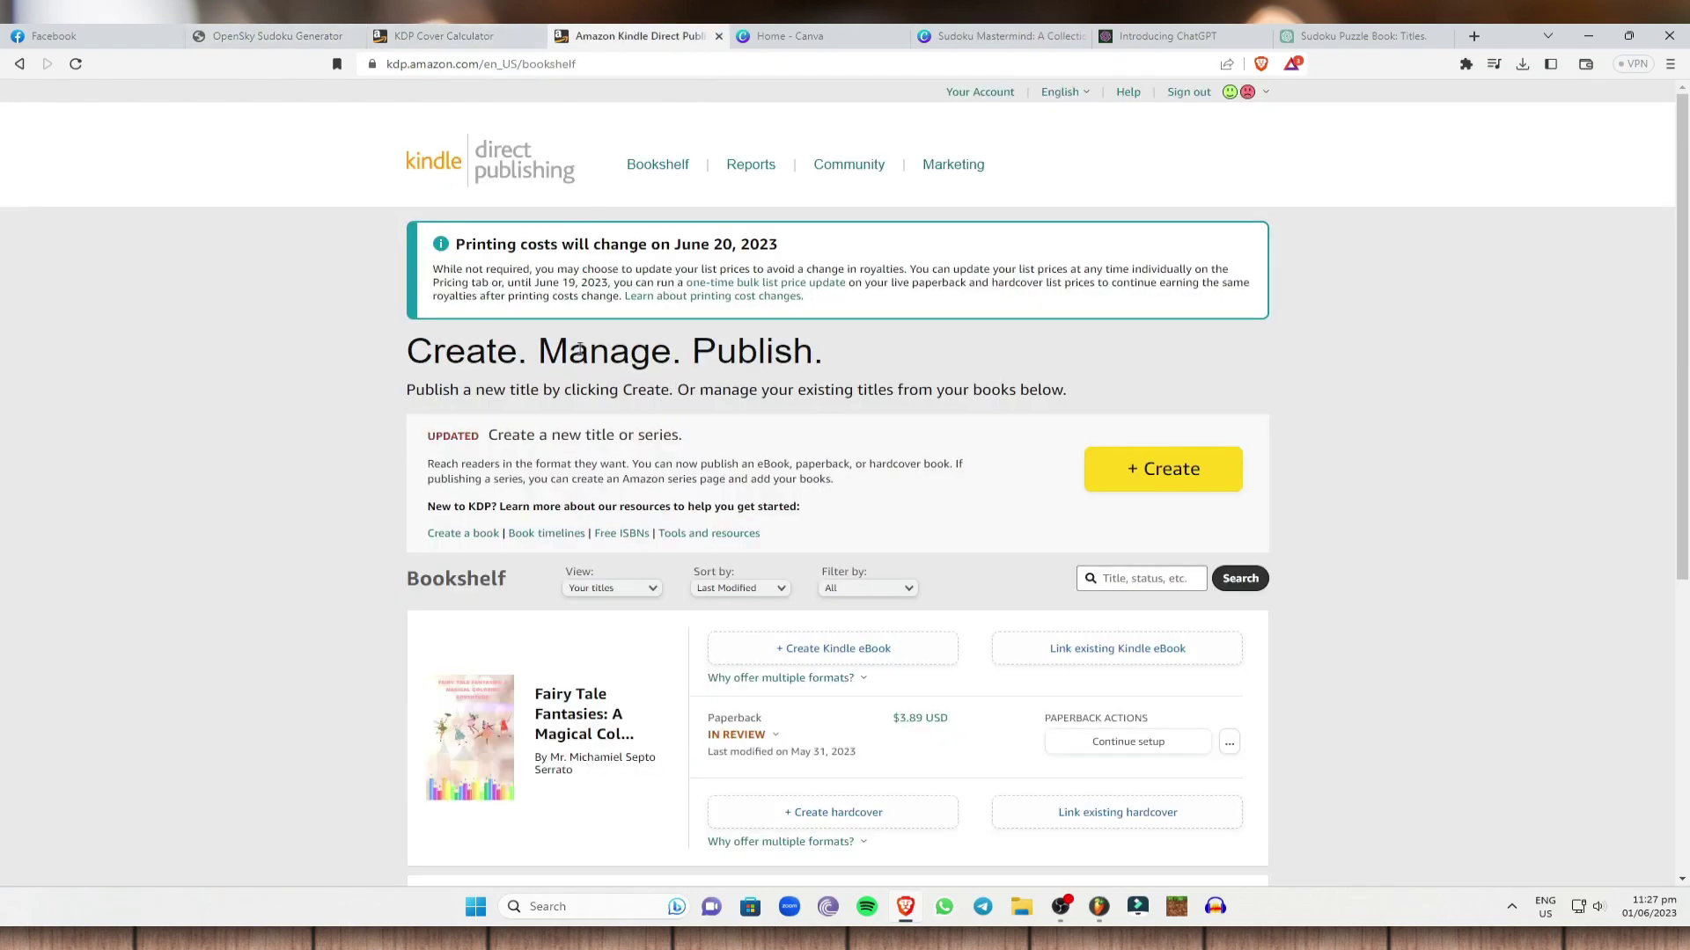
scroll(861, 714, down, 5)
scroll(592, 517, up, 1)
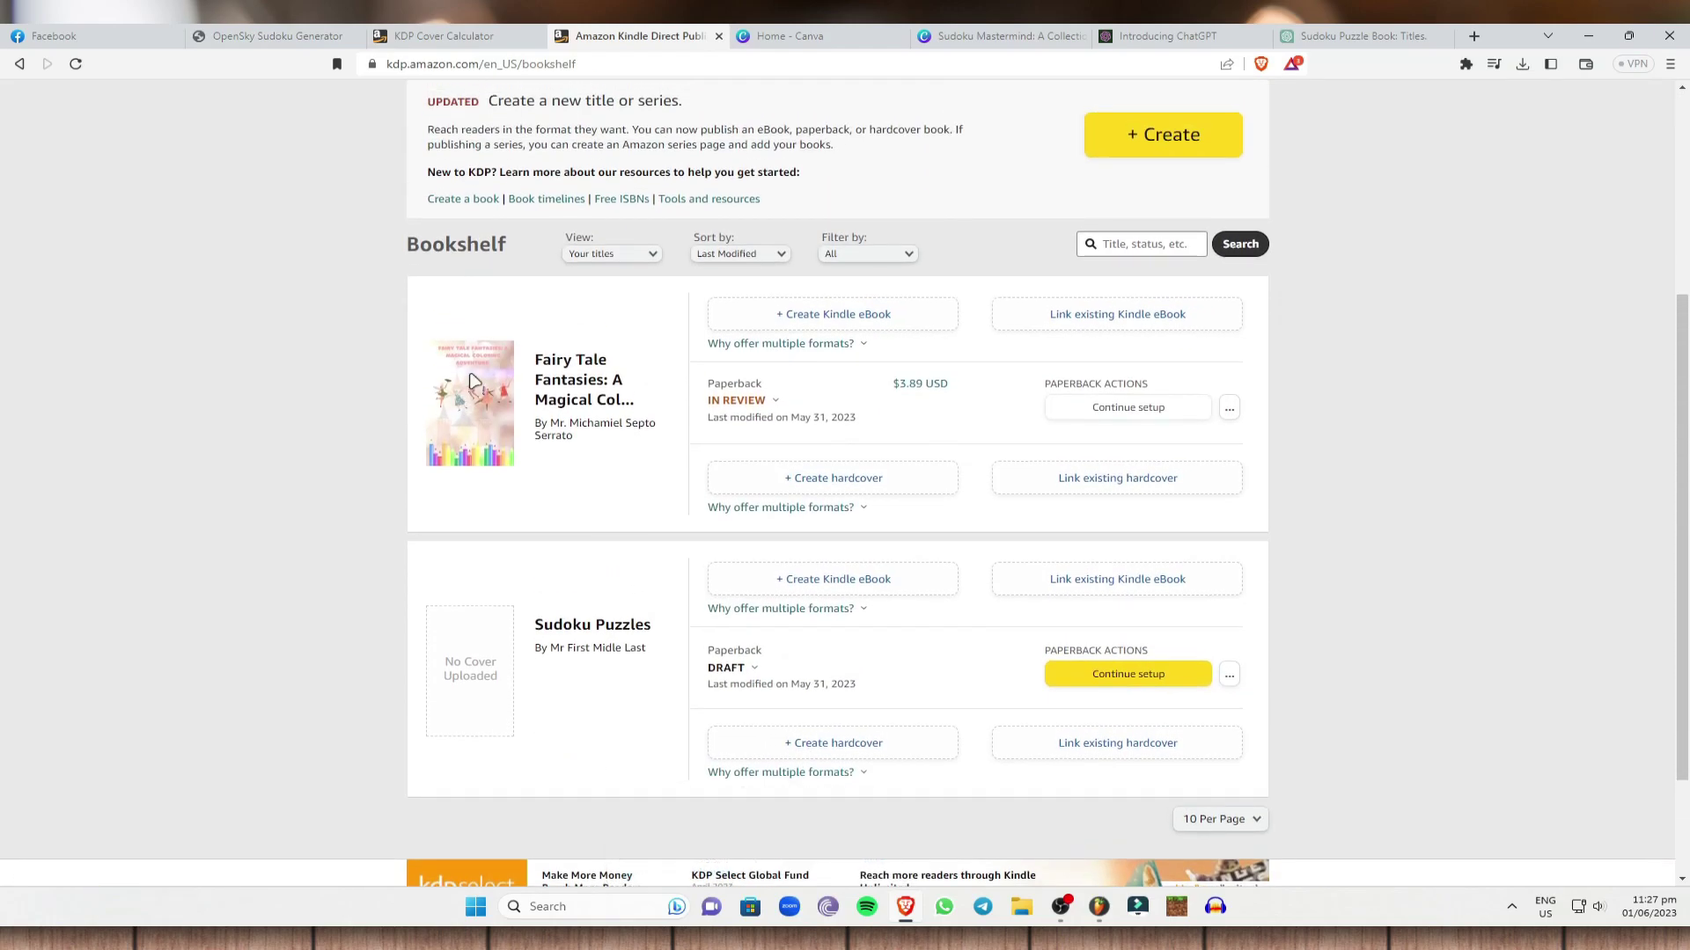
click(330, 31)
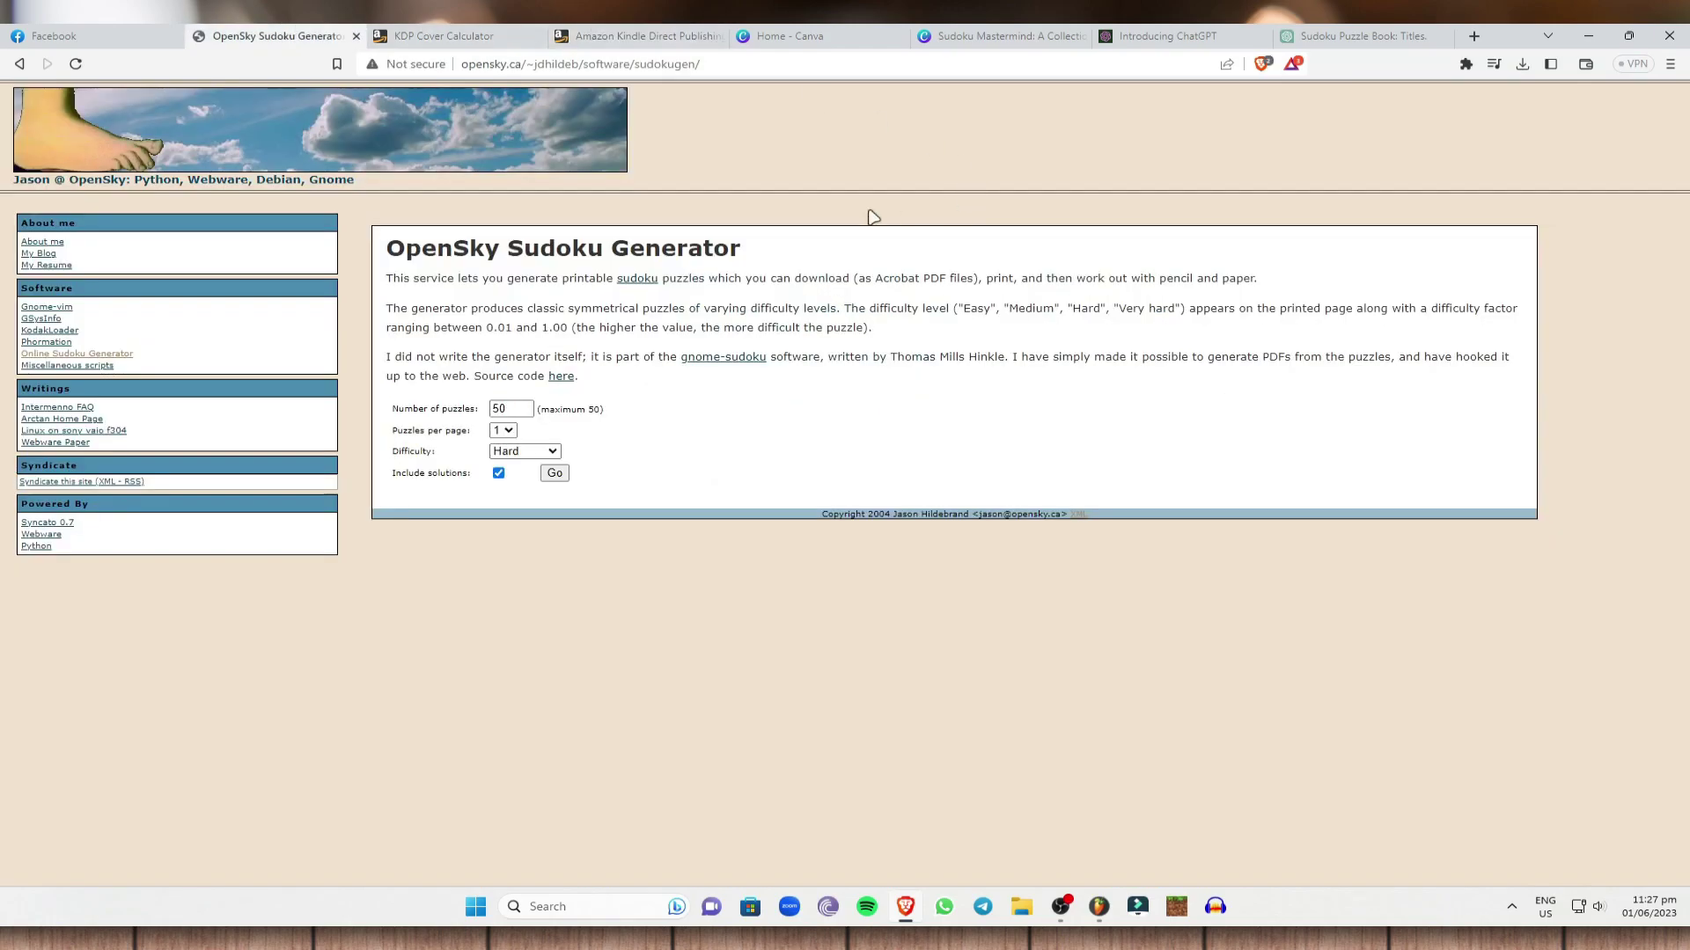
Step: Return to the Sudoku Mastermind cover design in Canva and download it as a PDF Standard file
click(867, 32)
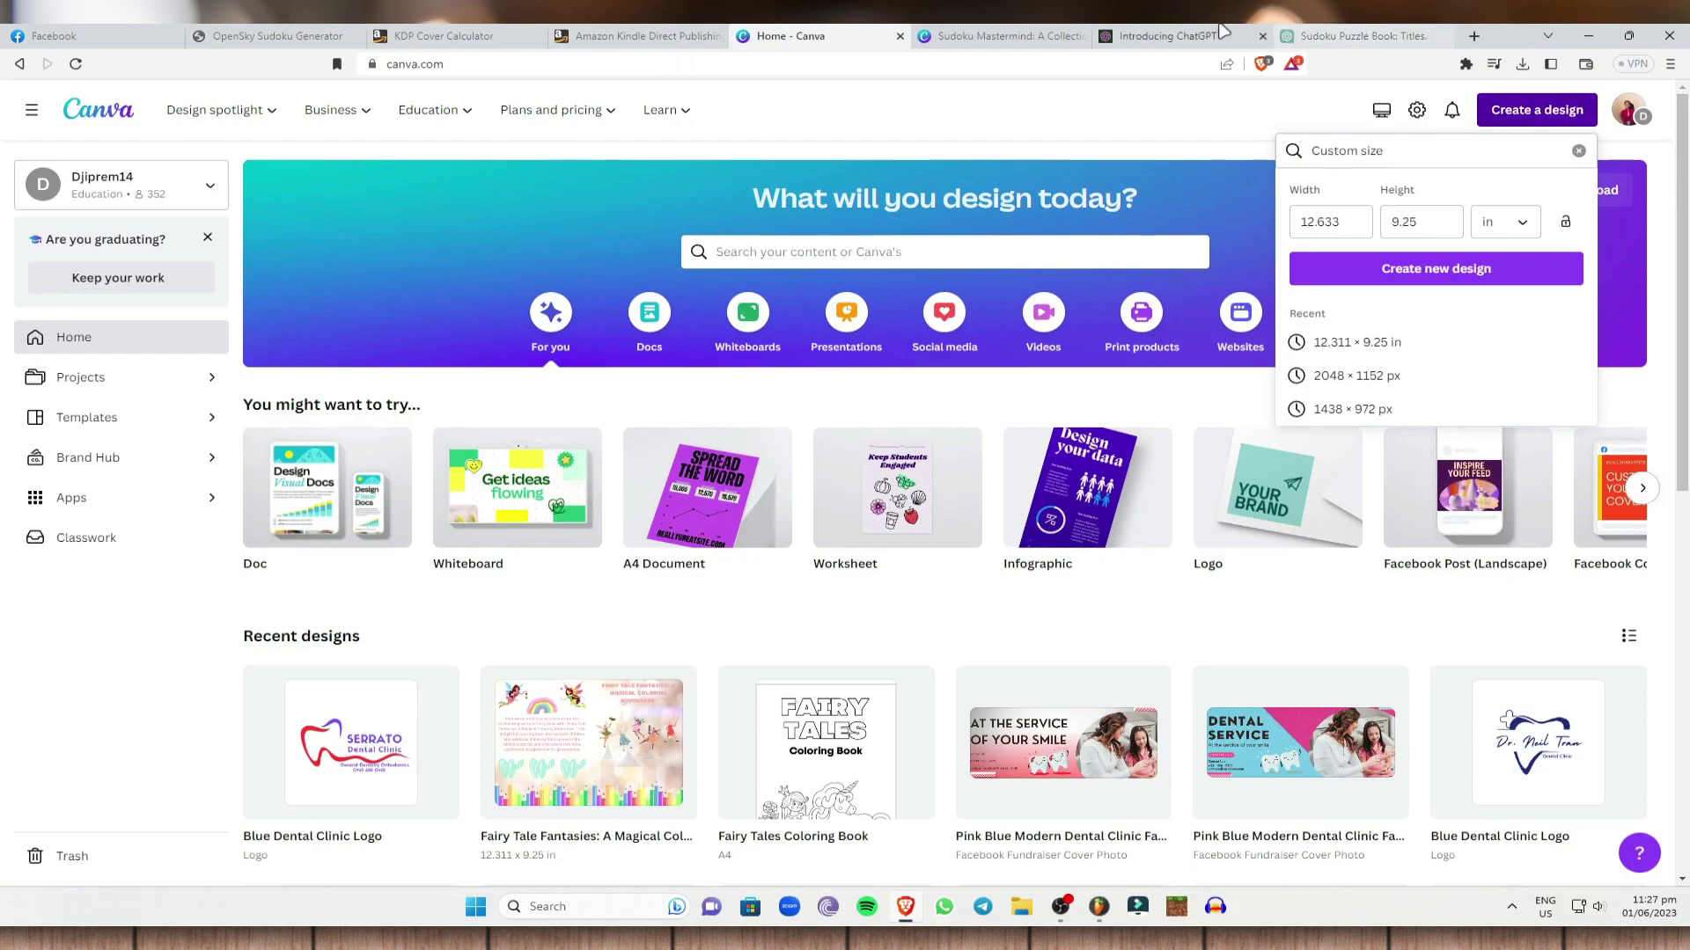
key(ctrl+Tab)
click(1642, 103)
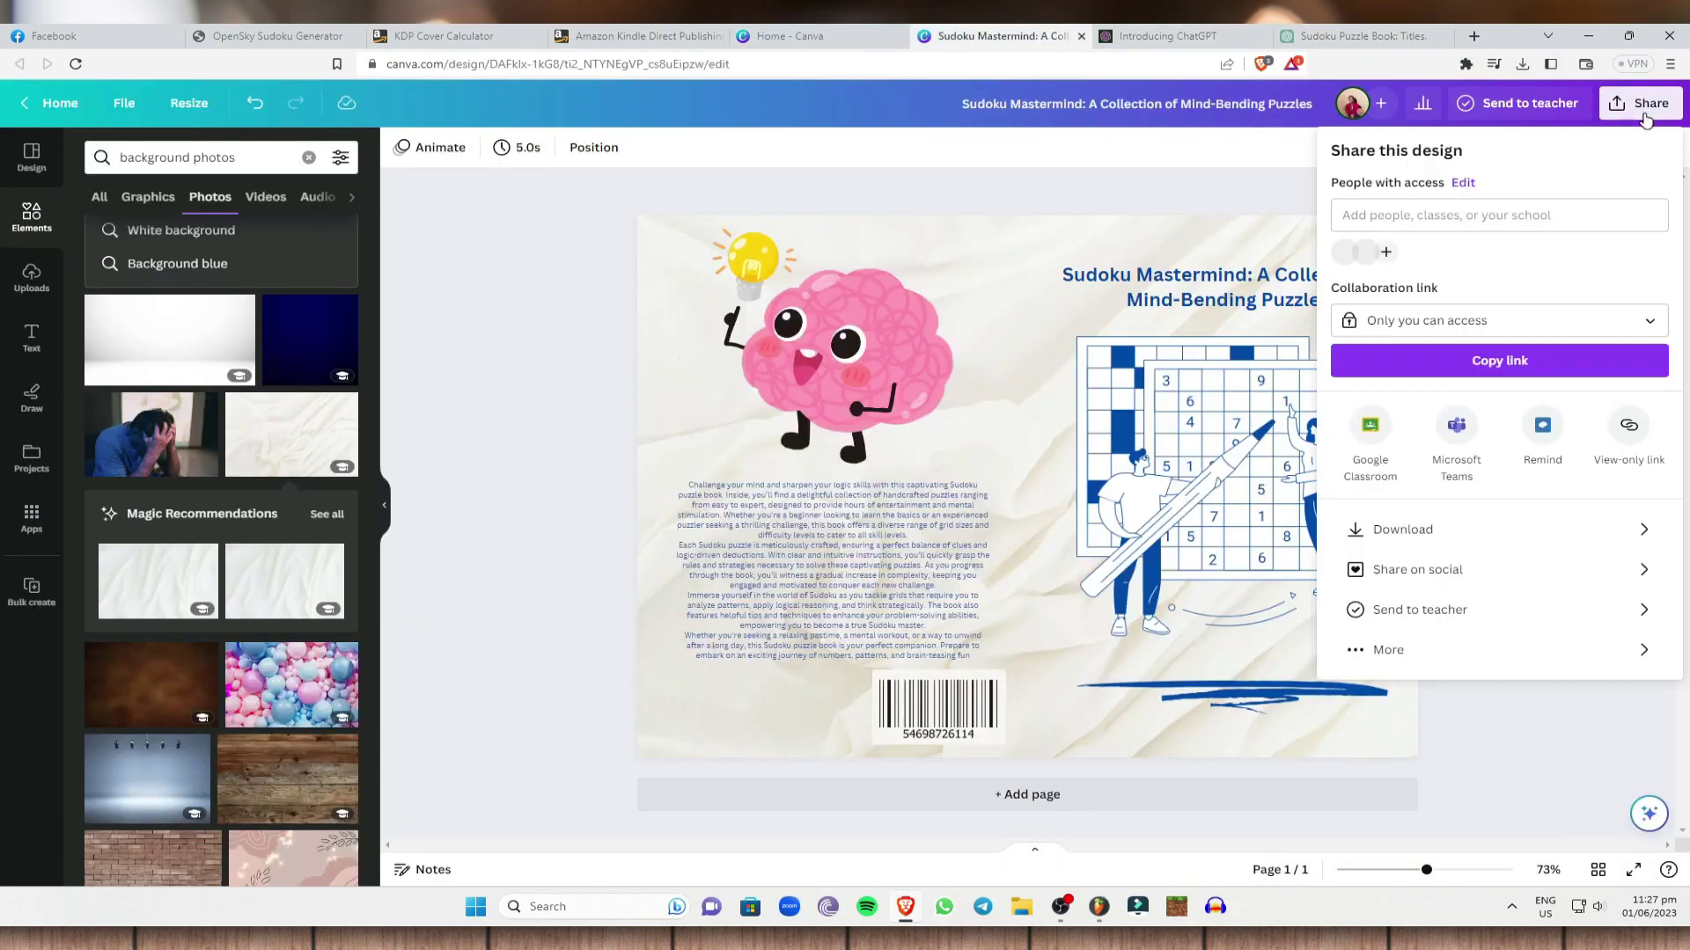
click(1423, 533)
click(1515, 220)
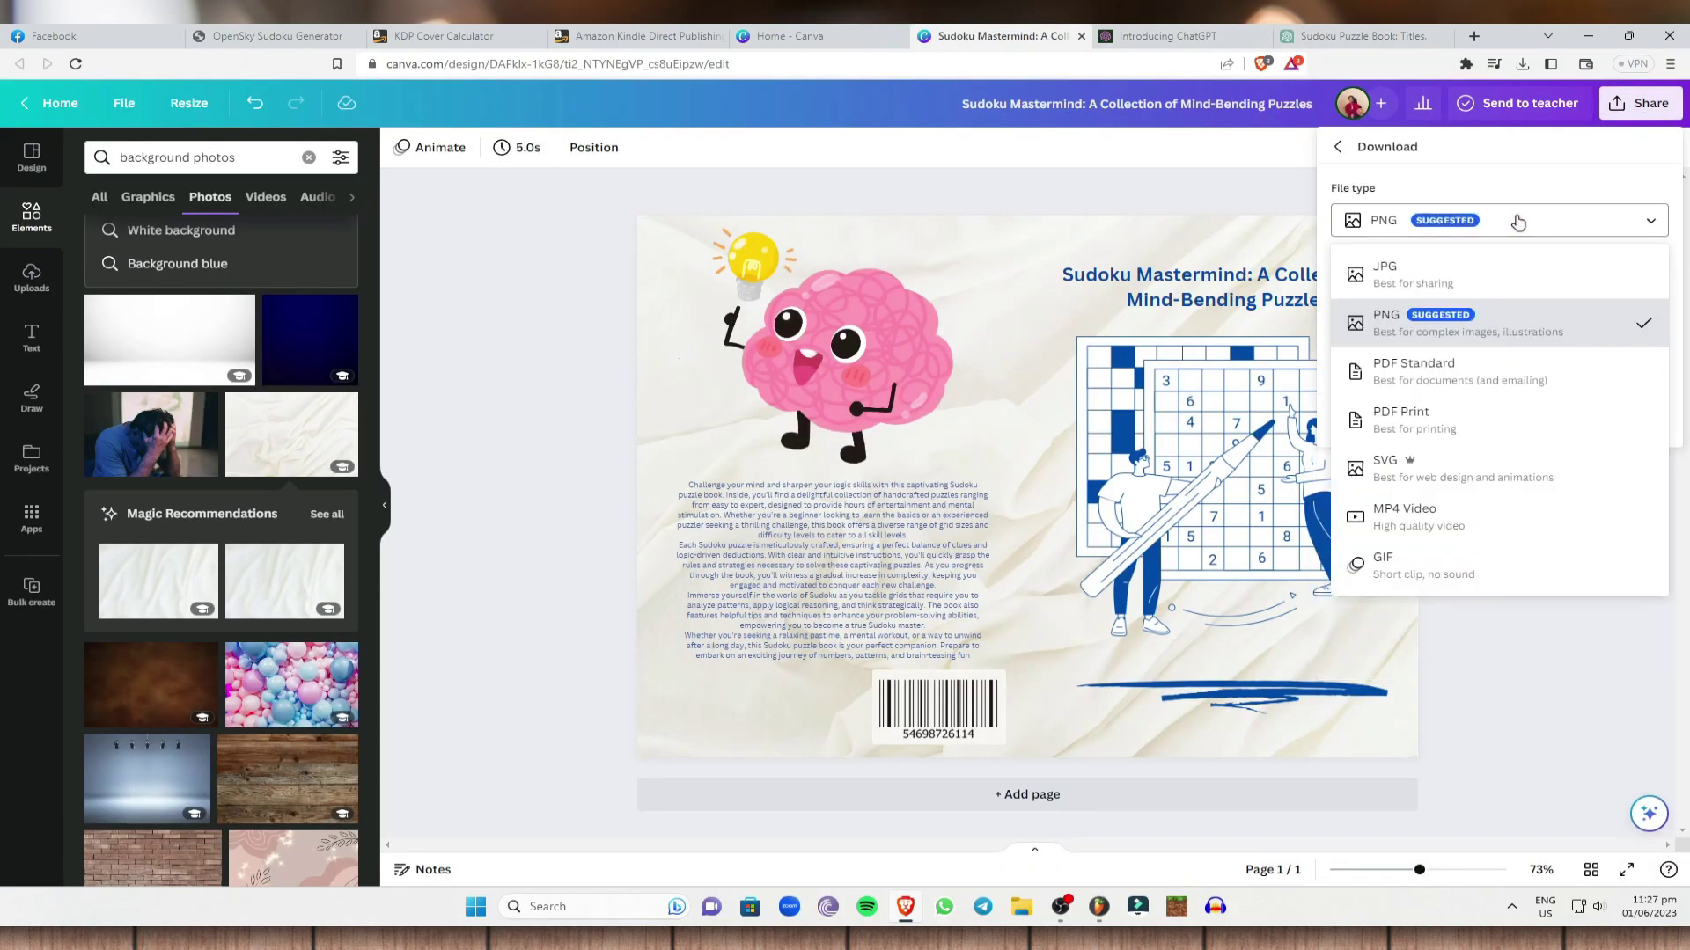
click(1493, 380)
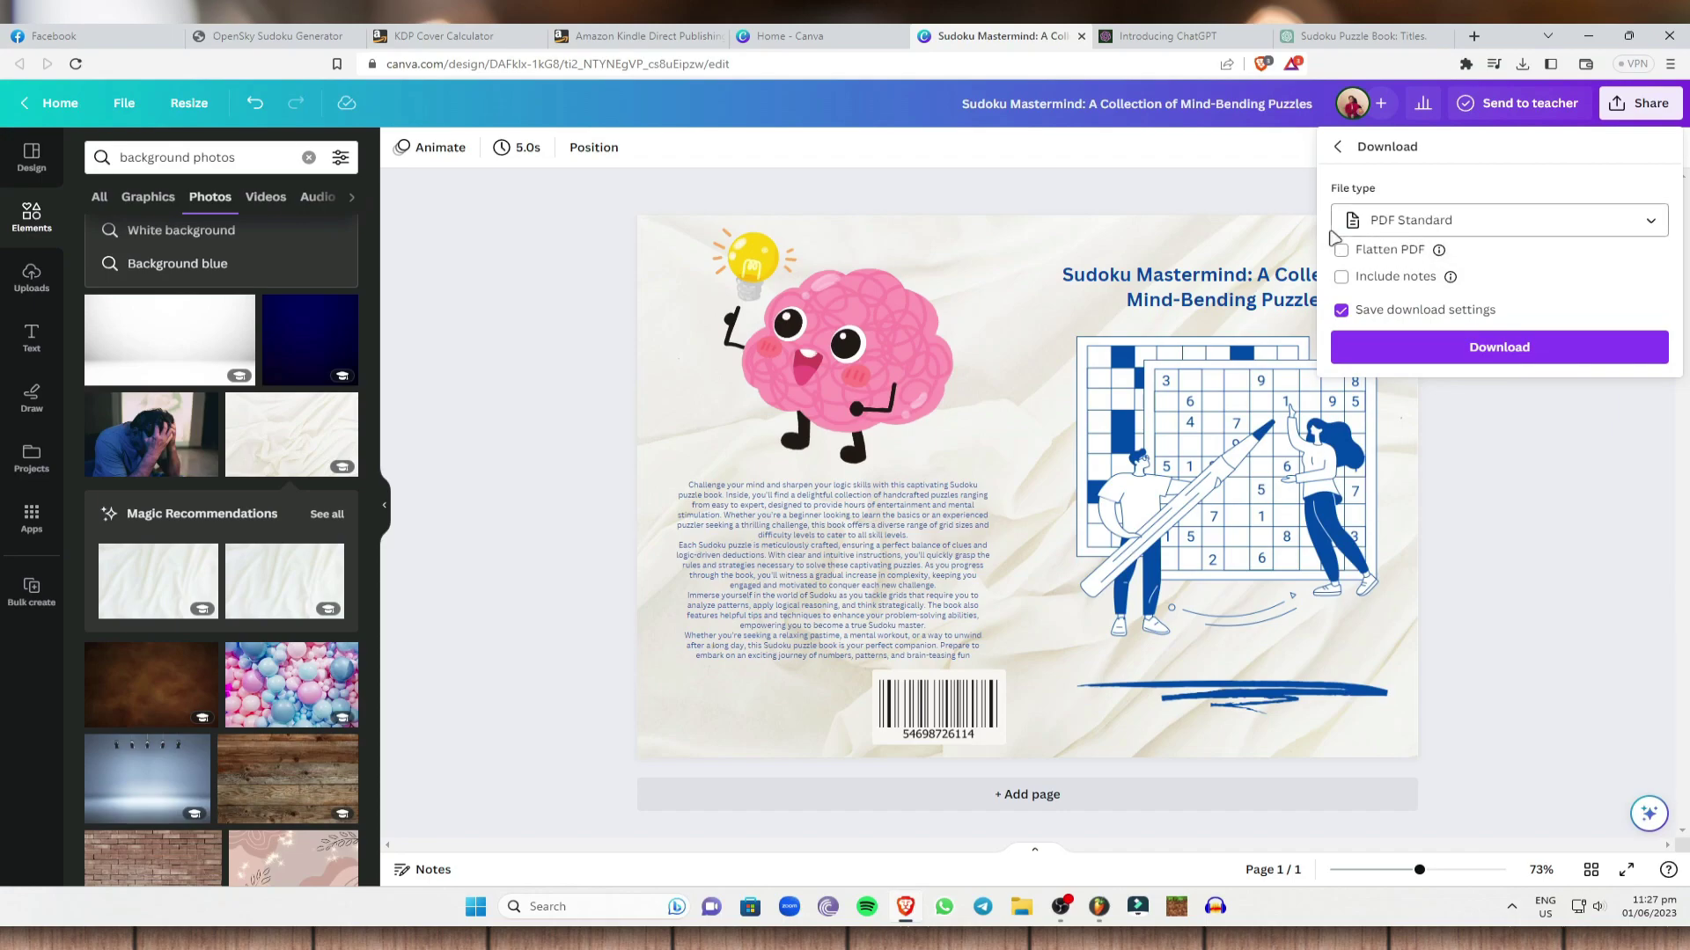
click(607, 36)
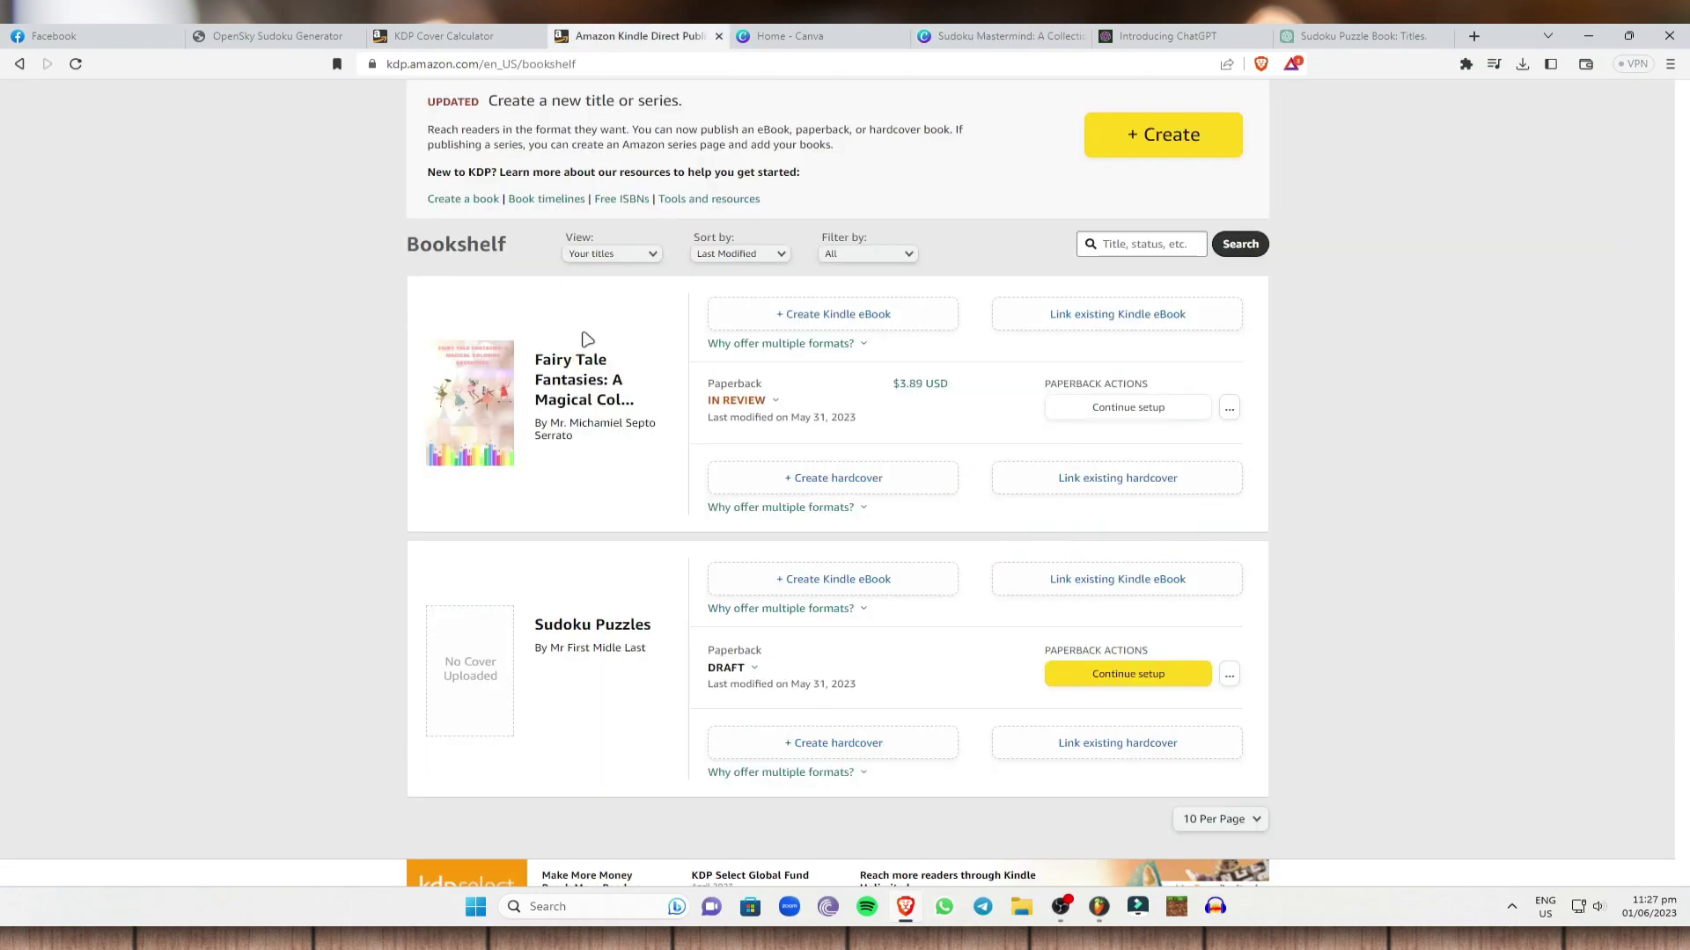
click(1162, 36)
click(1003, 36)
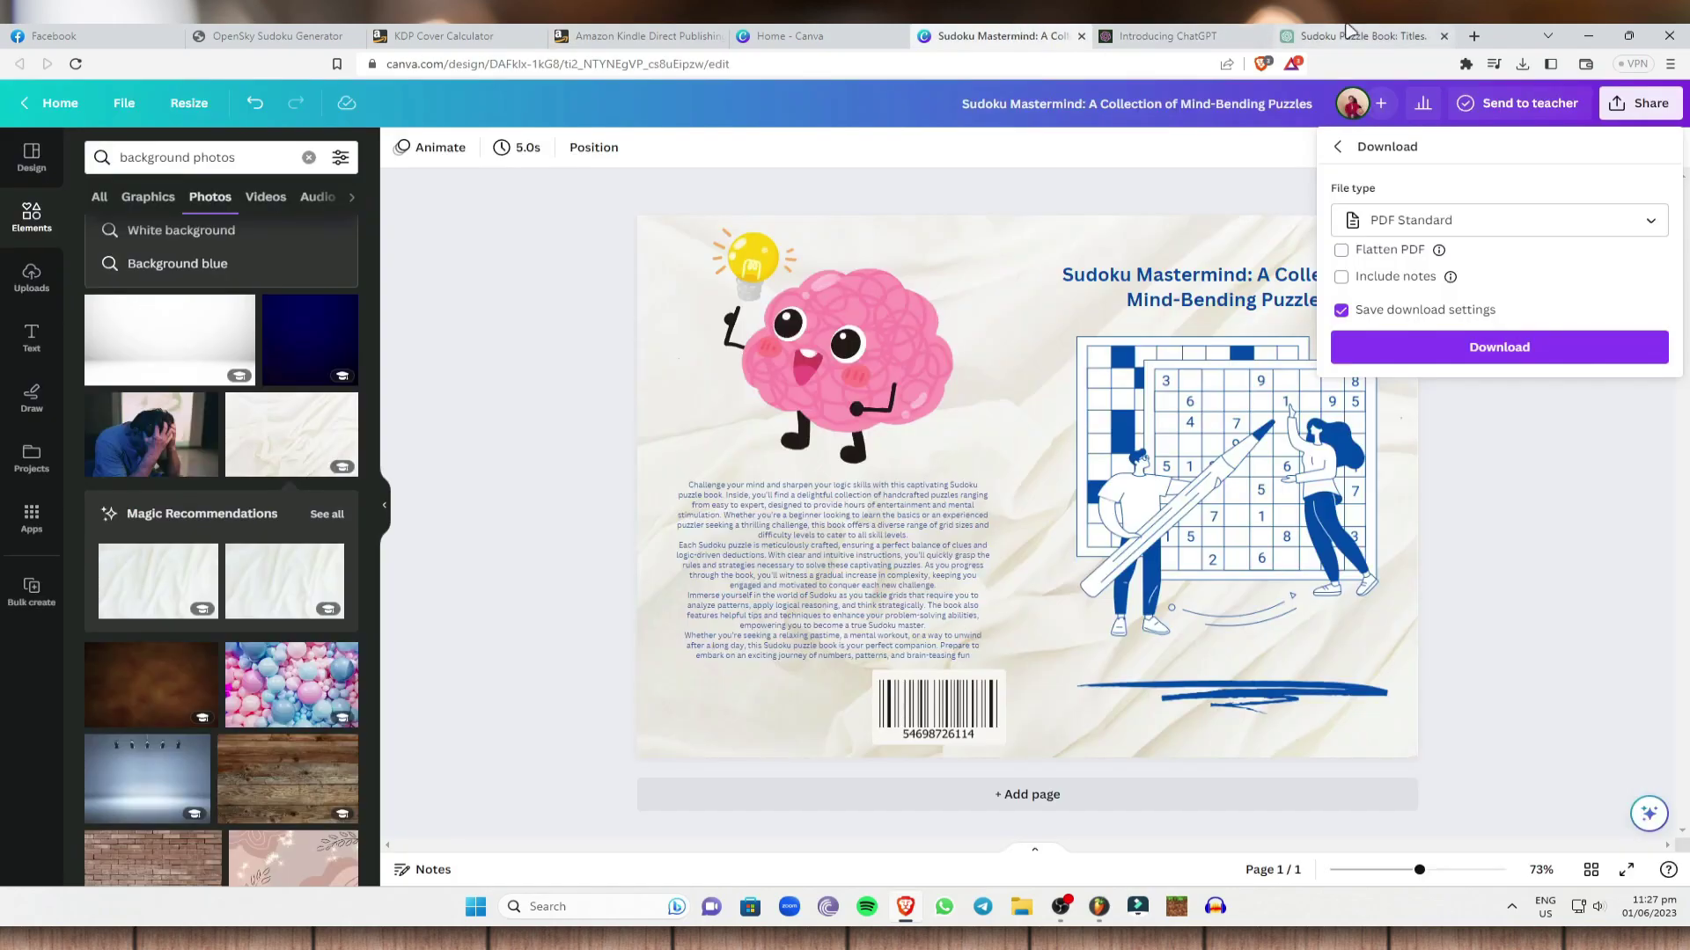
click(1473, 360)
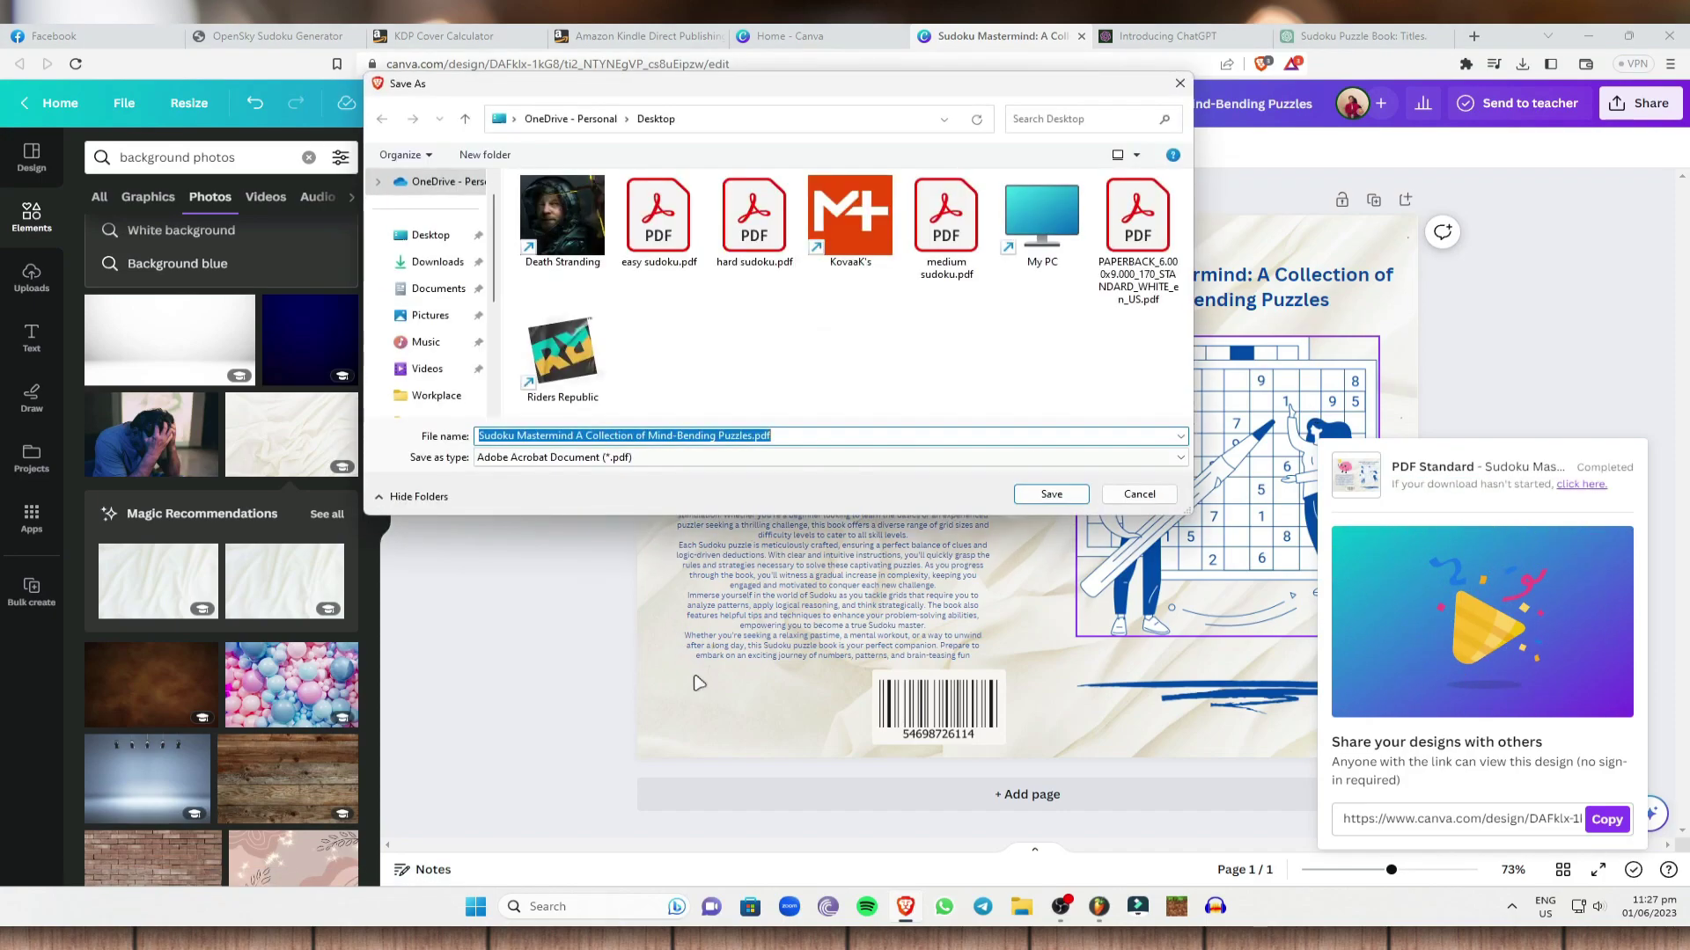
Step: Save the downloaded cover PDF to the Desktop under the name Coverphoto and dismiss the sharing message
click(431, 235)
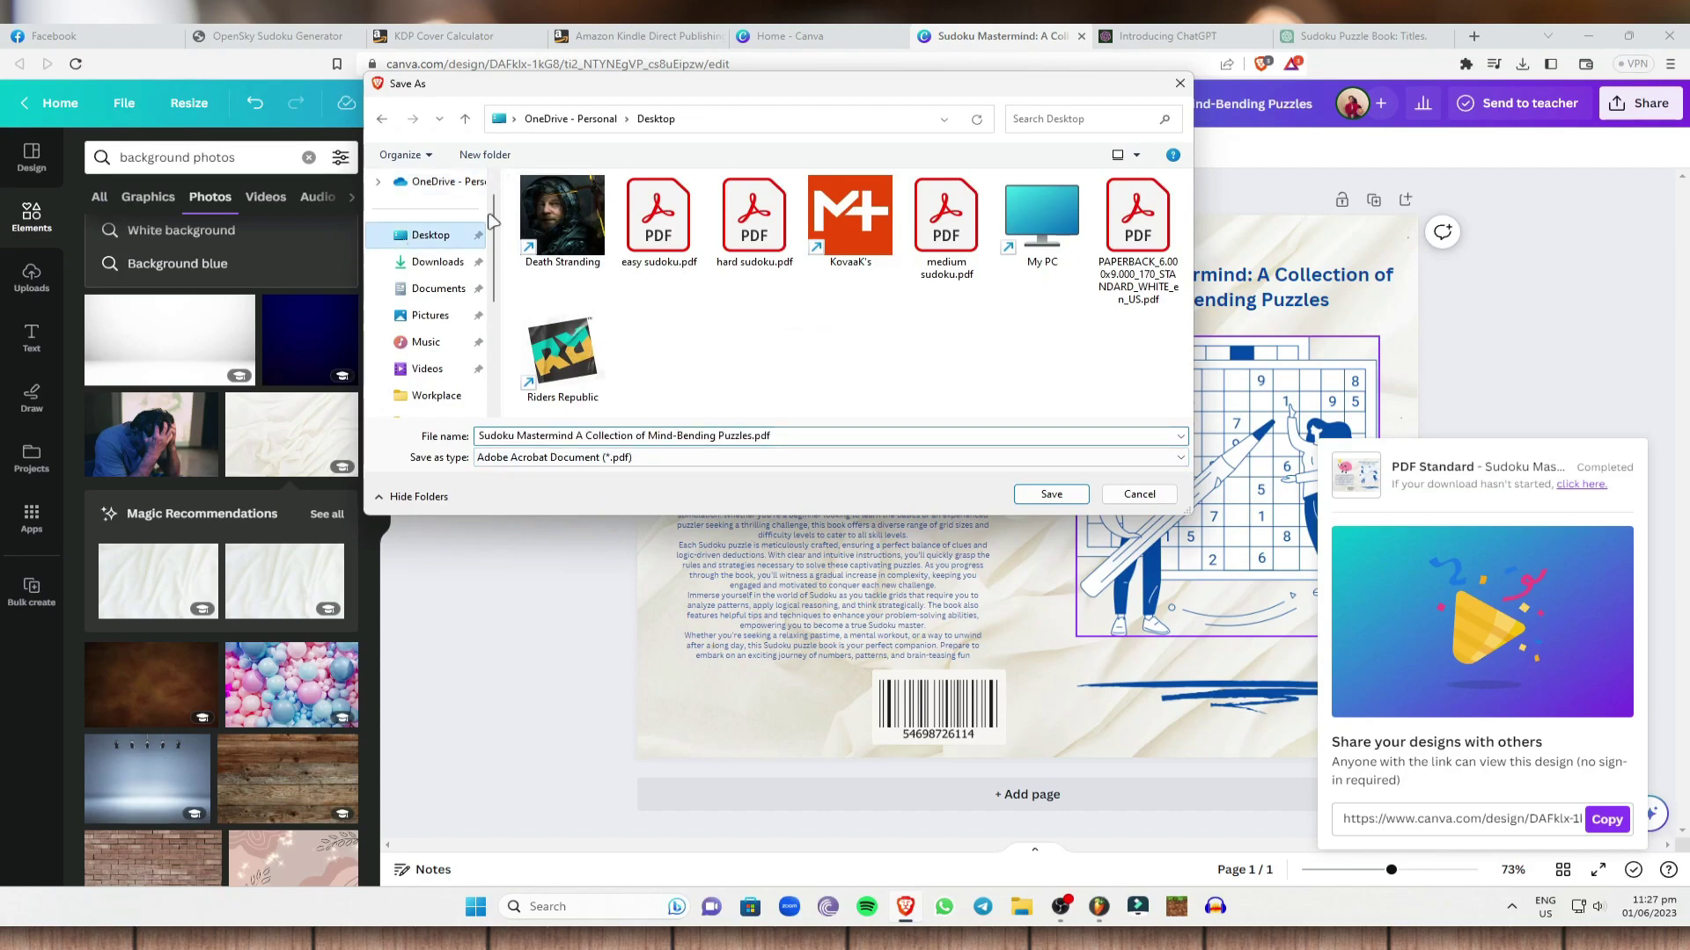
drag(792, 437, 512, 420)
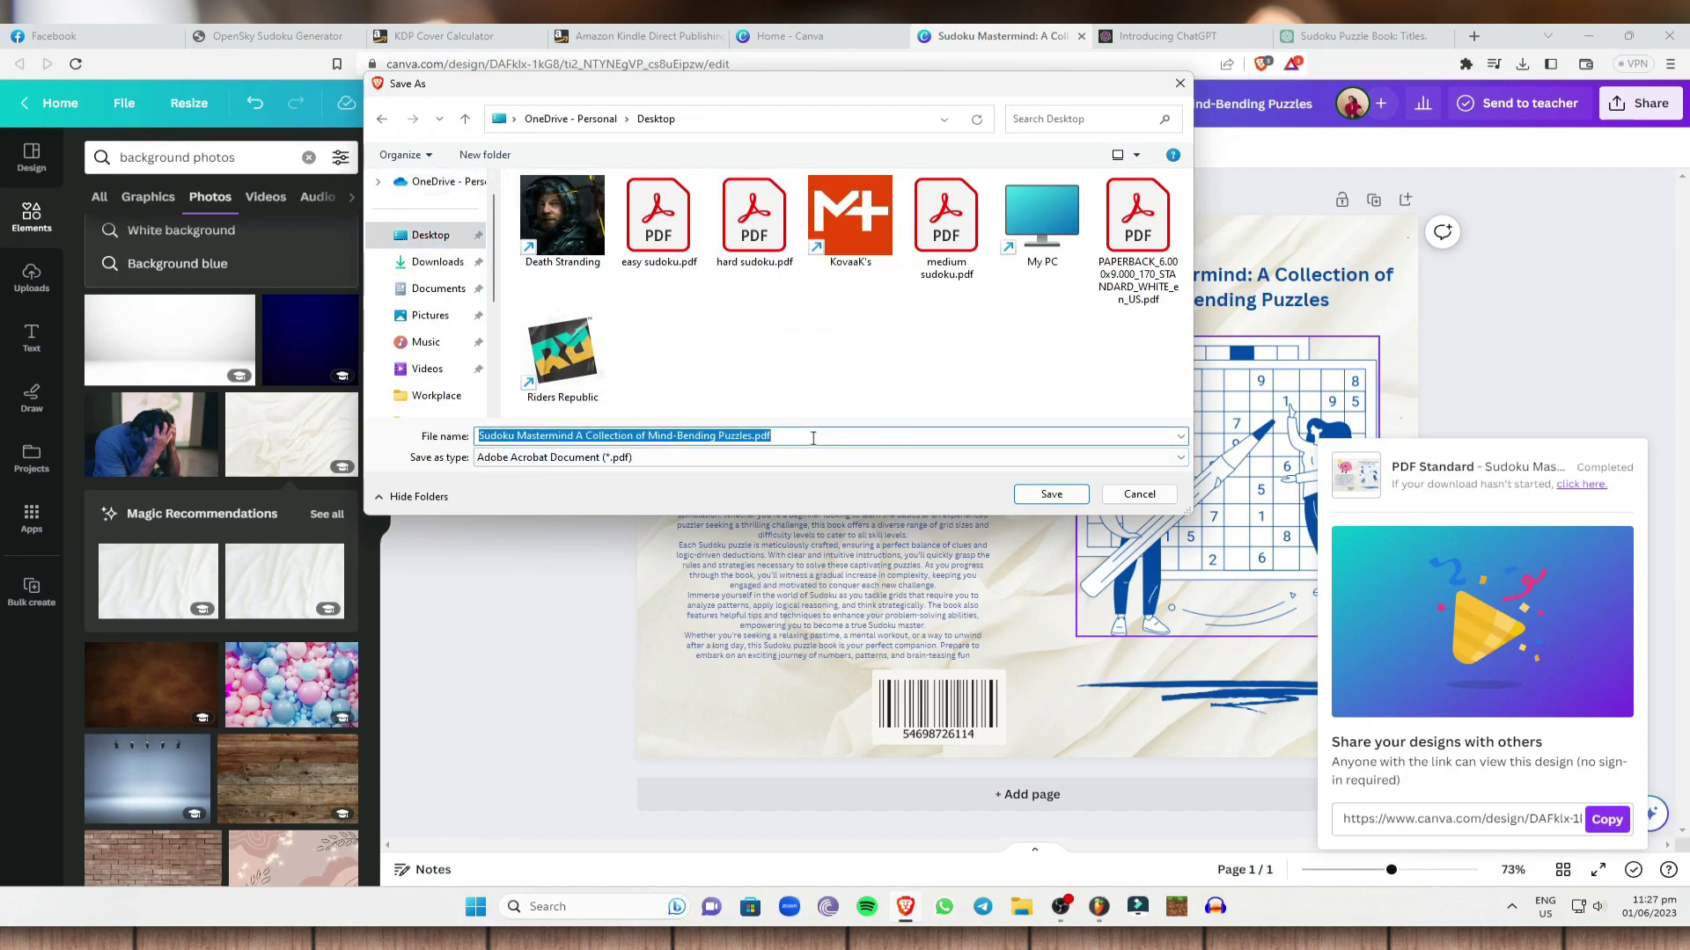
text(Coverphoto)
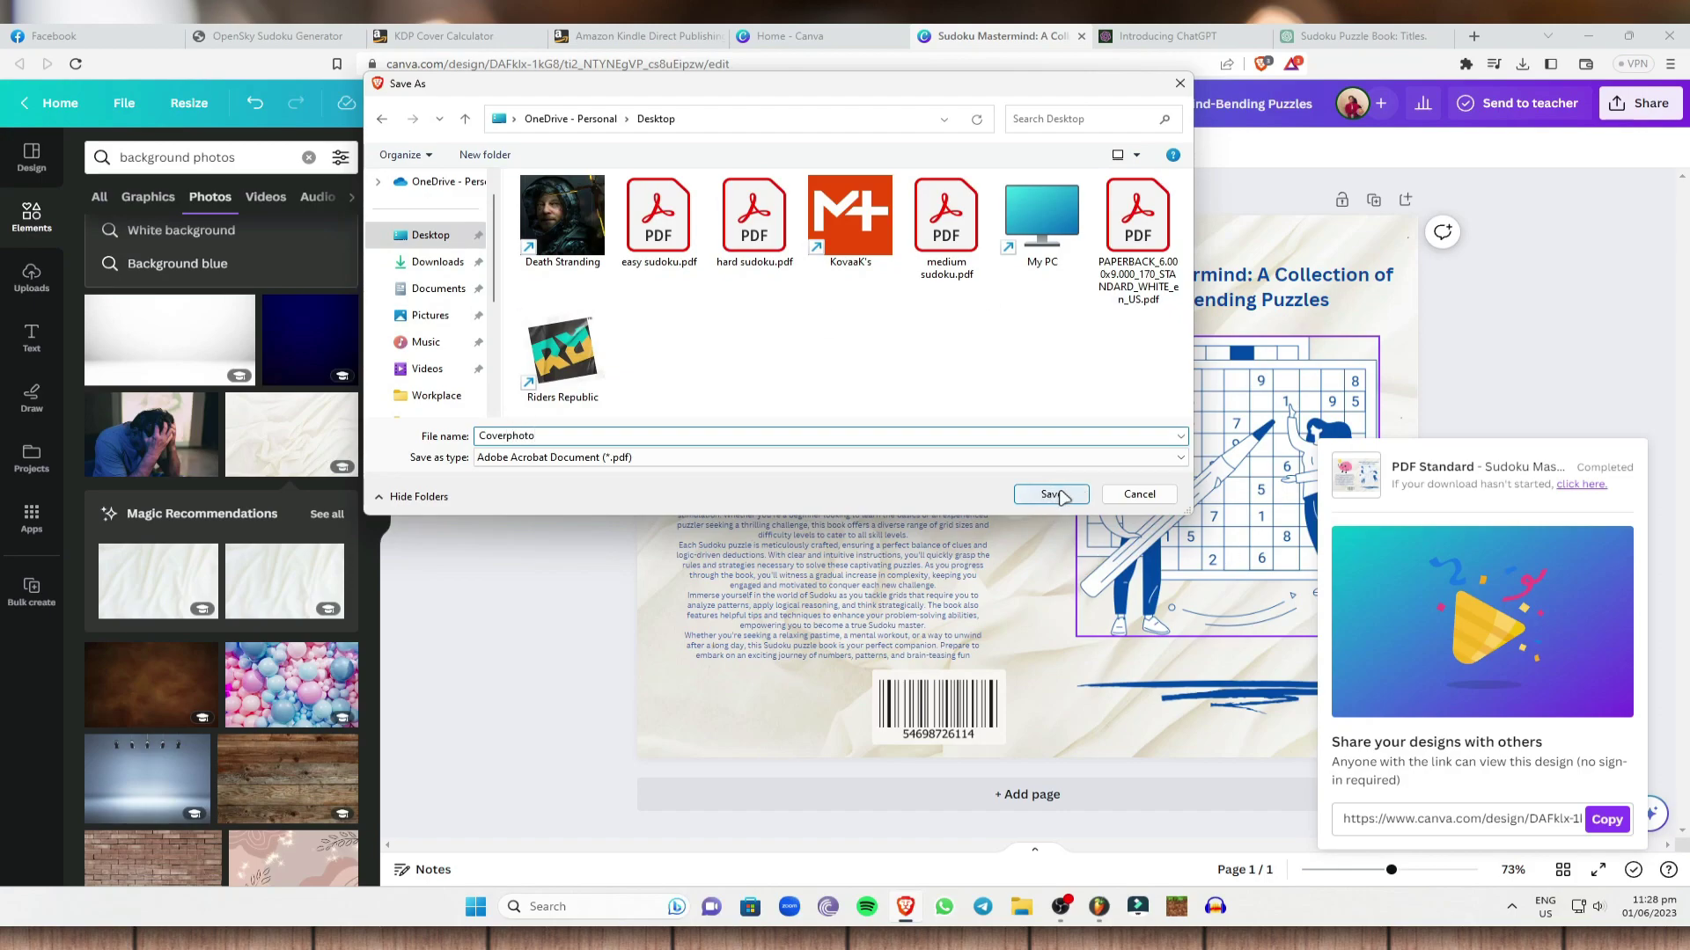
click(1064, 492)
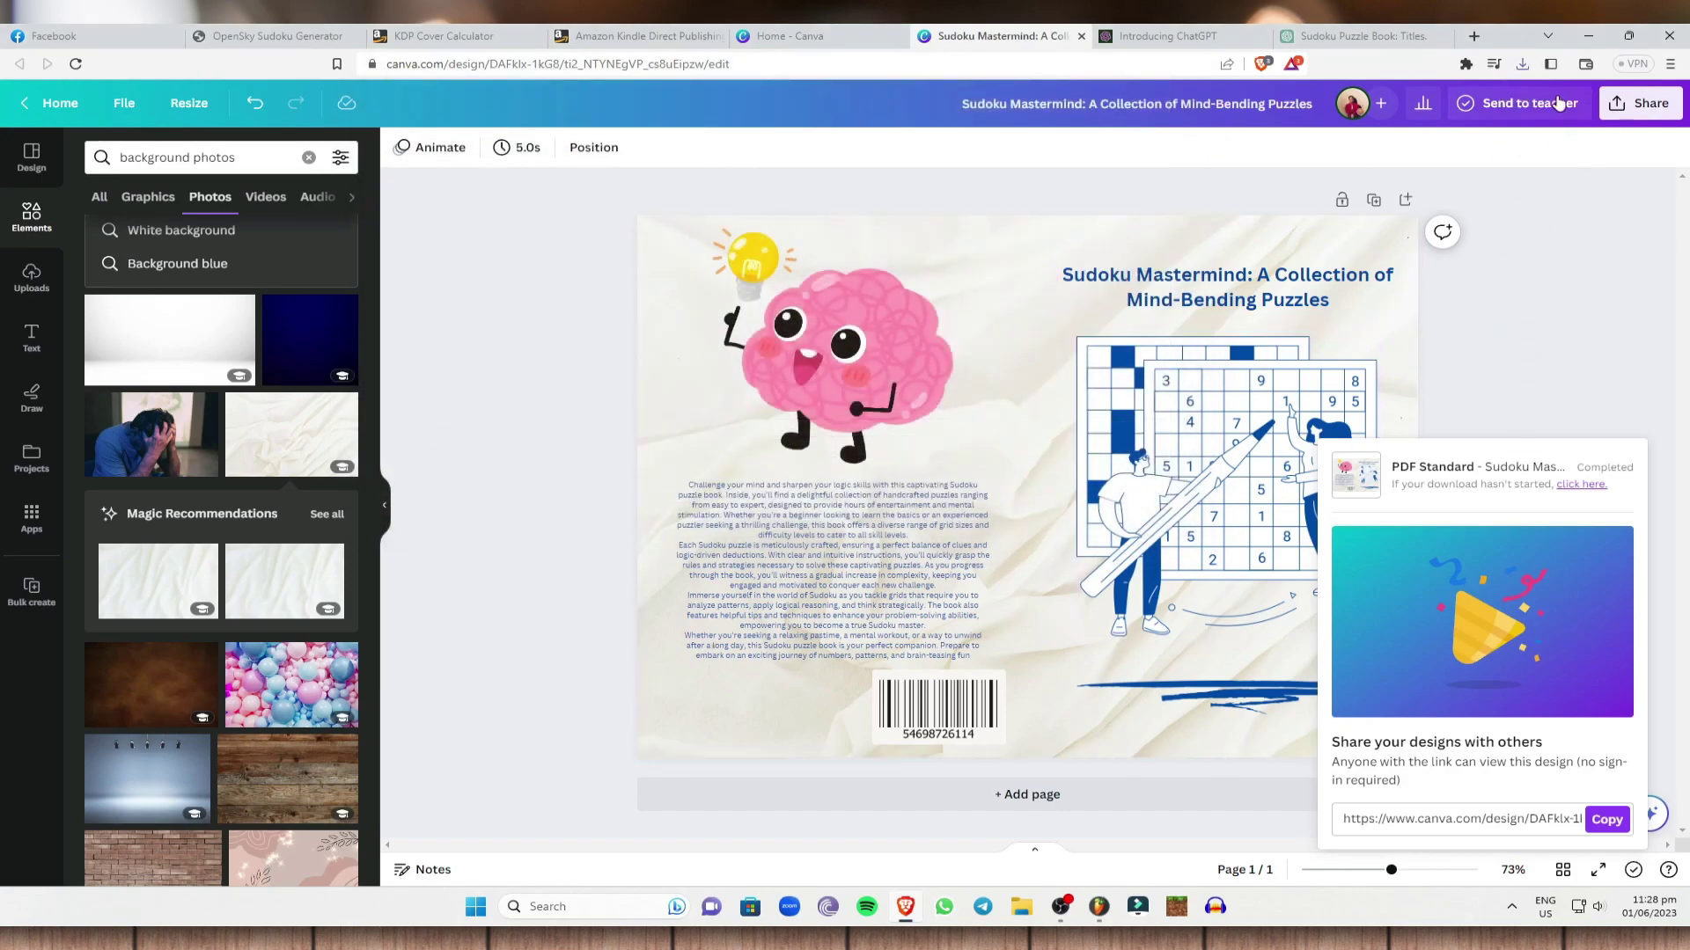
click(1543, 297)
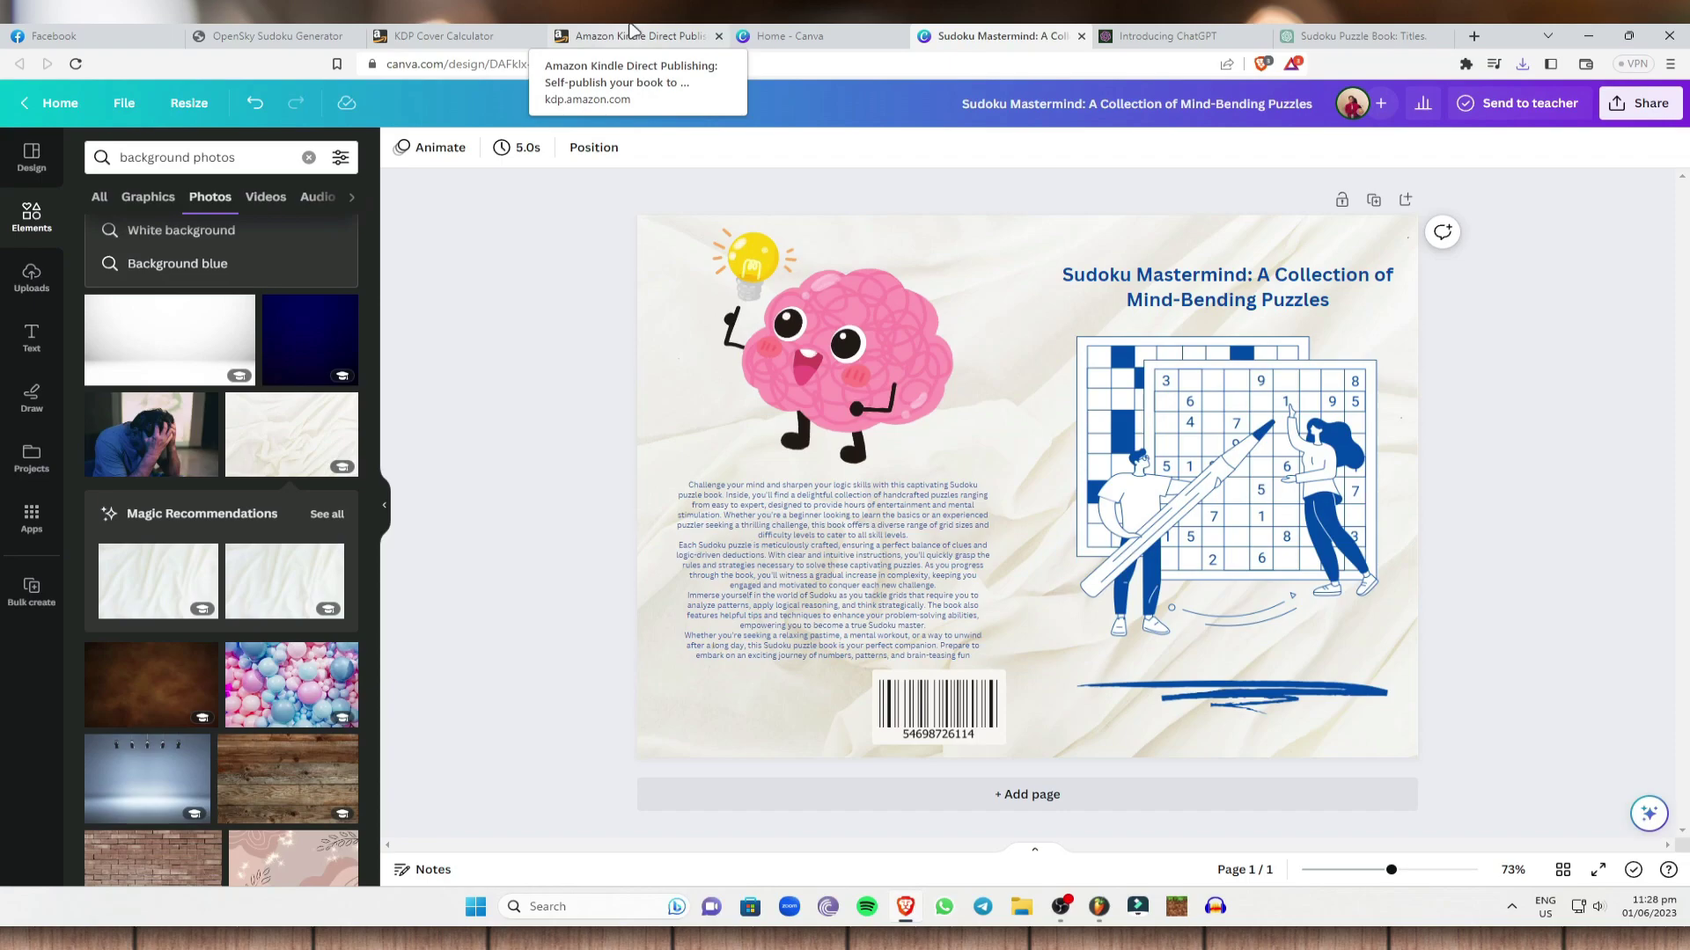
click(264, 36)
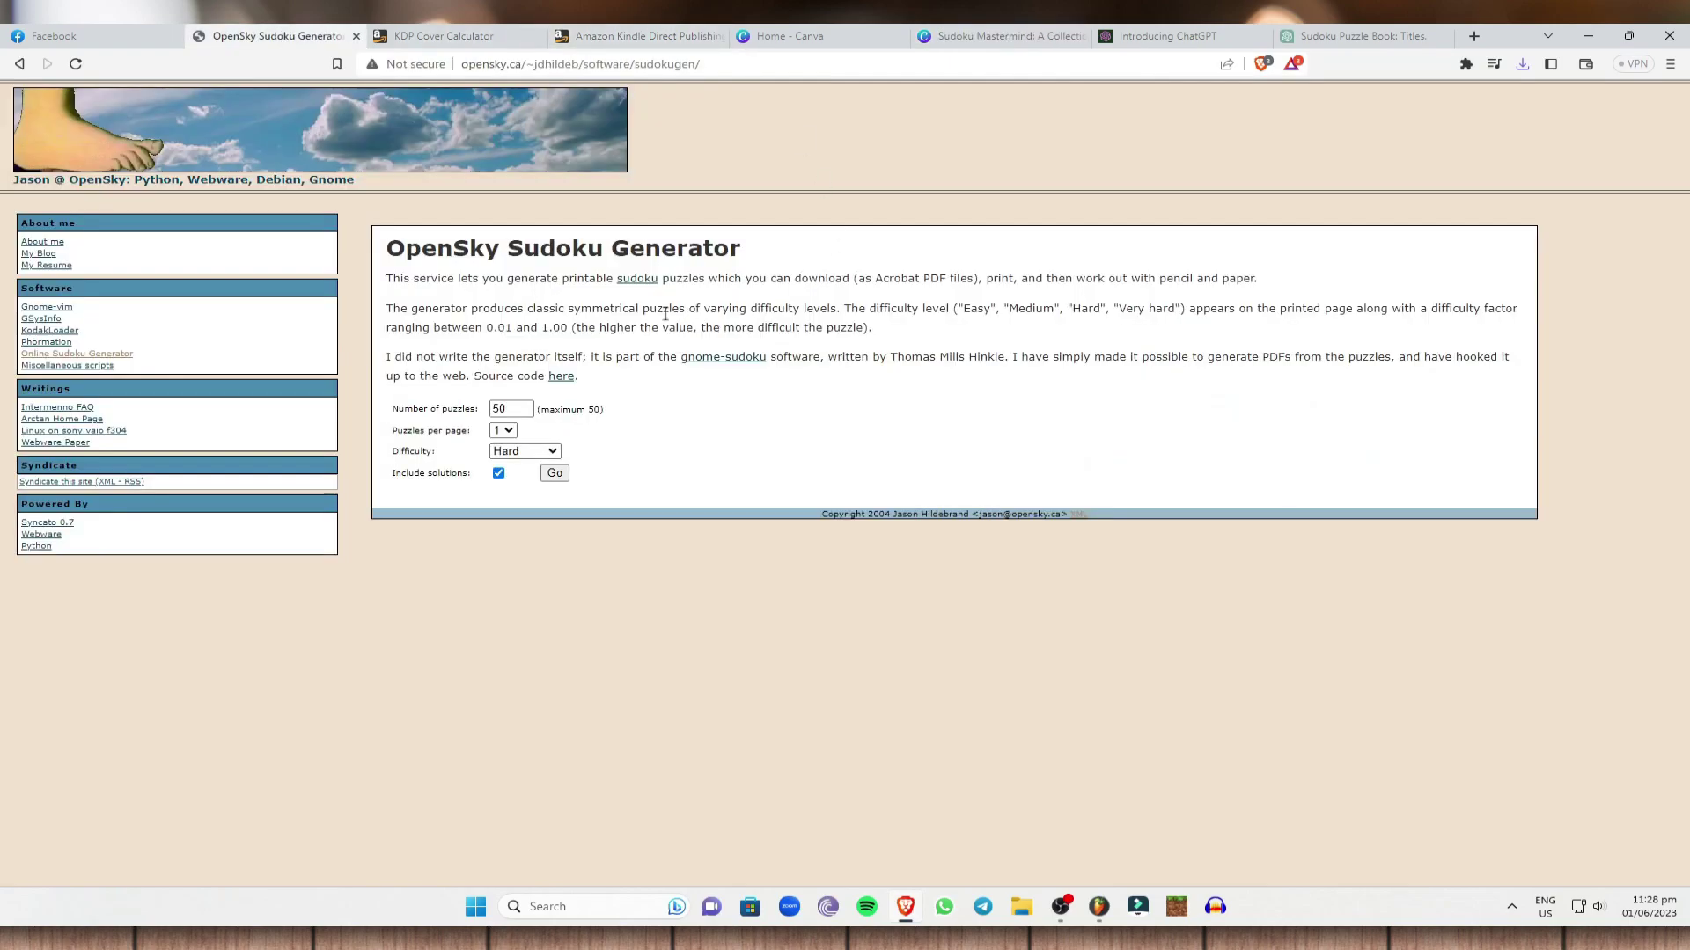
click(656, 35)
click(467, 35)
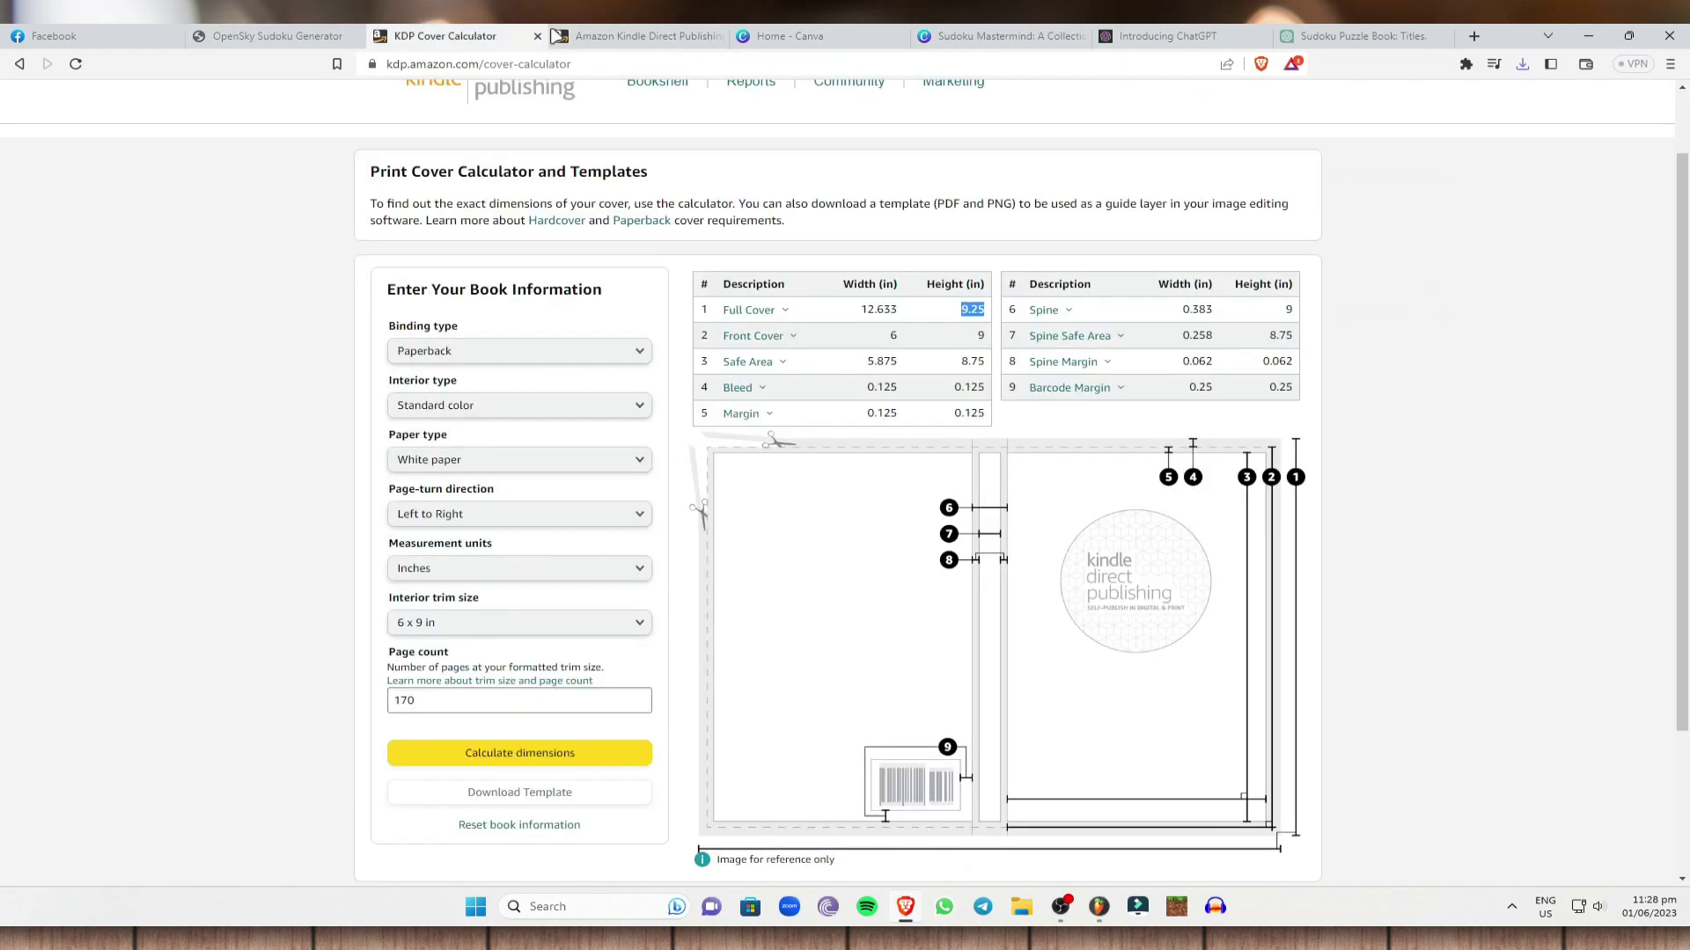
click(965, 32)
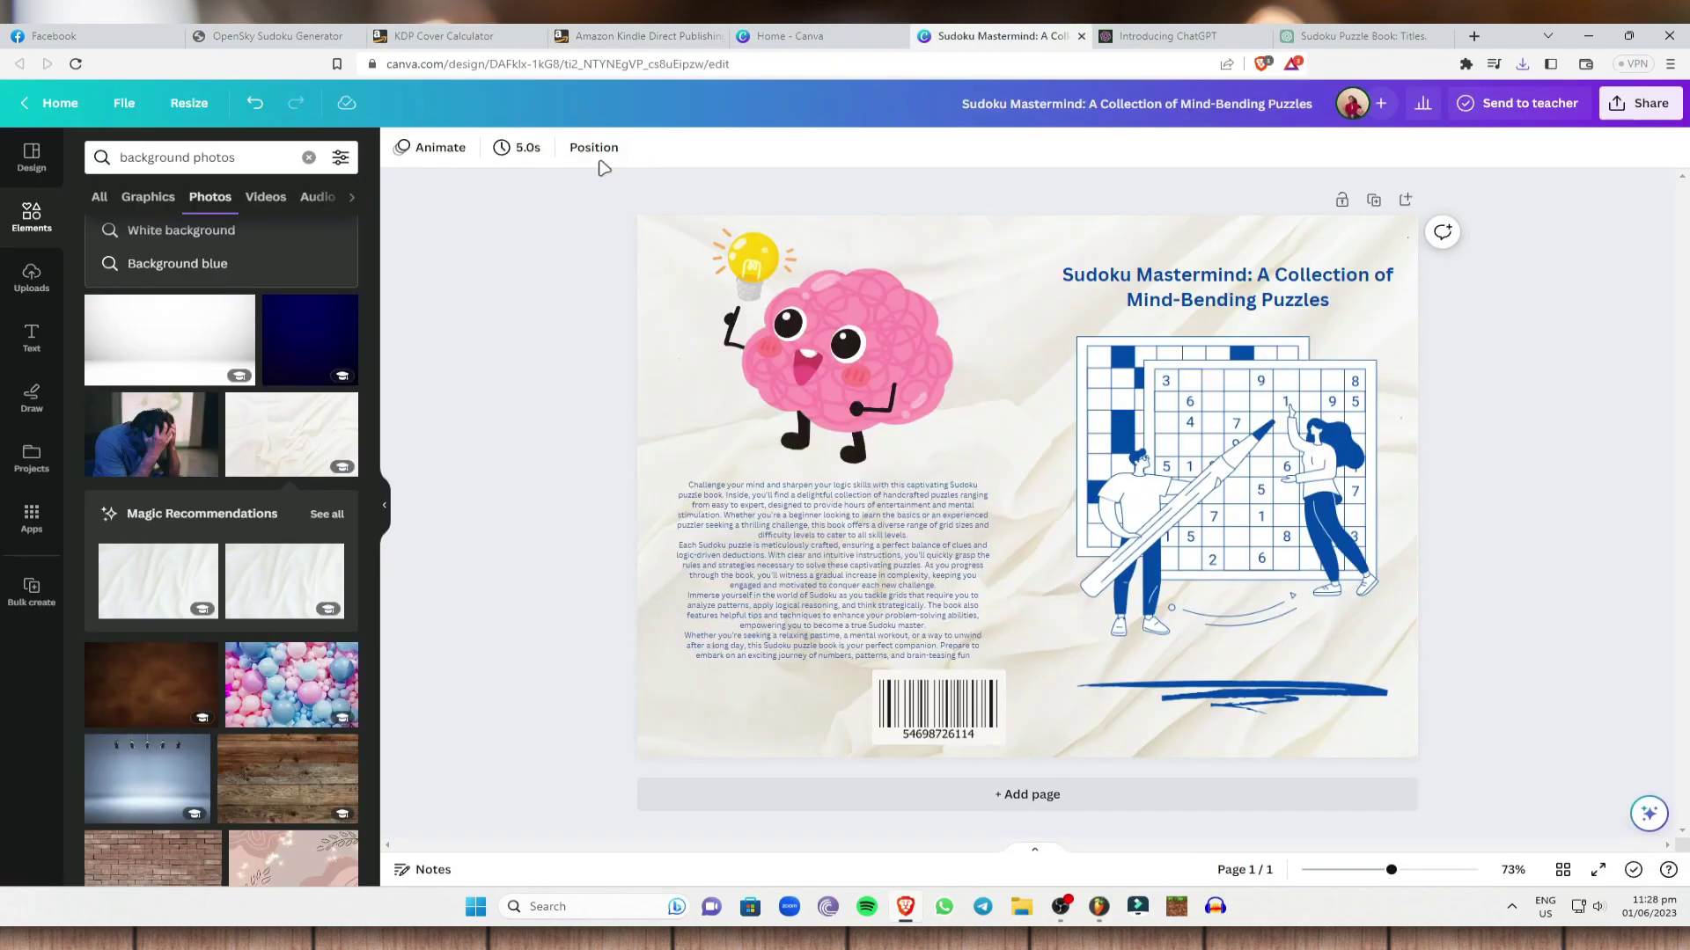
Step: Switch to the KDP bookshelf, create a new paperback title and set its language to English
click(627, 34)
scroll(1095, 211, up, 4)
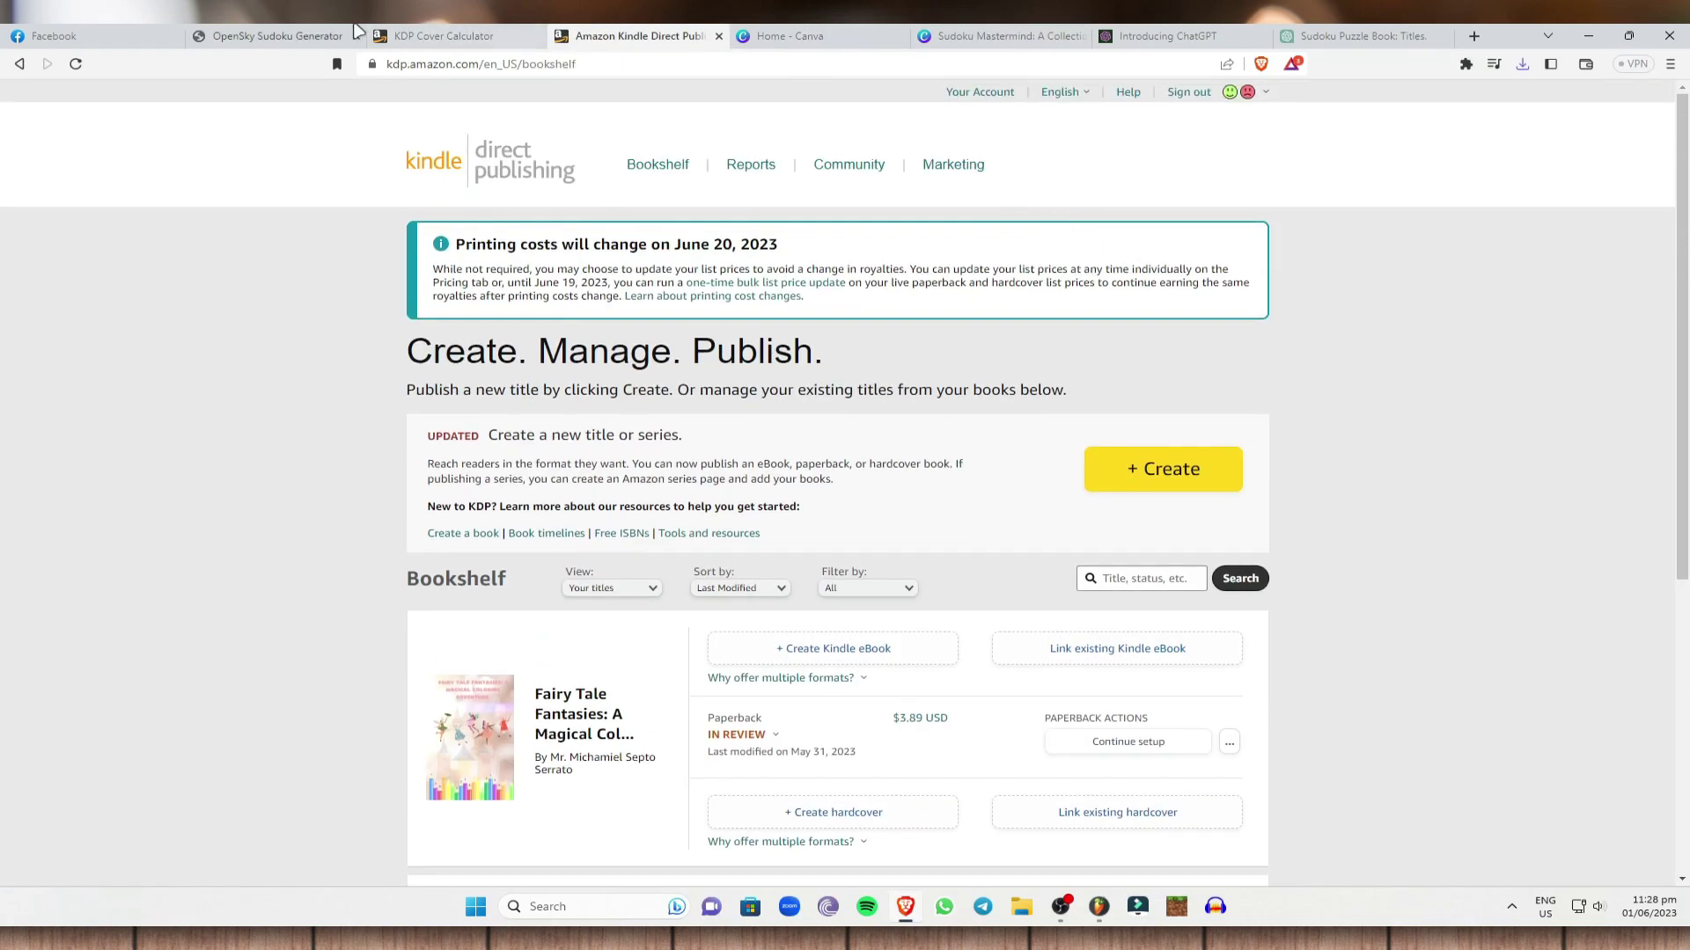
click(1153, 482)
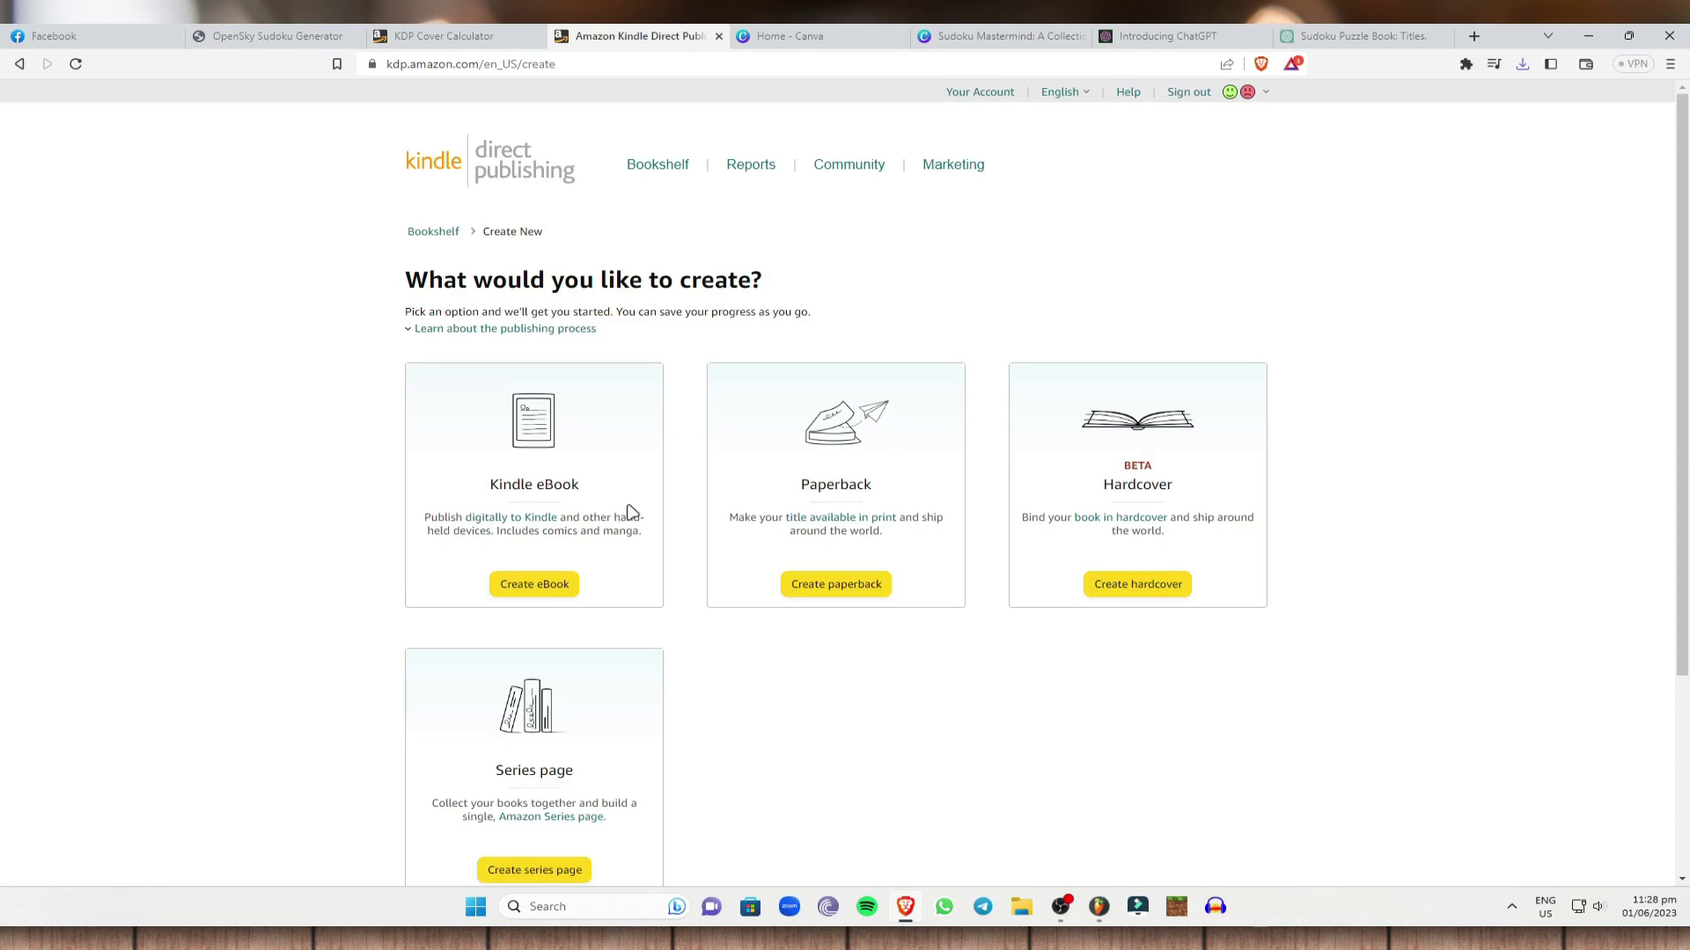
click(847, 596)
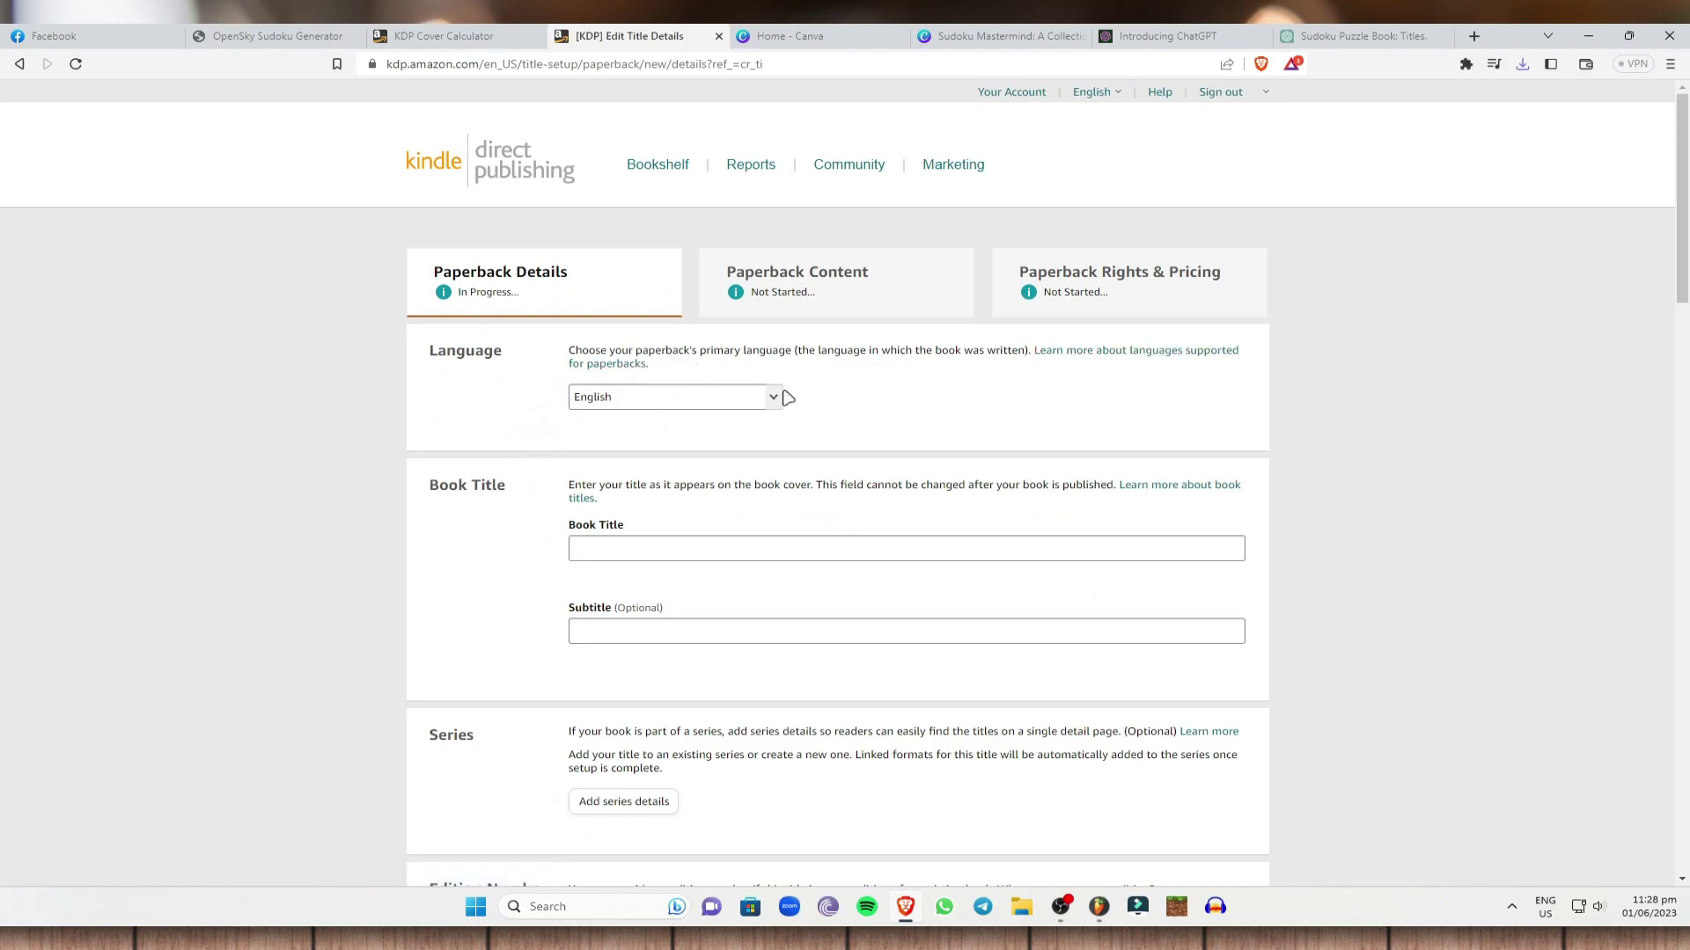
click(773, 397)
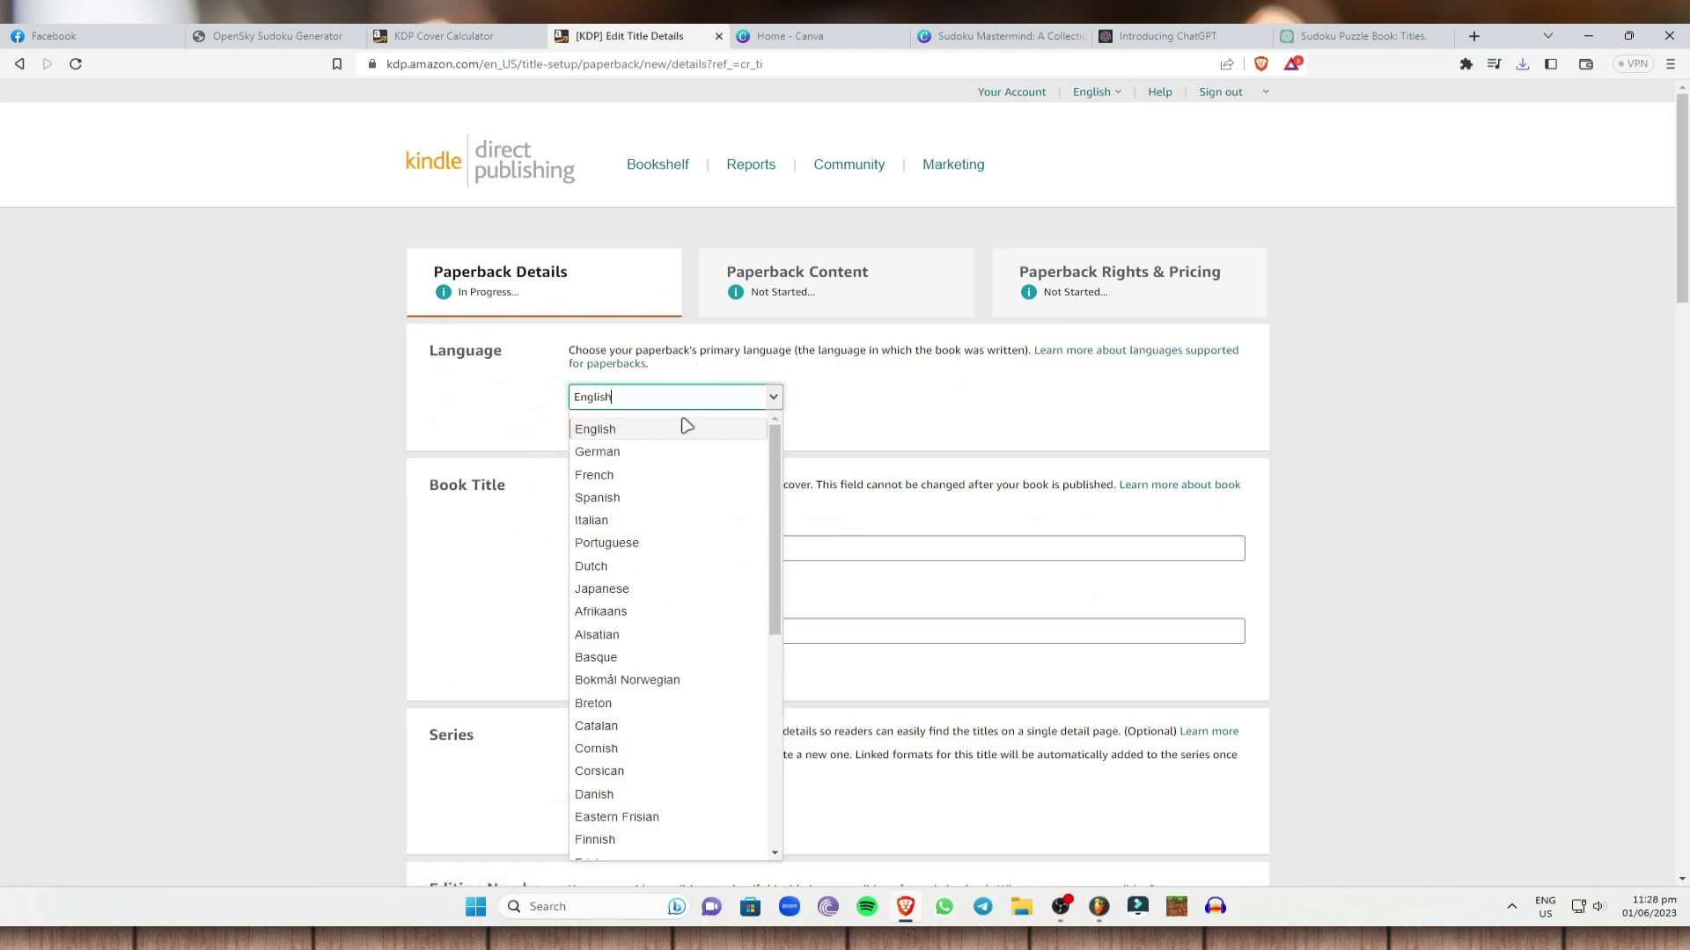
click(626, 433)
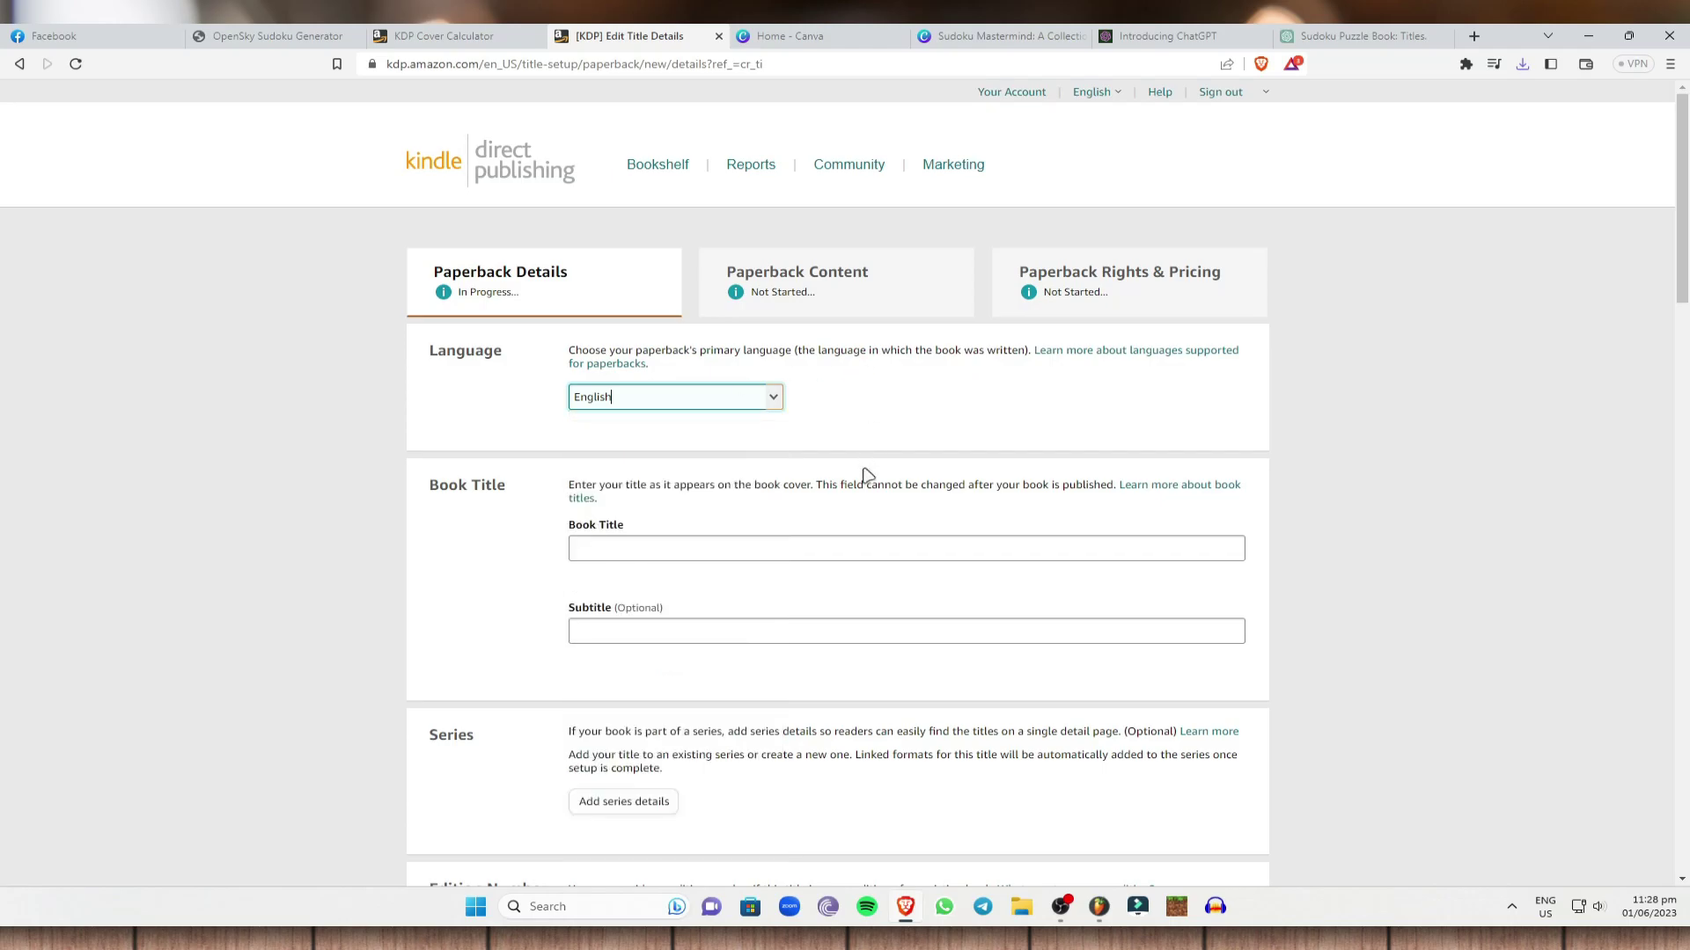
Step: Copy the title "Sudoku Mastermind: A Collection of Mind-Bending Puzzles" from the ChatGPT suggestions into the paperback's Book Title on KDP
click(1311, 35)
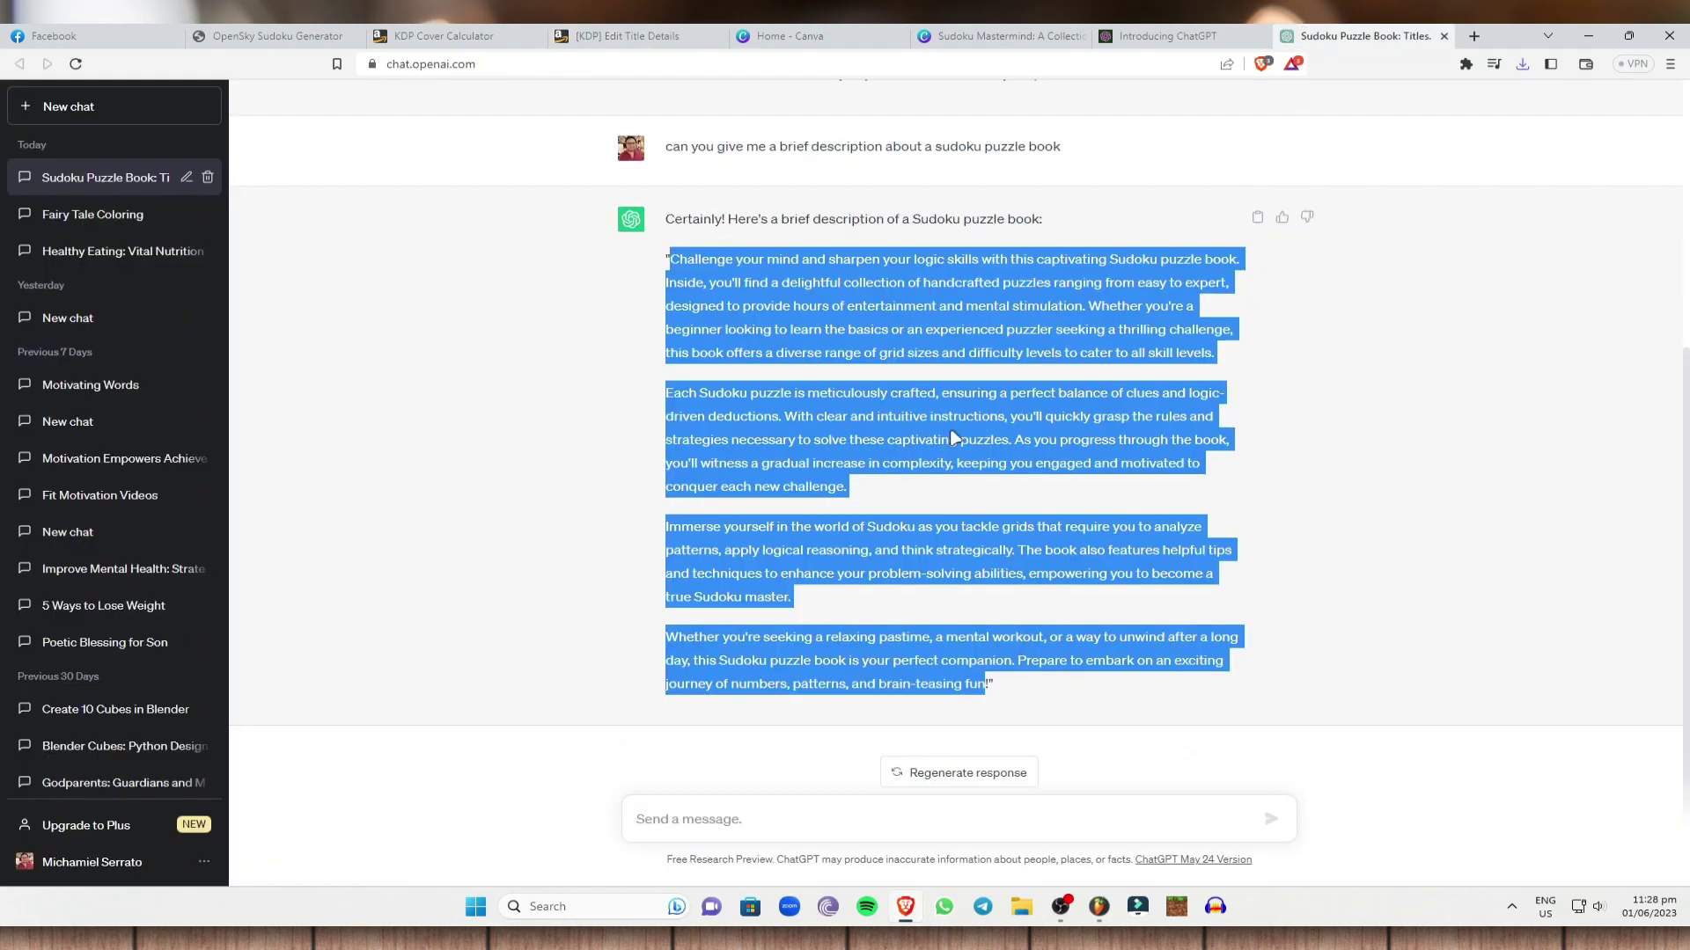
scroll(1232, 388, up, 5)
click(710, 261)
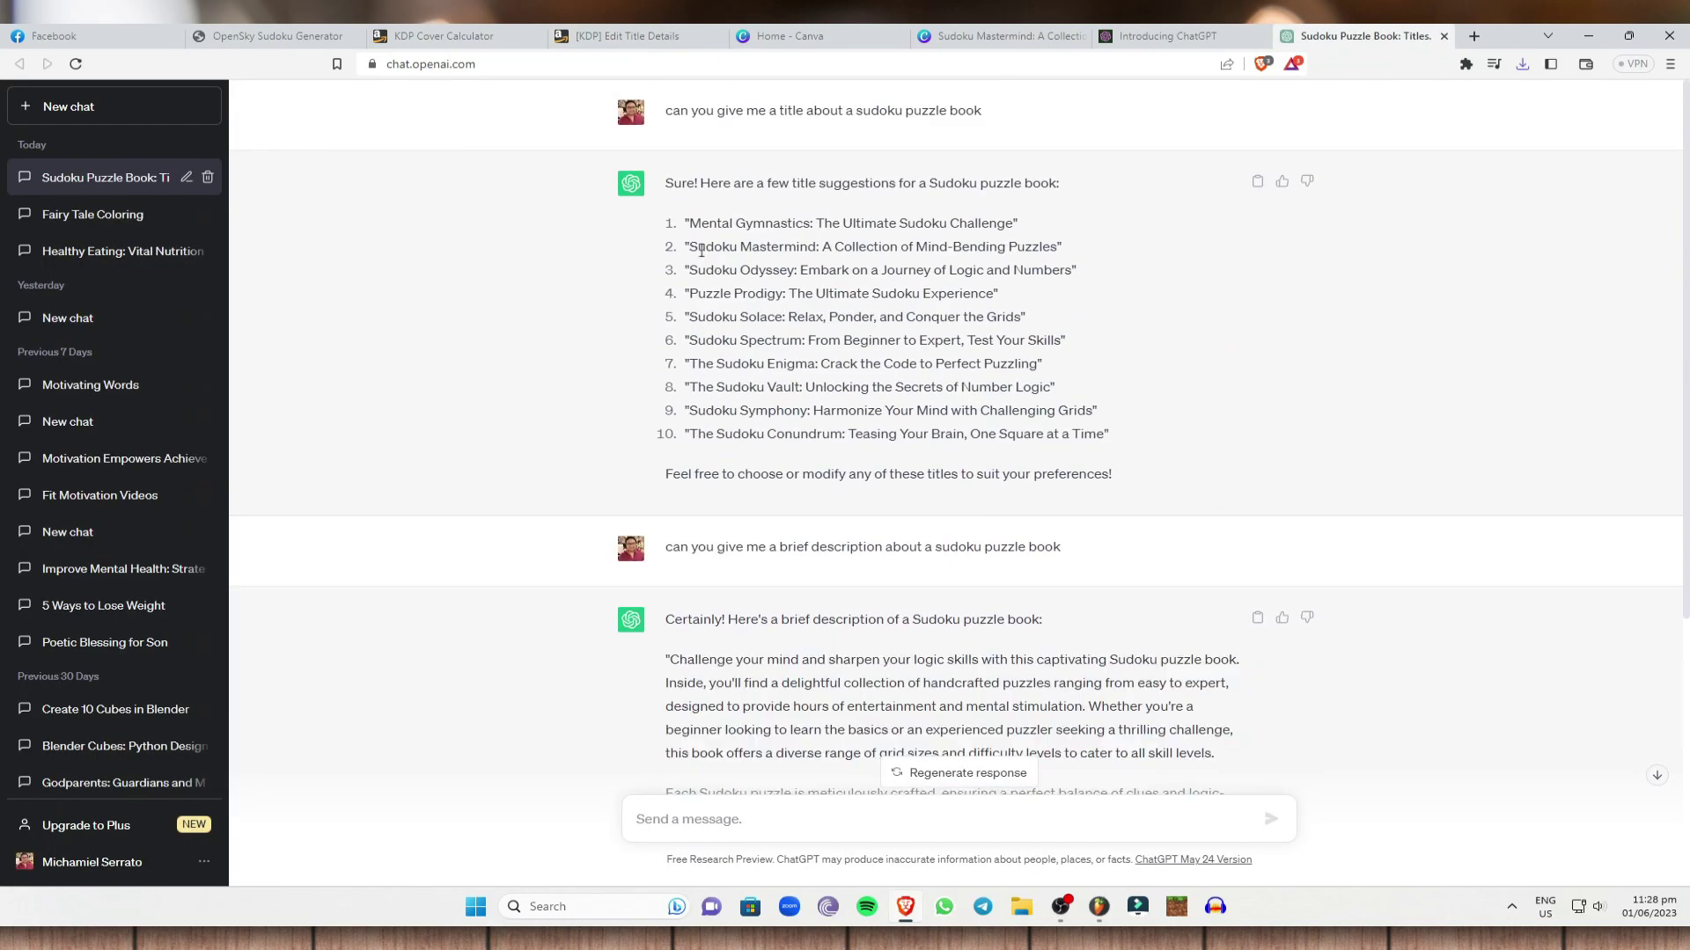
drag(693, 243, 1061, 246)
key(ctrl+c)
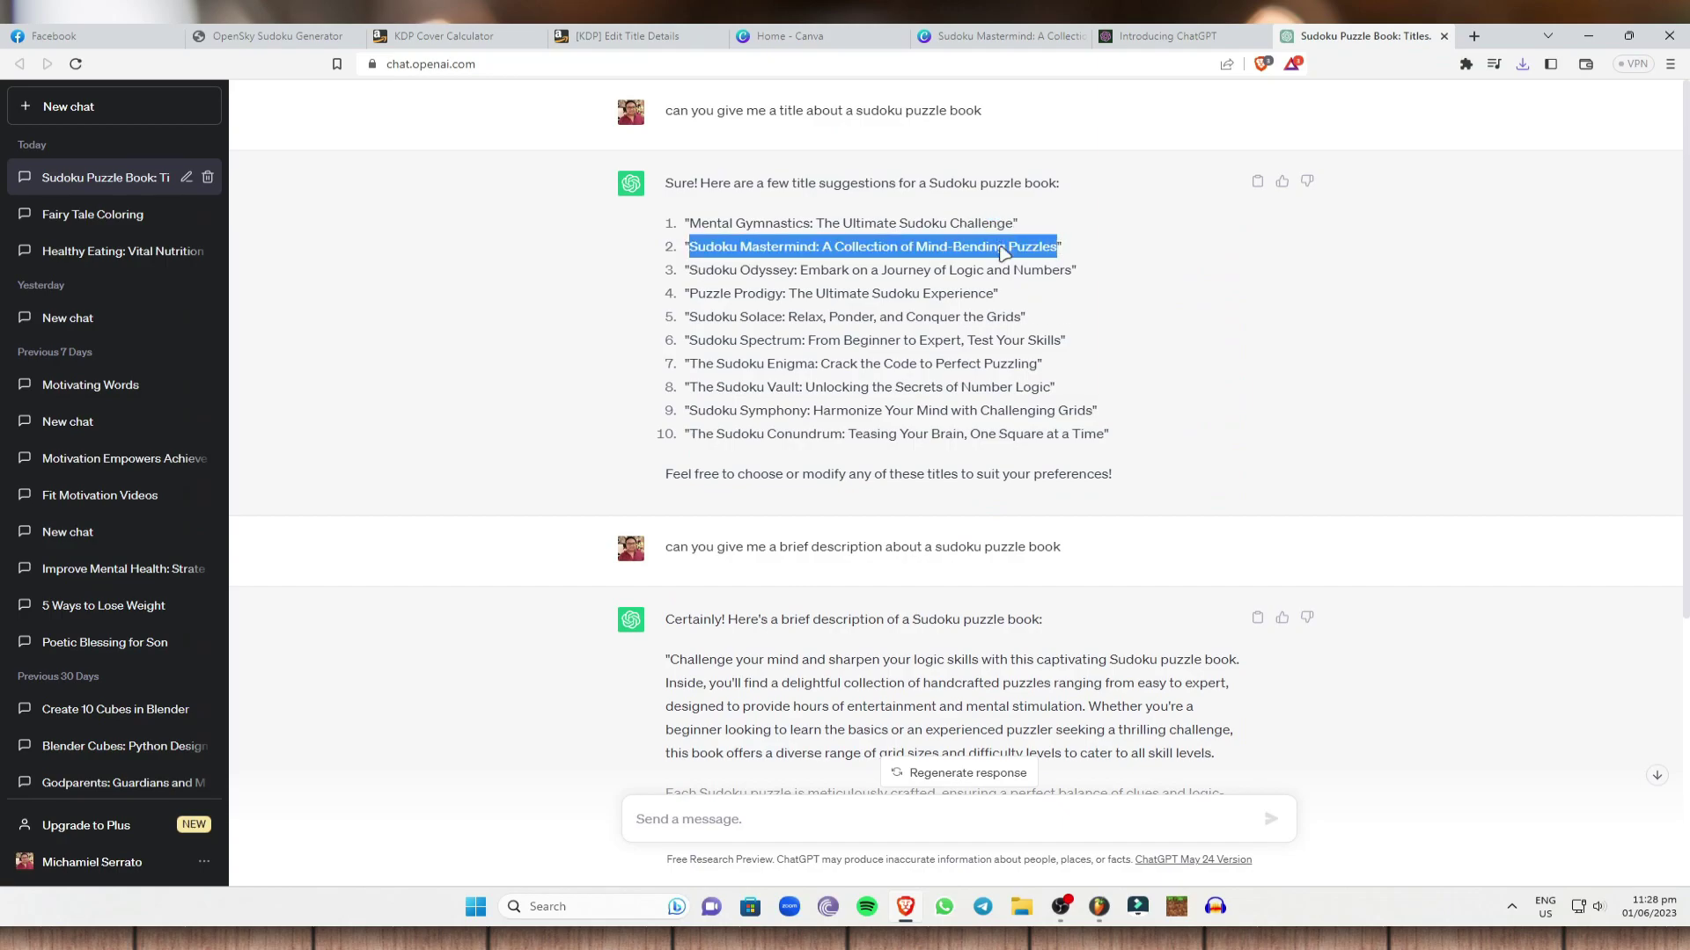
click(691, 35)
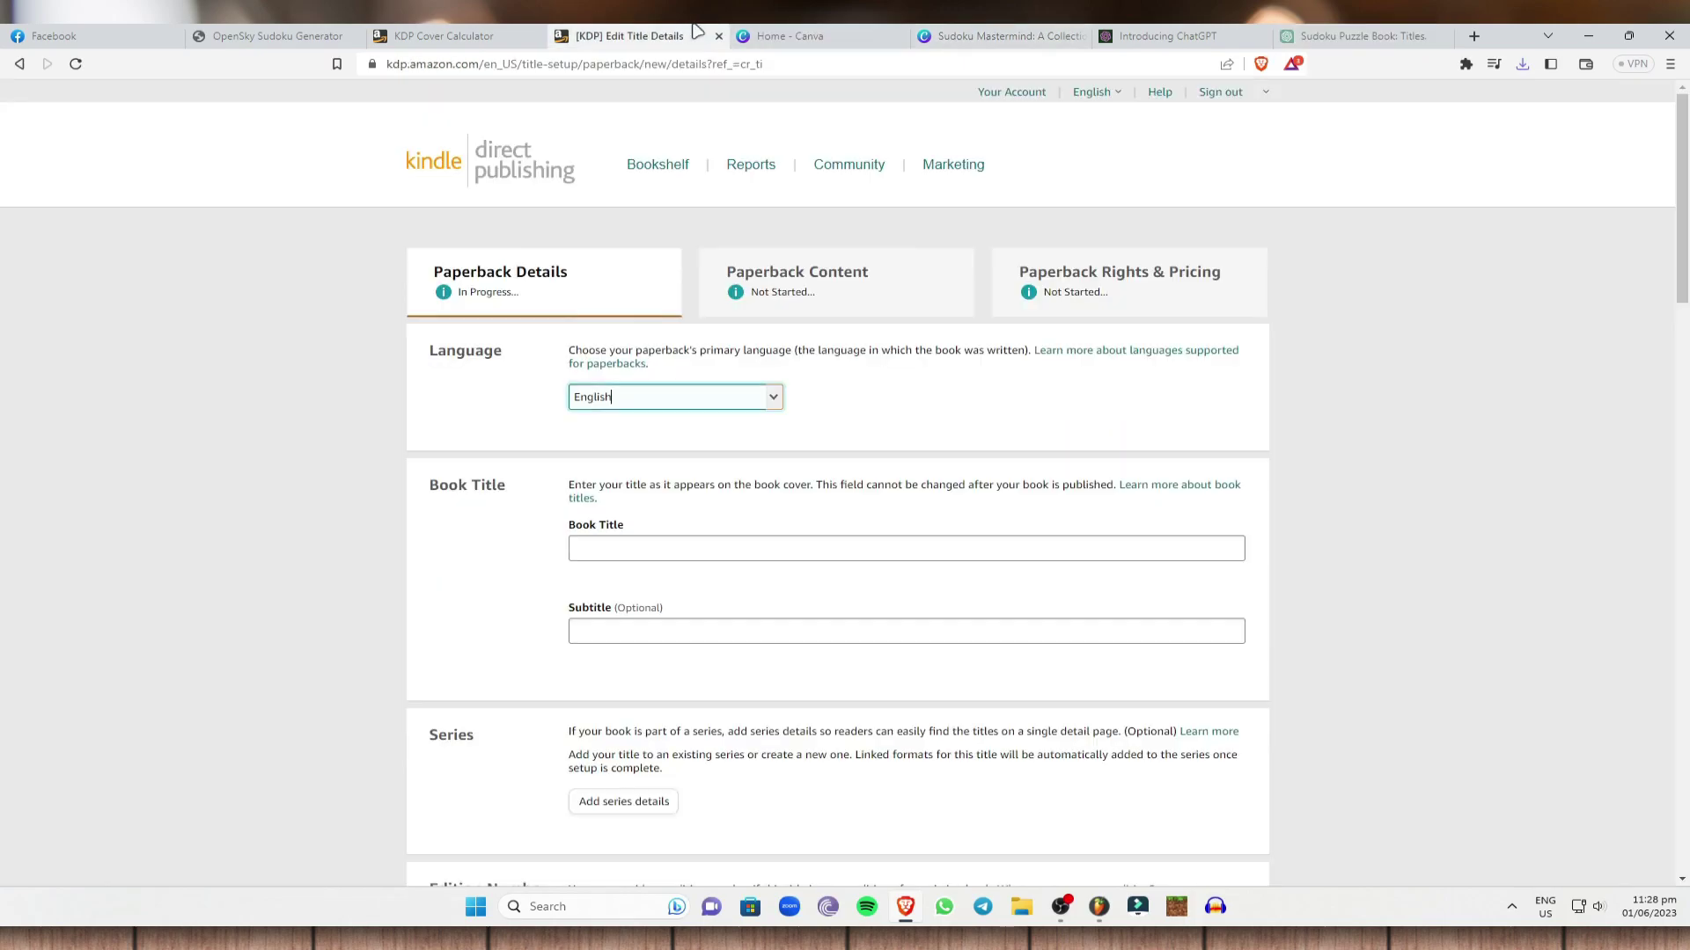
click(606, 545)
right_click(608, 548)
click(677, 680)
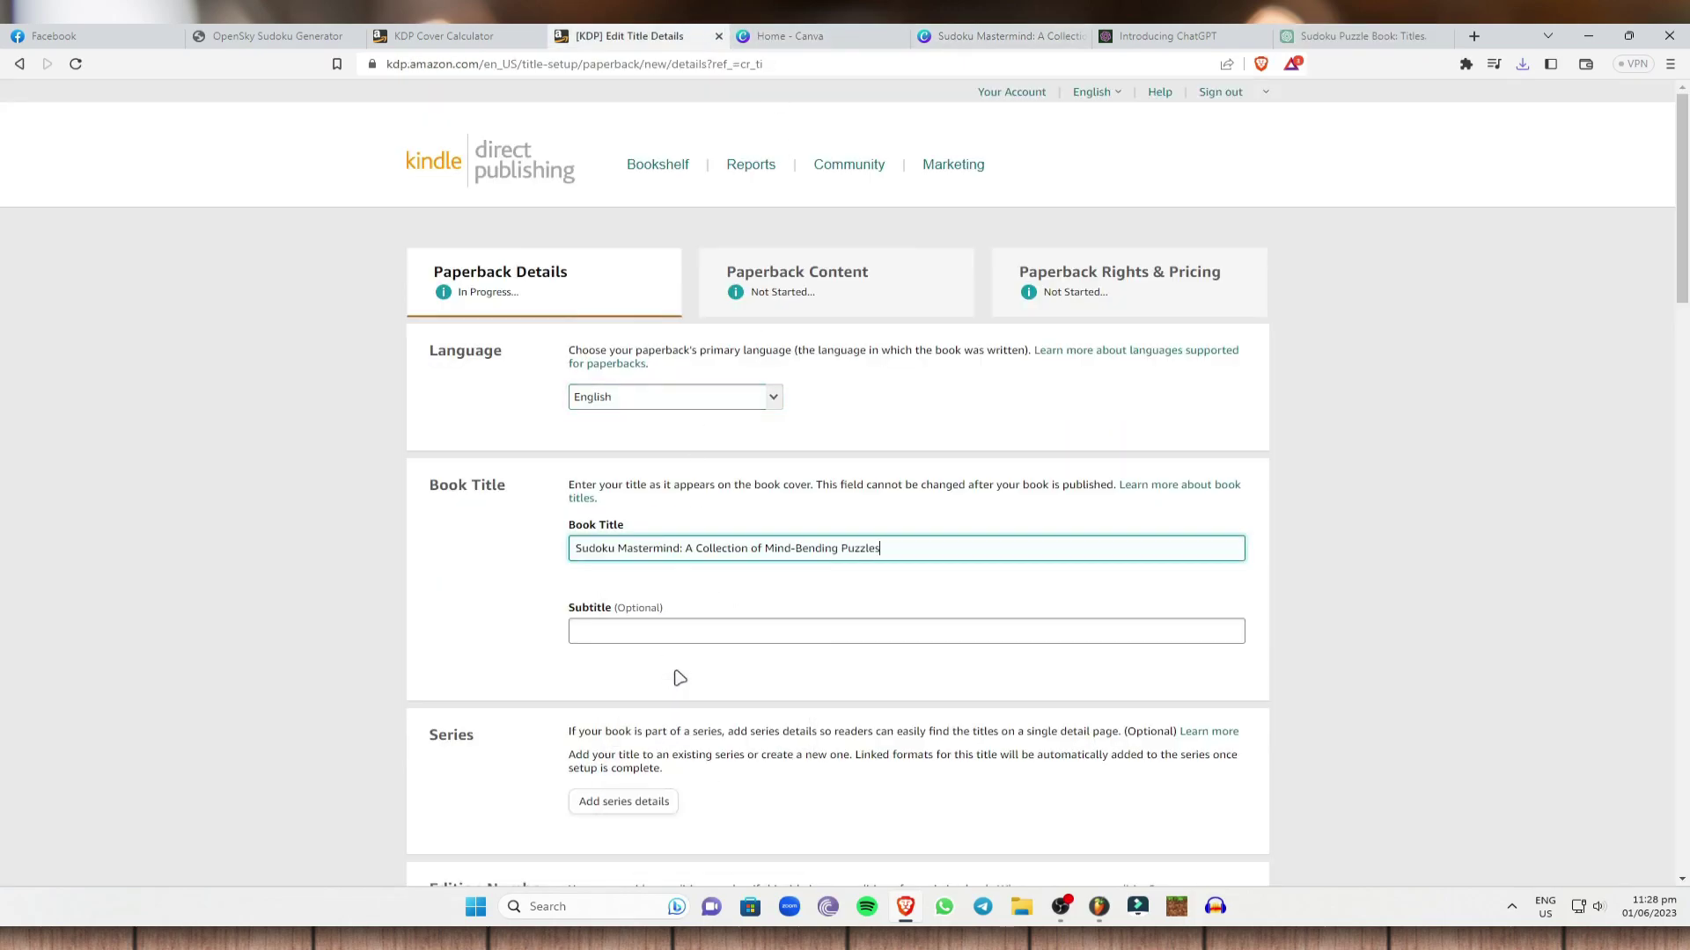
Step: Review the optional subtitle, series and edition number sections of the paperback details
scroll(1381, 472, down, 3)
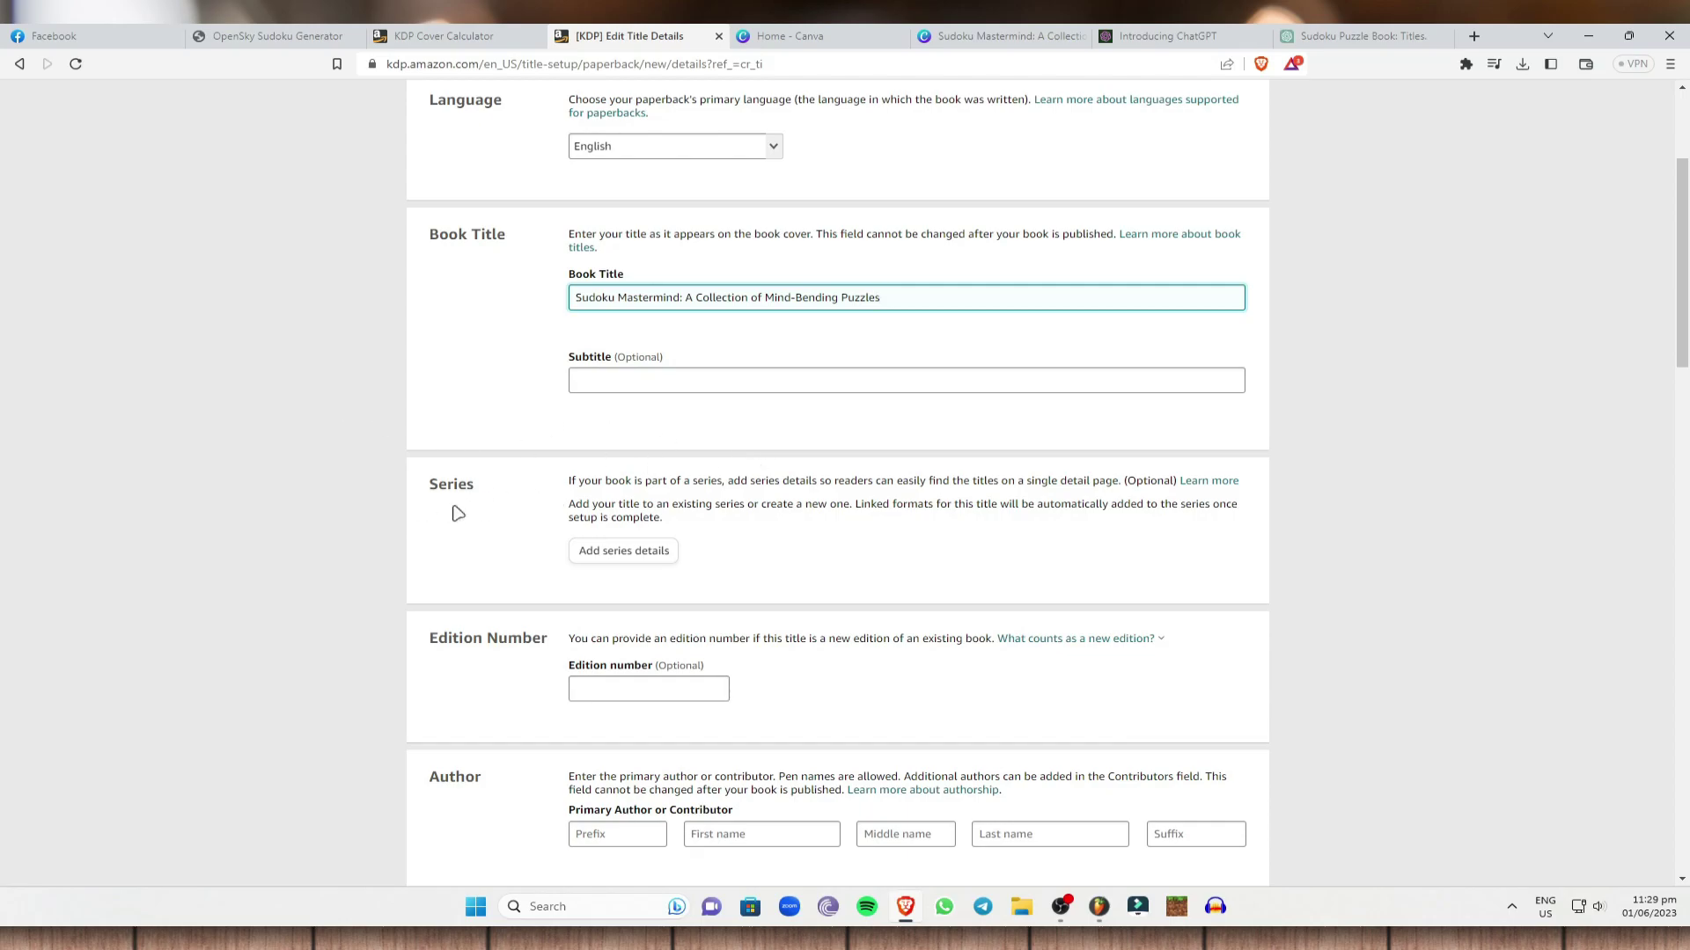
scroll(795, 554, down, 2)
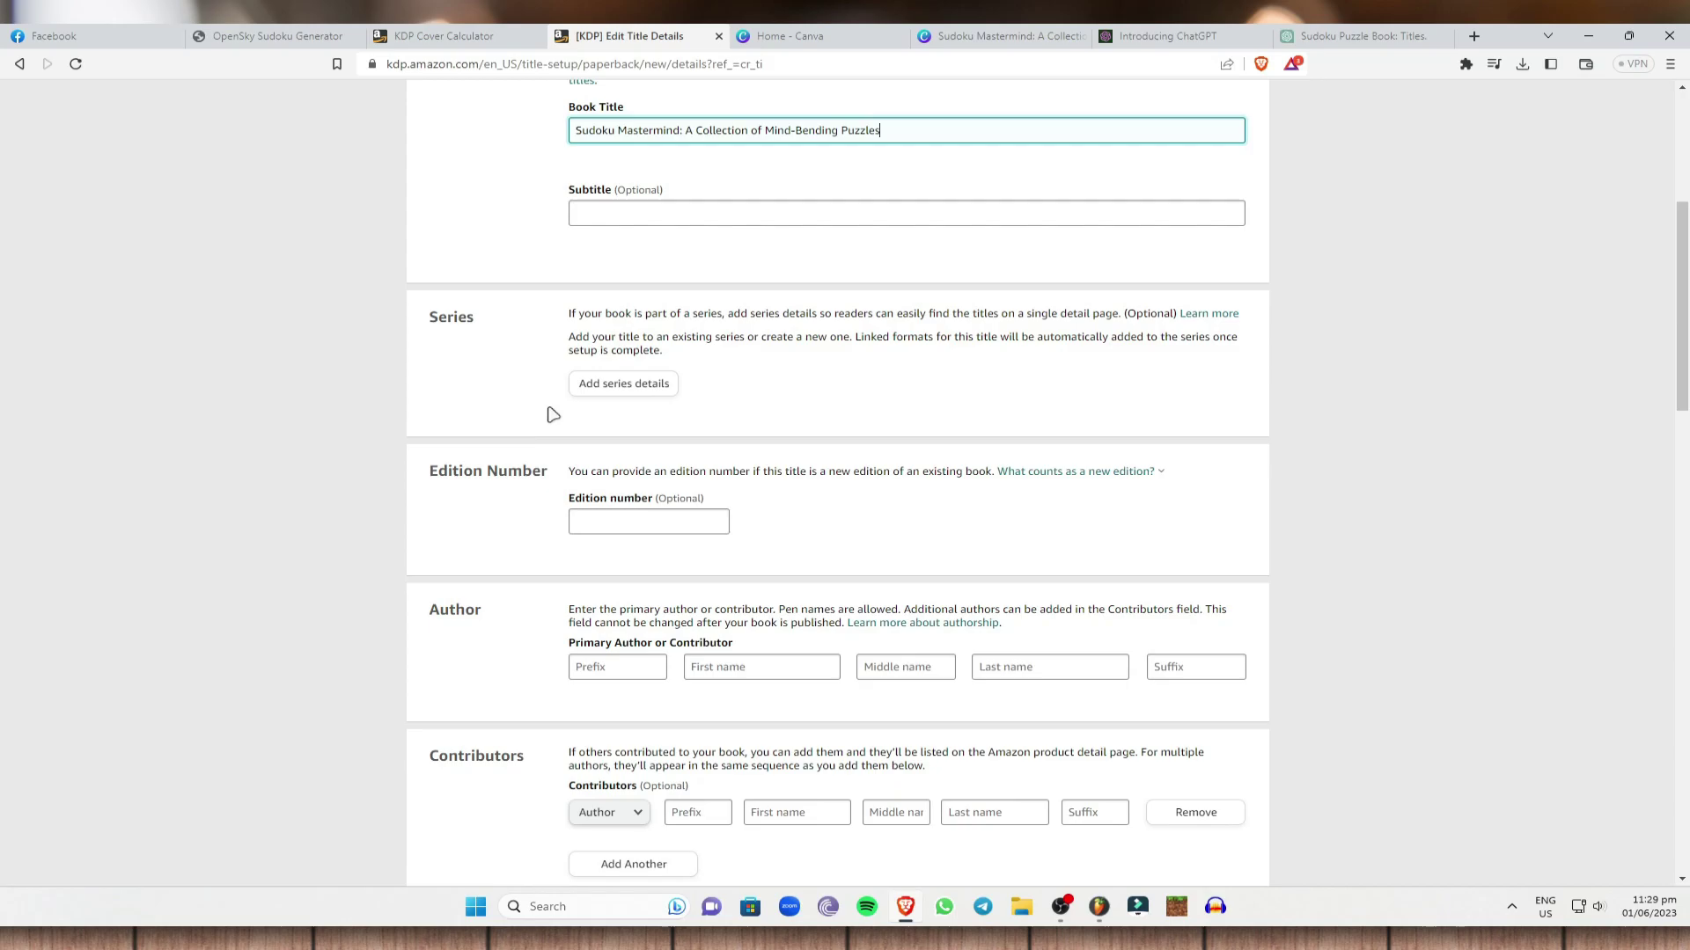
click(635, 524)
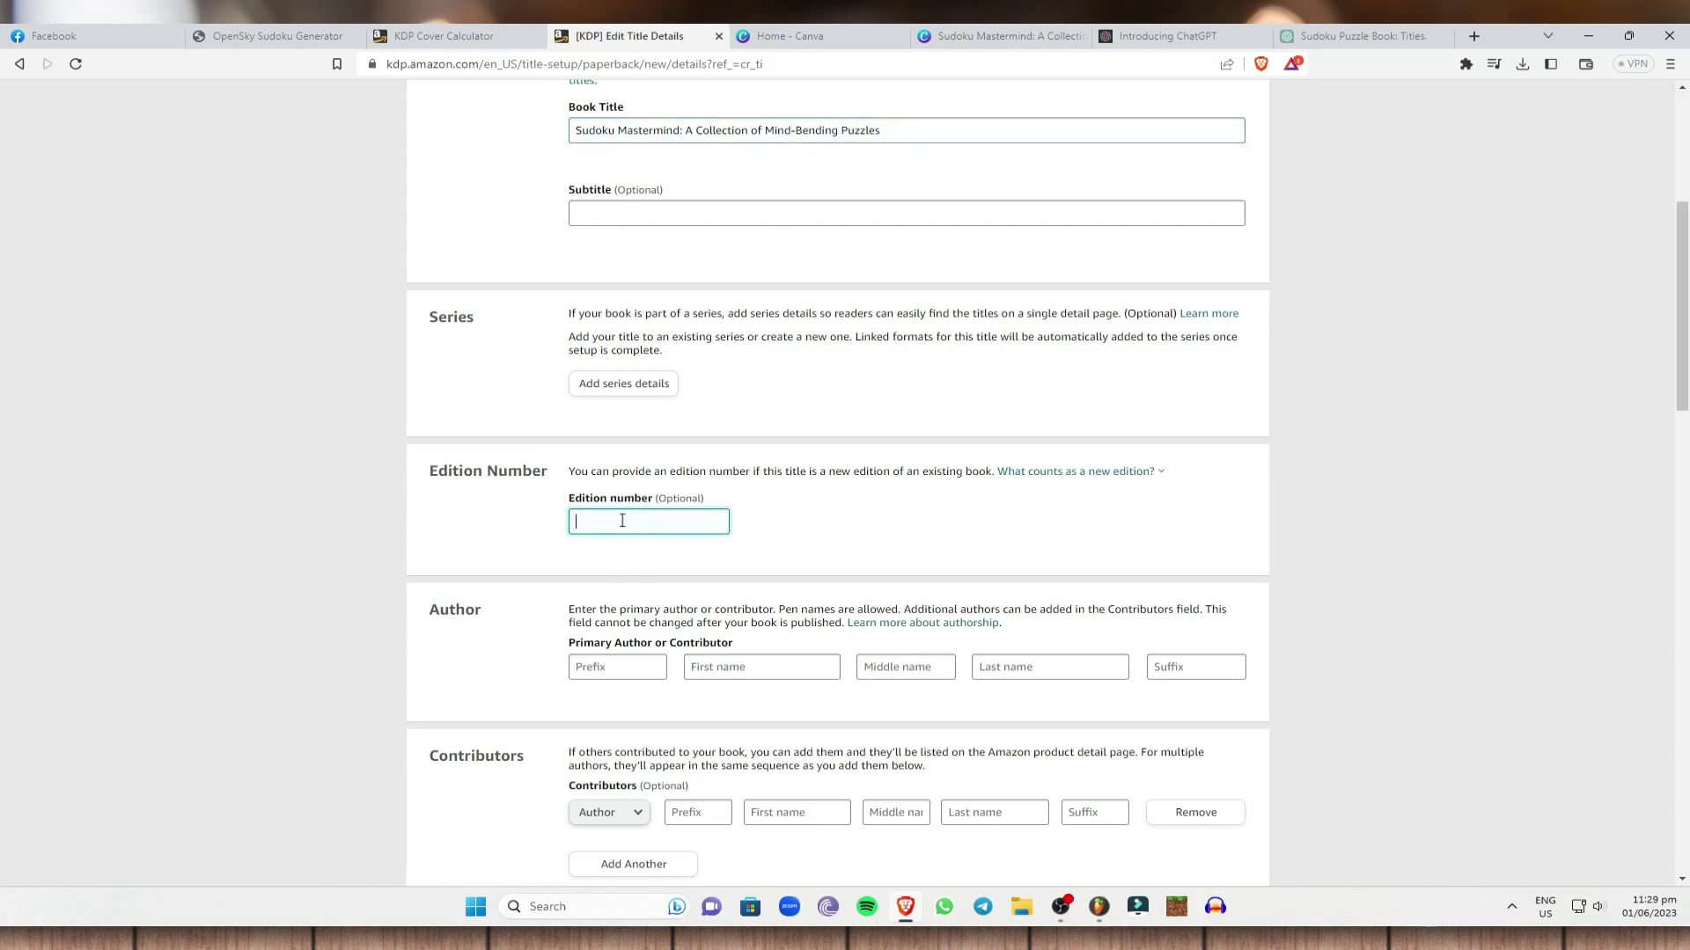
scroll(936, 393, up, 5)
scroll(747, 513, down, 4)
click(980, 604)
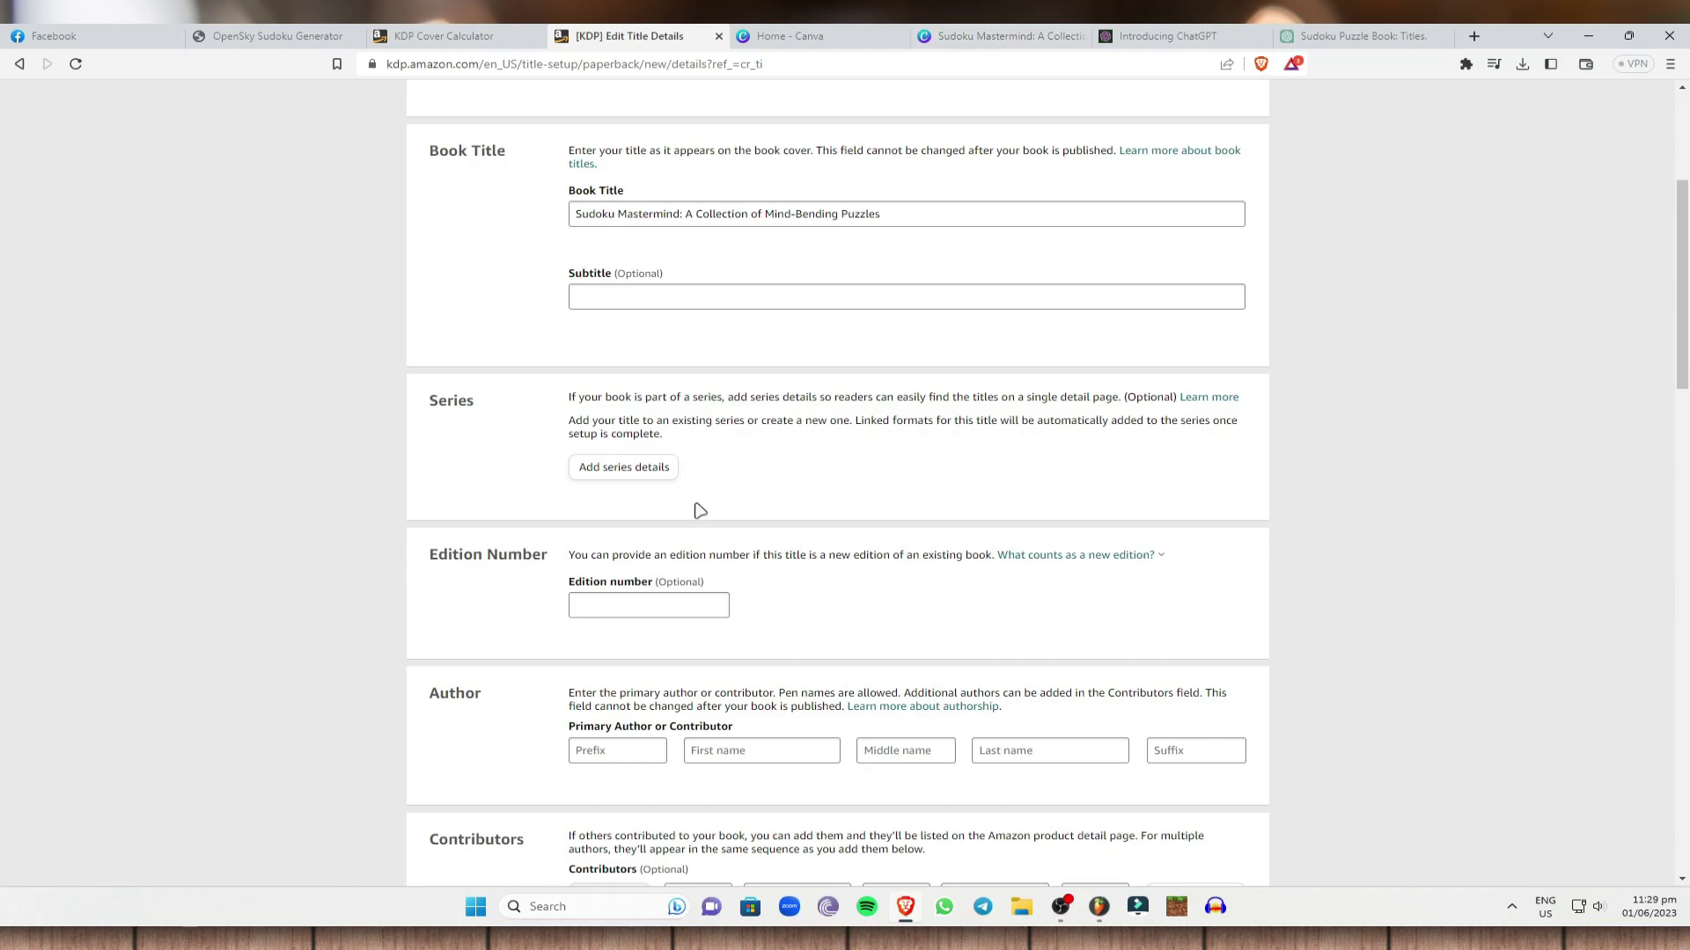
scroll(515, 442, up, 4)
scroll(496, 255, down, 7)
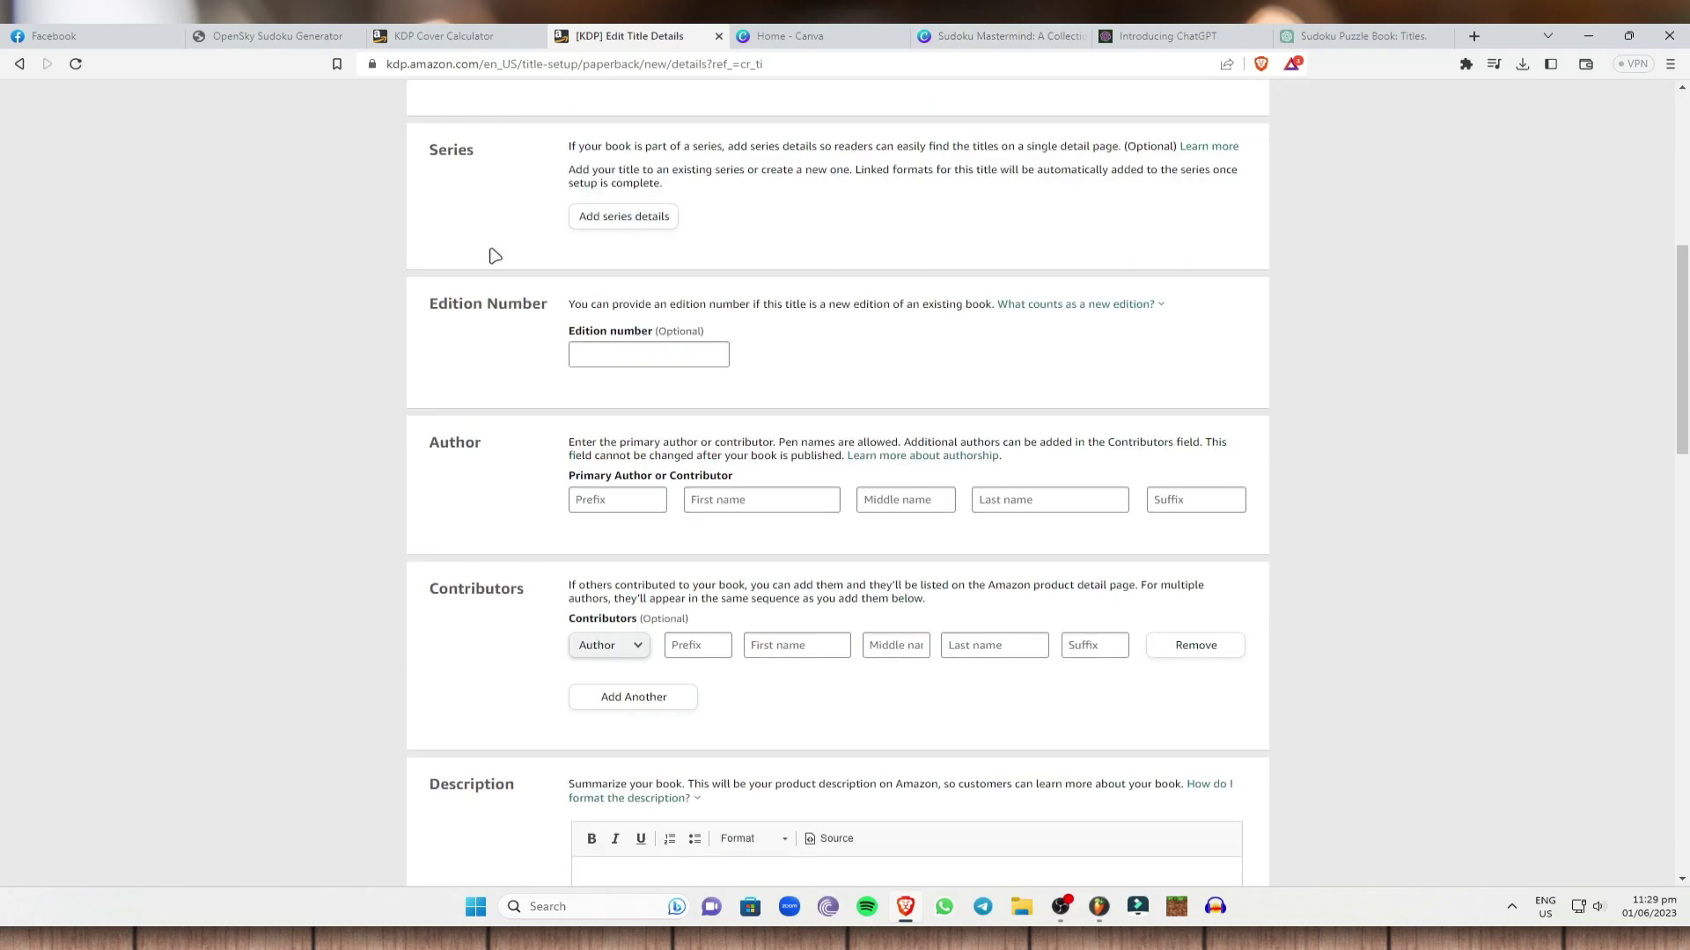
Step: Fill in the primary author with the prefix Mr. and the author's first, middle and last names
click(619, 498)
click(824, 498)
text(Michamiel)
key(Tab)
text(Septo)
key(Tab)
text(M)
key(BackSpace)
text(Serrato)
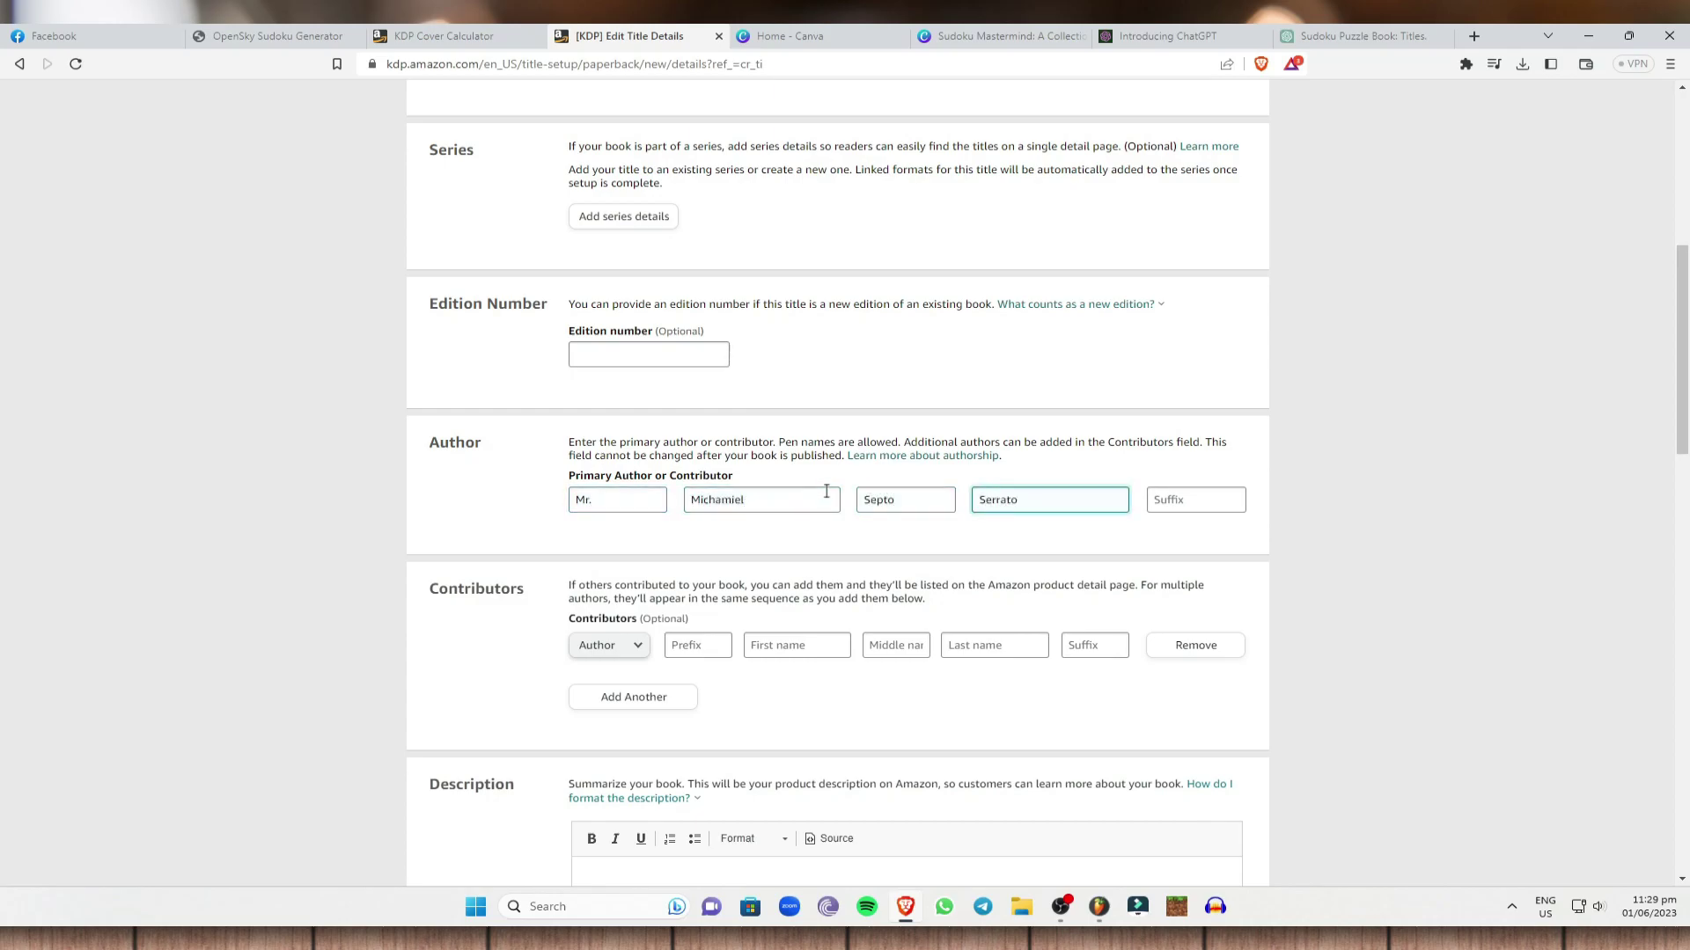
click(1388, 317)
Step: Look through the available contributor roles and the empty book description section
scroll(532, 577, down, 2)
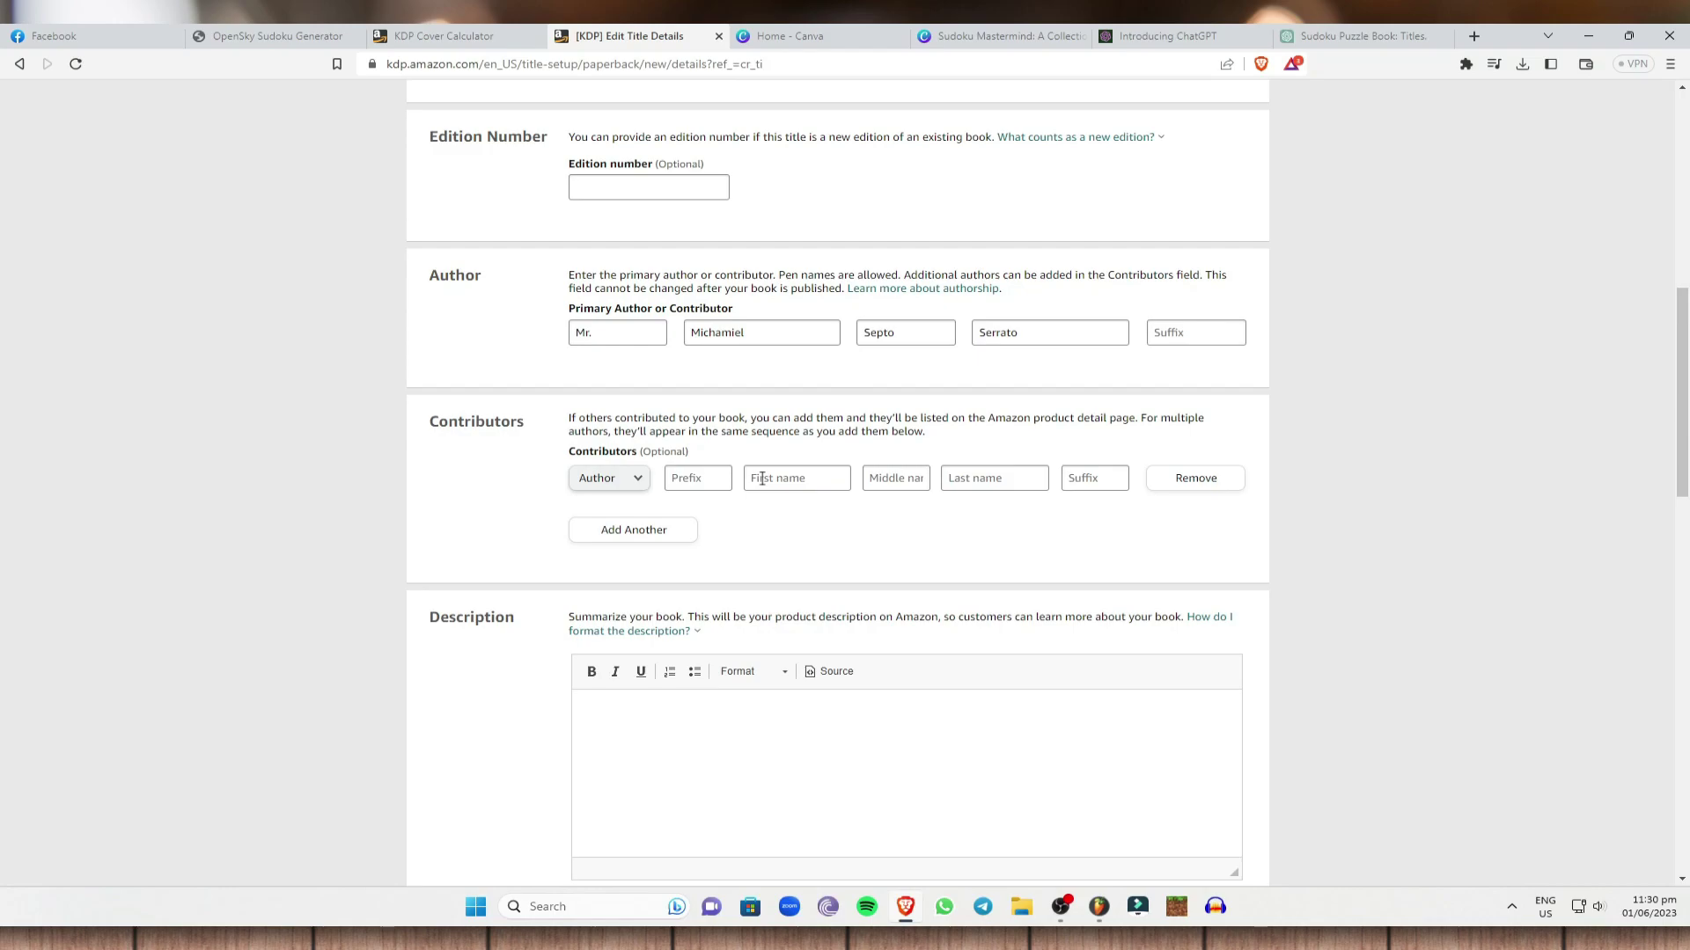
click(640, 489)
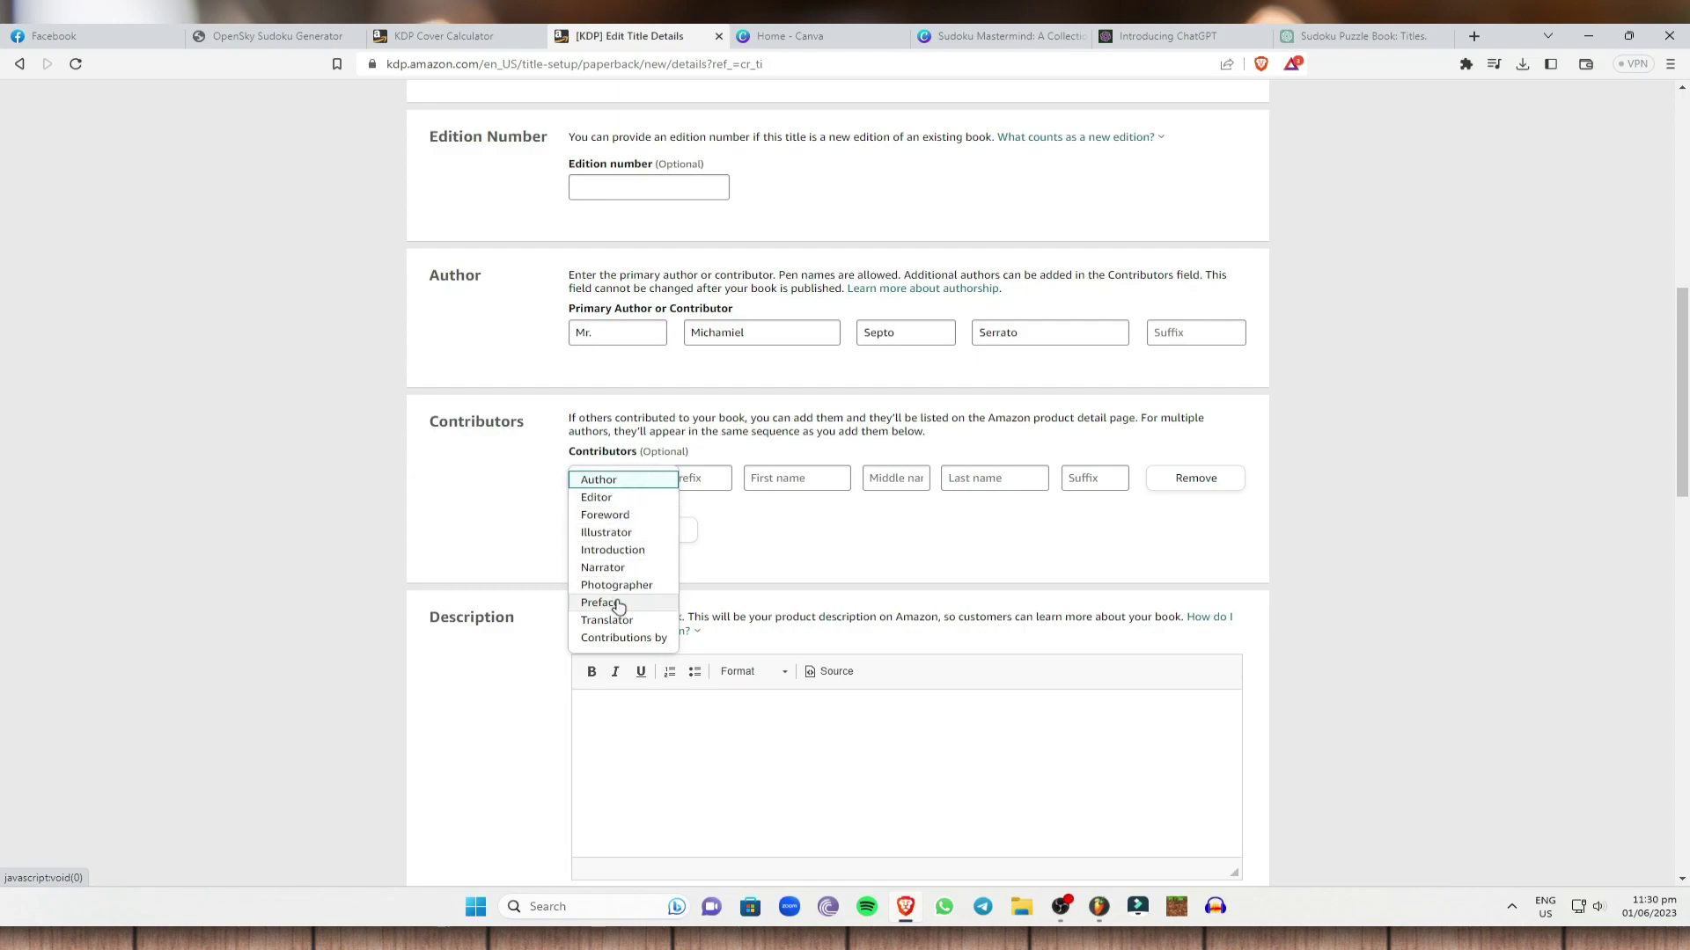
scroll(608, 601, down, 2)
click(476, 401)
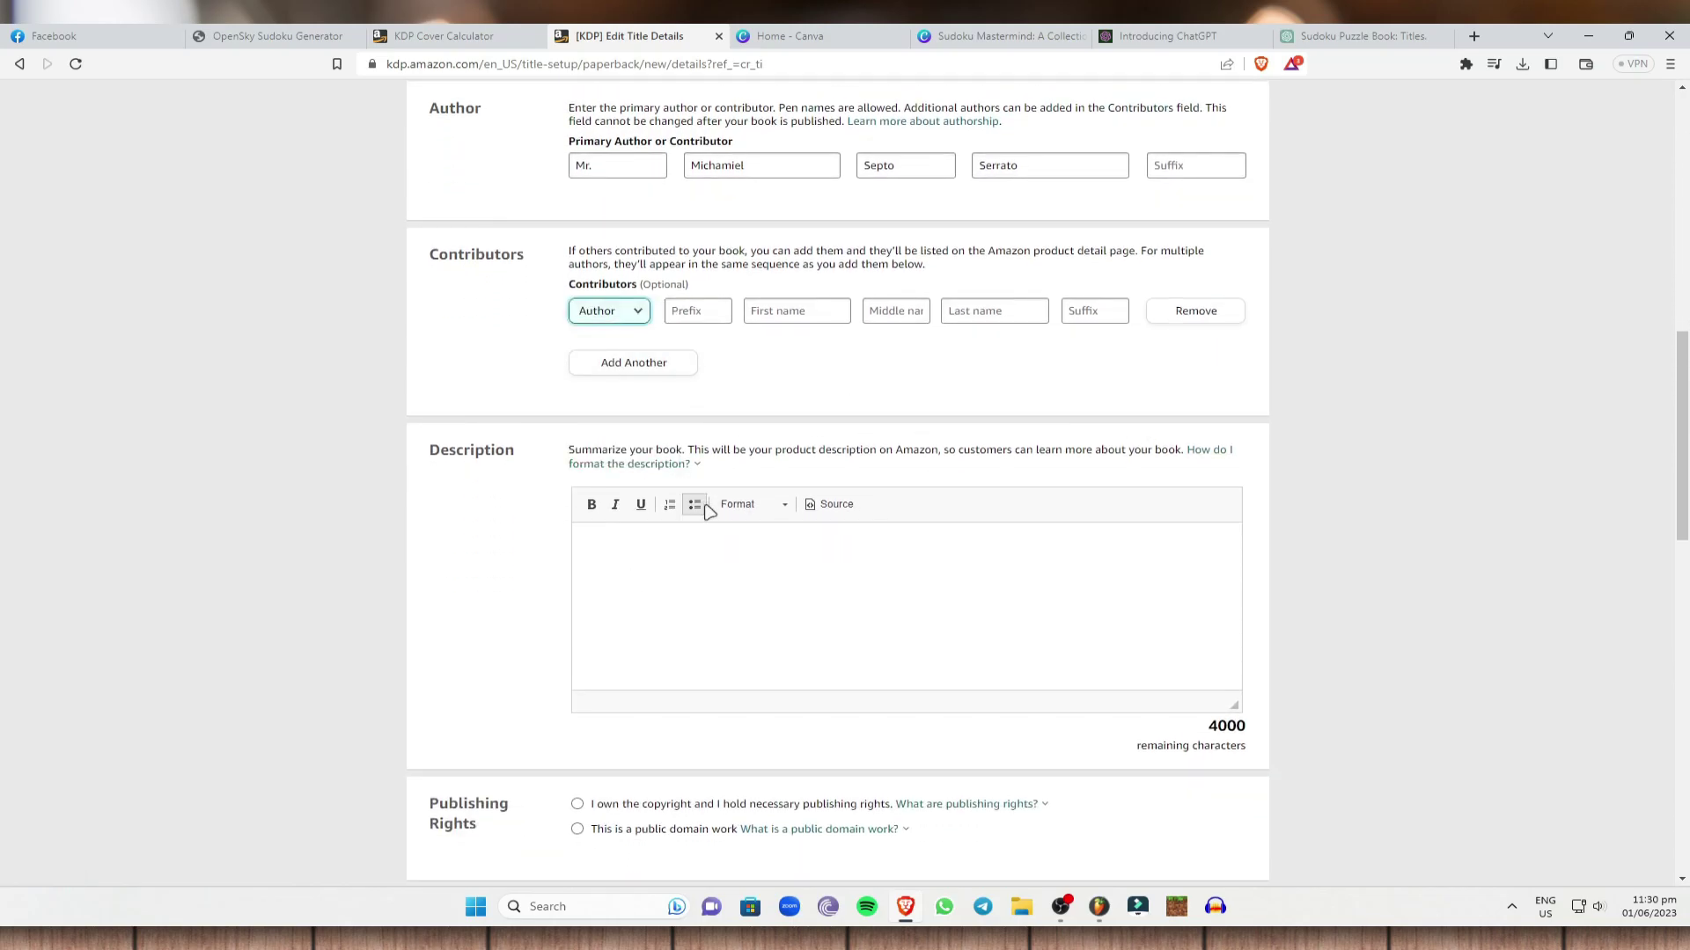
scroll(760, 485, down, 1)
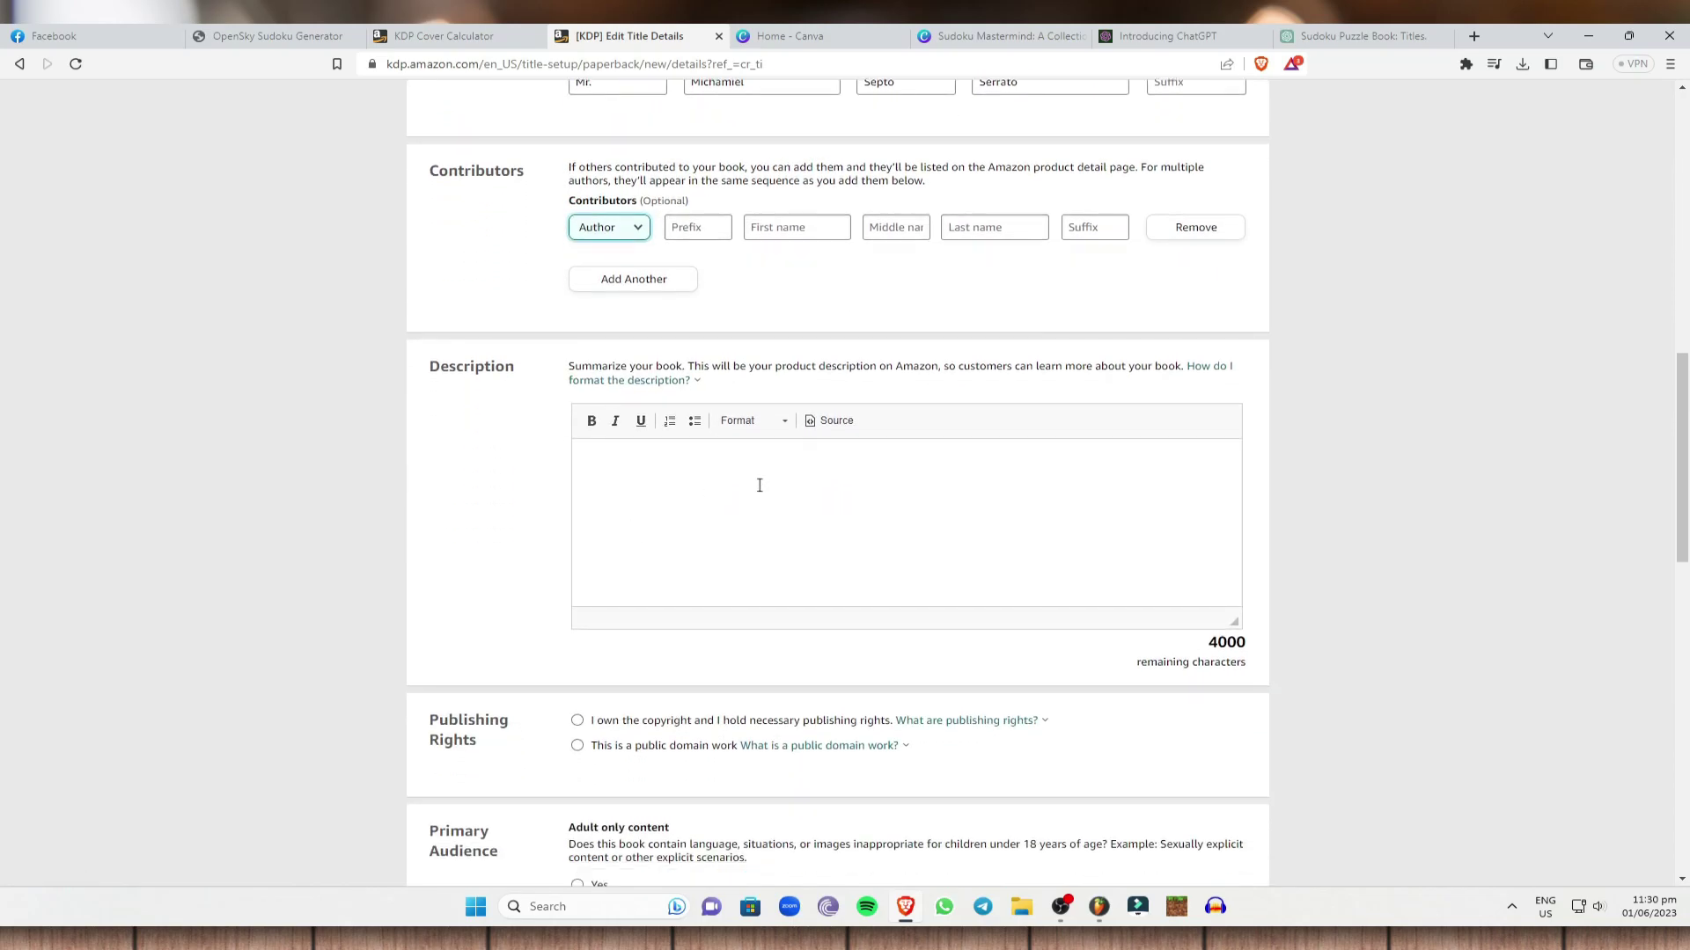
Step: Copy the full sudoku puzzle book description from ChatGPT's reply into the paperback's Description on KDP
click(1379, 34)
scroll(739, 447, down, 3)
drag(670, 405, 985, 686)
right_click(848, 463)
click(906, 474)
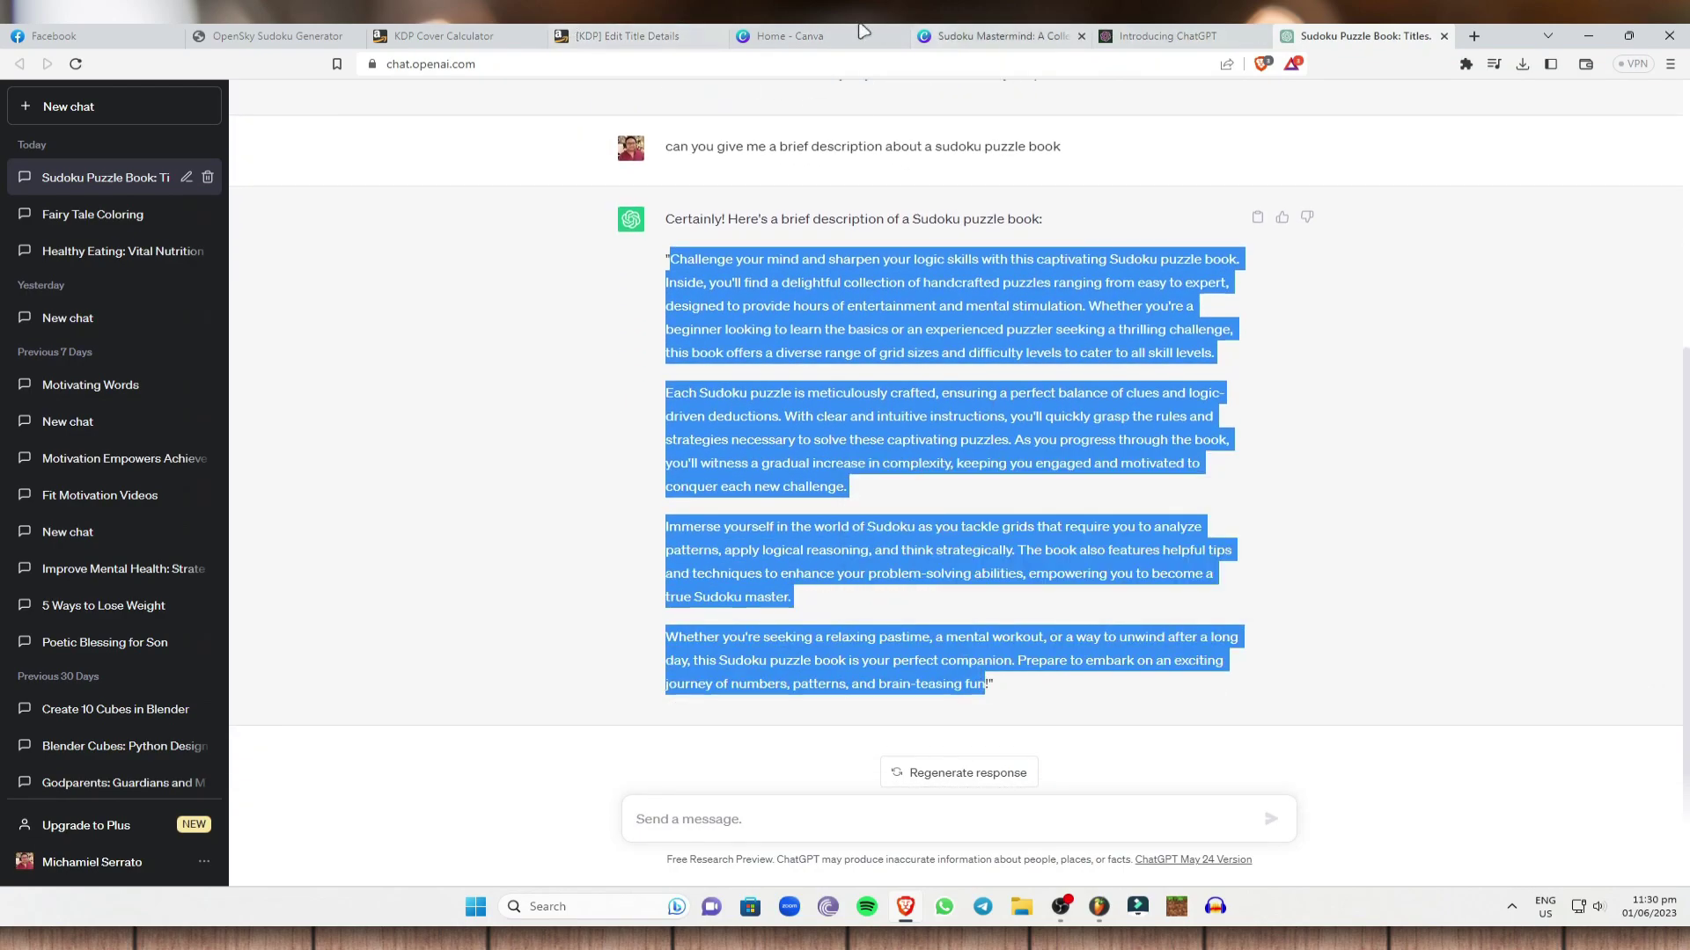
click(620, 35)
click(615, 480)
right_click(620, 470)
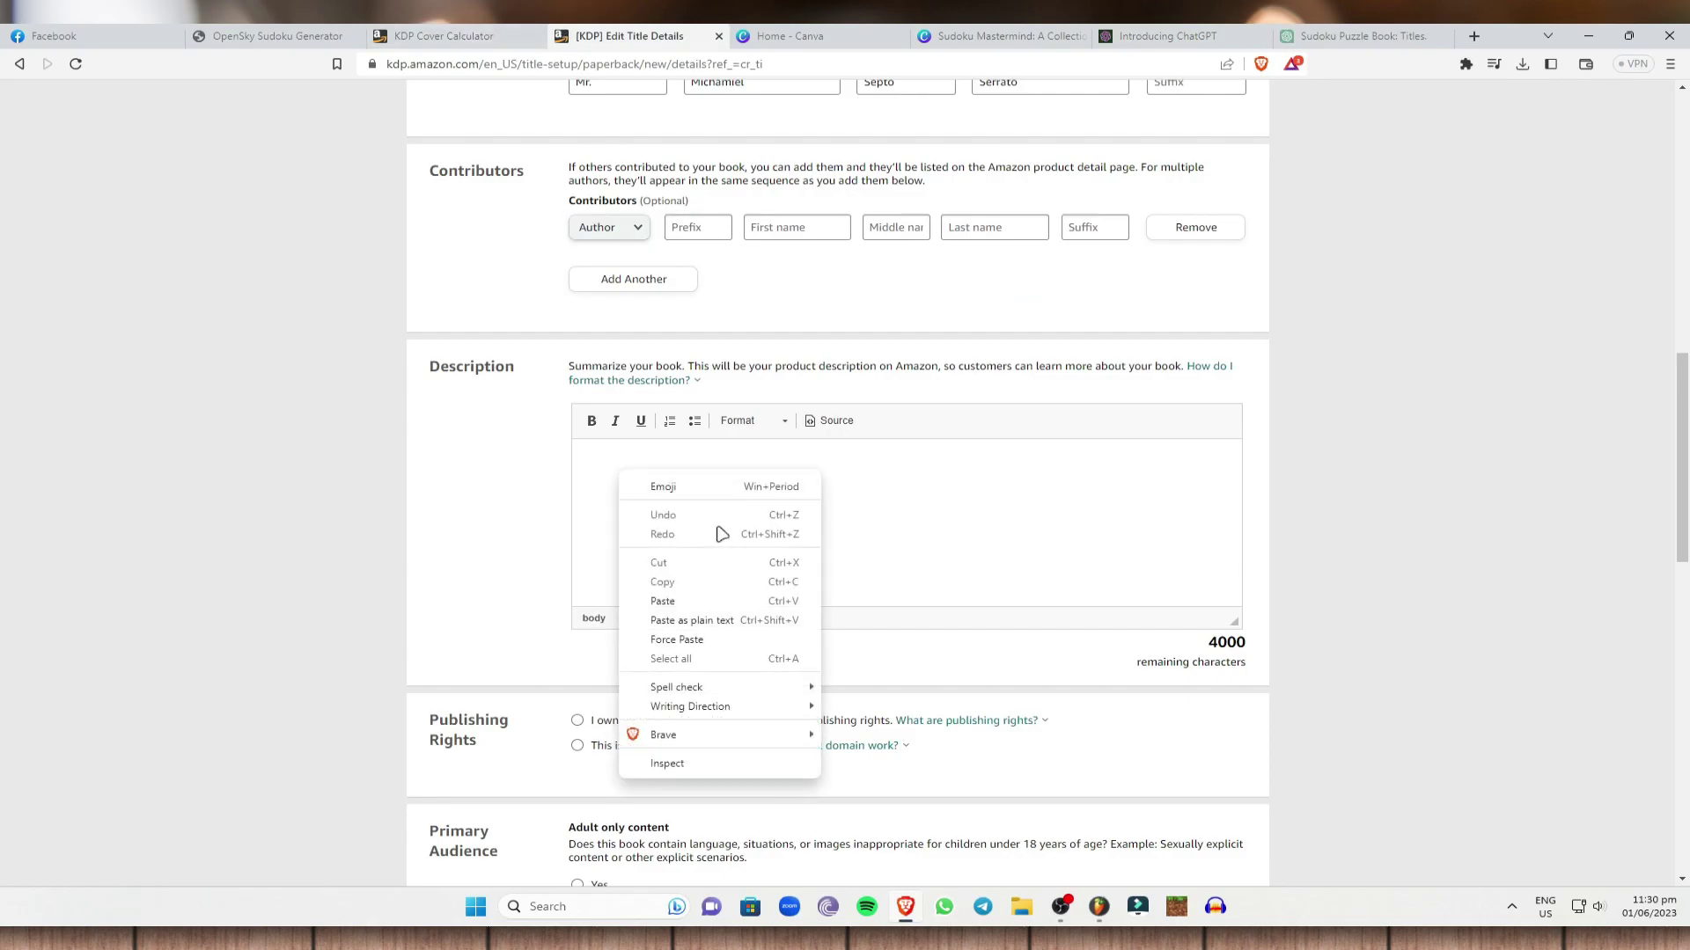
click(662, 601)
scroll(1136, 509, up, 15)
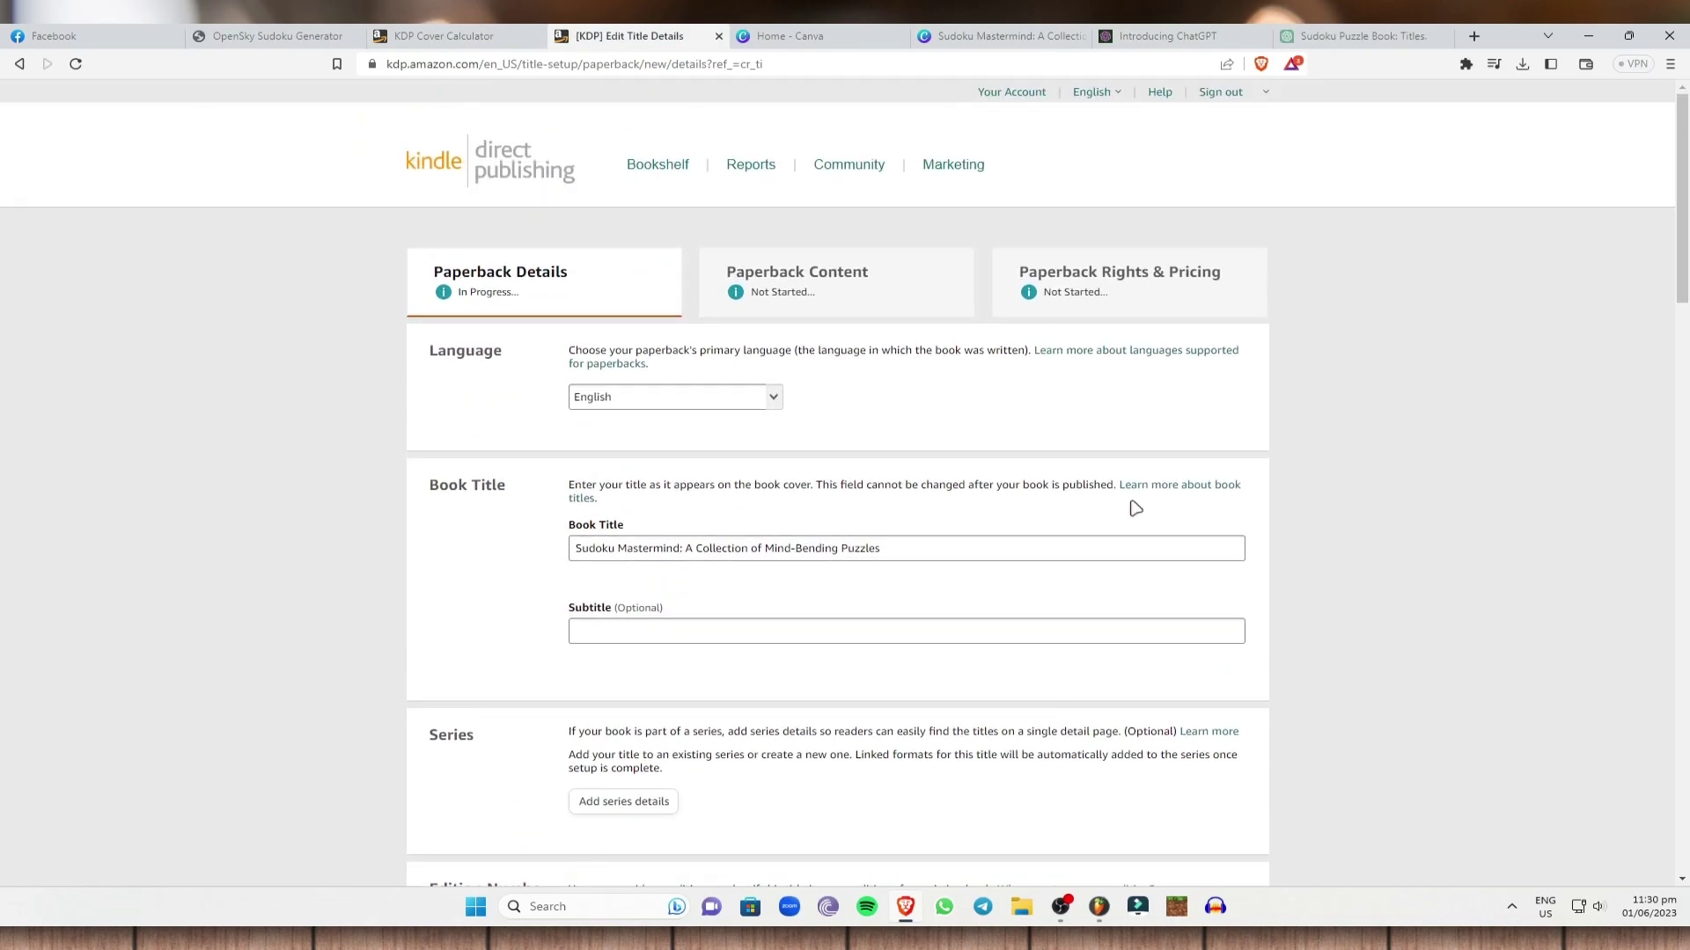
scroll(1135, 508, down, 12)
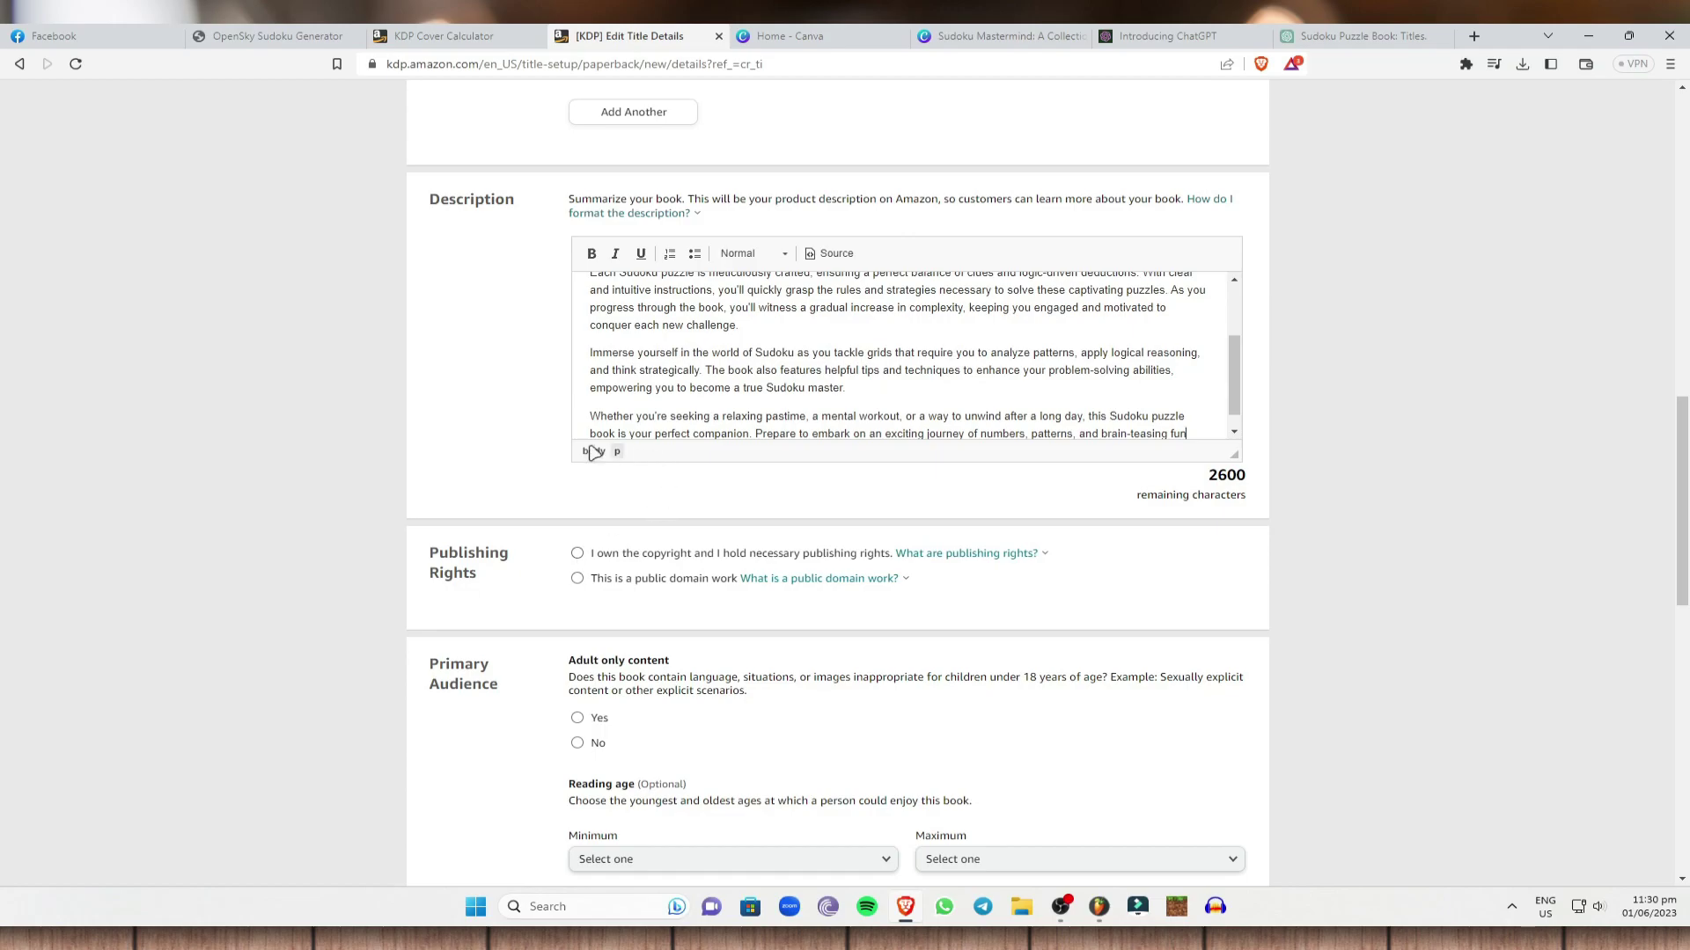
Step: Declare ownership of the copyright and publishing rights, and set adult-only content to No
click(578, 556)
scroll(452, 614, down, 2)
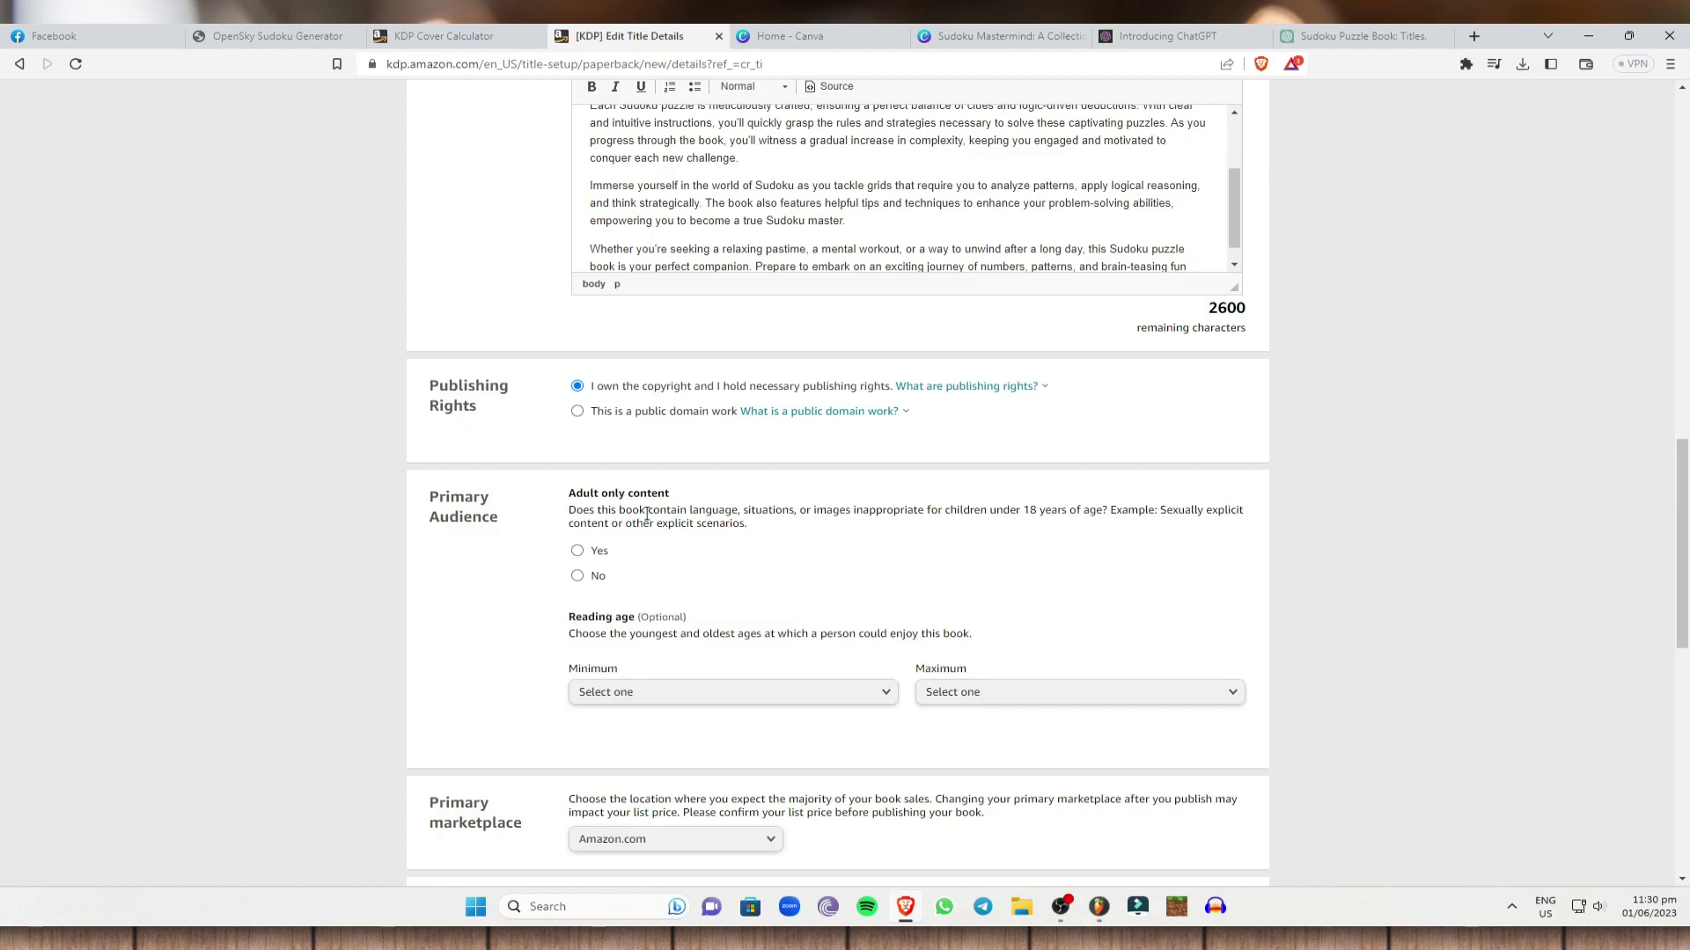
click(577, 579)
scroll(789, 725, down, 1)
scroll(833, 724, down, 3)
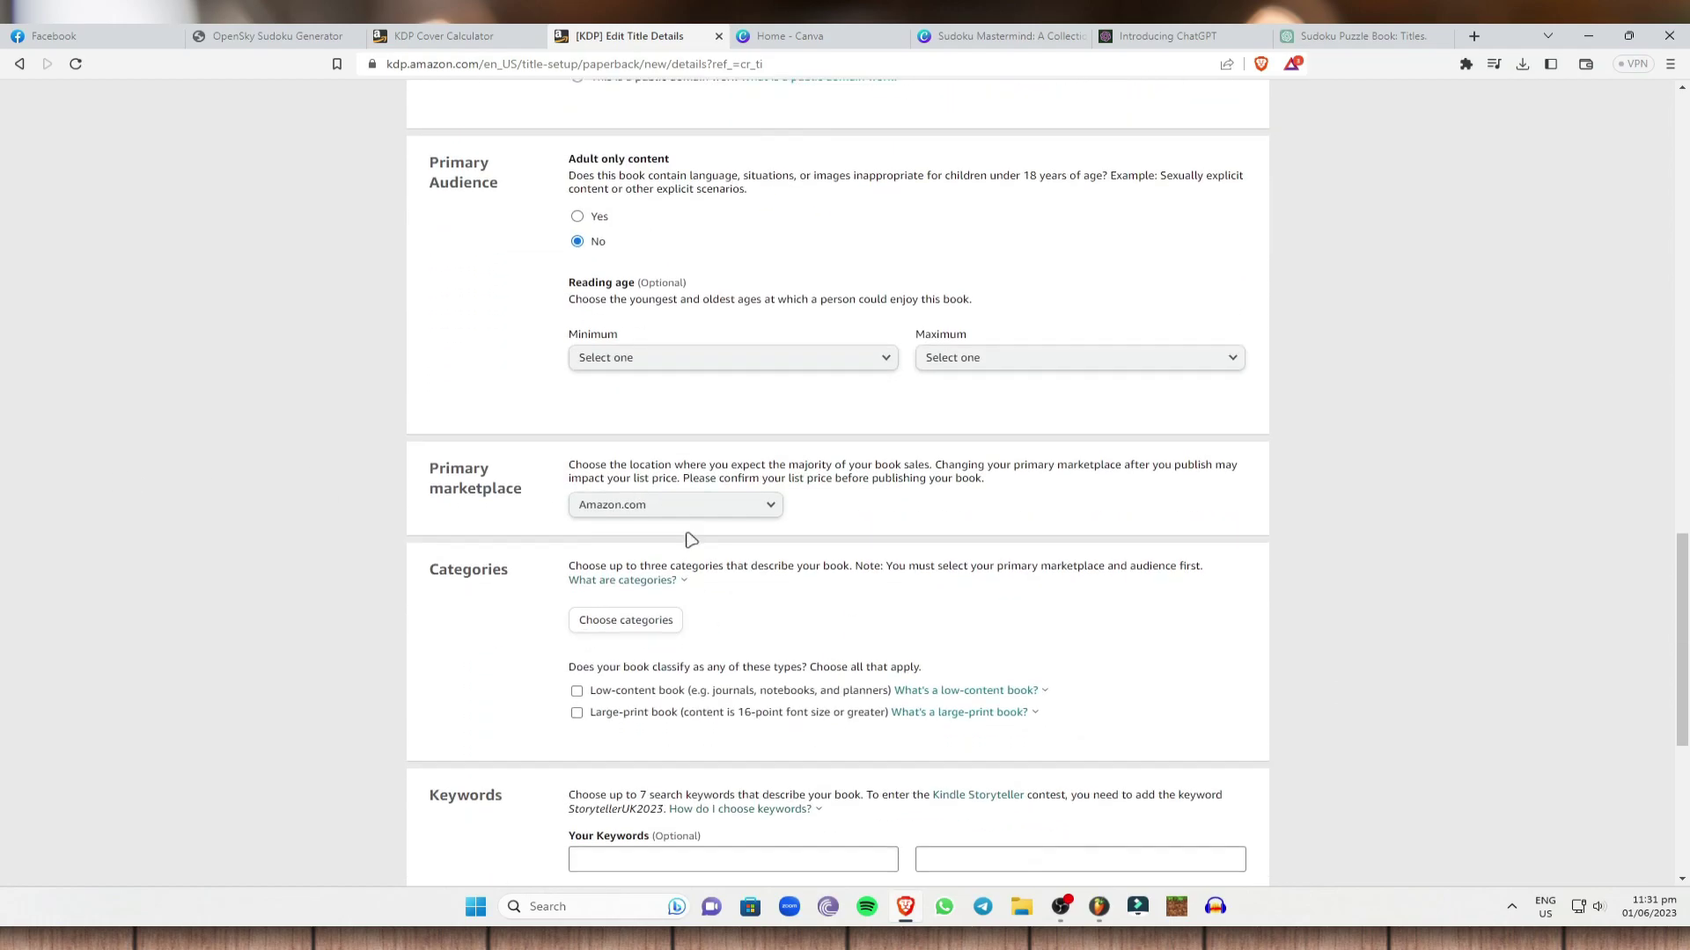
Step: Choose Amazon.com as the paperback's primary marketplace
click(730, 506)
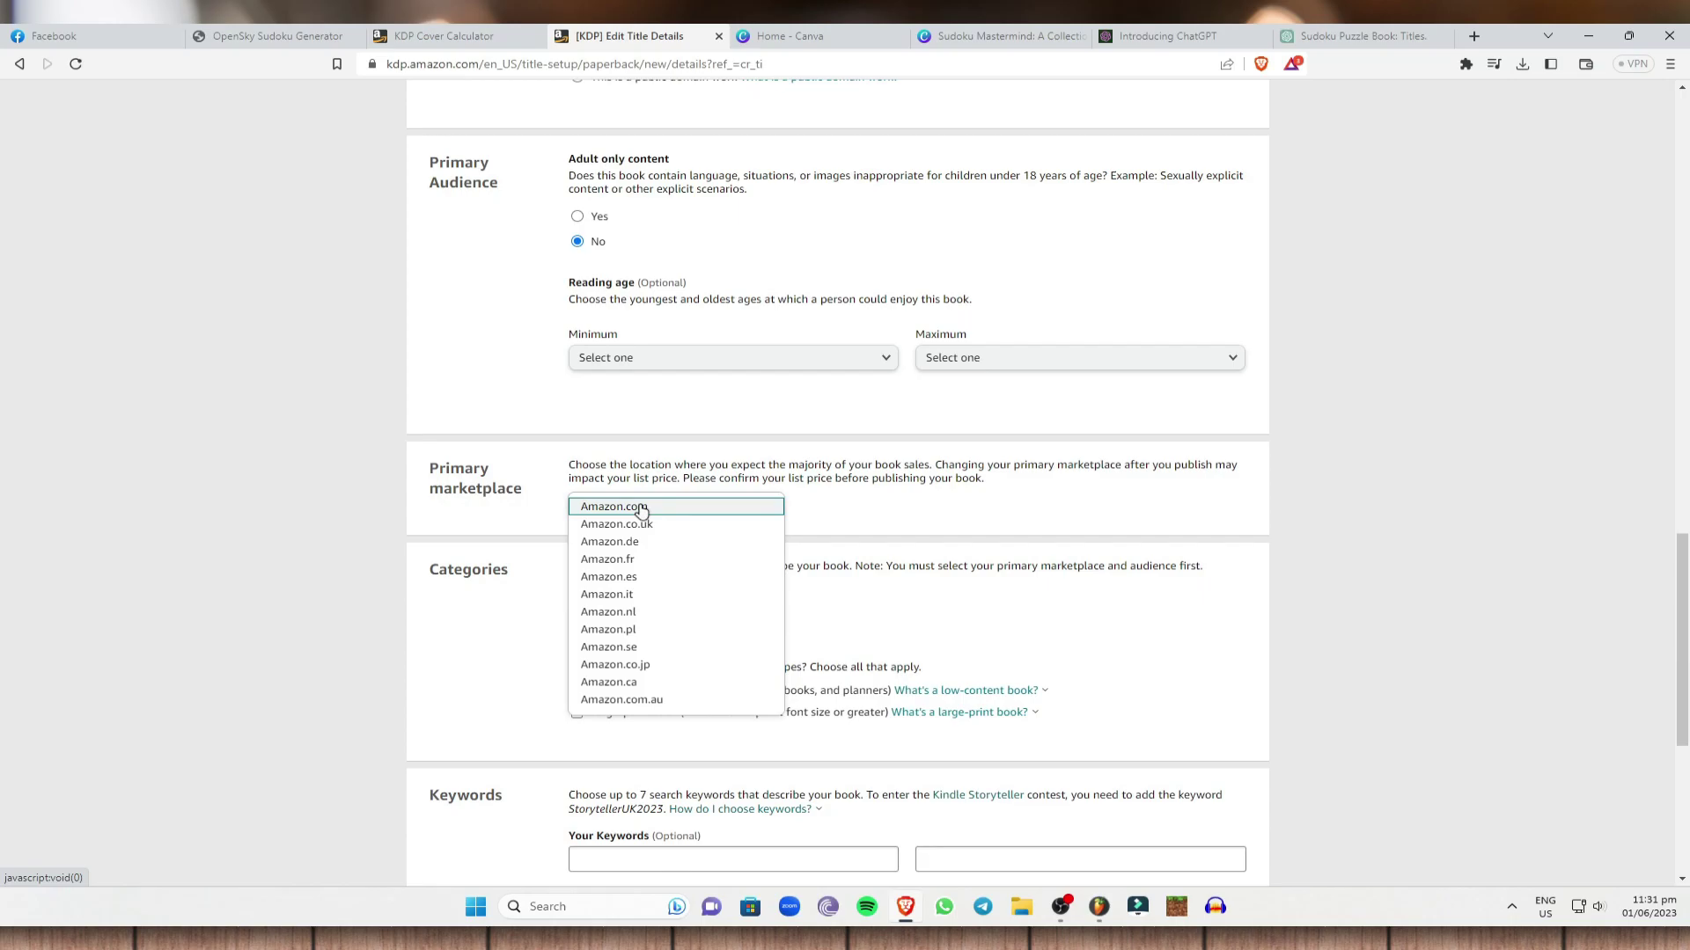
scroll(641, 511, down, 1)
click(649, 427)
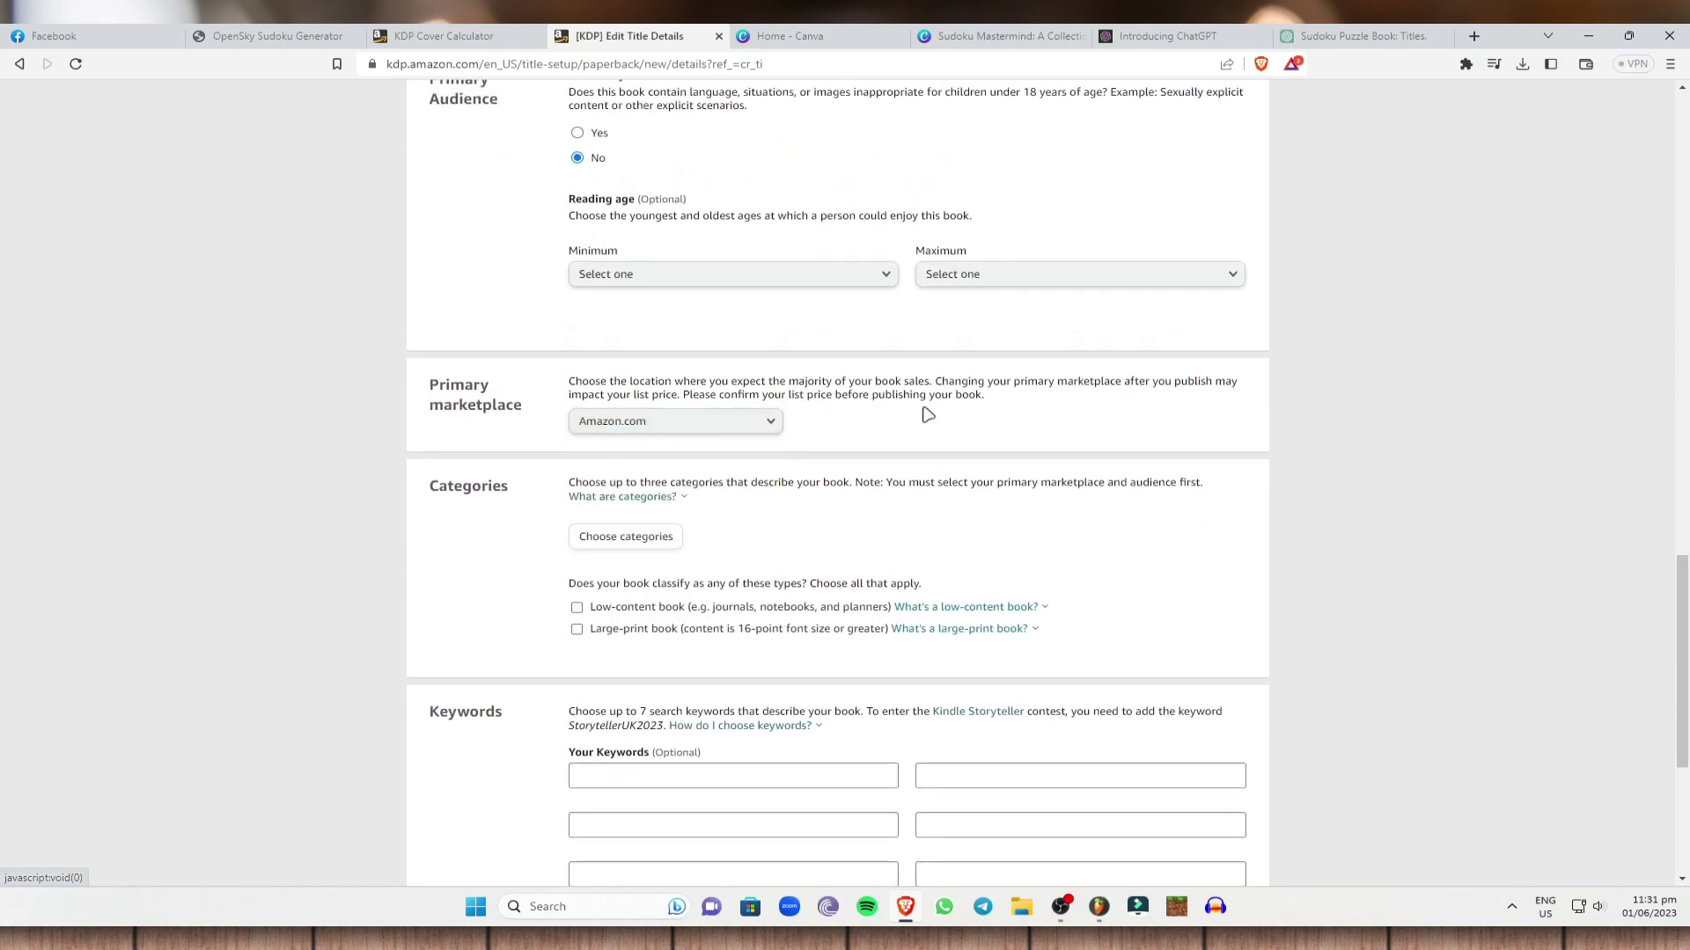
scroll(902, 411, down, 1)
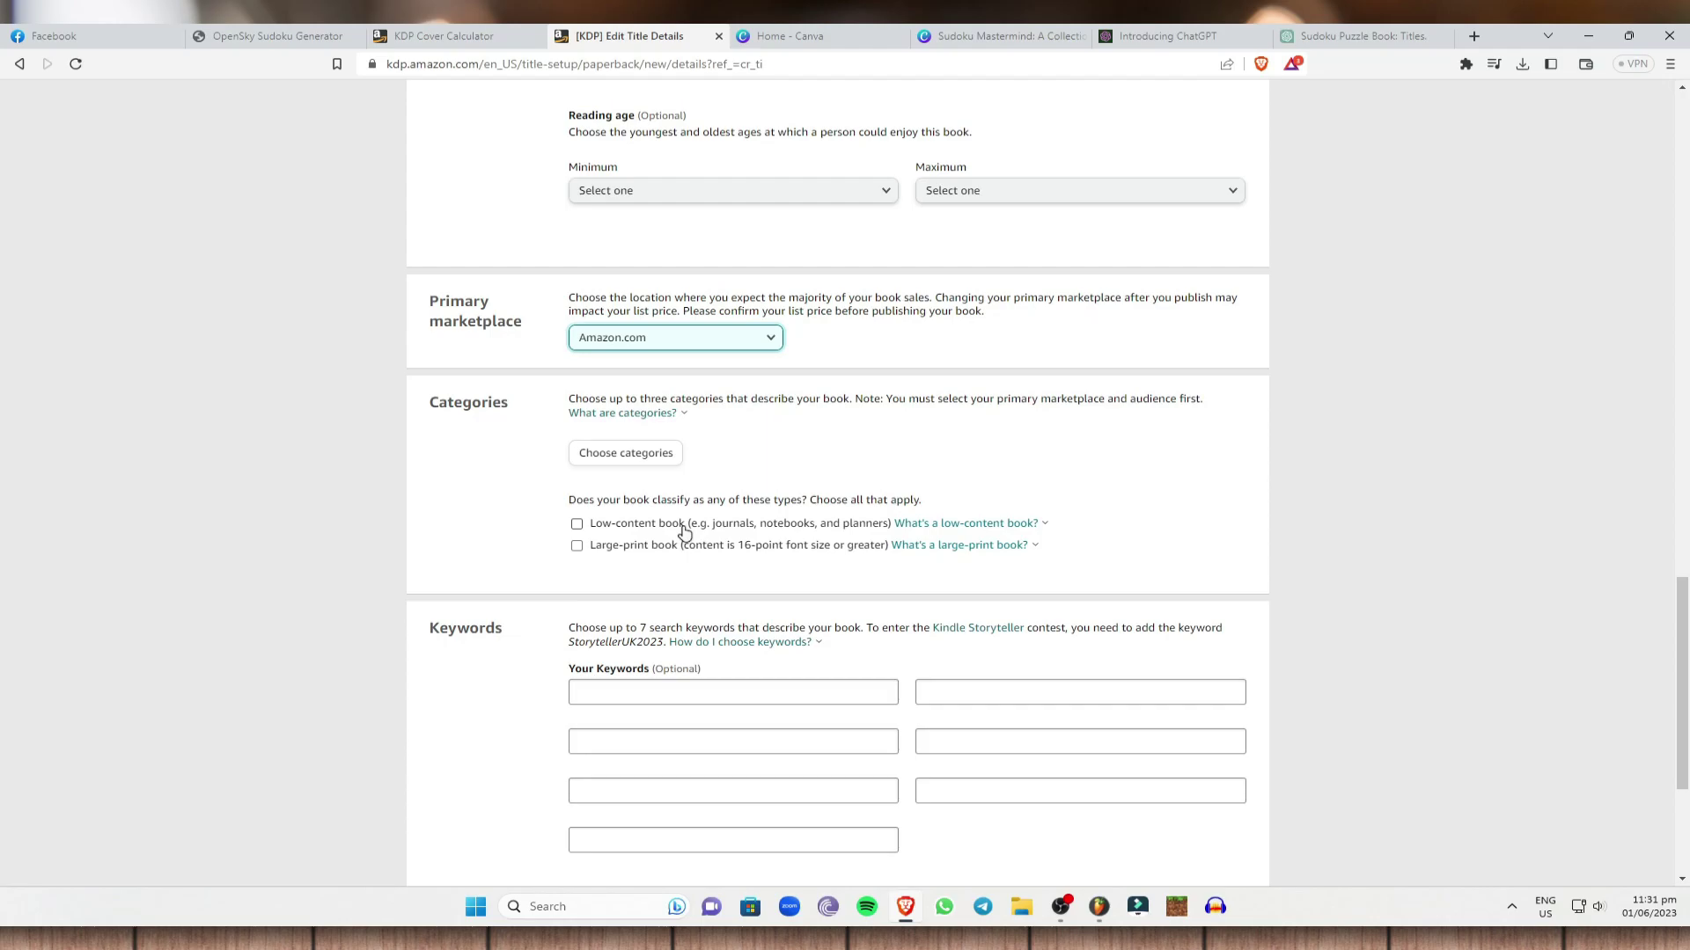
scroll(534, 339, up, 3)
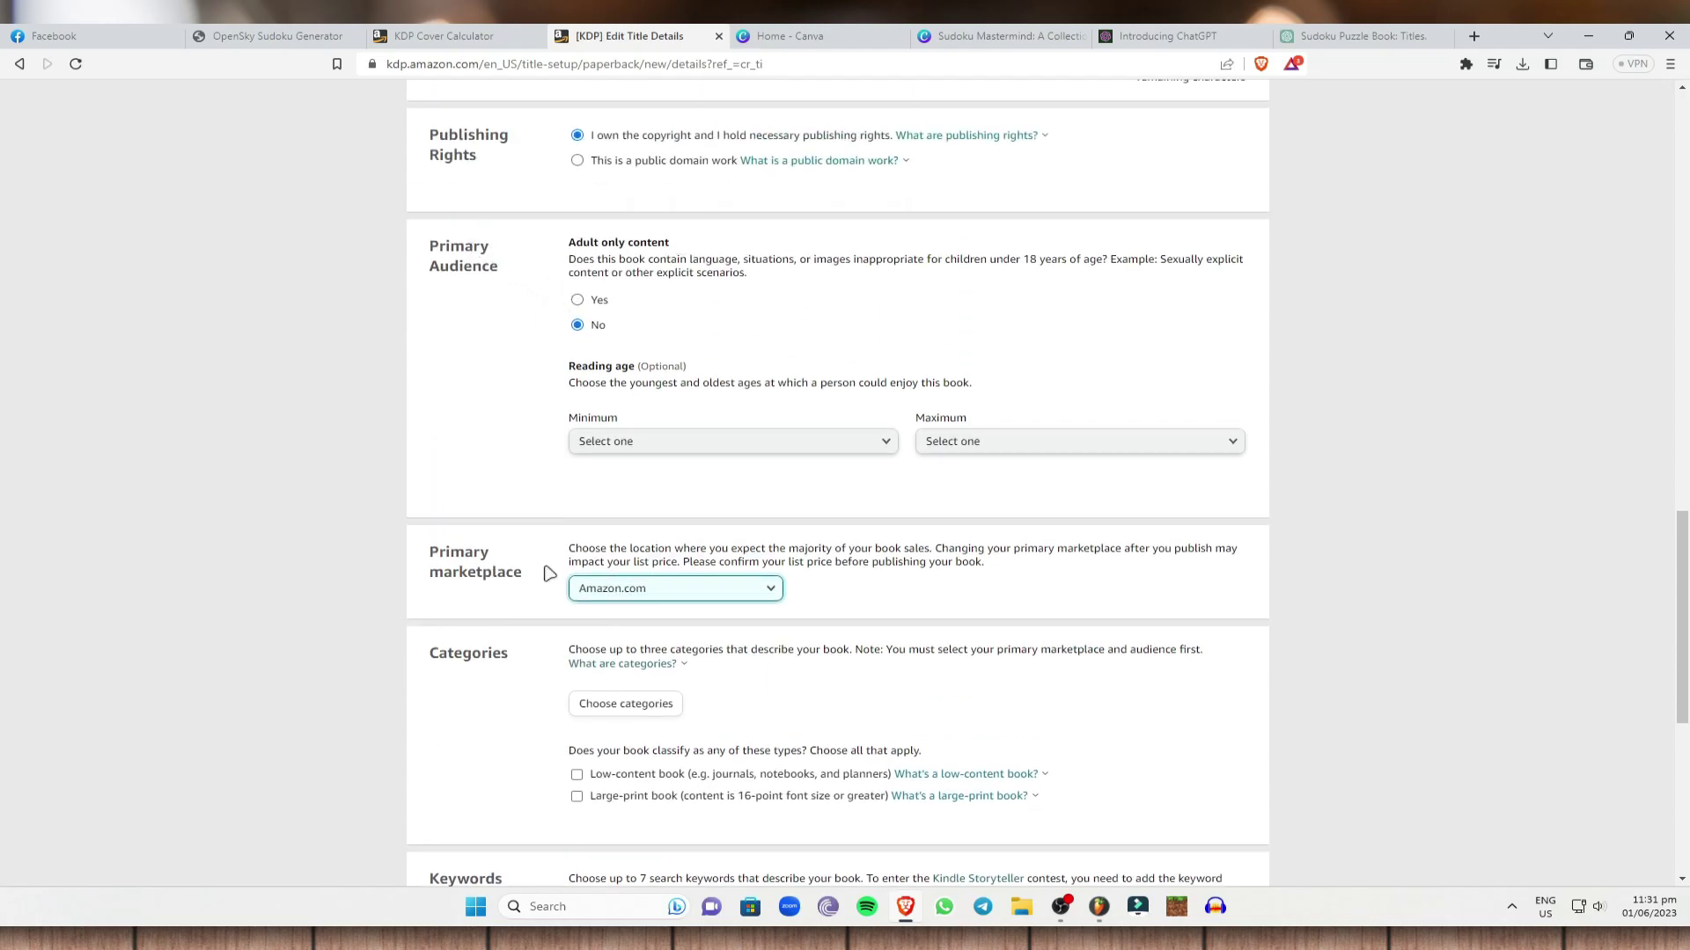
scroll(465, 595, down, 1)
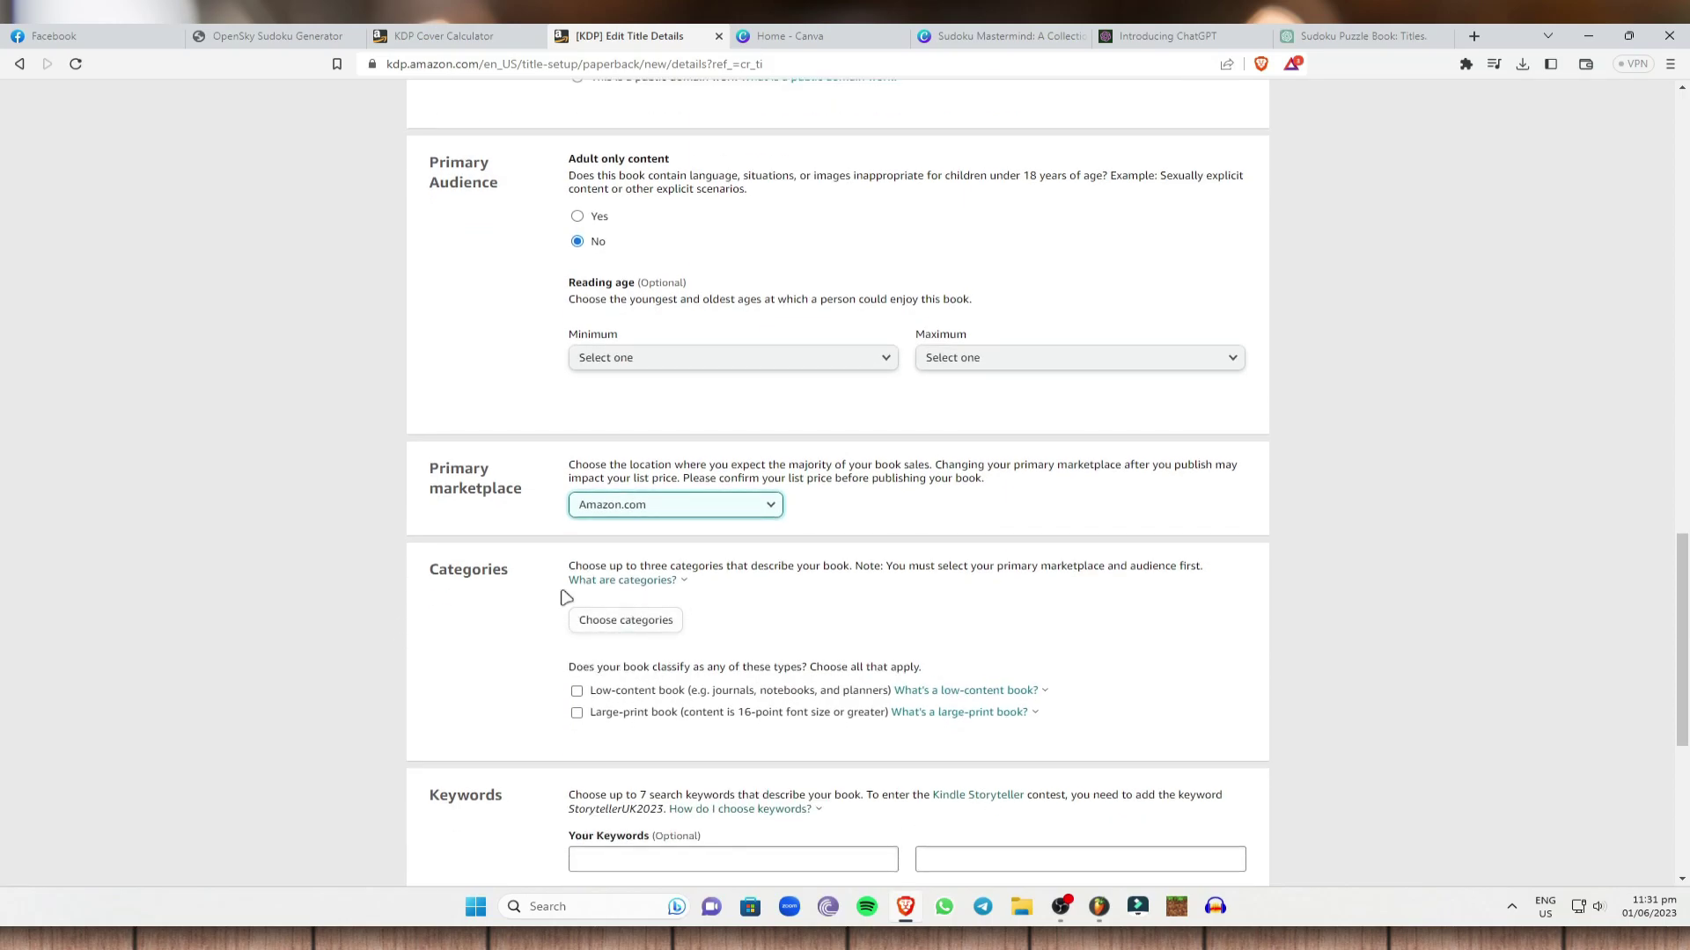
Step: Try to save the book's category as Teen & Young Adult with the subcategory Education & Reference
click(629, 627)
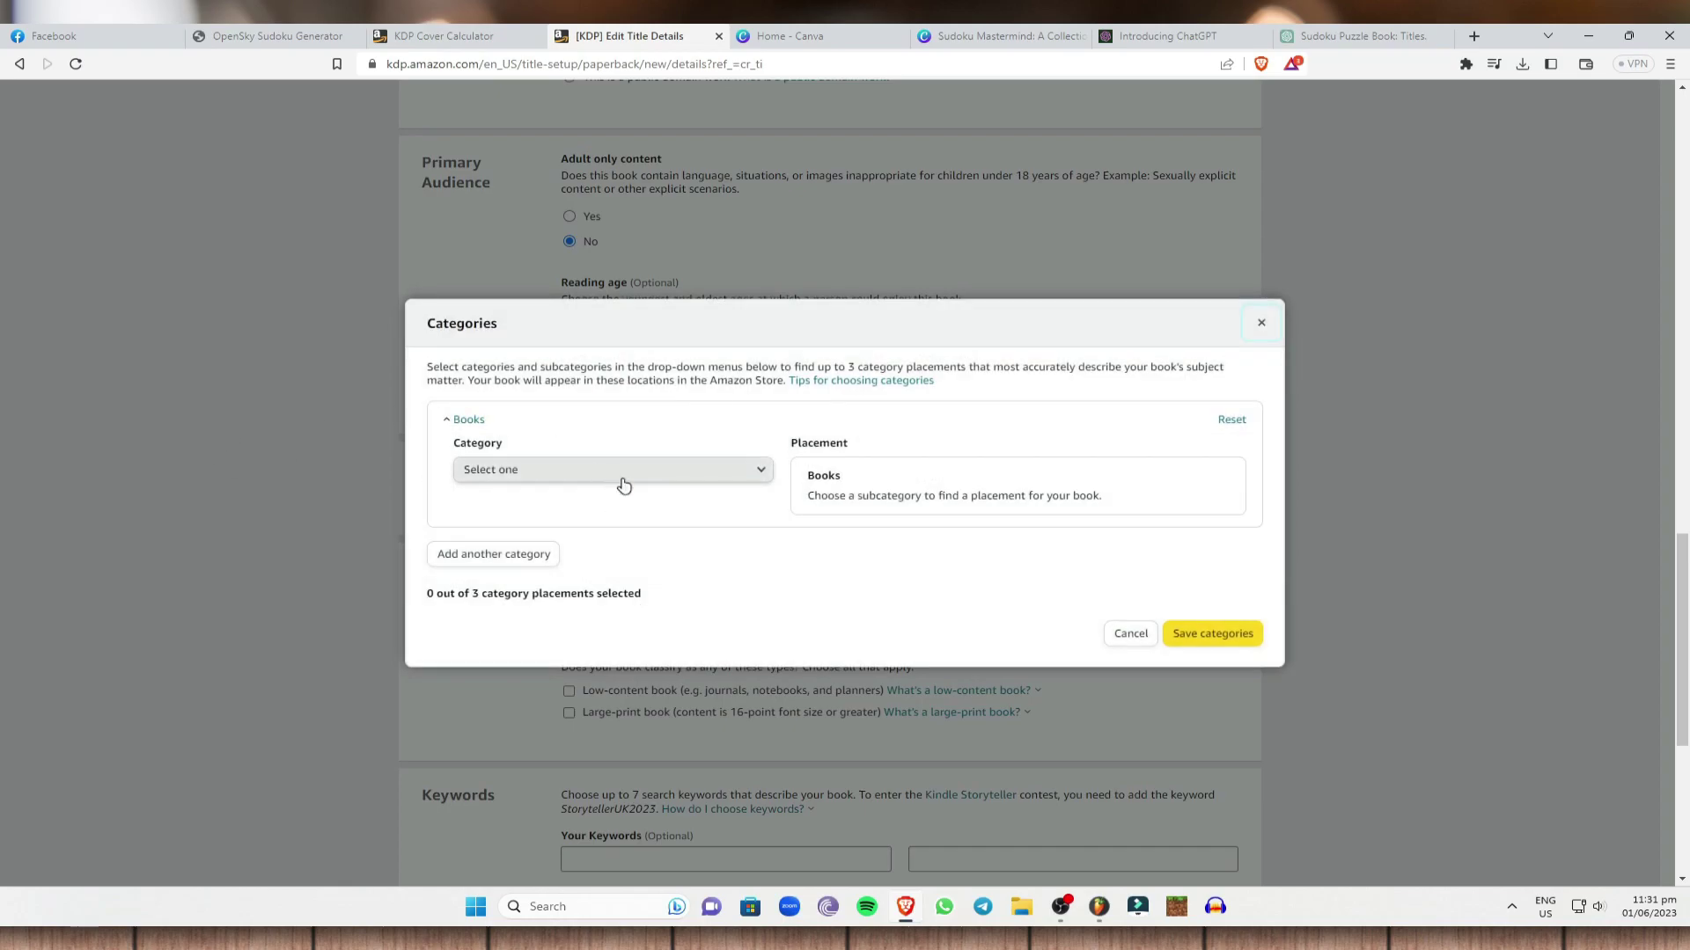
click(718, 487)
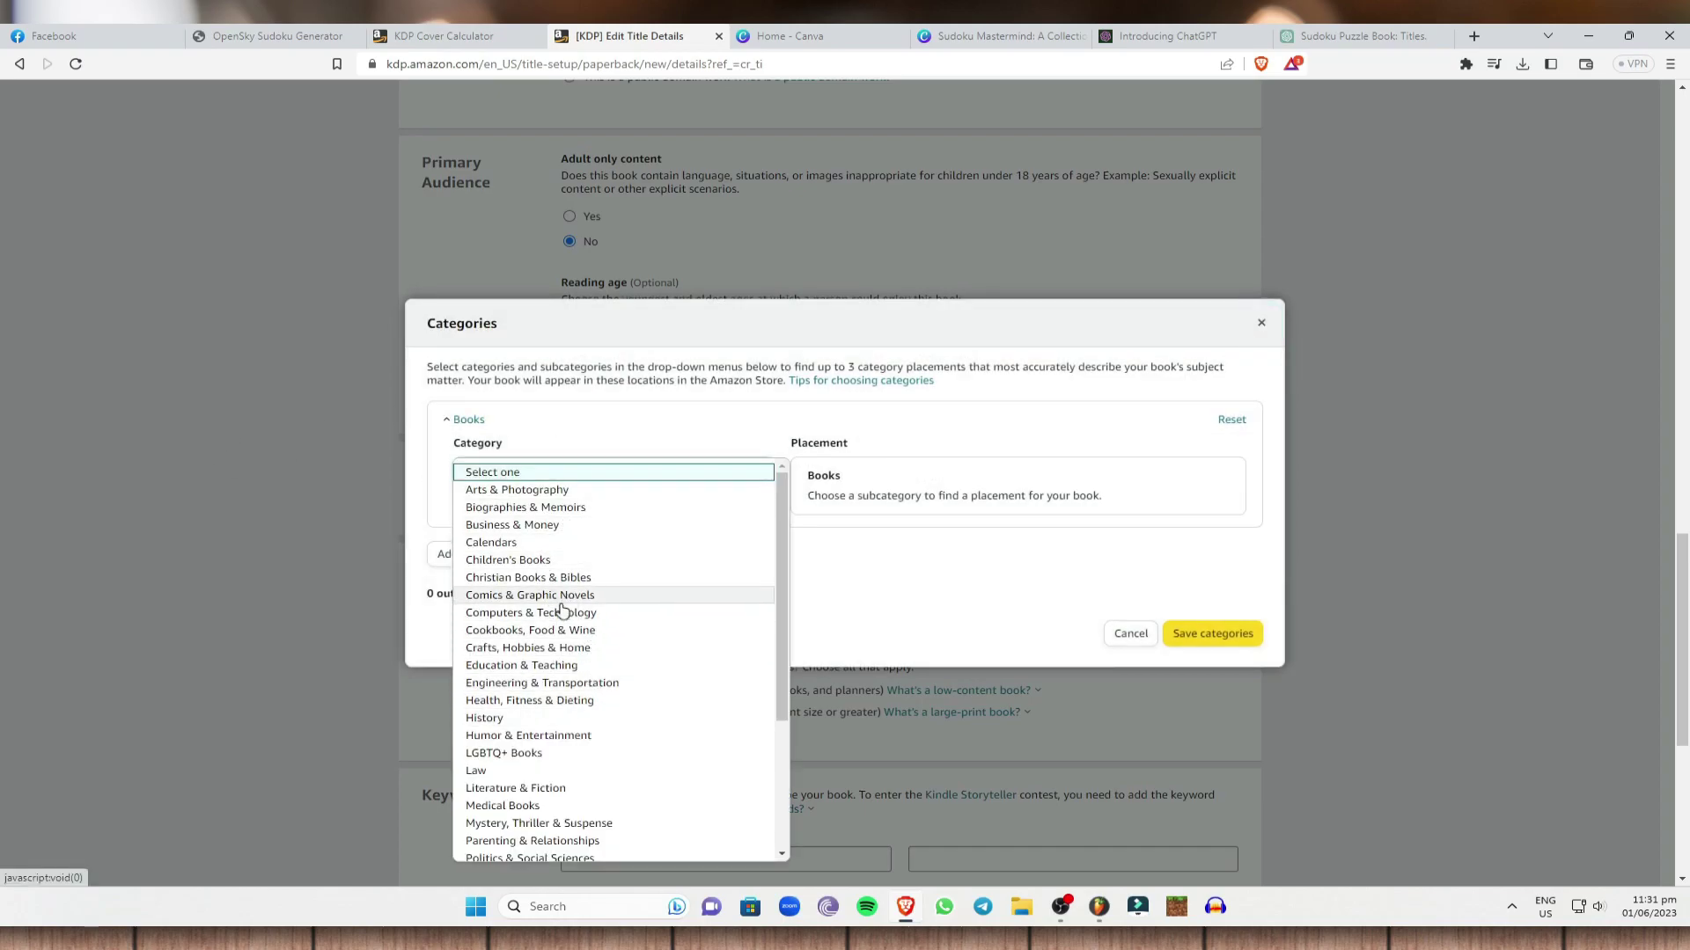
scroll(545, 766, down, 2)
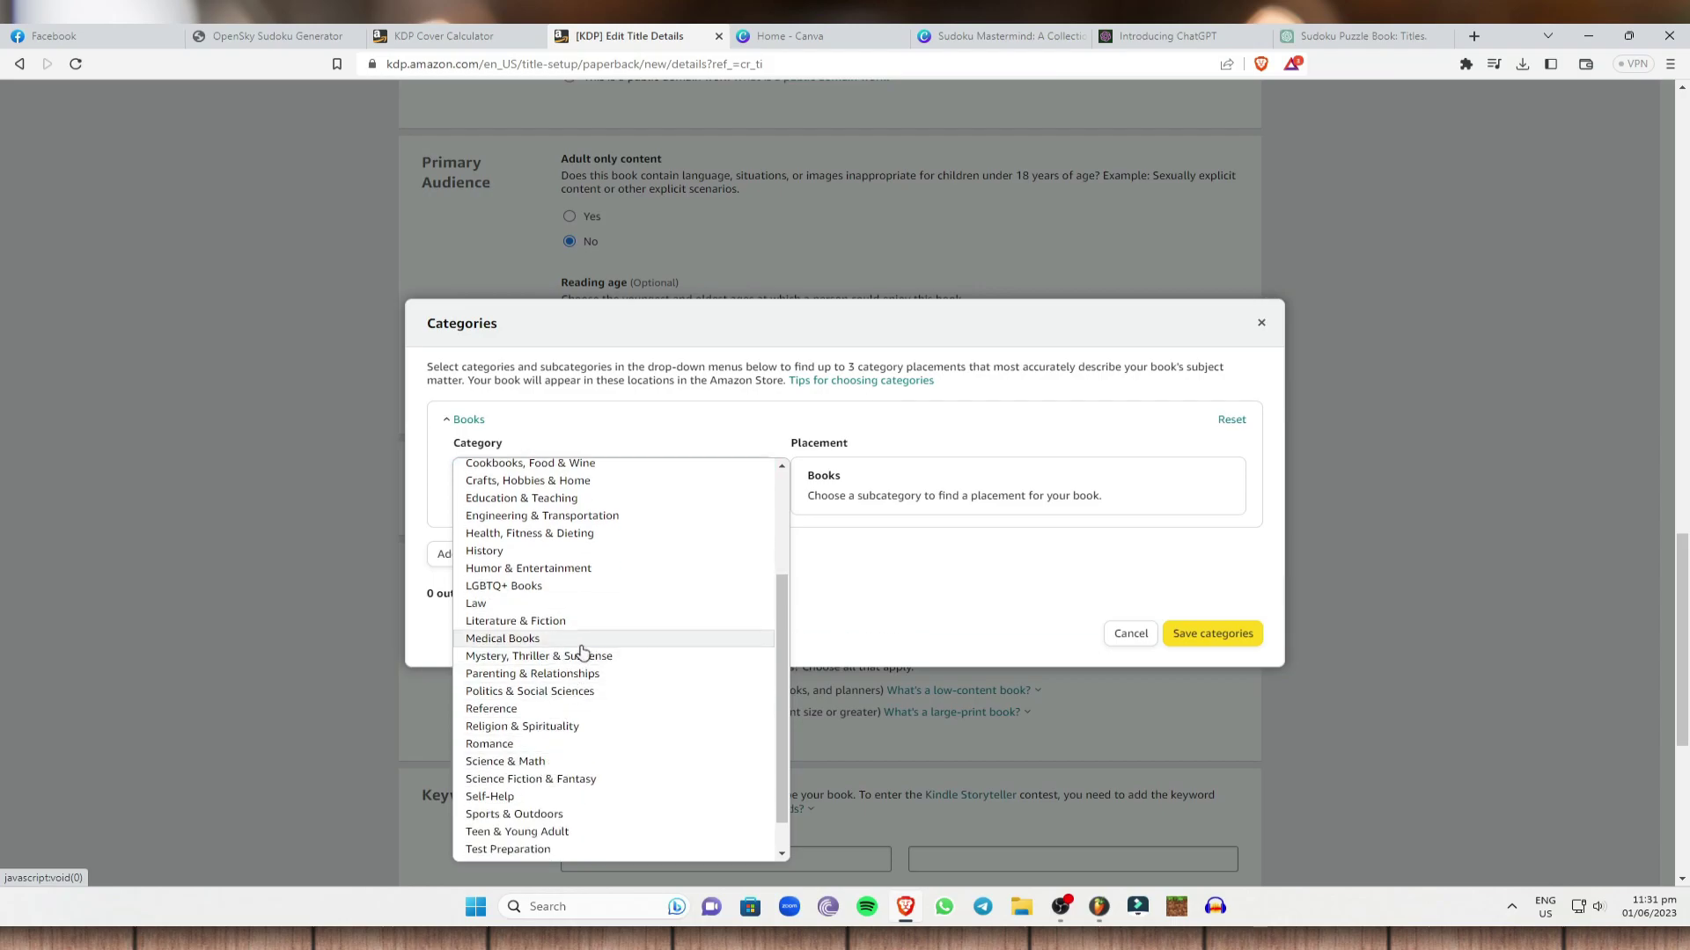
scroll(566, 748, down, 1)
scroll(566, 748, up, 4)
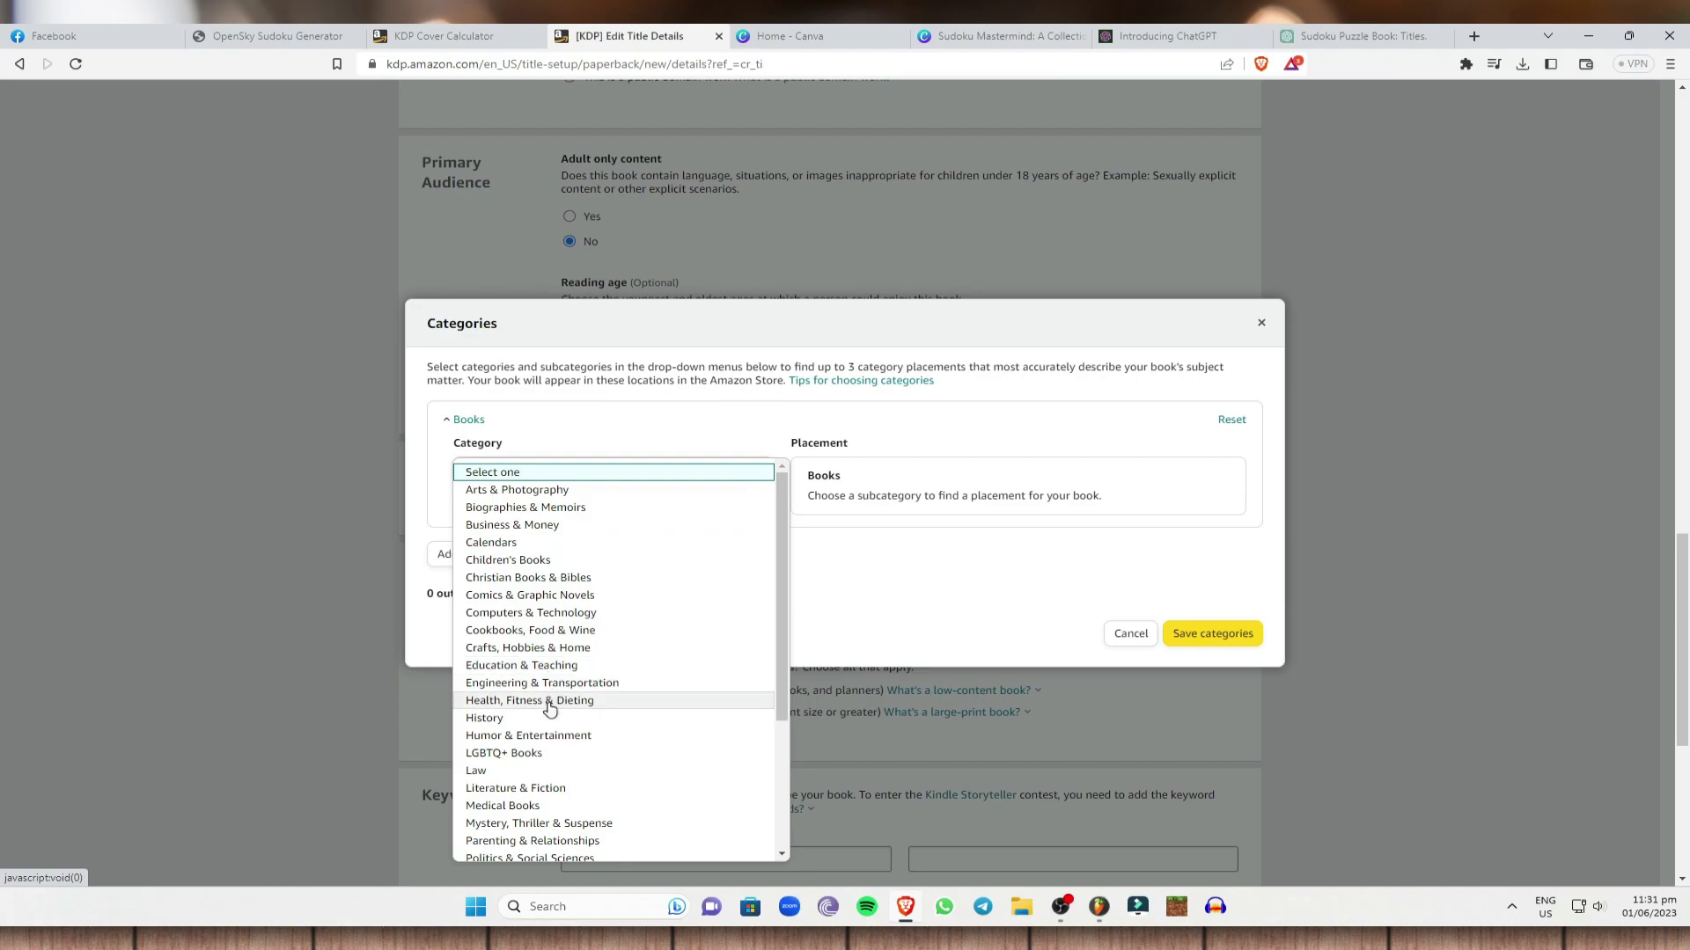
scroll(537, 725, down, 2)
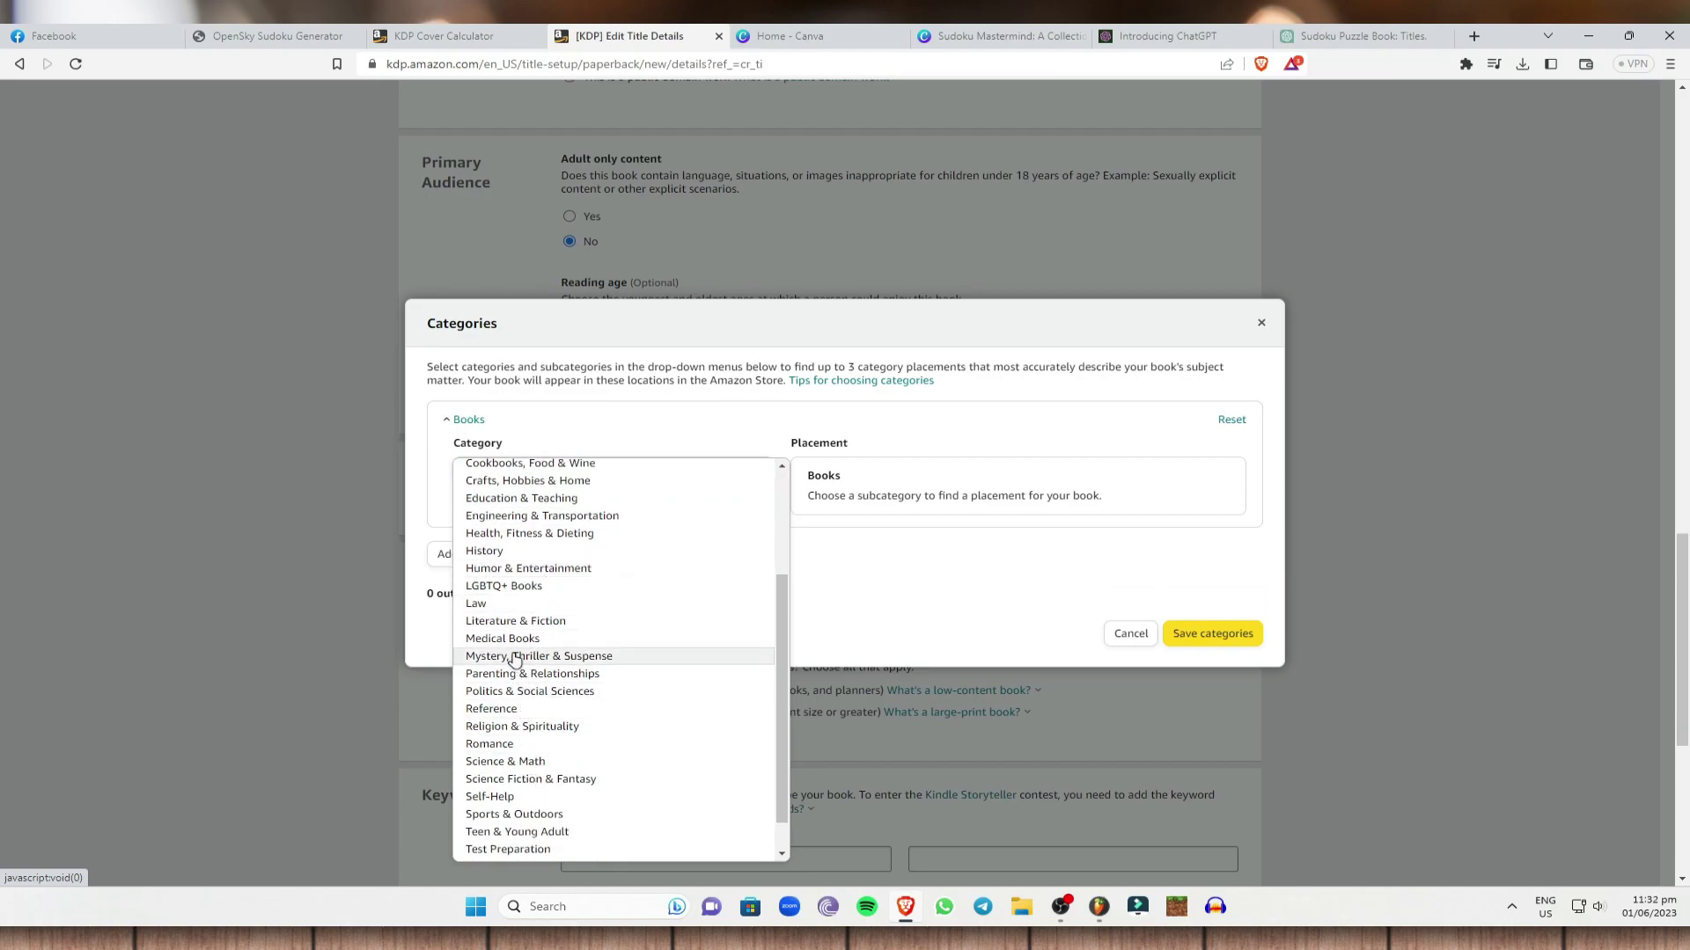
click(535, 835)
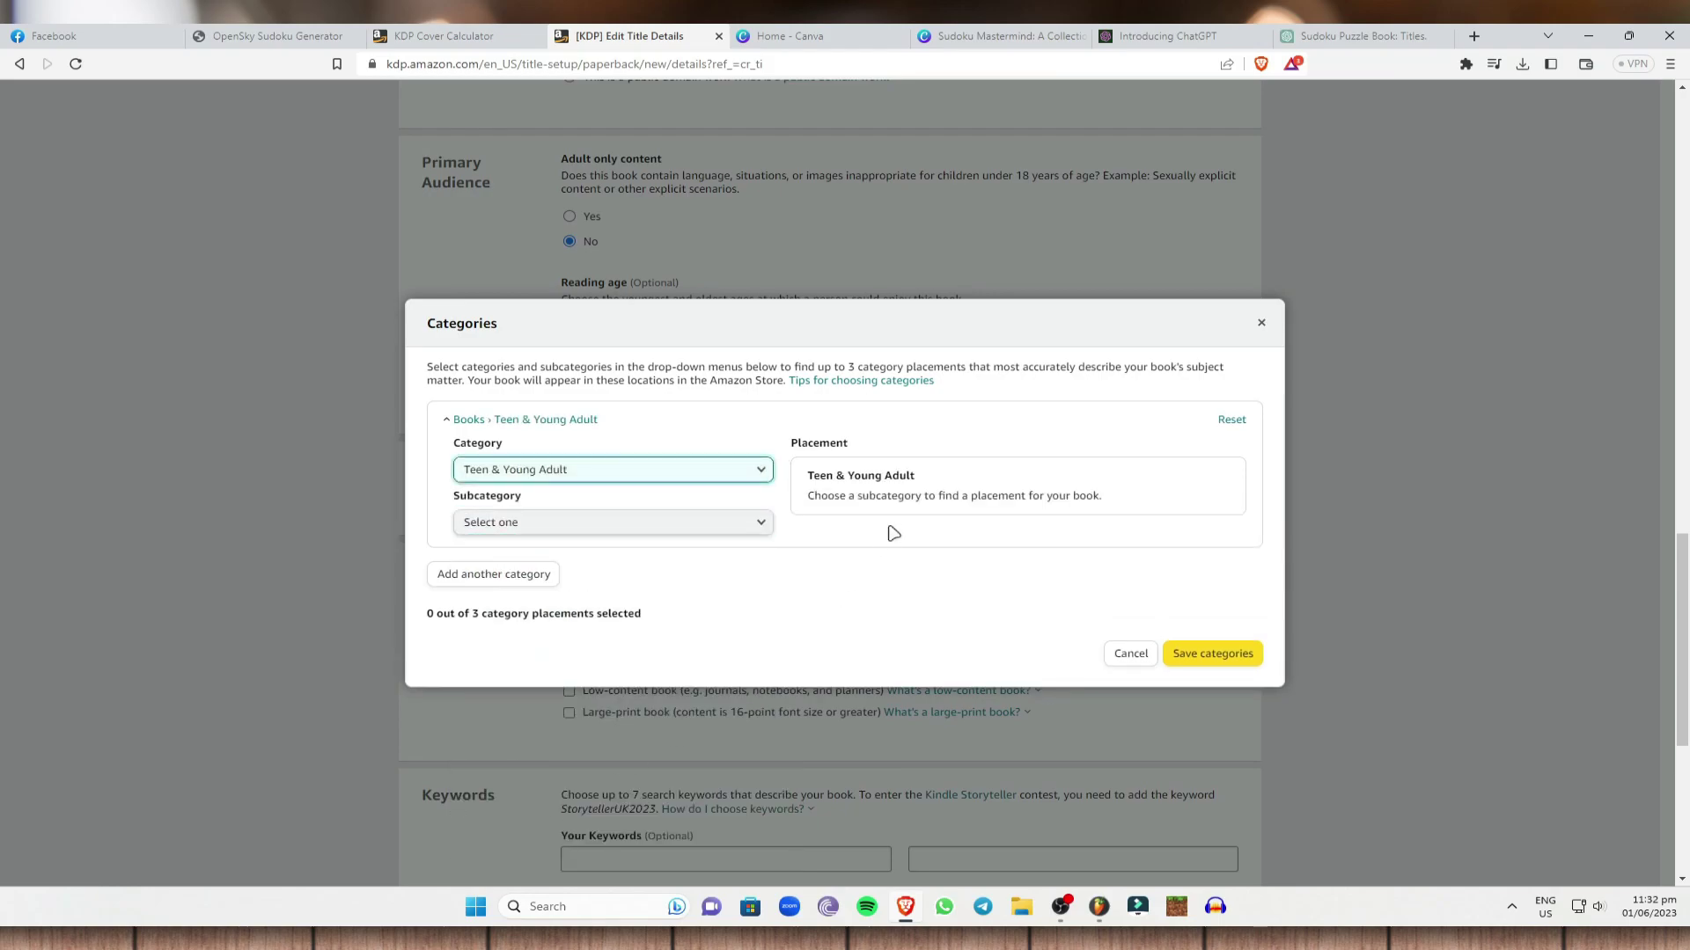
click(747, 523)
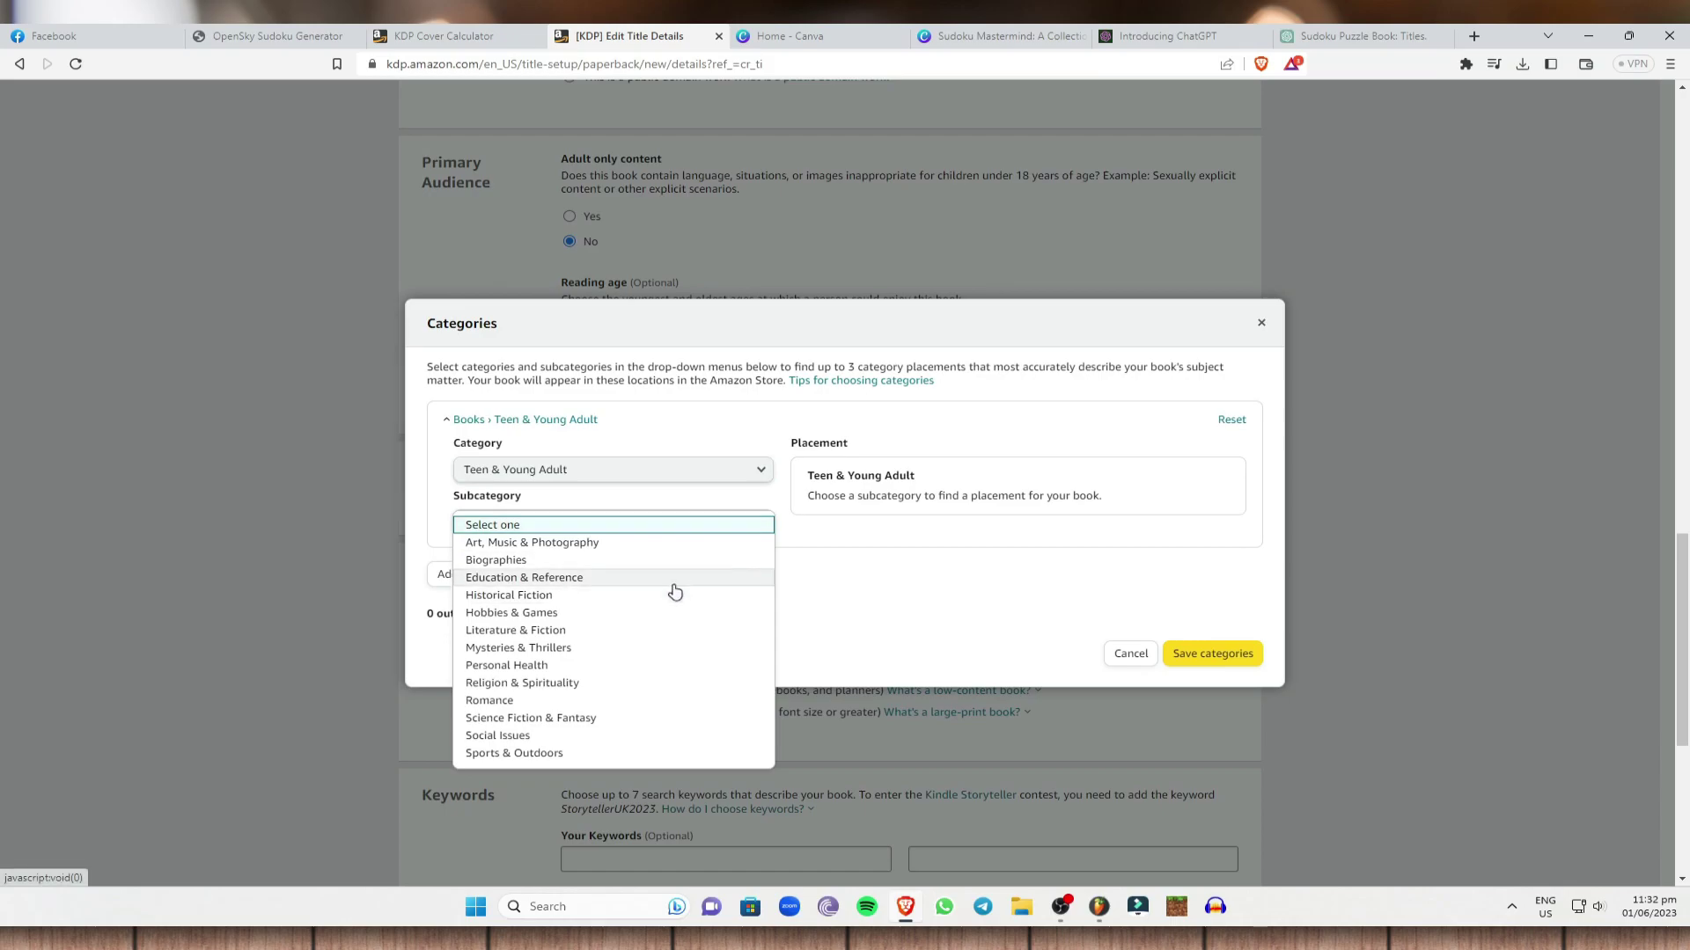
click(557, 580)
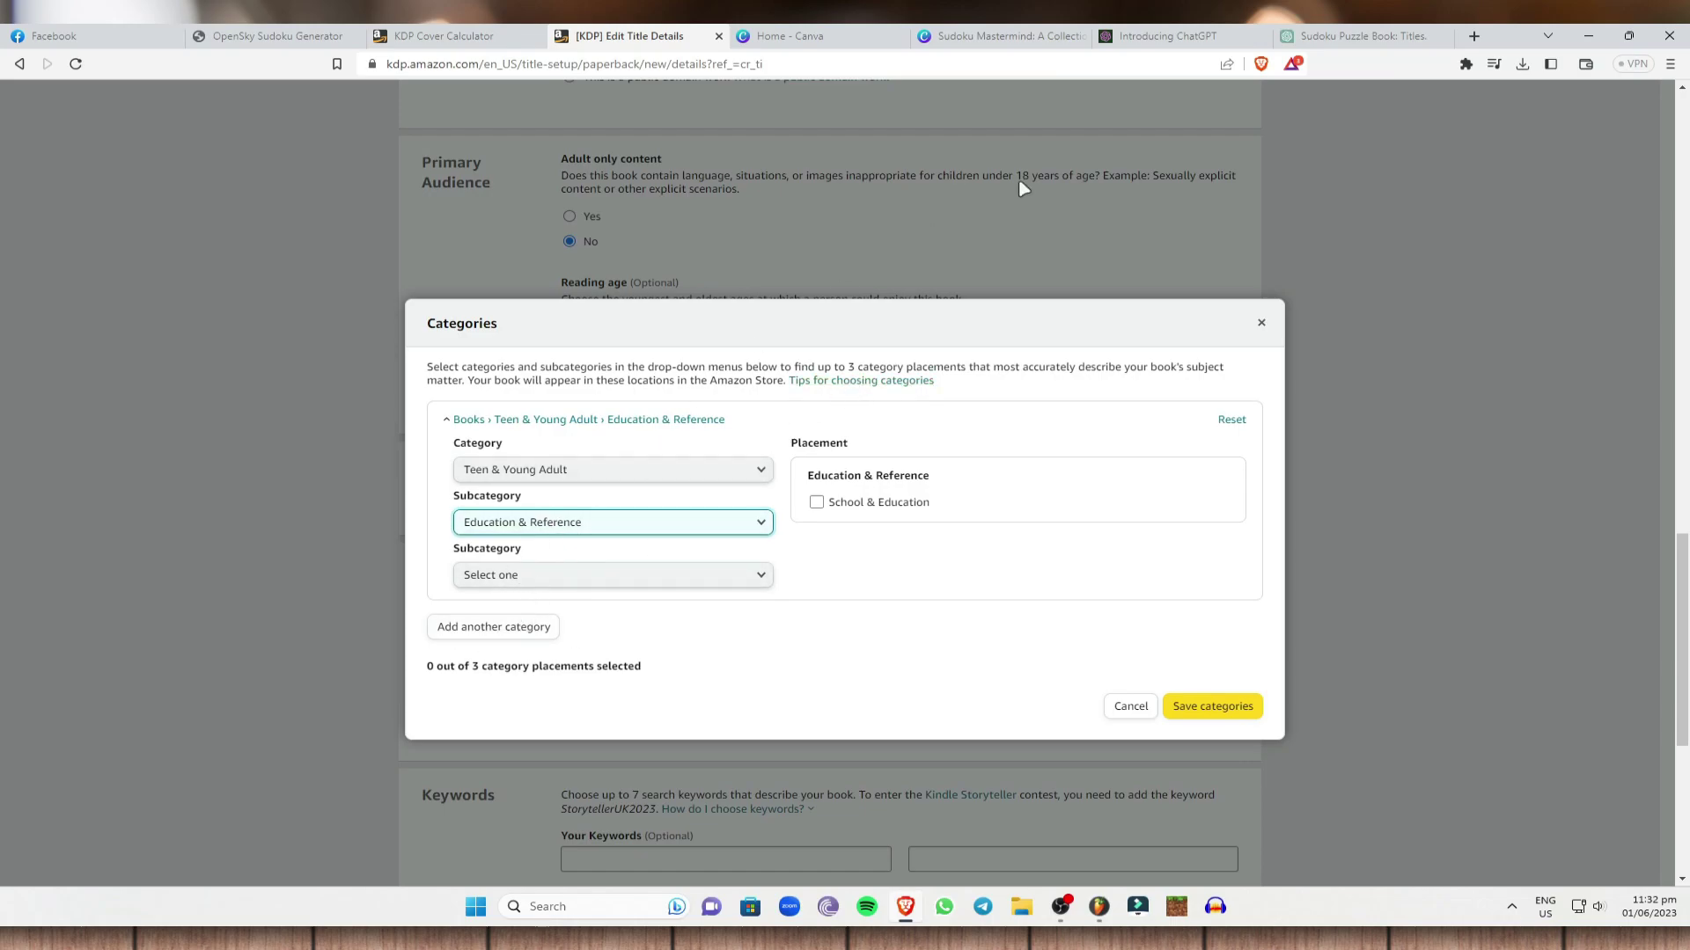
click(1245, 706)
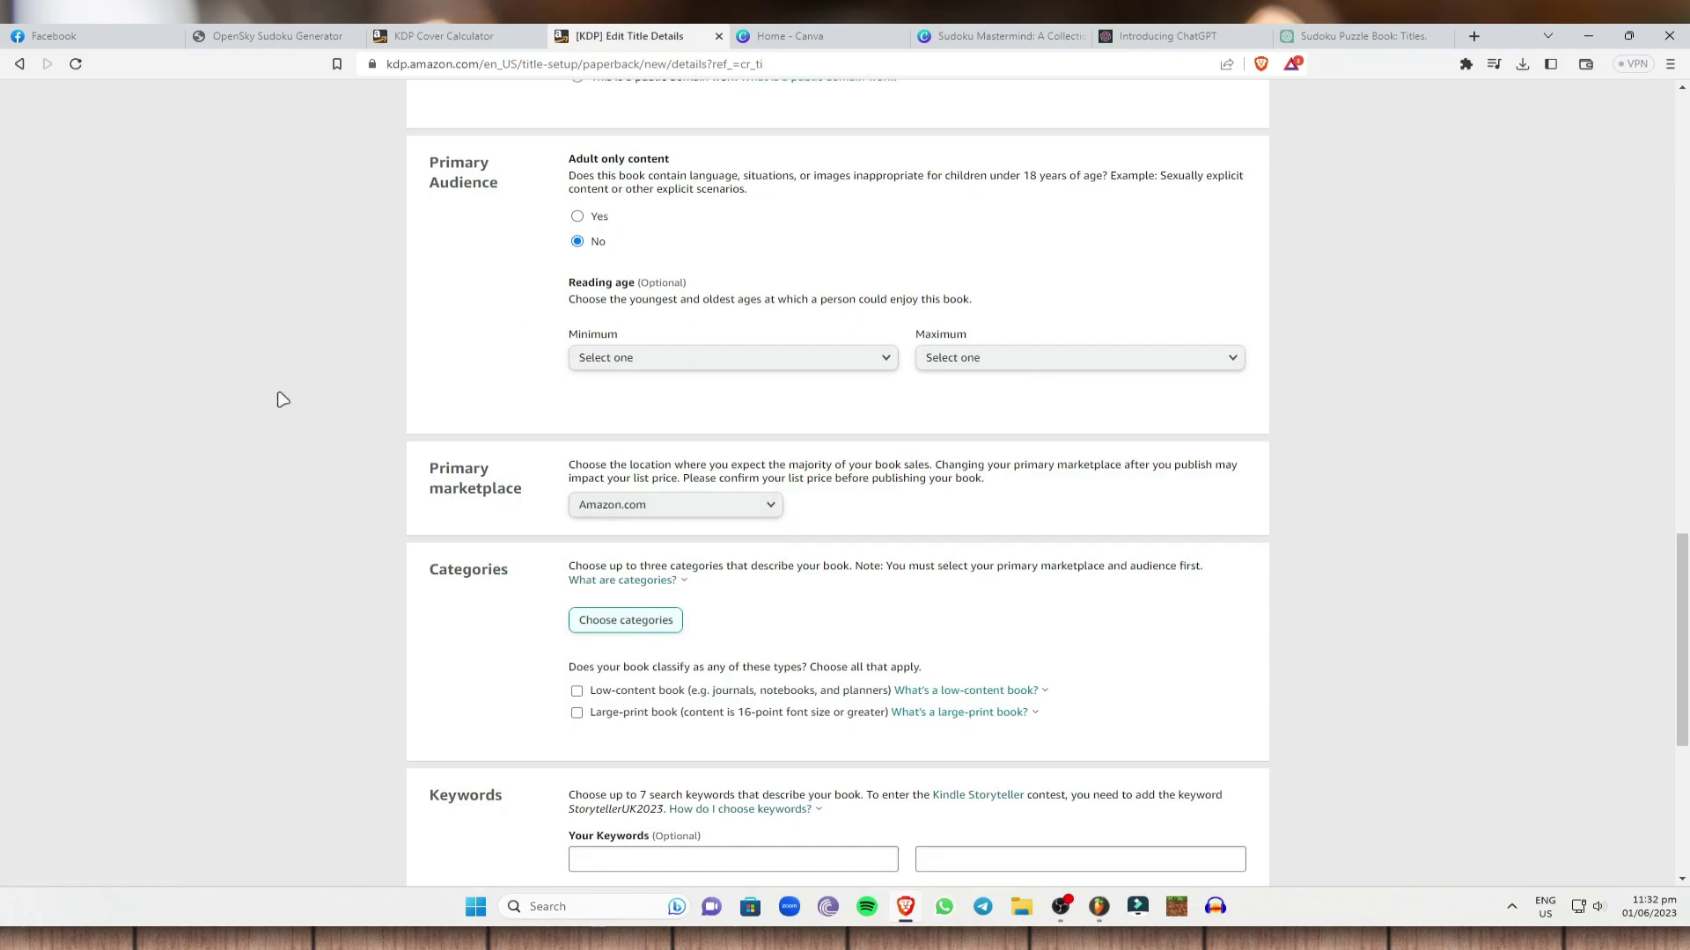
Step: Ask ChatGPT "give me 7 keywords about a sudoku puzzle book"
scroll(778, 573, down, 4)
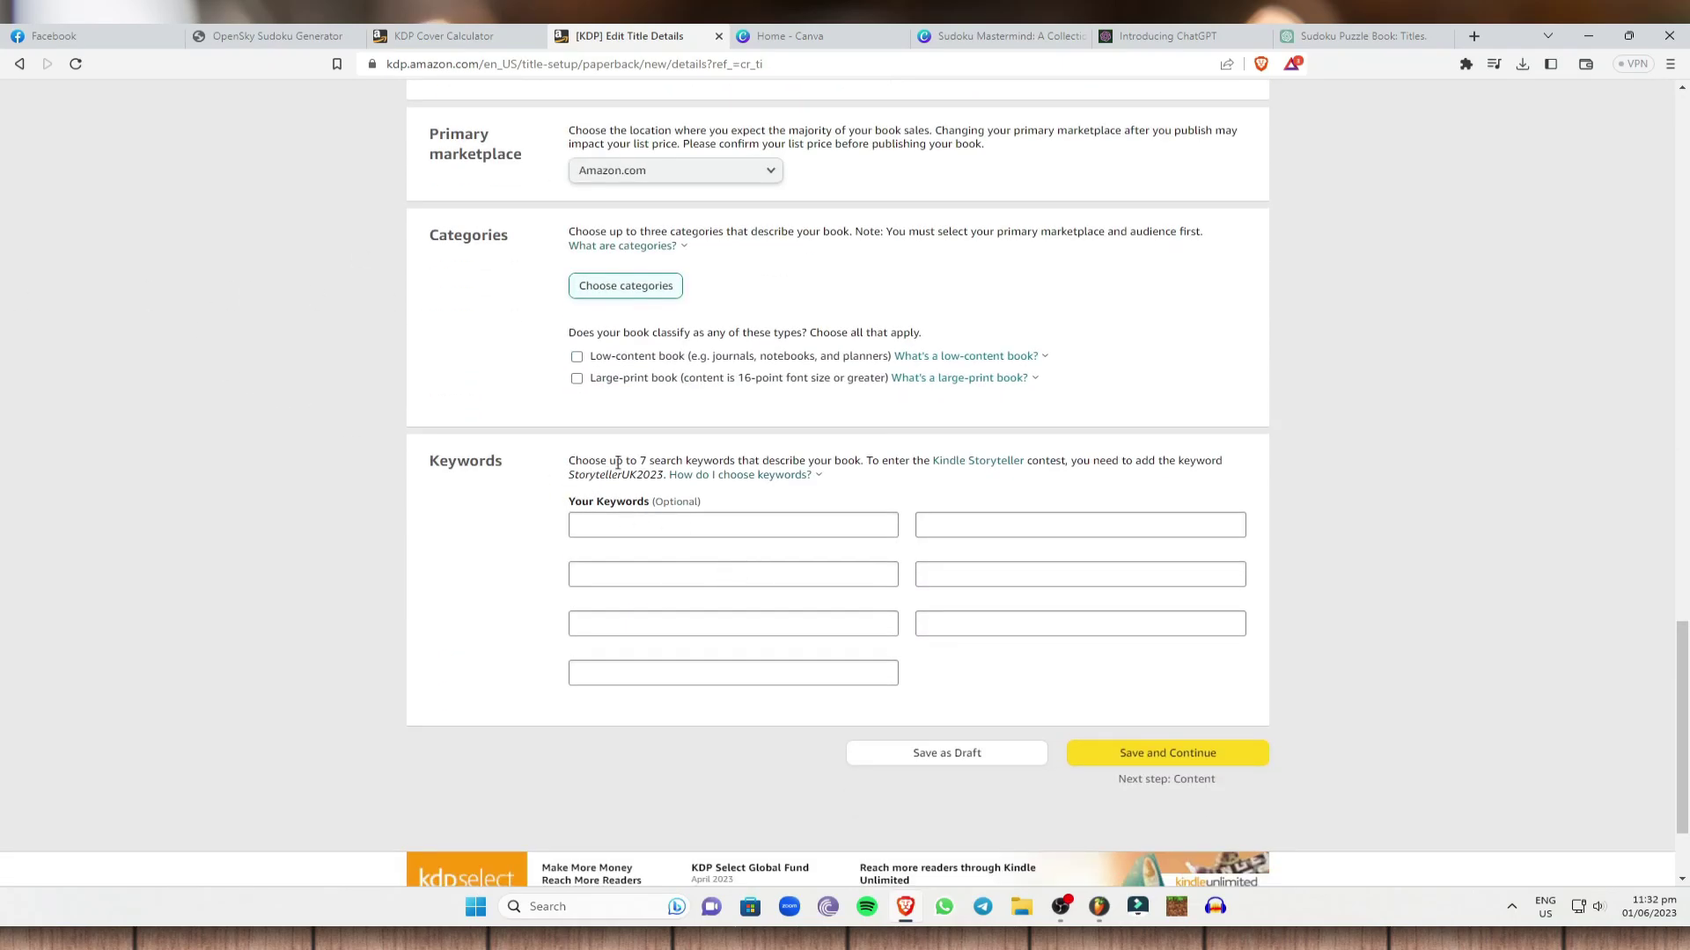
click(1358, 33)
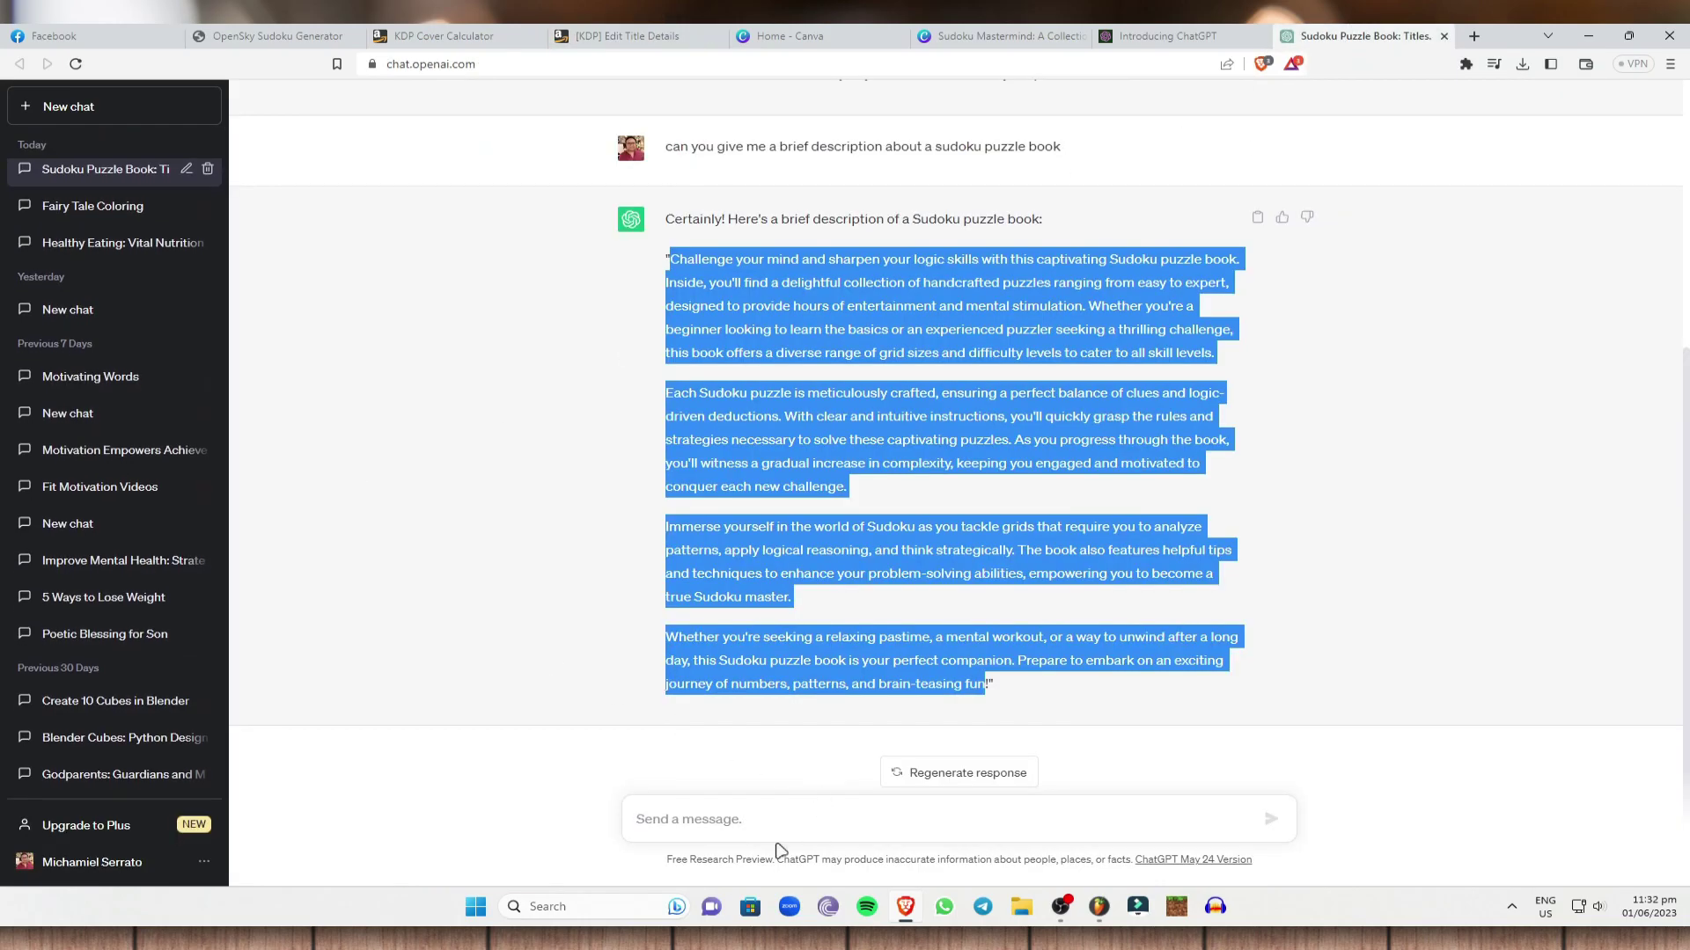
click(768, 826)
text(give me 7 keywords about a sudoku puzzle book)
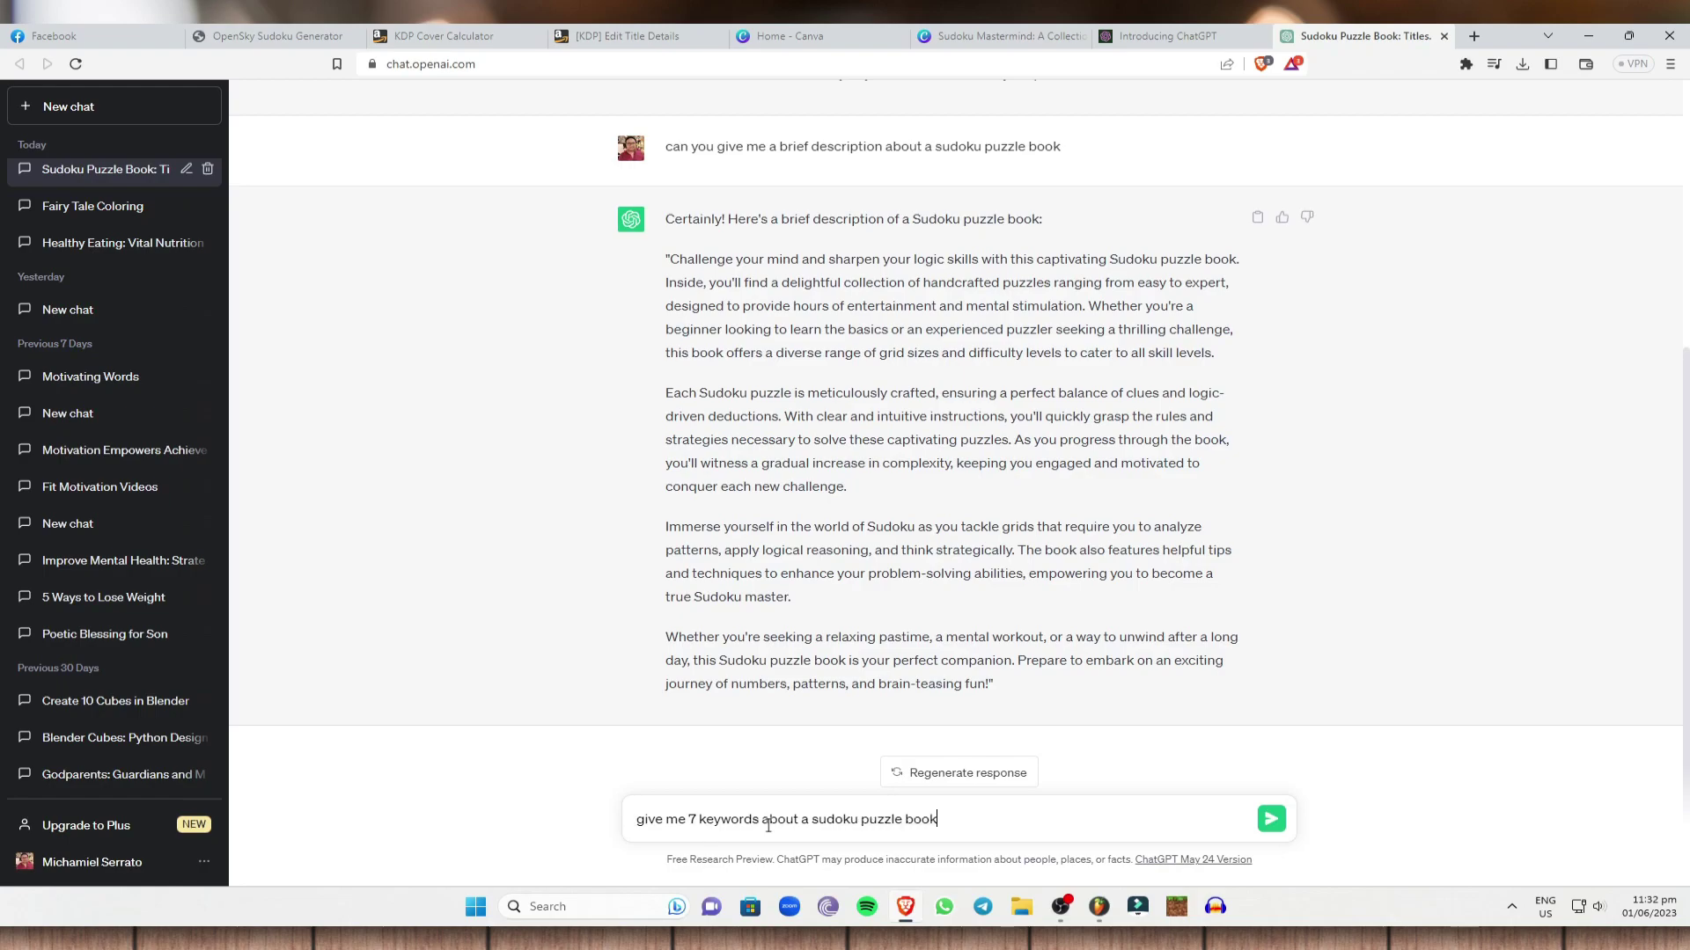
key(Return)
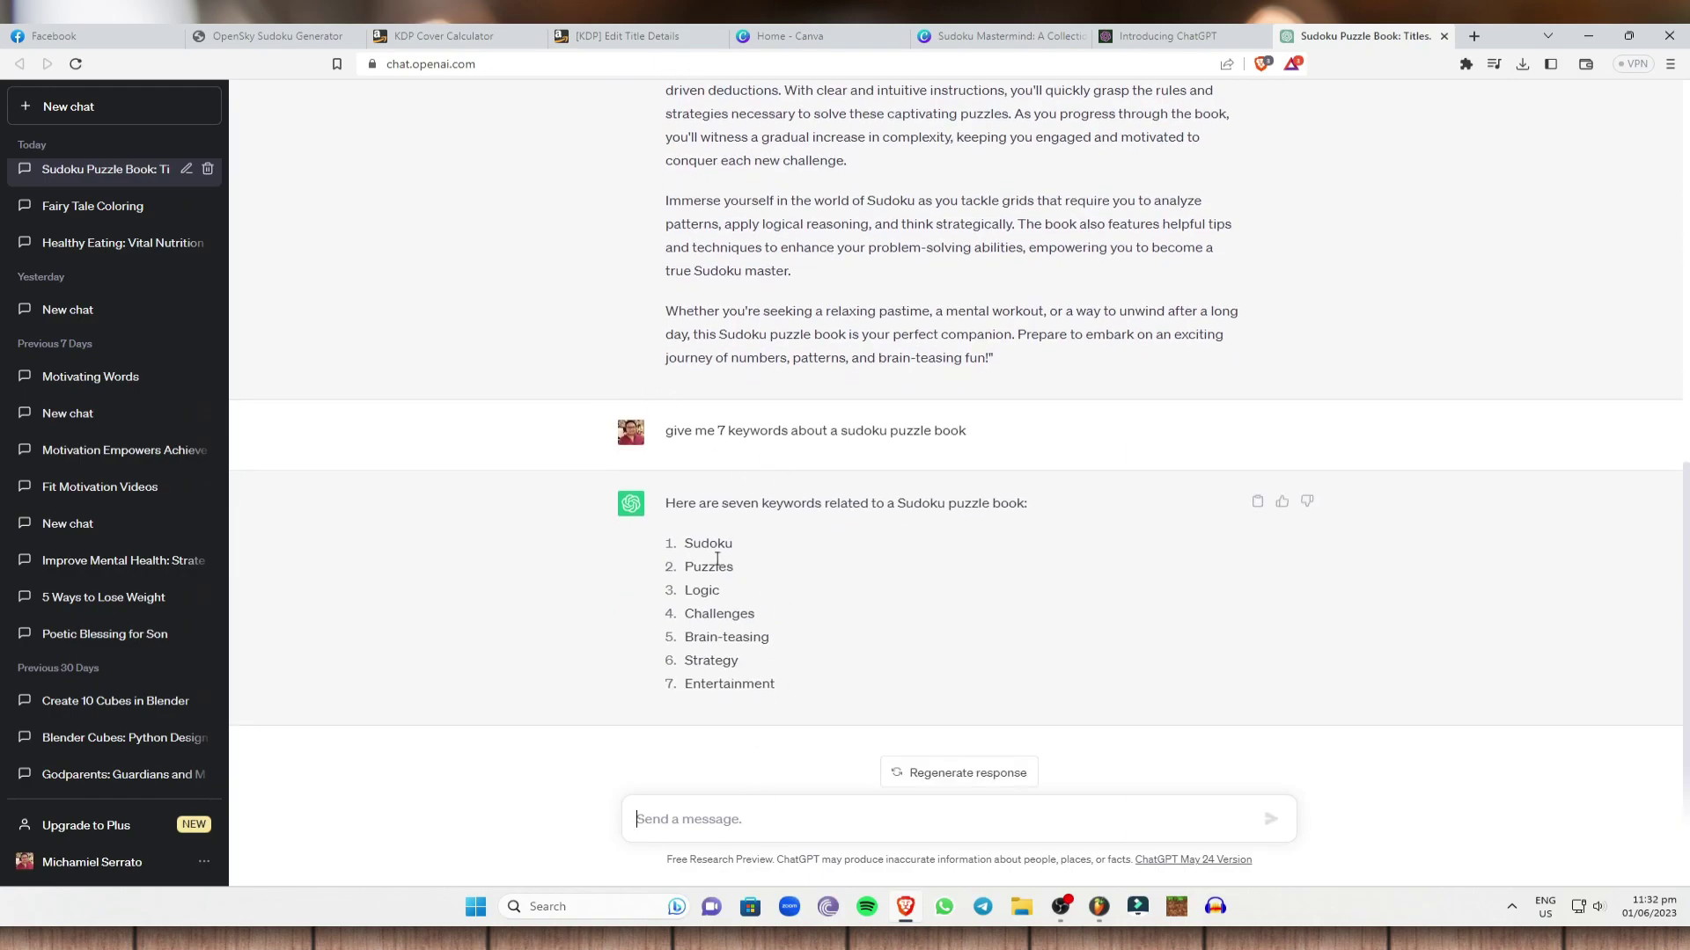
Step: Copy the keyword "Sudoku" from ChatGPT's list into the first keyword field on KDP
drag(687, 546, 756, 547)
right_click(757, 545)
click(785, 552)
click(651, 35)
click(716, 528)
key(ctrl+v)
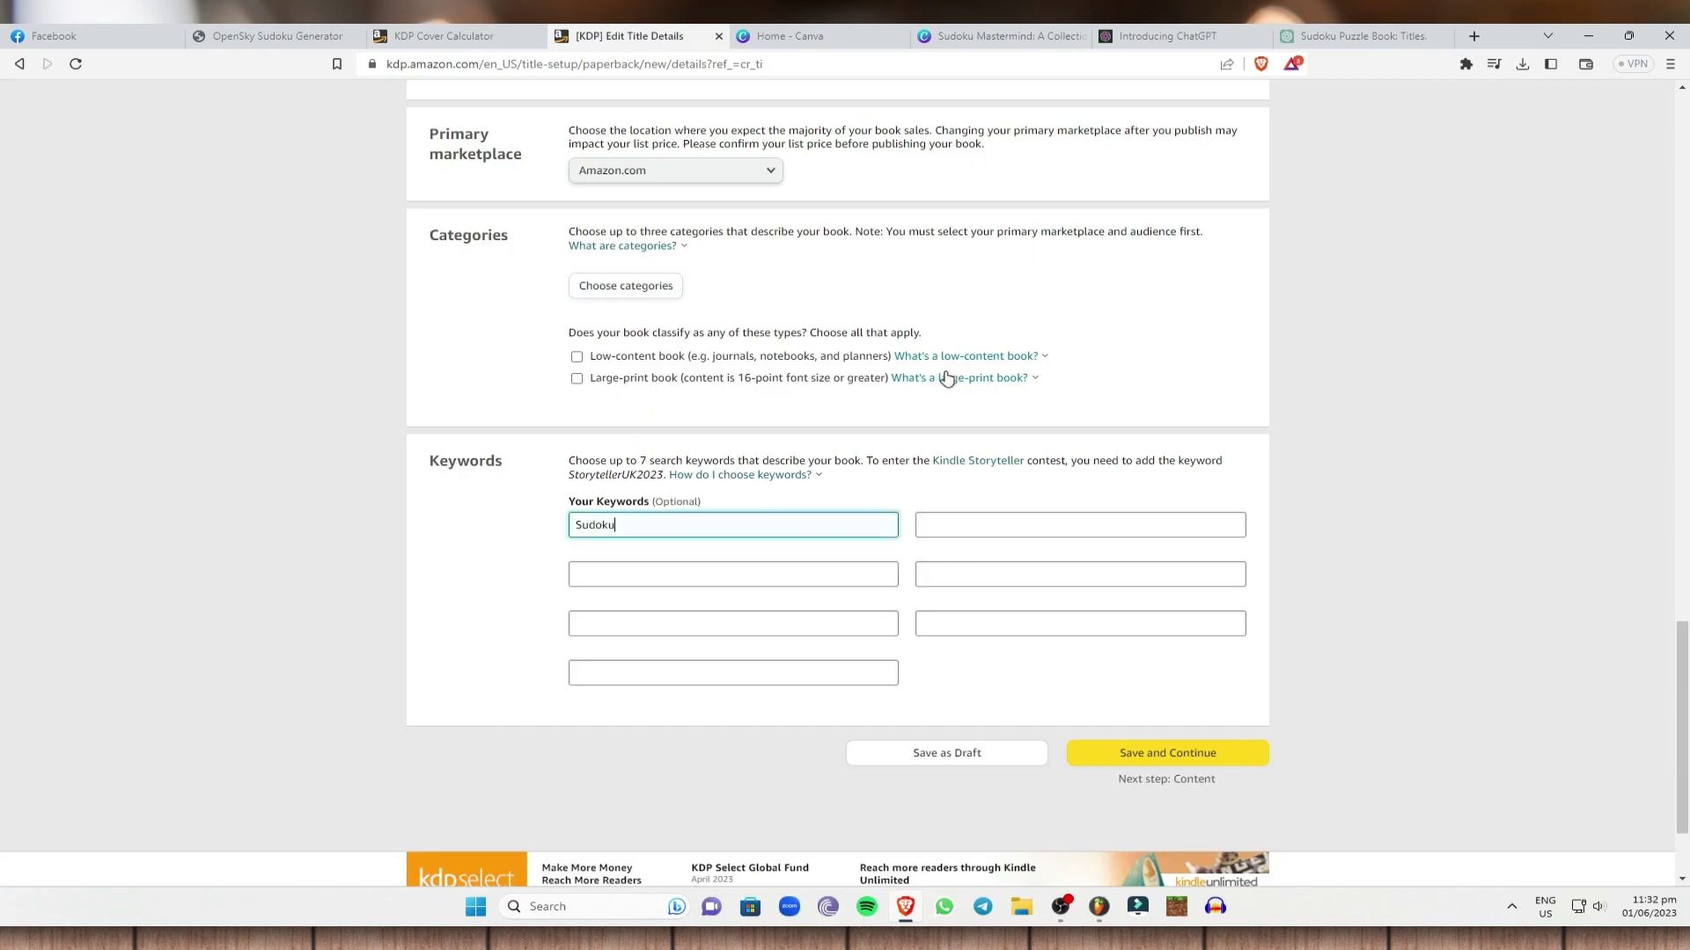
Step: Copy the keyword "Puzzles" from ChatGPT's list into the keyword field below "Sudoku" on KDP
click(1312, 35)
drag(779, 564, 673, 569)
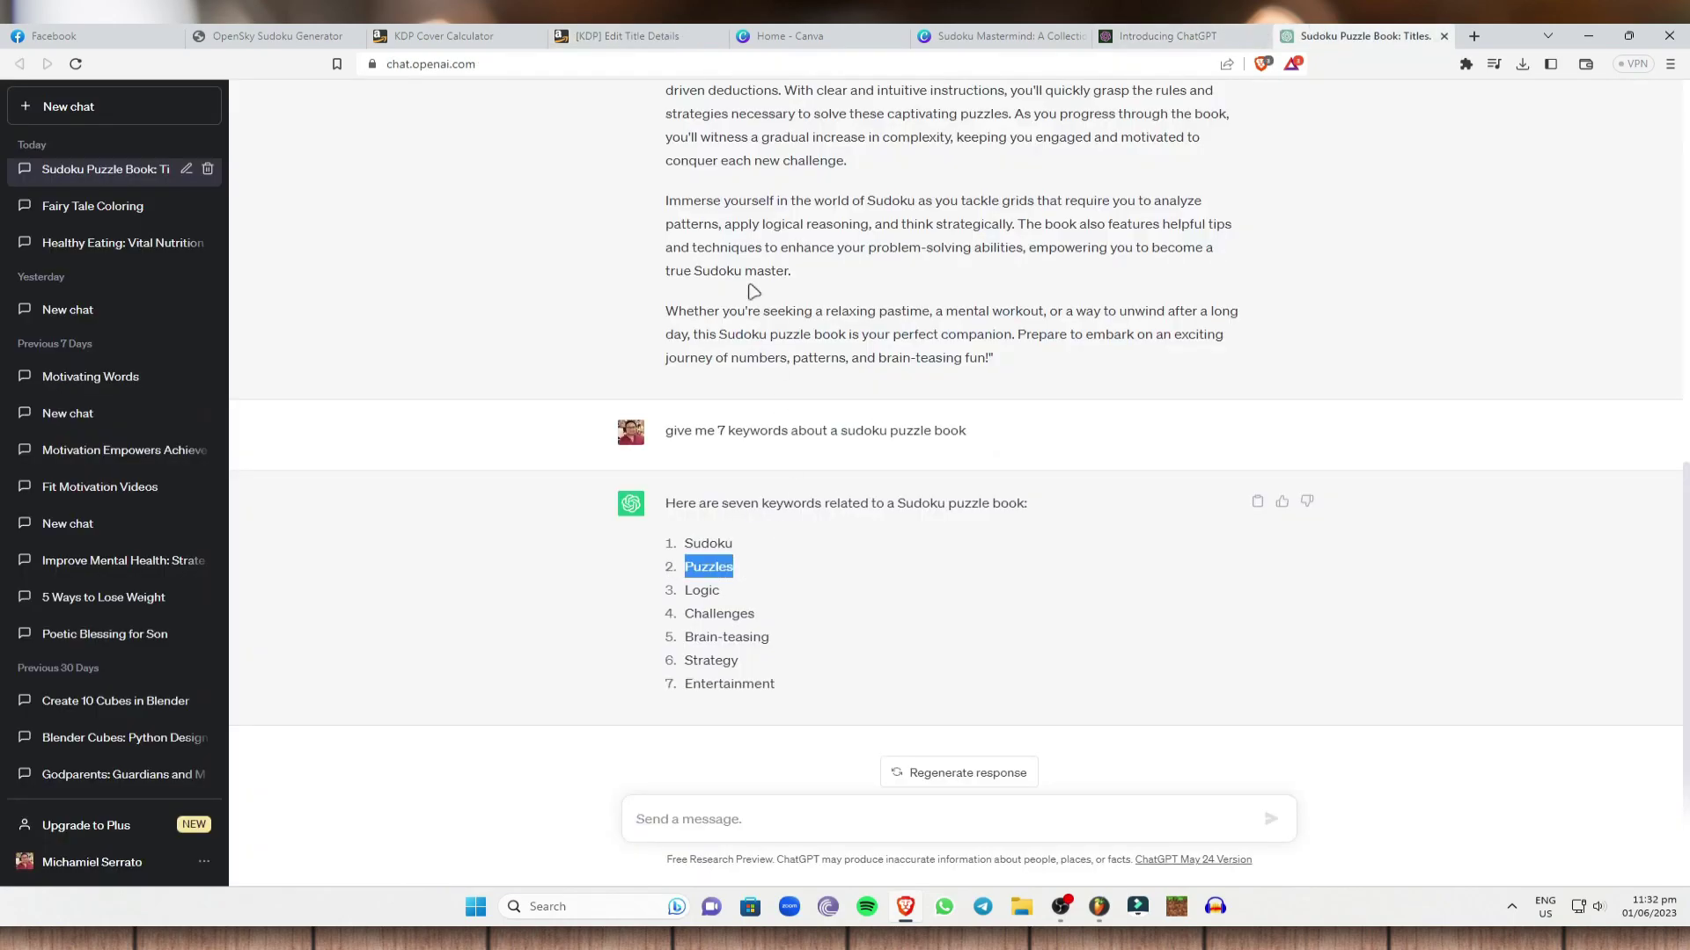
key(ctrl+c)
click(634, 33)
click(698, 573)
key(ctrl+v)
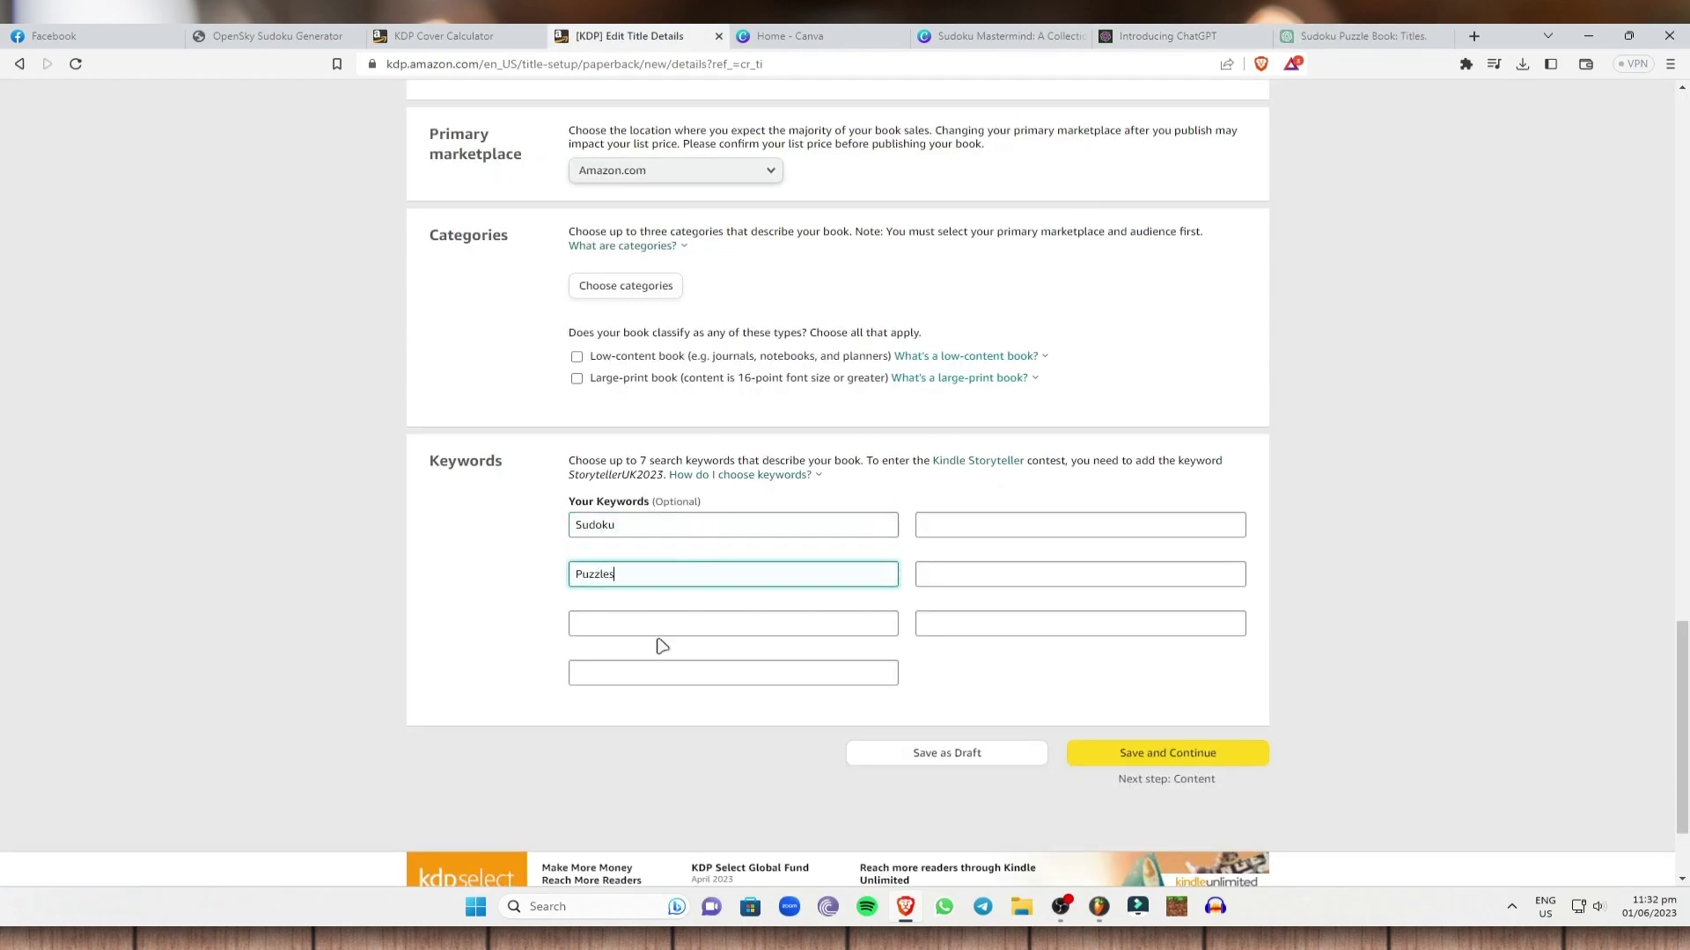
Step: Copy the keyword "Logic" from ChatGPT's list into the keyword field below "Puzzles" on KDP
click(1317, 33)
drag(730, 595, 679, 599)
key(ctrl+c)
click(692, 36)
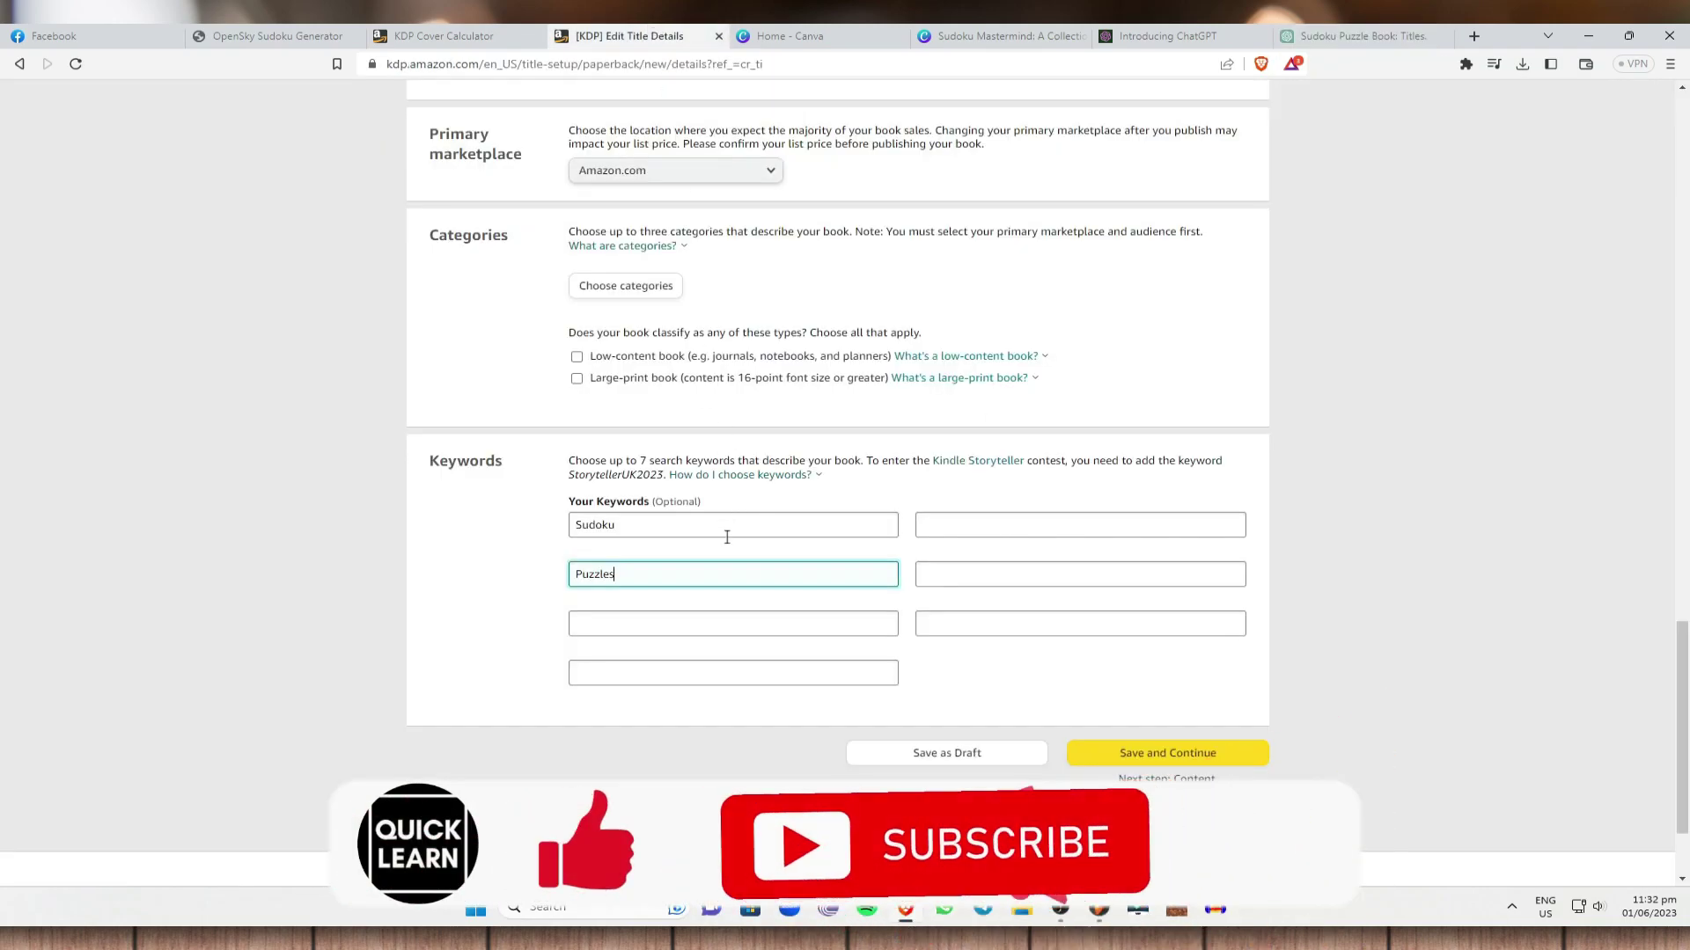
key(Tab)
key(ctrl+v)
Step: Copy the keyword "Challenges" from ChatGPT's list into the keyword field below "Logic" on KDP
click(1364, 36)
drag(754, 613, 686, 614)
key(ctrl+c)
click(634, 35)
key(Tab)
key(ctrl+v)
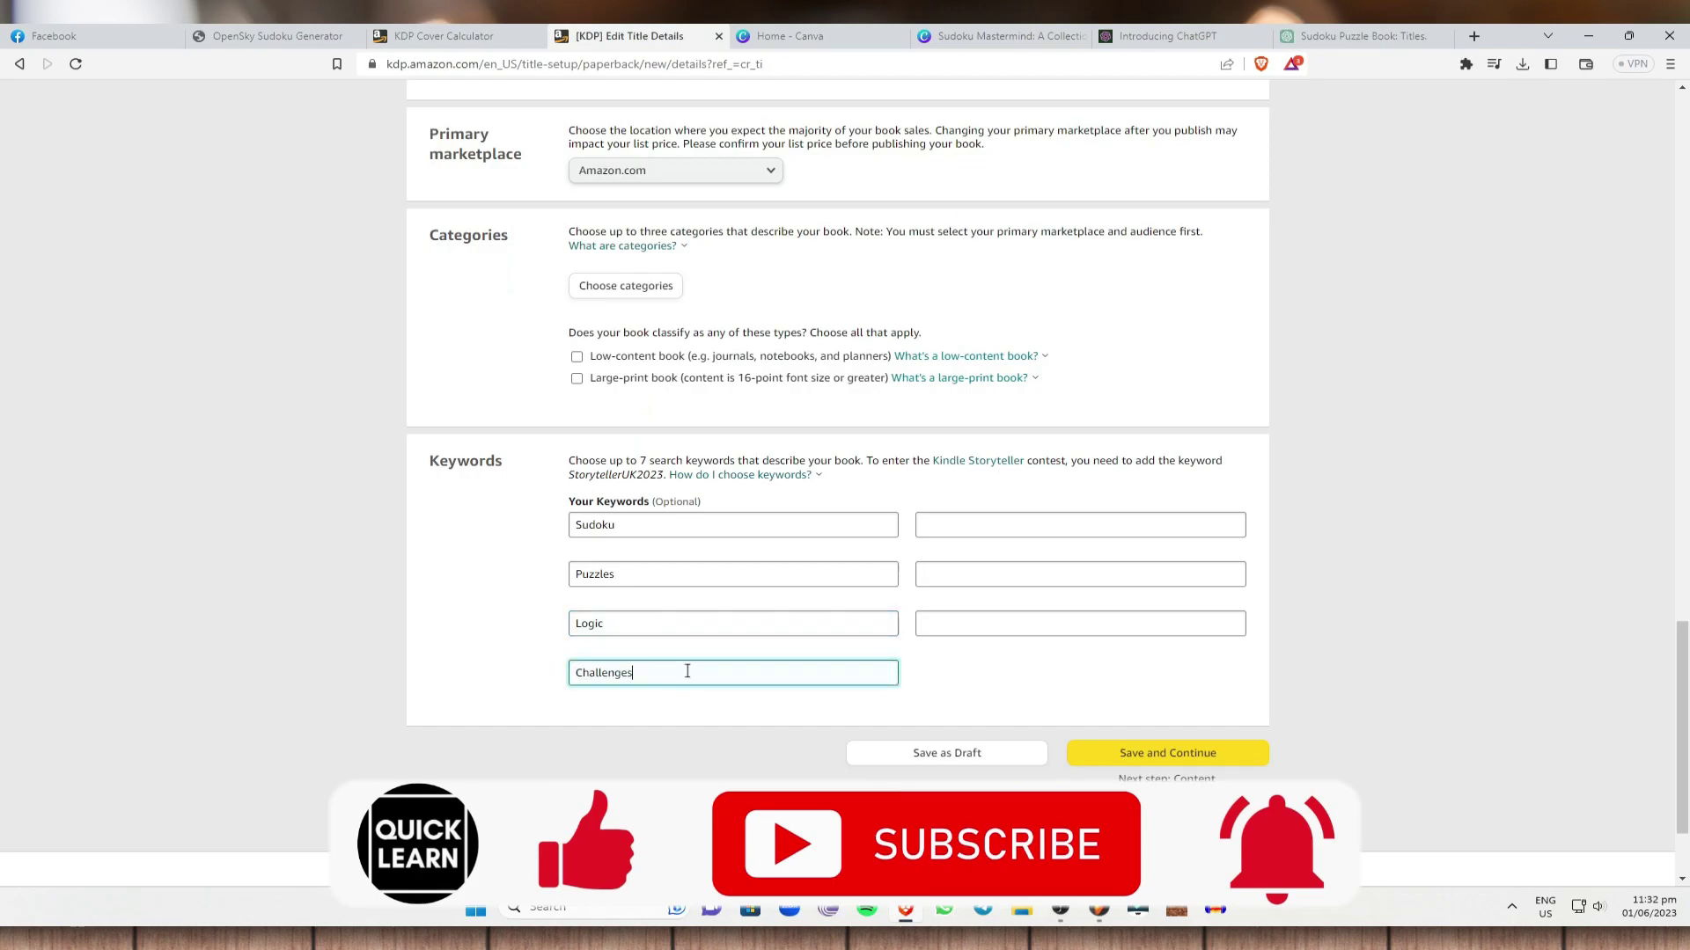
click(1408, 36)
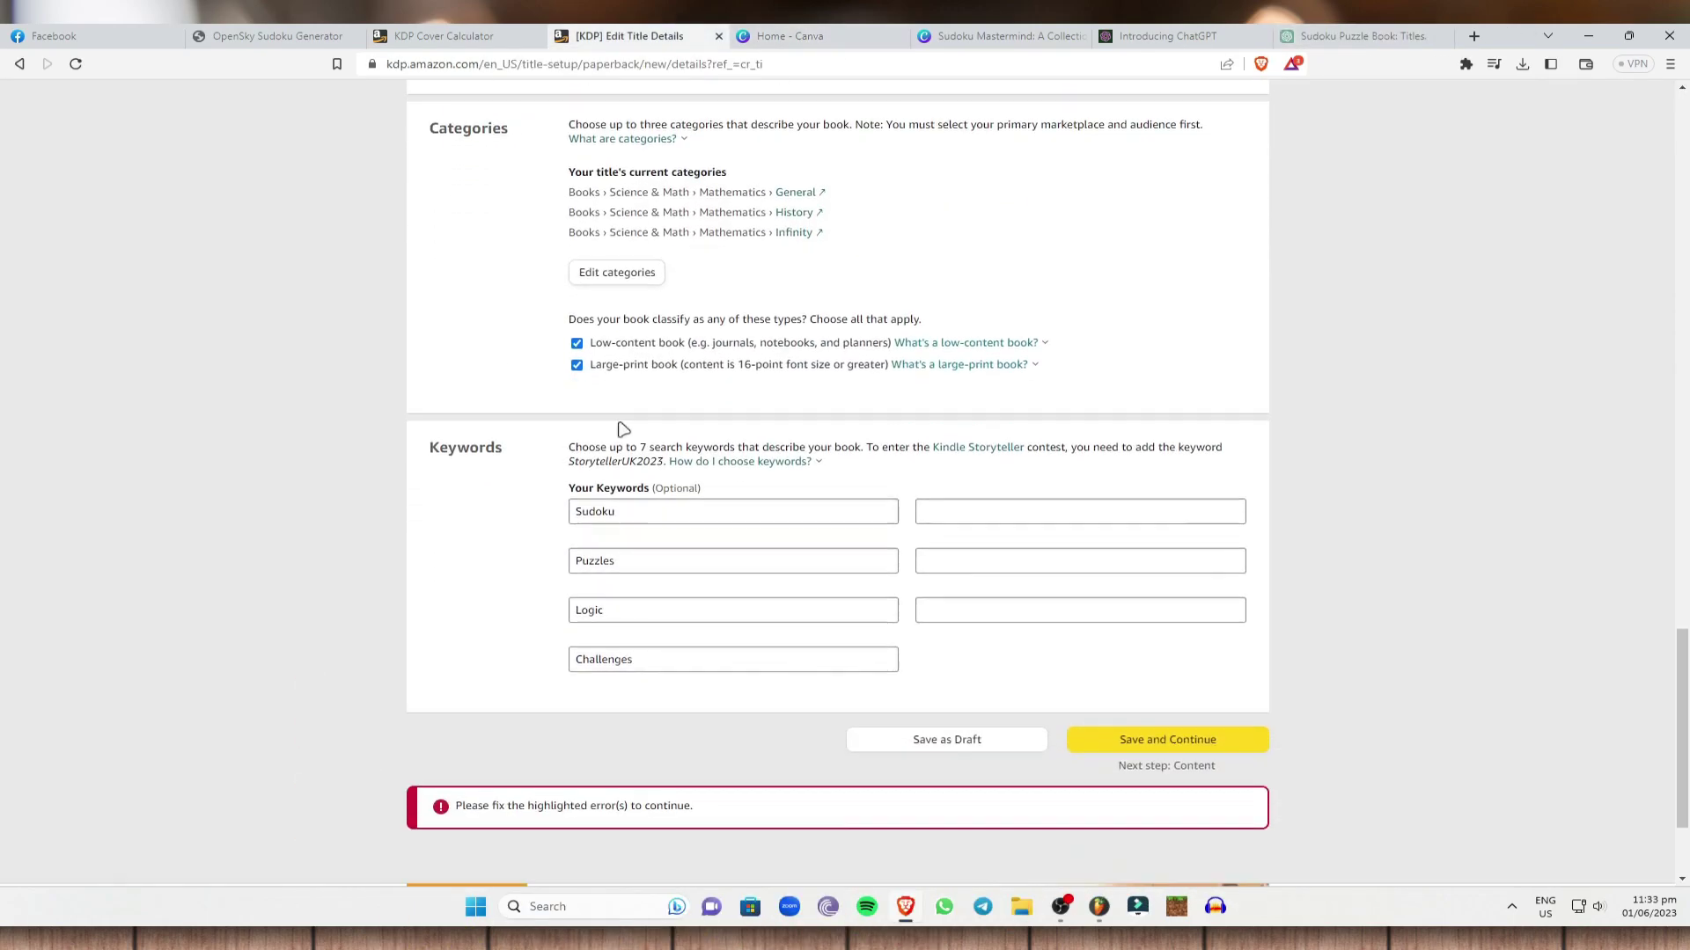
Step: Check the completed paperback details from top to bottom, save them and continue to the content stage
scroll(623, 429, up, 1)
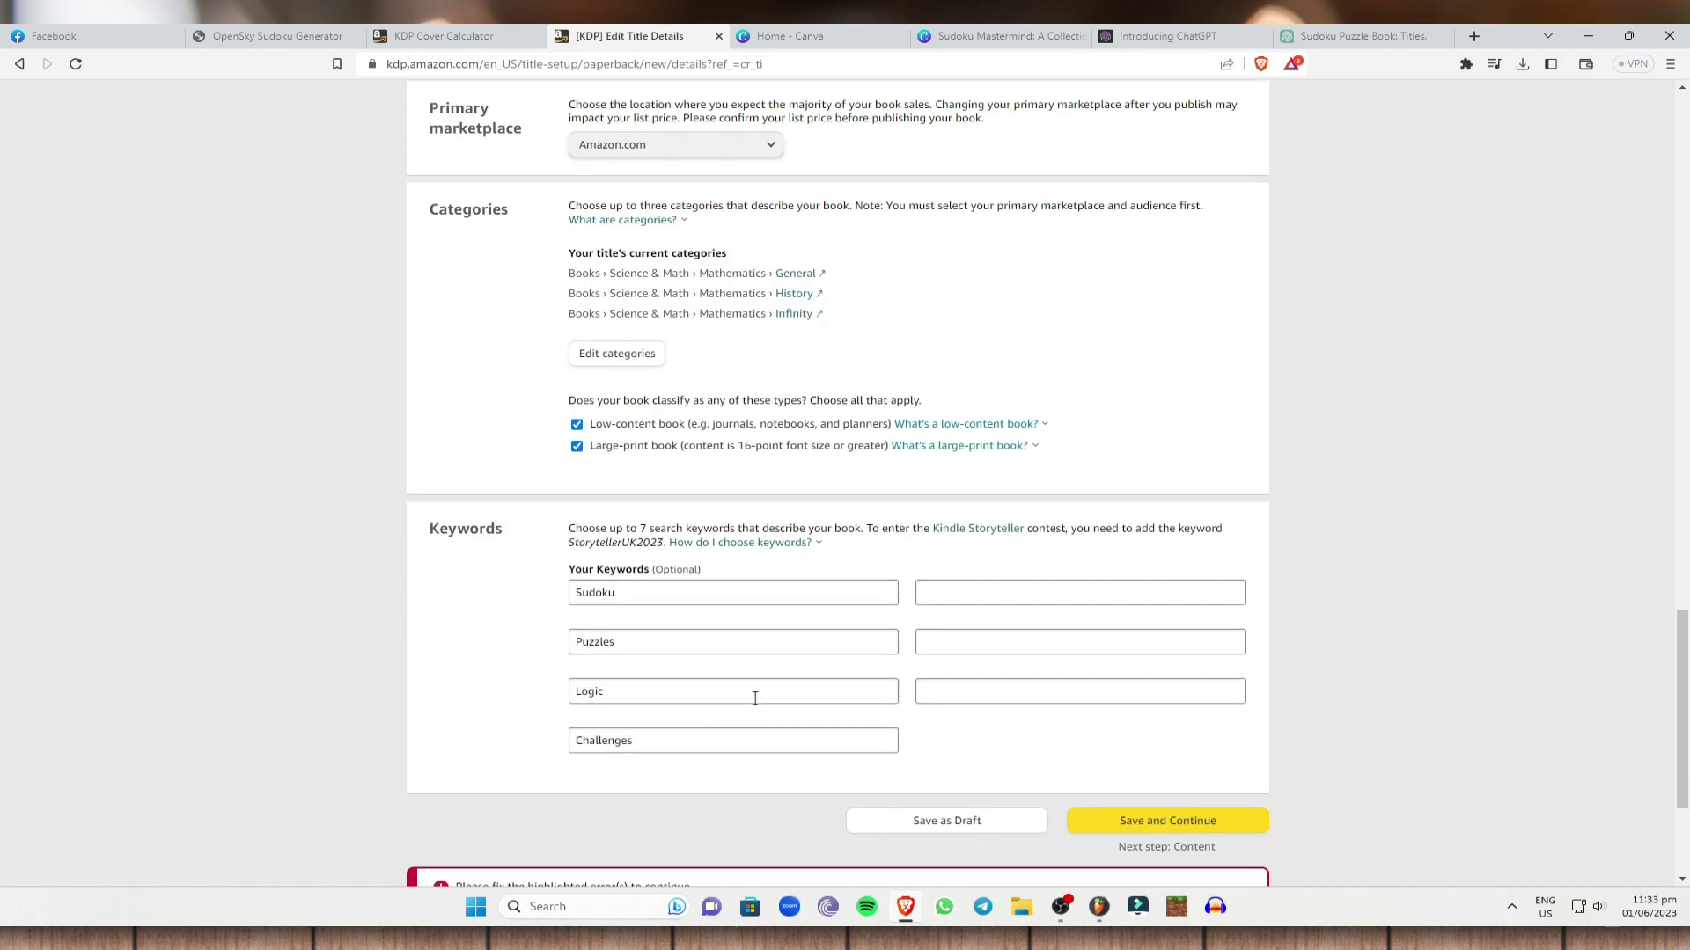
scroll(758, 697, up, 20)
scroll(683, 588, up, 7)
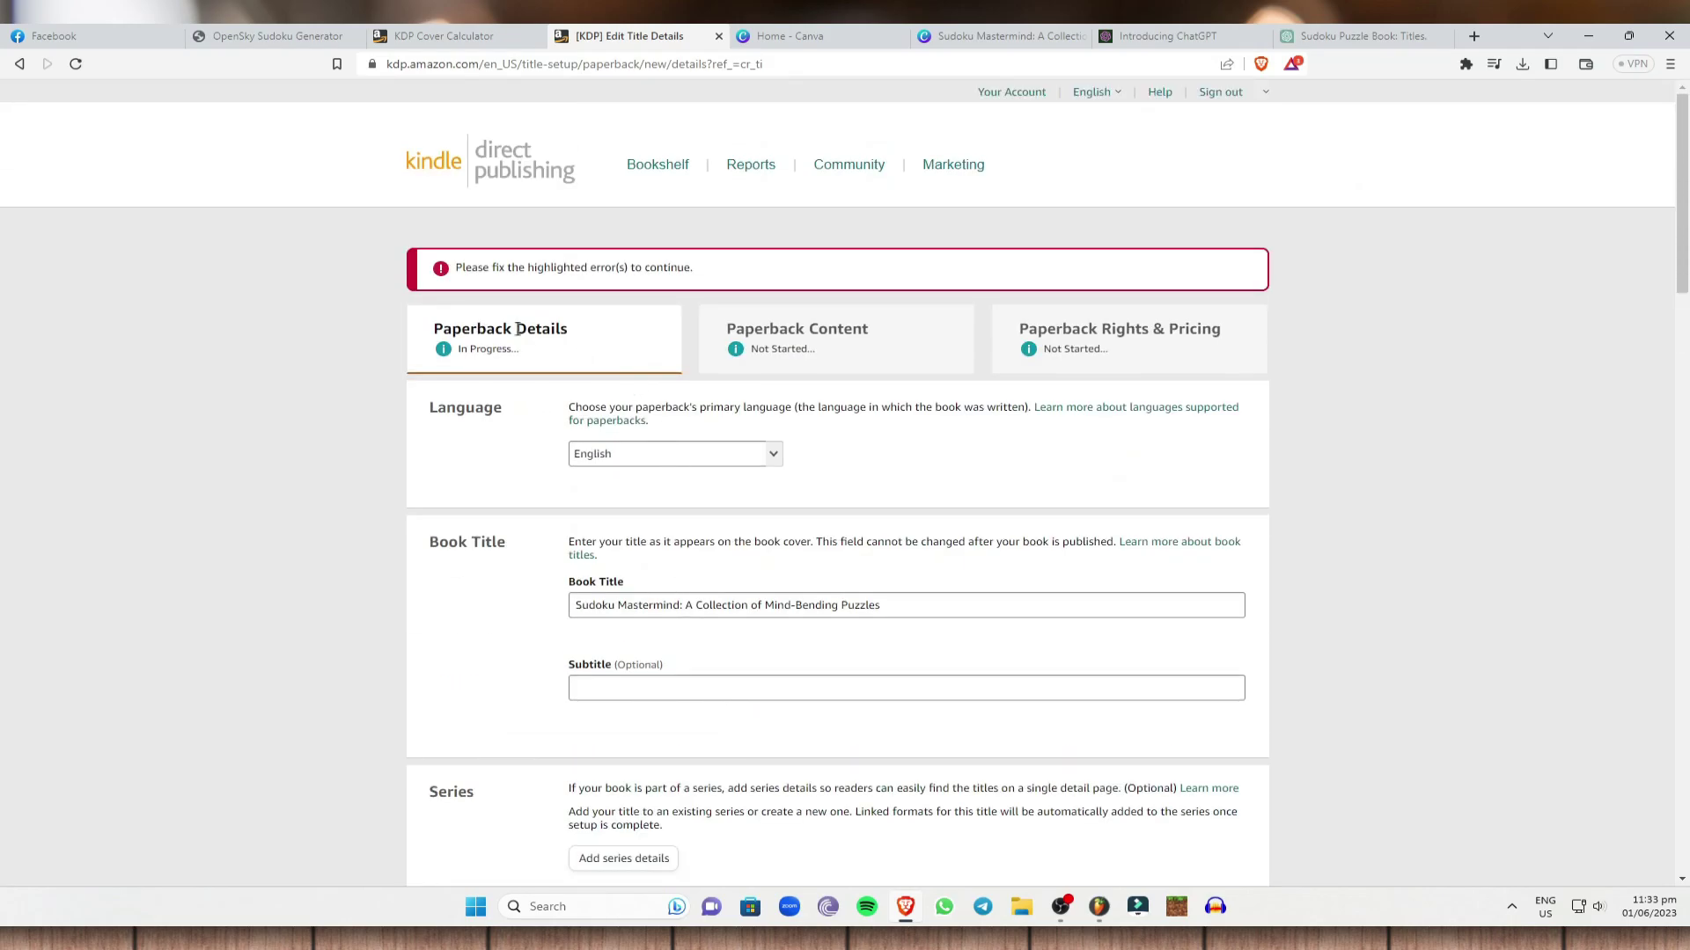
drag(1684, 204, 1683, 754)
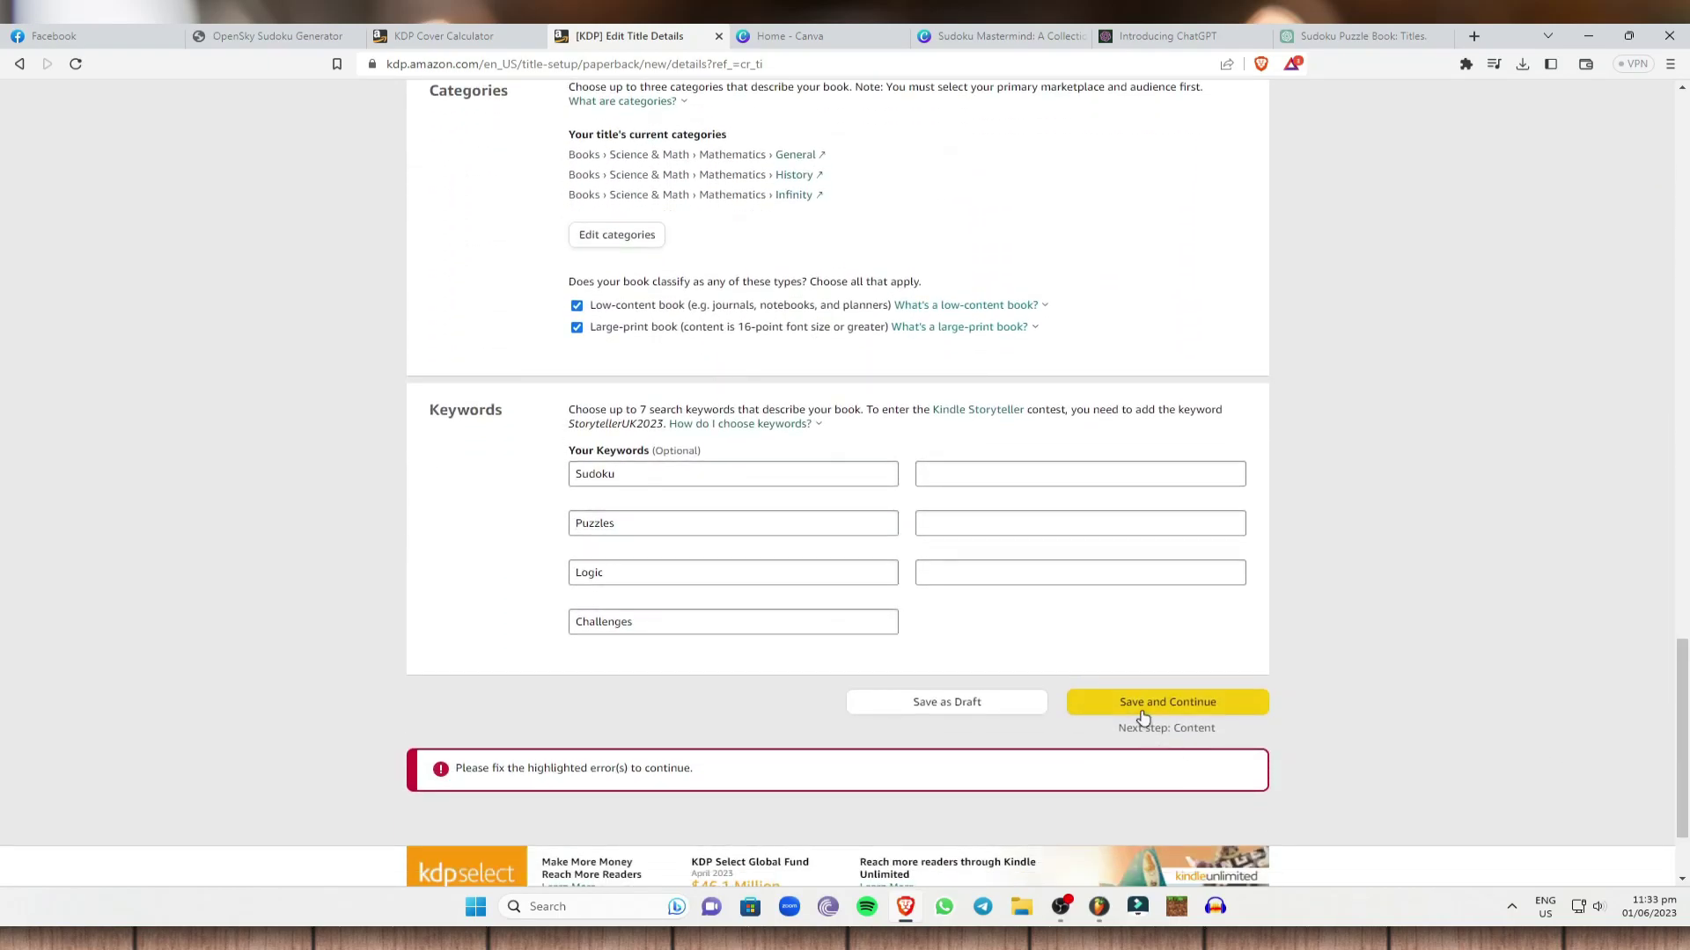
click(1197, 702)
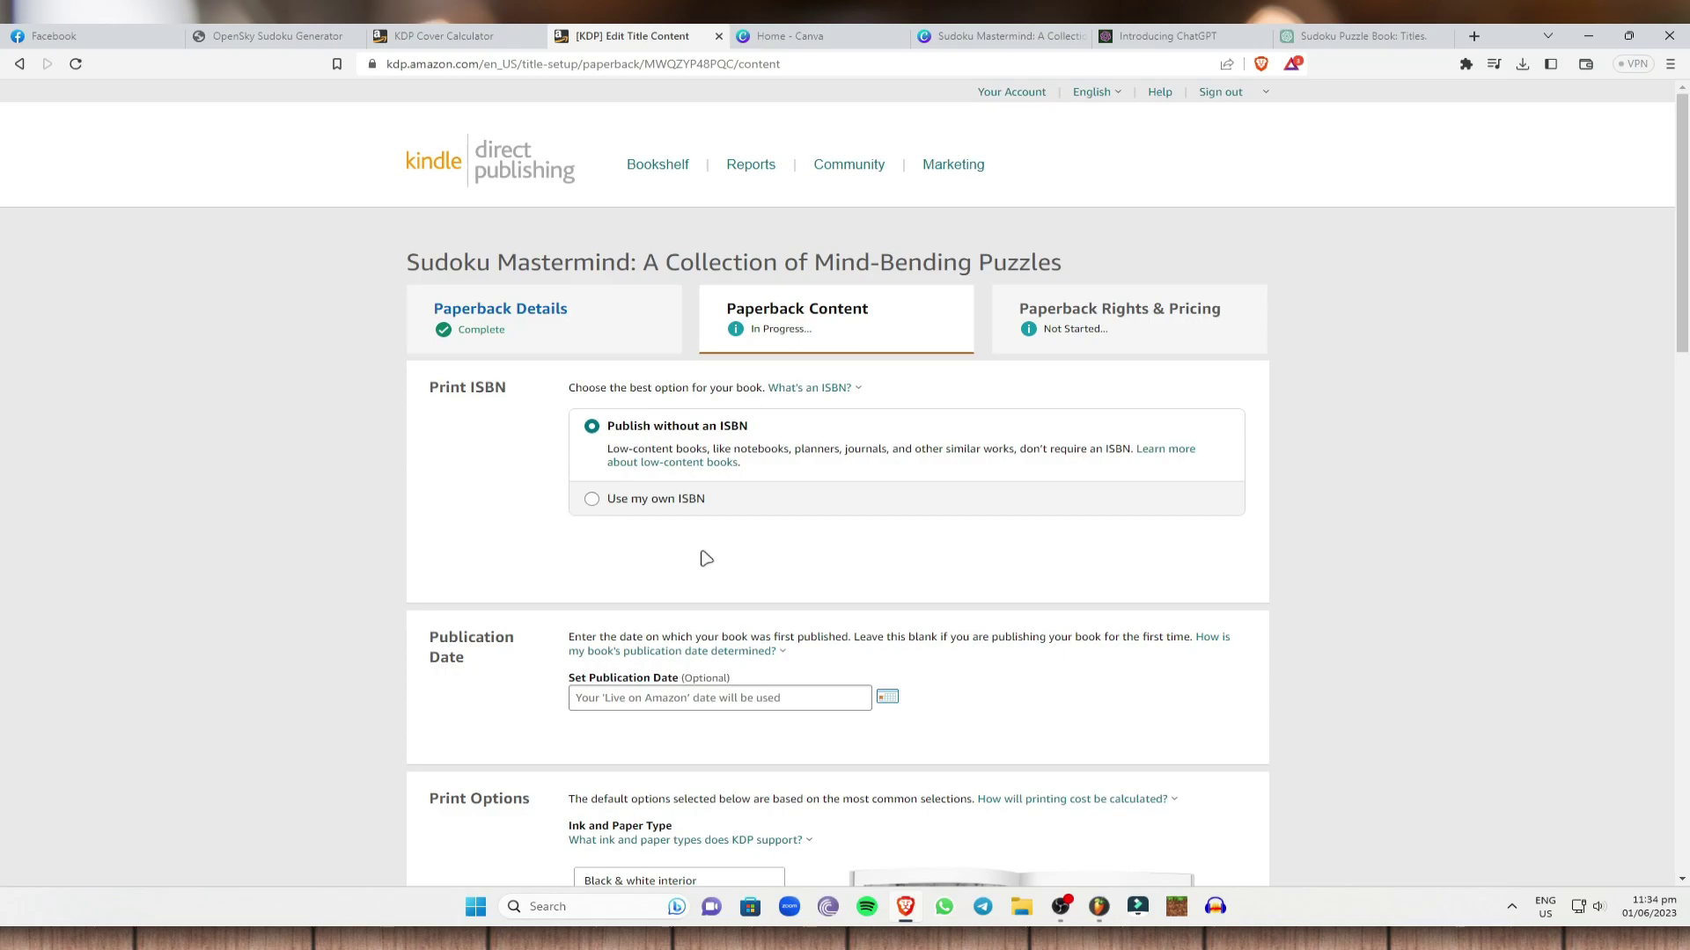
Step: Set the print ISBN option to use an own ISBN, leaving the ISBN and imprint fields empty
click(650, 500)
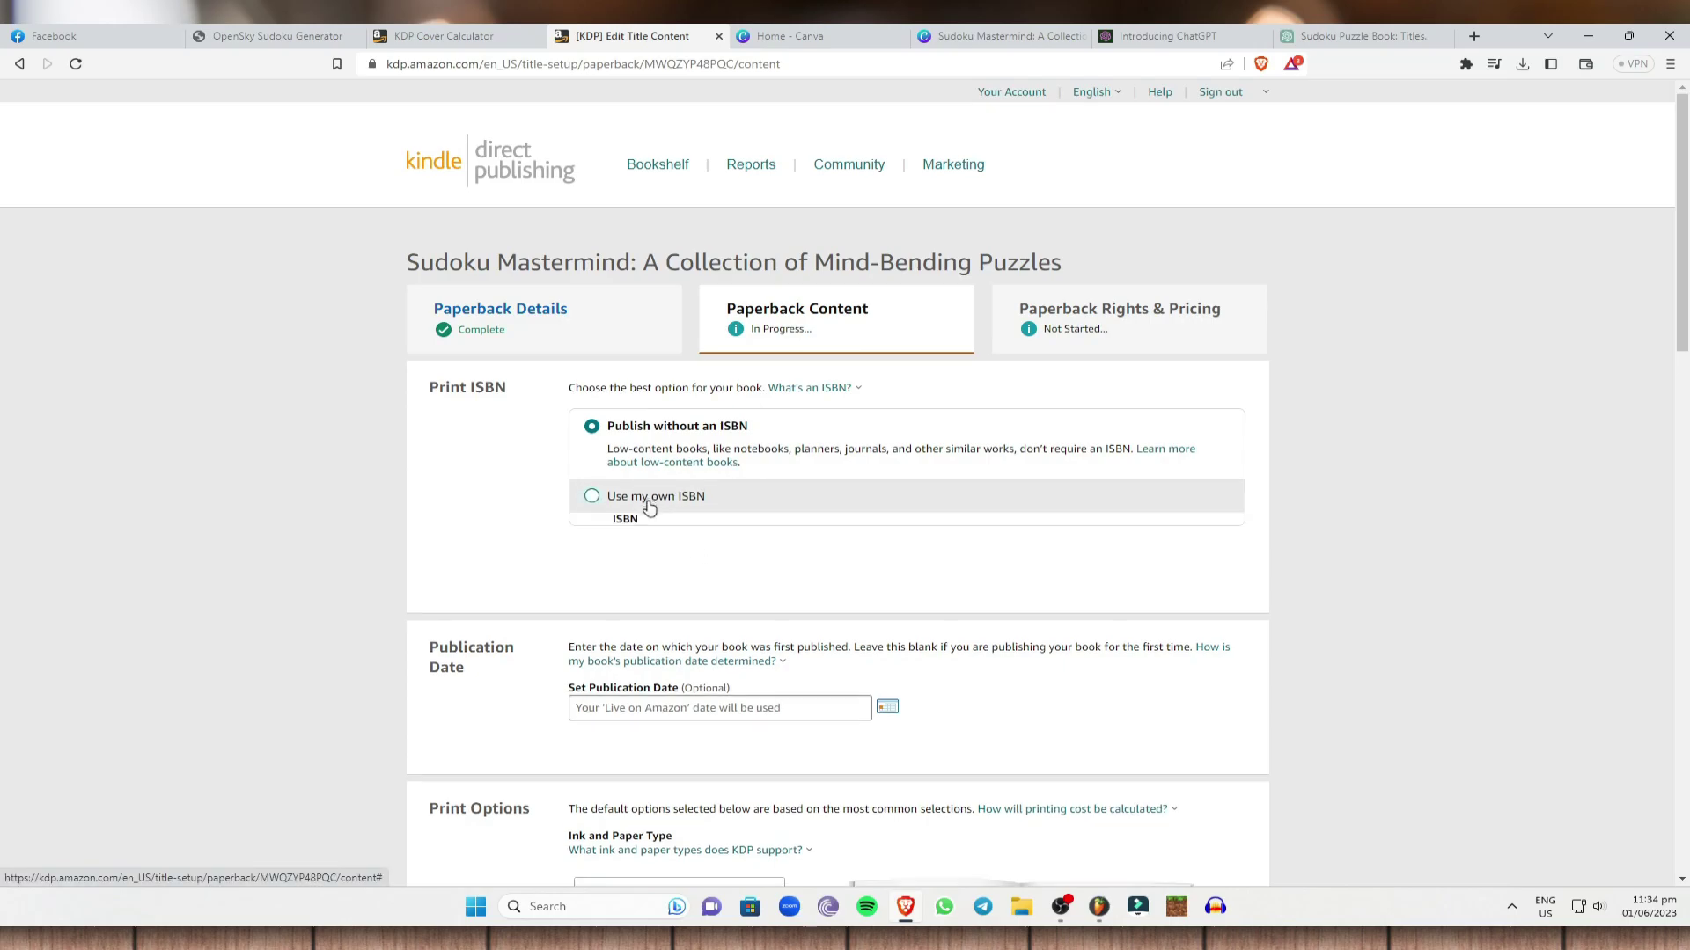
click(711, 510)
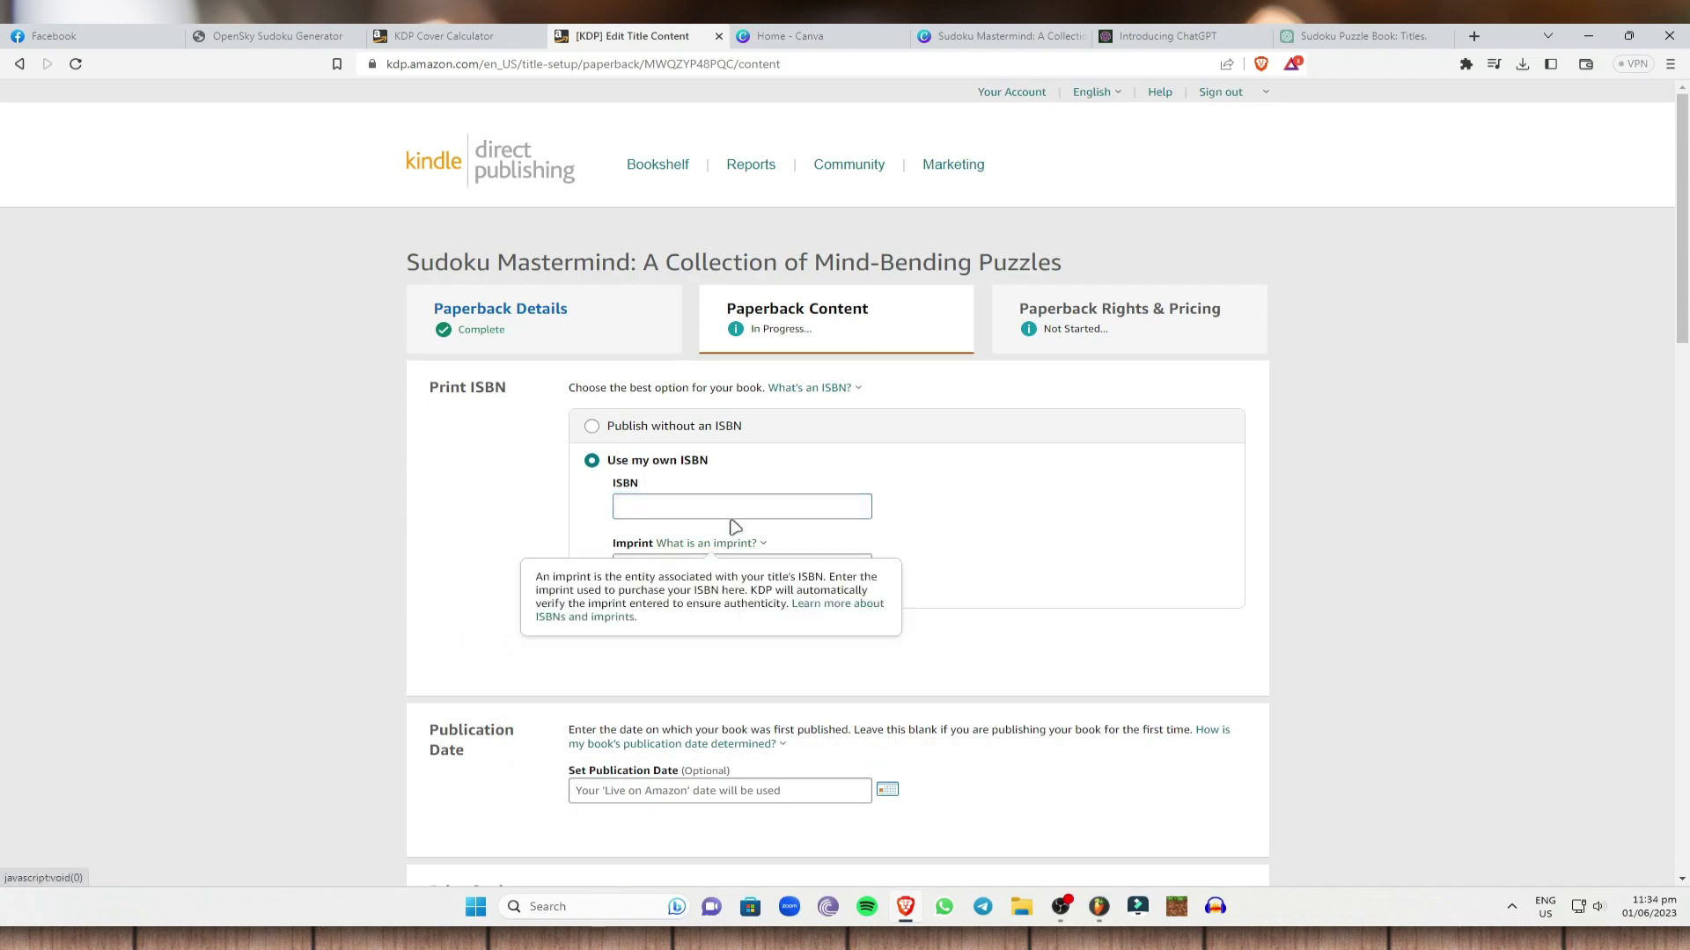
click(602, 426)
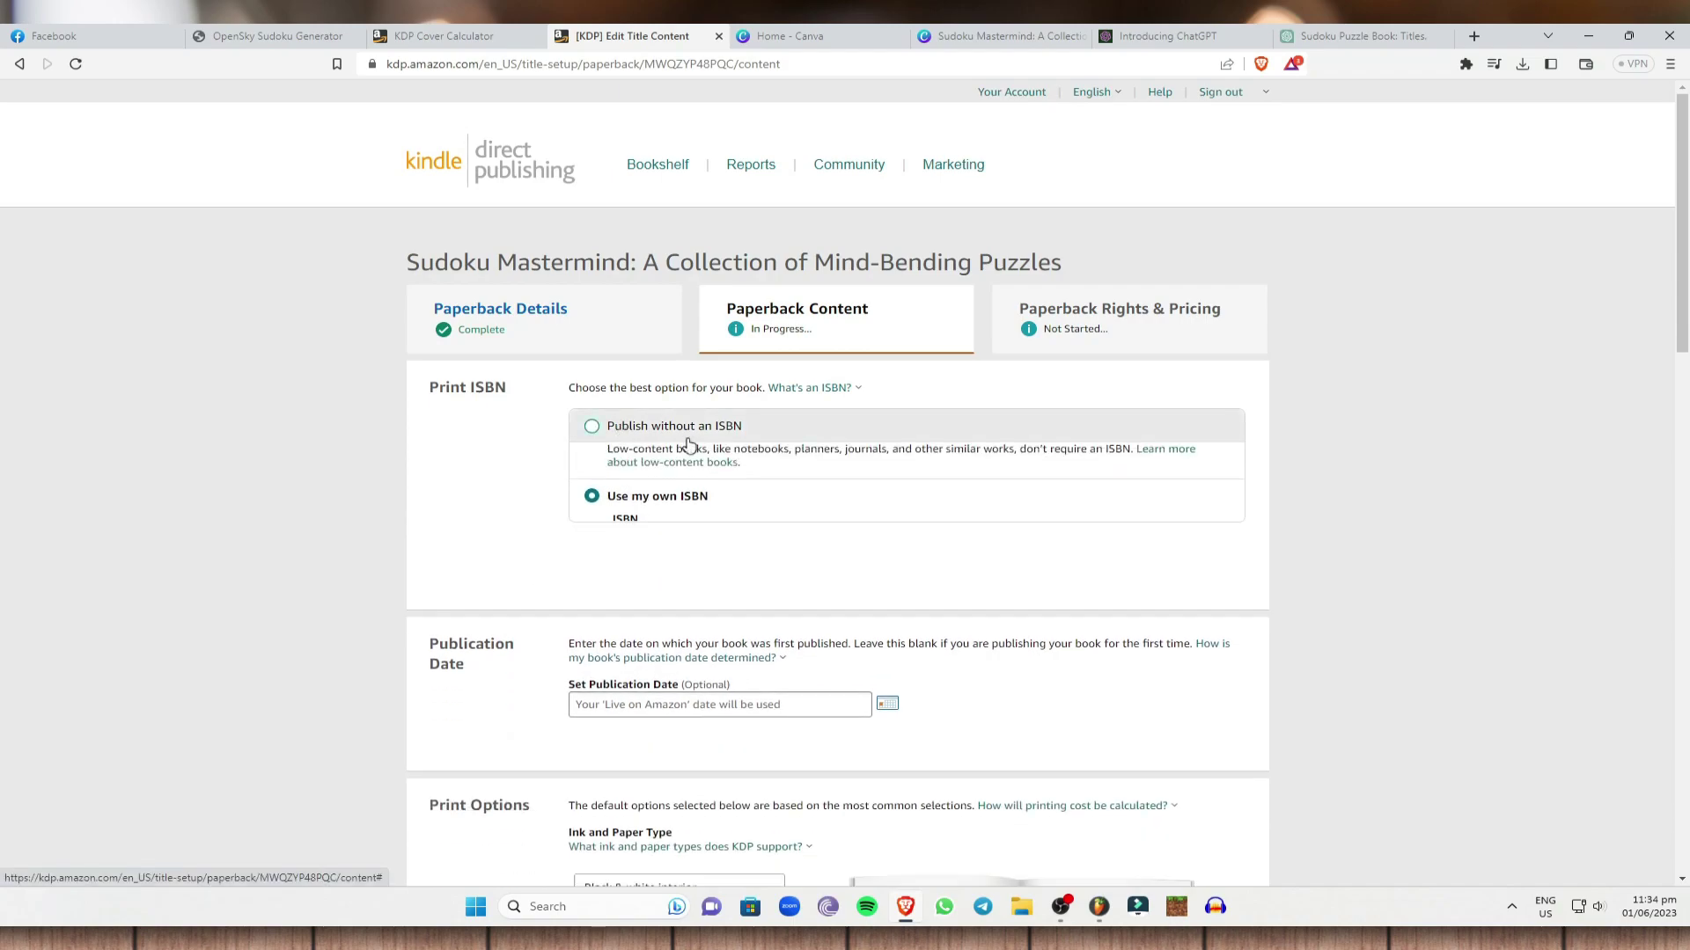
click(615, 498)
click(669, 506)
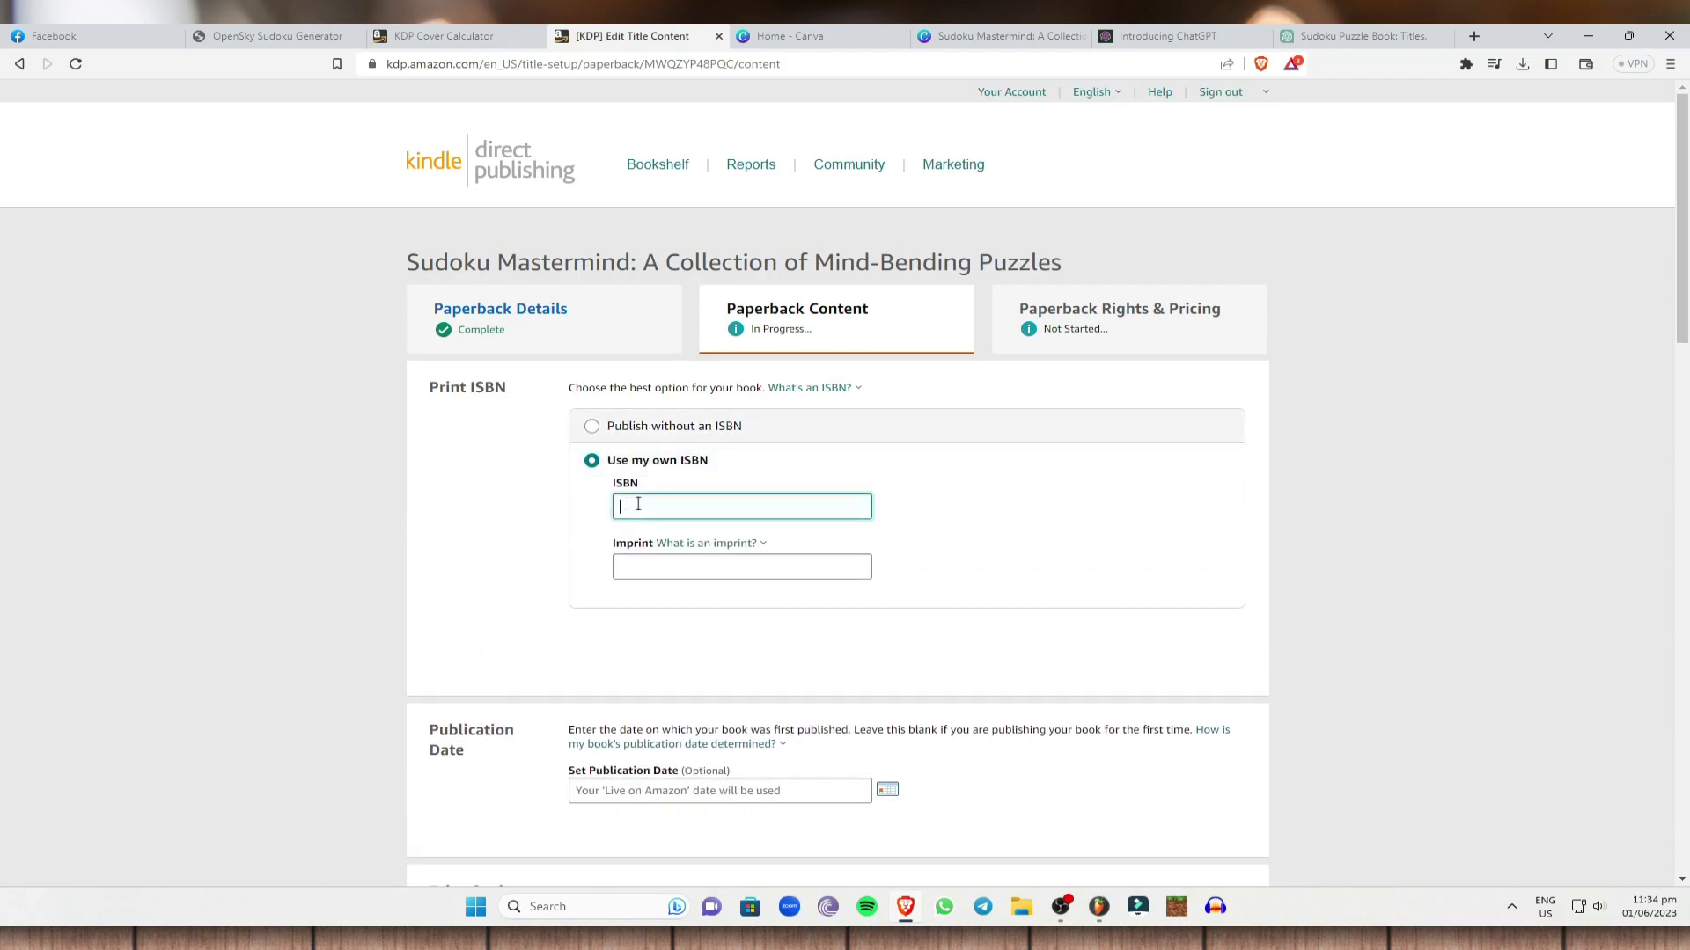
Step: Try the cream paper, standard color and premium color interiors, and return to Black & white interior with white paper
scroll(669, 525, down, 3)
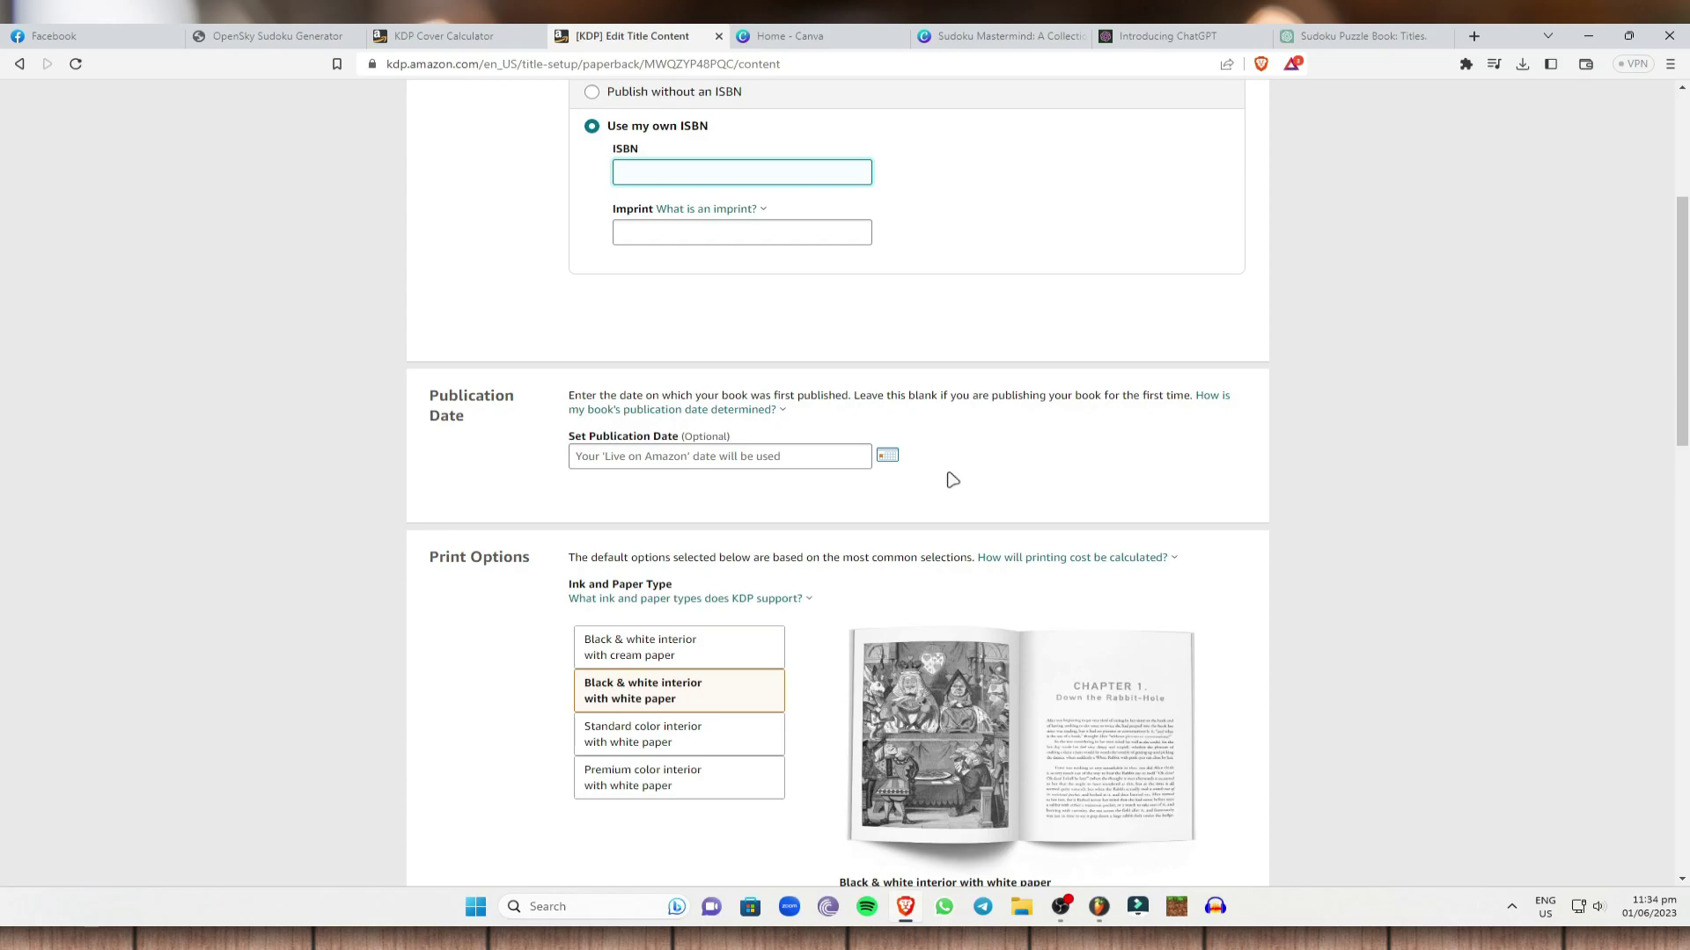
scroll(516, 531, down, 5)
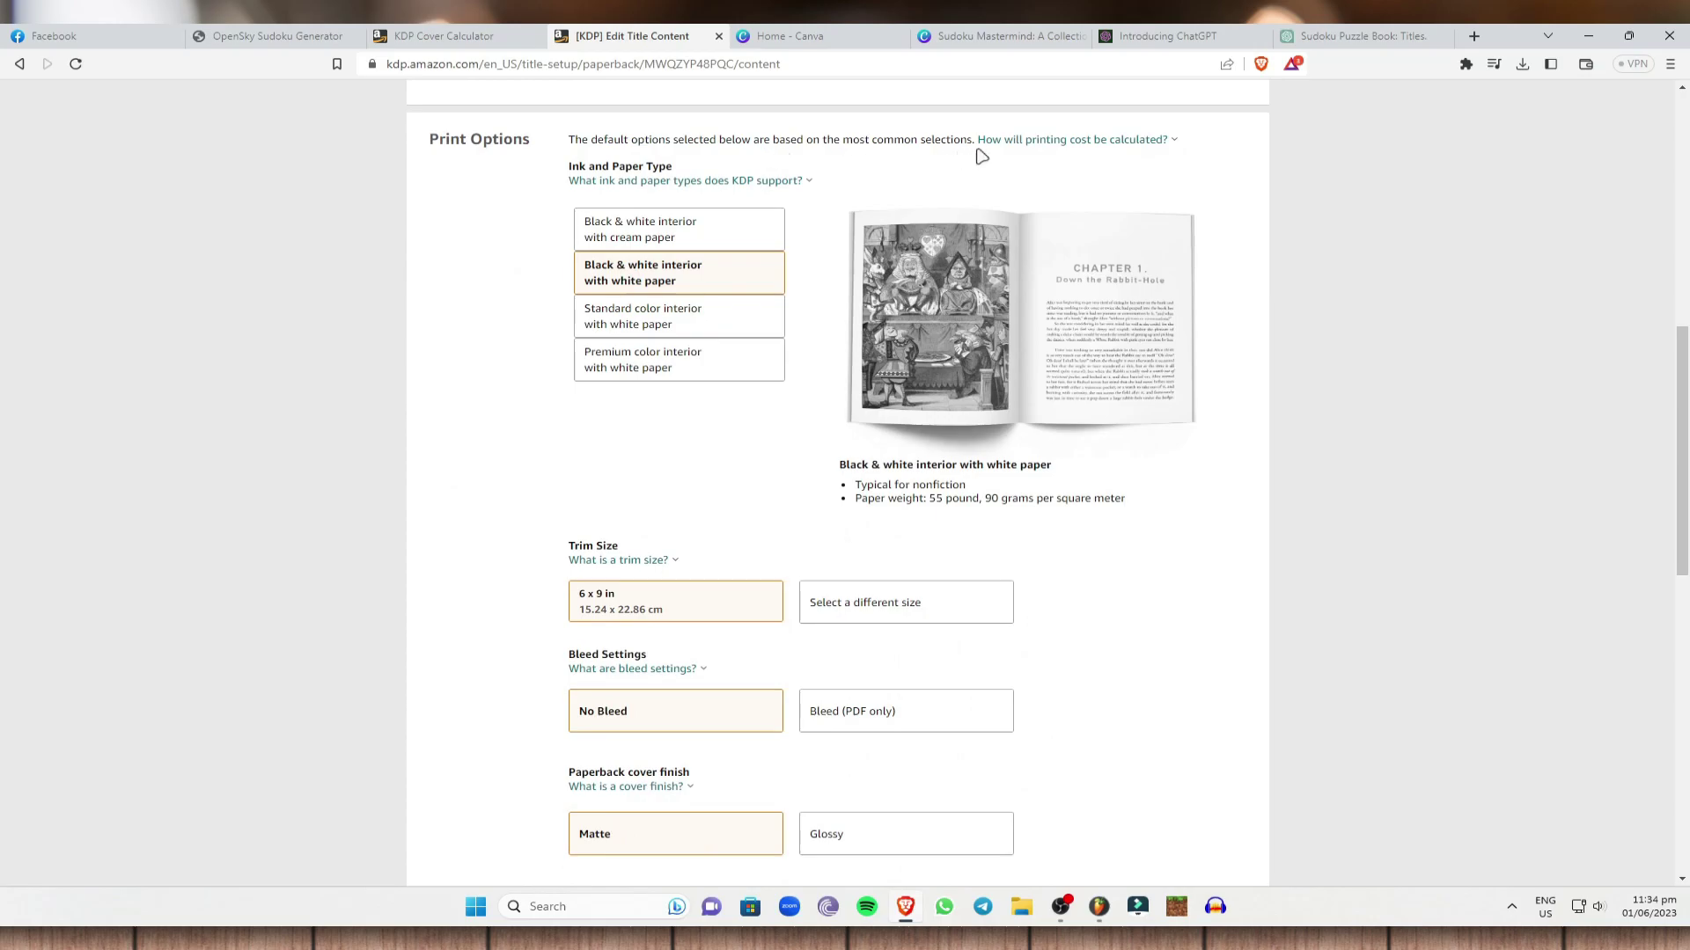
click(726, 233)
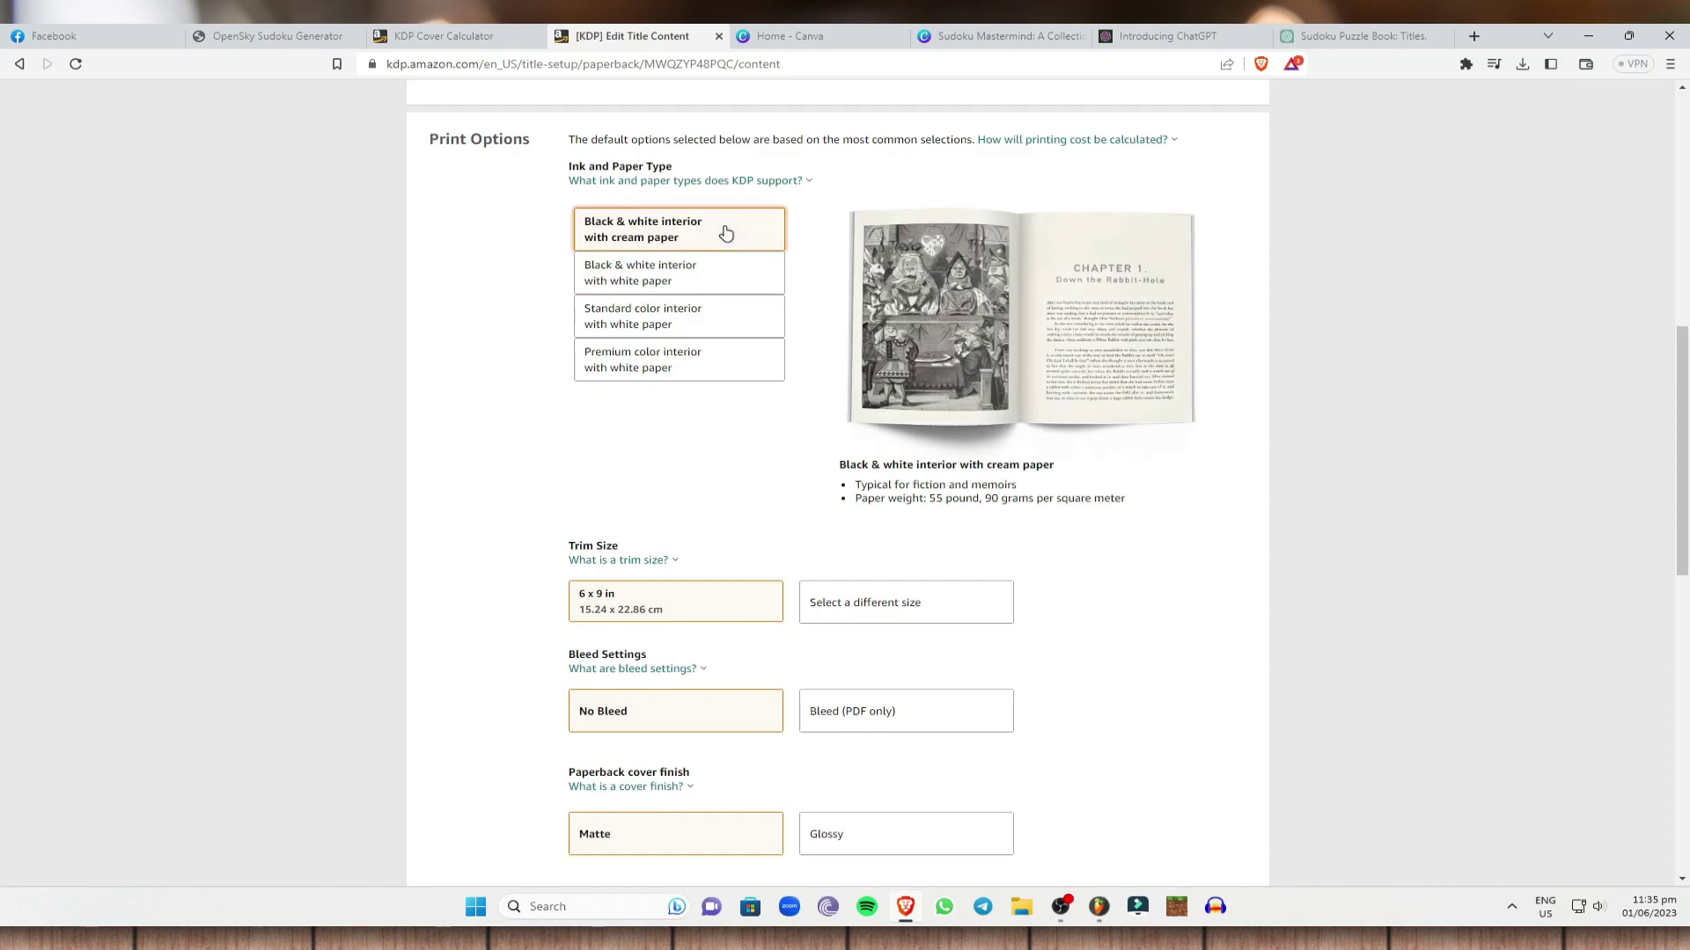
click(696, 331)
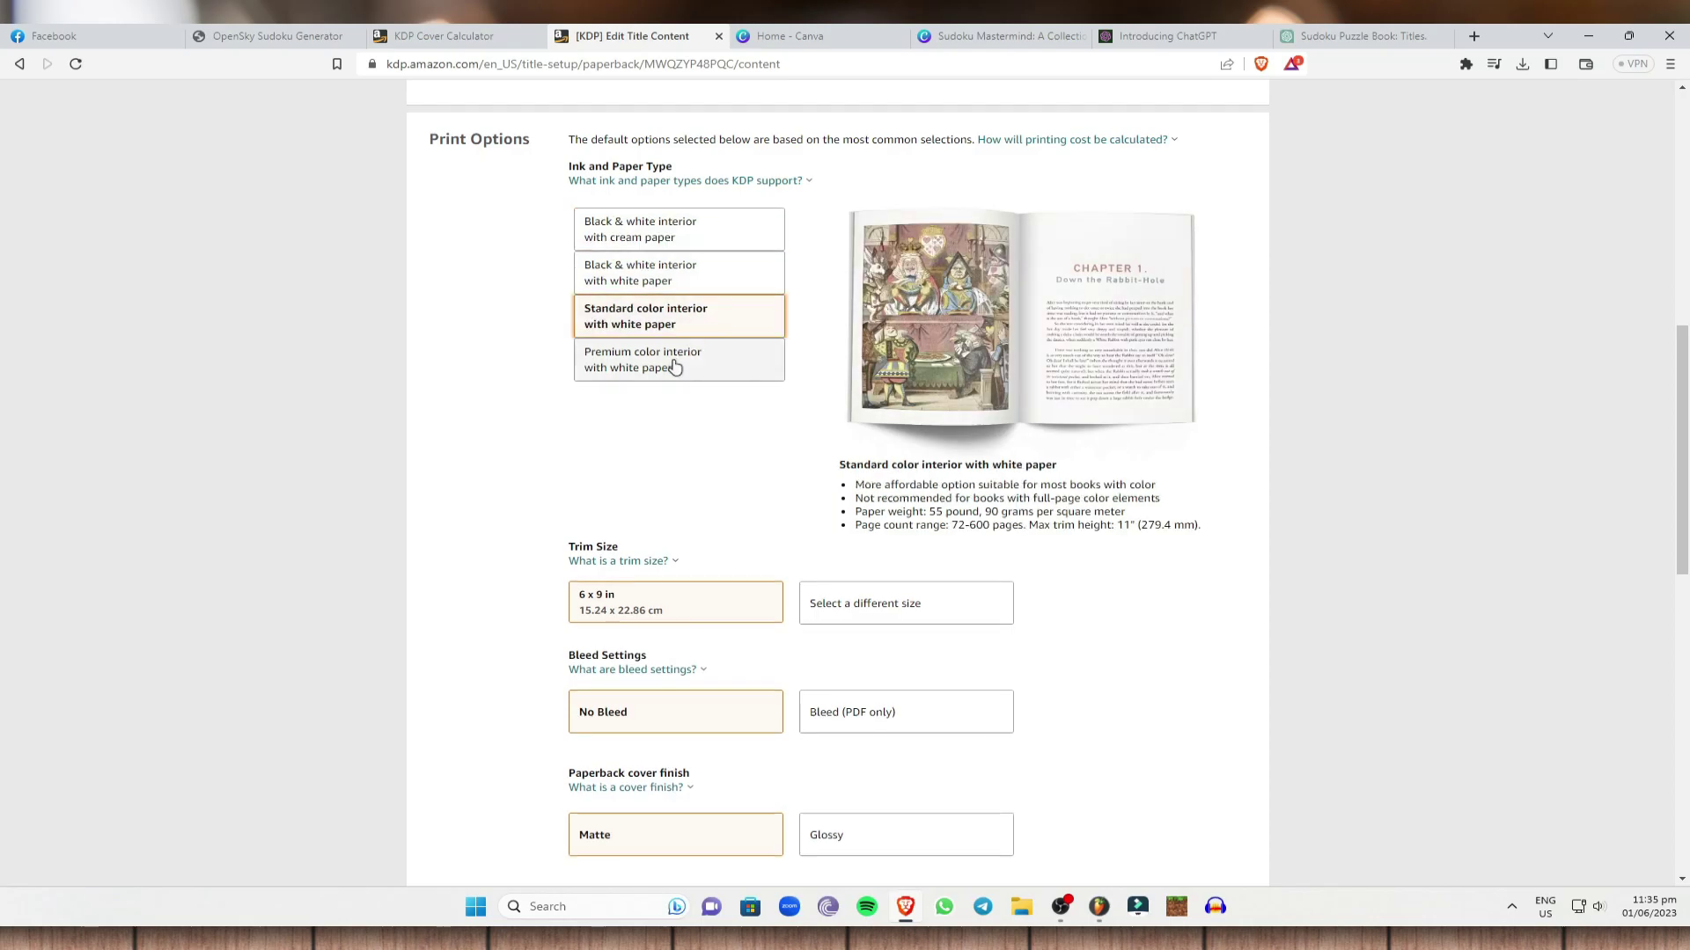
click(674, 367)
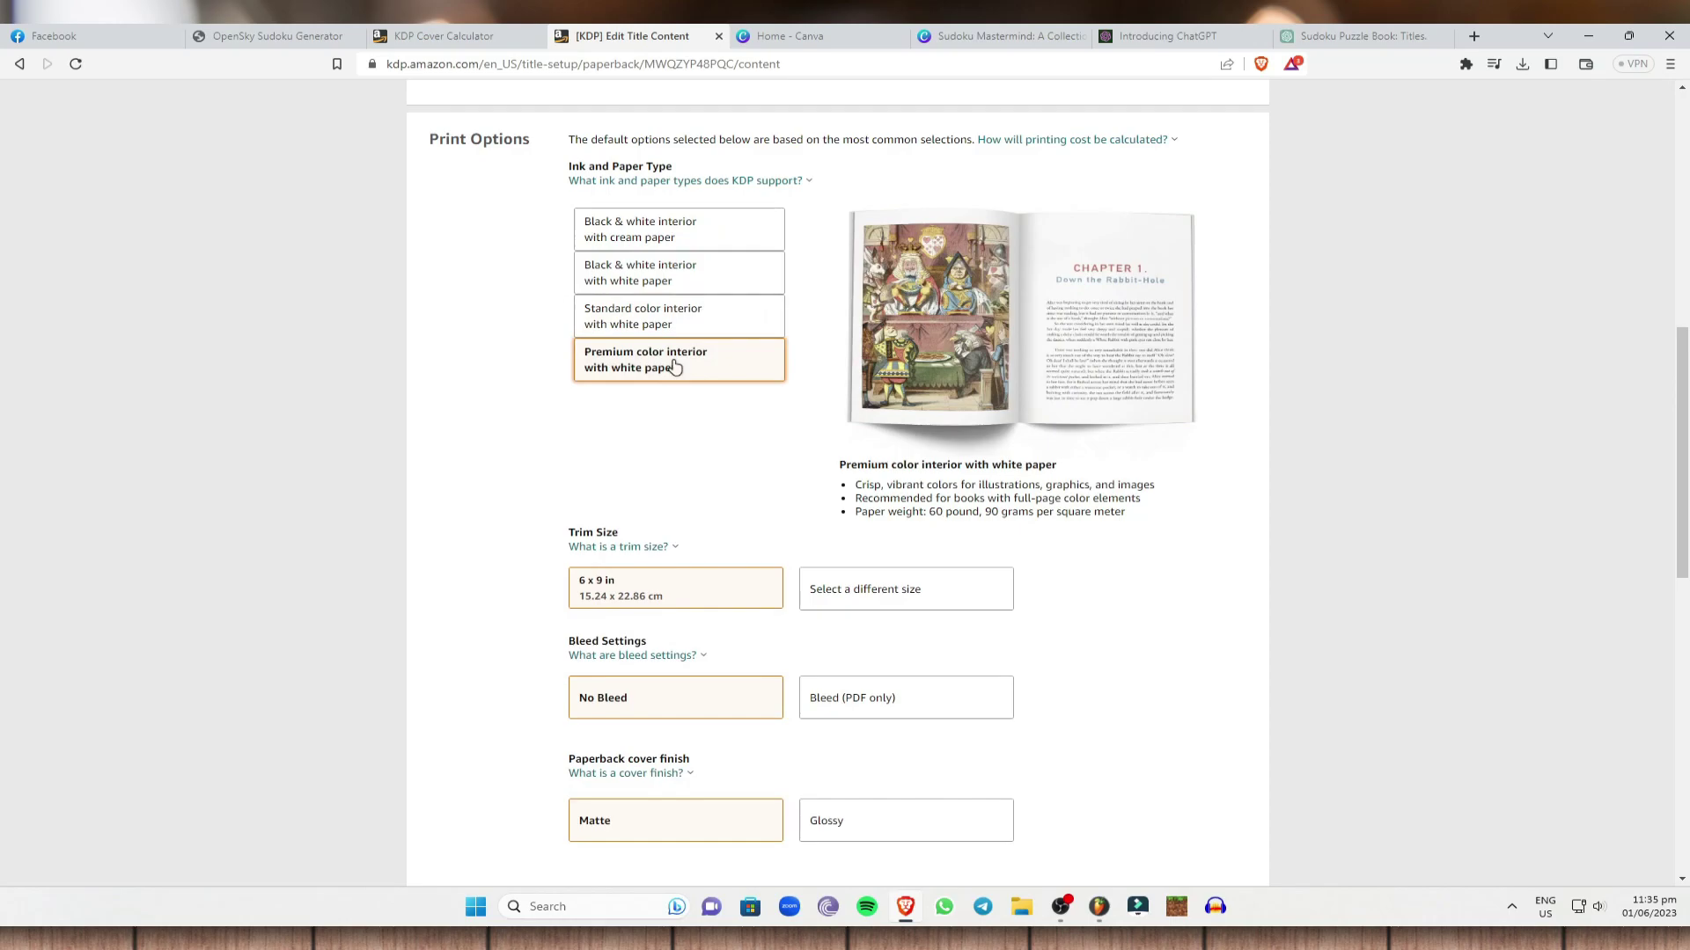
click(688, 274)
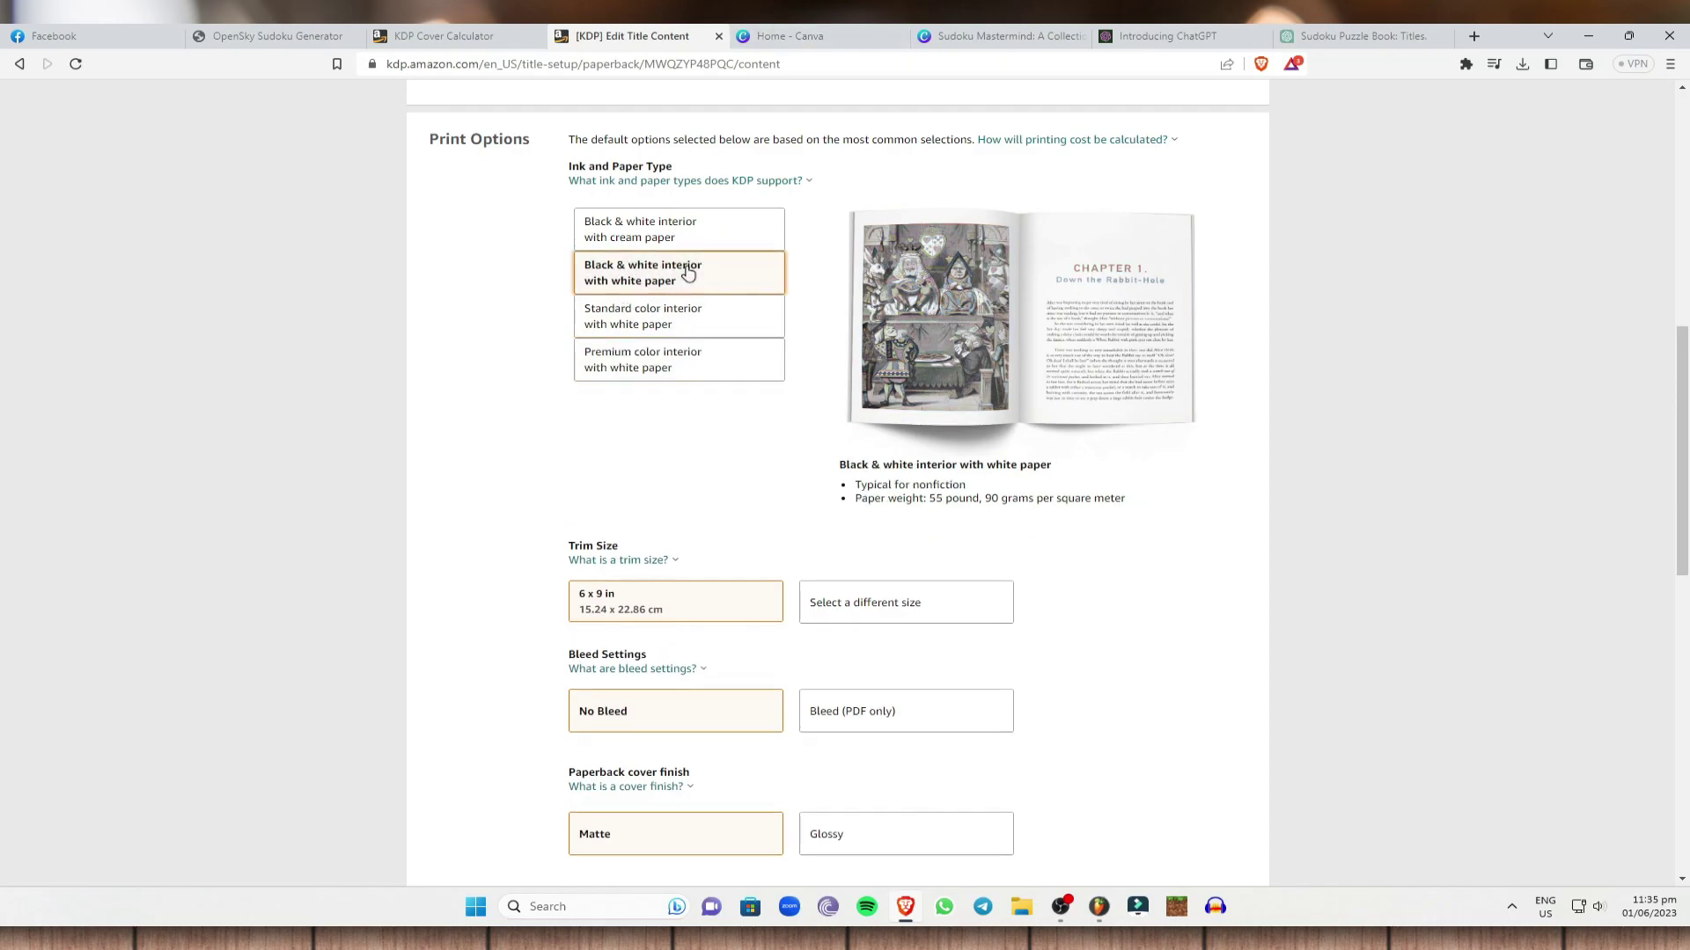
Step: Compare the 6 x 9 in trim size with the KDP cover calculator and the custom size in Canva
scroll(688, 277, down, 4)
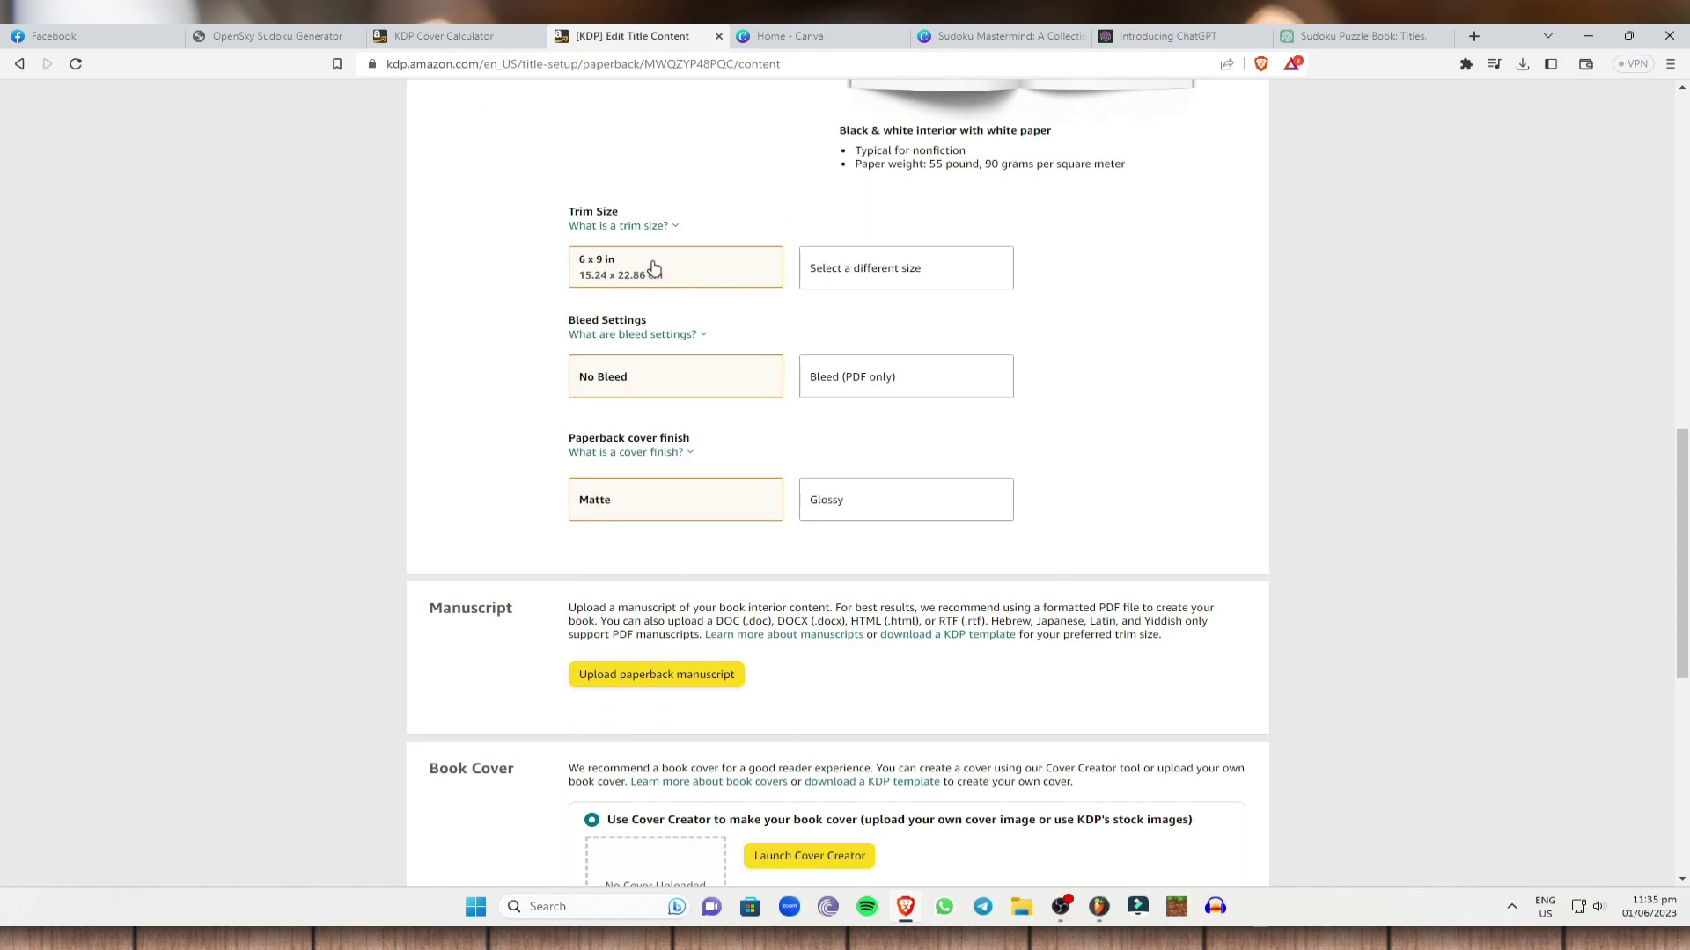
click(458, 33)
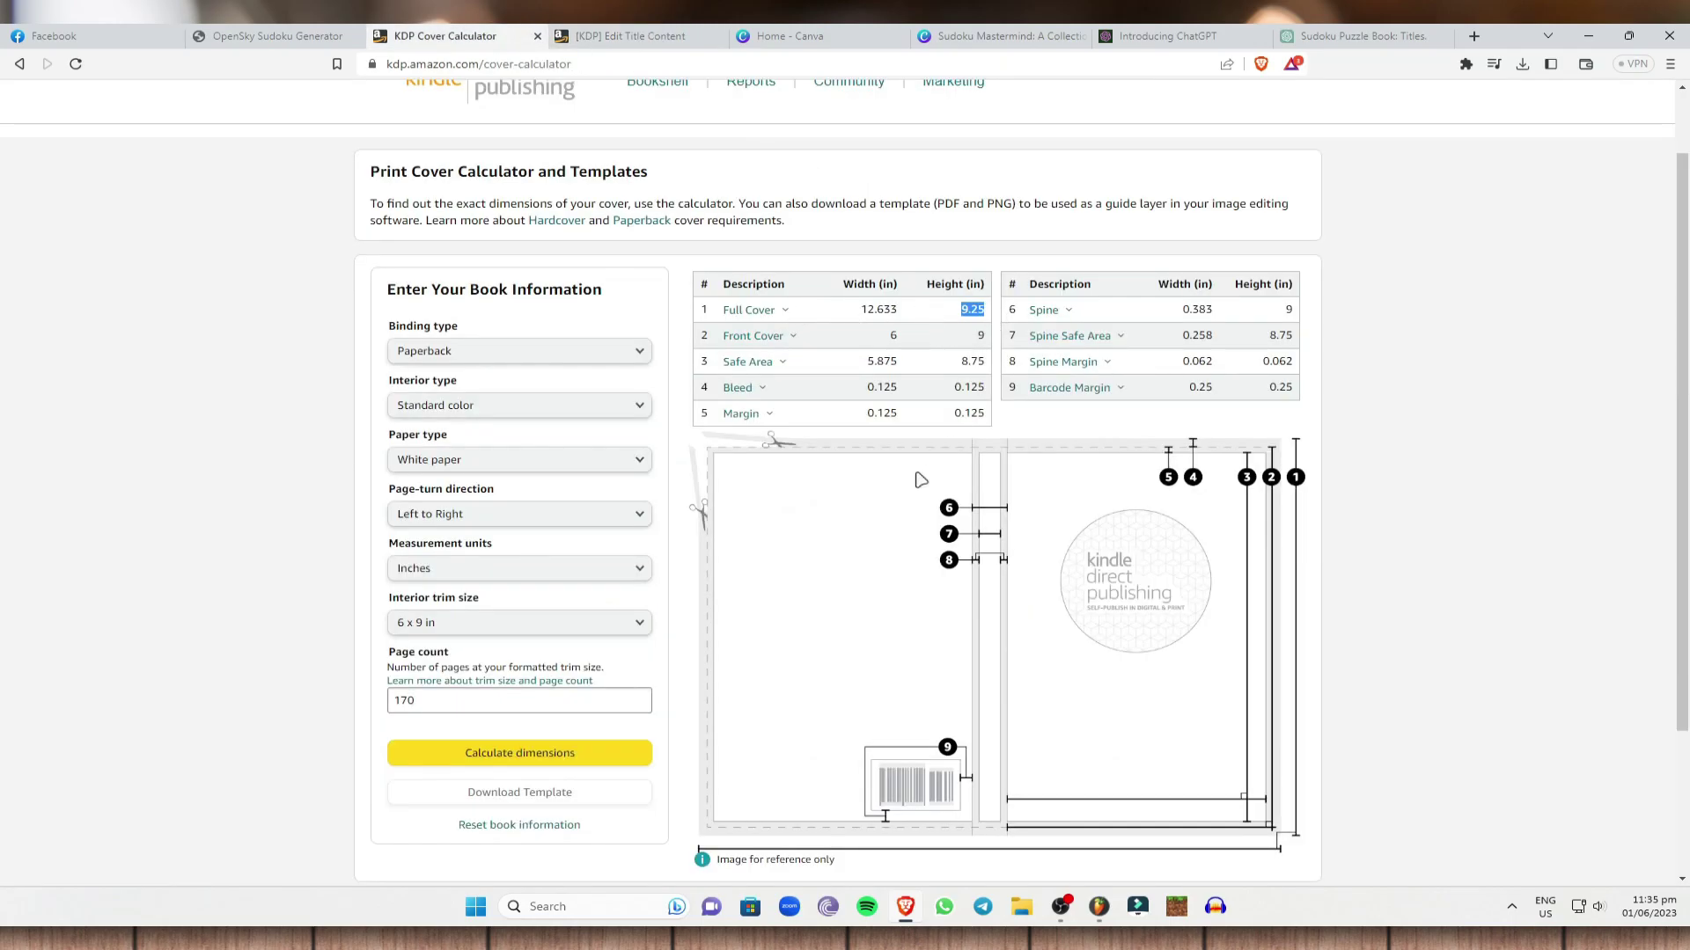
click(788, 36)
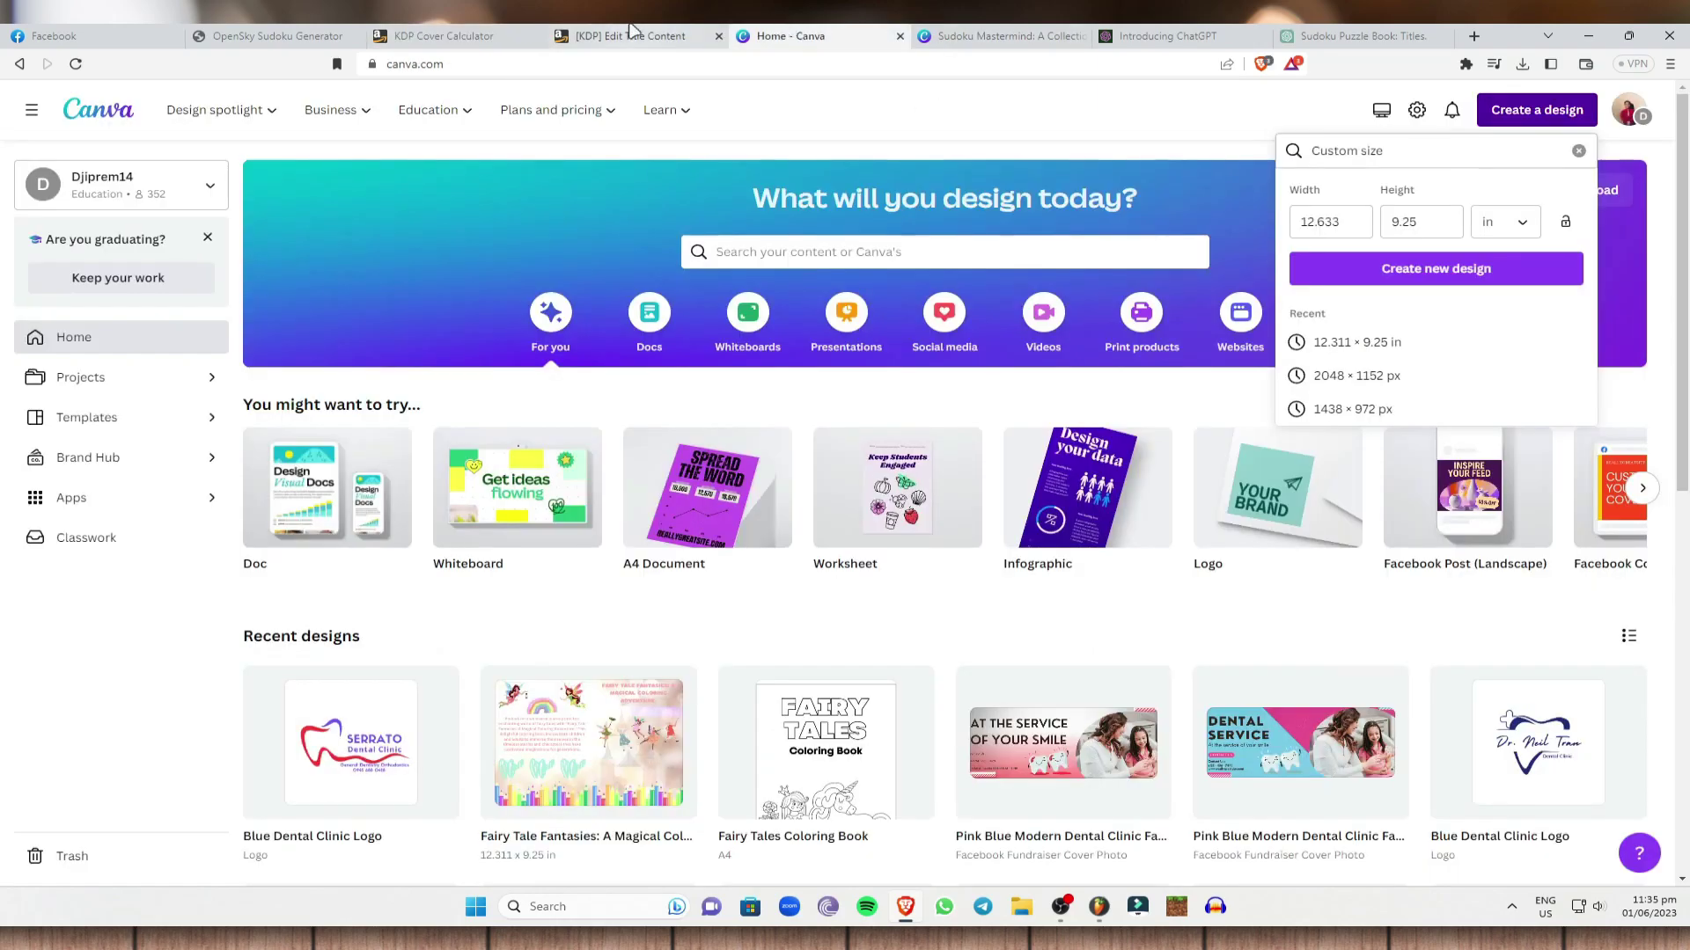
click(632, 36)
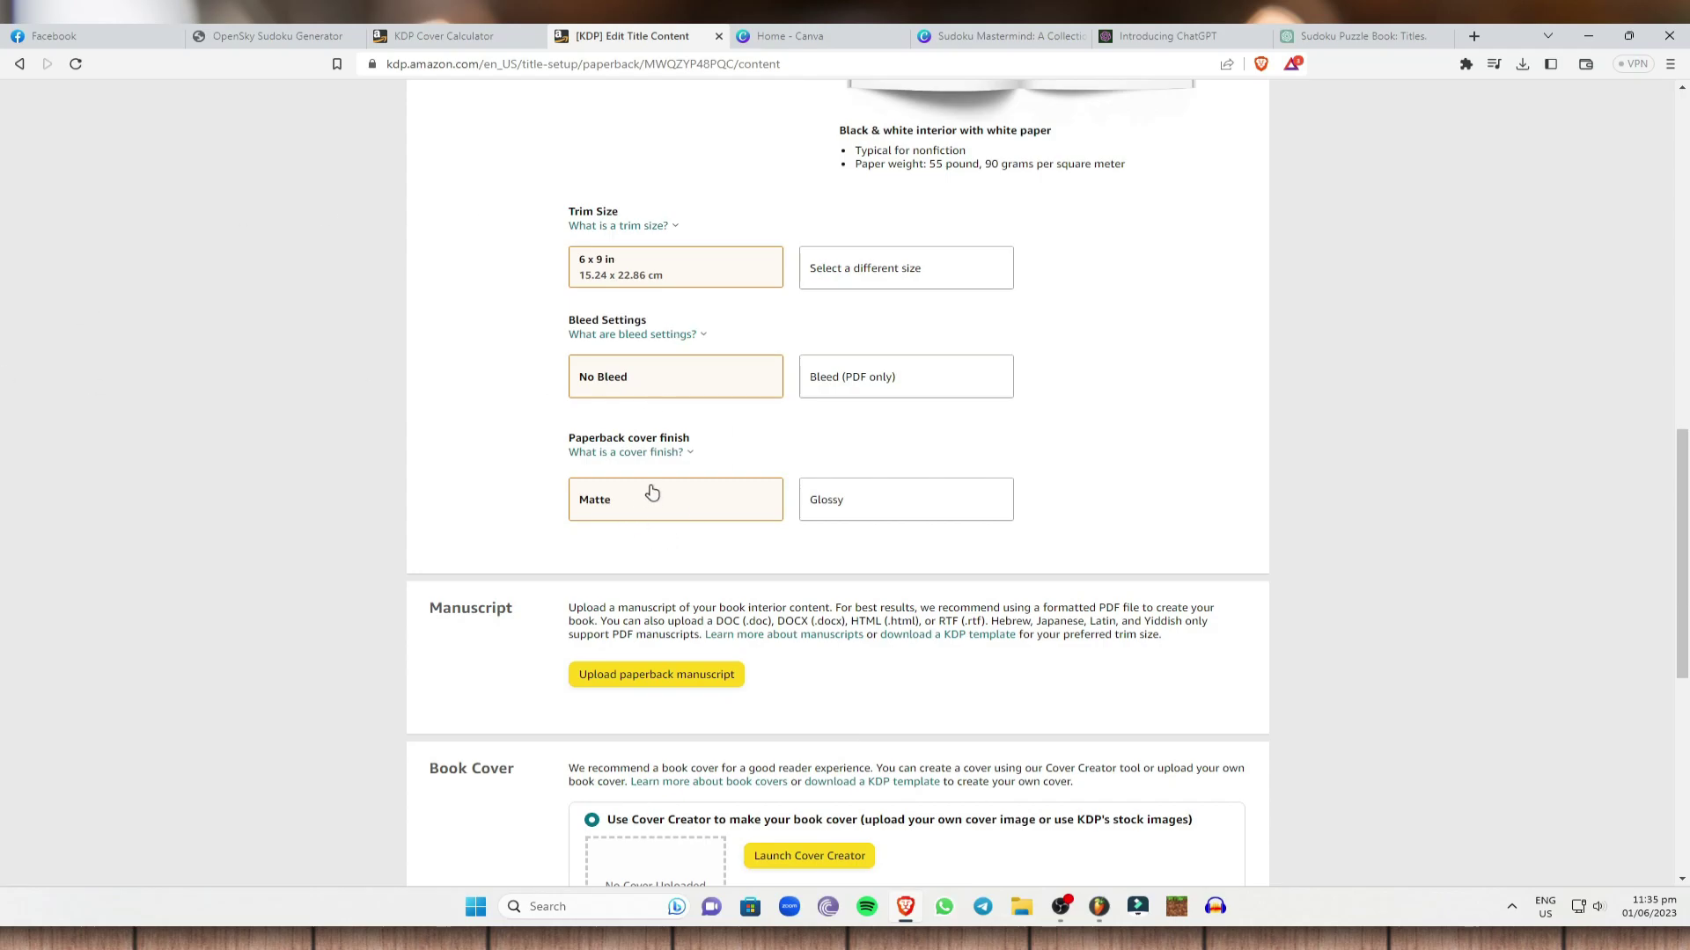
Step: Upload easy sudoku.pdf from the Desktop as the paperback manuscript
scroll(1285, 457, down, 2)
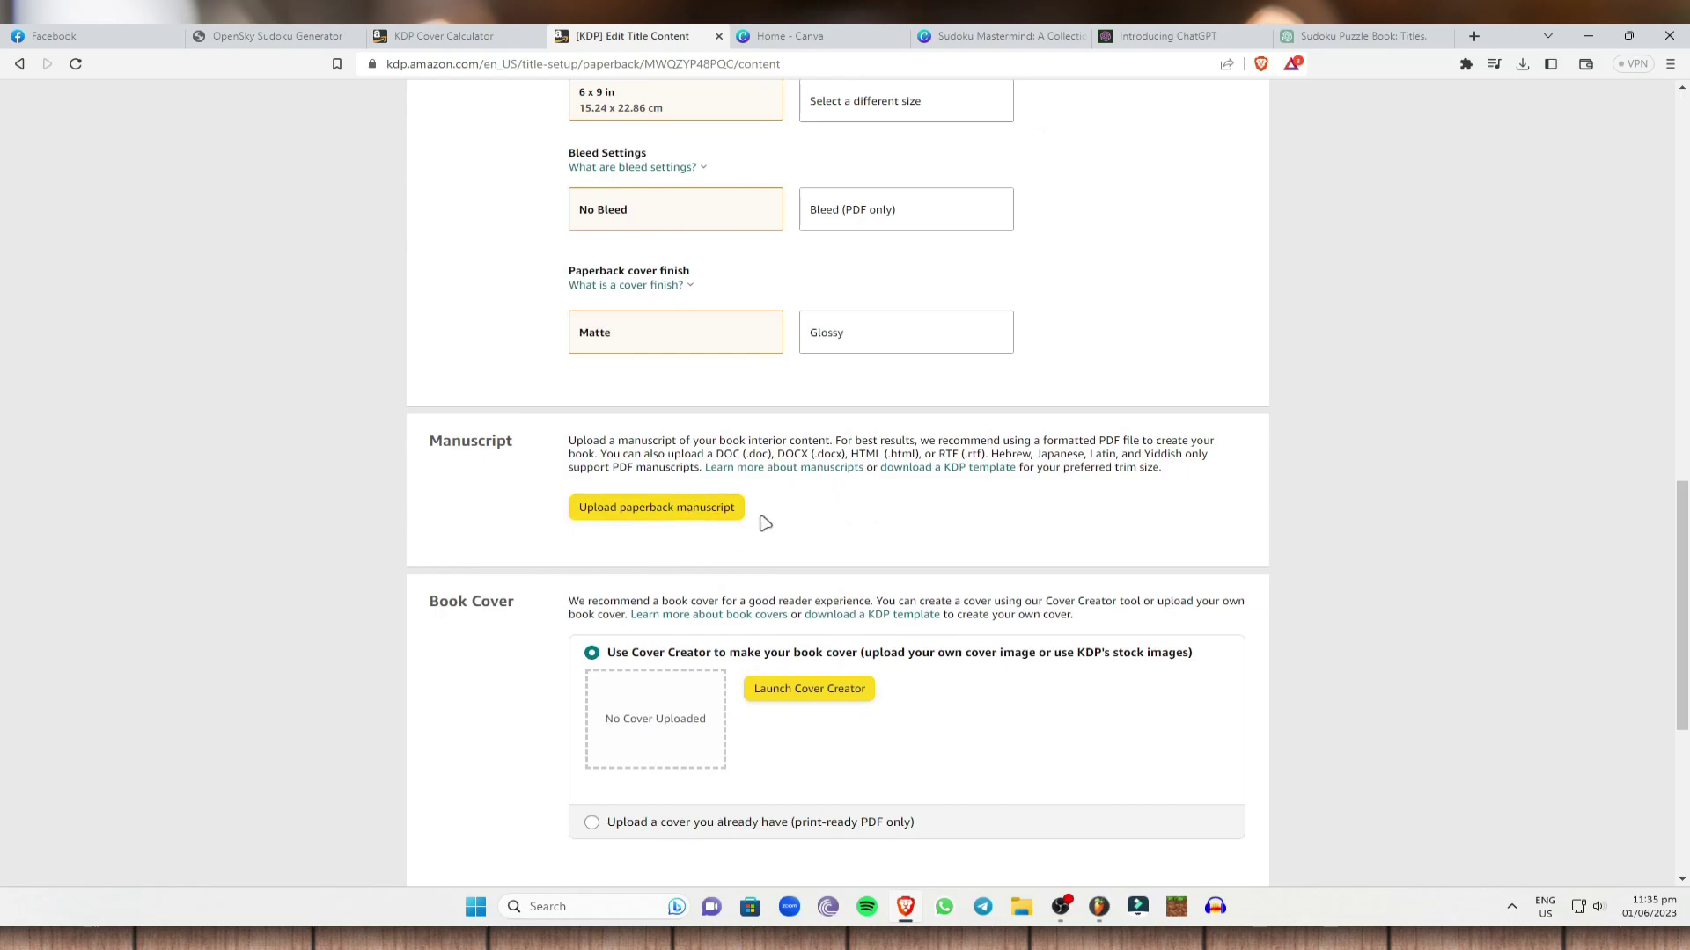
click(694, 516)
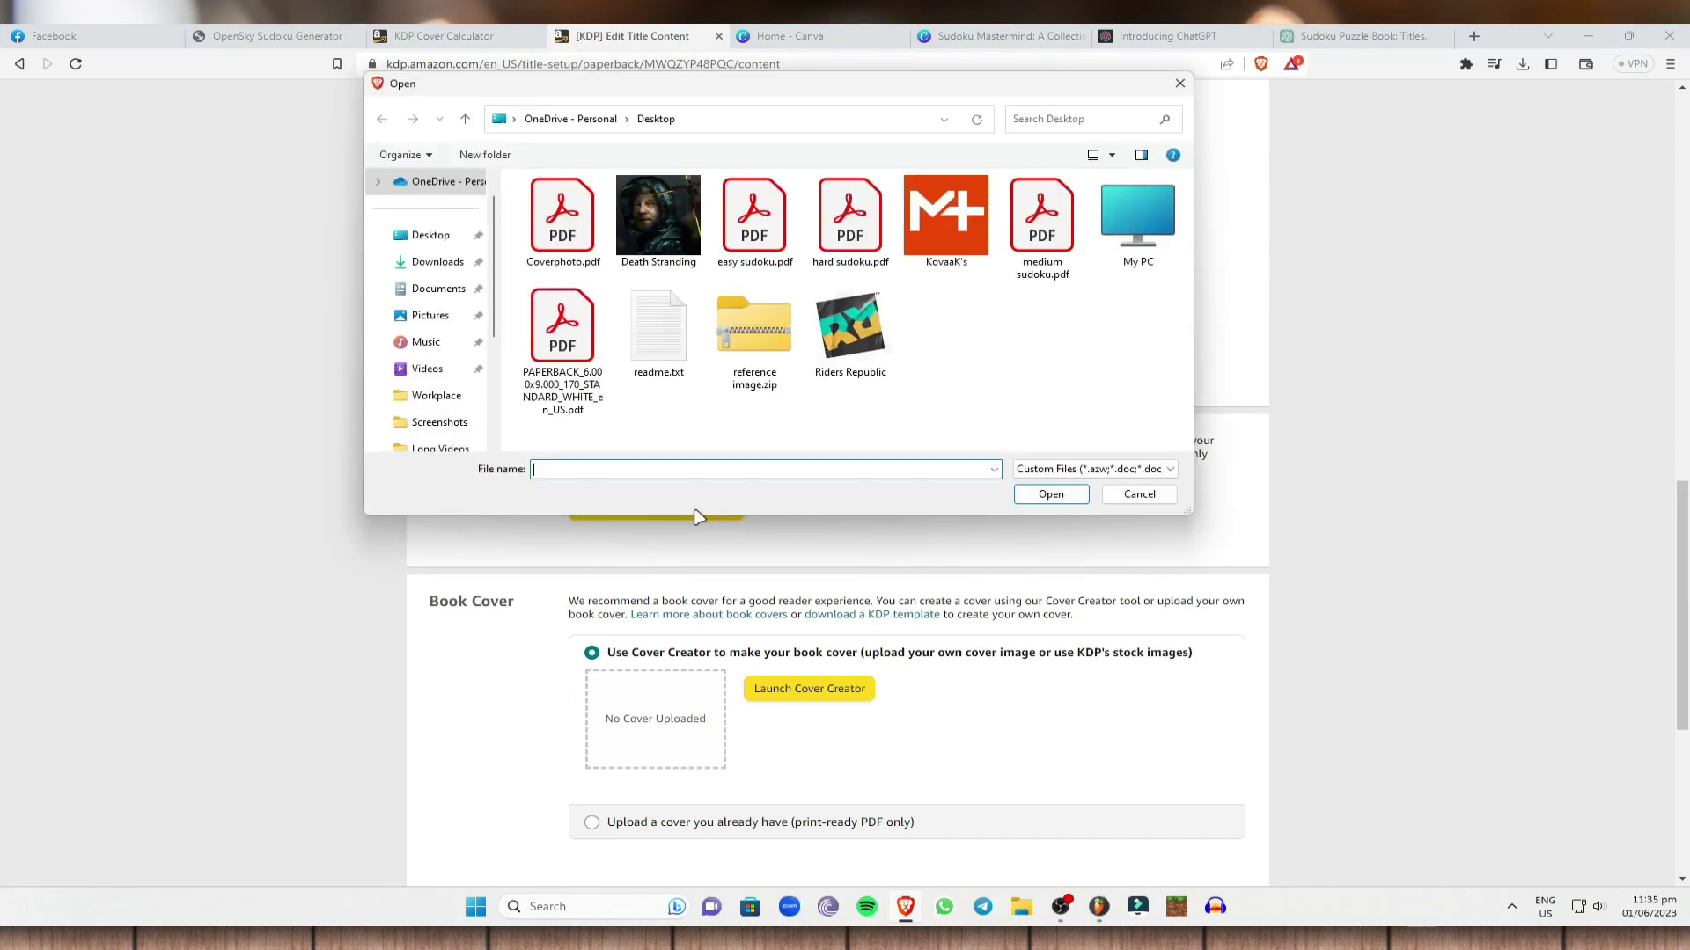
click(778, 225)
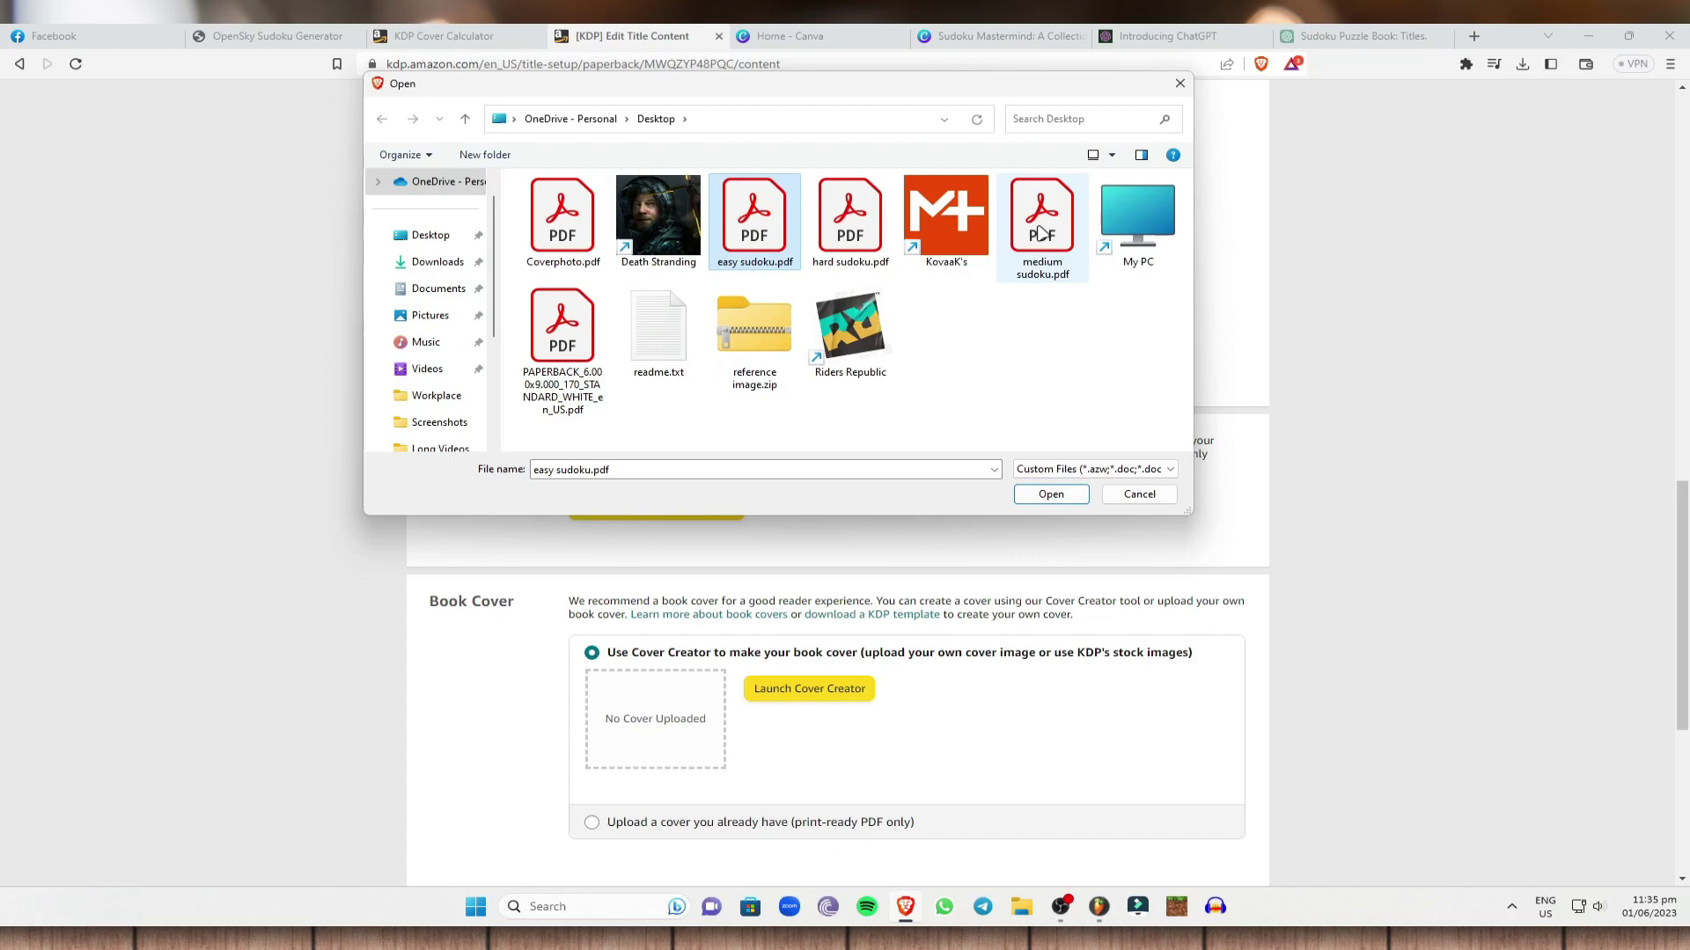
click(1041, 233)
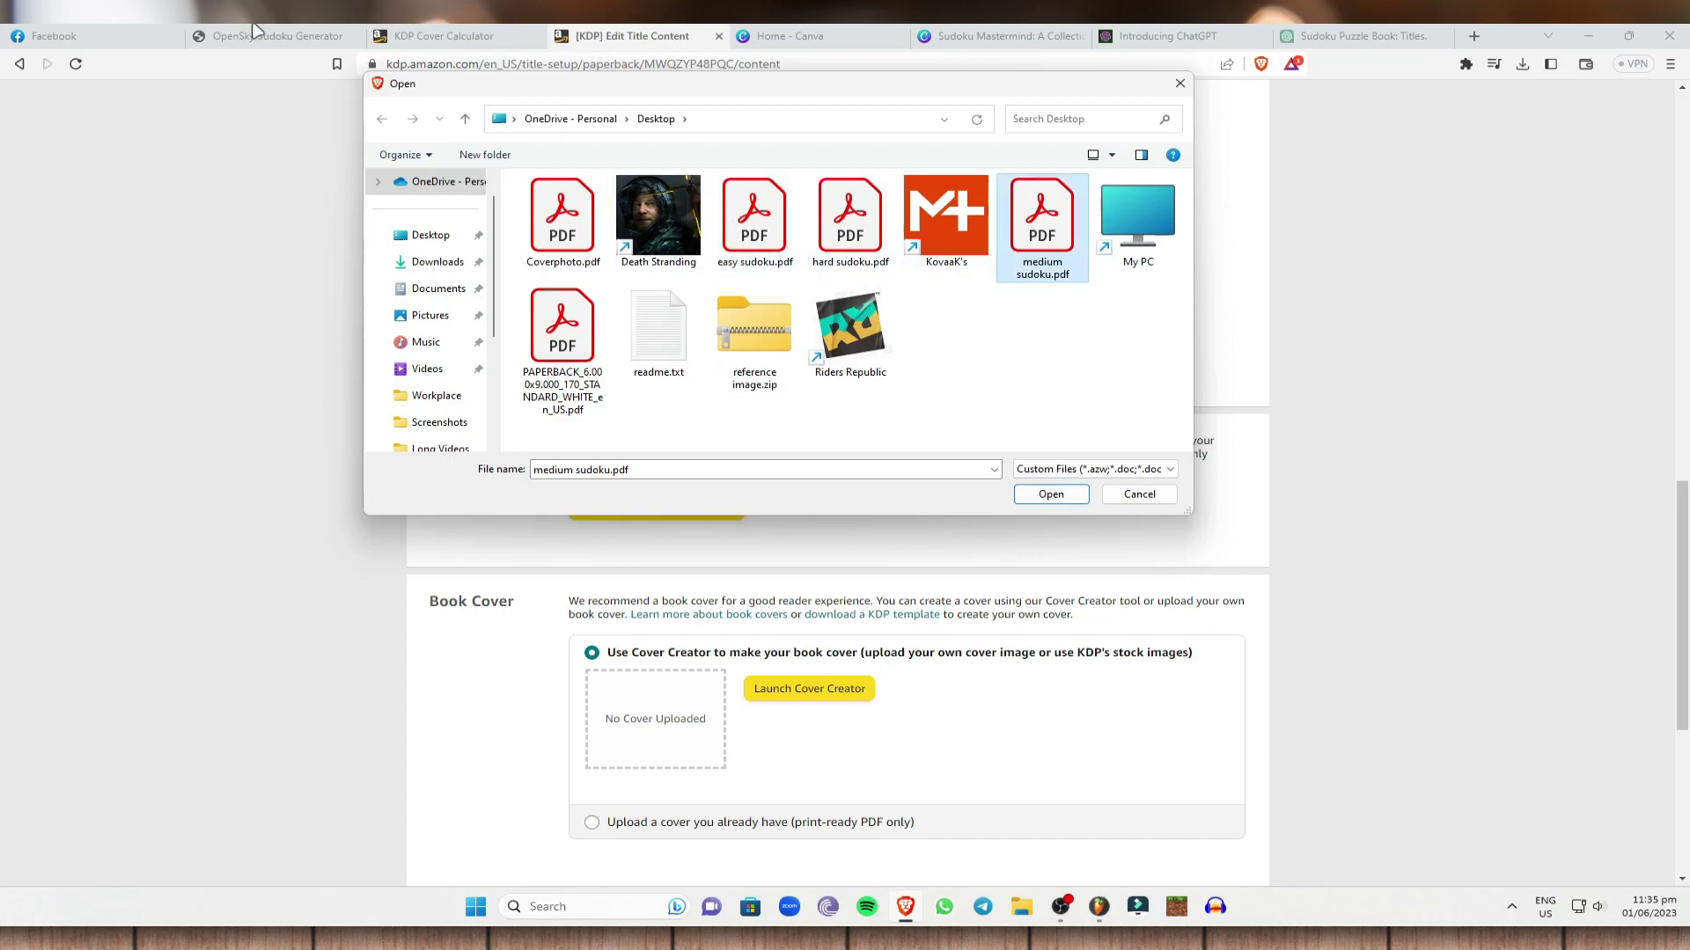
click(766, 222)
click(1041, 495)
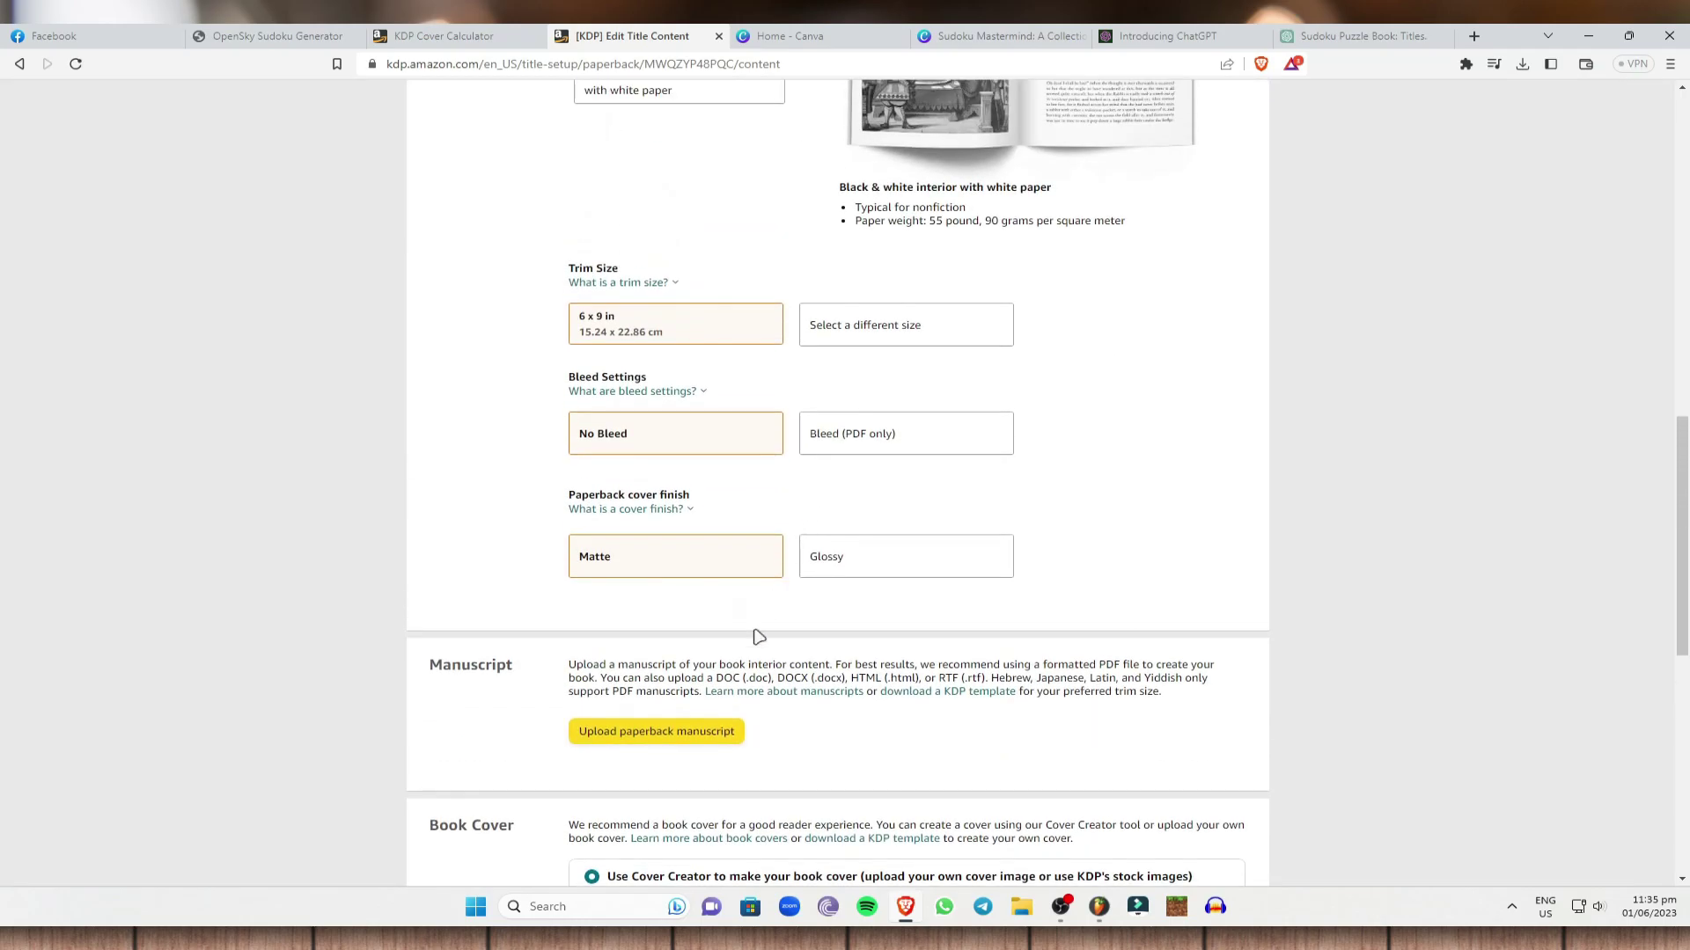
Step: Upload medium sudoku.pdf from the Desktop as the paperback manuscript
scroll(765, 620, down, 1)
click(678, 648)
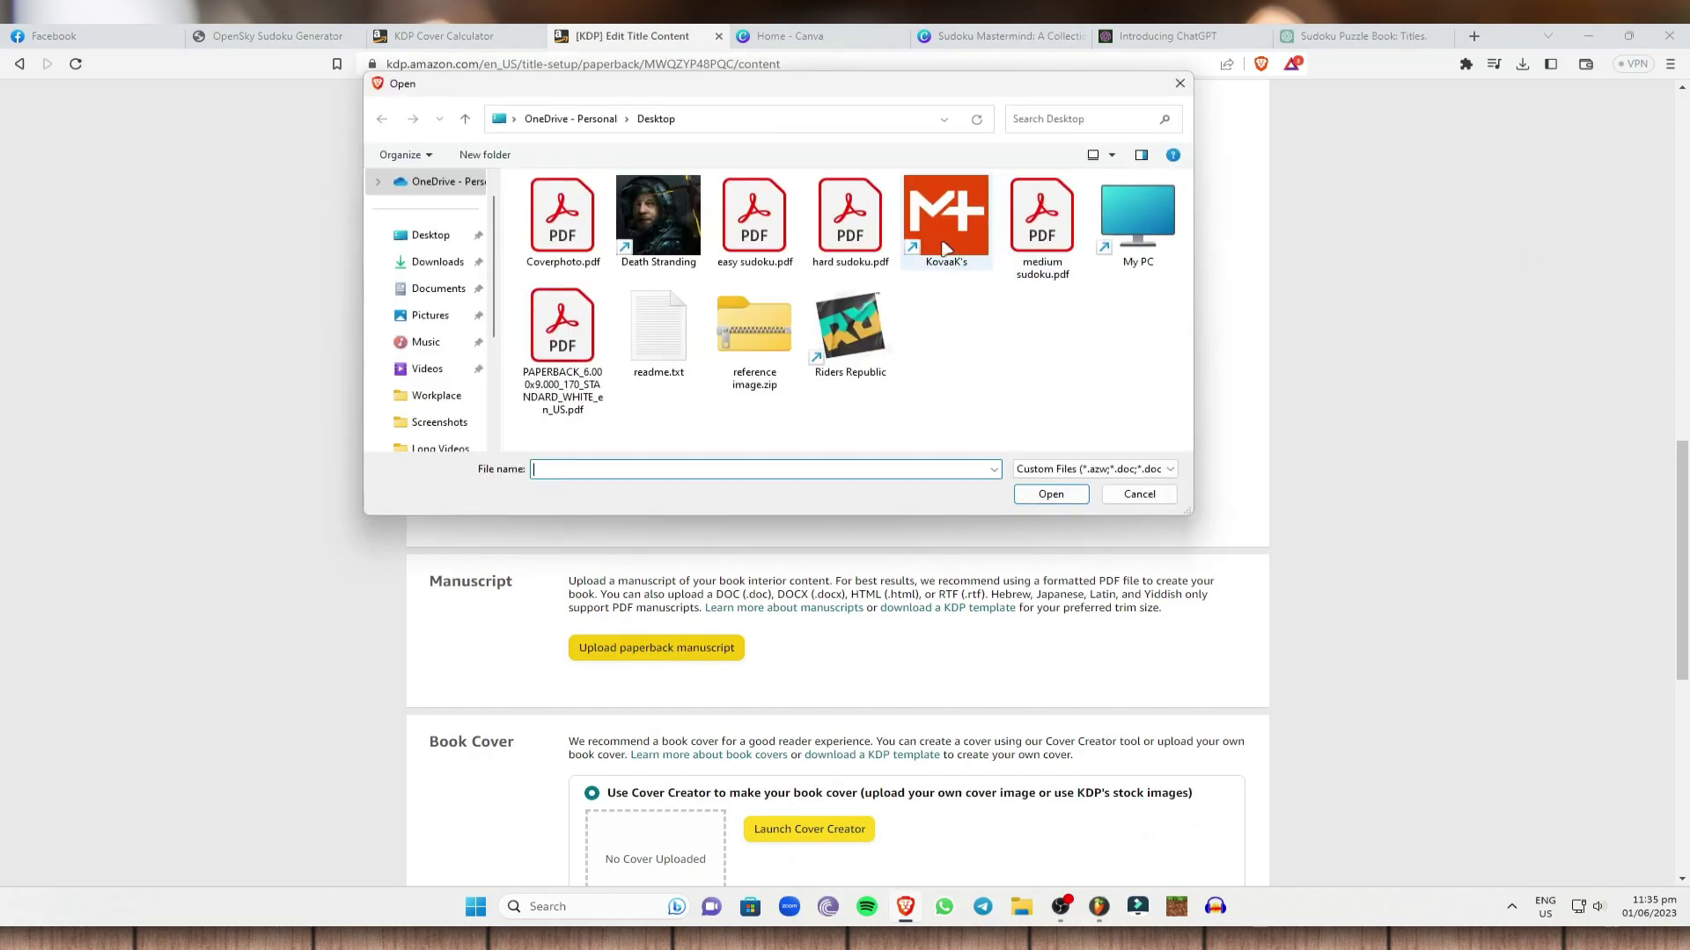
click(1041, 224)
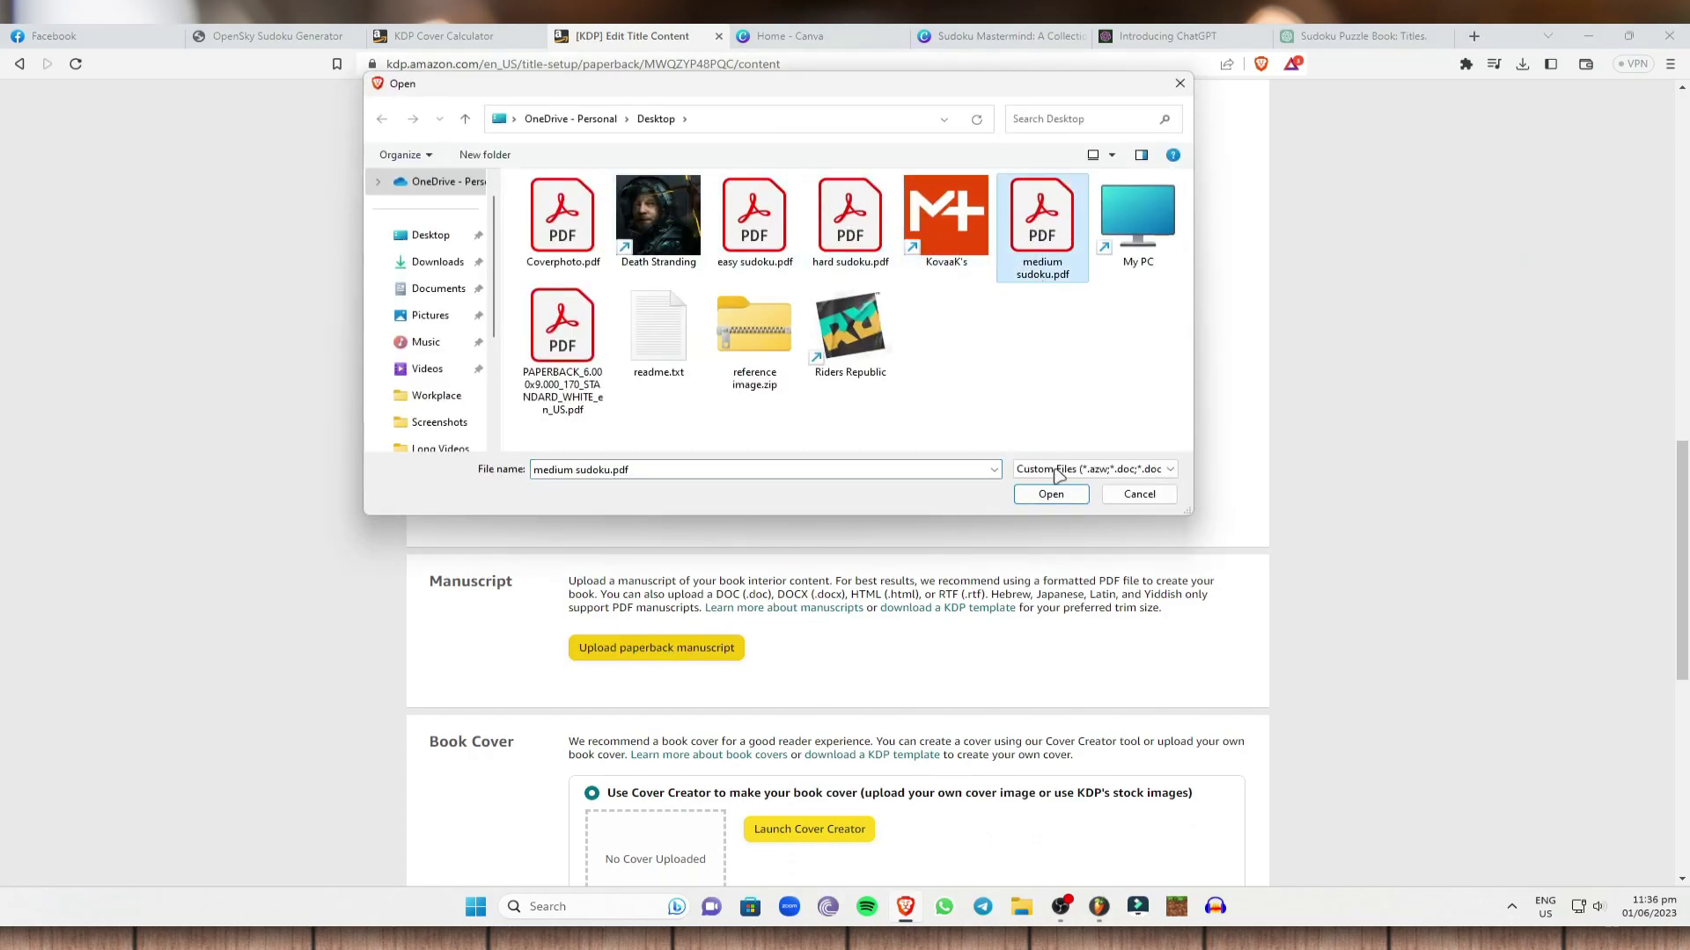
click(1056, 493)
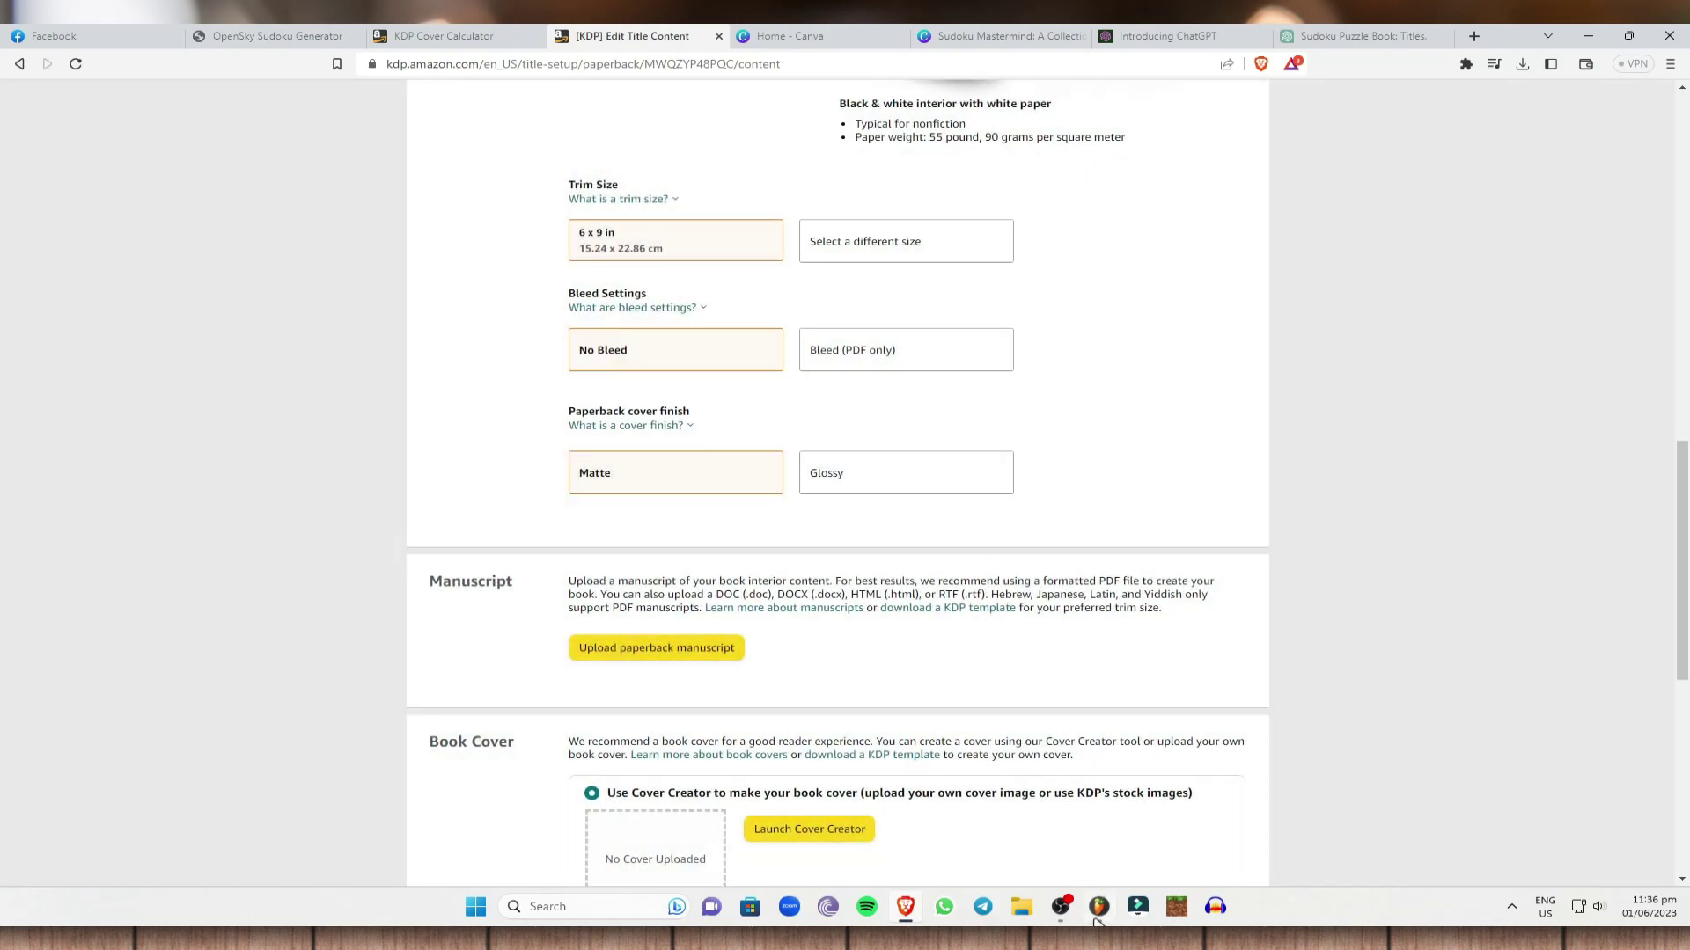
mouse_move(1075, 915)
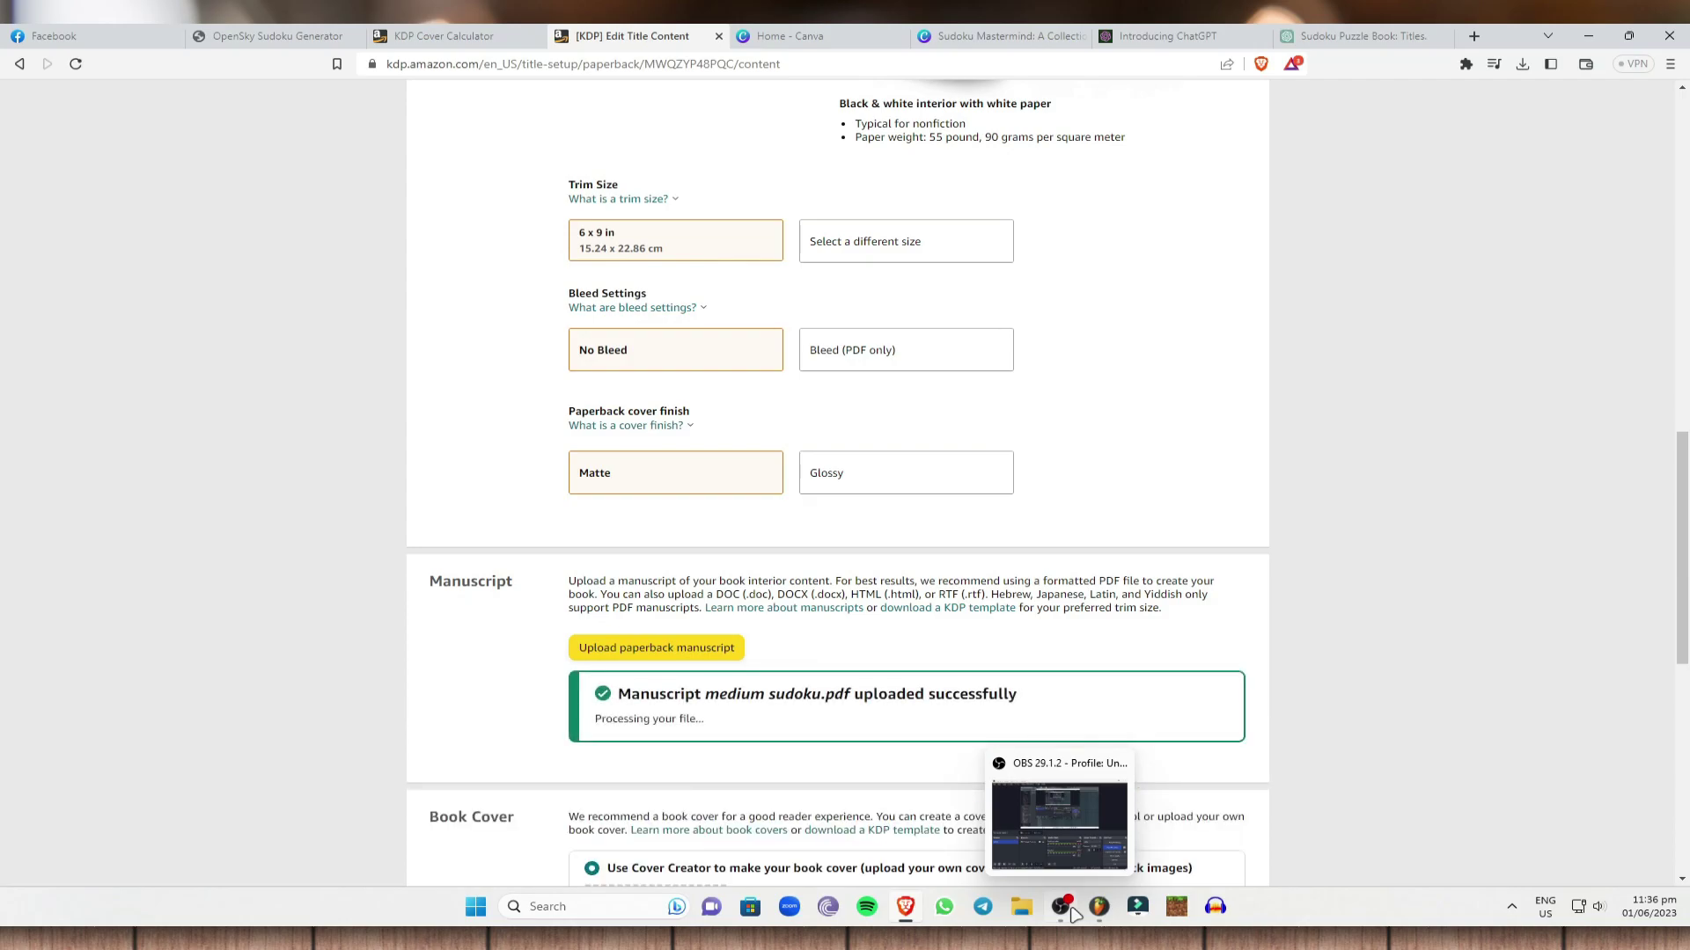
Step: Upload hard sudoku.pdf from the Desktop as the paperback manuscript
click(713, 644)
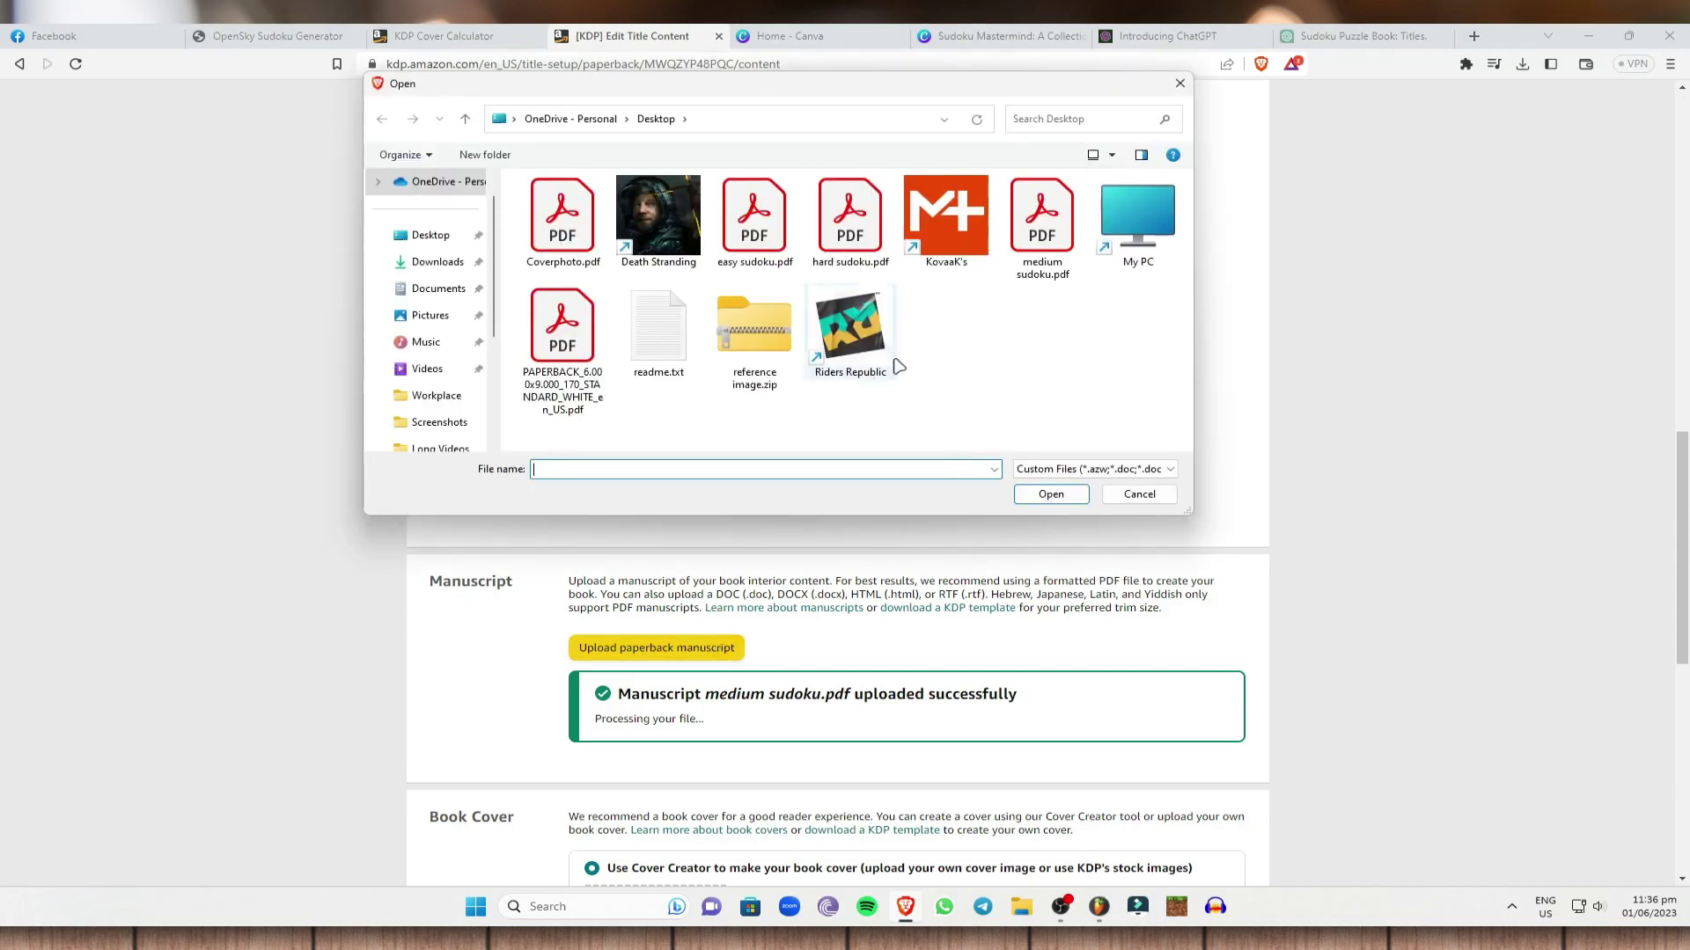
click(849, 220)
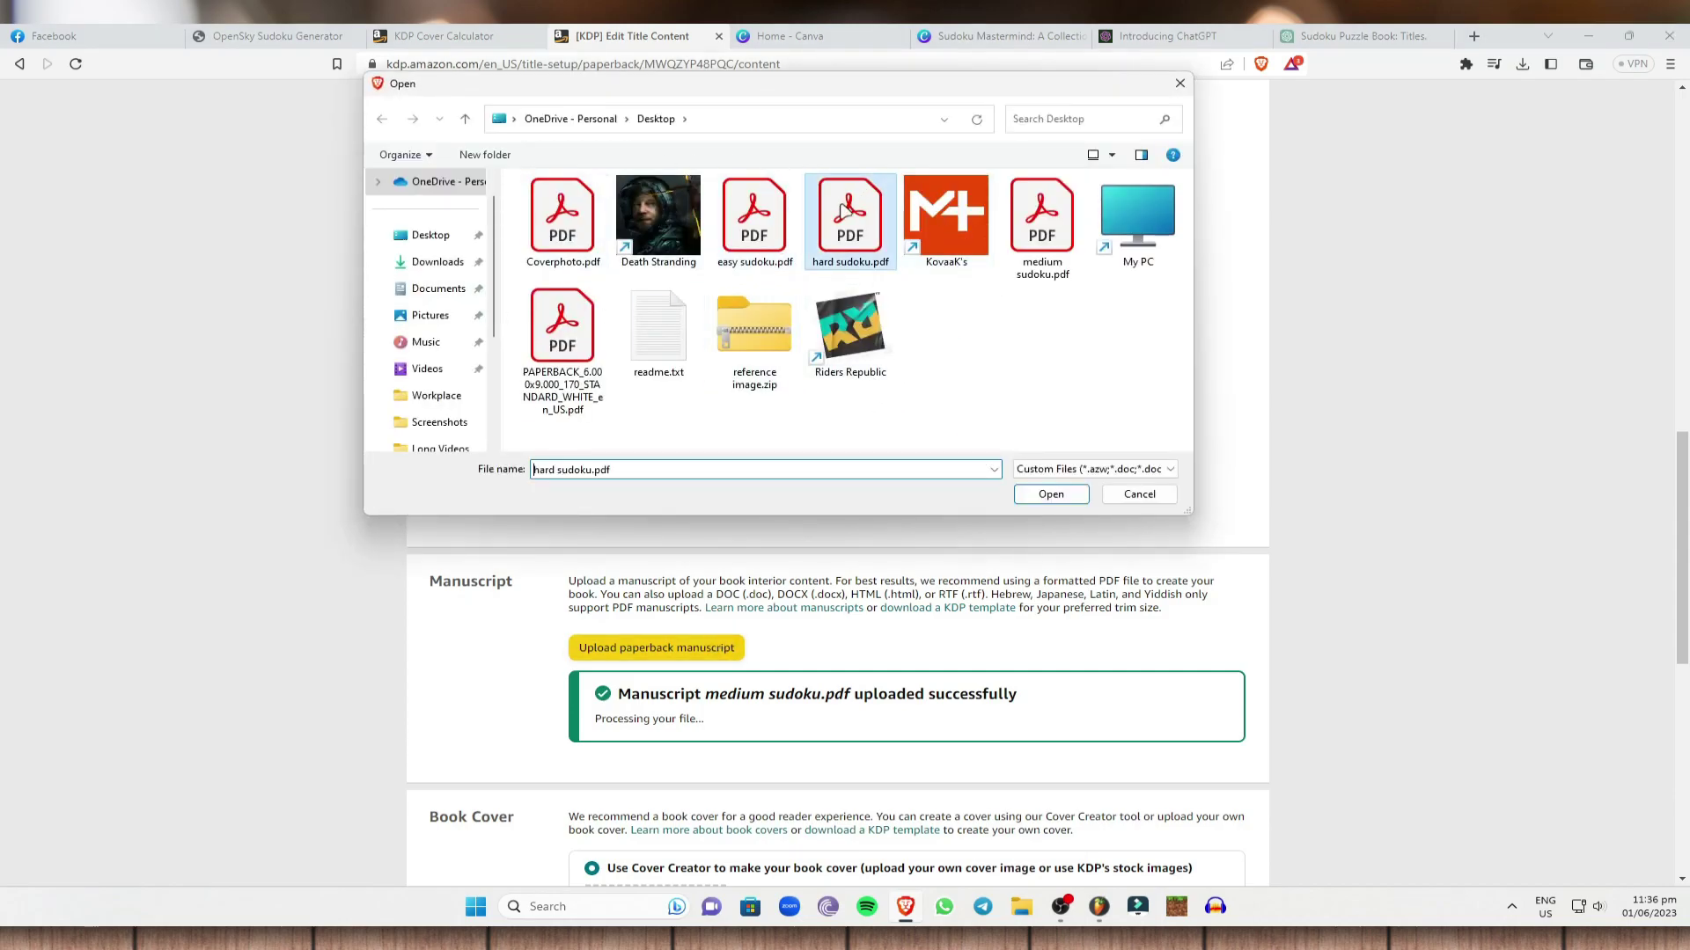
click(1045, 498)
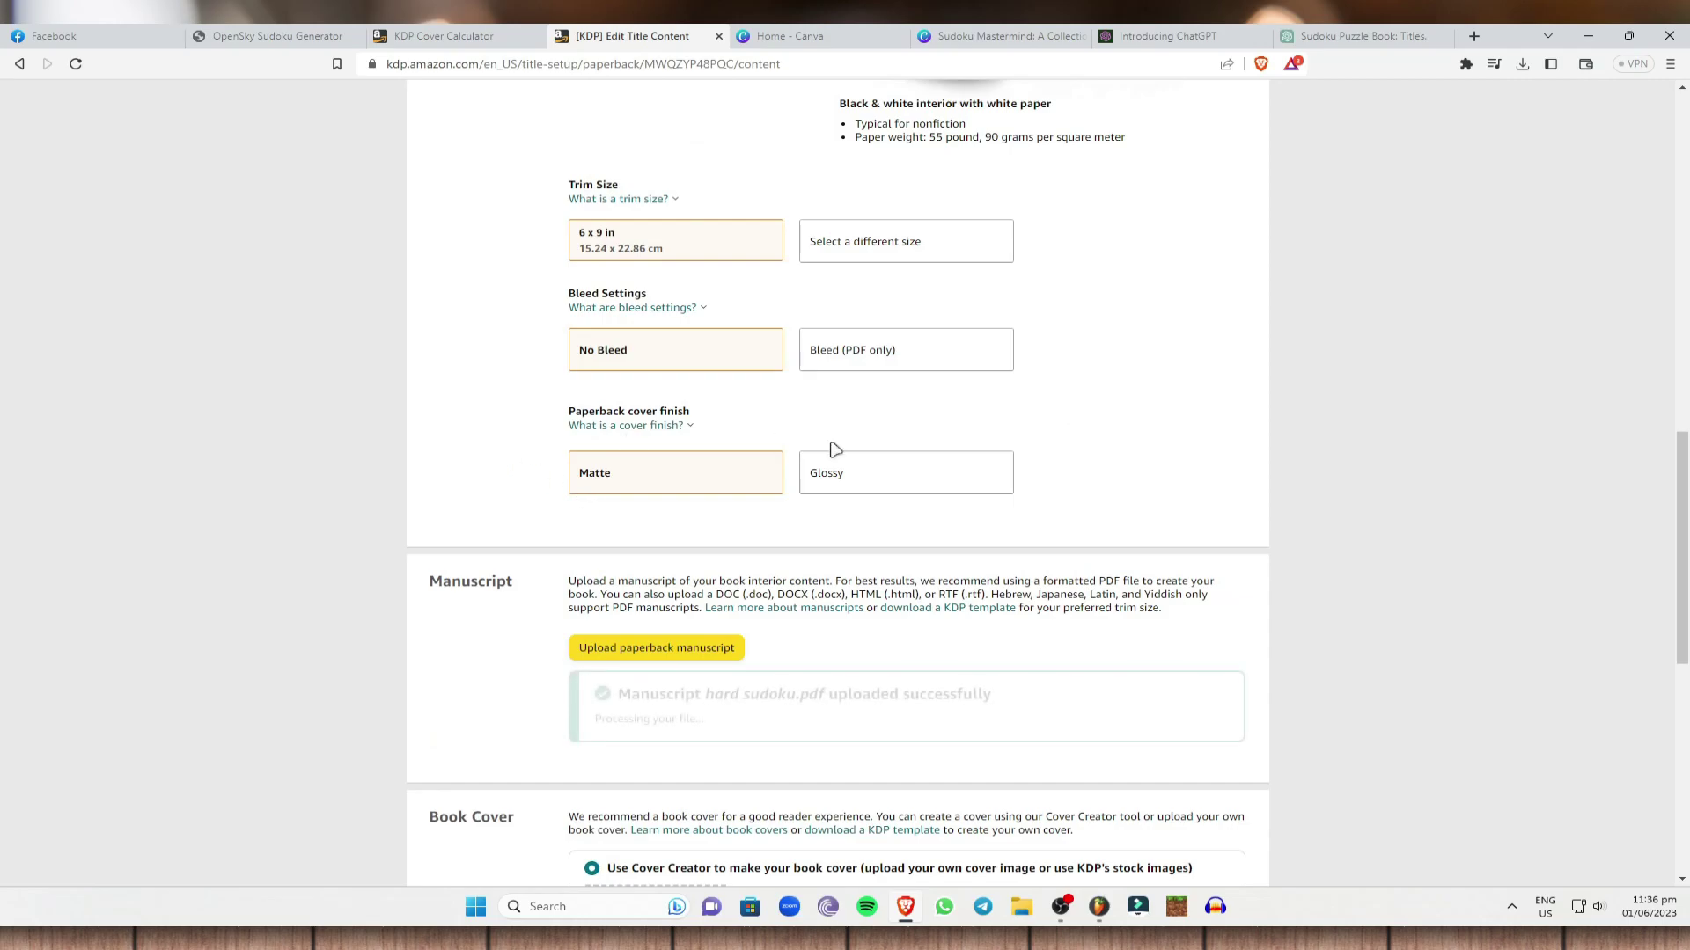
Step: Choose to upload an existing print-ready cover and upload Coverphoto.pdf from the Desktop as the book cover
scroll(687, 585, down, 2)
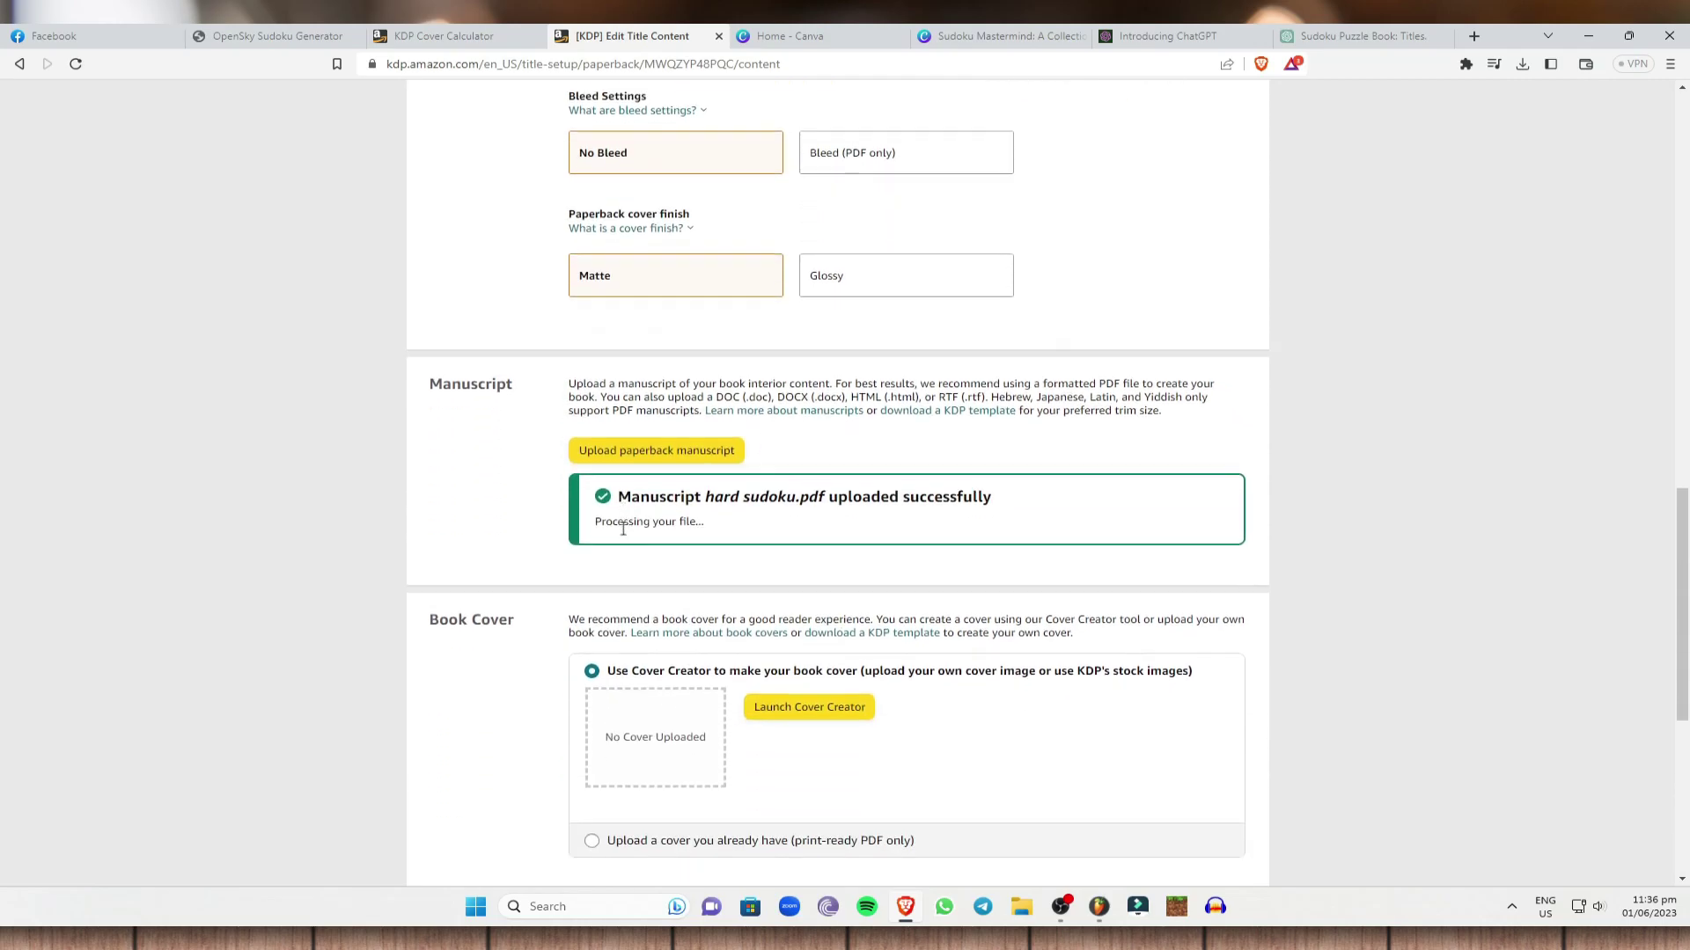
scroll(624, 528, down, 2)
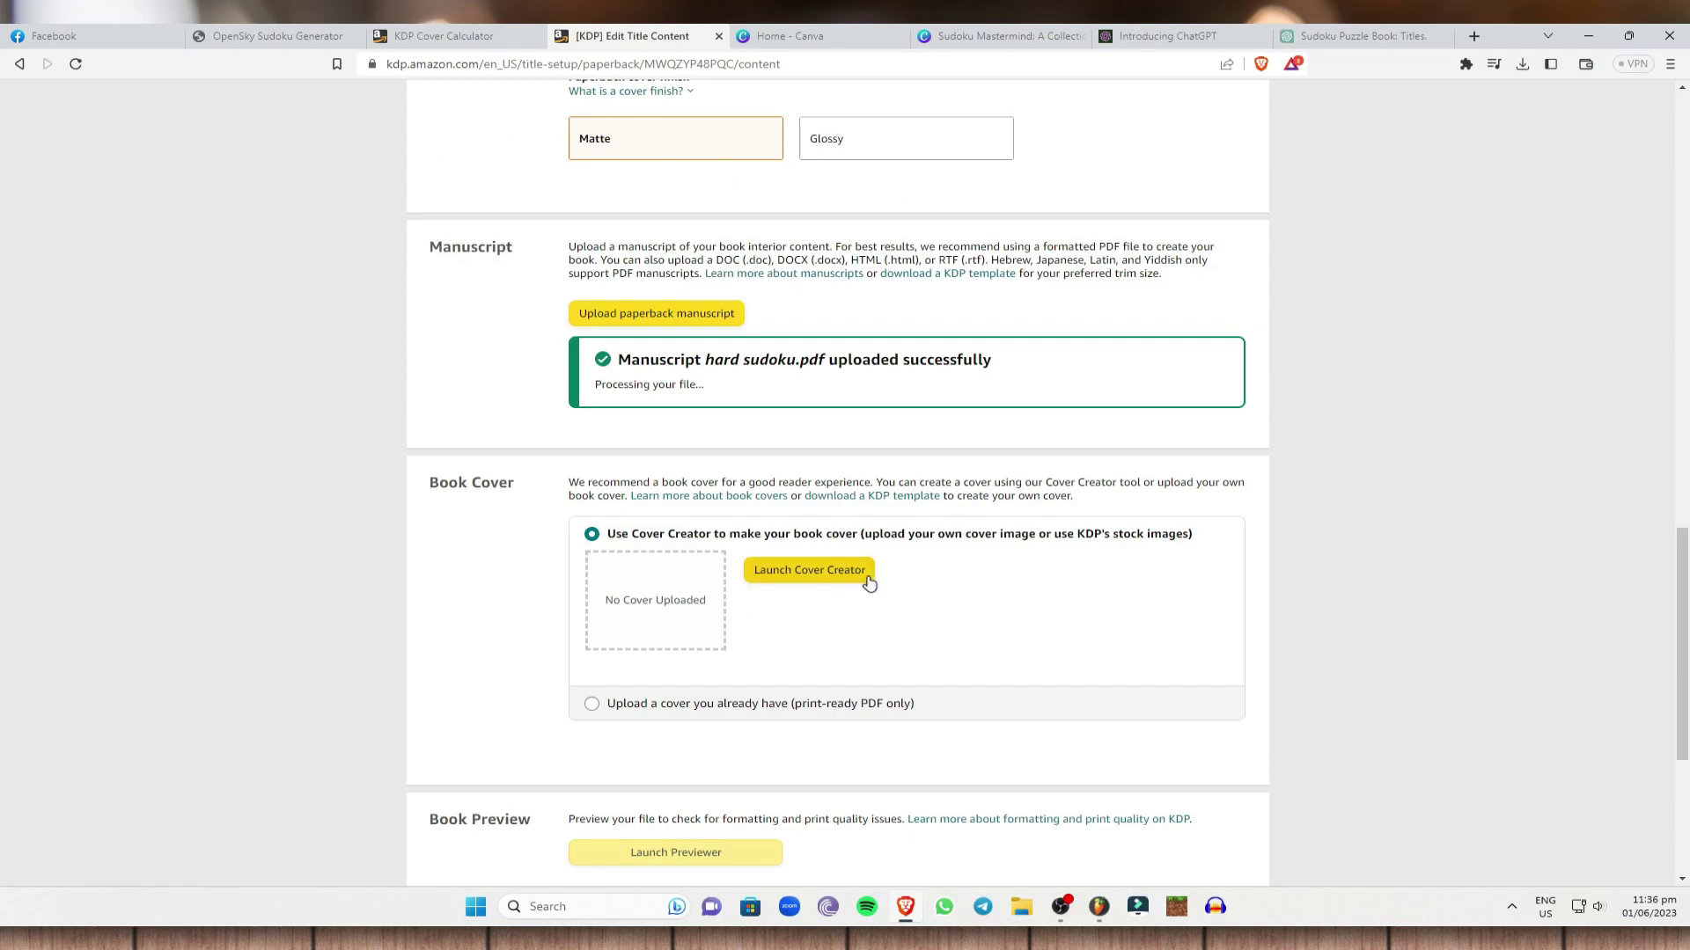
click(593, 707)
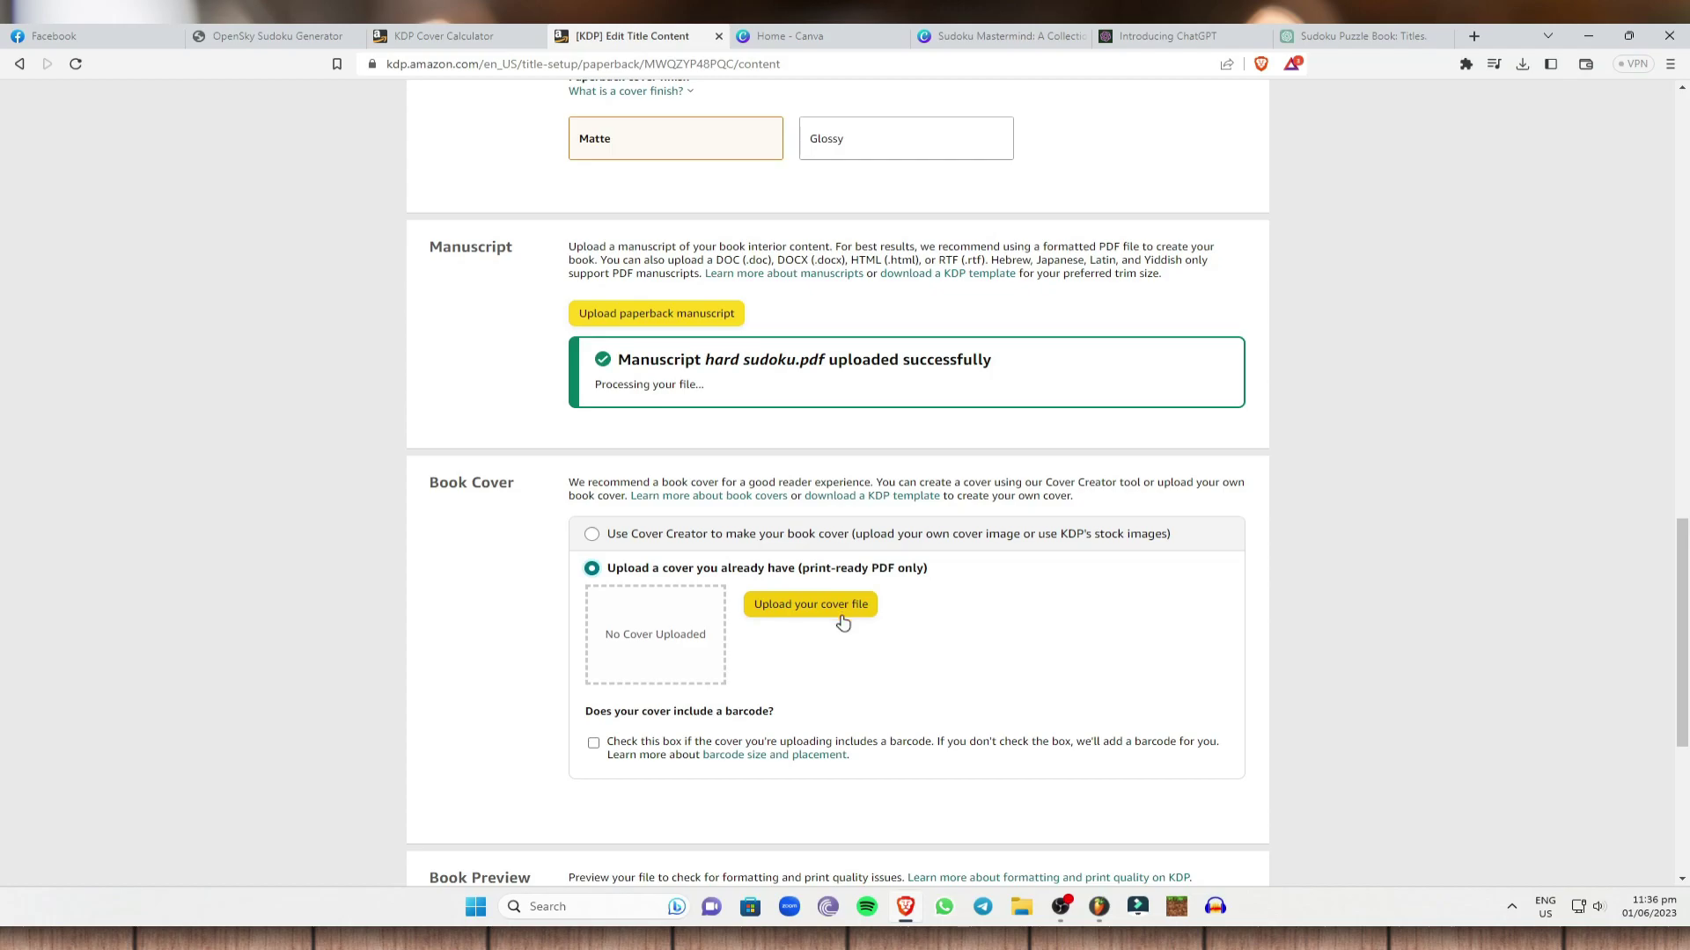
click(818, 607)
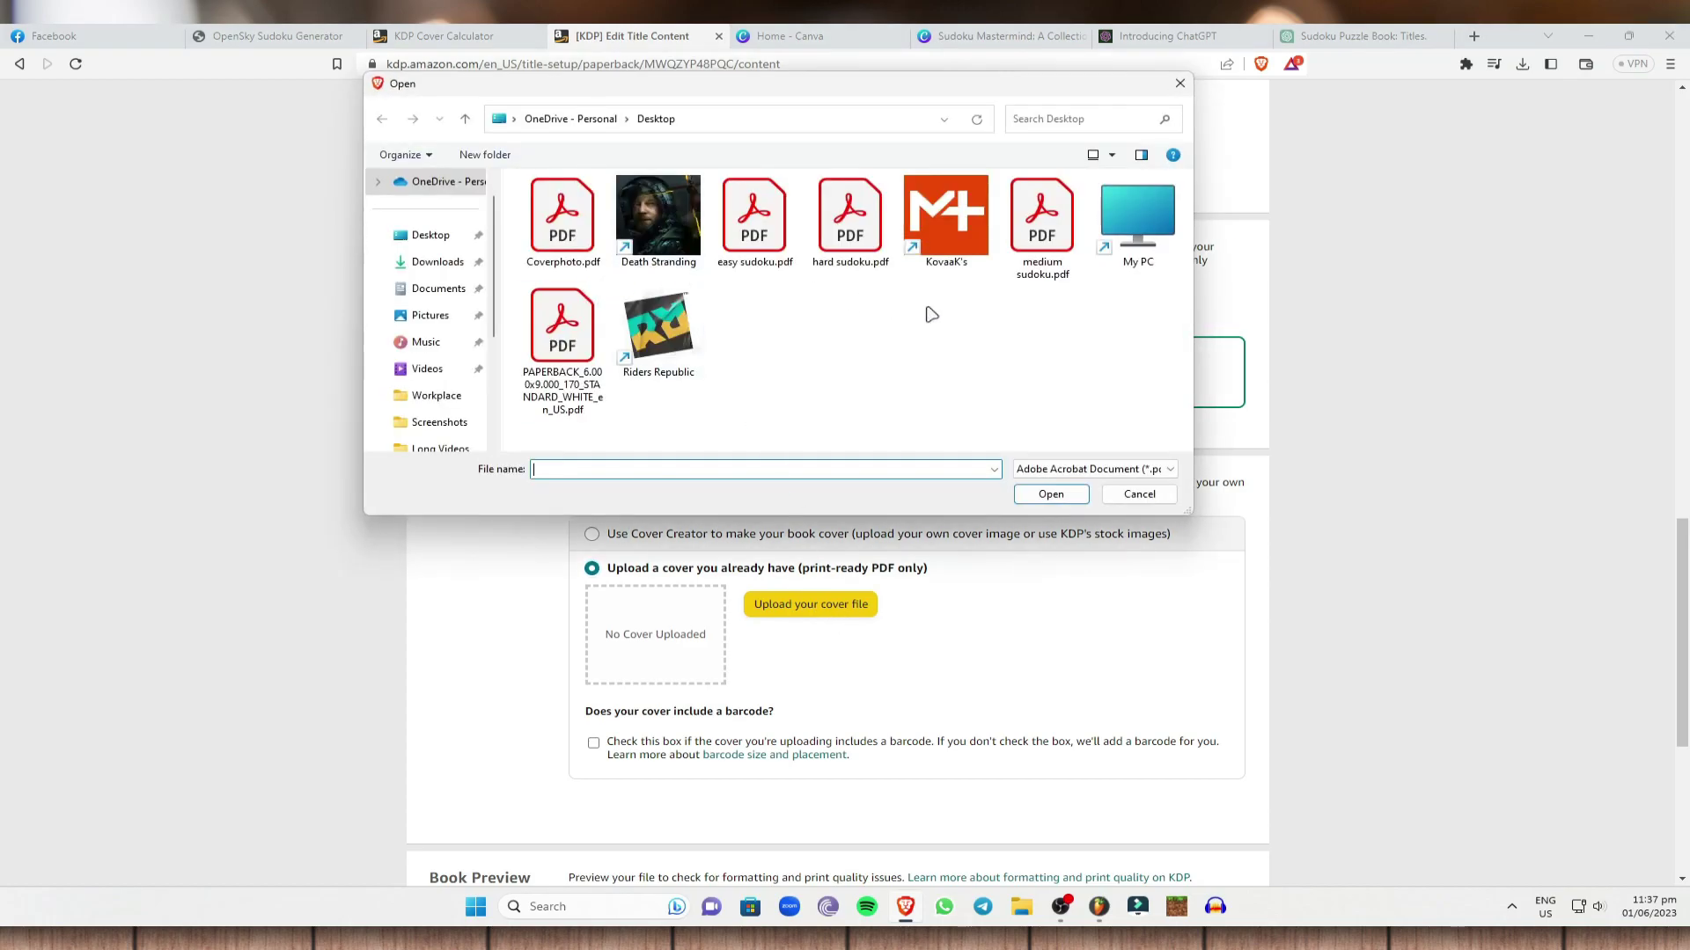
click(570, 227)
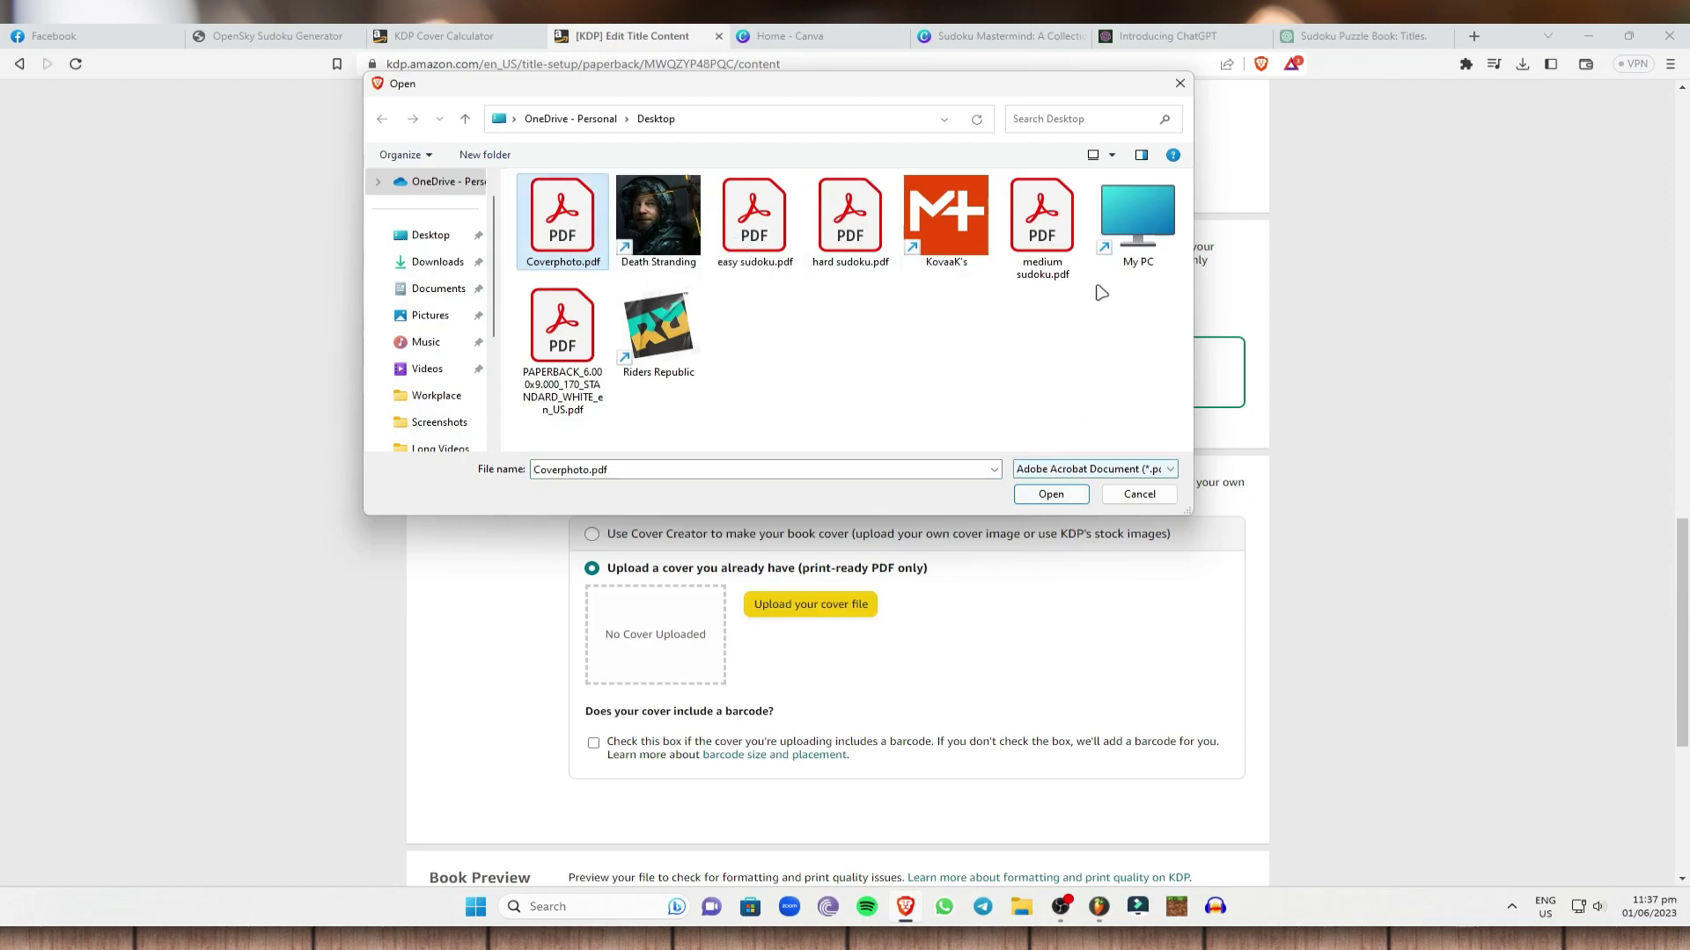
click(1051, 494)
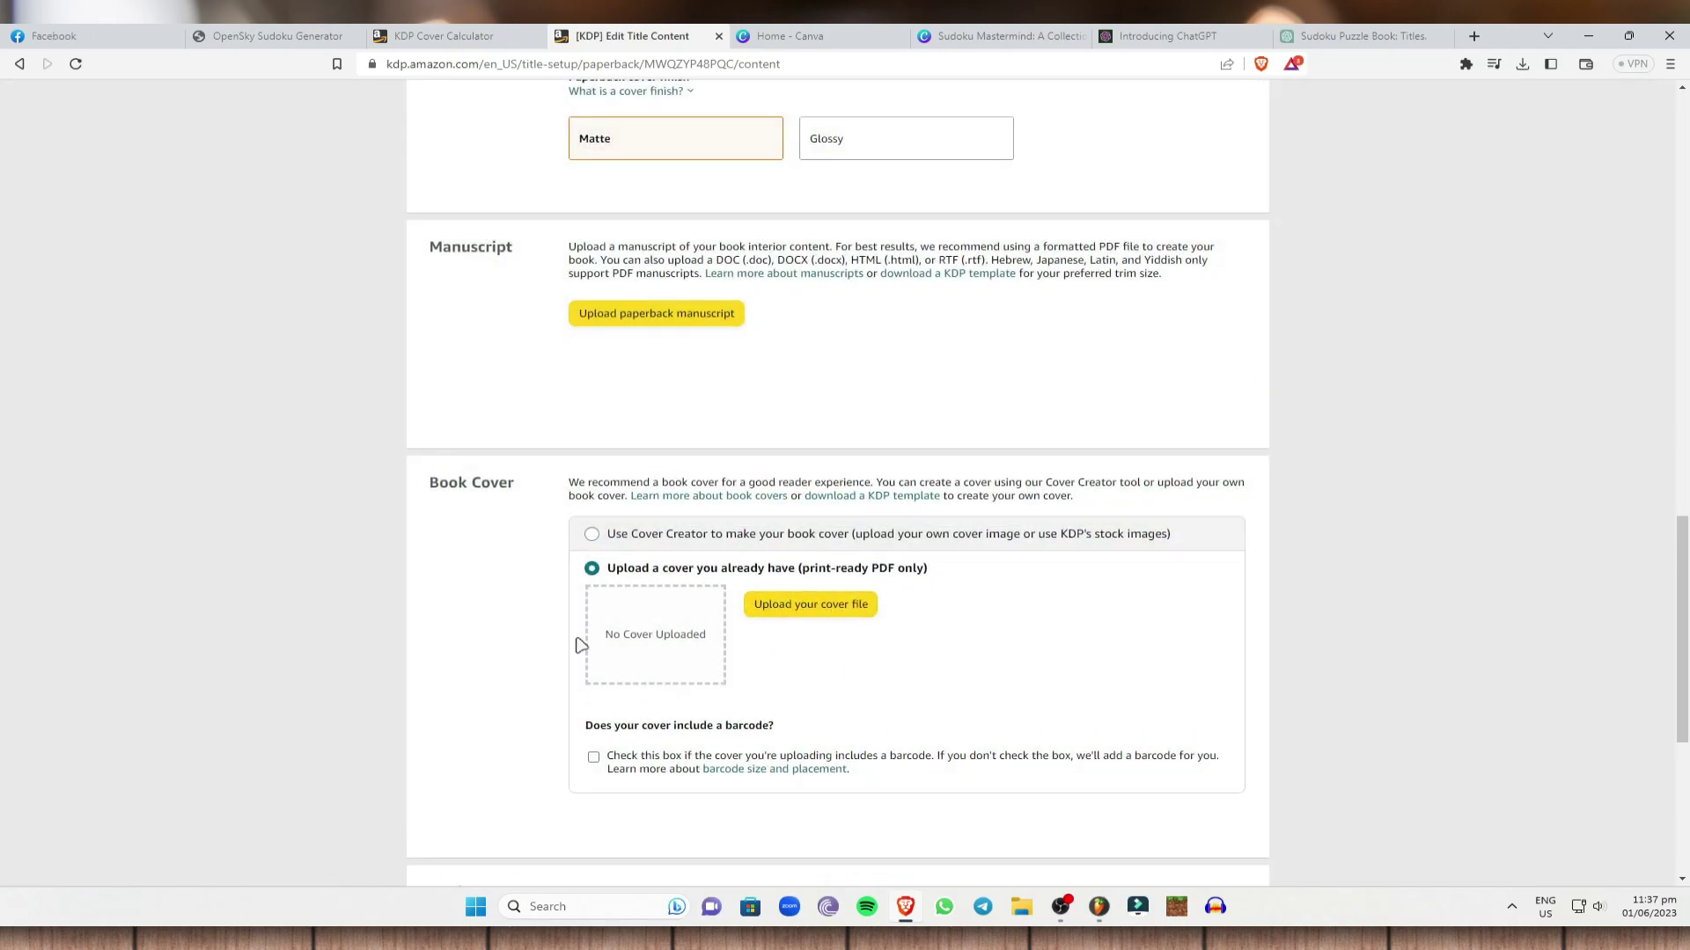
Step: Check the Canva cover design for a barcode and mark the uploaded KDP cover as including one
scroll(880, 740, down, 2)
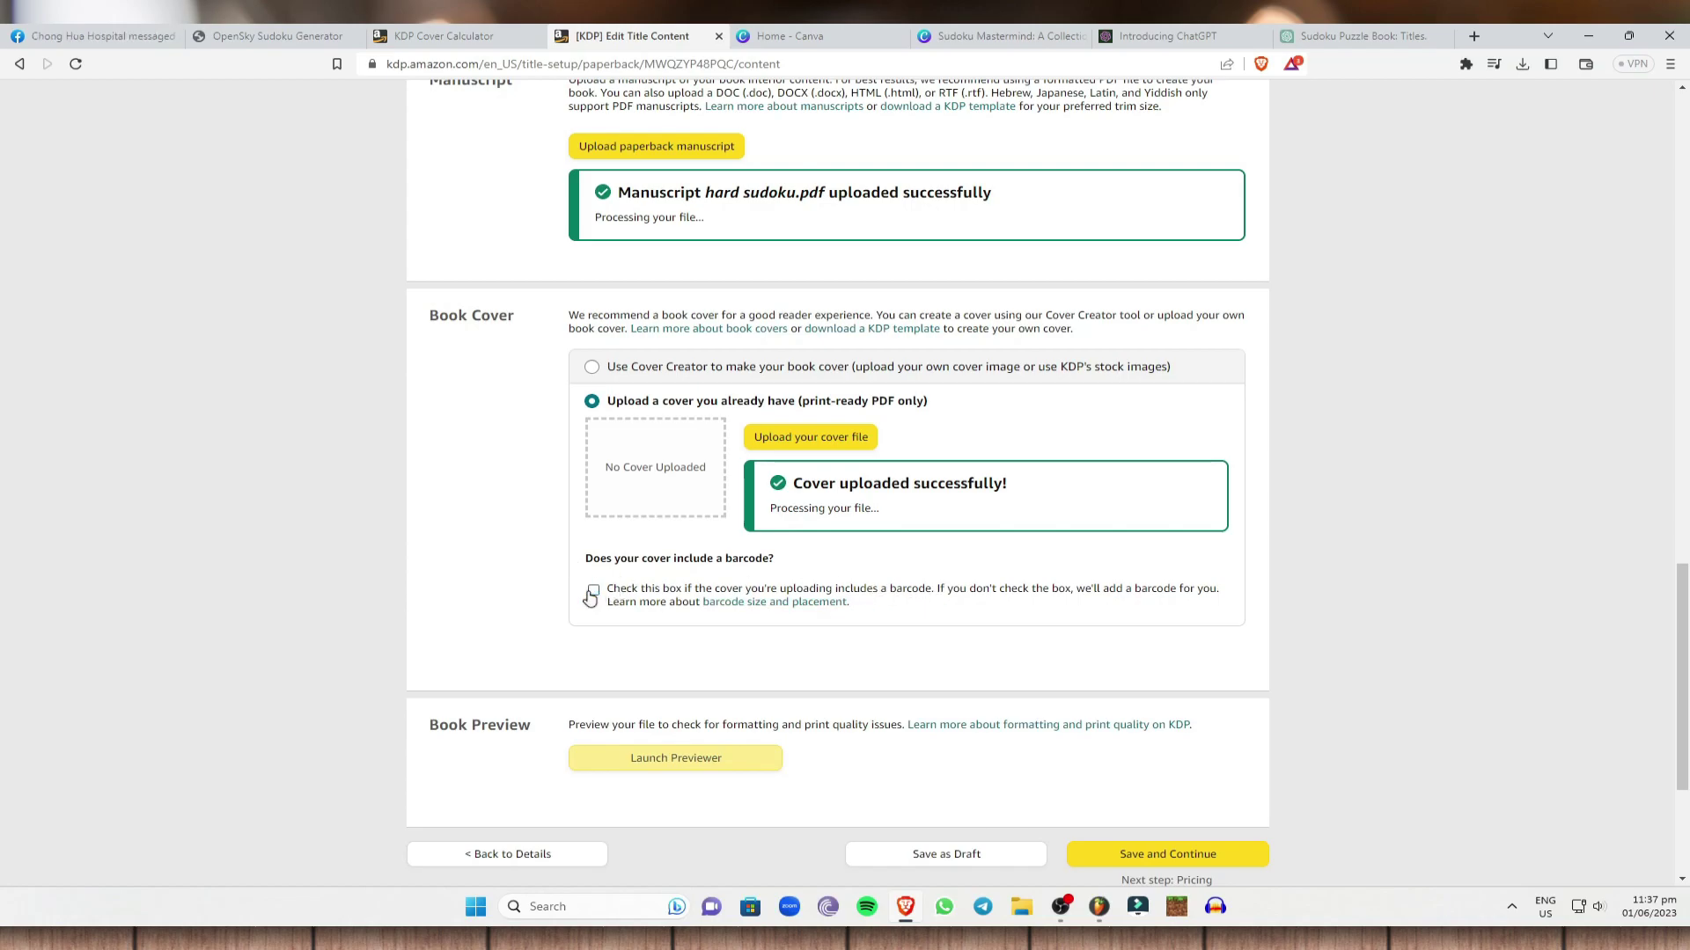
click(1056, 35)
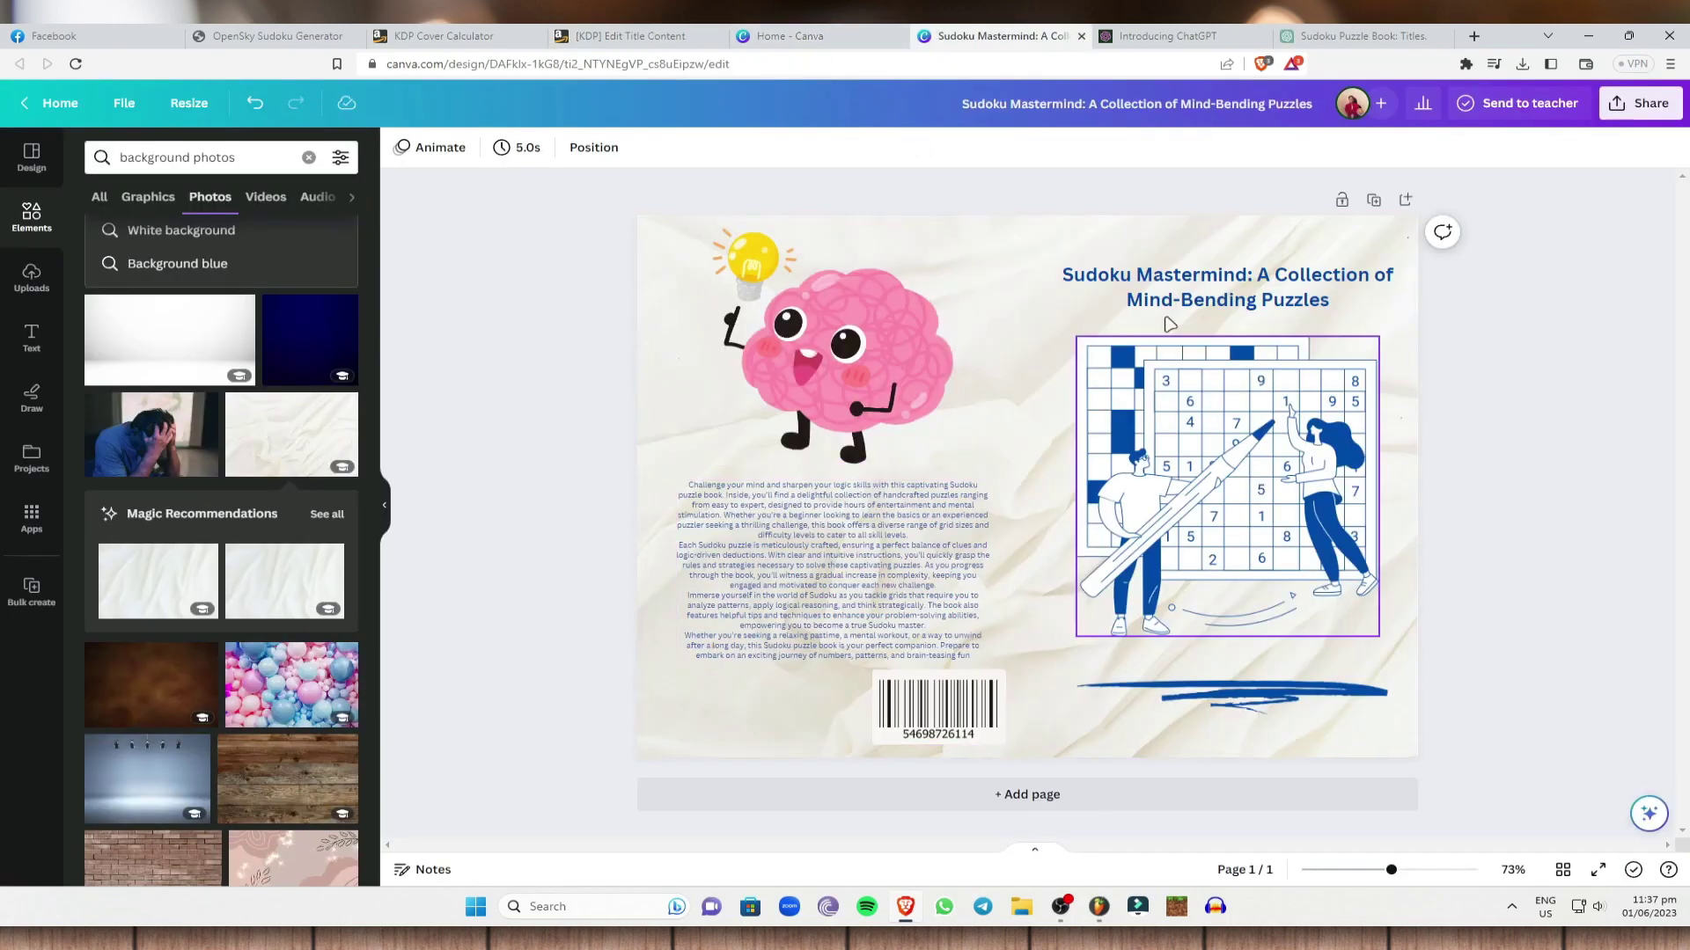
click(630, 35)
click(594, 592)
Step: Launch the book previewer and have KDP scale the interior file to match the book's trim size
scroll(753, 645, up, 20)
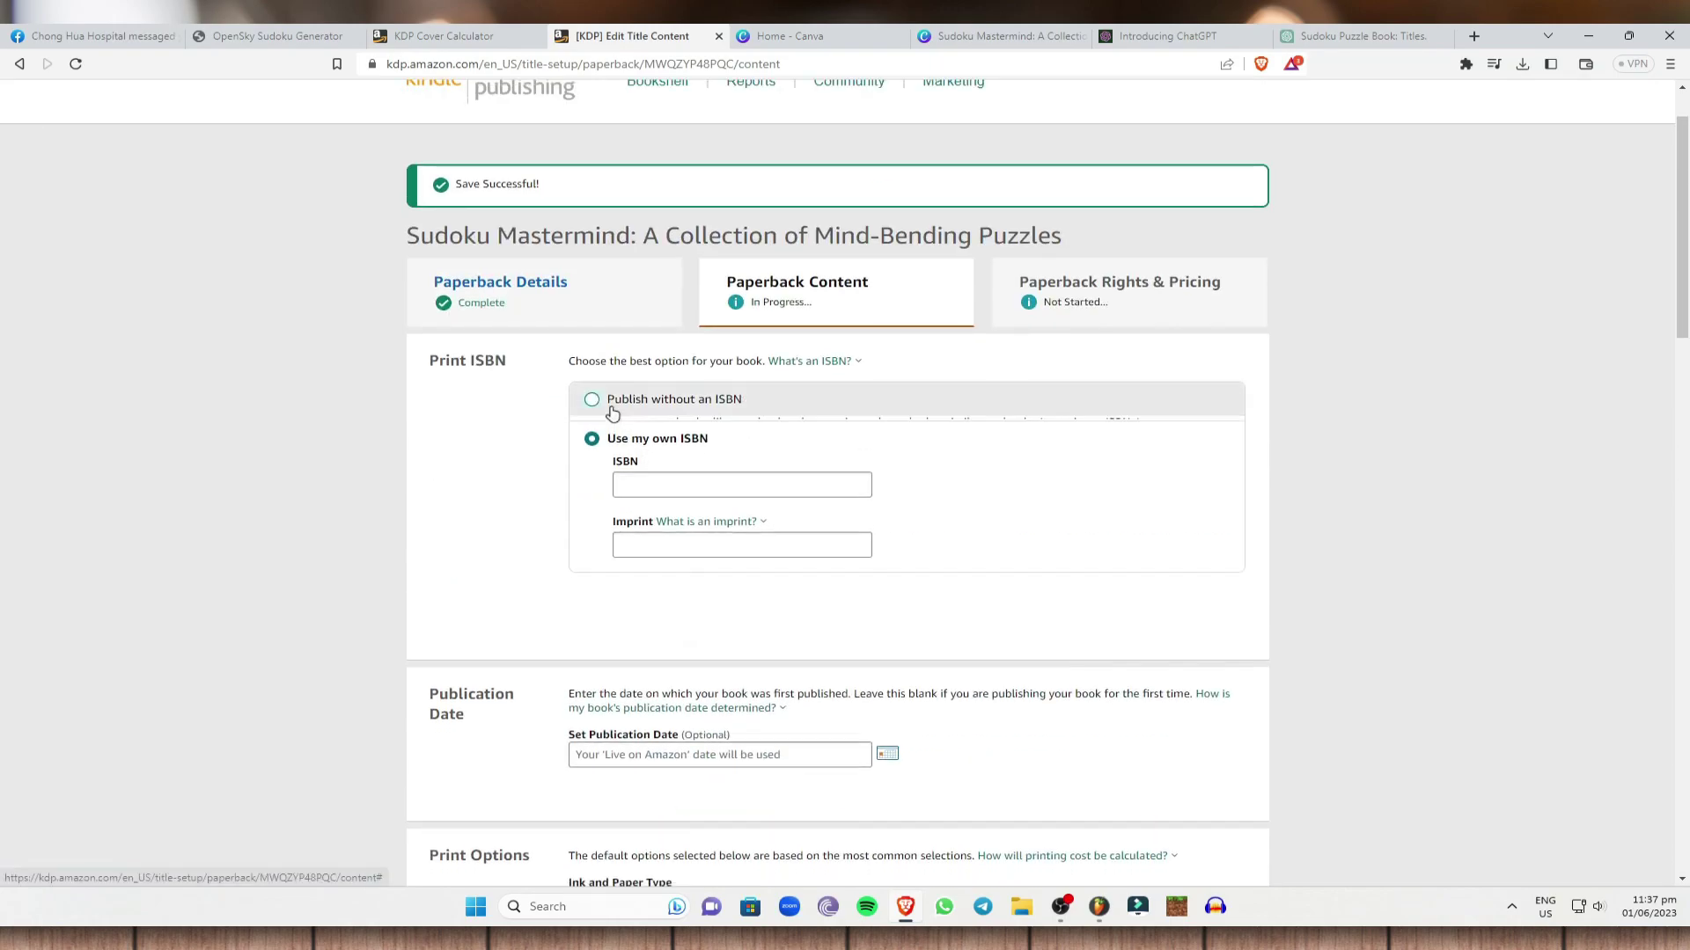
scroll(780, 682, down, 20)
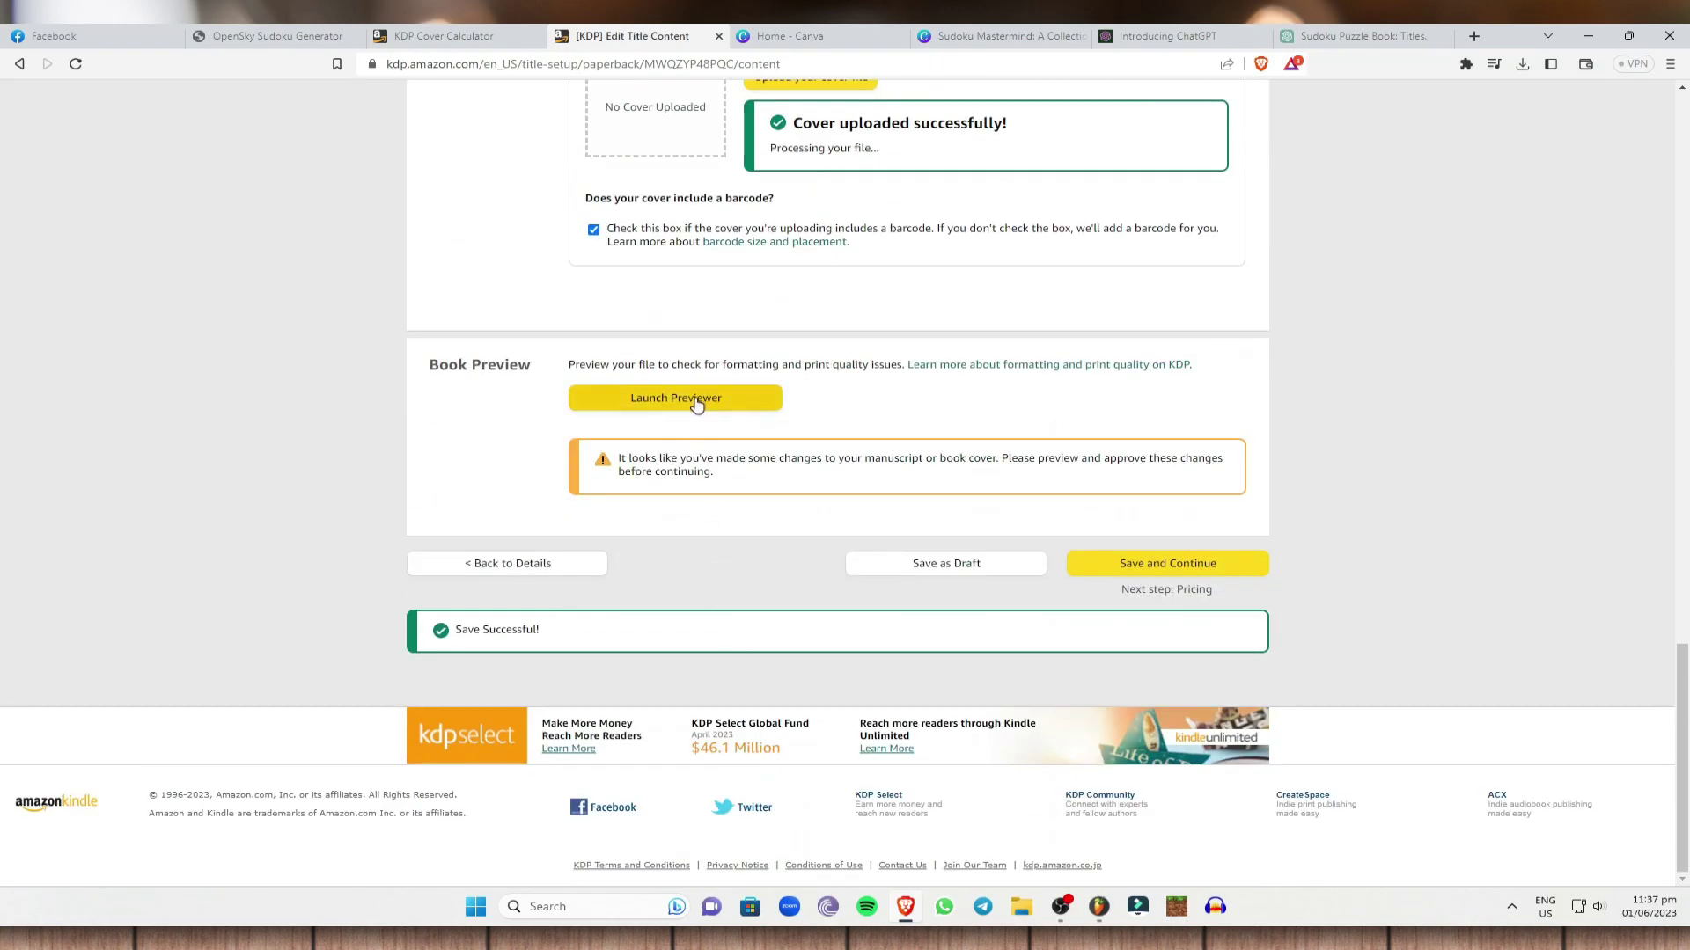
click(712, 404)
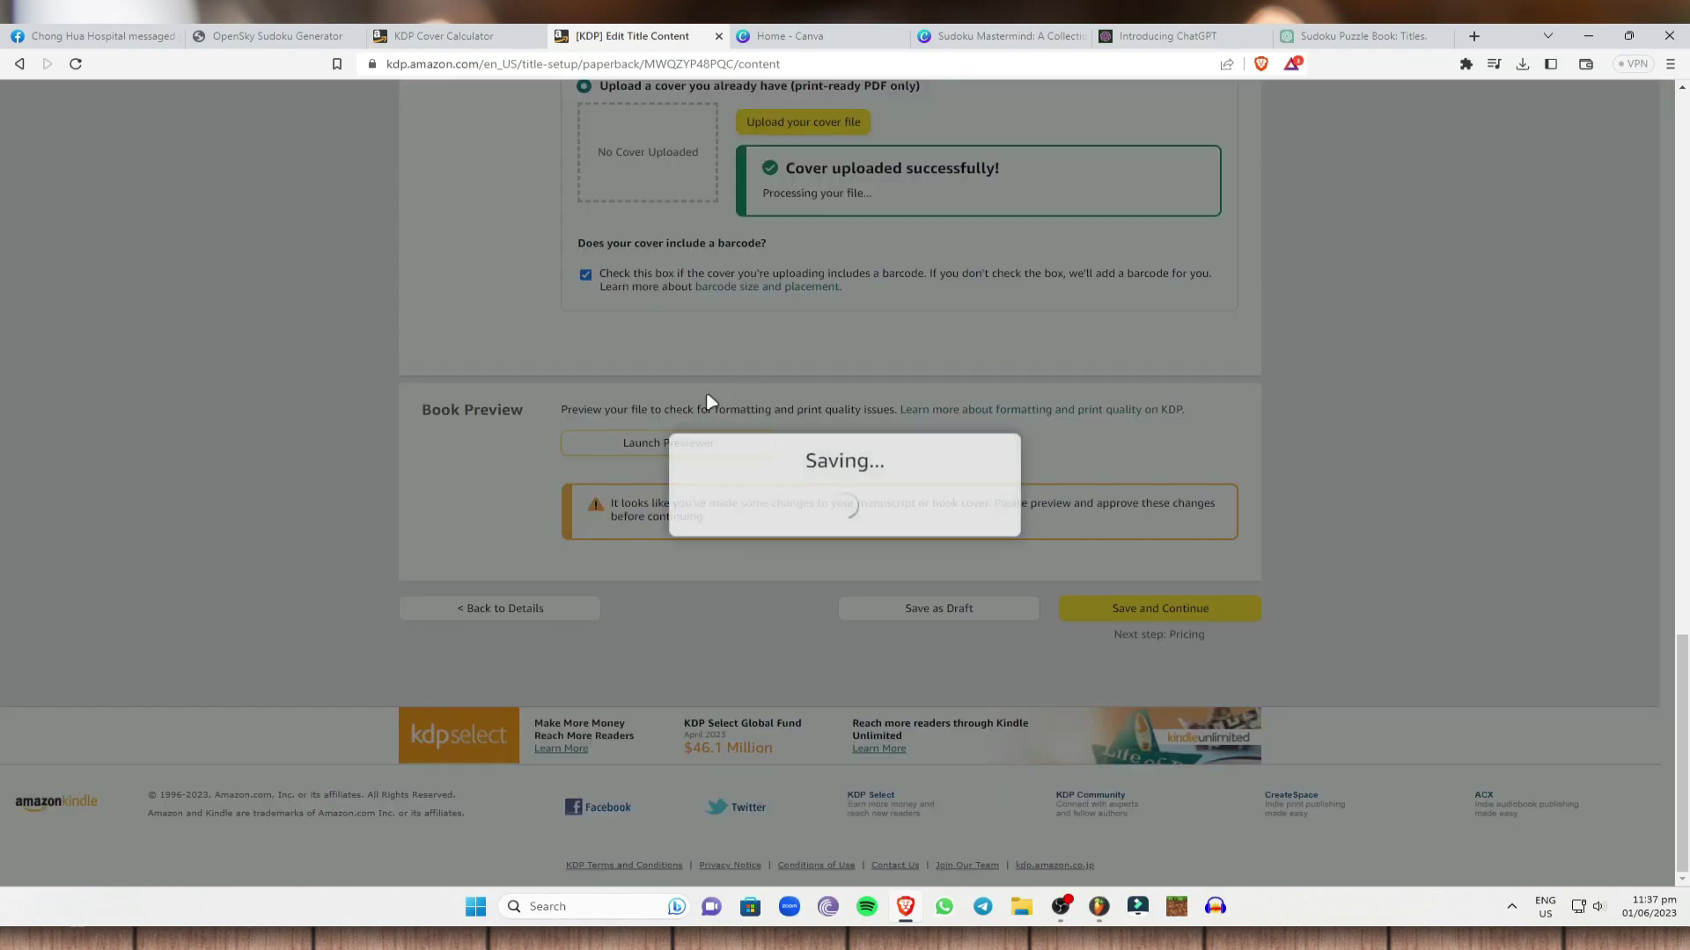
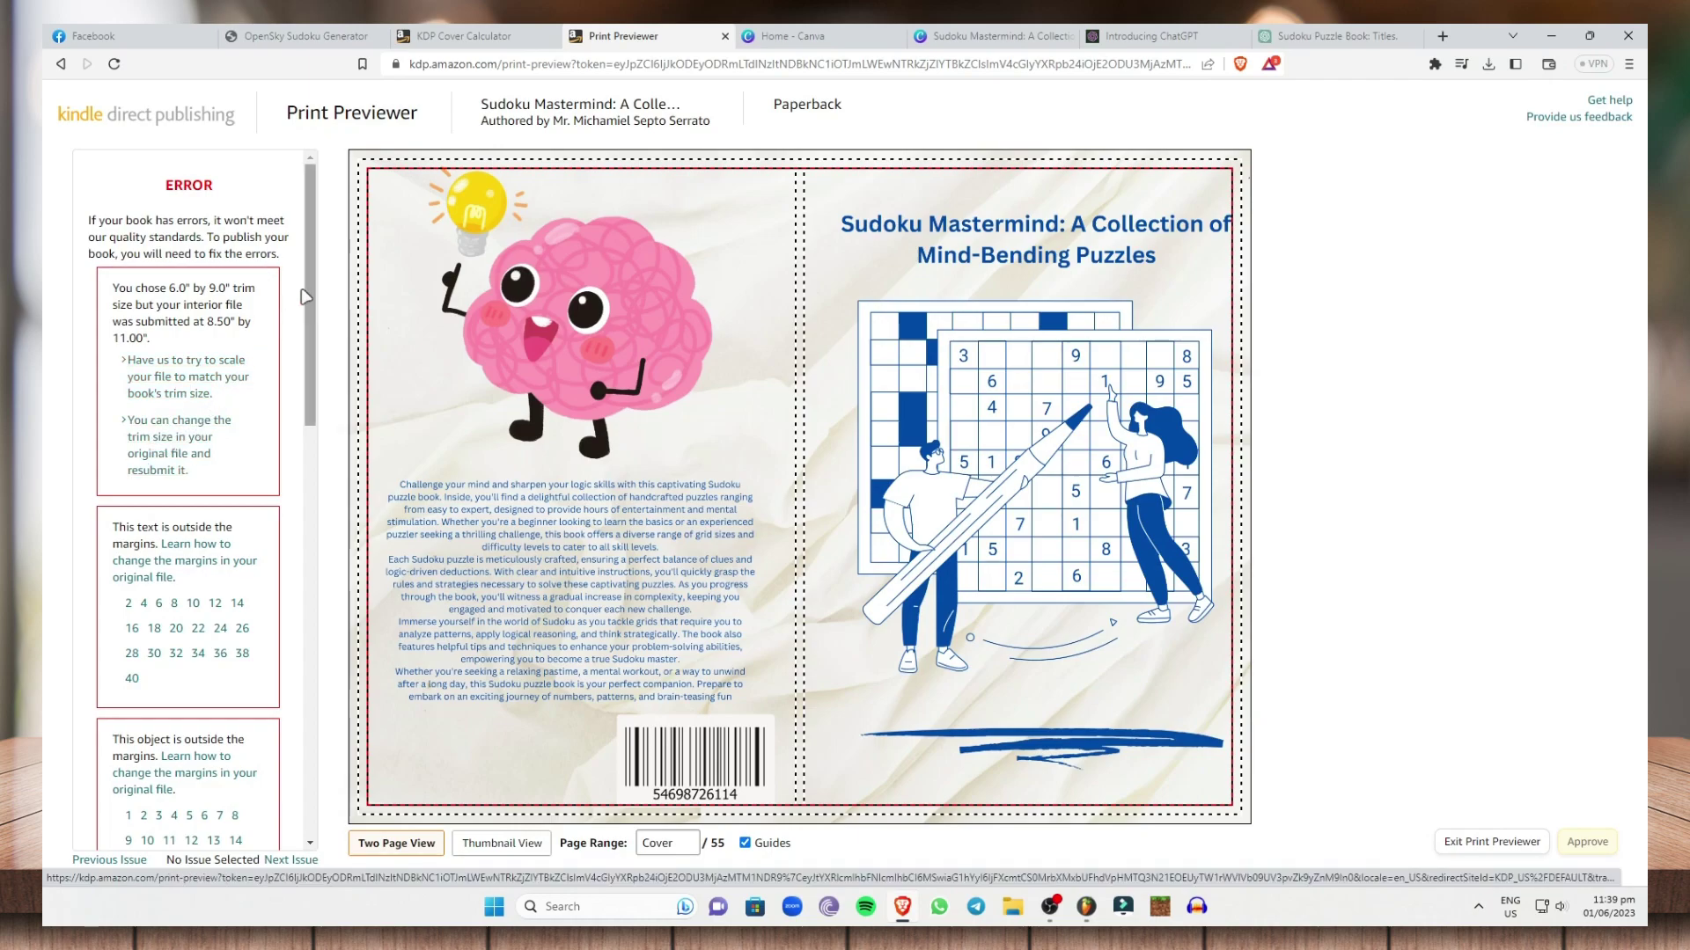
click(195, 385)
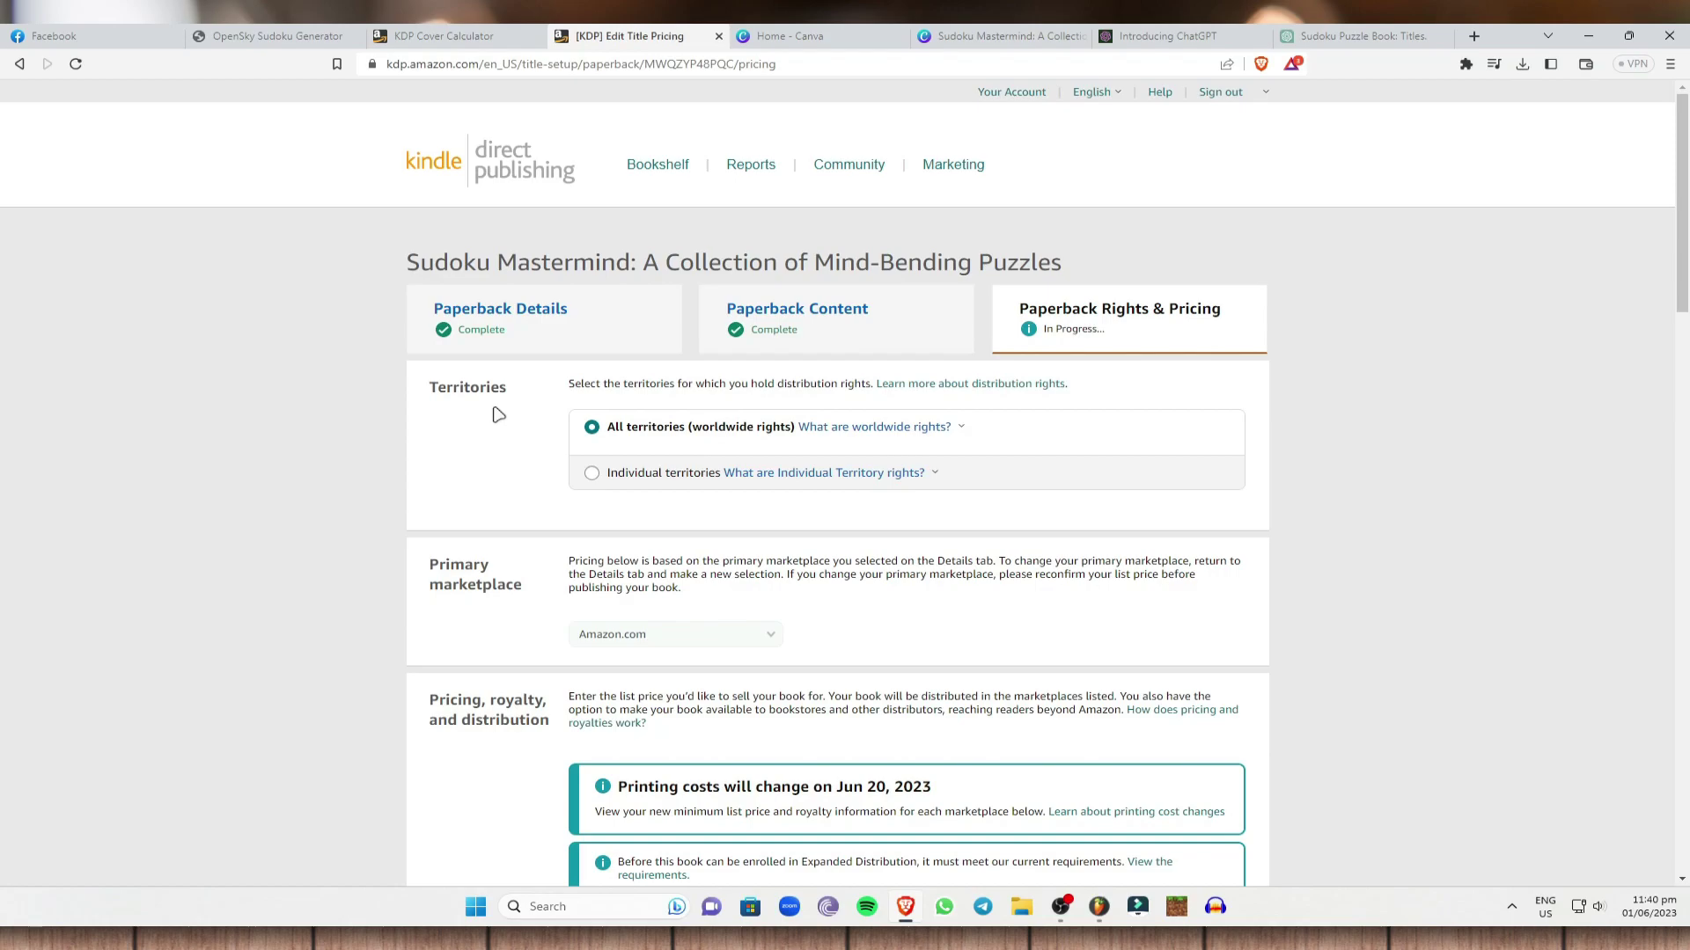
Step: Check the list of individual territories and switch back to All territories (worldwide rights)
click(591, 475)
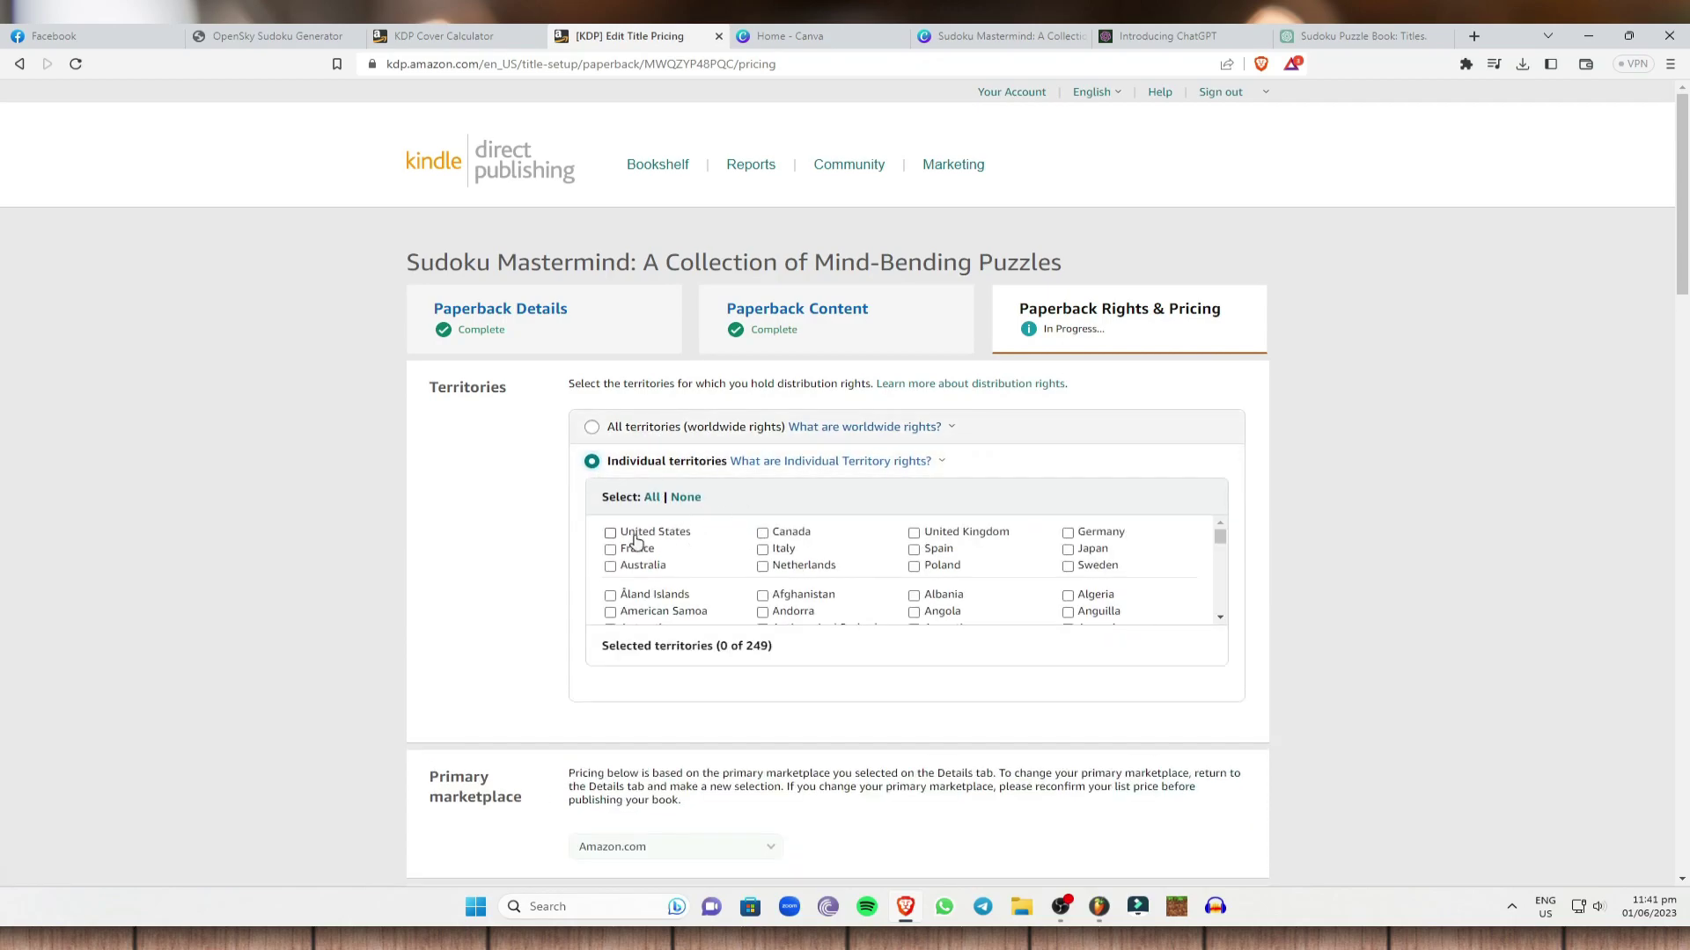
scroll(870, 557, down, 3)
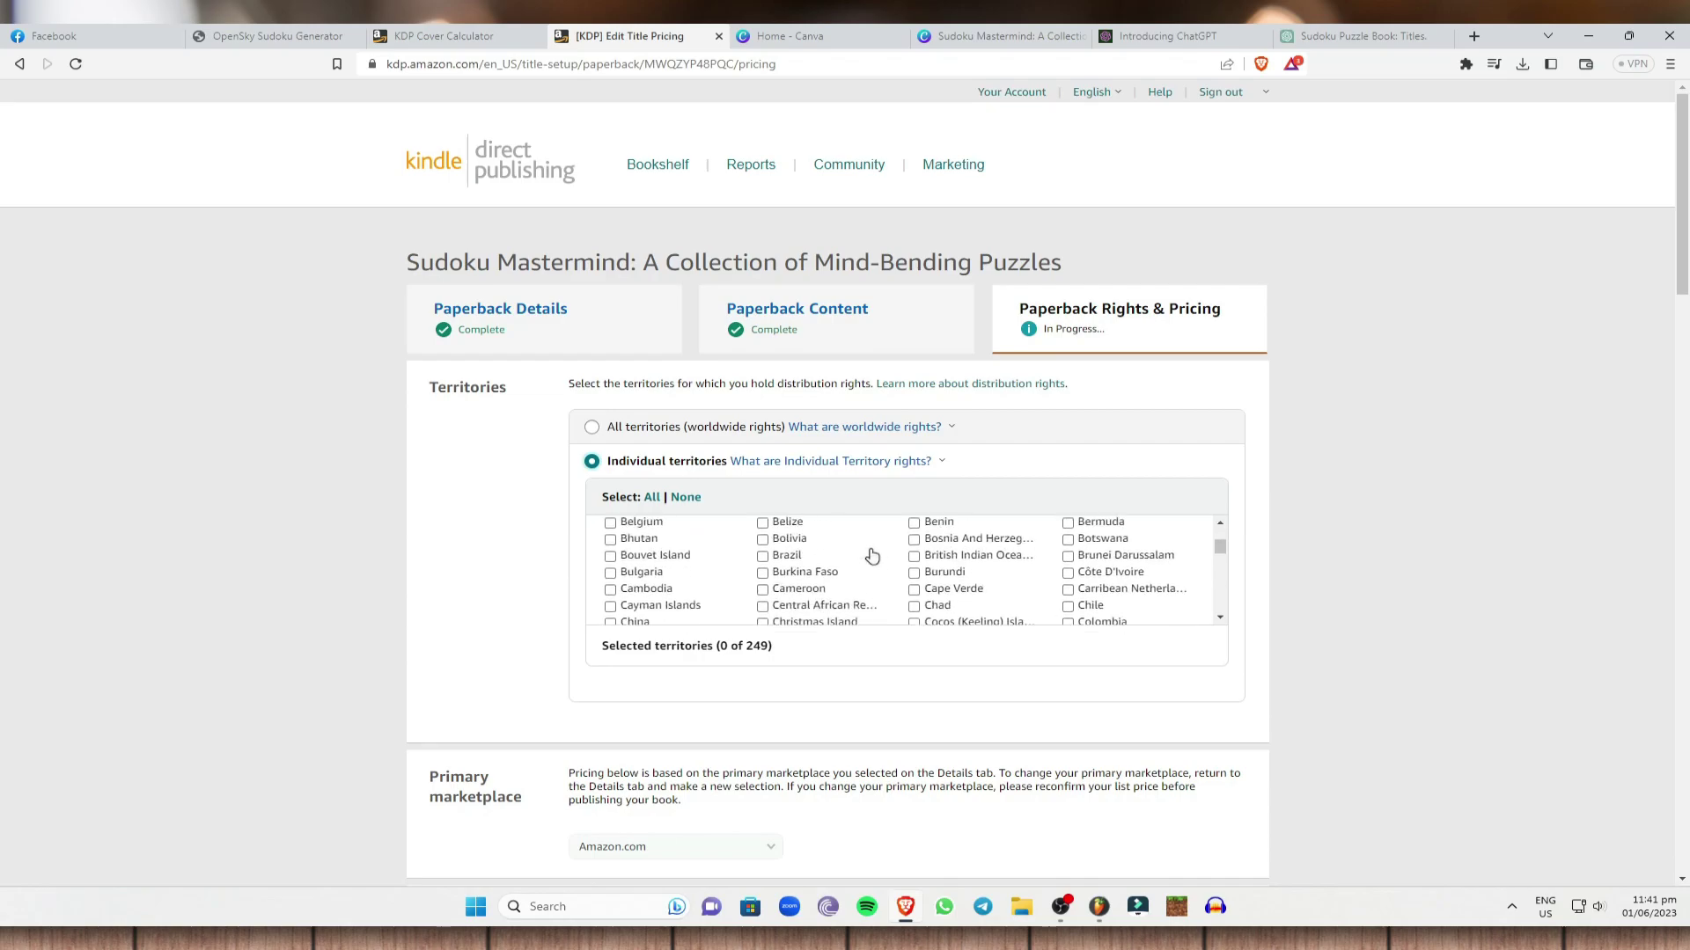
scroll(870, 563, up, 4)
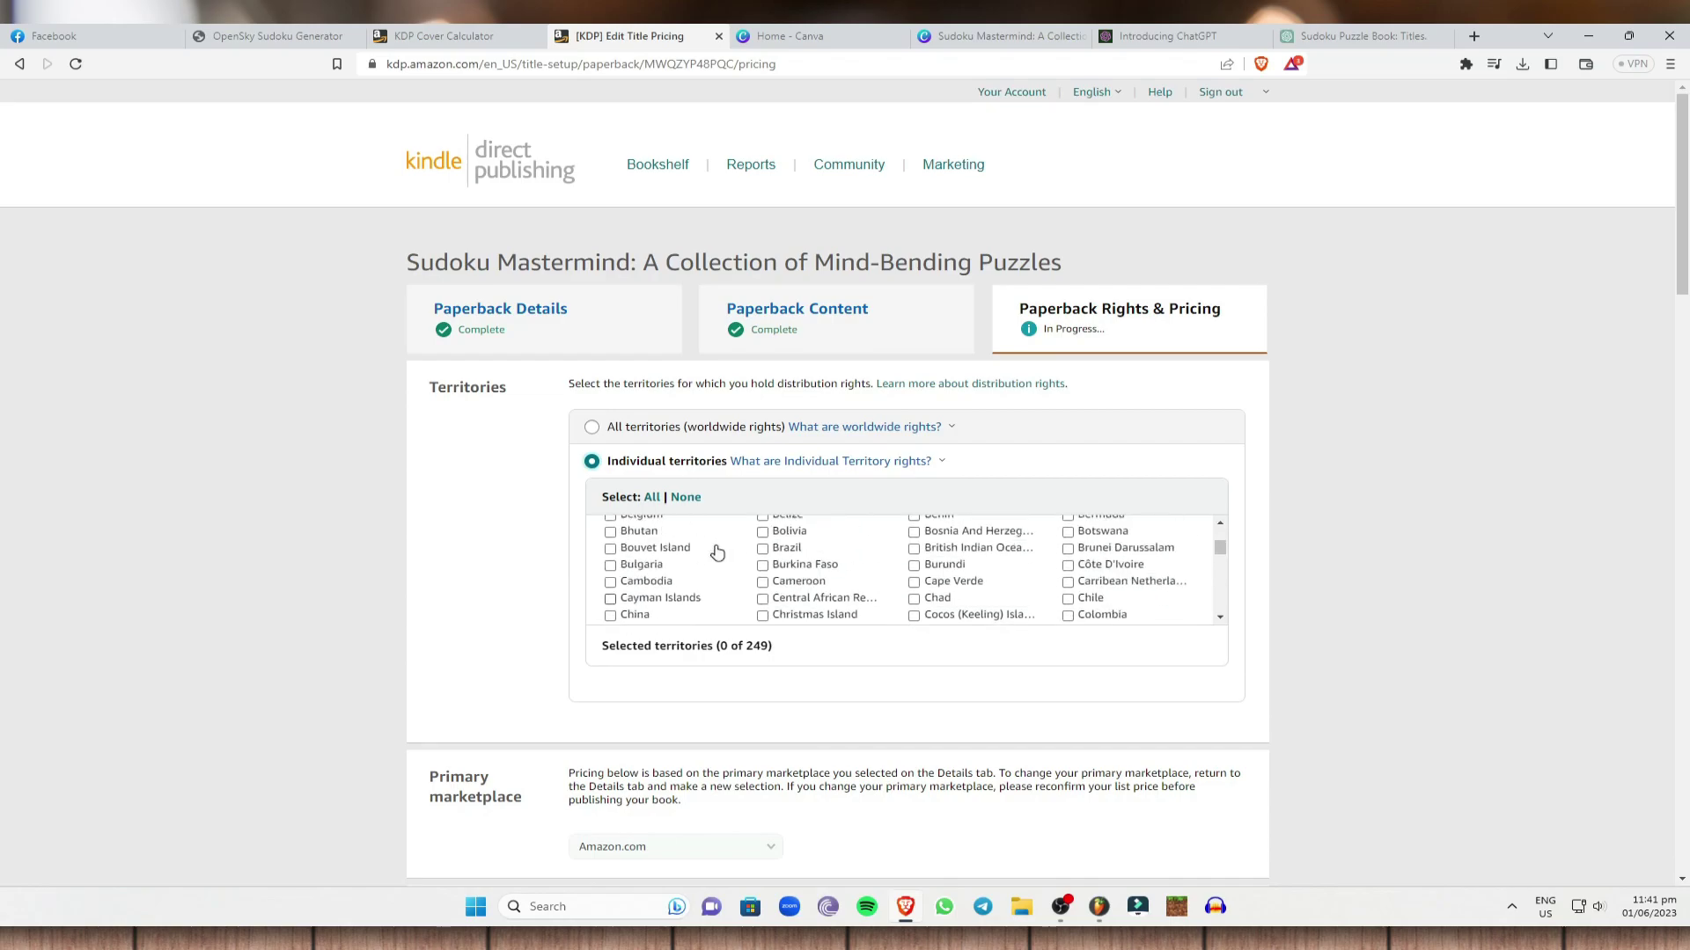
click(592, 428)
Step: Set the Amazon.com list price to 4.00 USD as the basis for the other marketplaces
scroll(788, 527, down, 2)
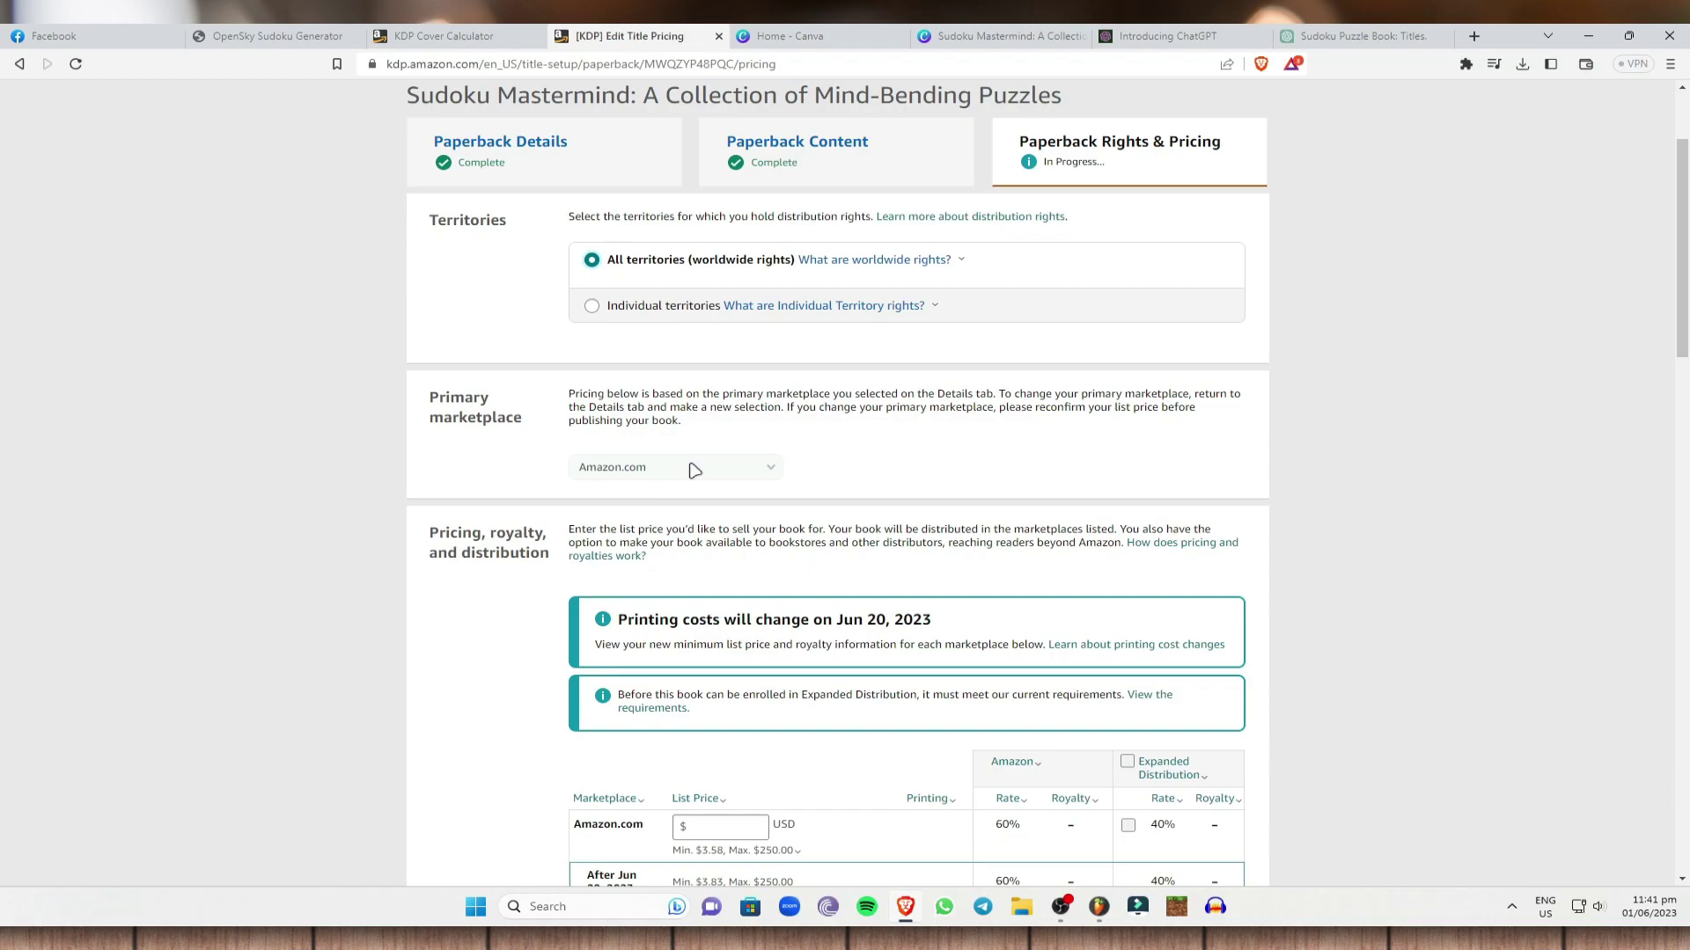
scroll(694, 471, down, 20)
scroll(731, 527, up, 15)
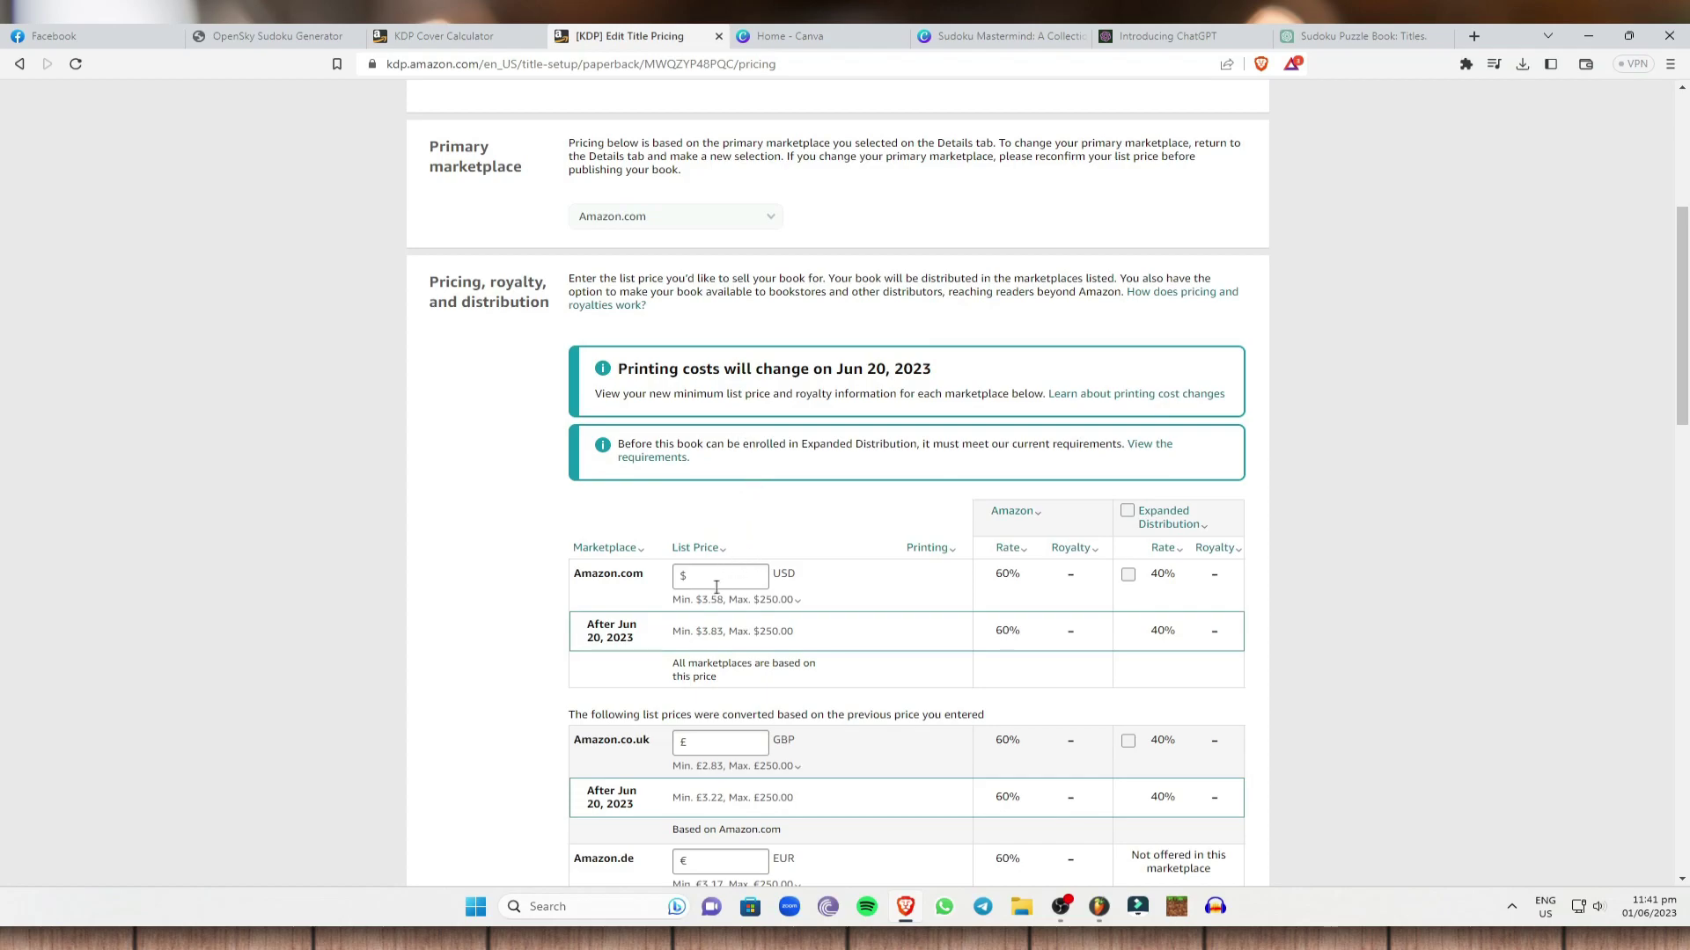
click(687, 600)
click(721, 581)
click(1539, 441)
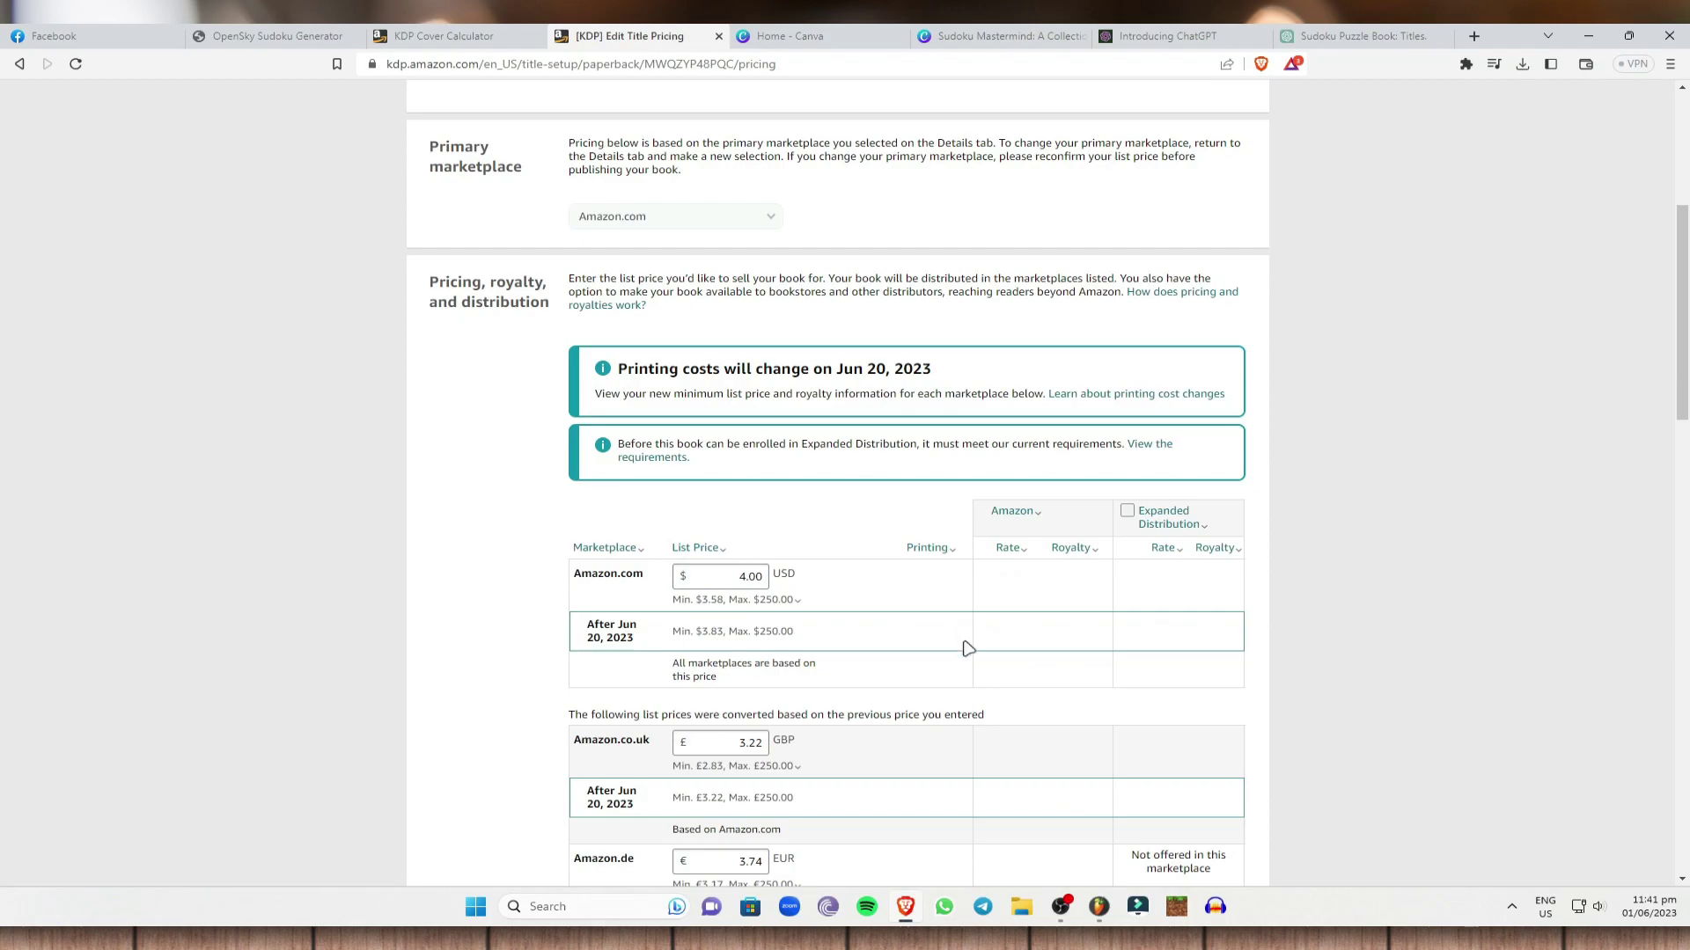
Step: Check the converted marketplace prices and set the Amazon.co.jp list price to 710 JPY
scroll(967, 656, down, 10)
scroll(946, 682, down, 6)
scroll(796, 494, up, 11)
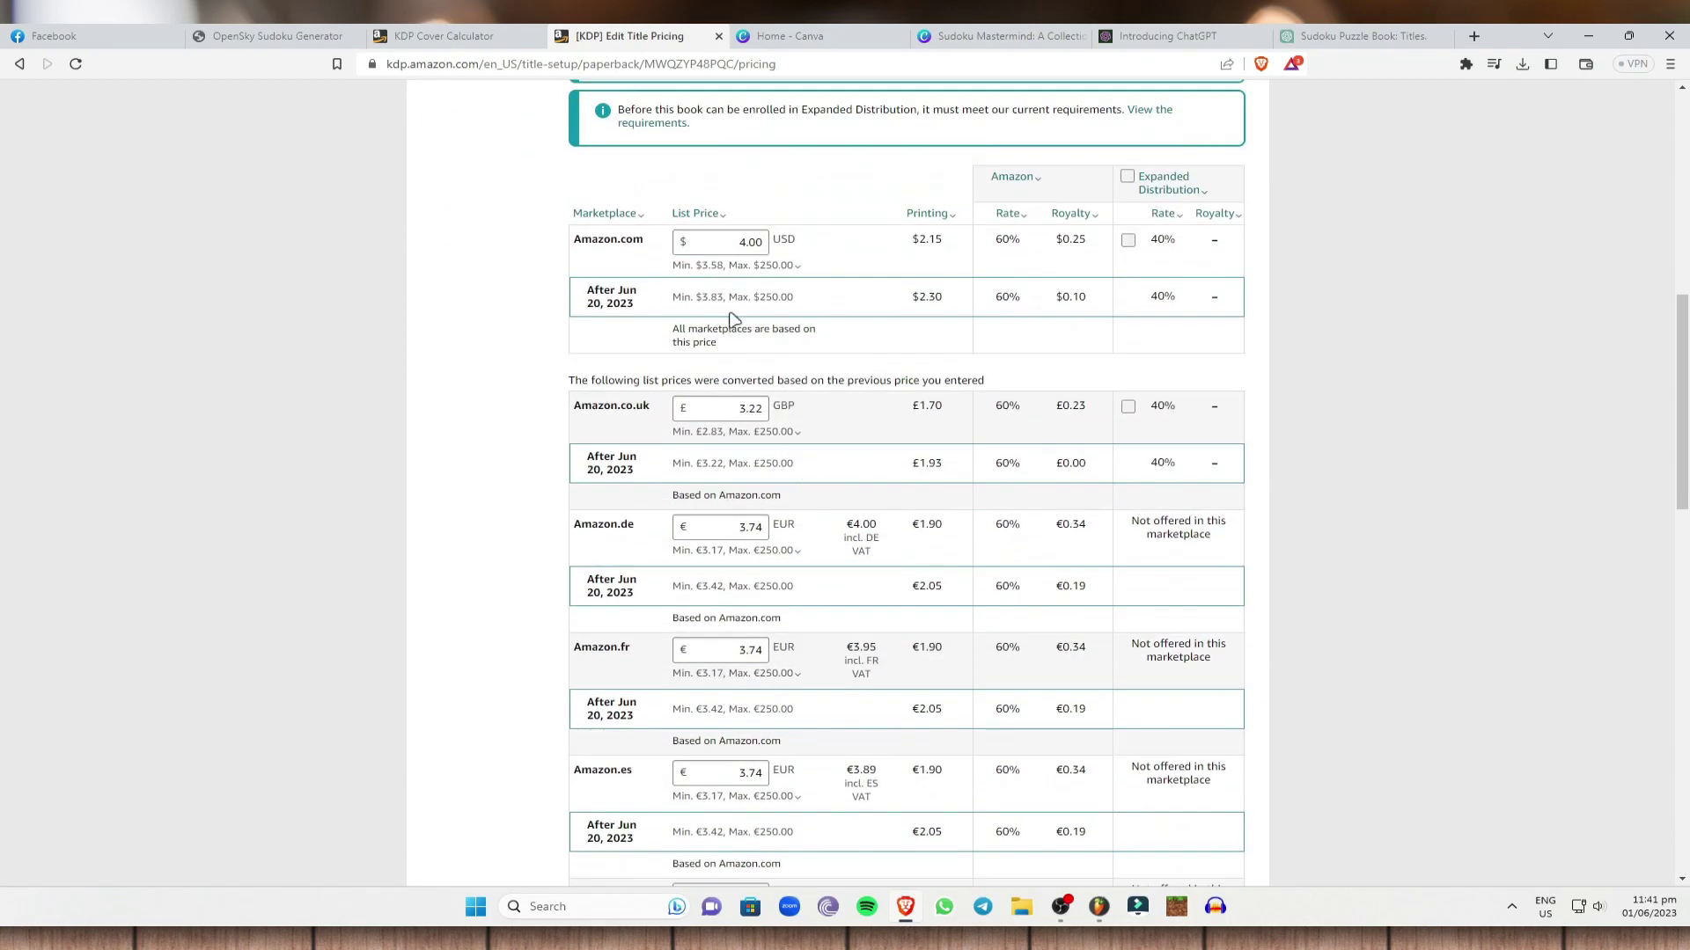
click(694, 418)
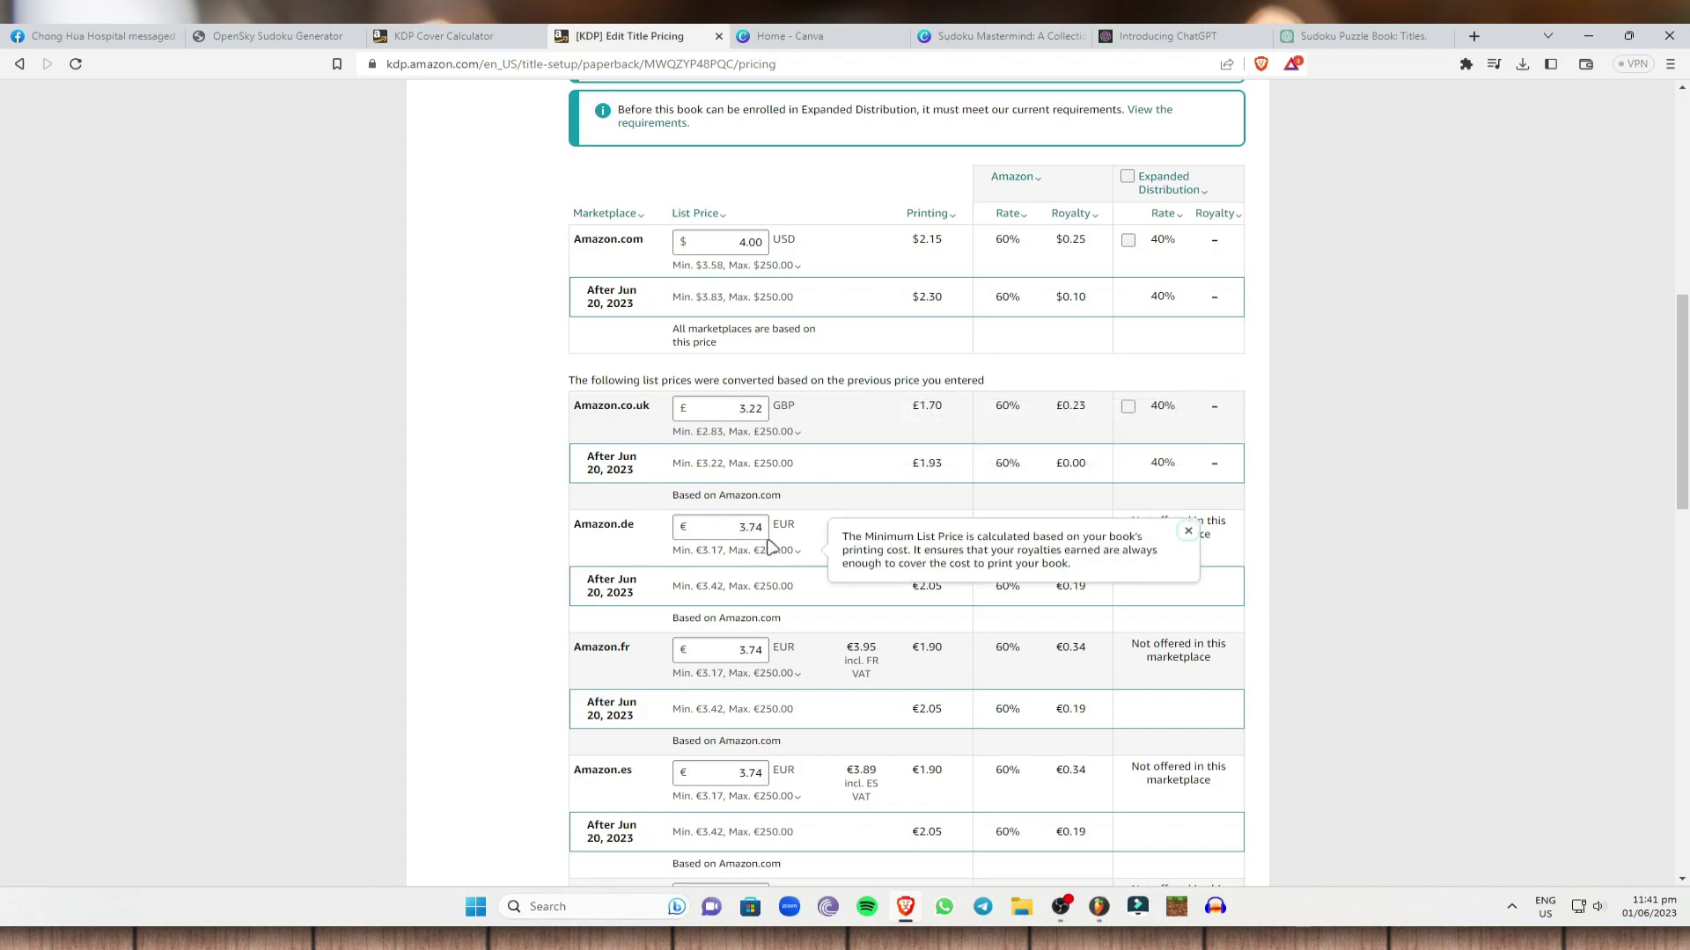
scroll(858, 541, down, 7)
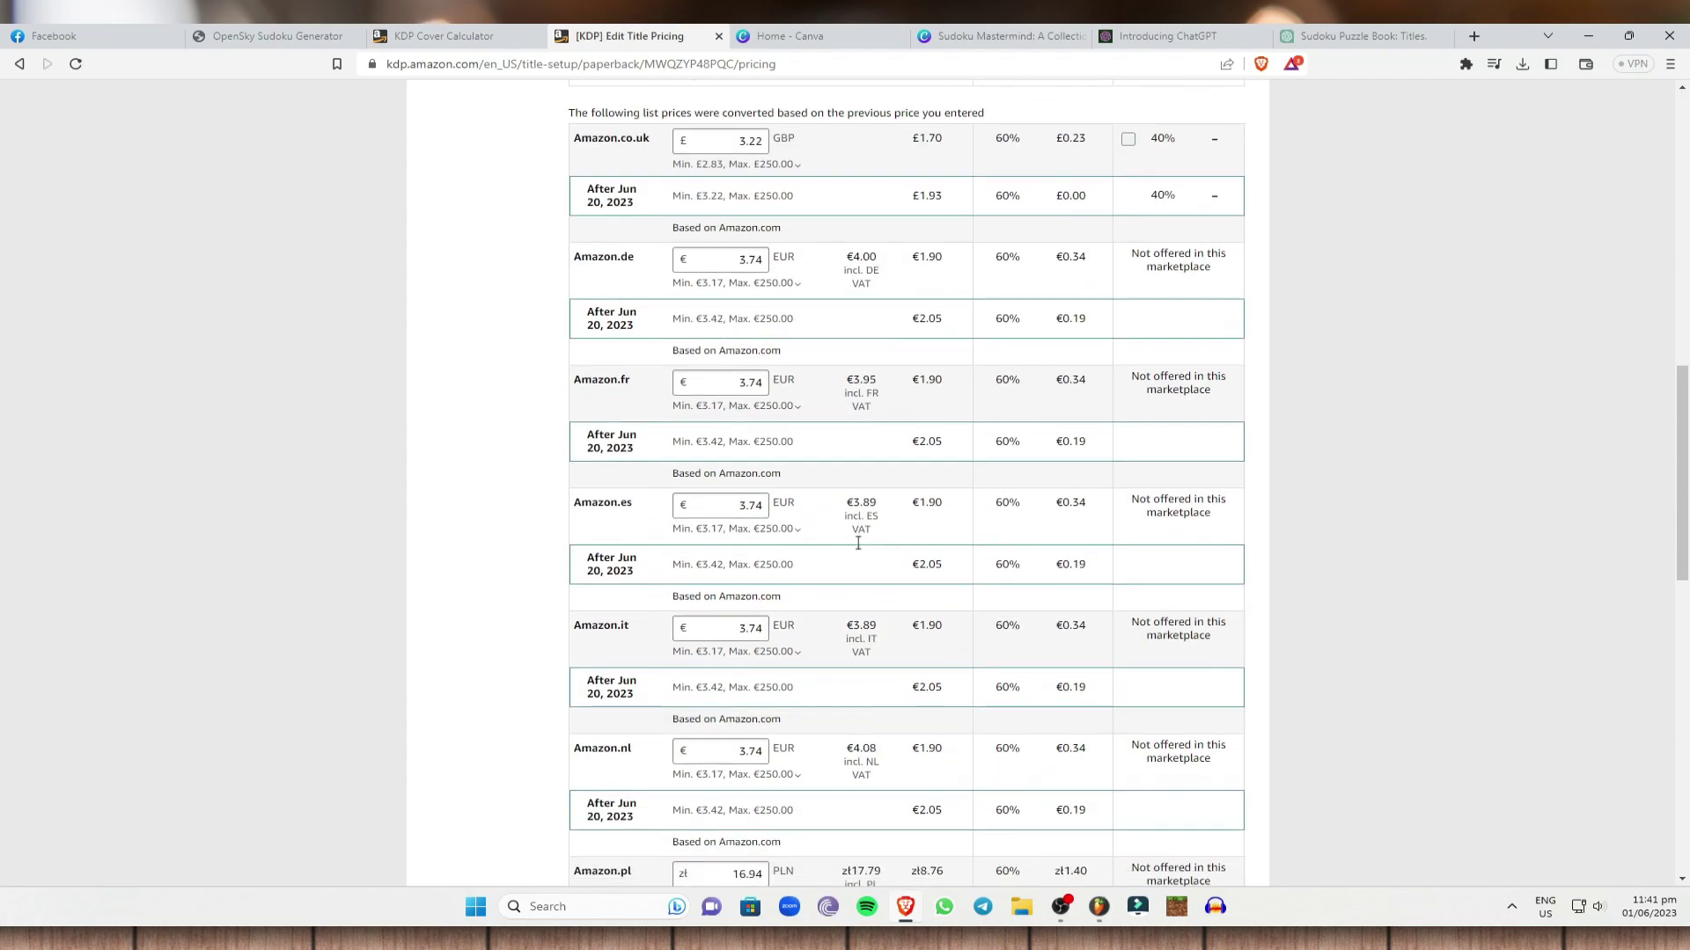
scroll(852, 550, down, 3)
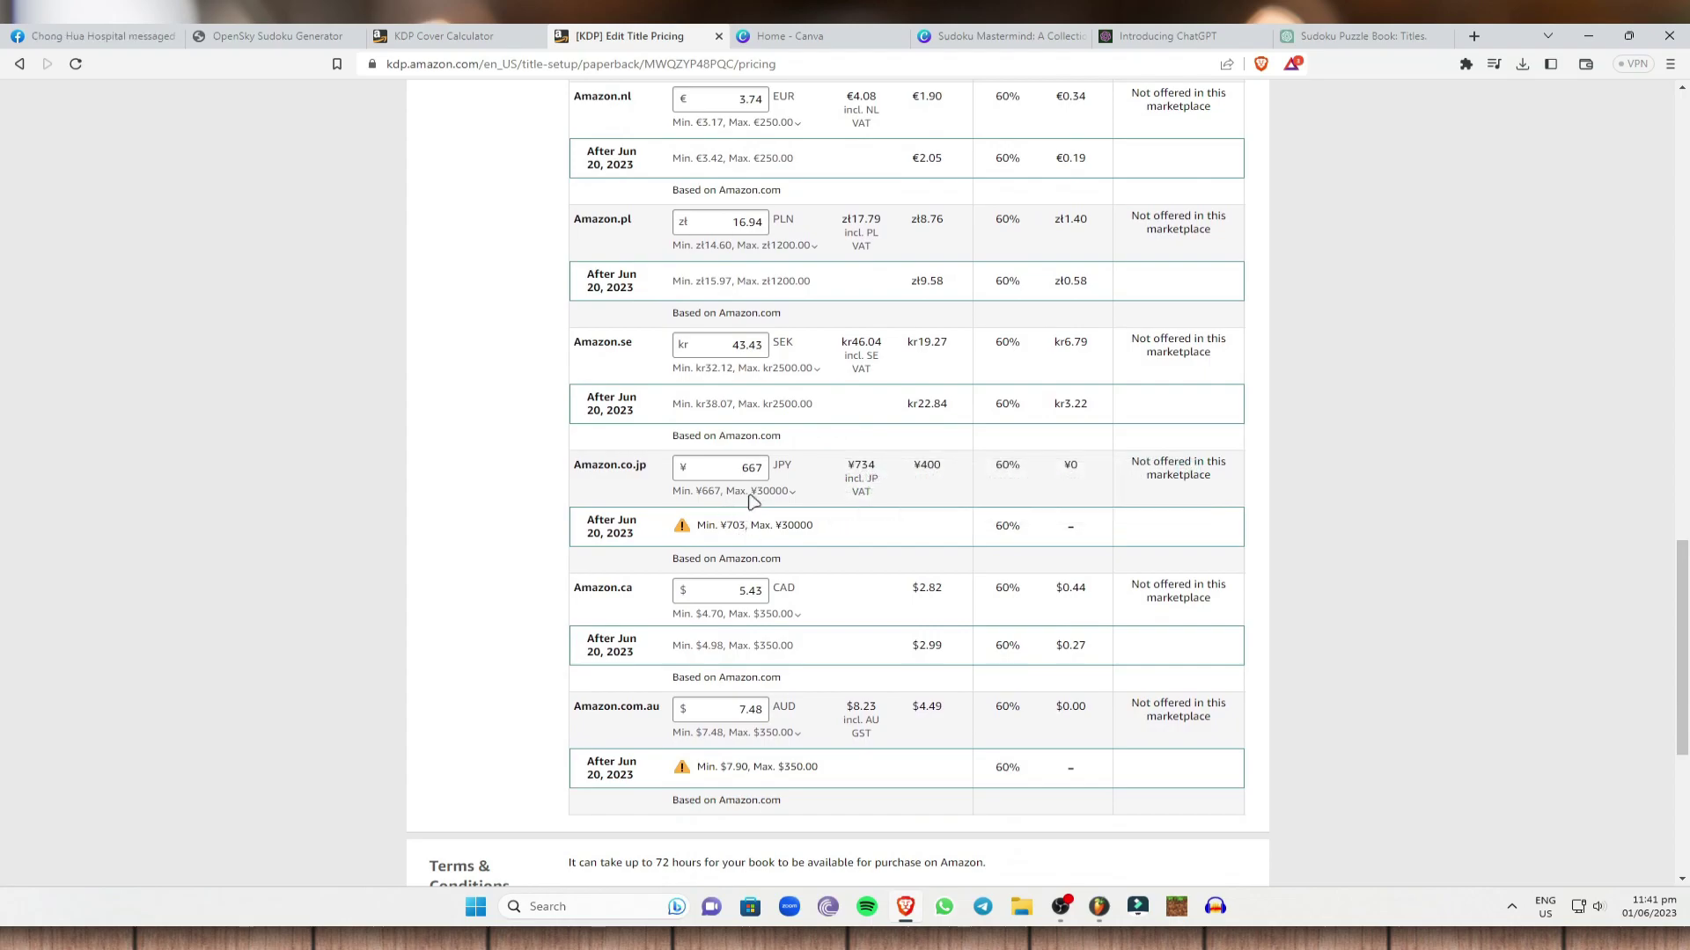
double_click(760, 472)
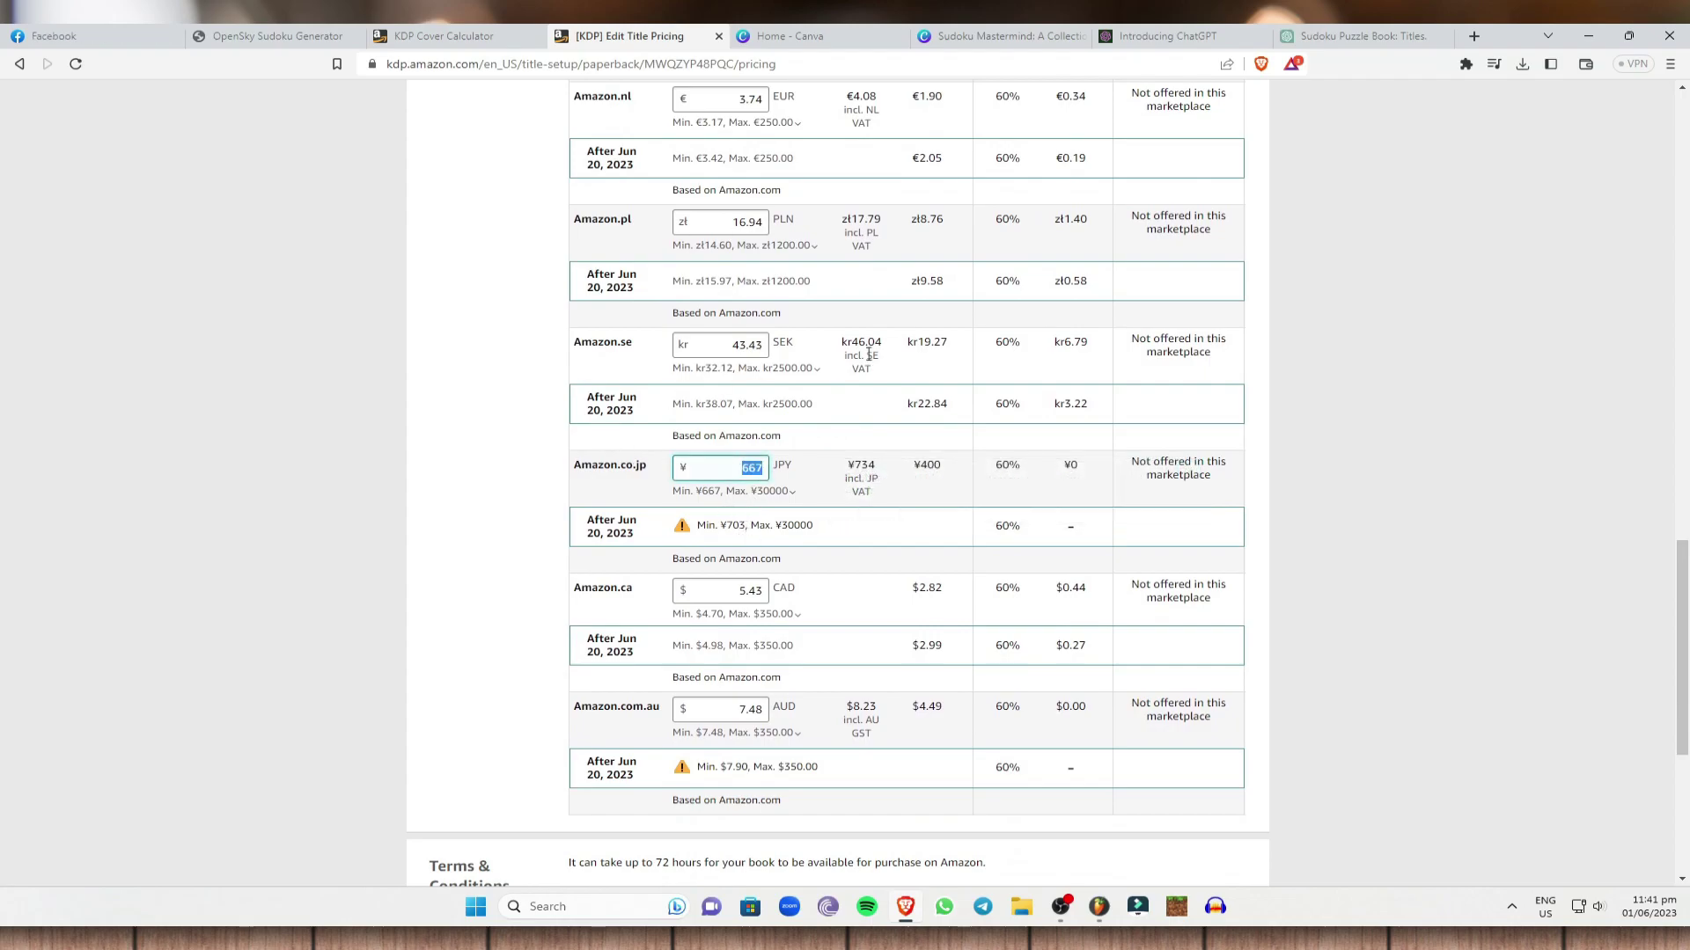
text(710)
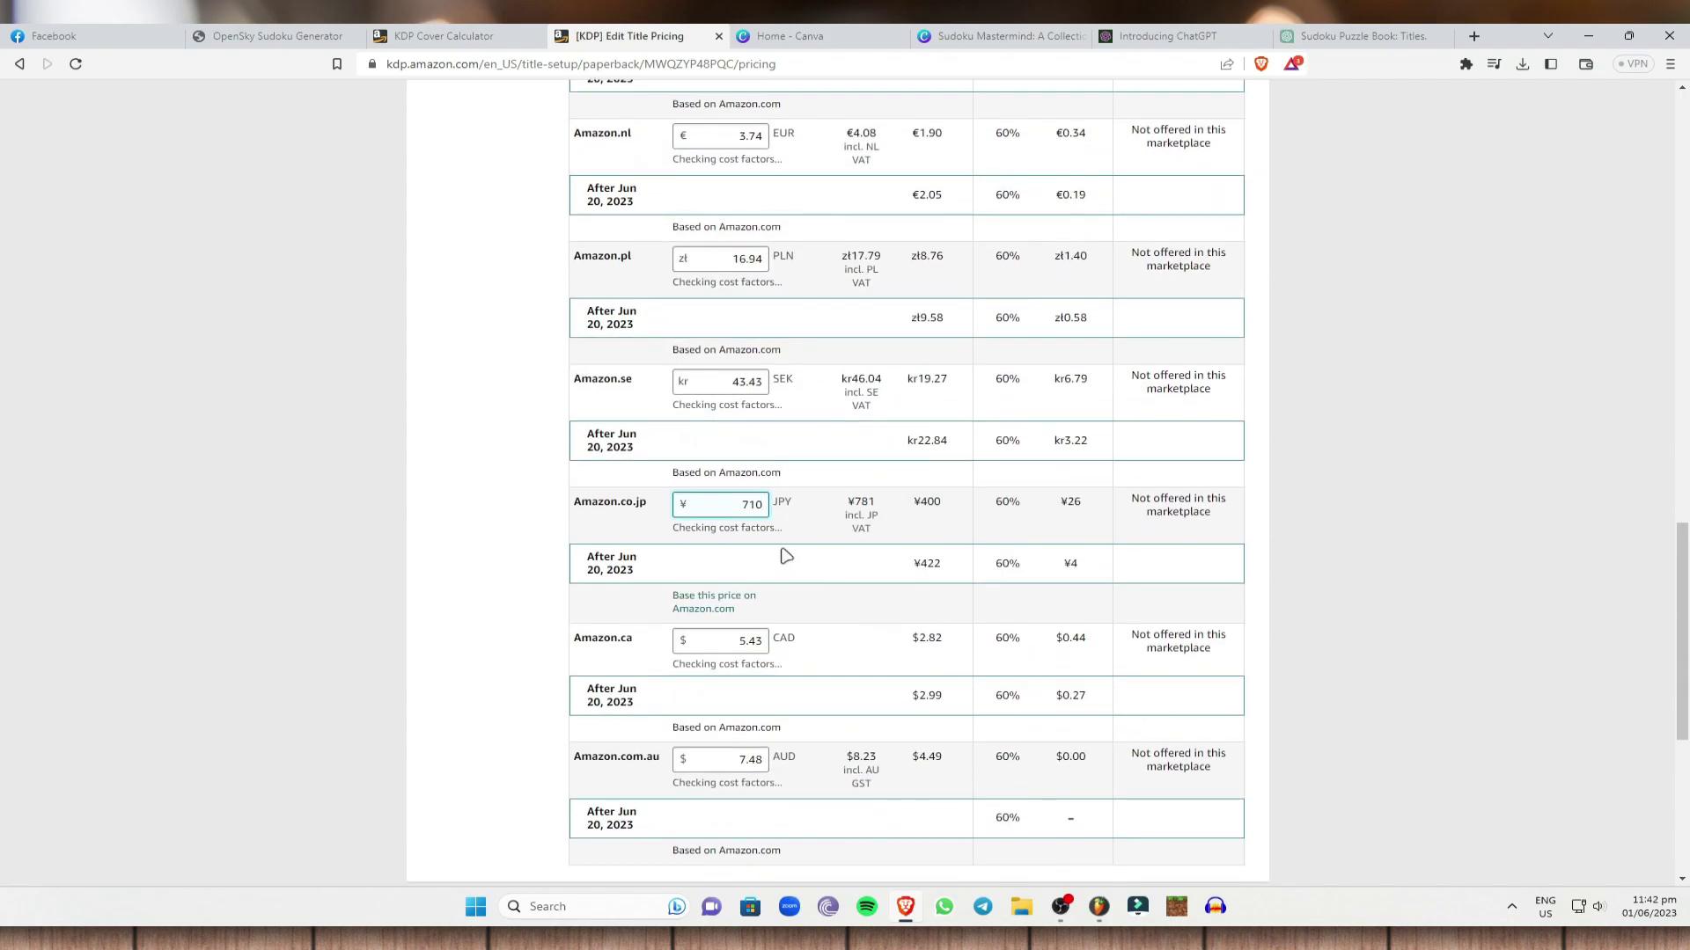
Step: Set the Amazon.com.au list price to 8.00 AUD
scroll(809, 546, down, 4)
scroll(820, 534, up, 2)
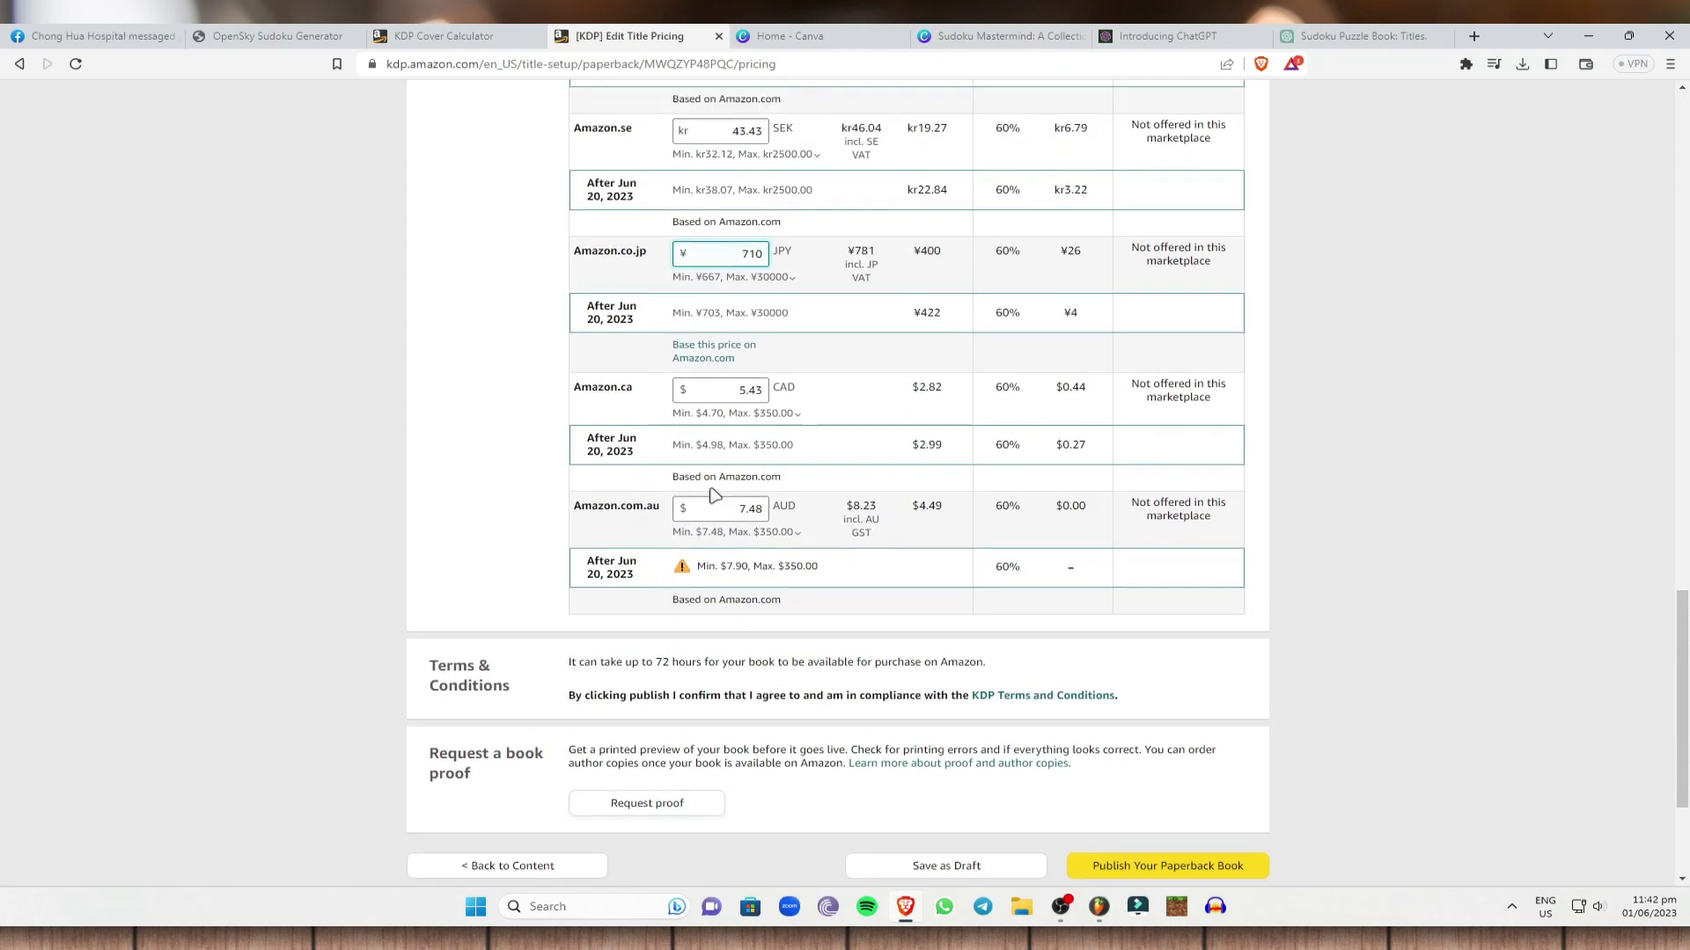
click(701, 508)
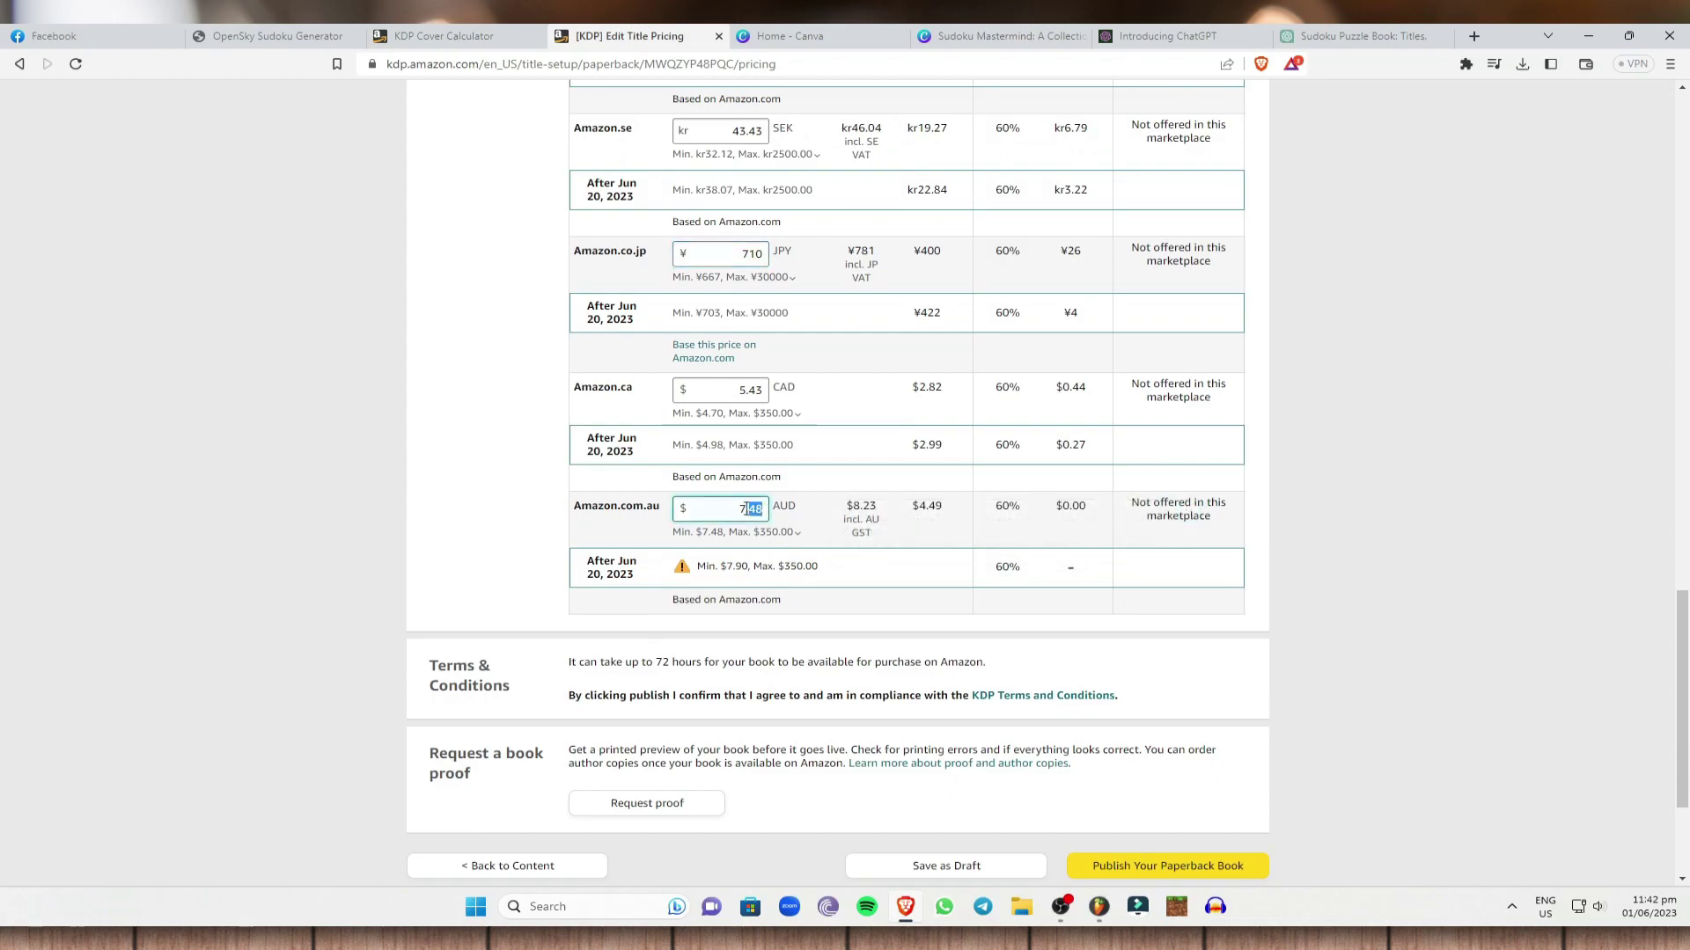
click(730, 571)
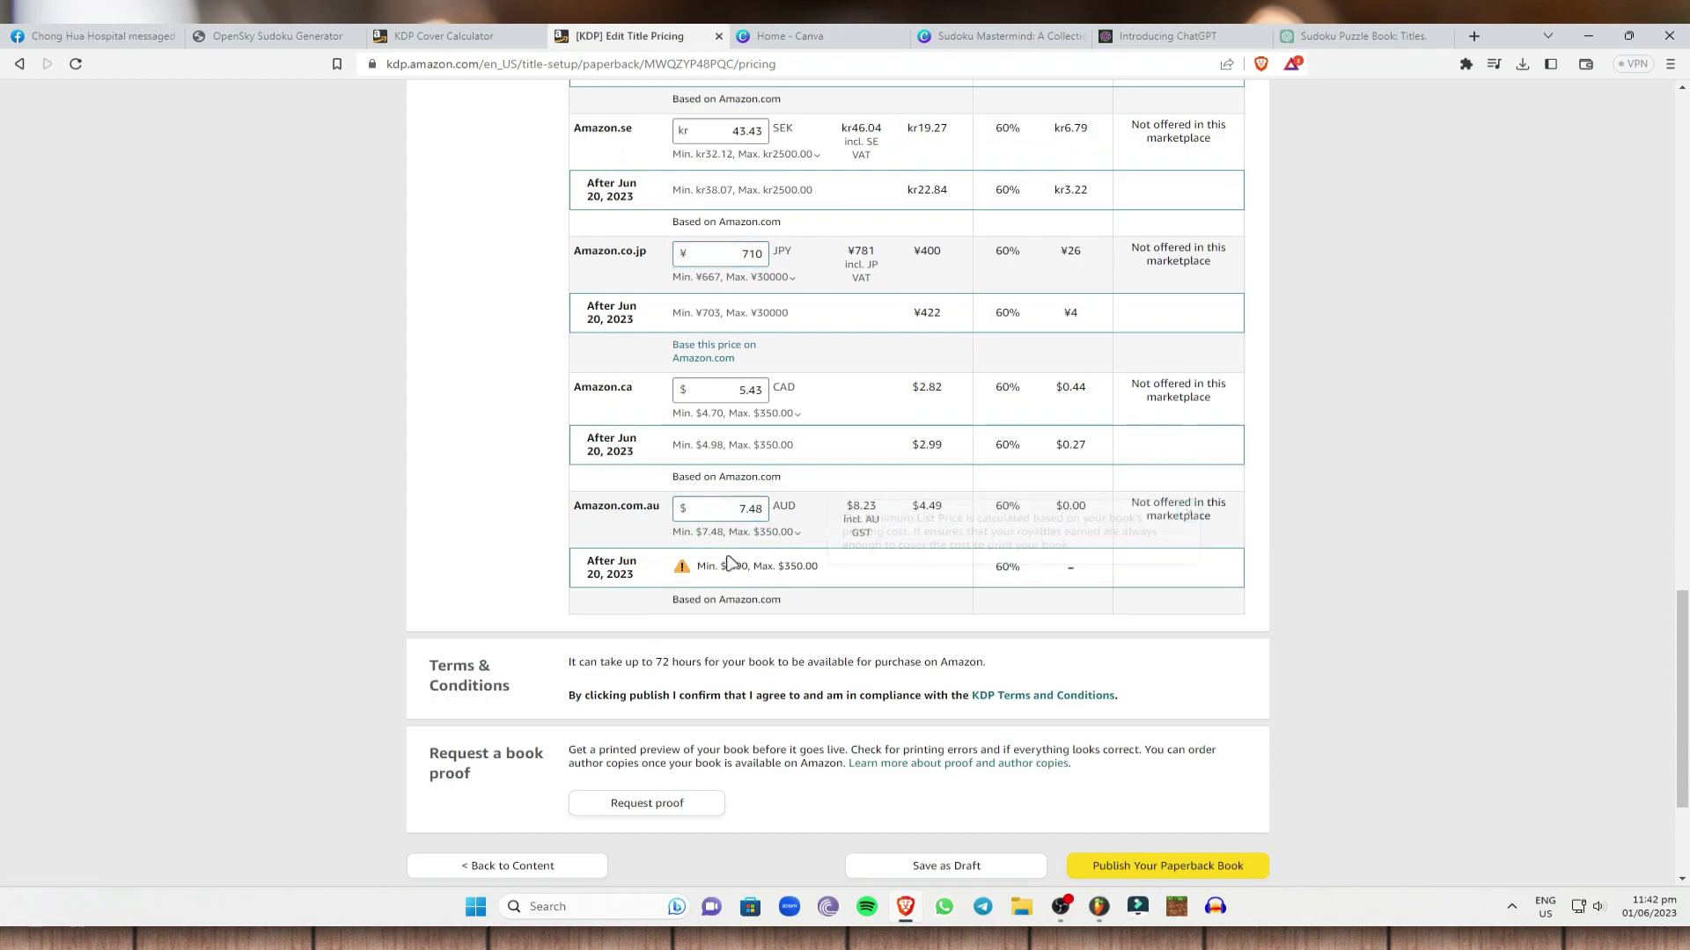
click(700, 505)
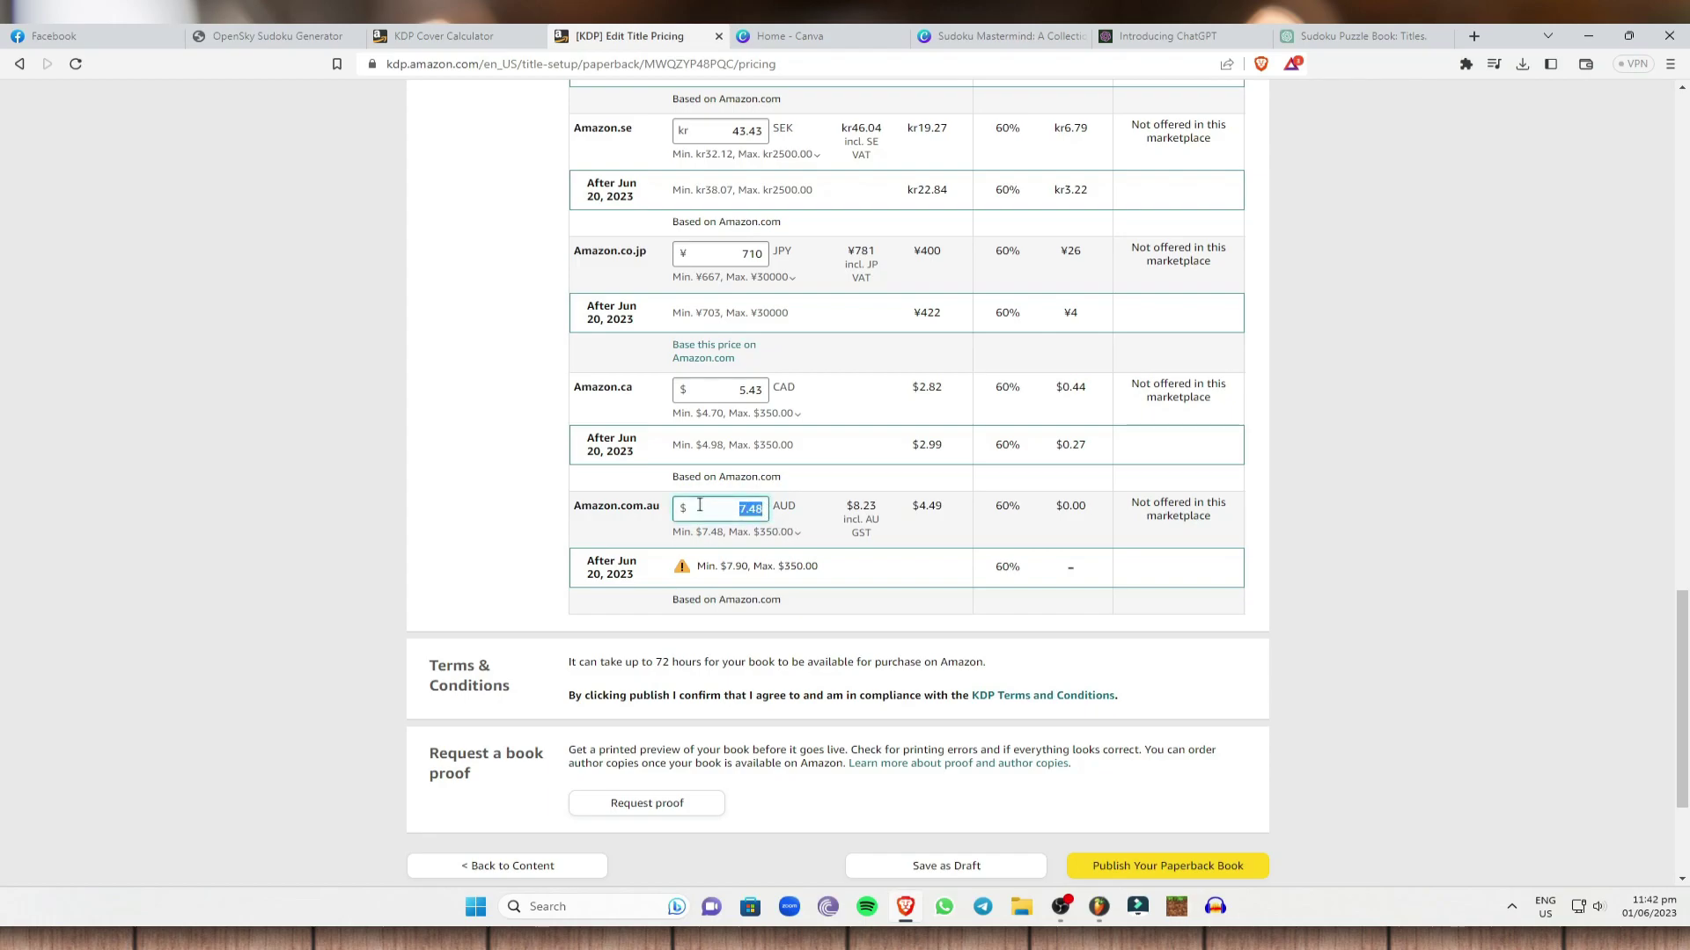
text(8)
click(1543, 471)
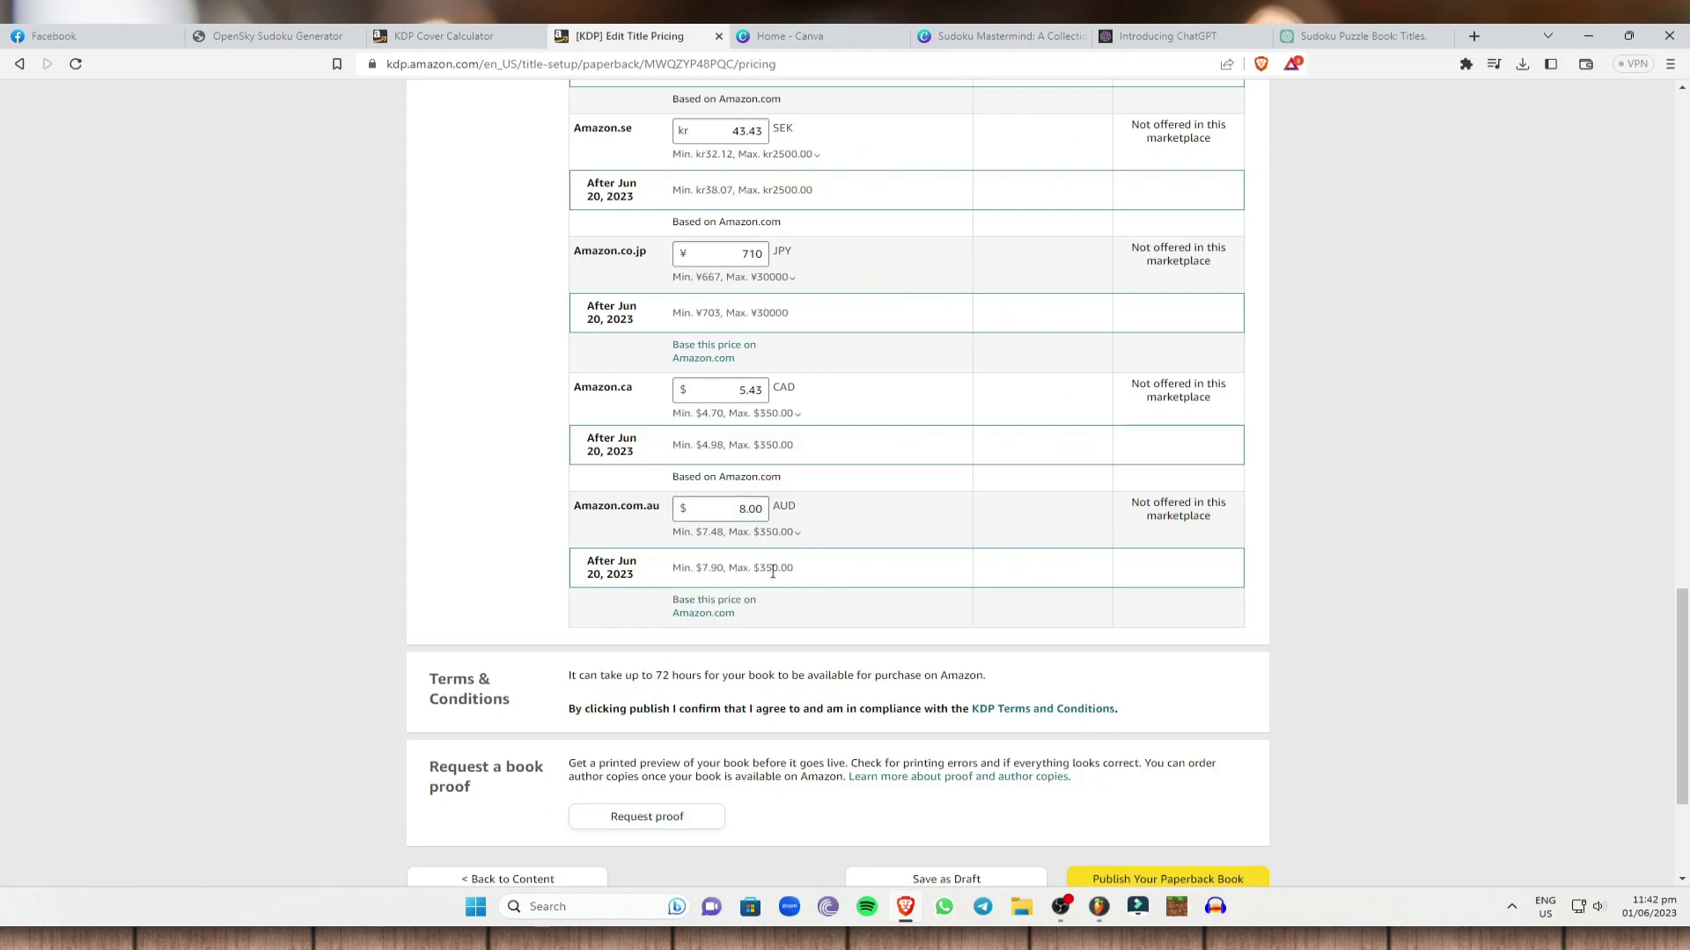
Step: Review the list prices and royalties for all marketplaces and publish the paperback book
scroll(753, 562, up, 5)
scroll(753, 562, up, 9)
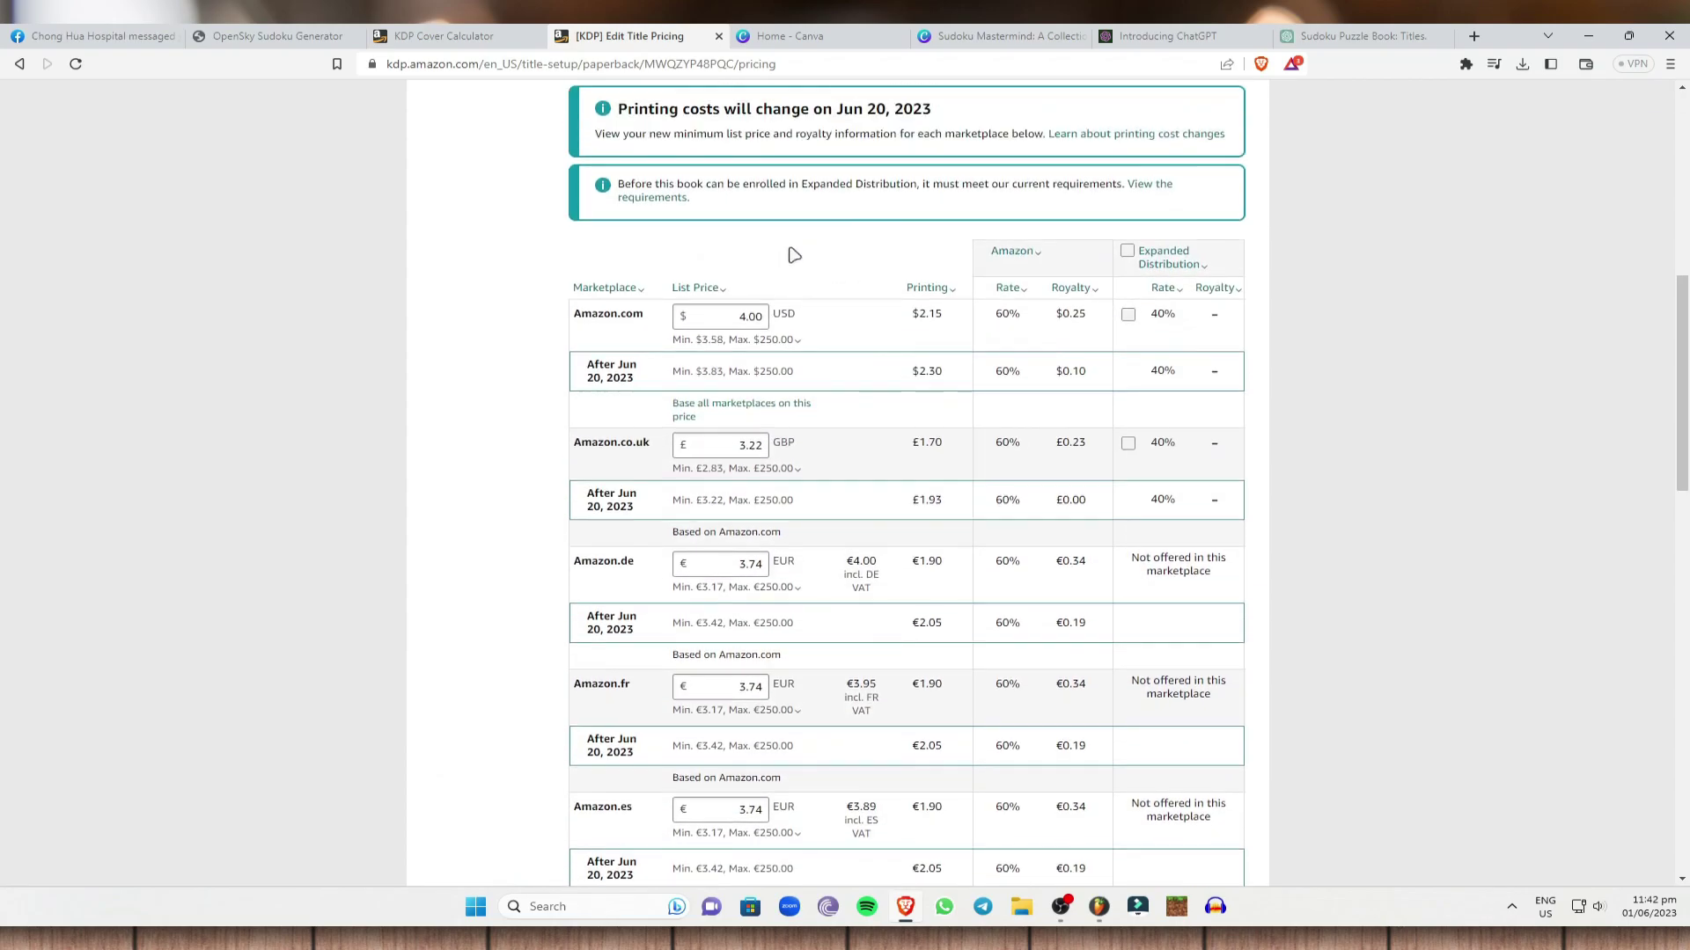
scroll(814, 396, down, 13)
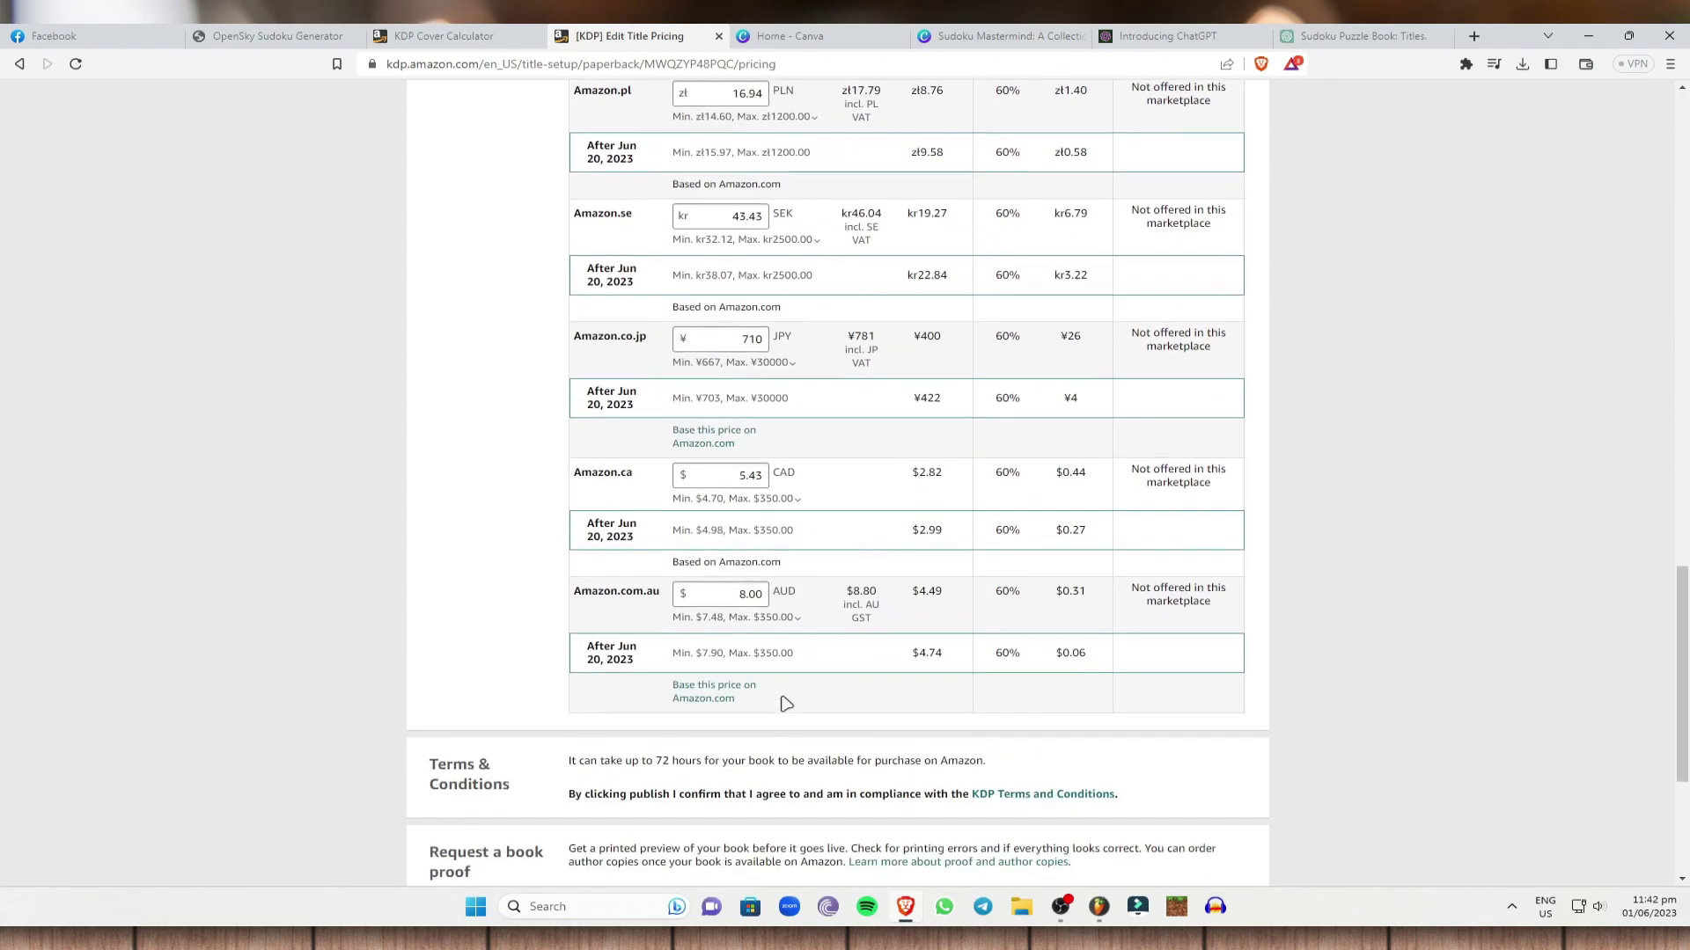
scroll(795, 600, up, 12)
scroll(800, 215, down, 15)
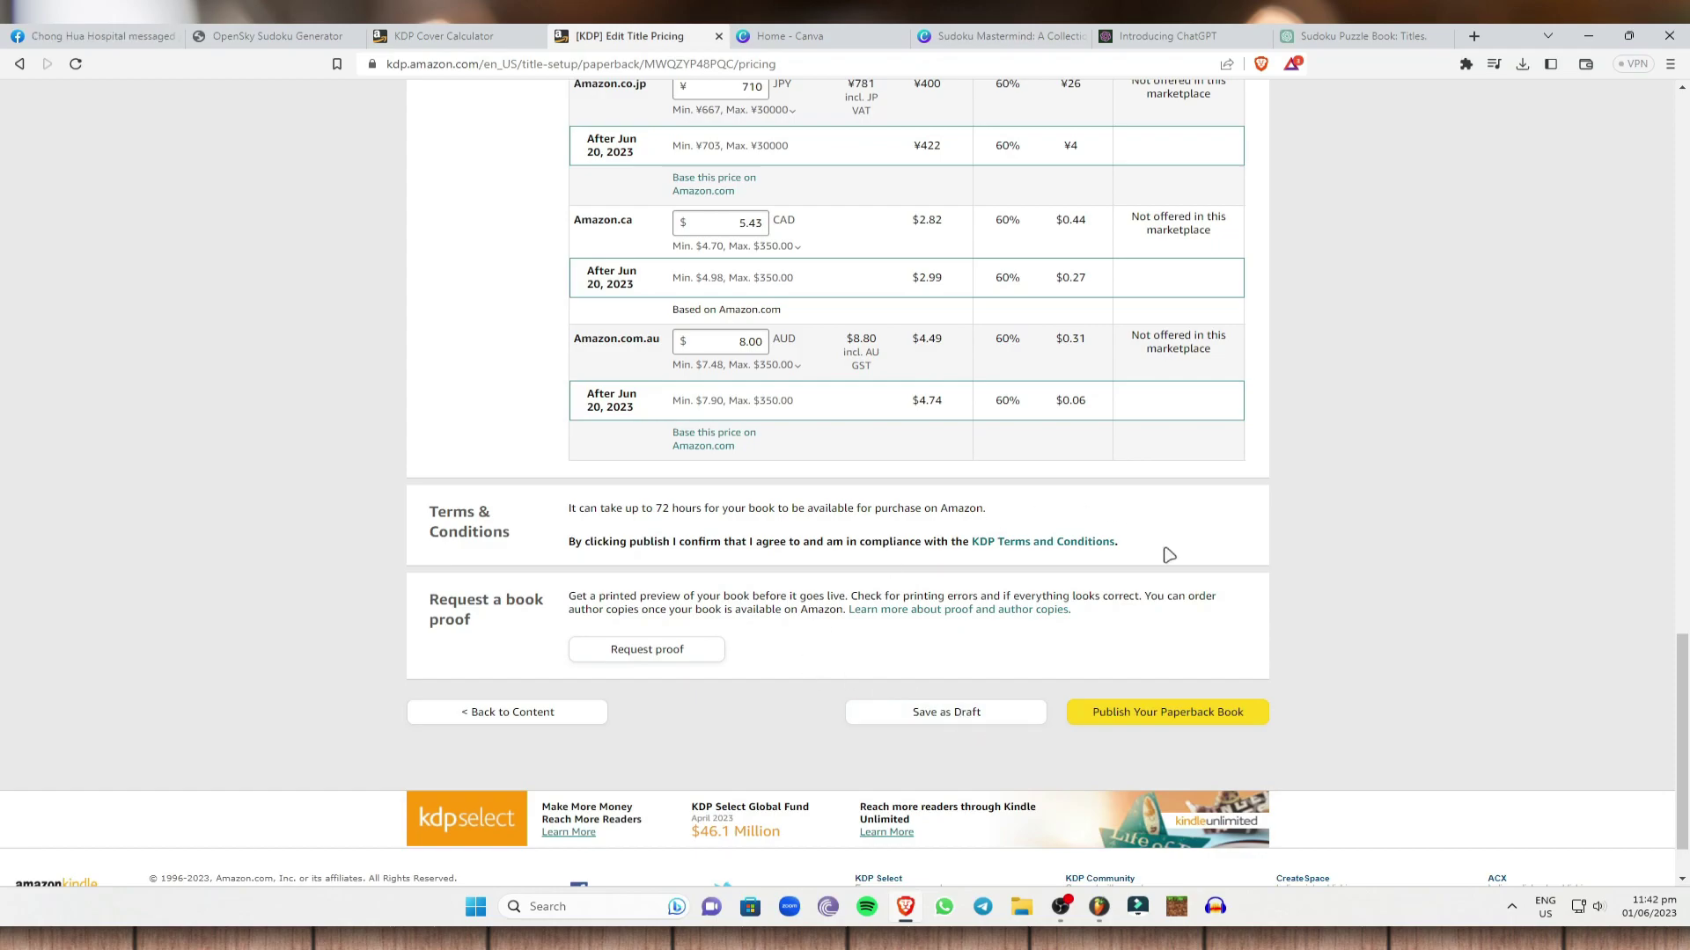
click(1167, 711)
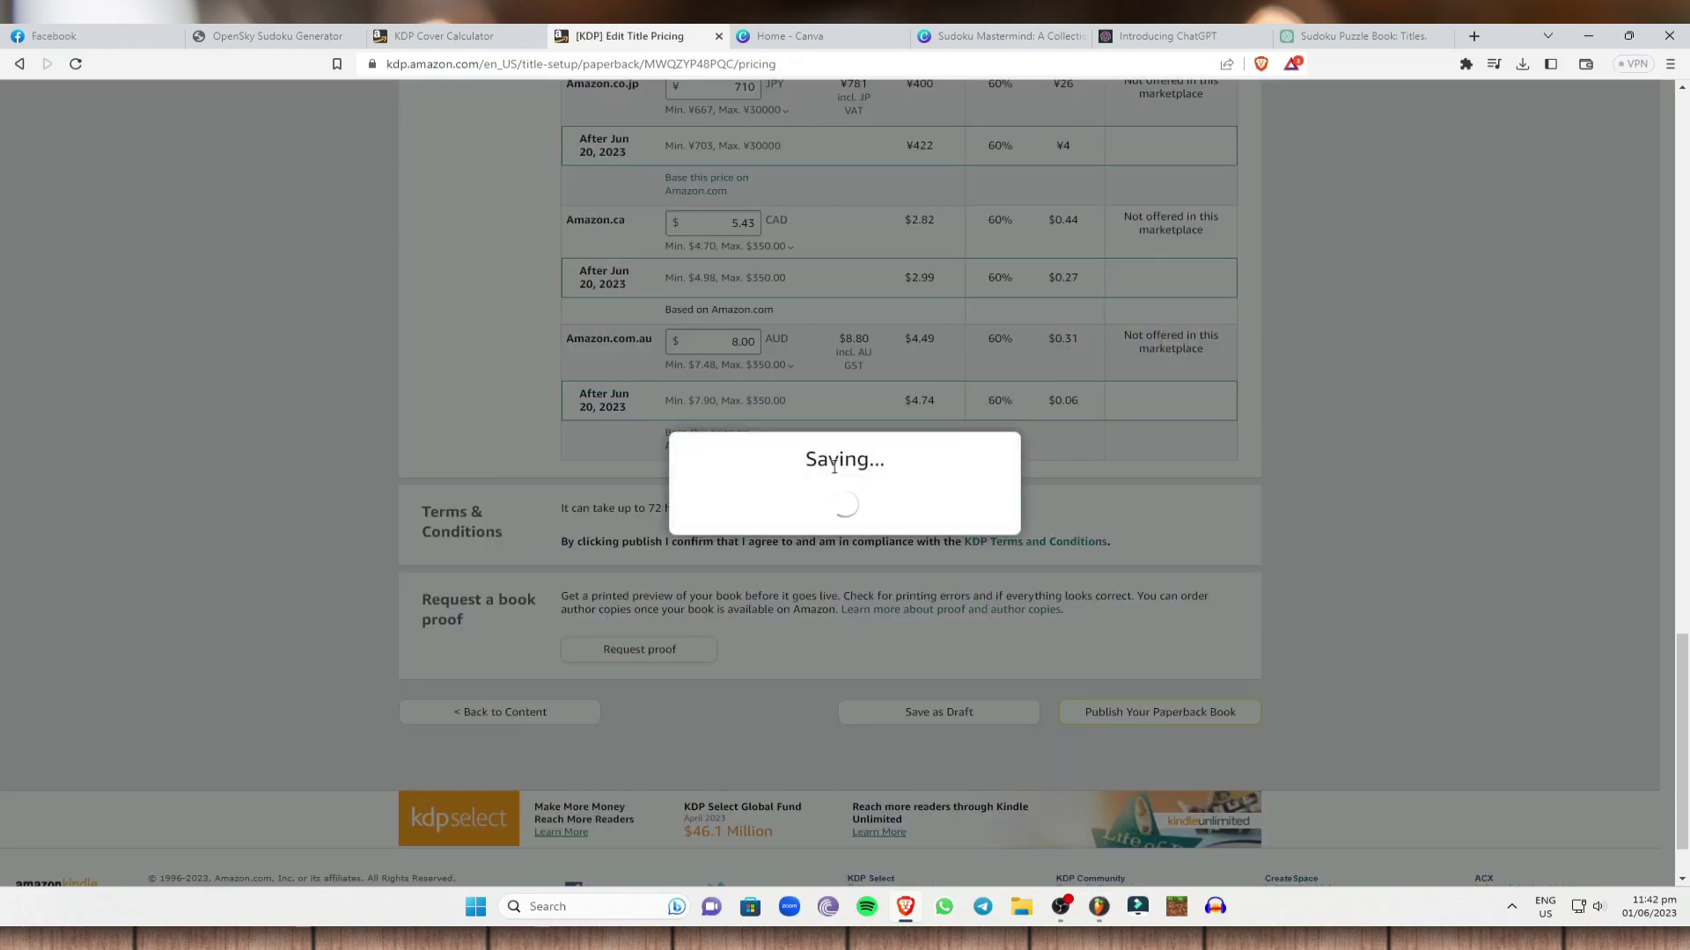
scroll(1577, 362, up, 15)
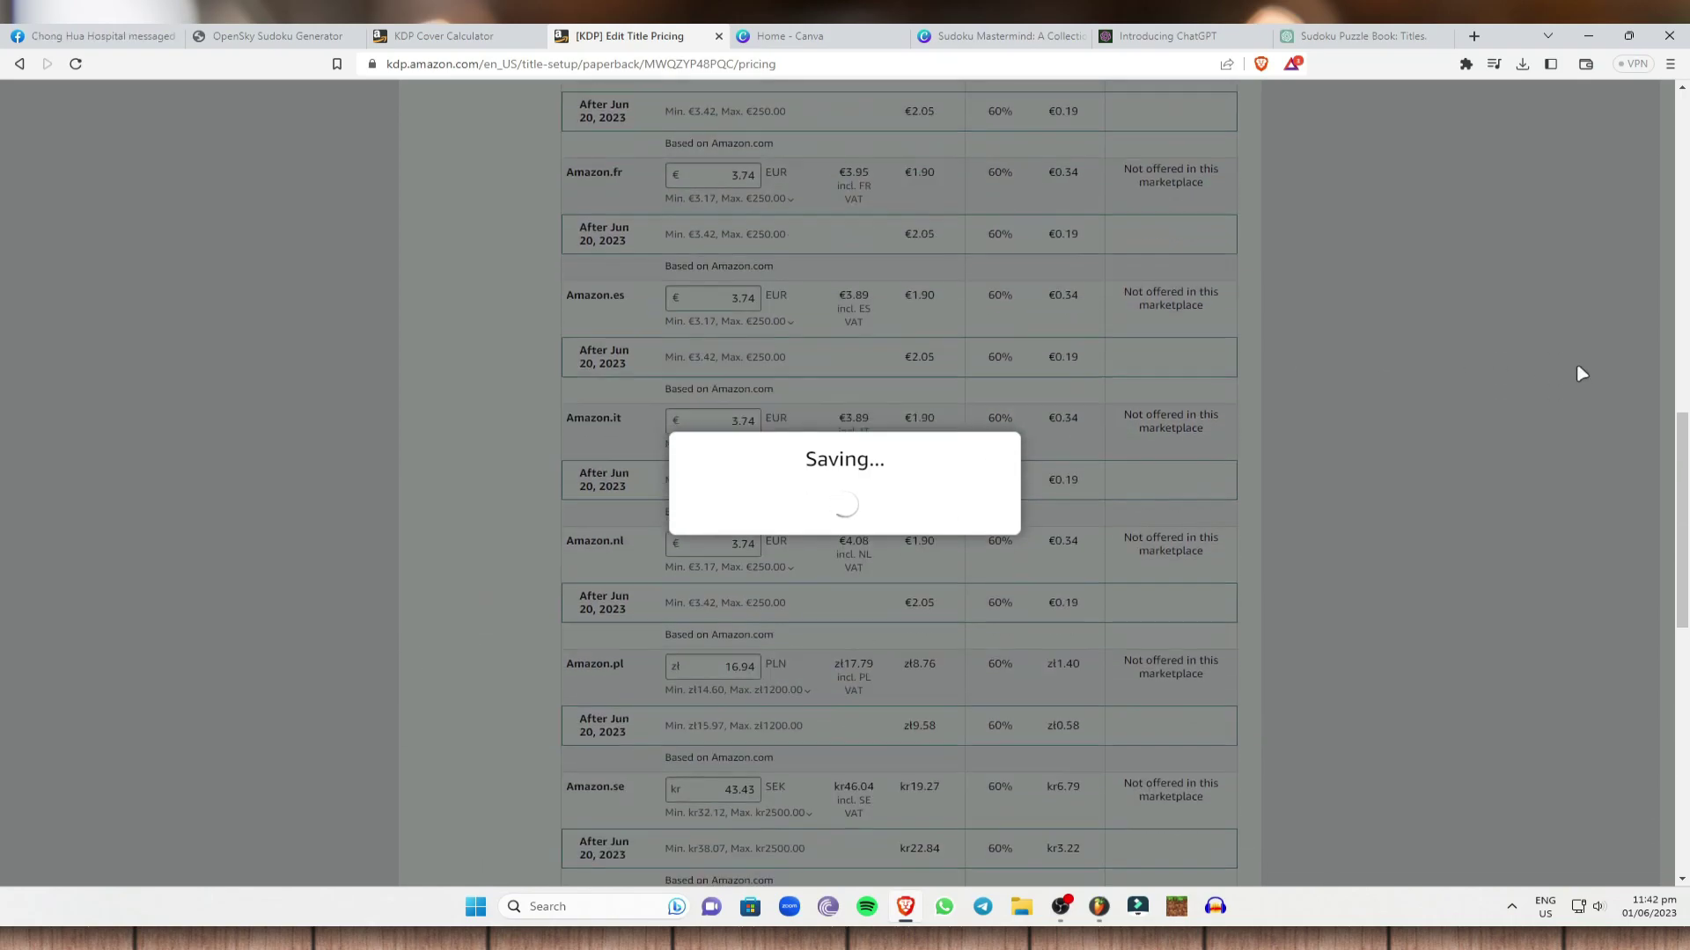
scroll(1576, 362, up, 9)
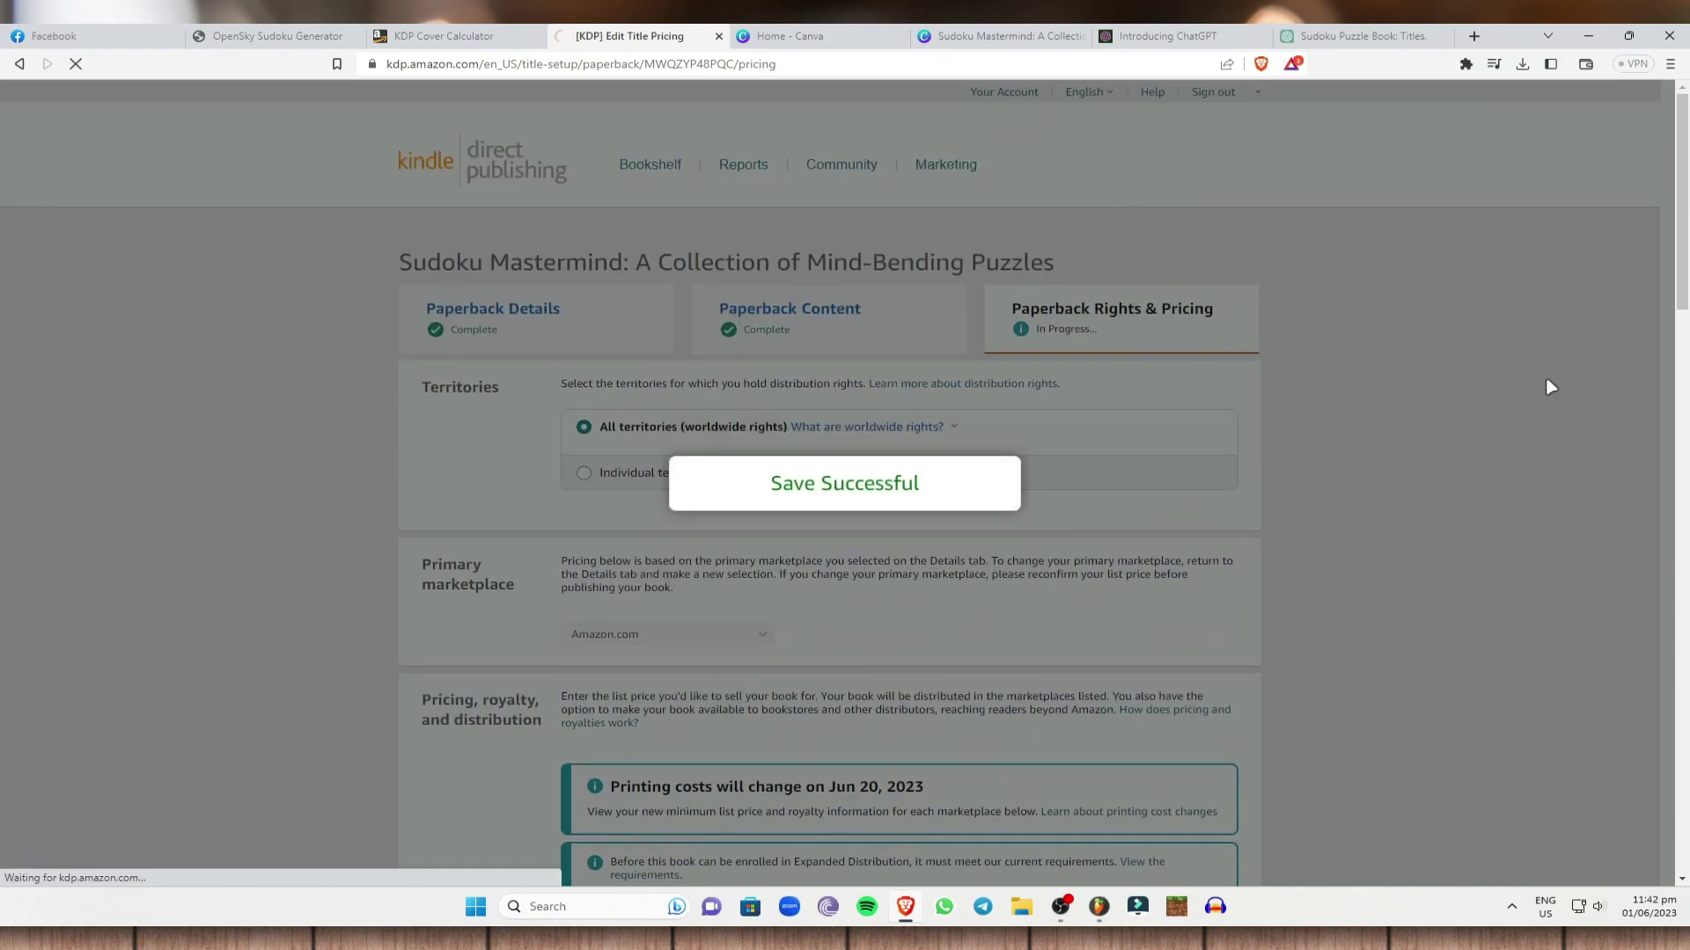